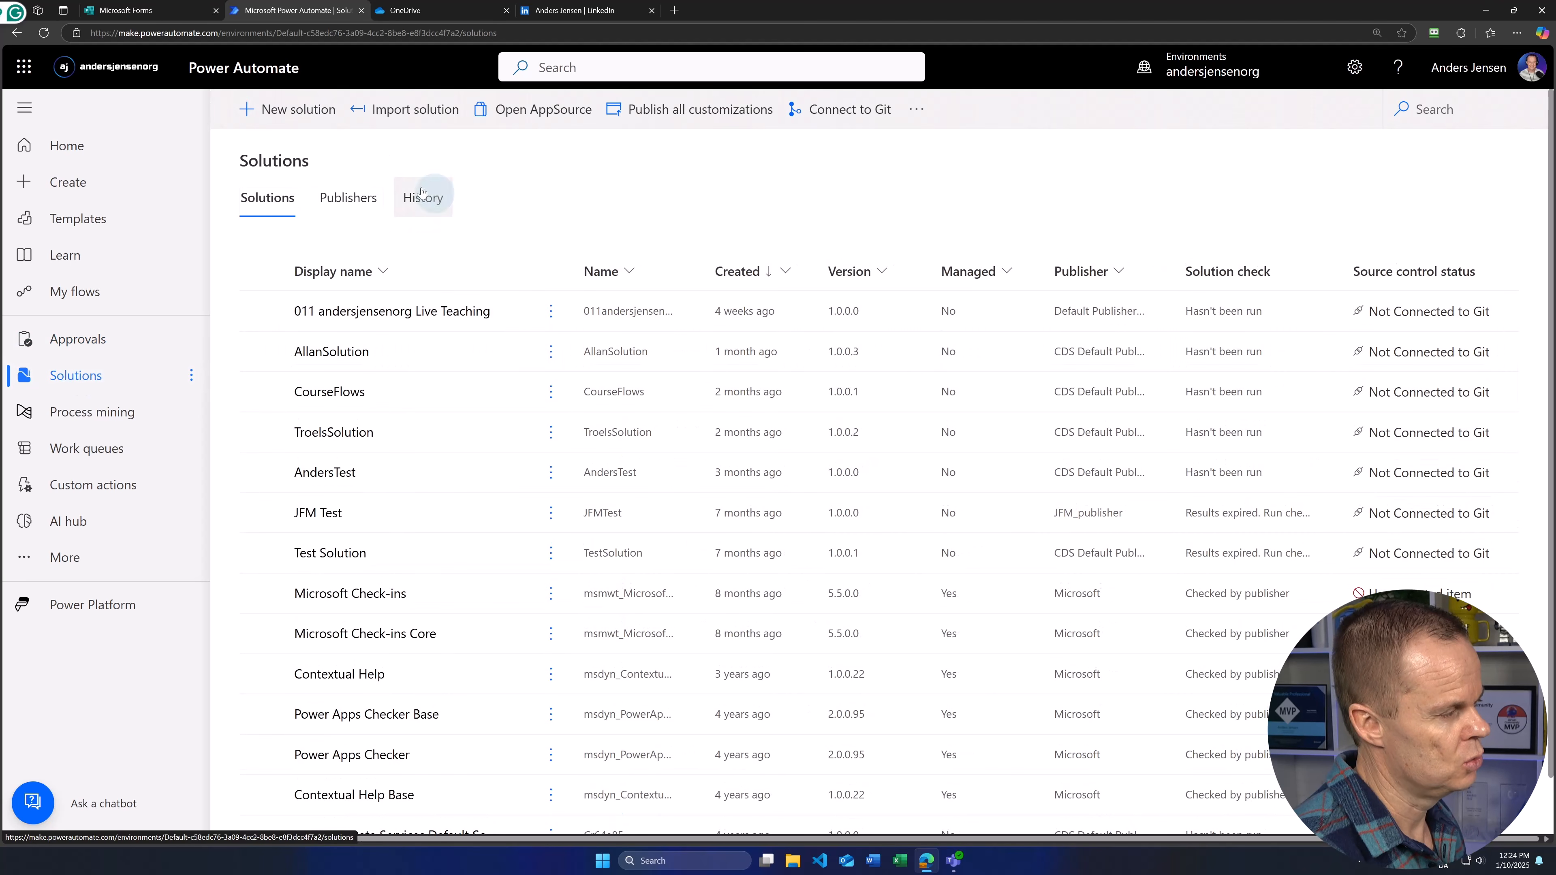
# Step: Open the New solution side panel from the Solutions page
pyautogui.click(291, 110)
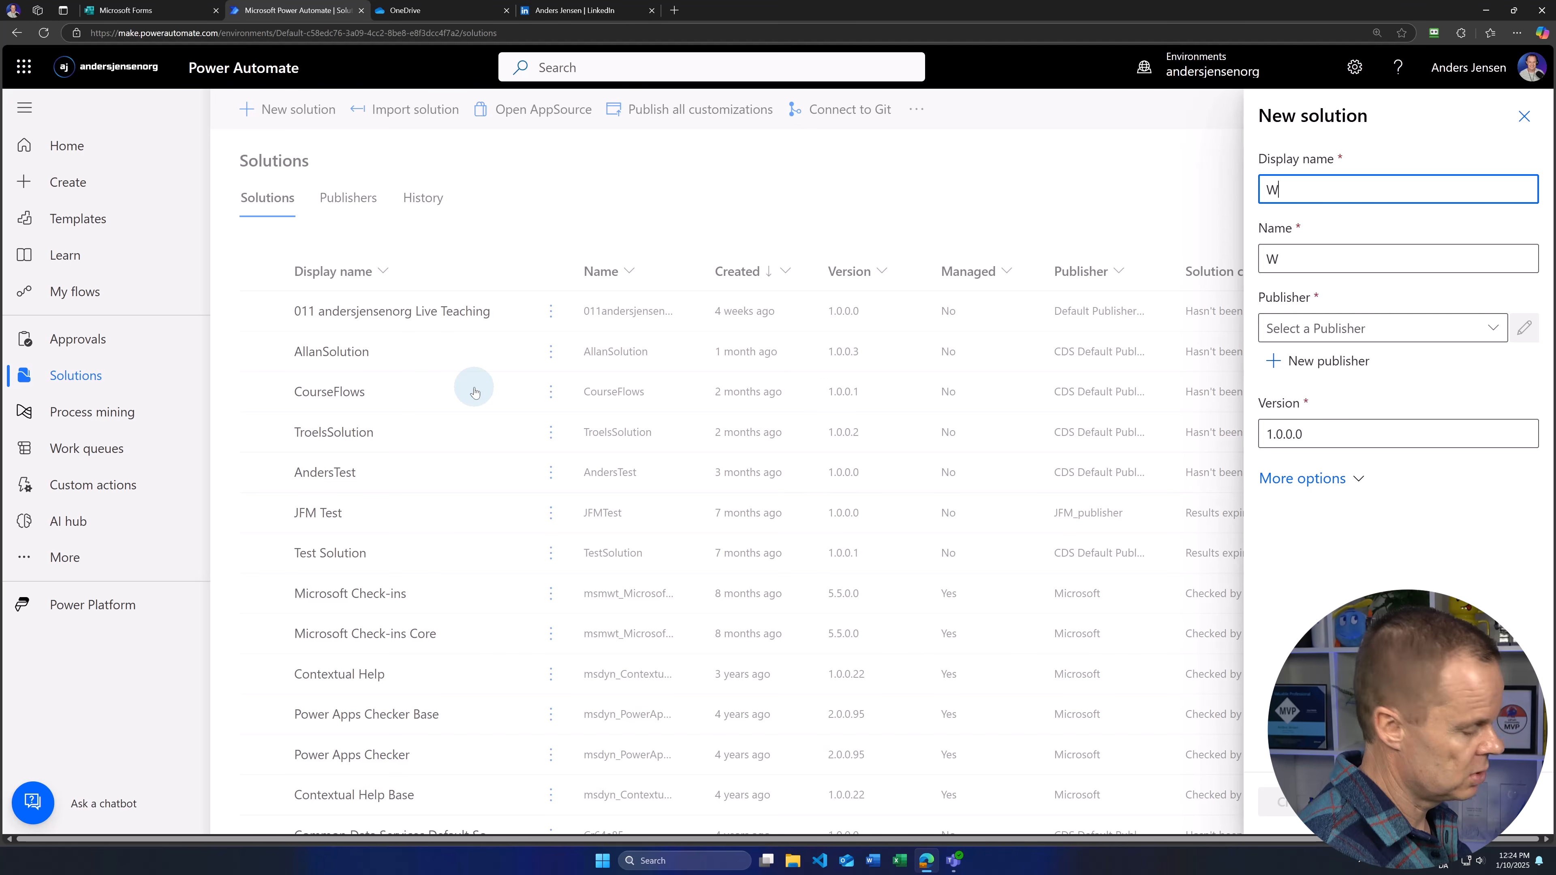
# Step: Create a solution named 'Webinar Registrations' using the Default Publisher
pyautogui.write('ebinar')
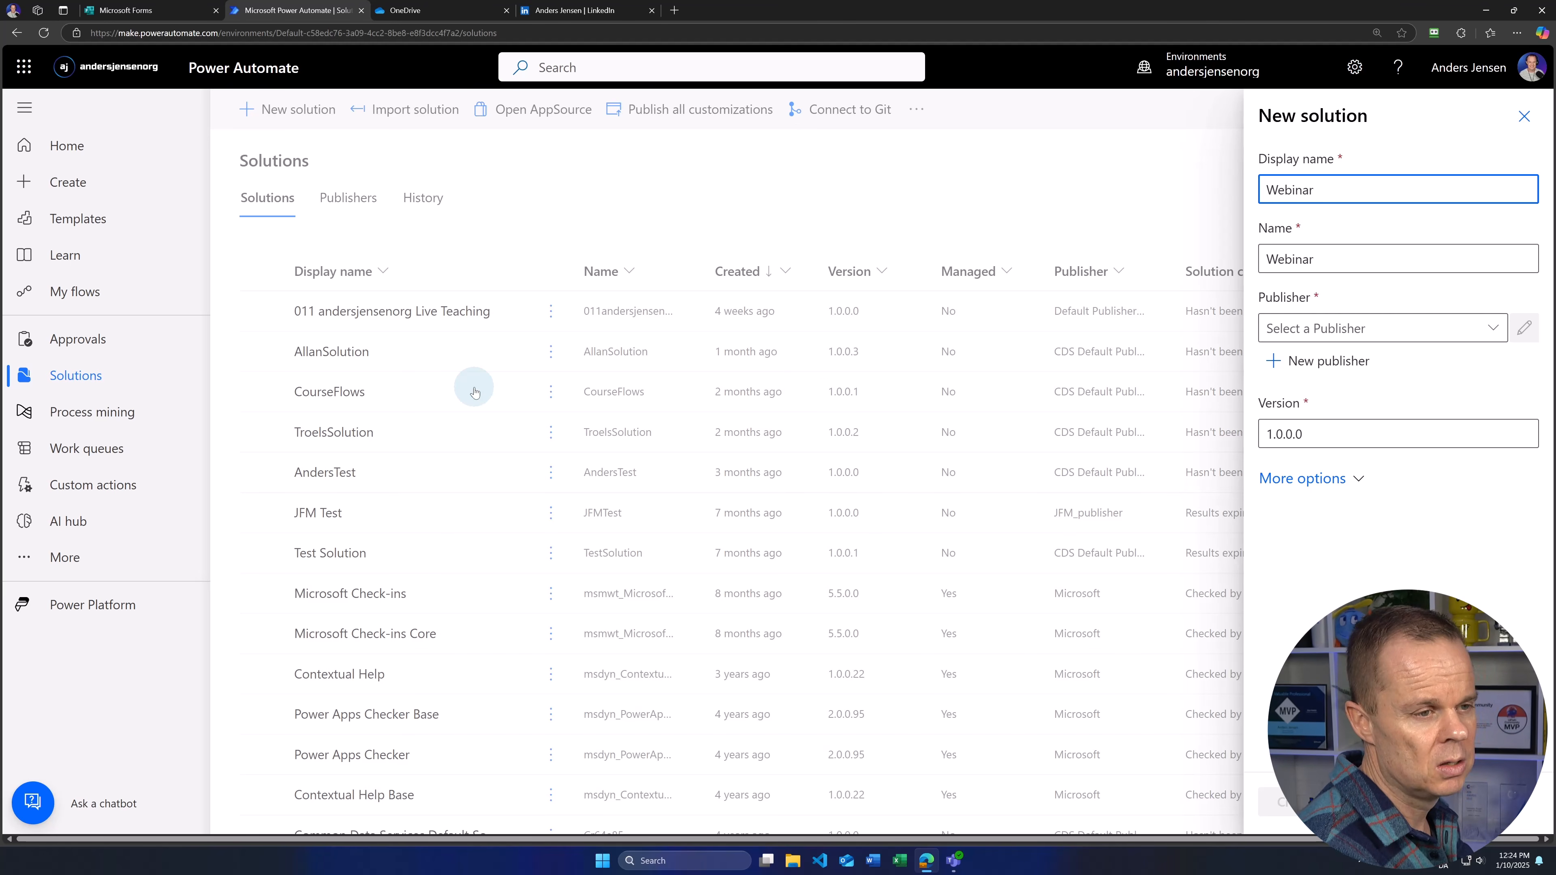
pyautogui.write(' Registrations')
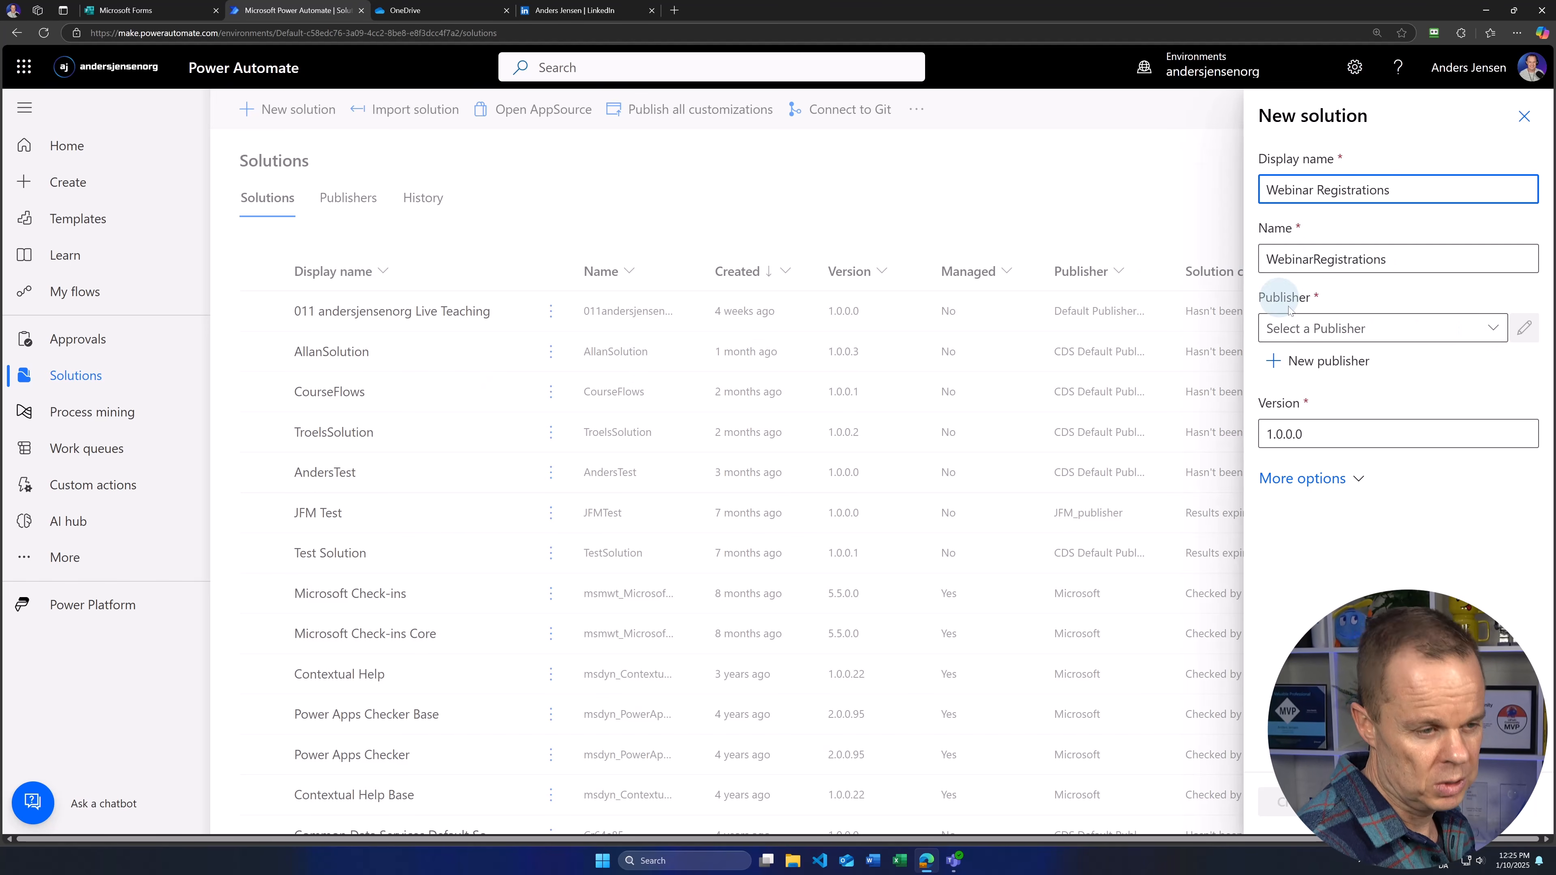
pyautogui.click(1491, 329)
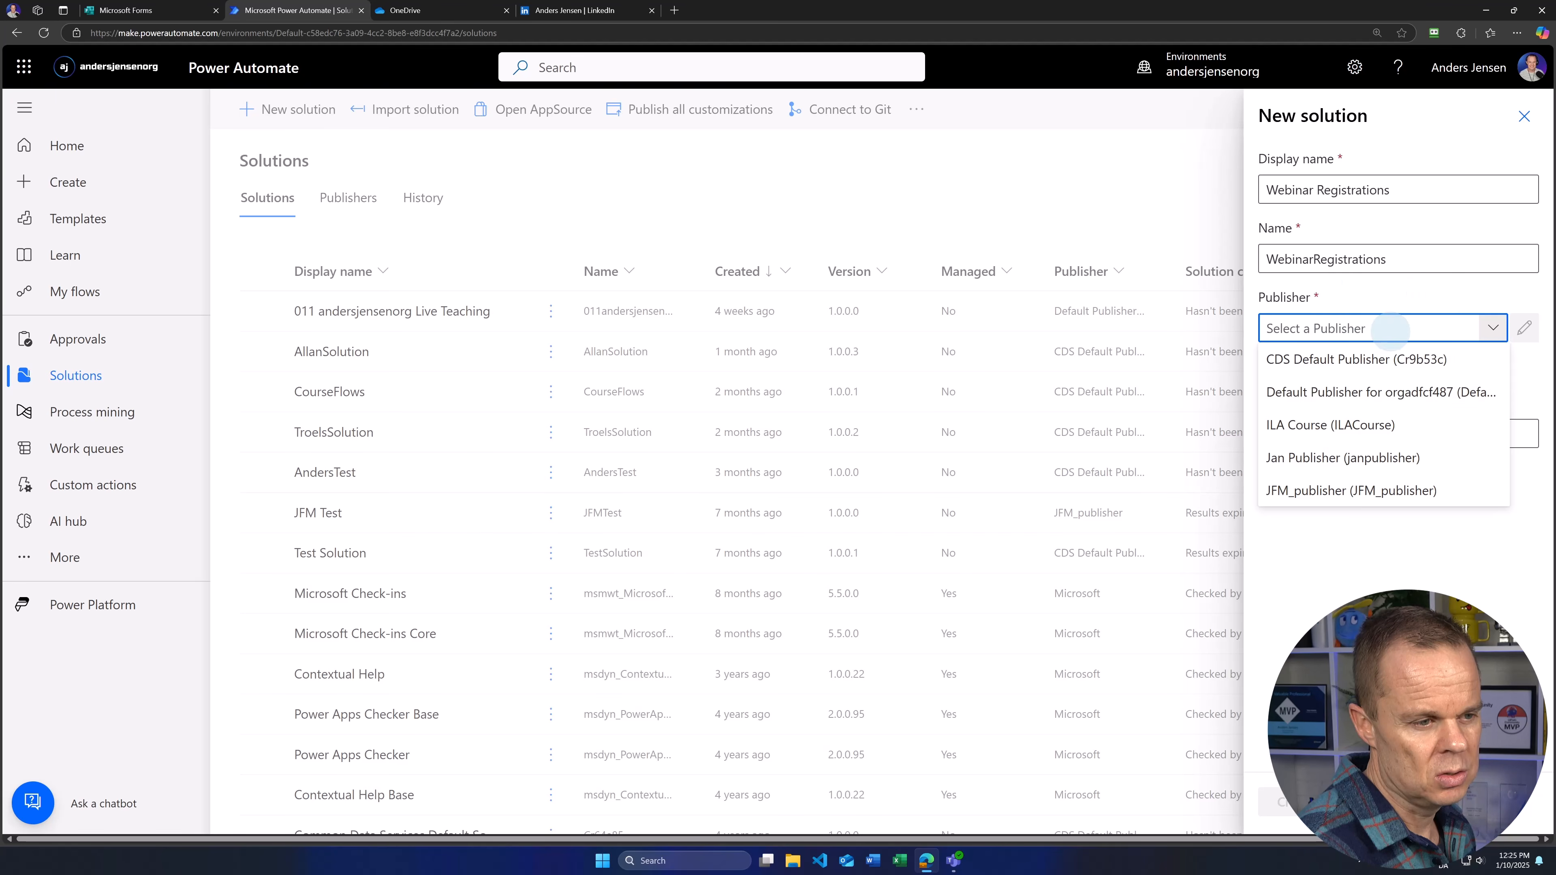
pyautogui.click(1333, 396)
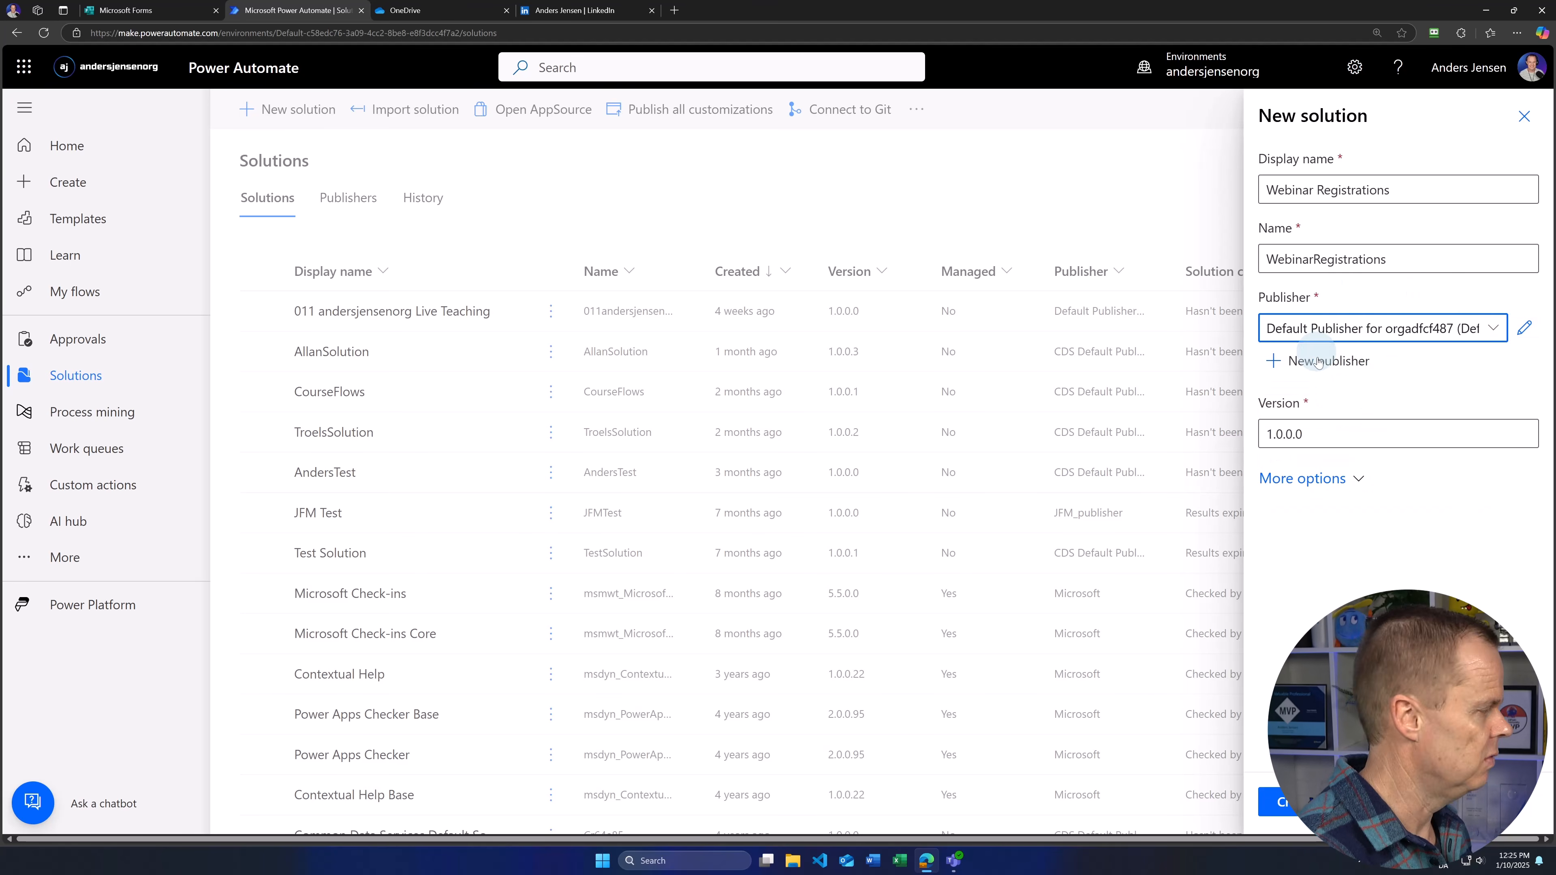
pyautogui.click(1260, 812)
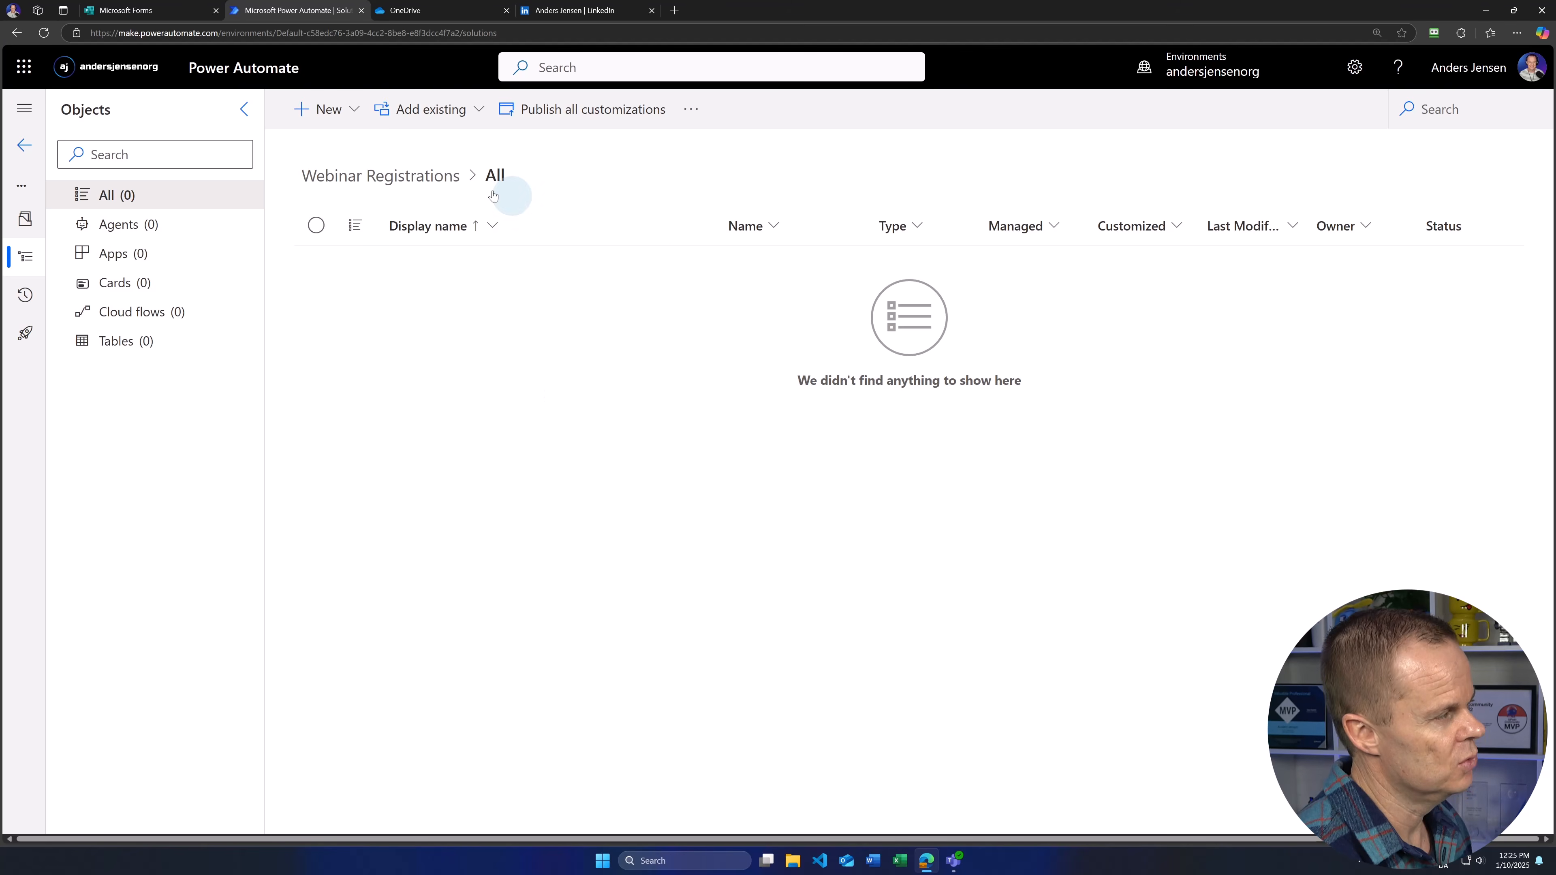
pyautogui.click(157, 8)
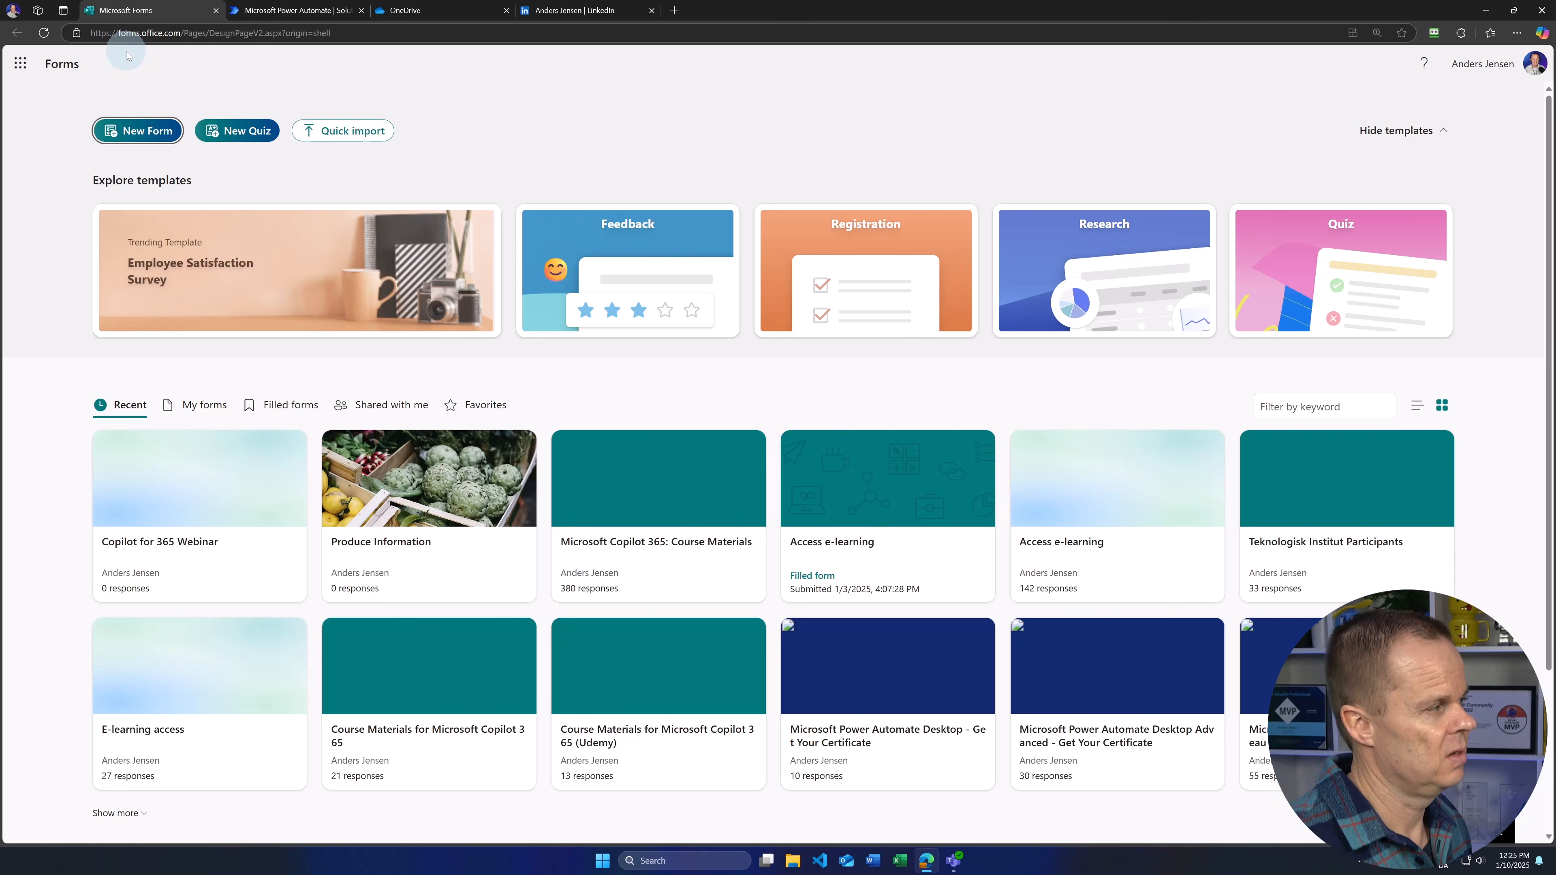
# Step: Start a blank form, without Copilot drafting, titled 'Copilot Studio Webinar'
pyautogui.click(147, 131)
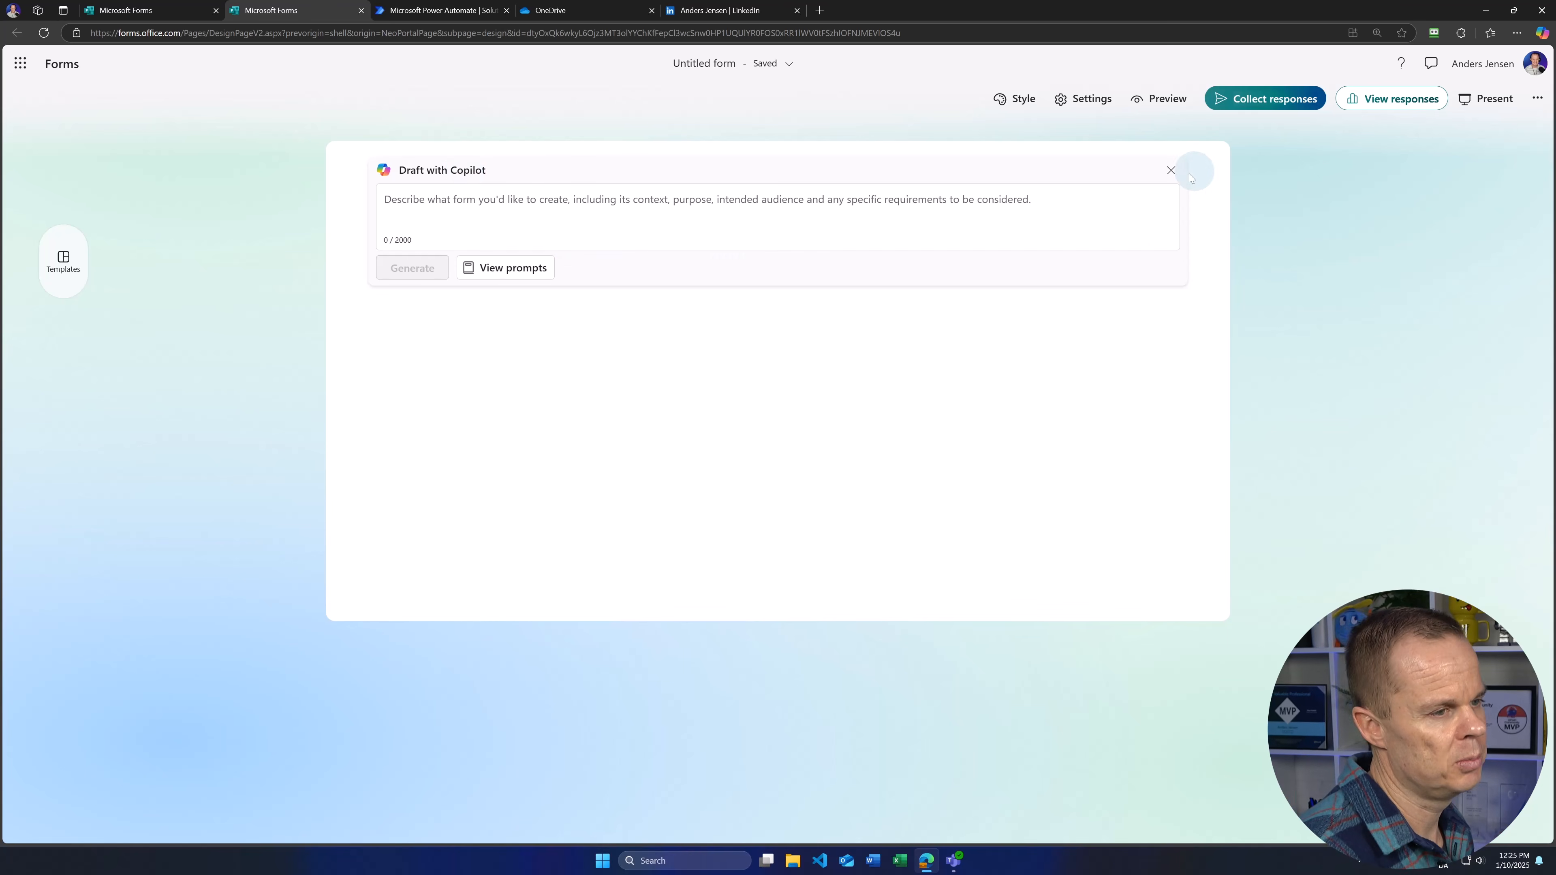
pyautogui.click(1170, 173)
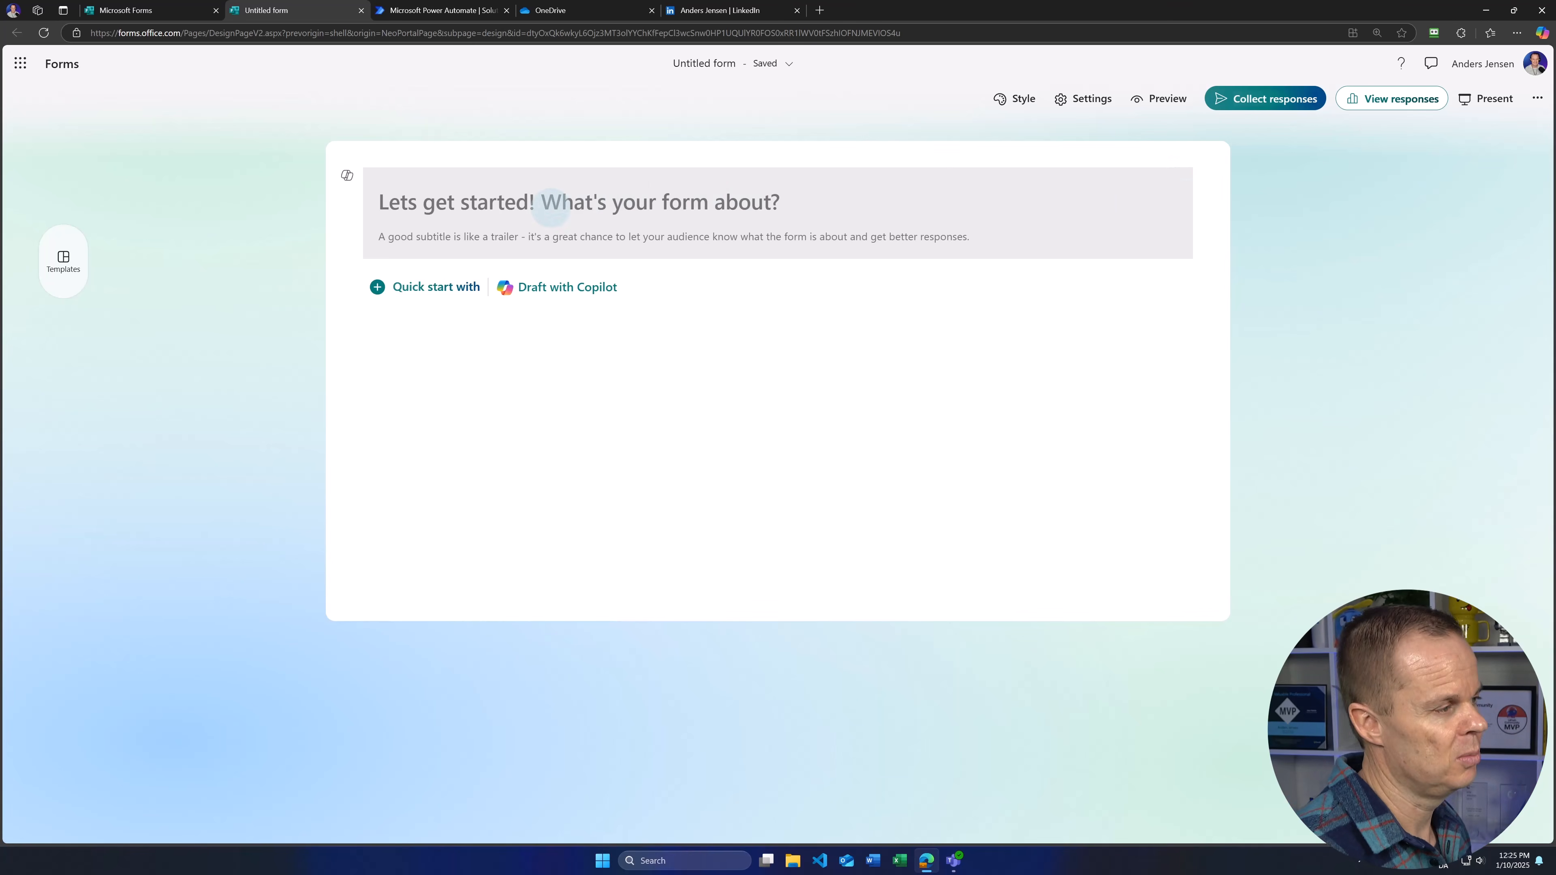
pyautogui.click(498, 202)
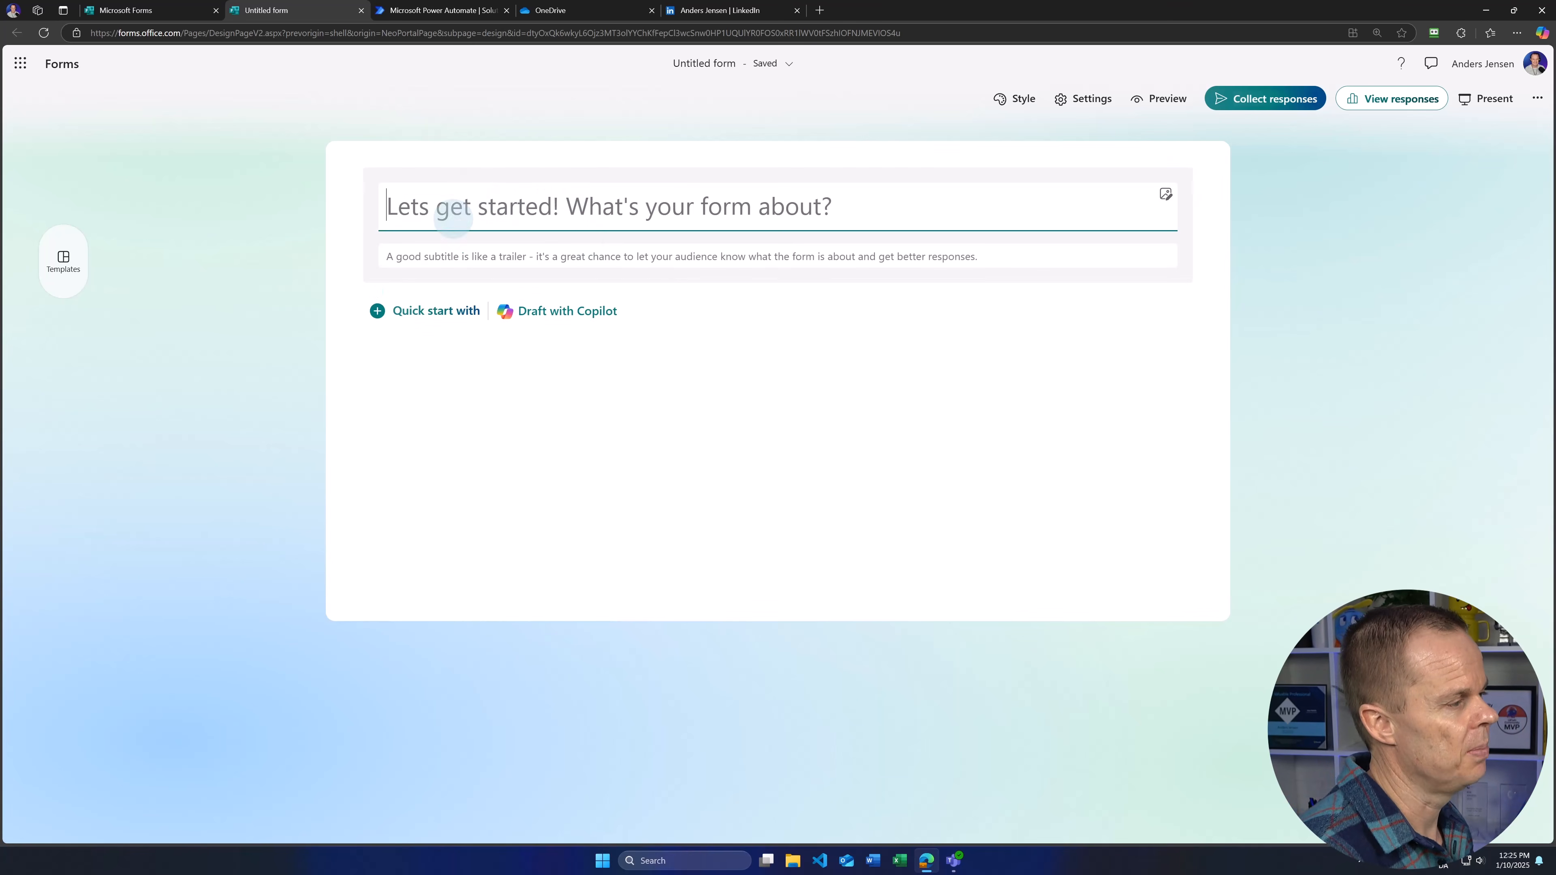
pyautogui.write('Copilo')
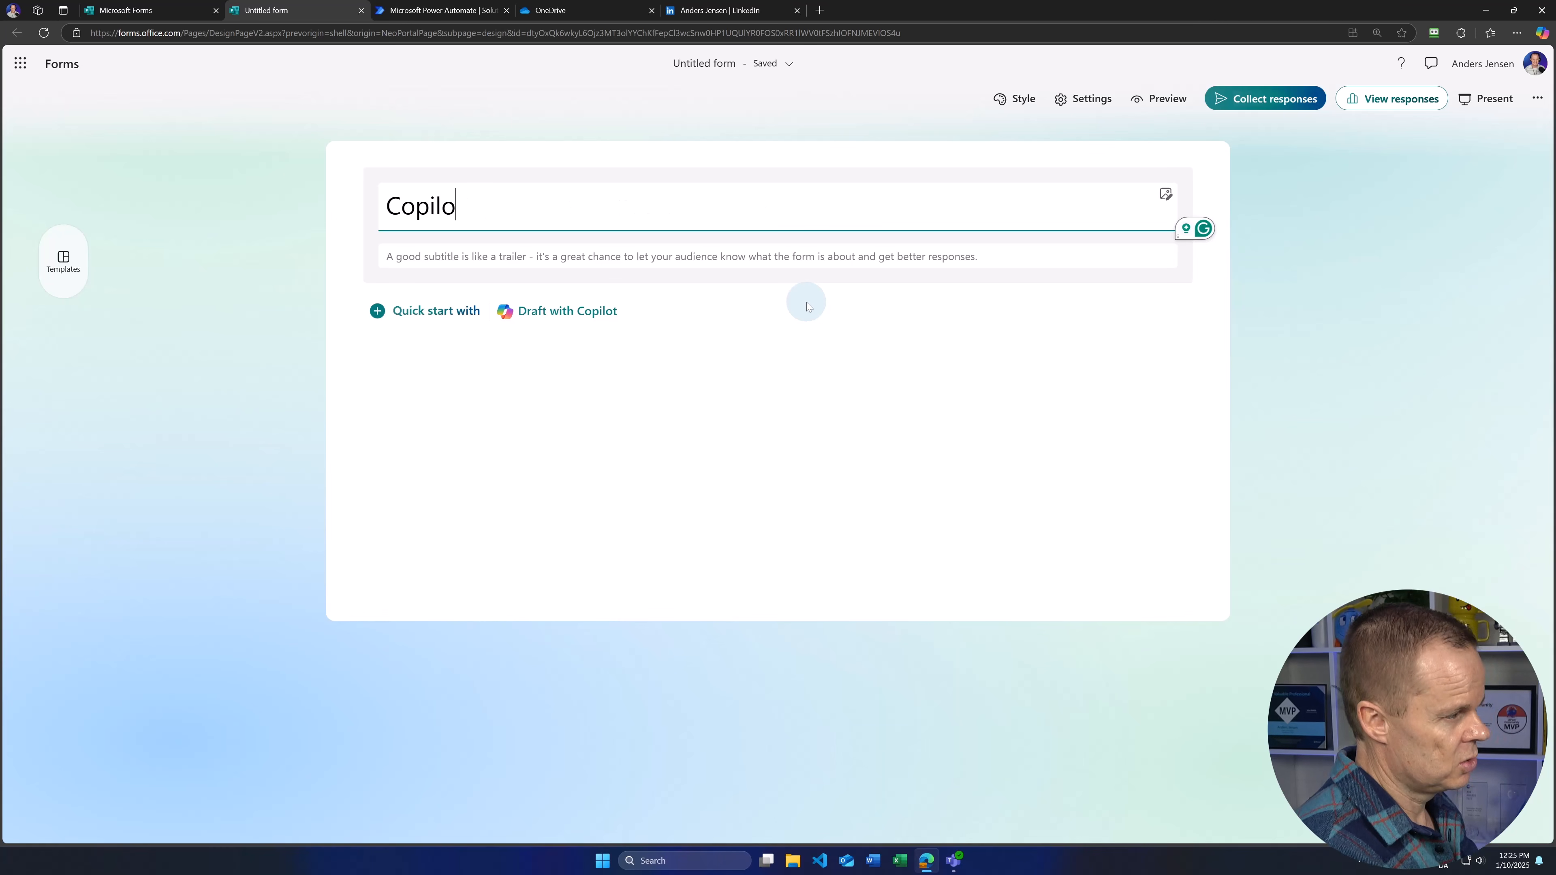
pyautogui.write('t Studio Webinar')
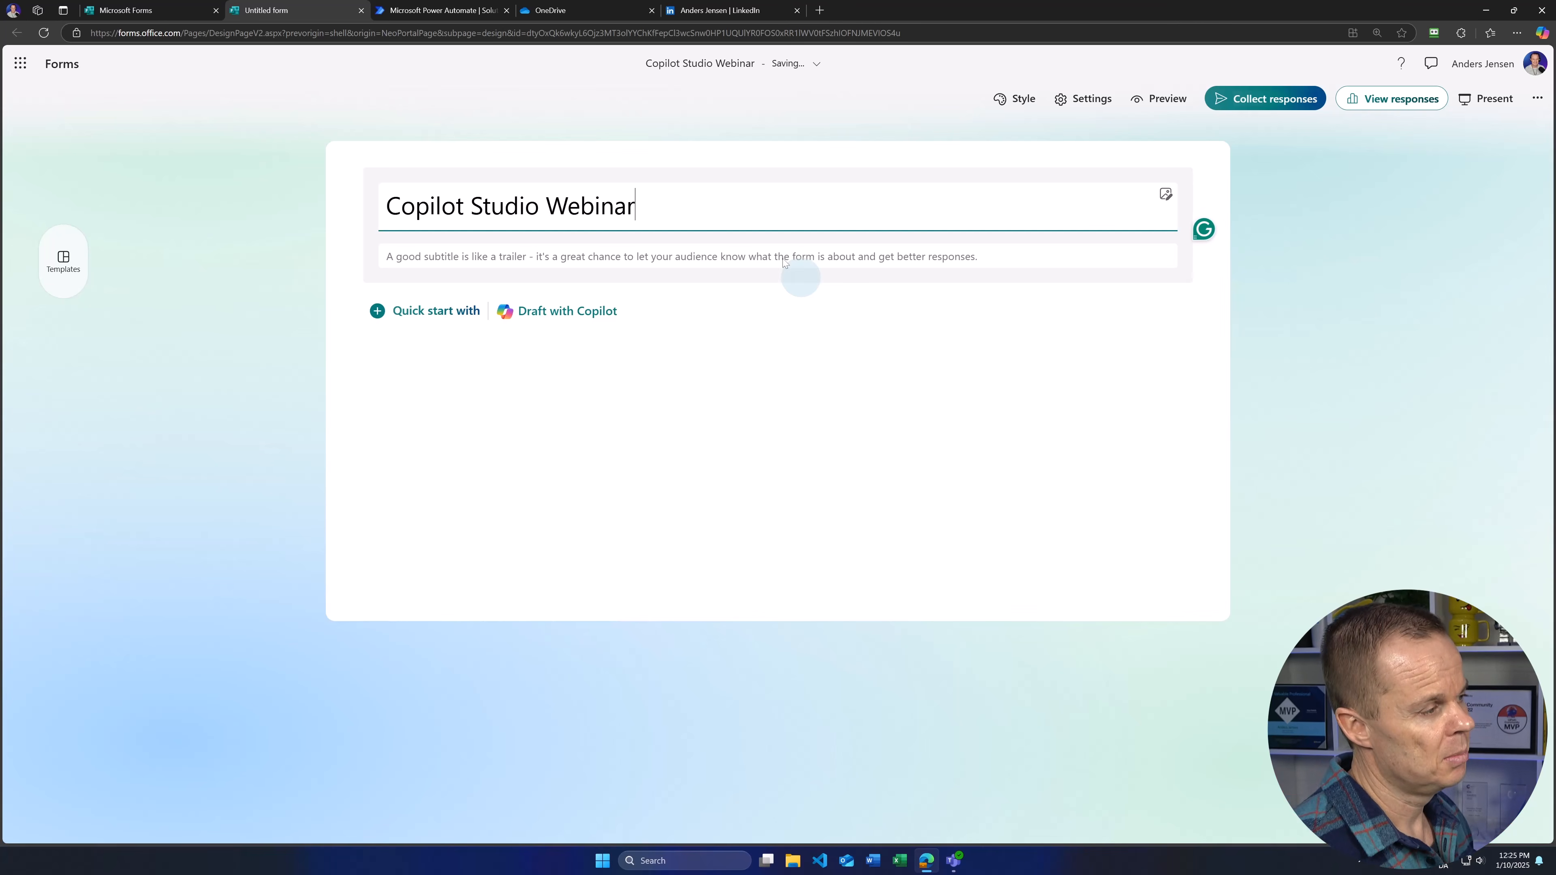
# Step: Add required text questions 'Name' and 'Email' to the form
pyautogui.click(426, 321)
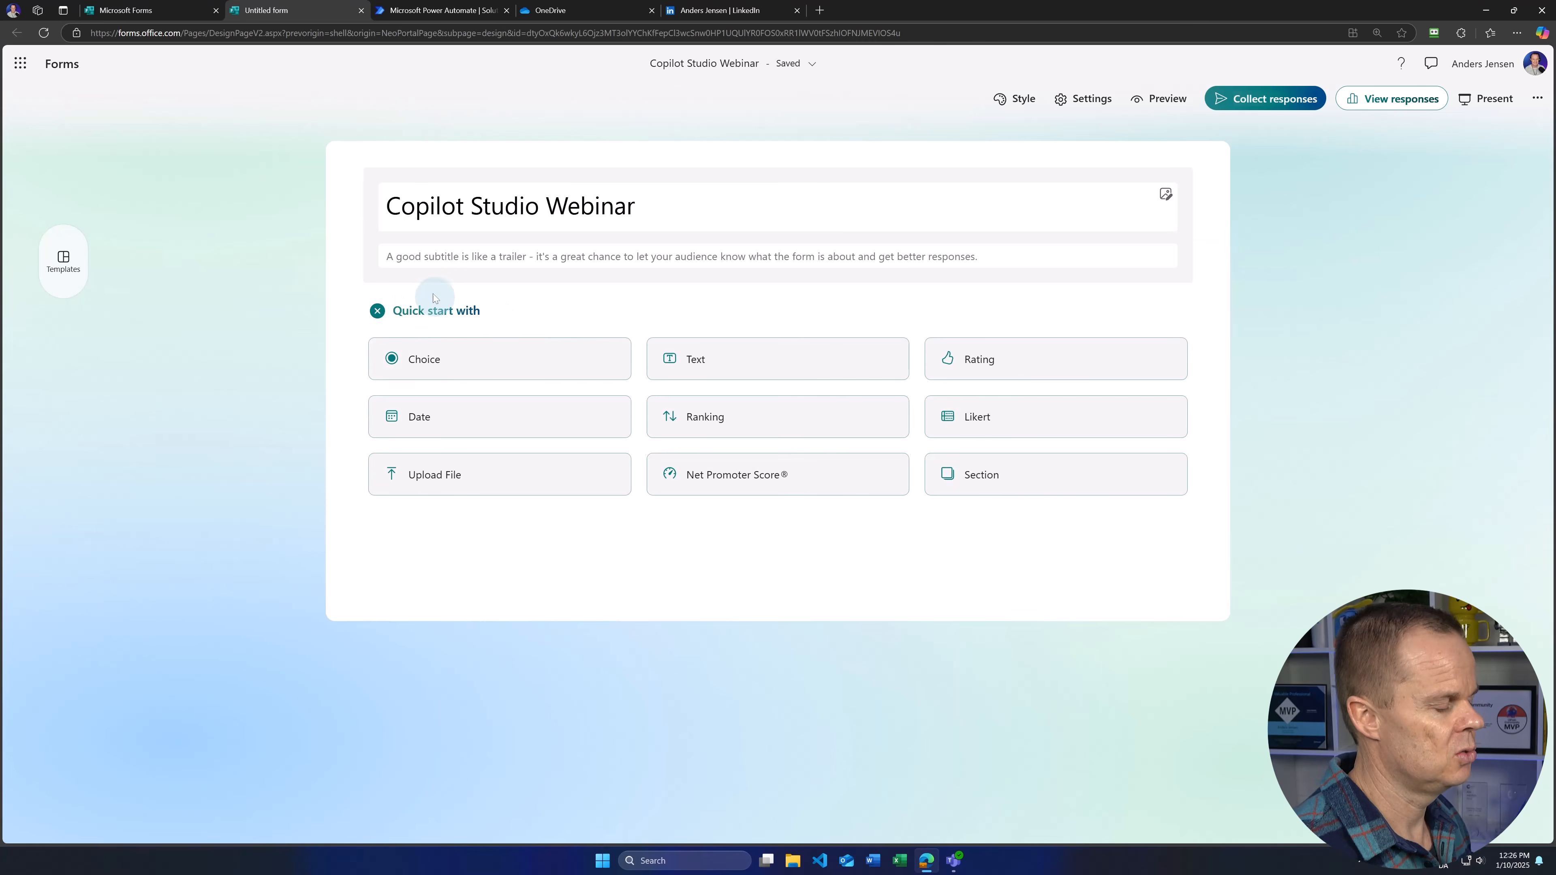
pyautogui.click(716, 376)
pyautogui.write('Name')
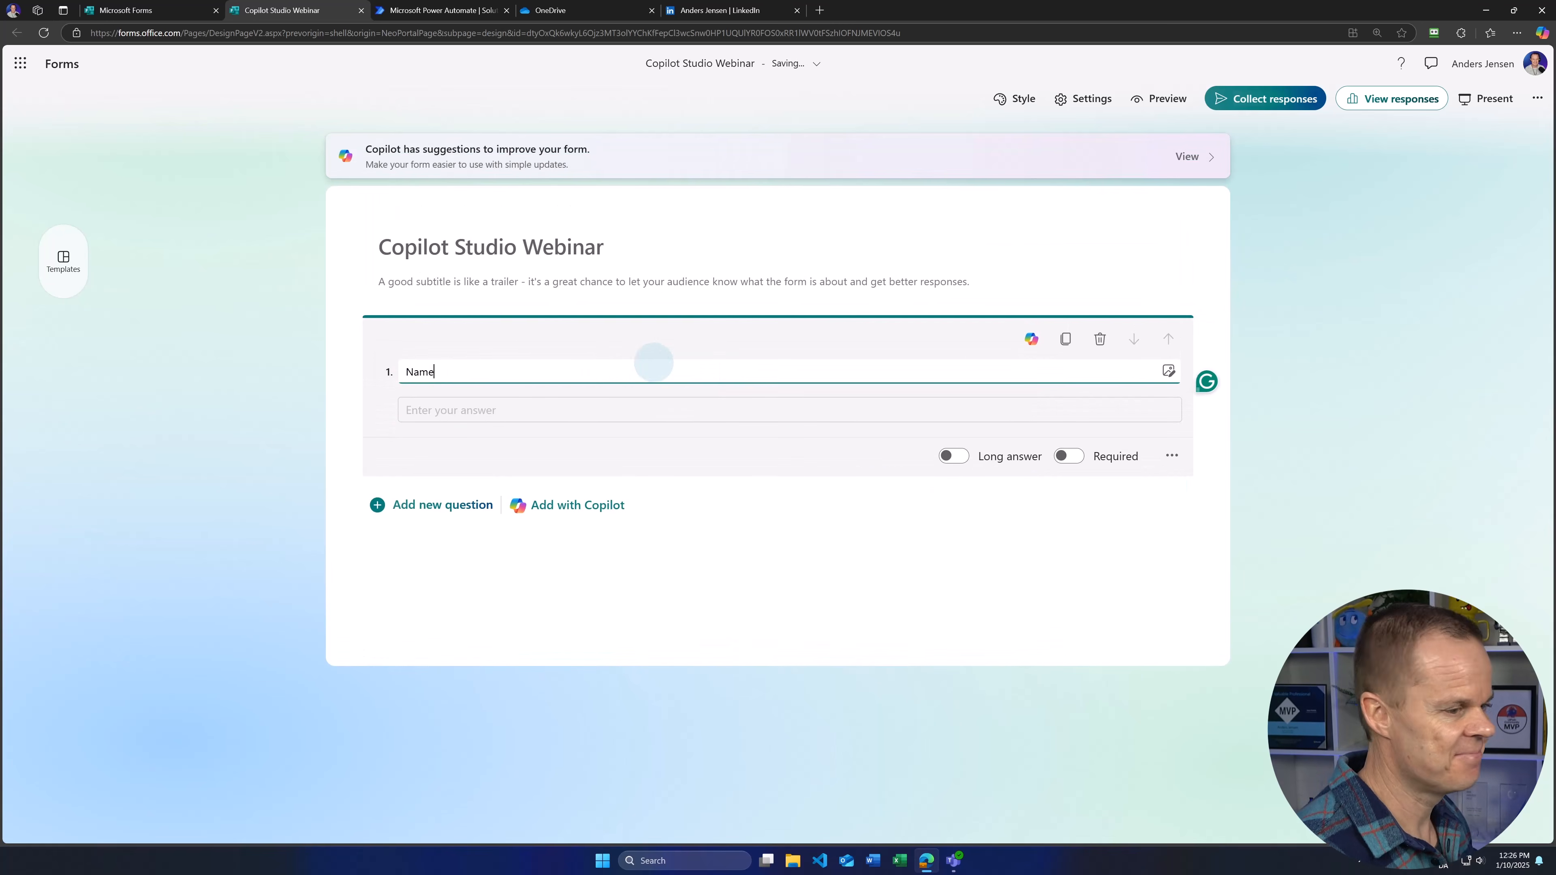
pyautogui.click(1069, 455)
pyautogui.click(484, 508)
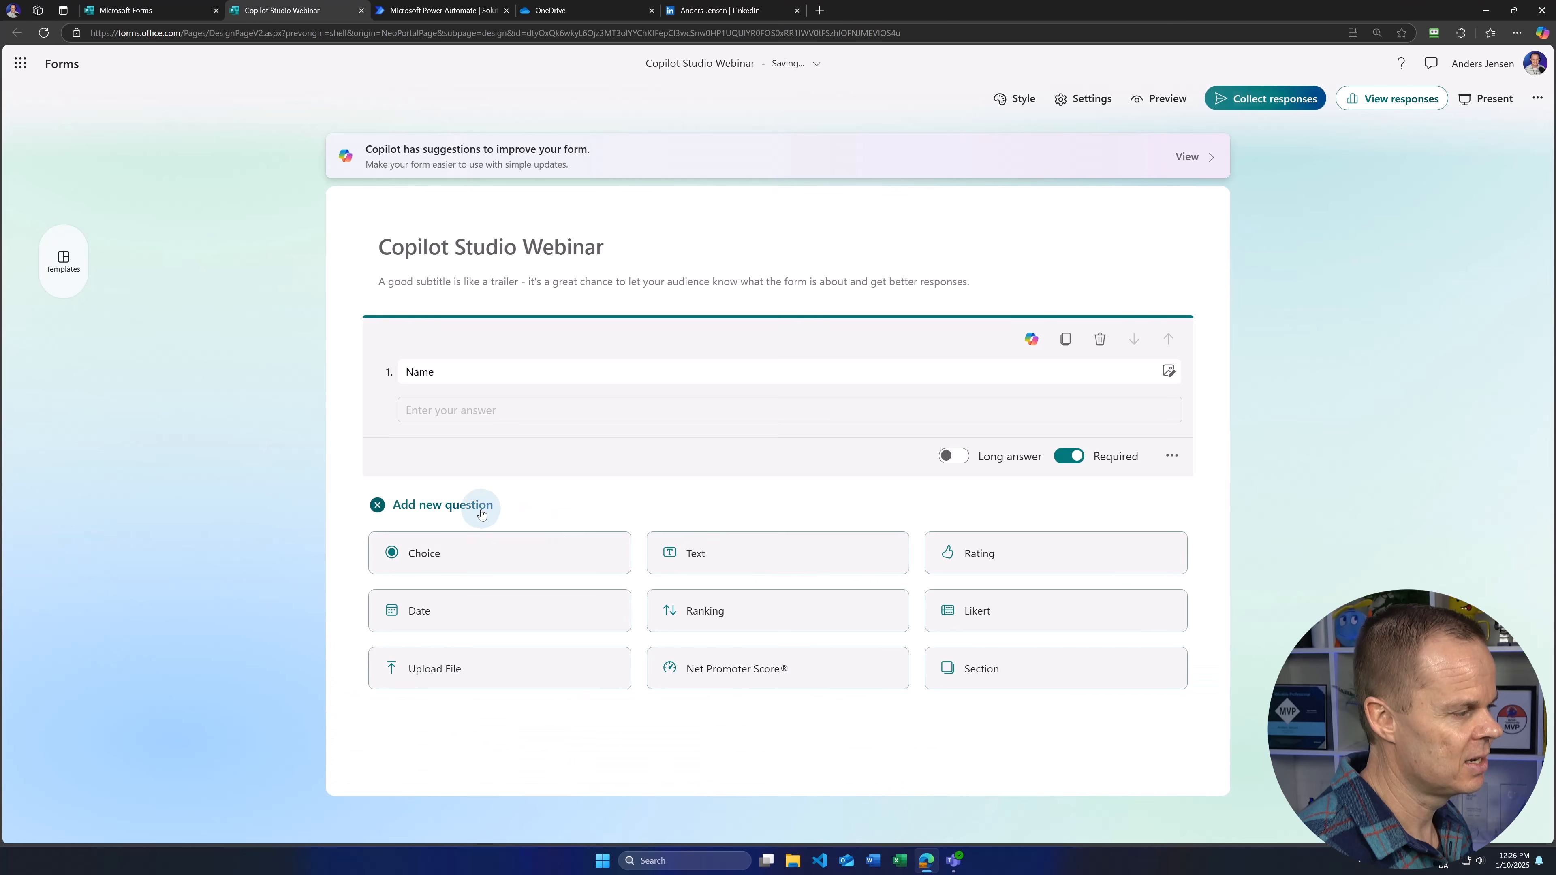
pyautogui.click(718, 554)
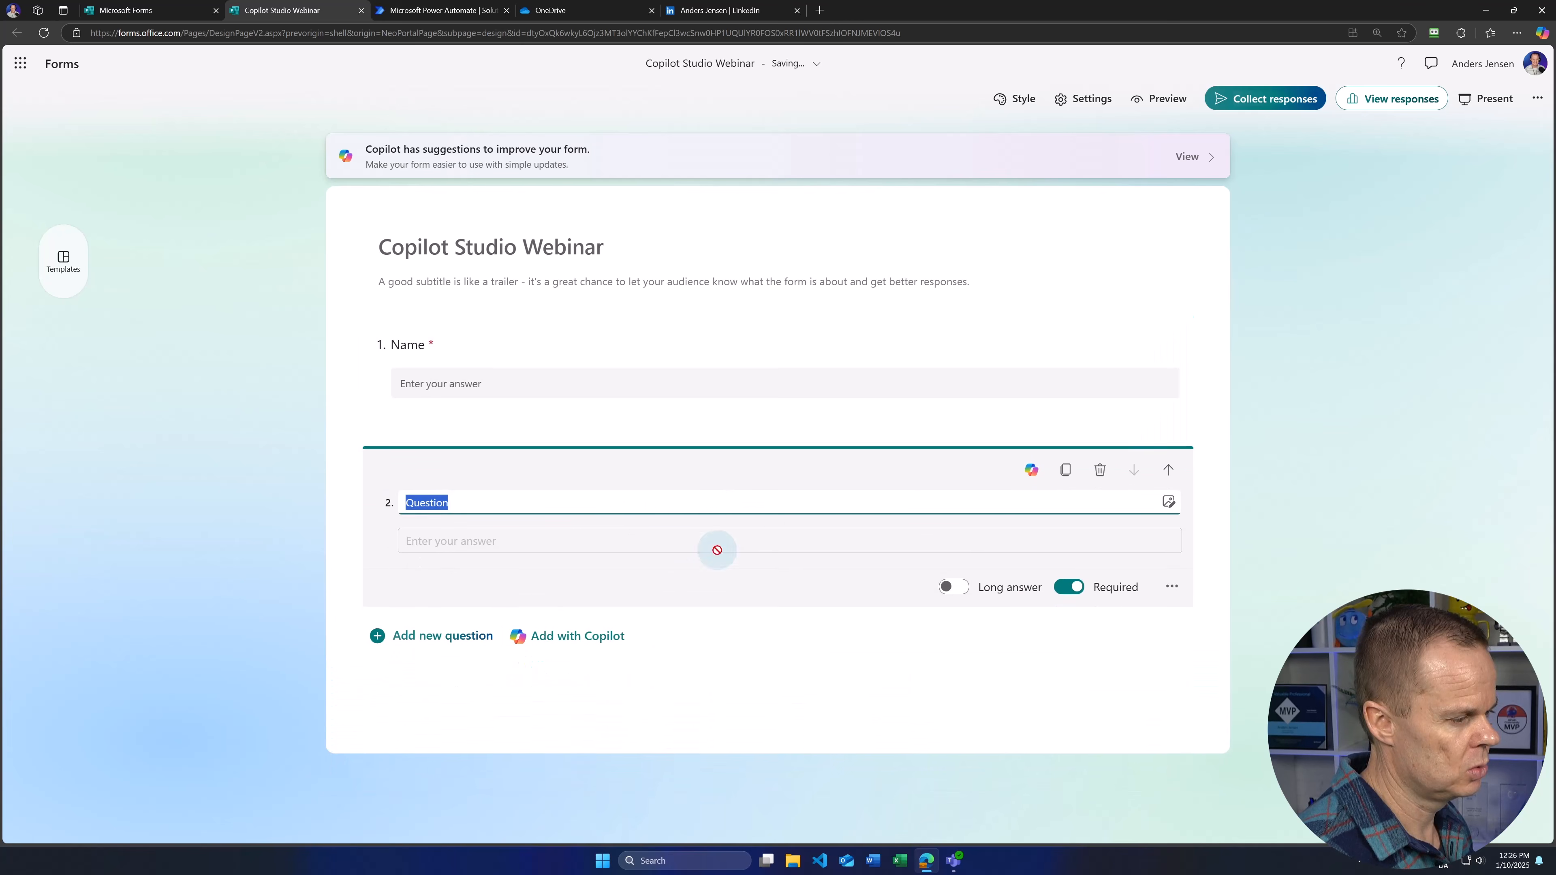
pyautogui.write('Email')
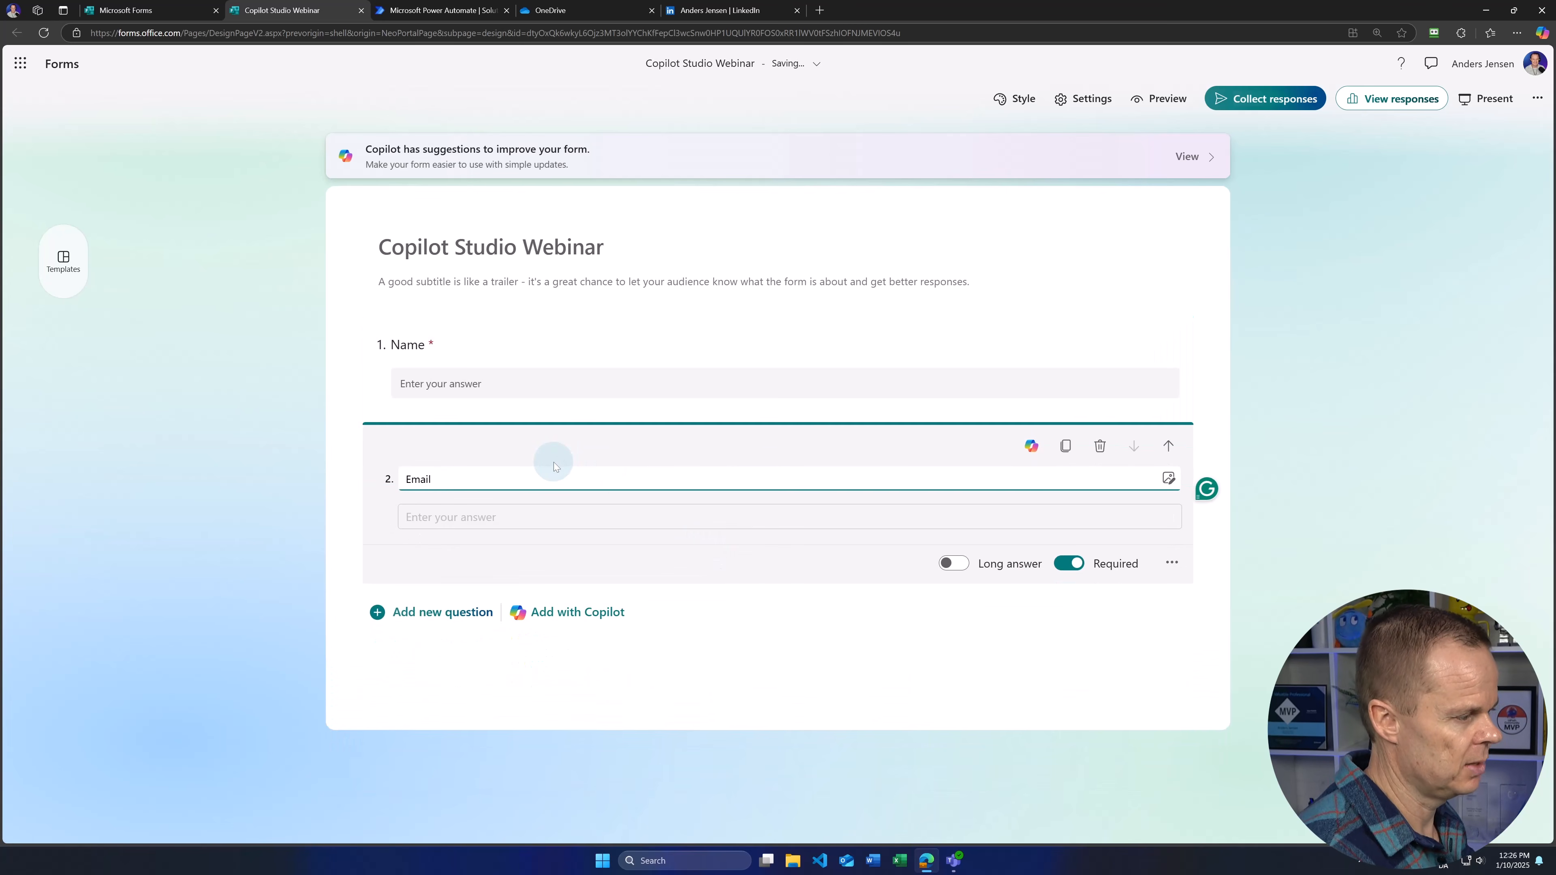
pyautogui.click(556, 248)
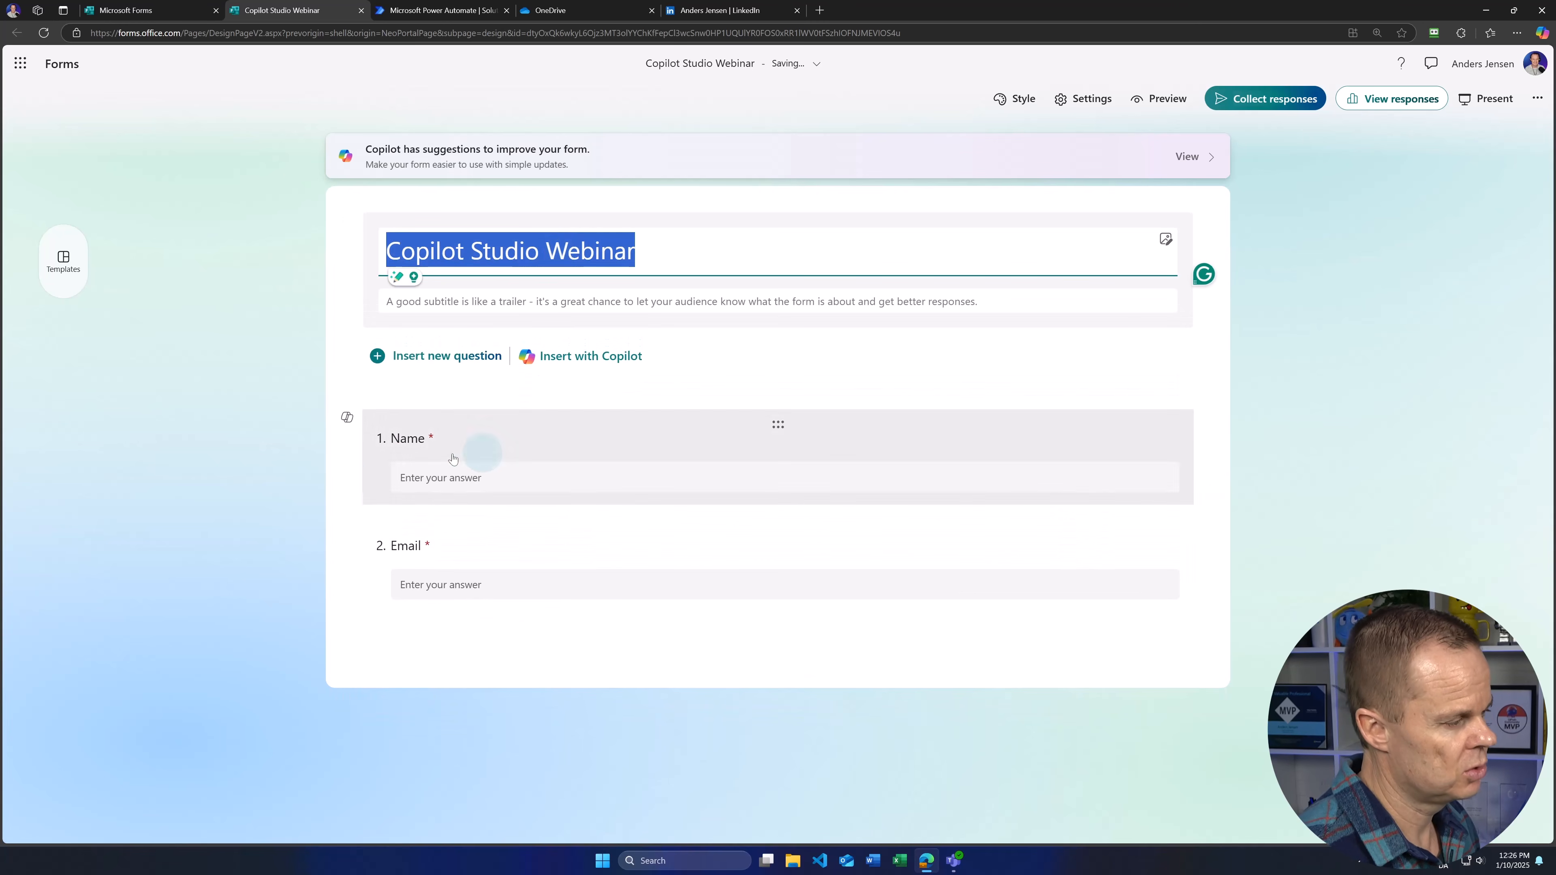
pyautogui.click(346, 480)
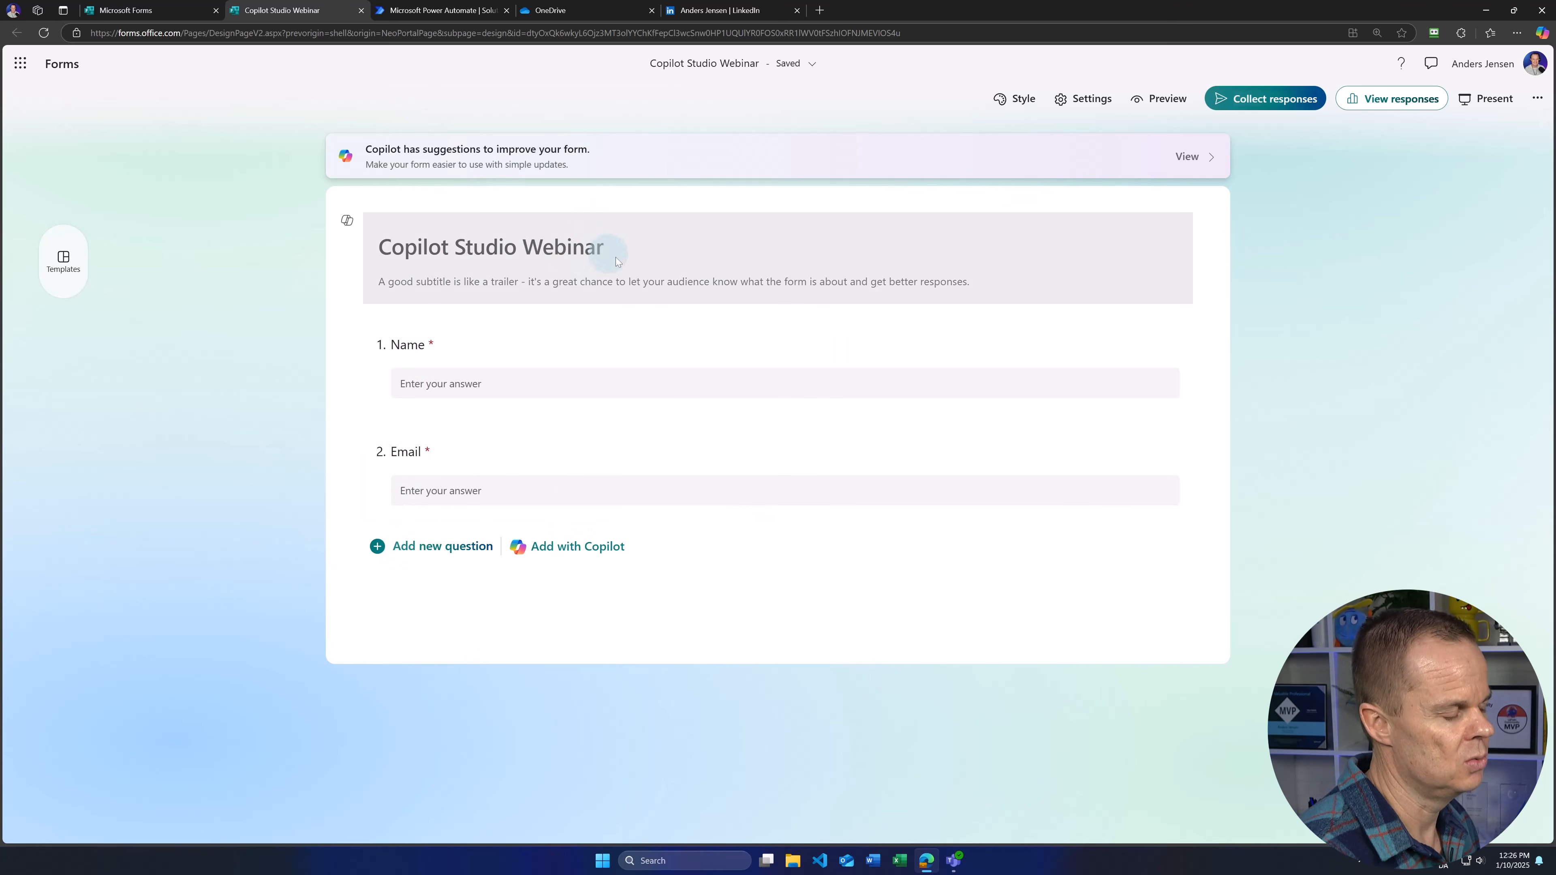
# Step: Copy the form's response link and load the live form in a new tab
pyautogui.click(1231, 100)
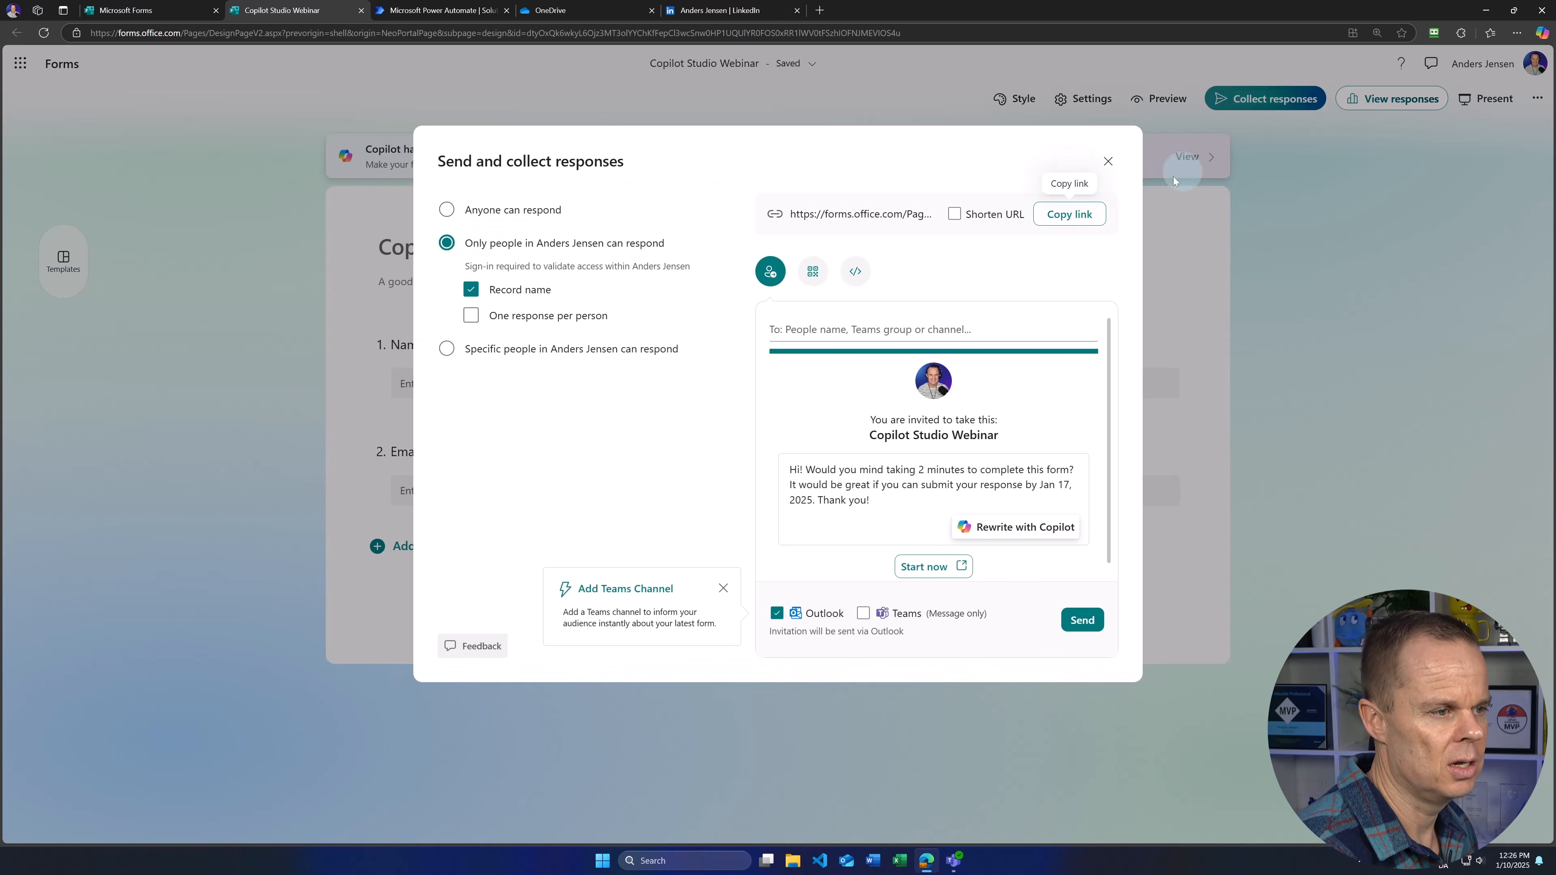
pyautogui.click(1069, 213)
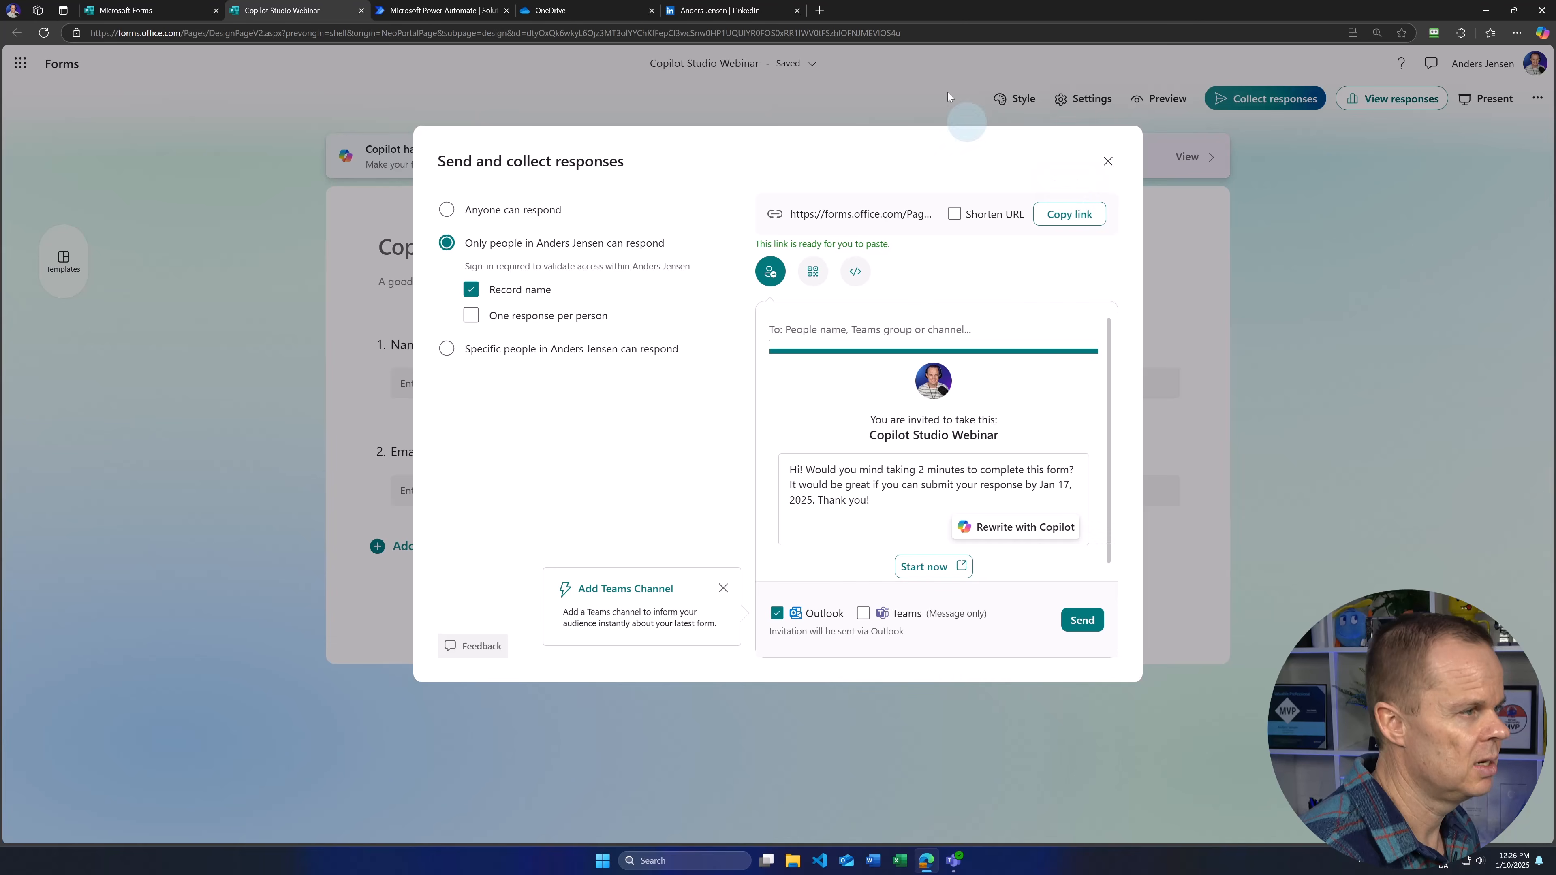
pyautogui.click(819, 10)
pyautogui.hotkey('ctrl', 'v')
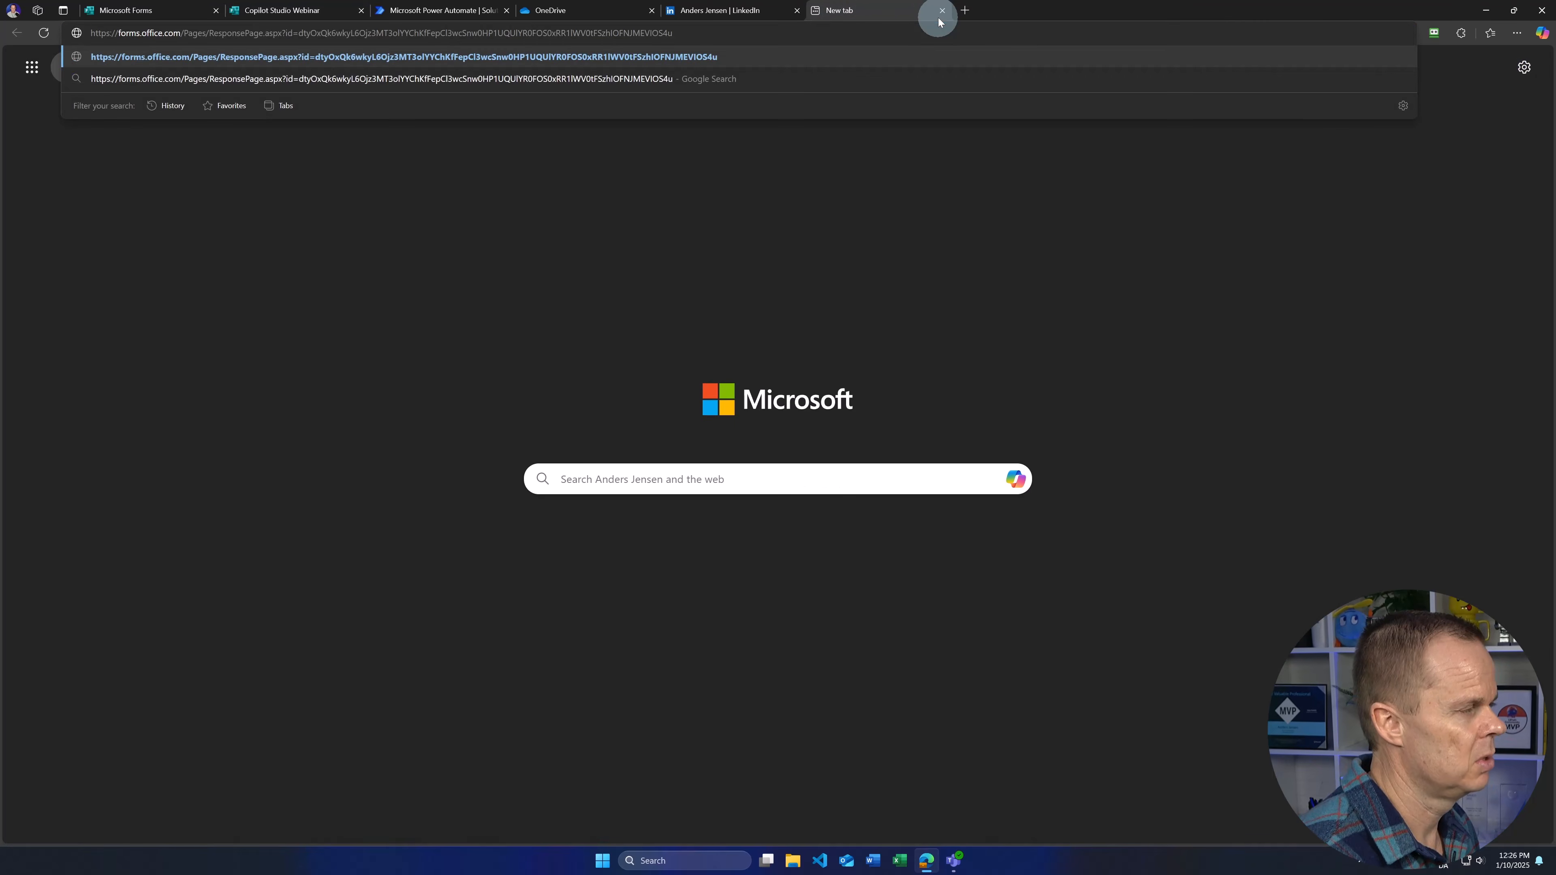
pyautogui.press('Return')
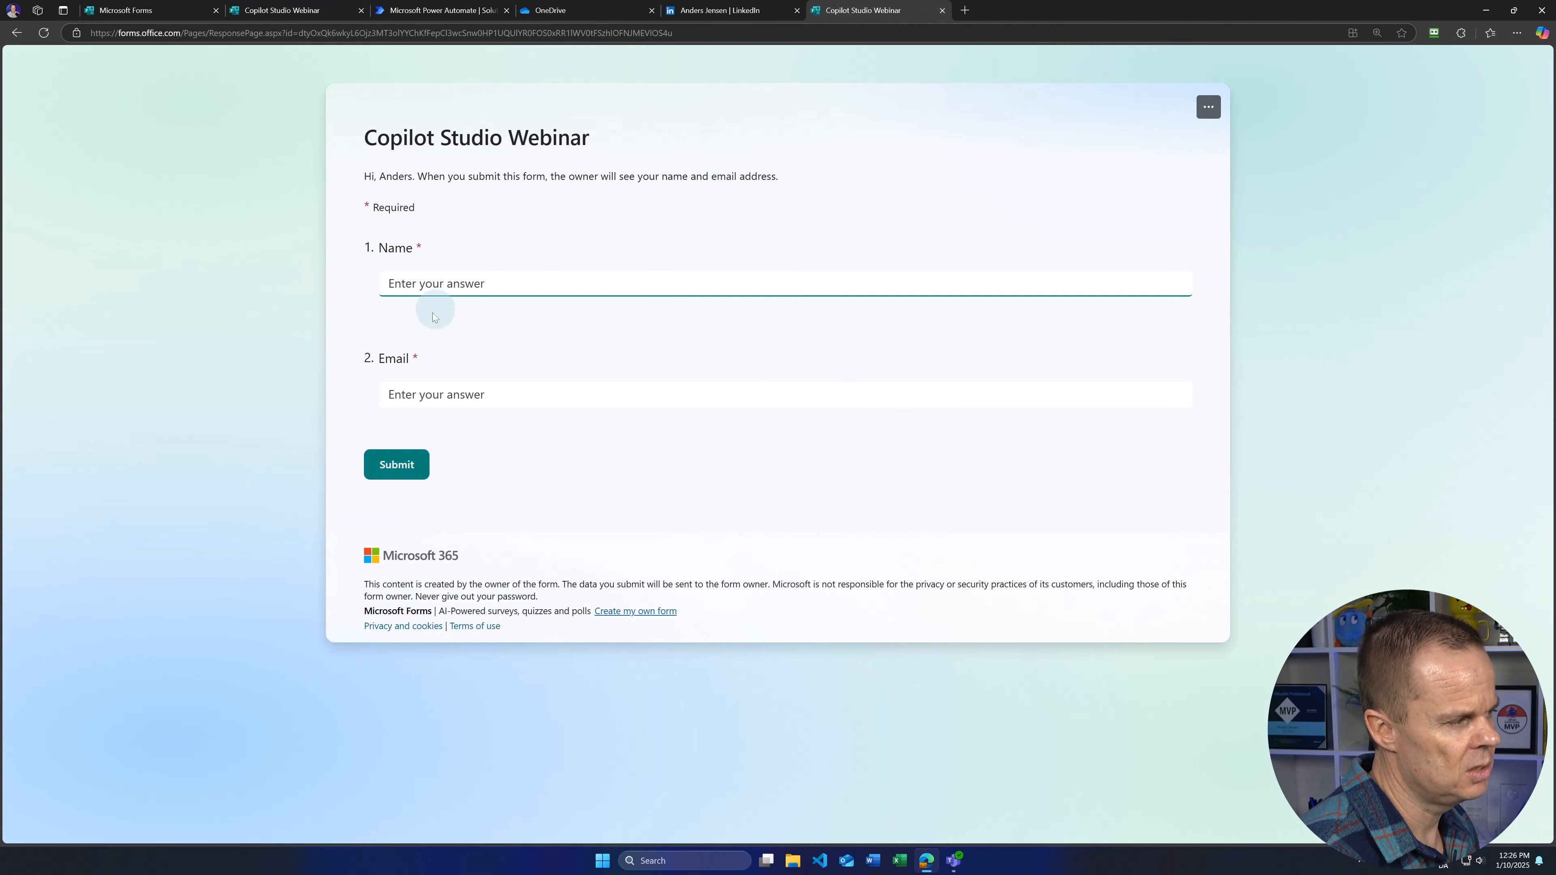
# Step: Try the Name and Email answer boxes on the live response form
pyautogui.click(390, 394)
pyautogui.click(413, 401)
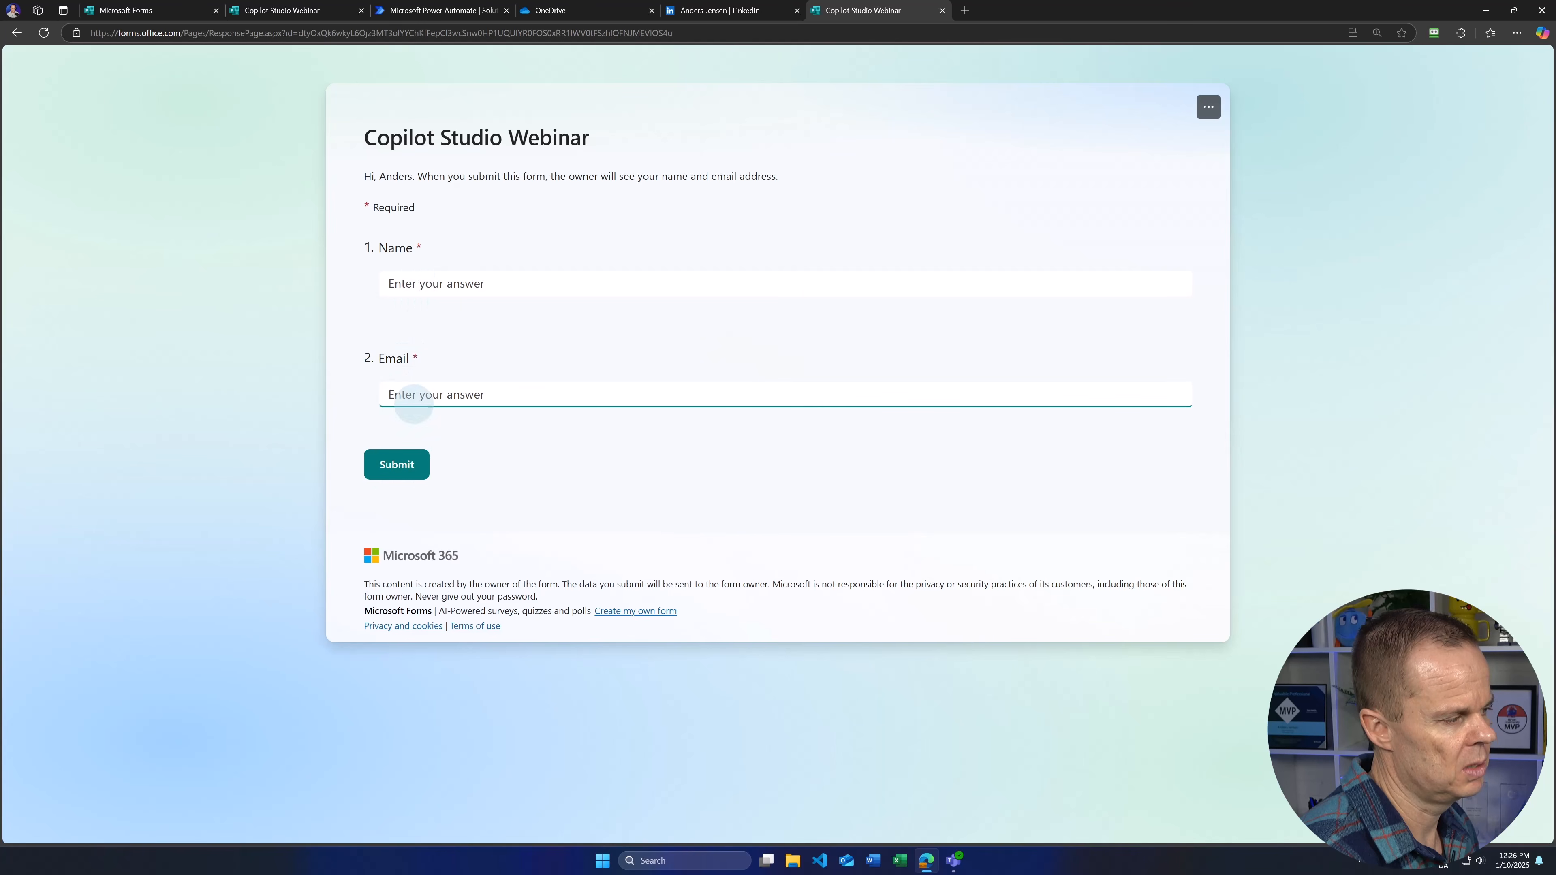
pyautogui.click(420, 289)
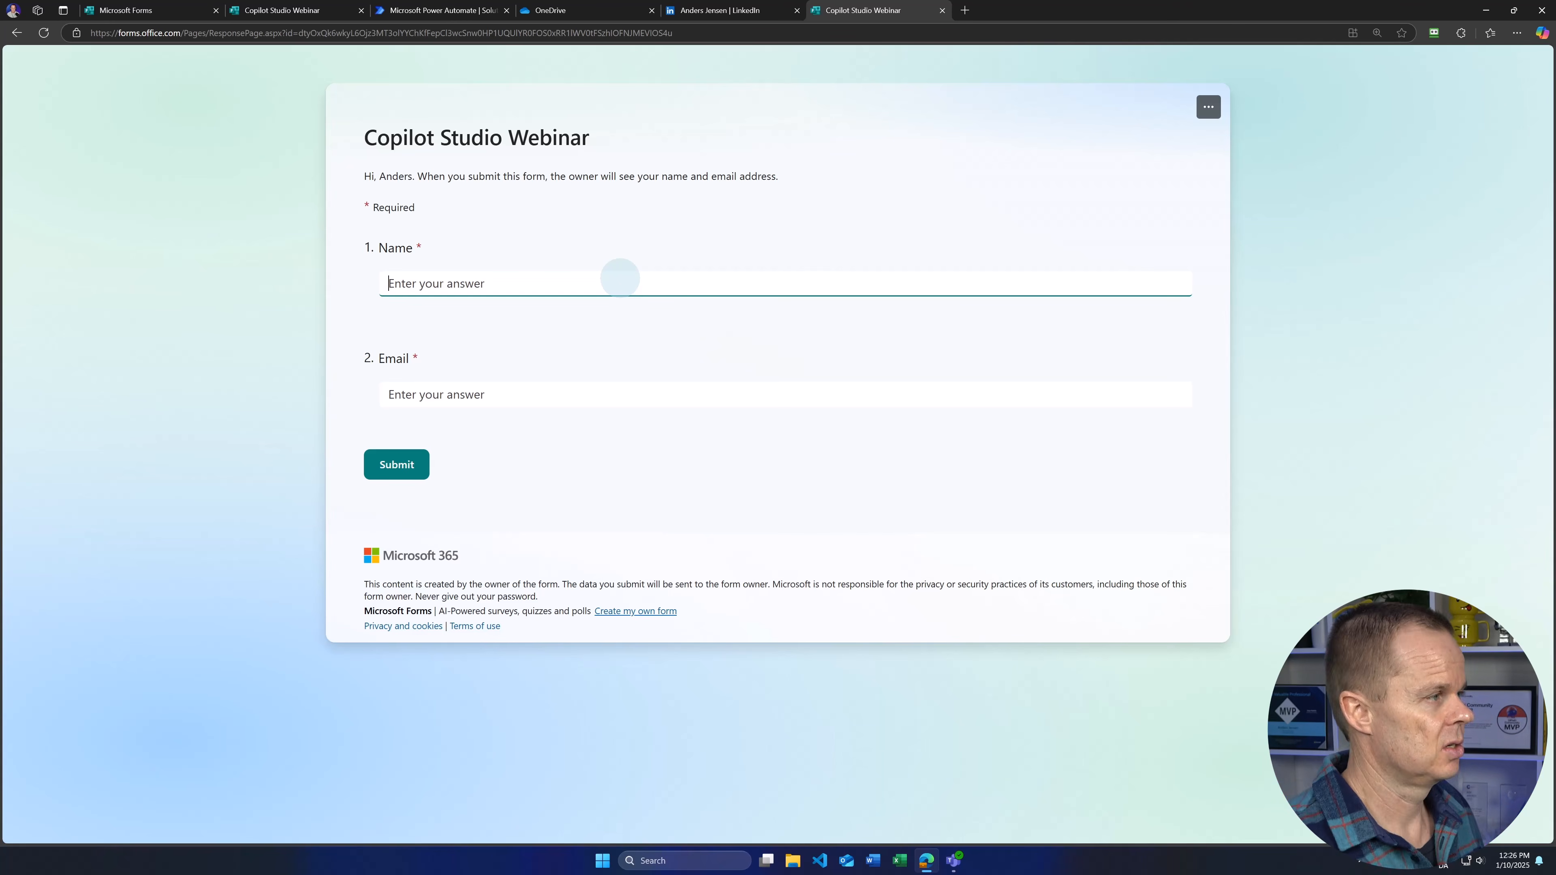
pyautogui.click(565, 10)
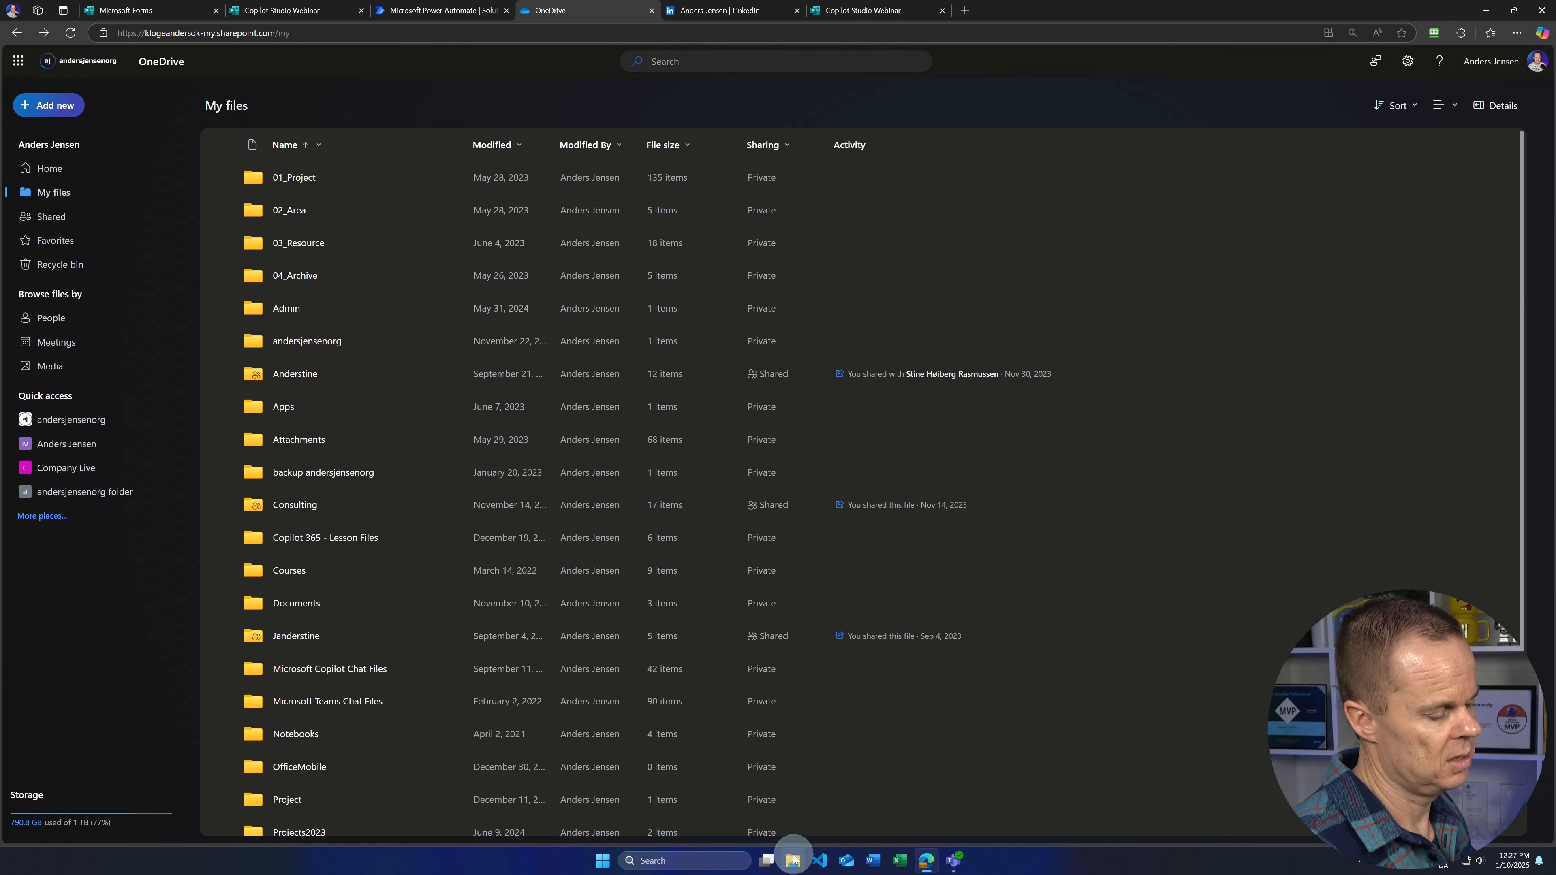
# Step: Create a new Excel workbook in OneDrive and rename it 'WebinarRegistrations'
pyautogui.click(65, 107)
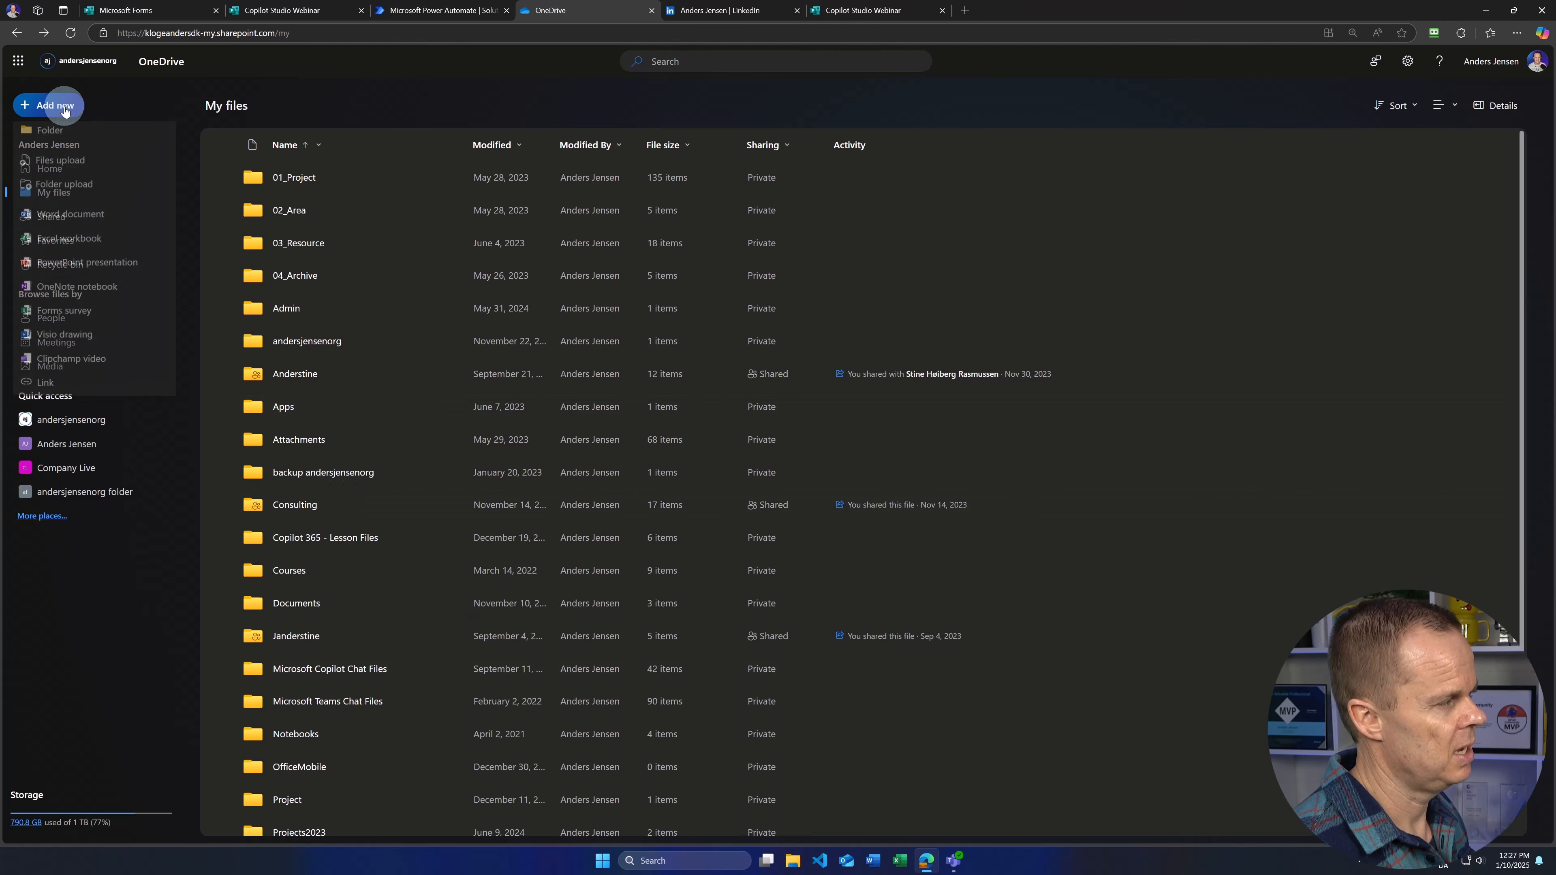
pyautogui.click(70, 240)
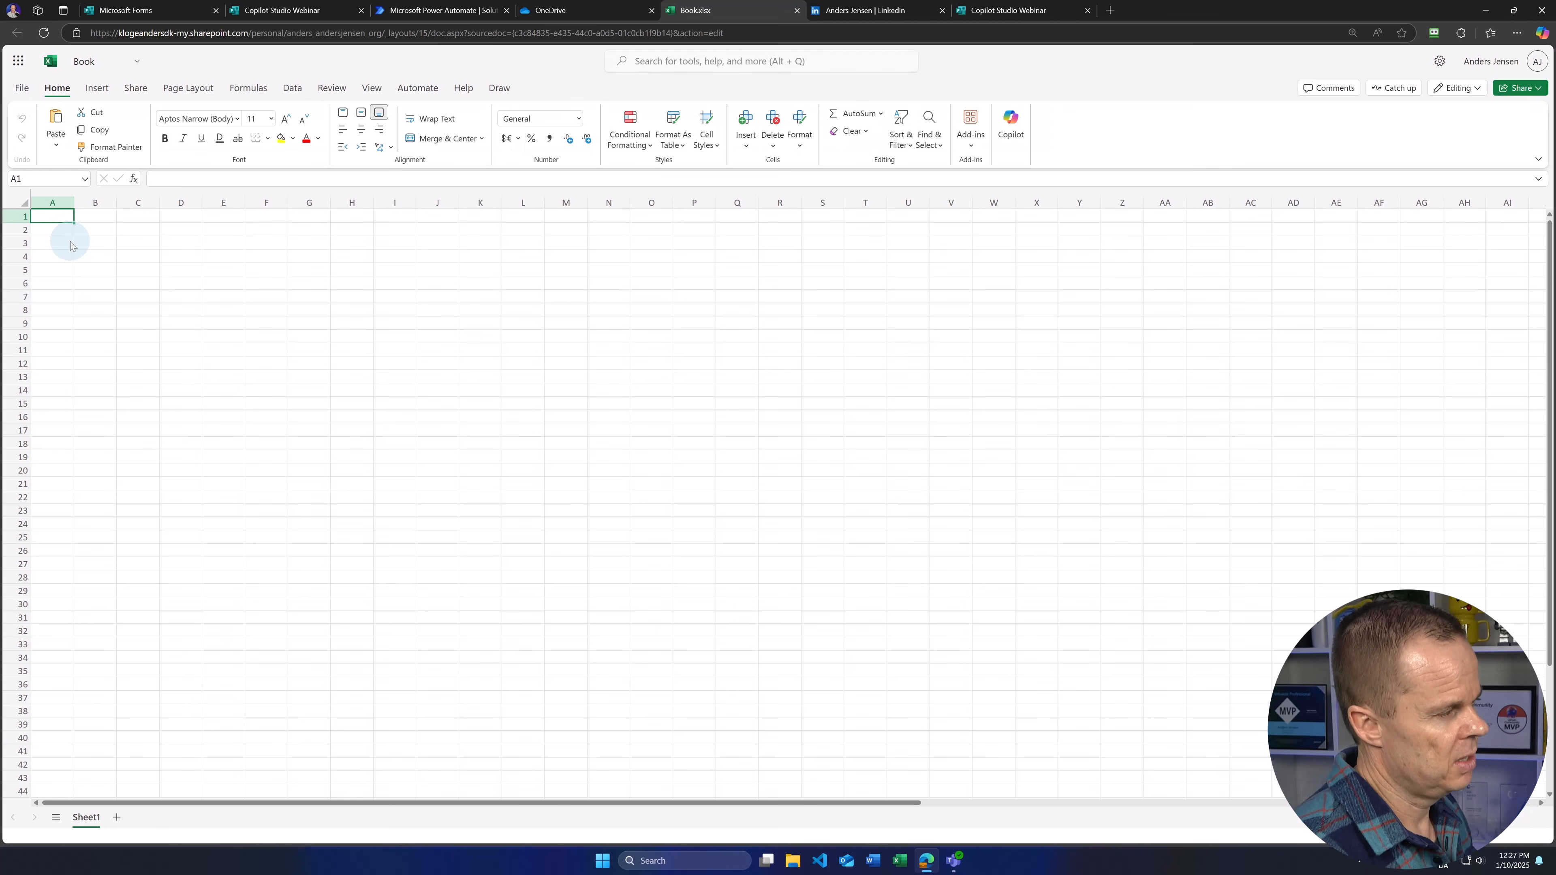
pyautogui.click(86, 62)
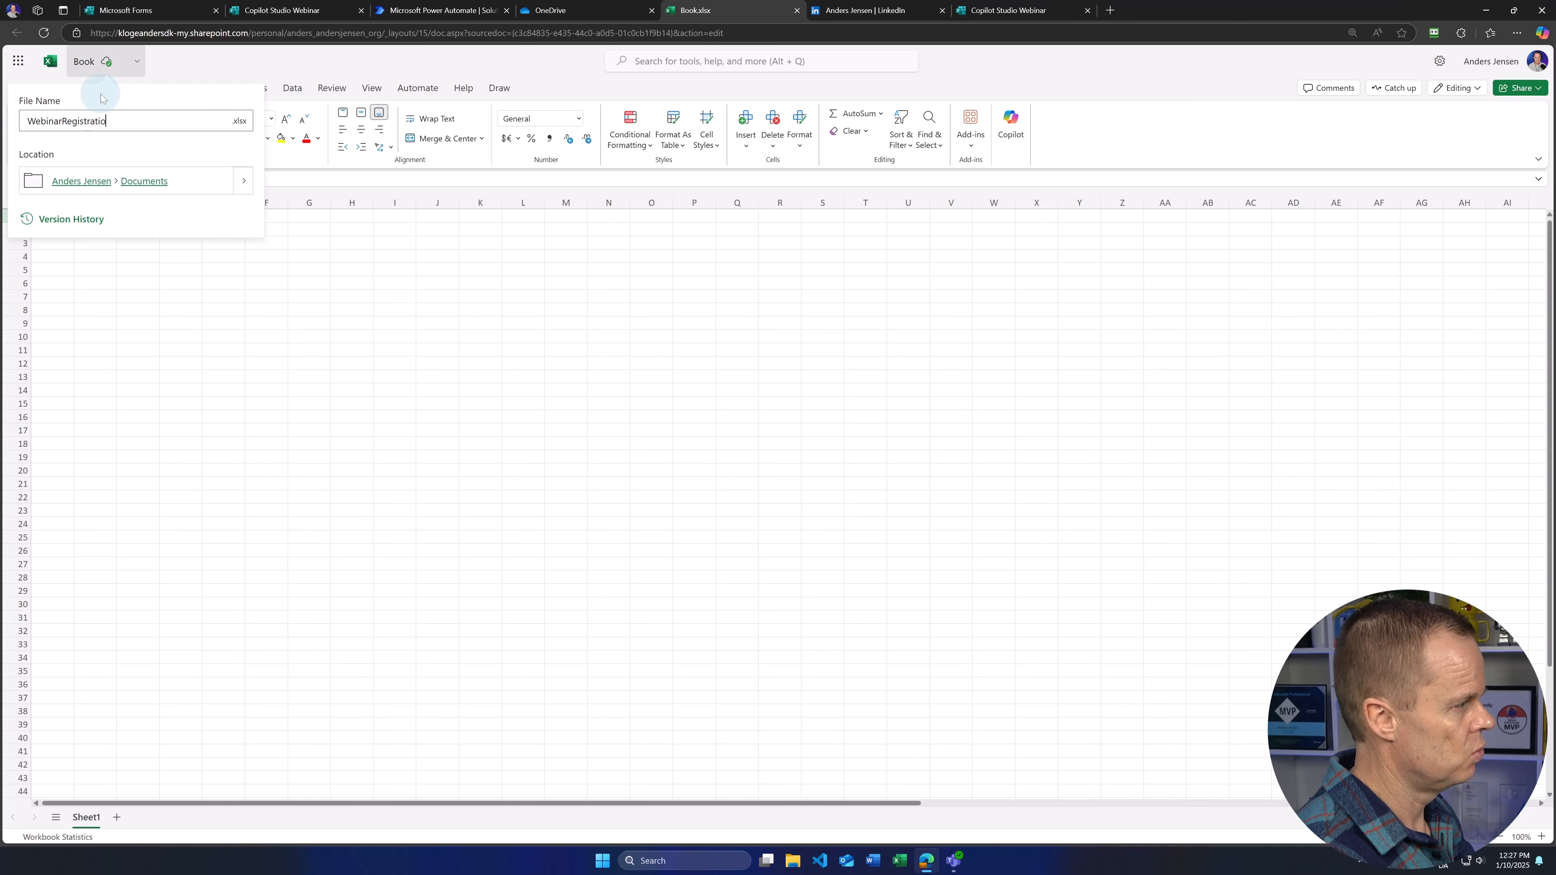
pyautogui.press('Return')
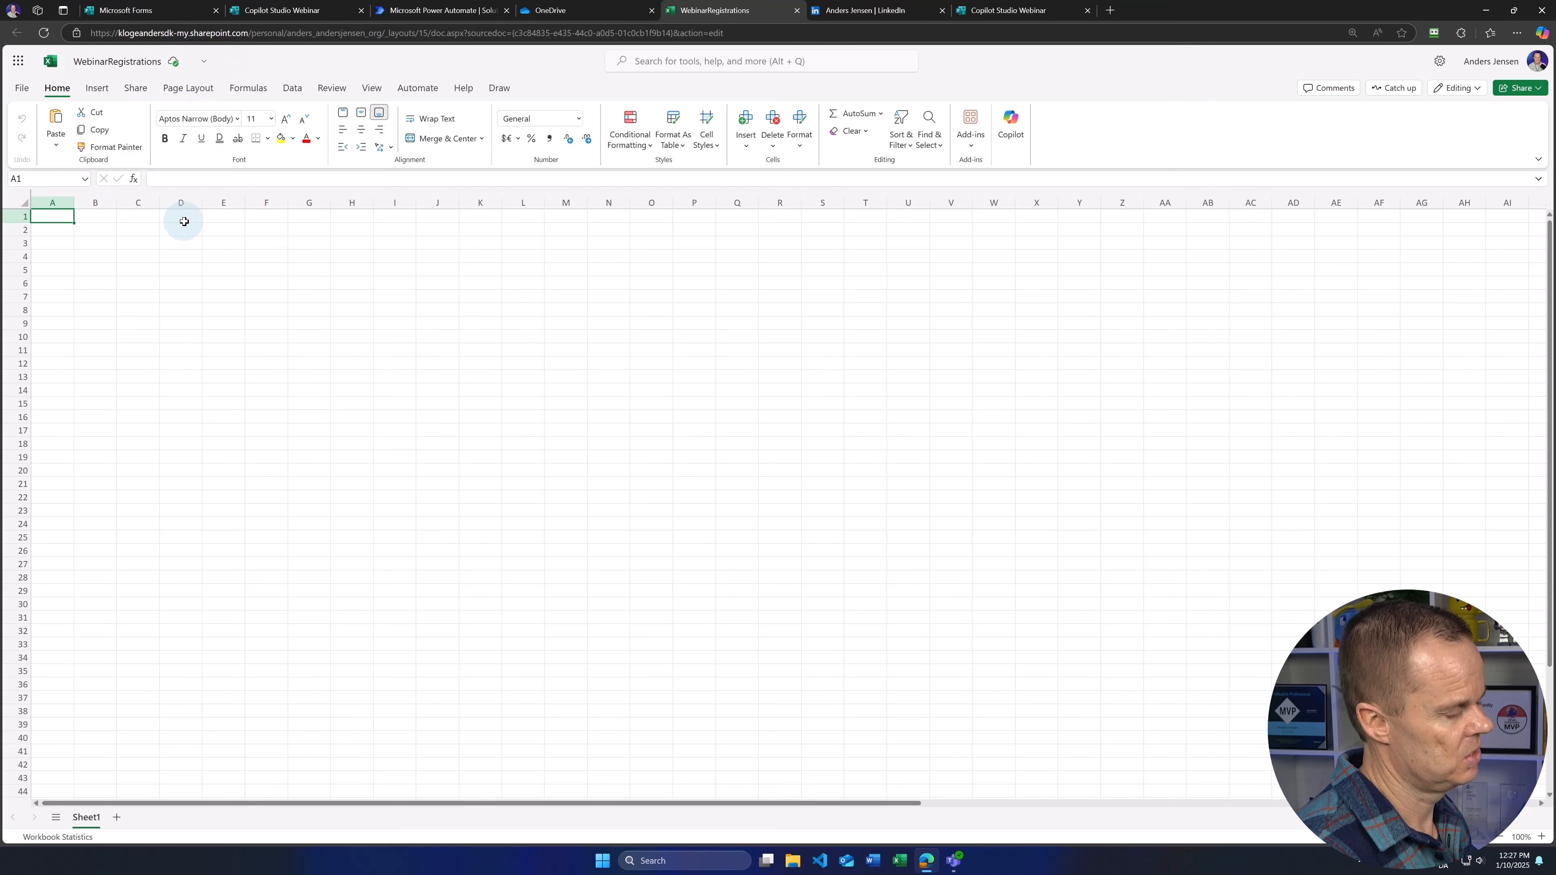
# Step: Enter headers Name, Email, Webinar and Approved by in cells A1:D1
pyautogui.write('Name')
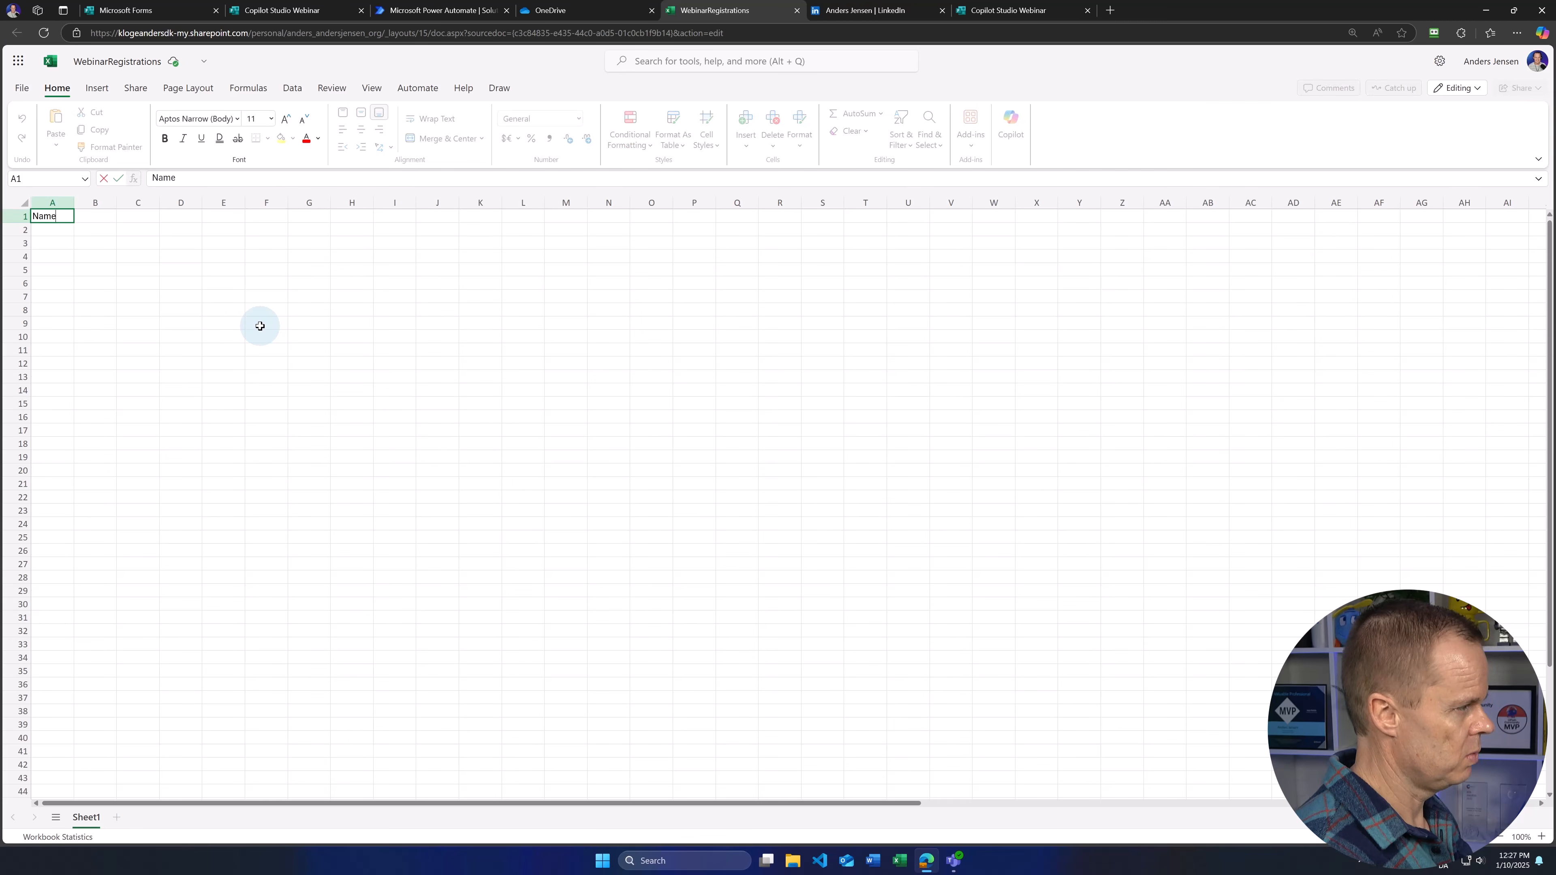
pyautogui.press('Tab')
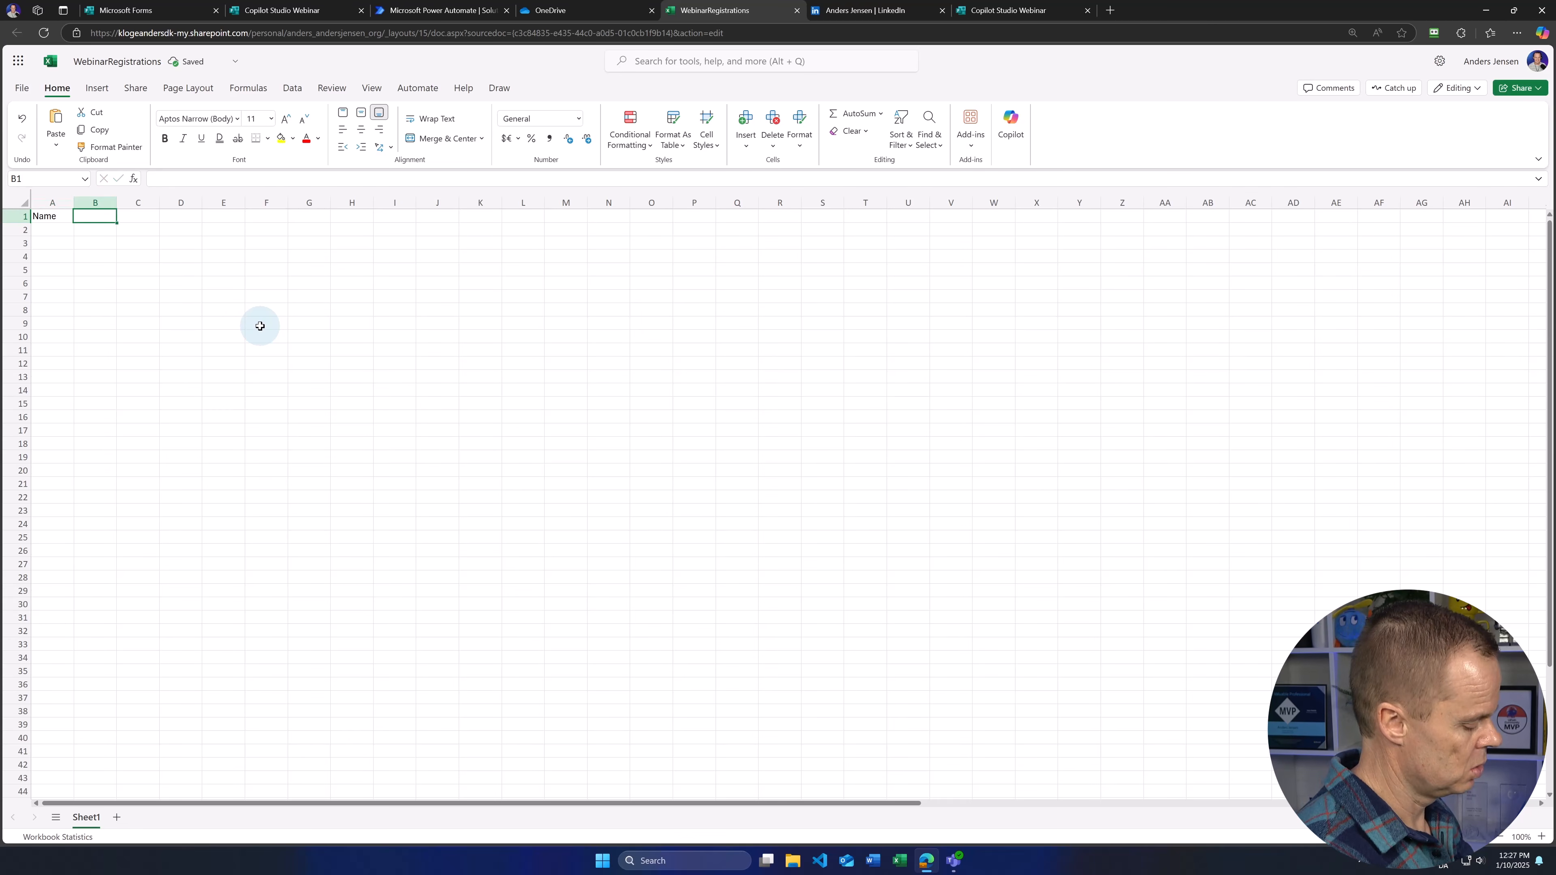
pyautogui.write('Email')
pyautogui.press('Tab')
pyautogui.write('Webi')
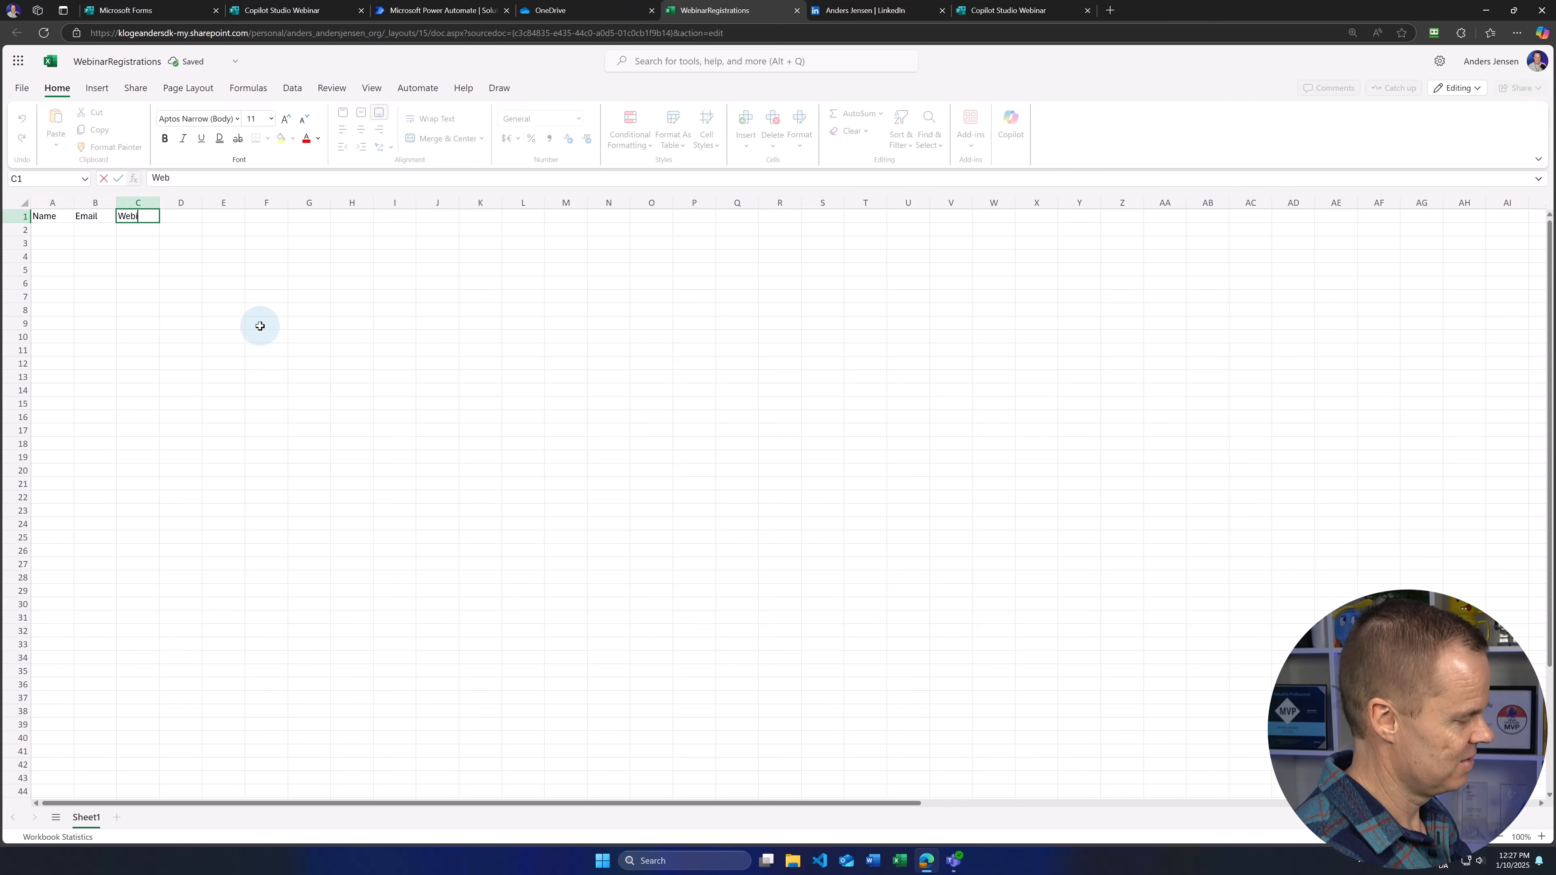
pyautogui.write('nar')
pyautogui.press('Tab')
pyautogui.write('Appro')
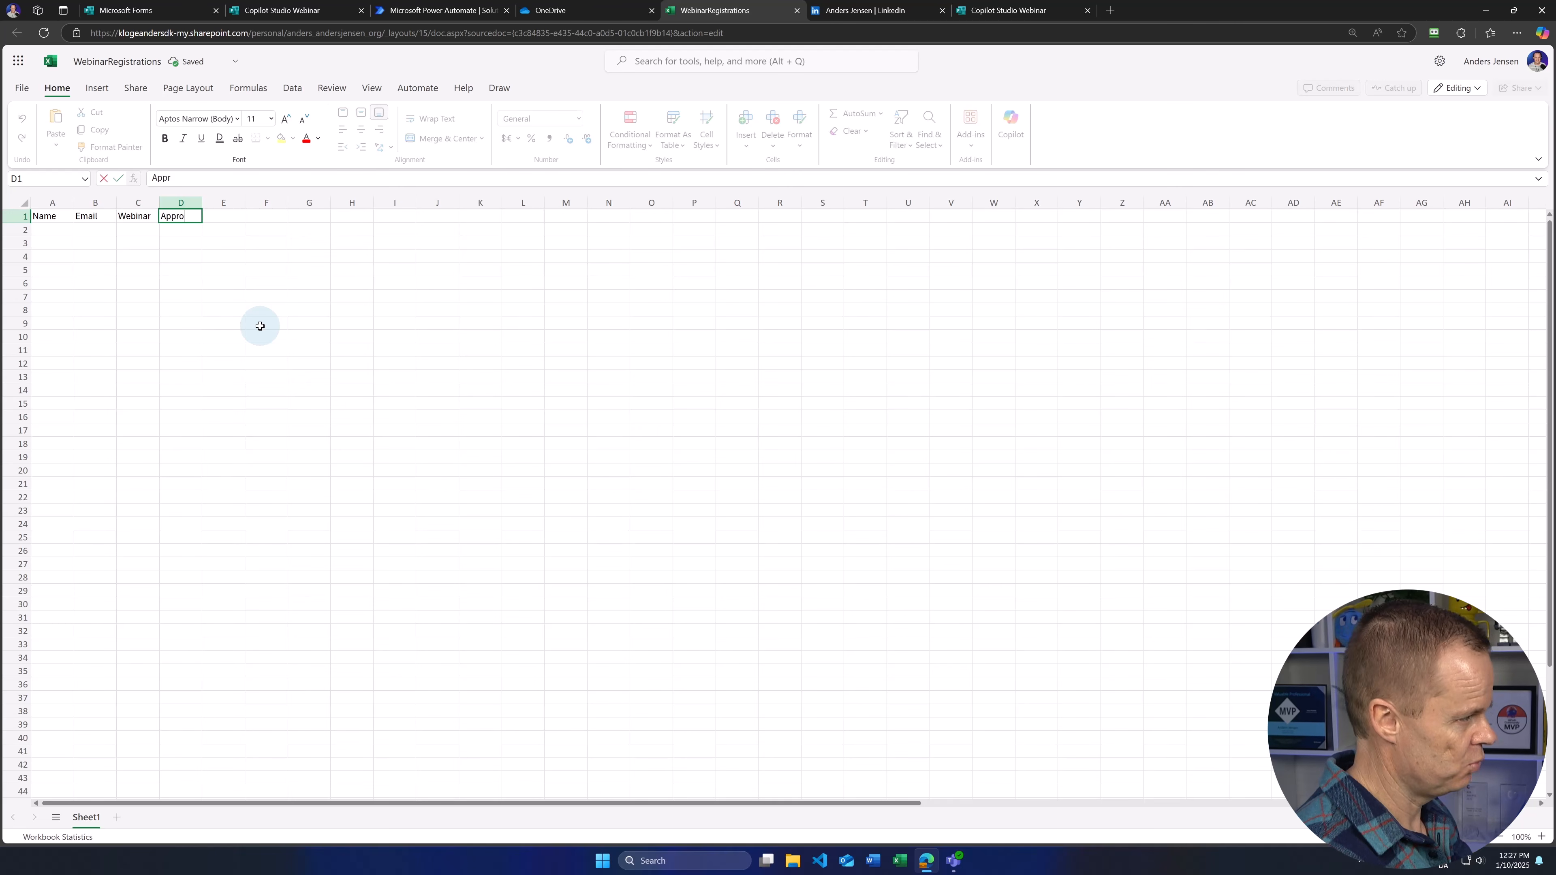
pyautogui.press('Return')
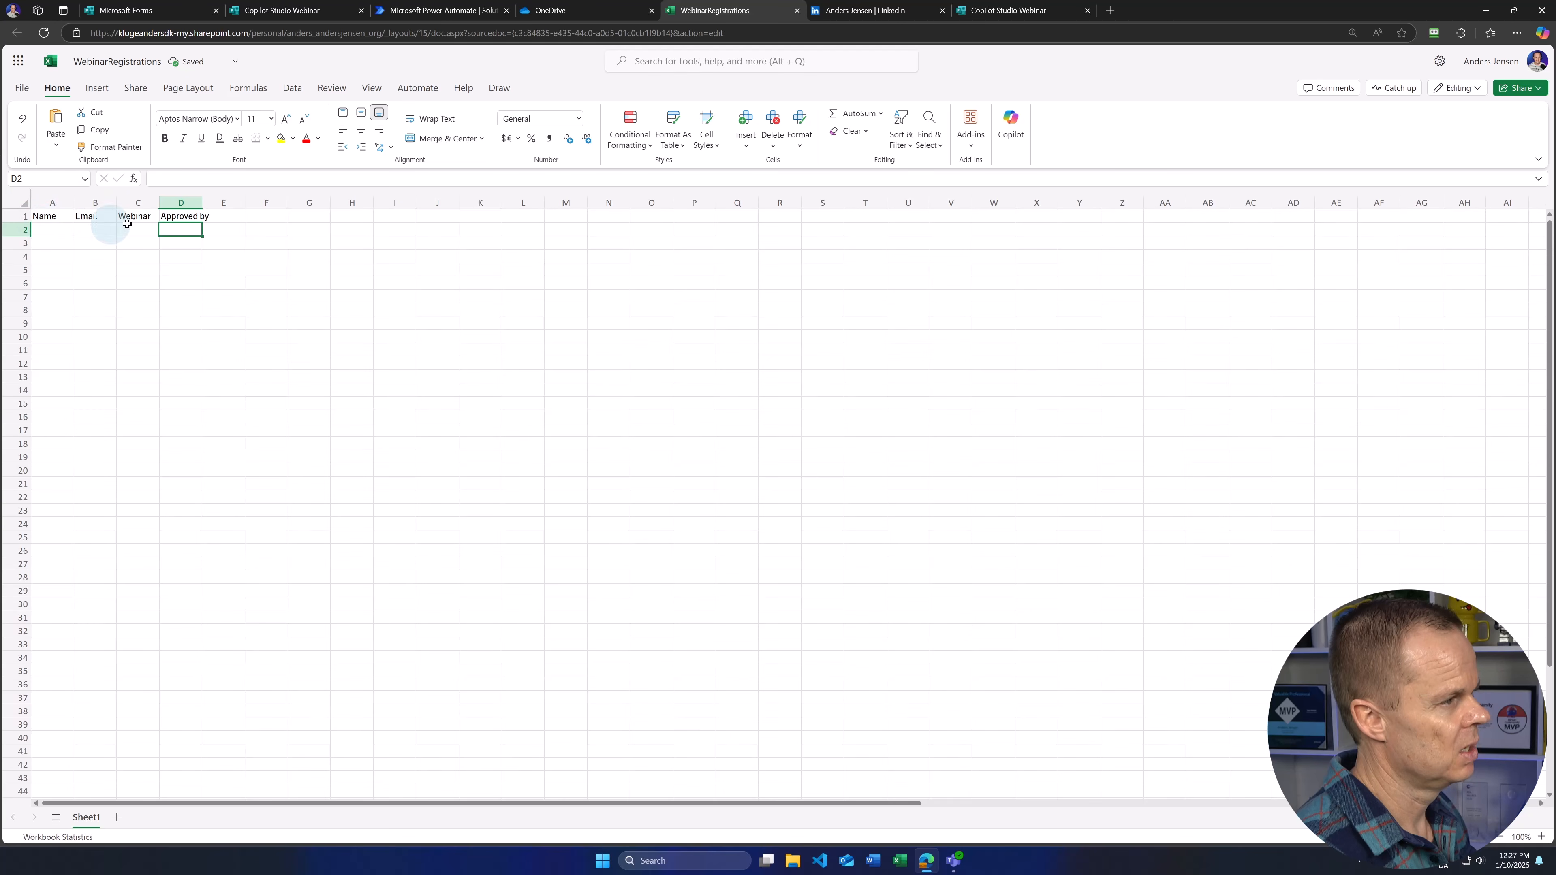
# Step: Format A1:D1 as a Turquoise Medium 5 table with headers
pyautogui.click(56, 216)
pyautogui.moveTo(56, 215); pyautogui.dragTo(178, 221)
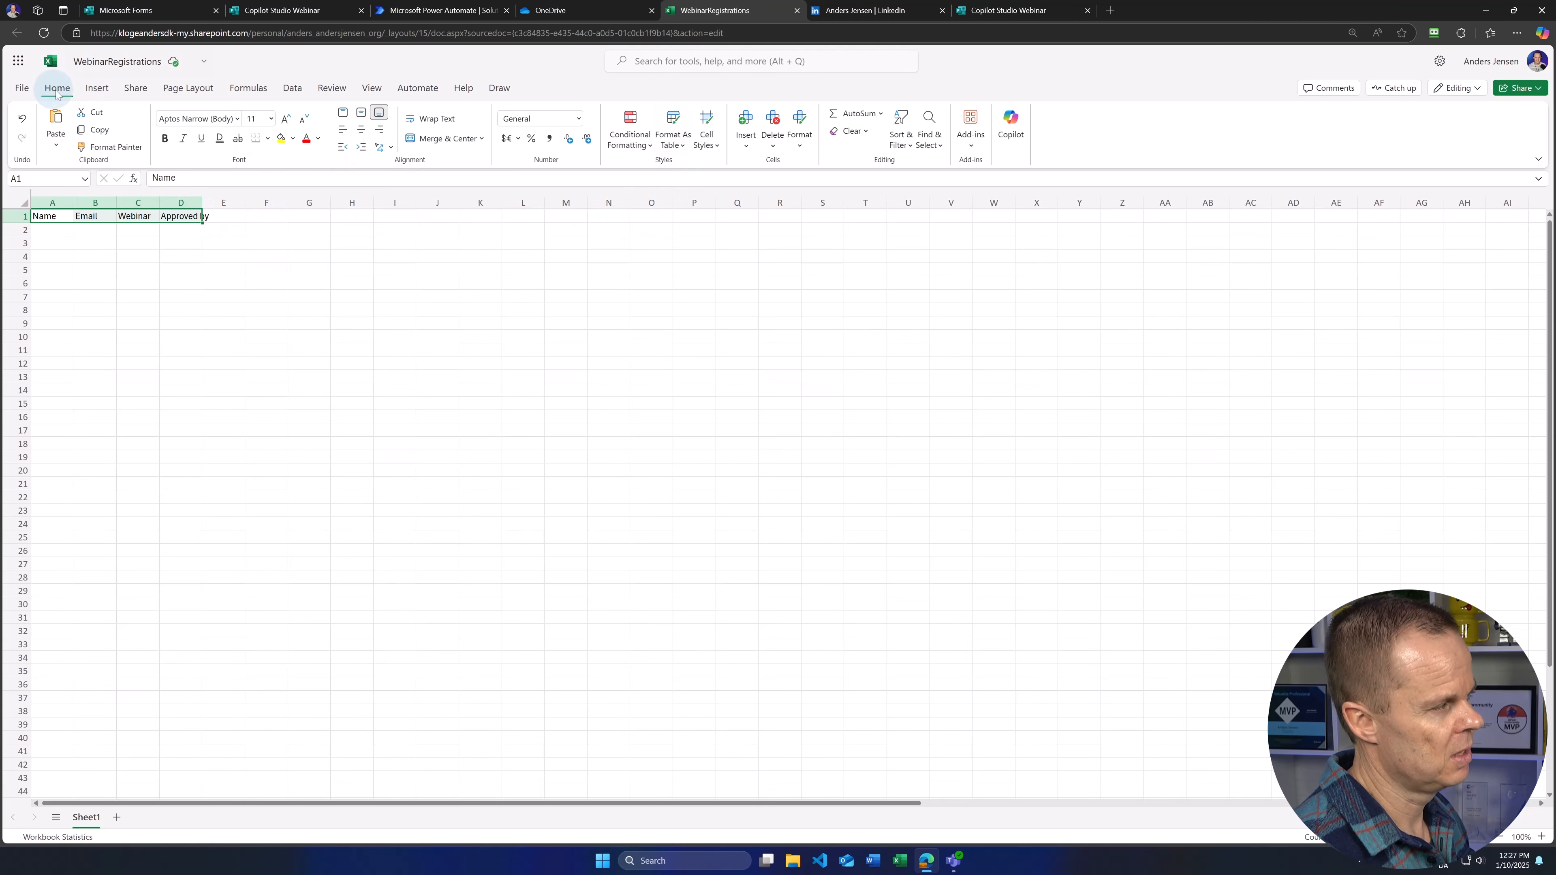
pyautogui.click(670, 147)
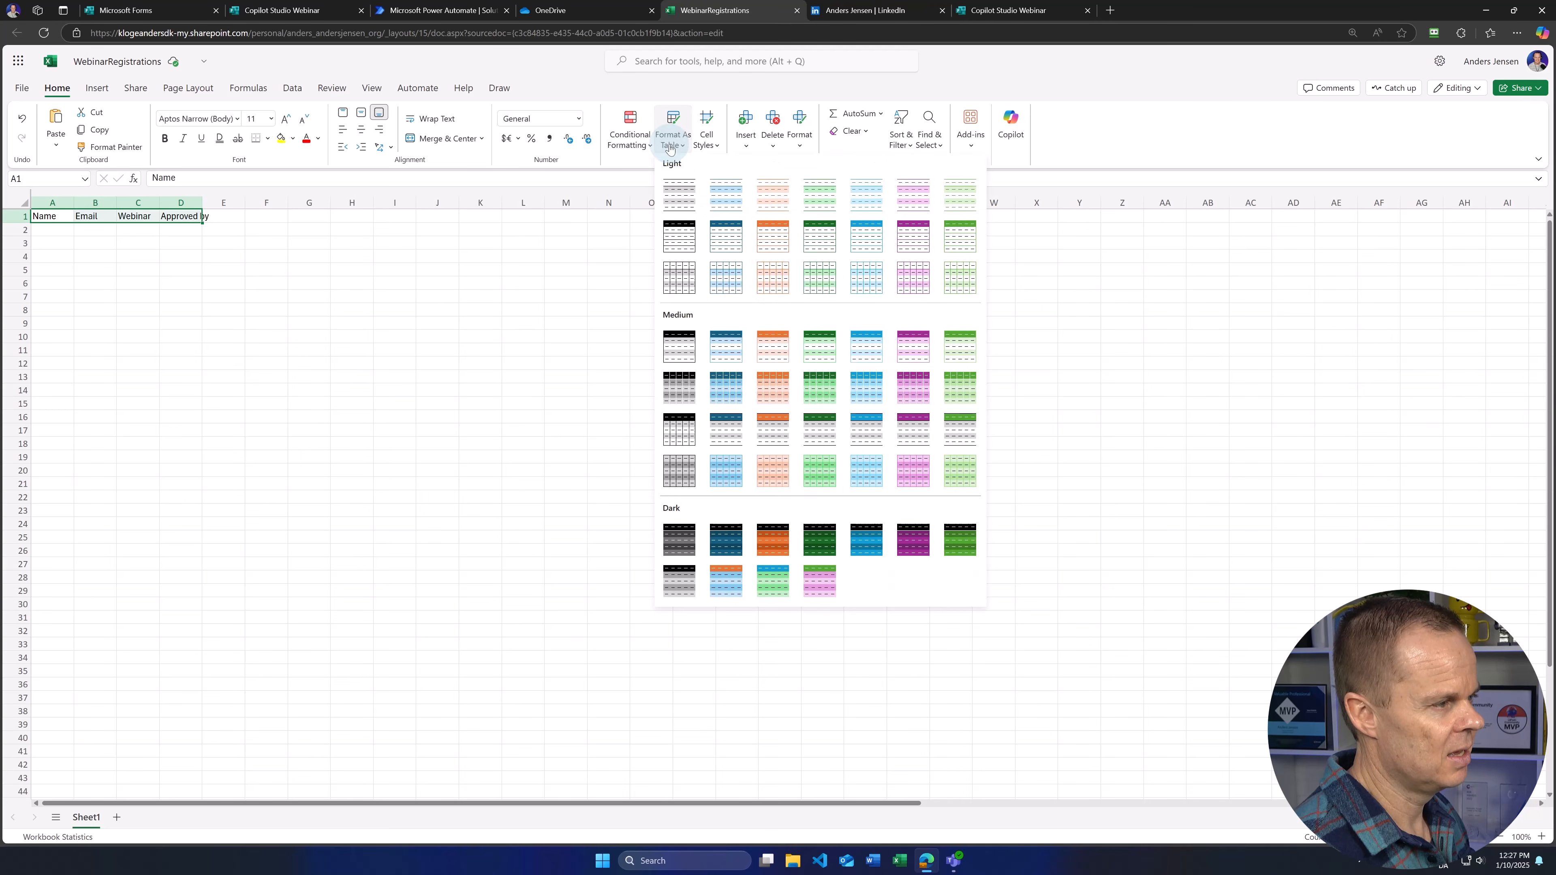
pyautogui.click(864, 353)
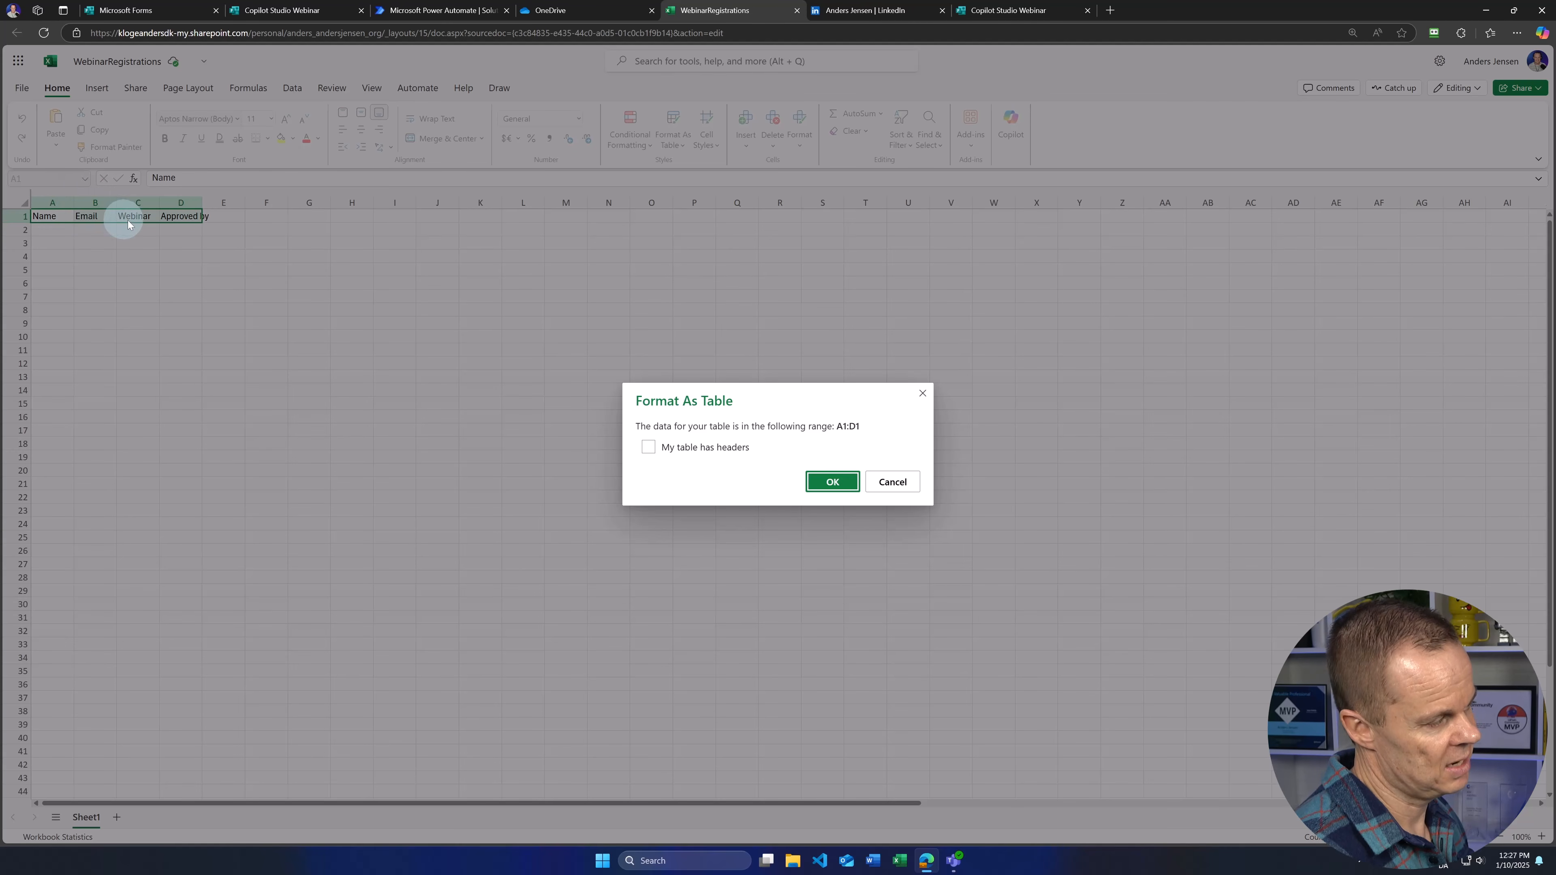
pyautogui.click(650, 448)
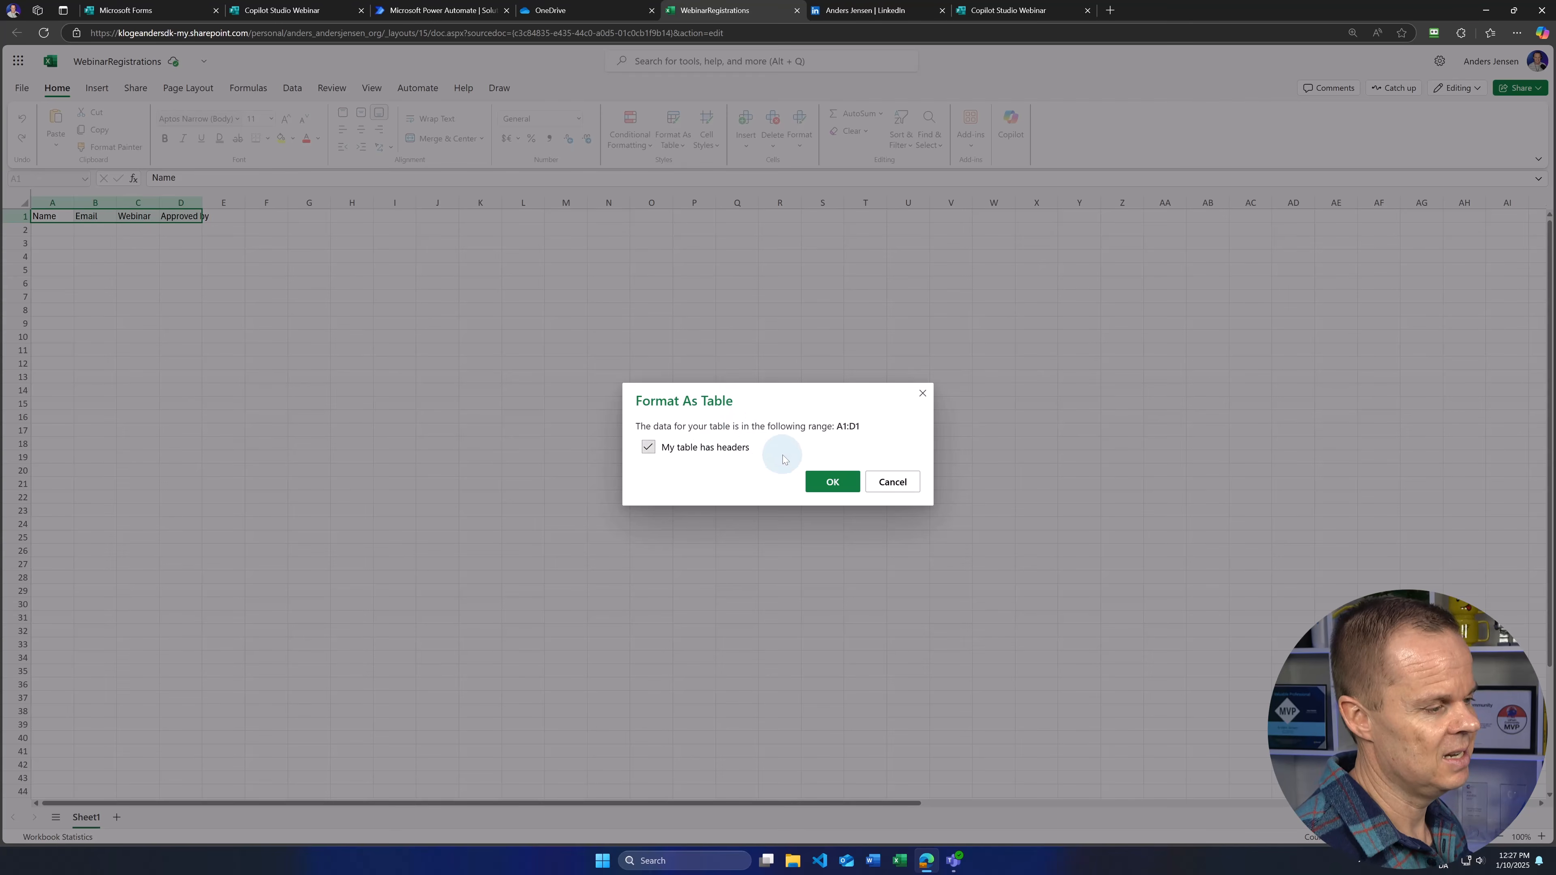
pyautogui.click(822, 482)
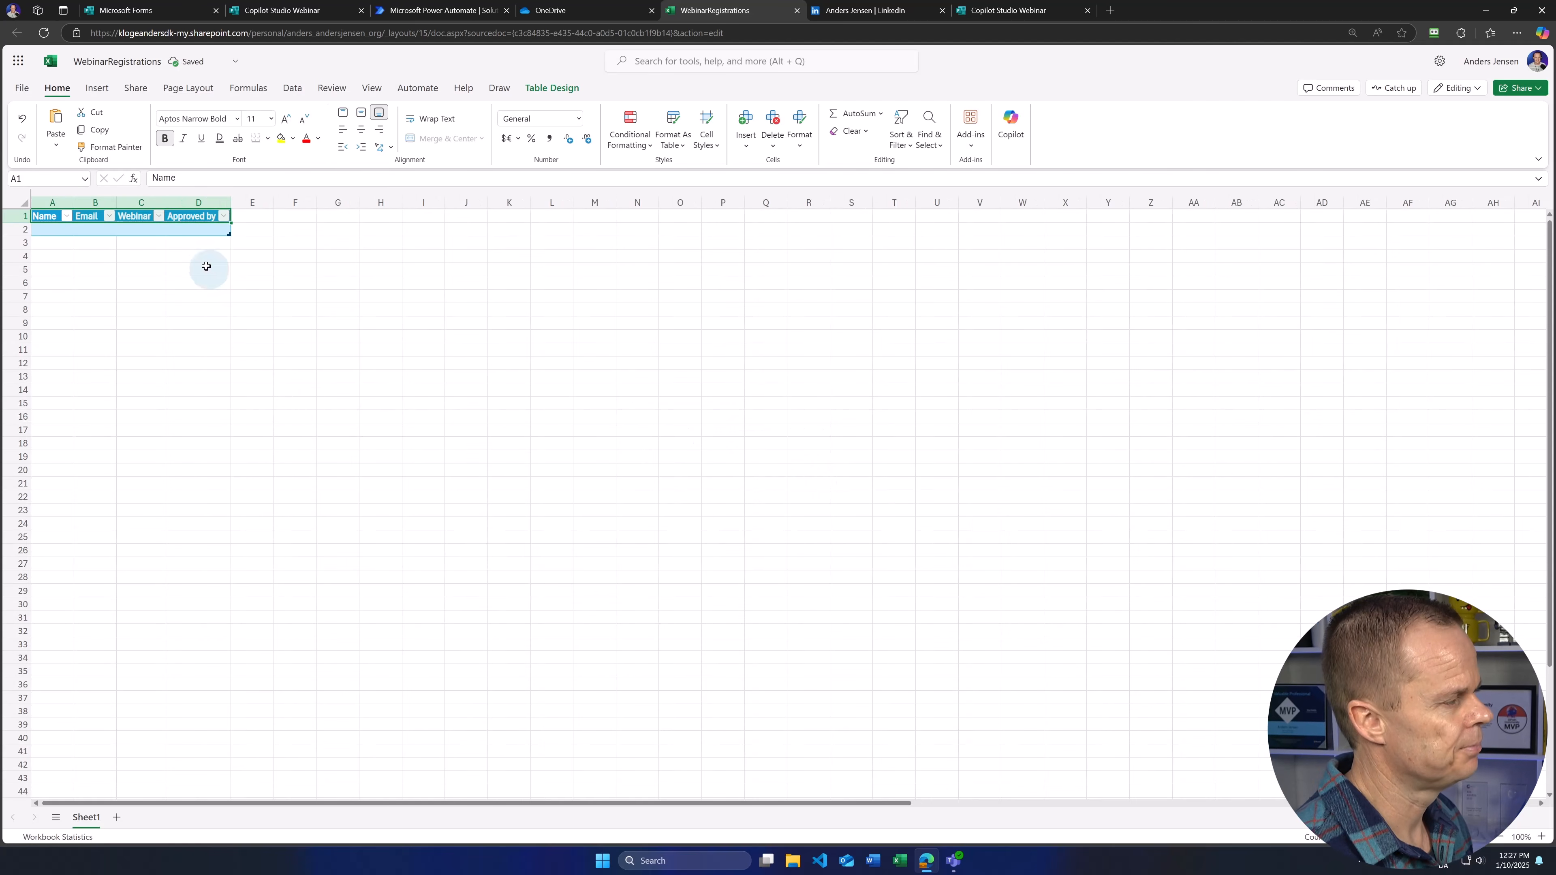
# Step: Rename the table for approved webinar participants in Table Design
pyautogui.click(187, 232)
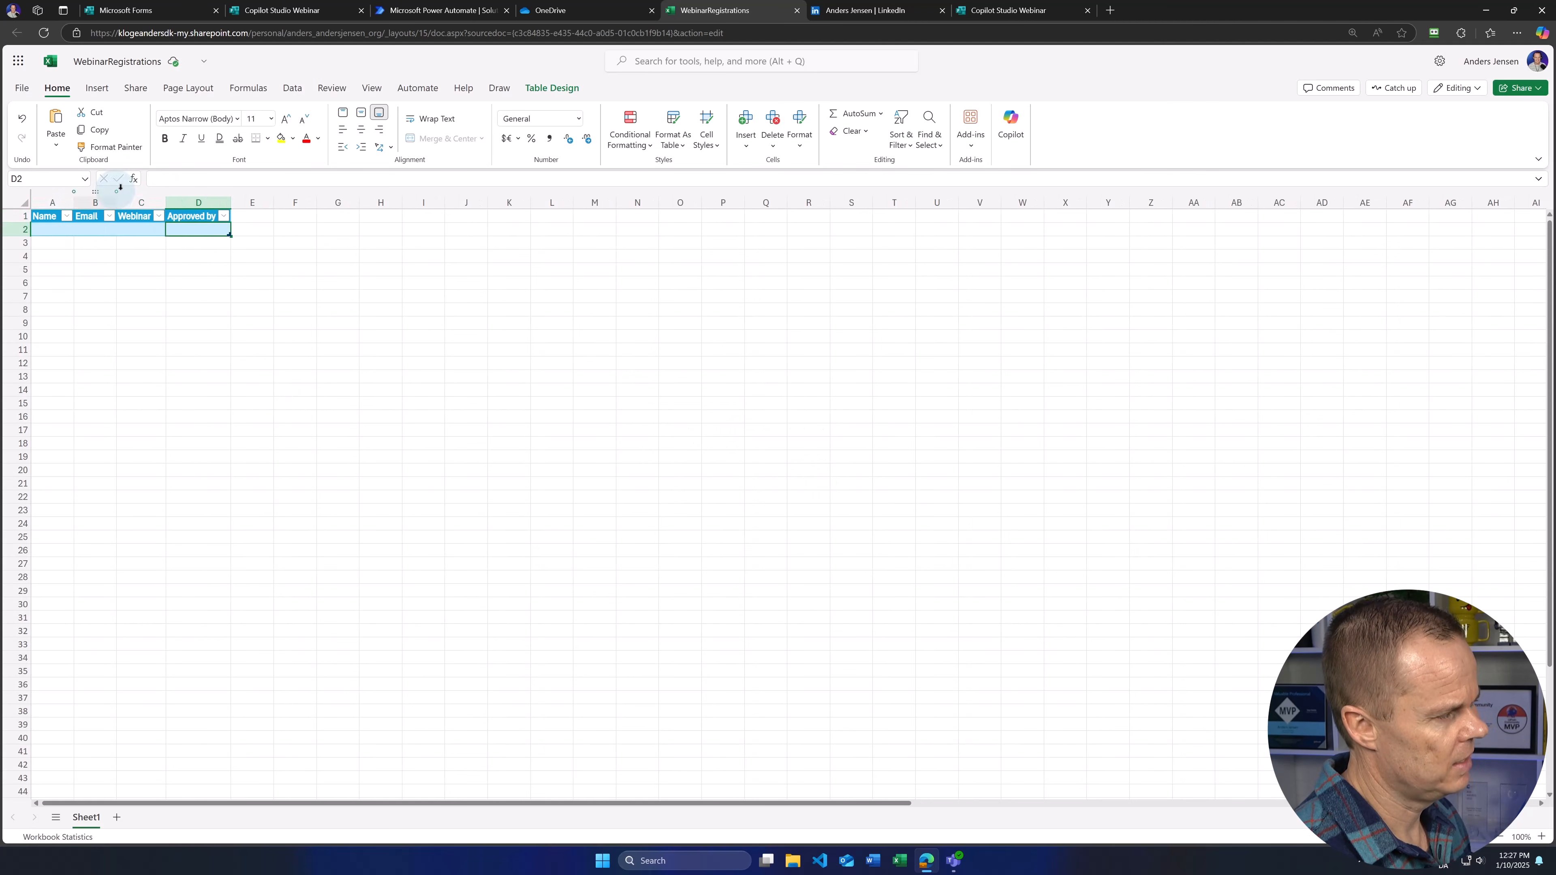
pyautogui.click(555, 89)
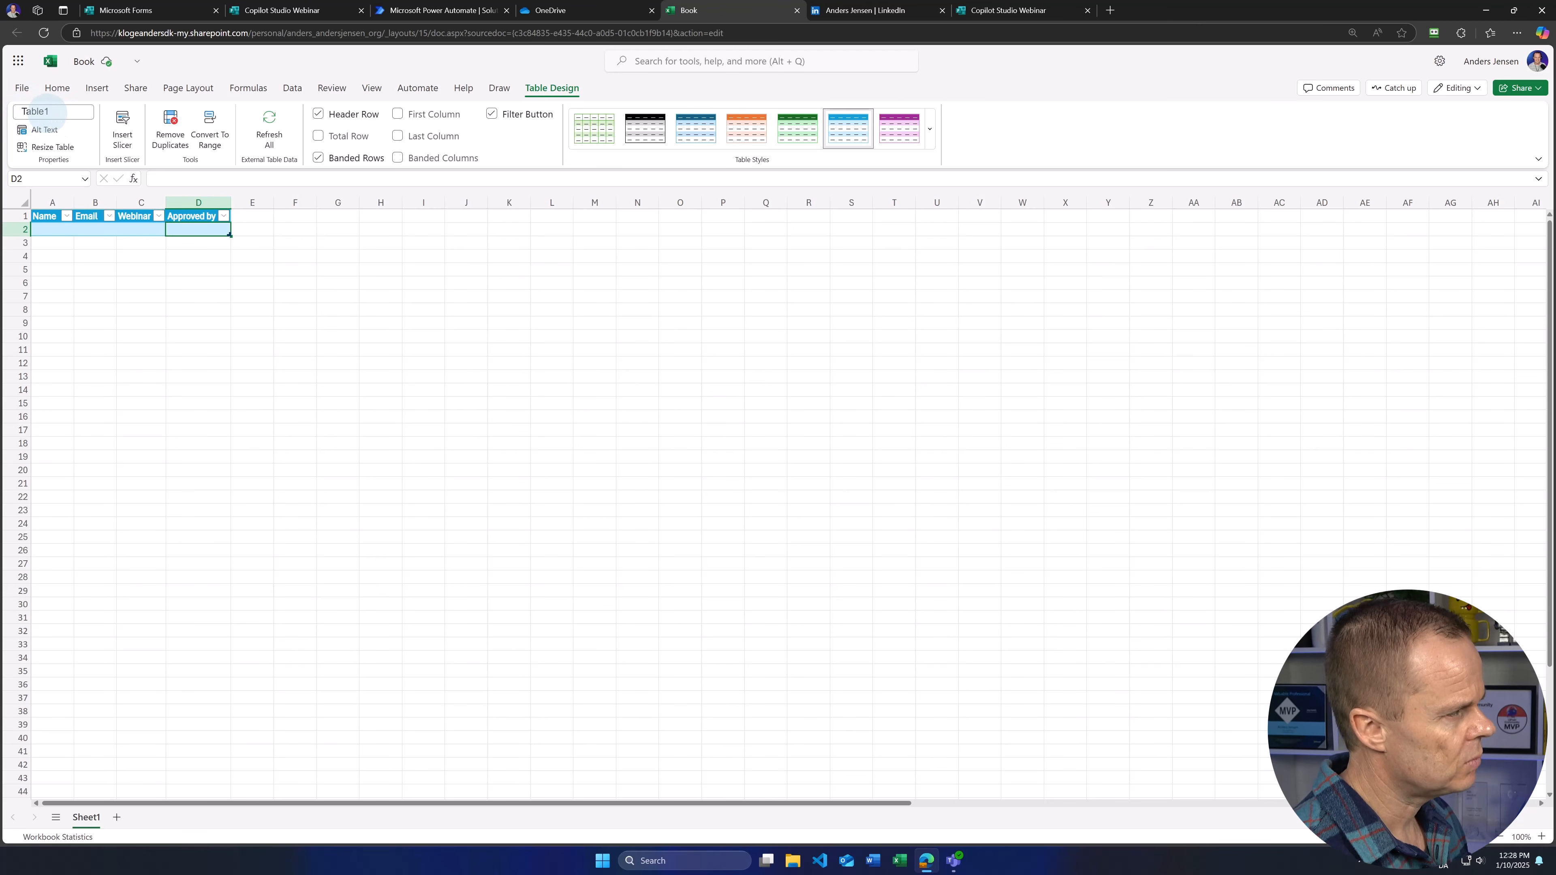
pyautogui.click(53, 111)
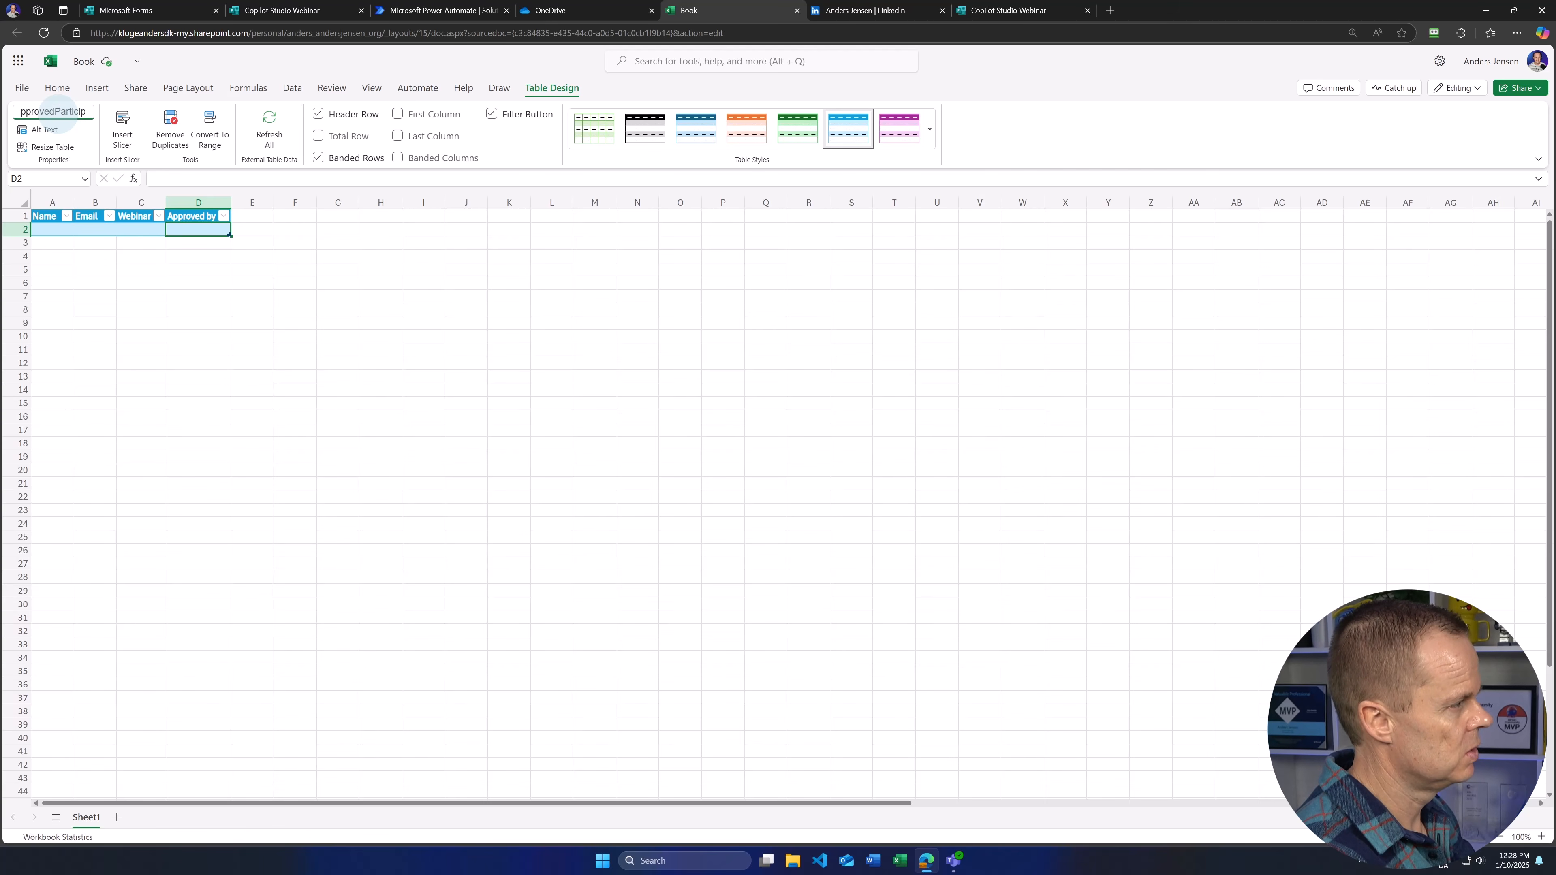
pyautogui.press('Return')
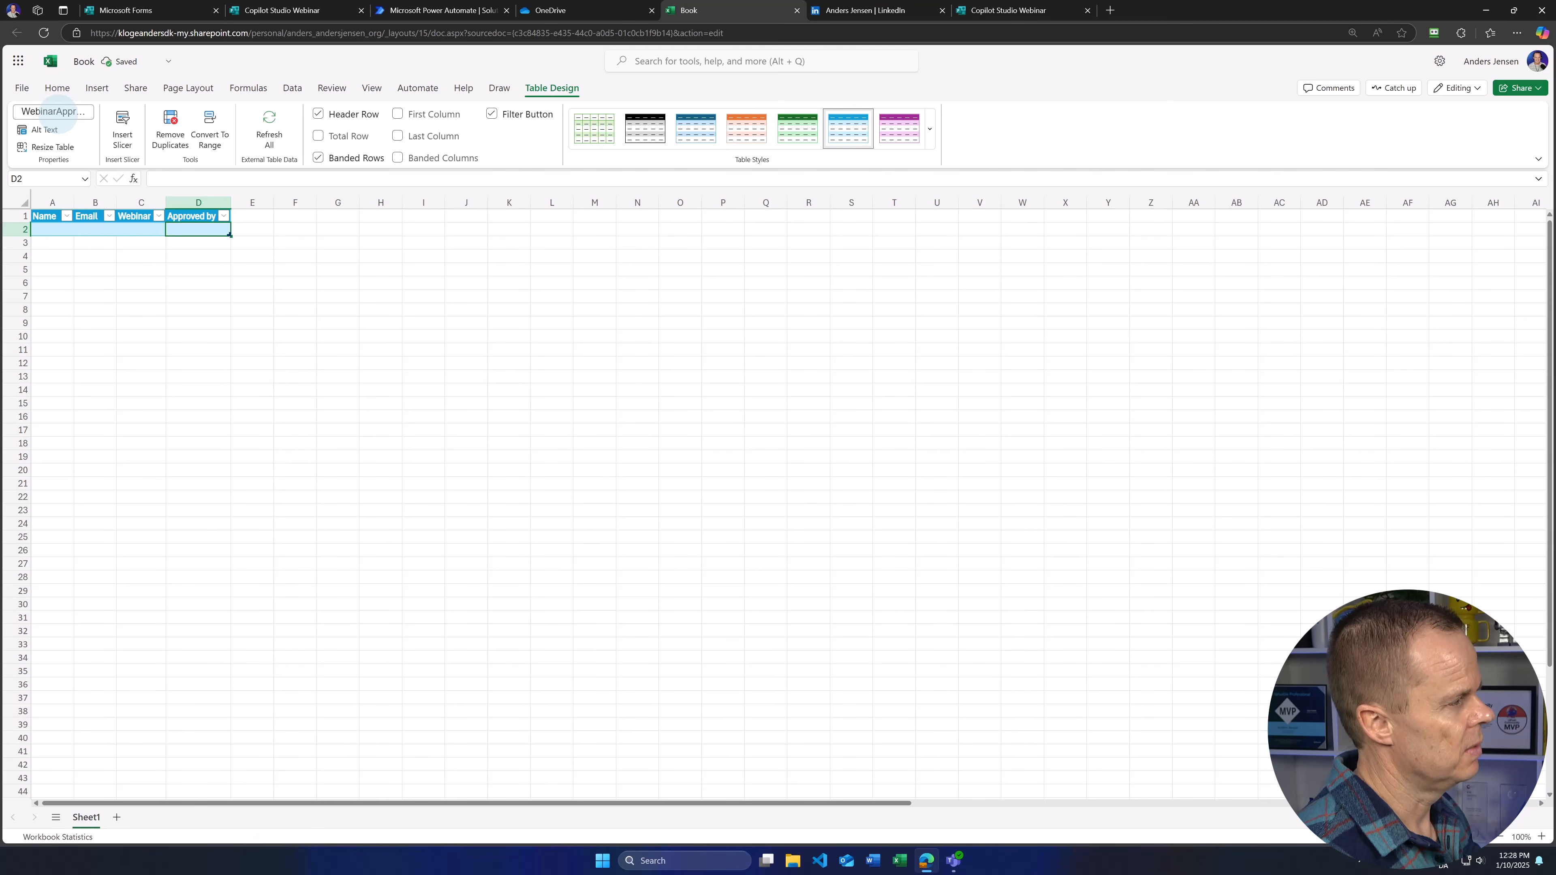
pyautogui.click(86, 64)
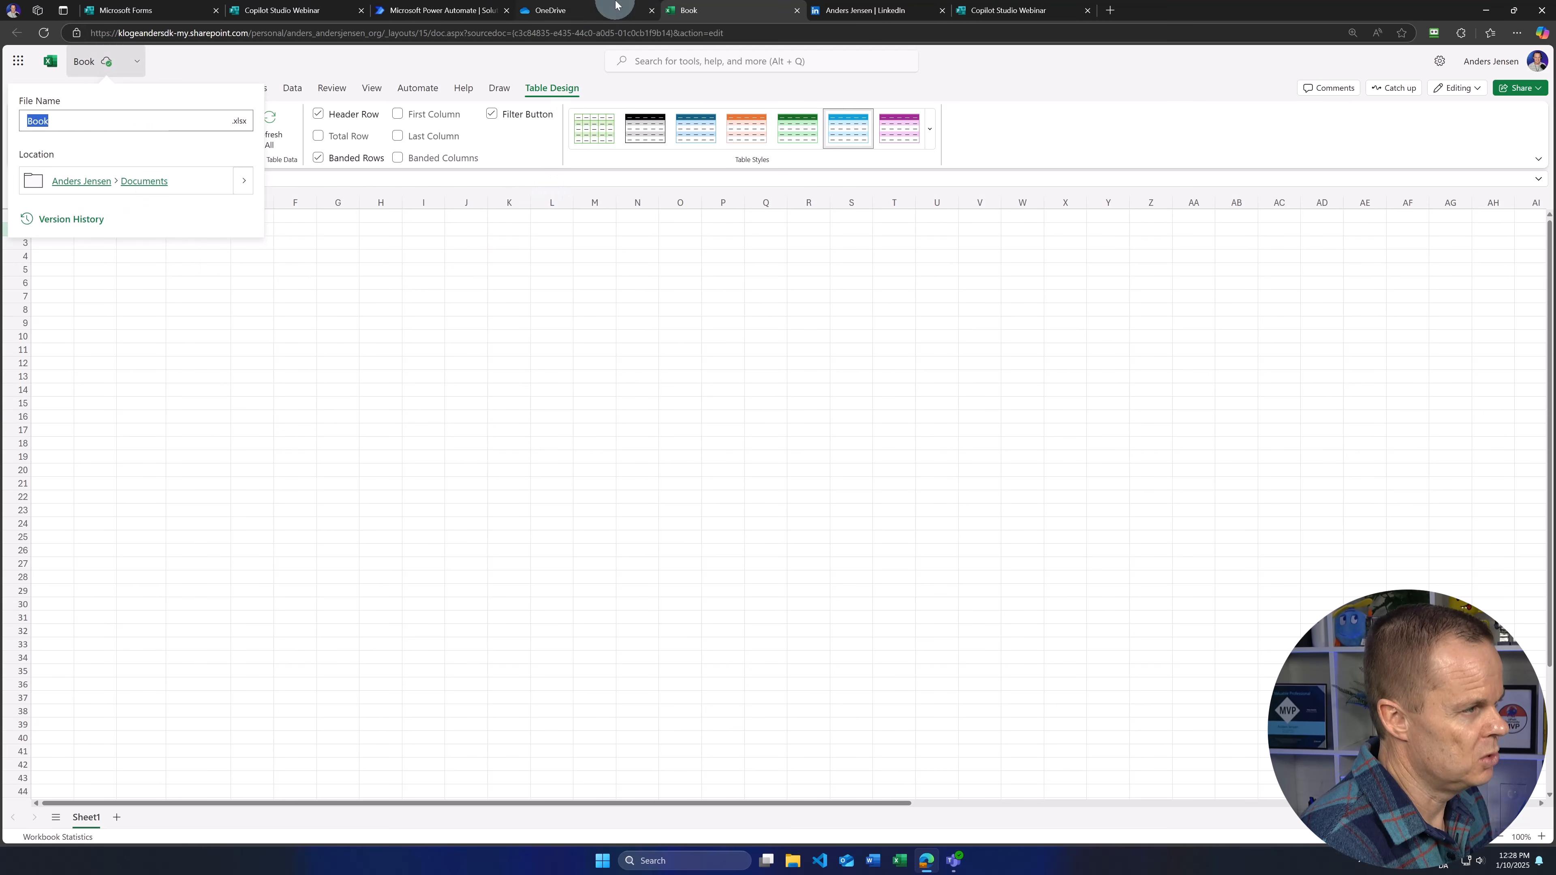
pyautogui.click(323, 323)
# Step: Close the workbook tab and refresh My files to show WebinarRegistrations.xlsx
pyautogui.click(575, 11)
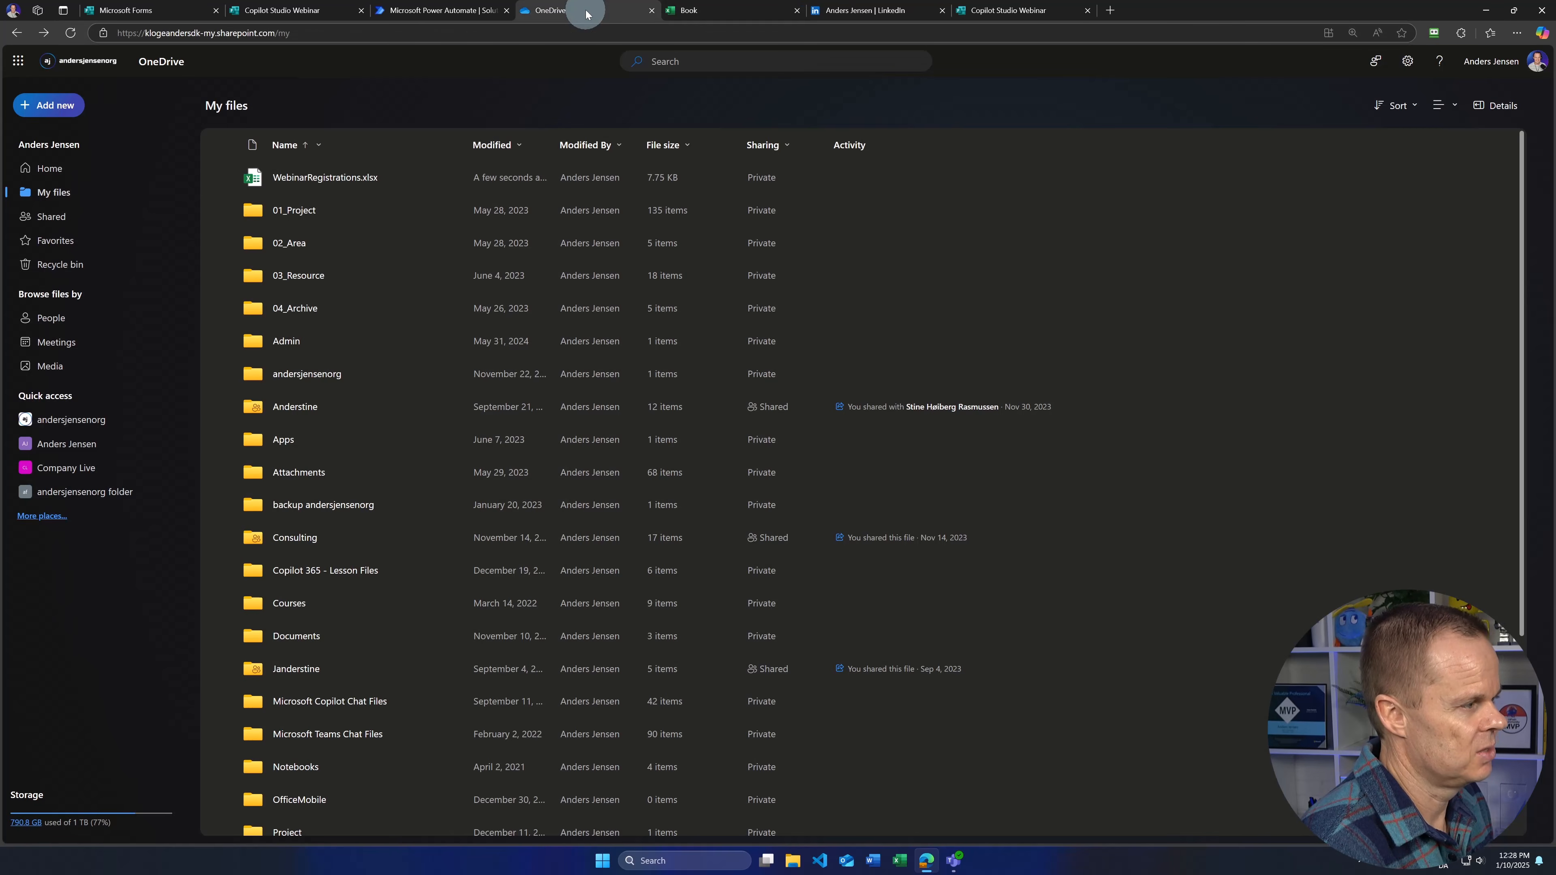
pyautogui.moveTo(323, 184)
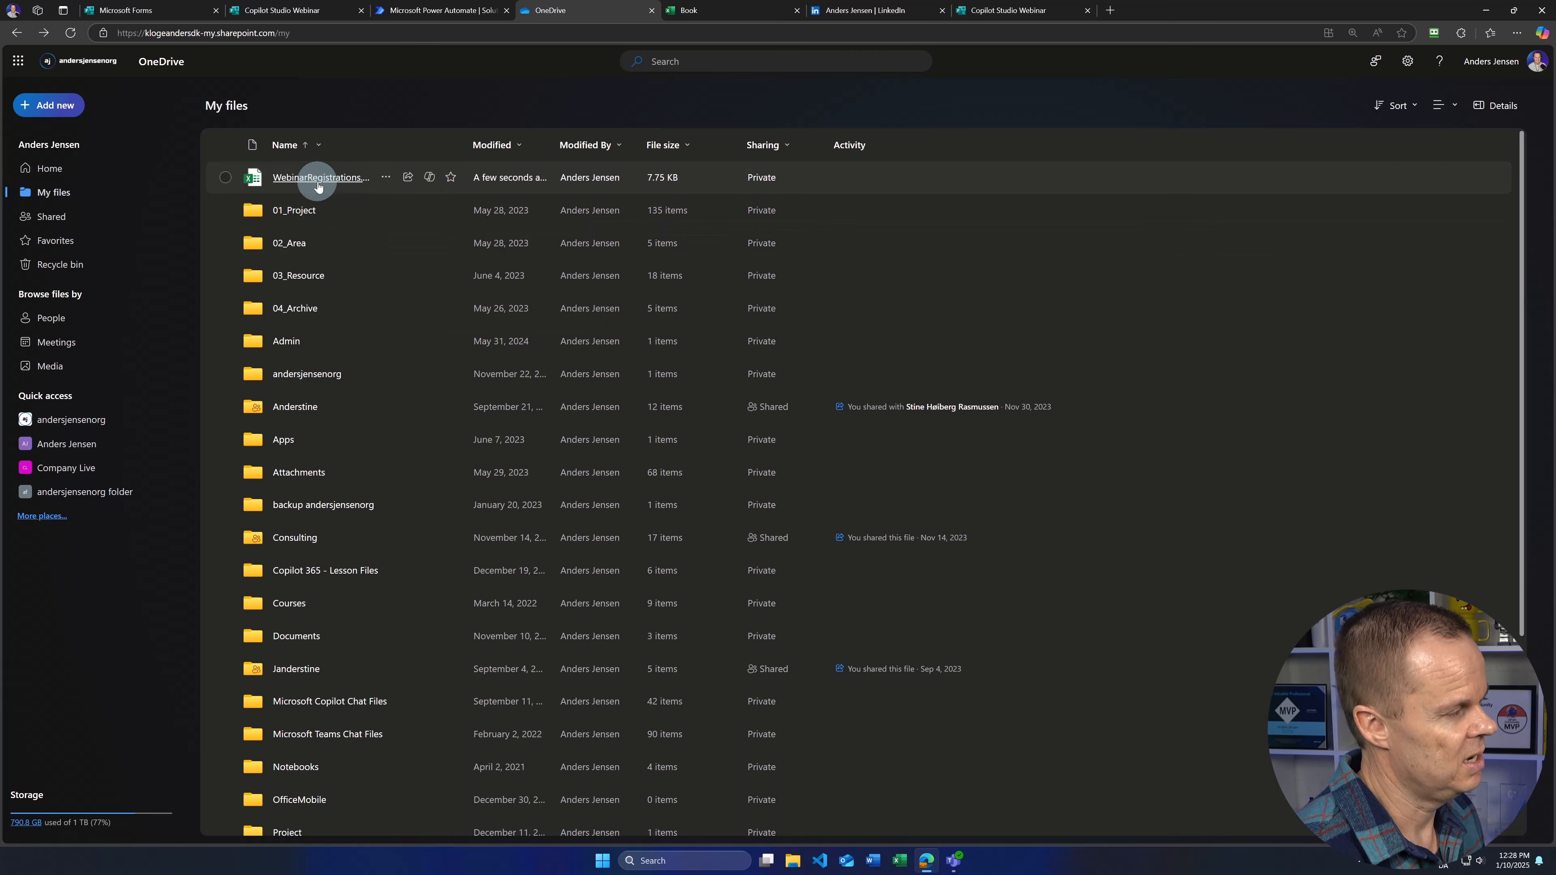
pyautogui.click(768, 18)
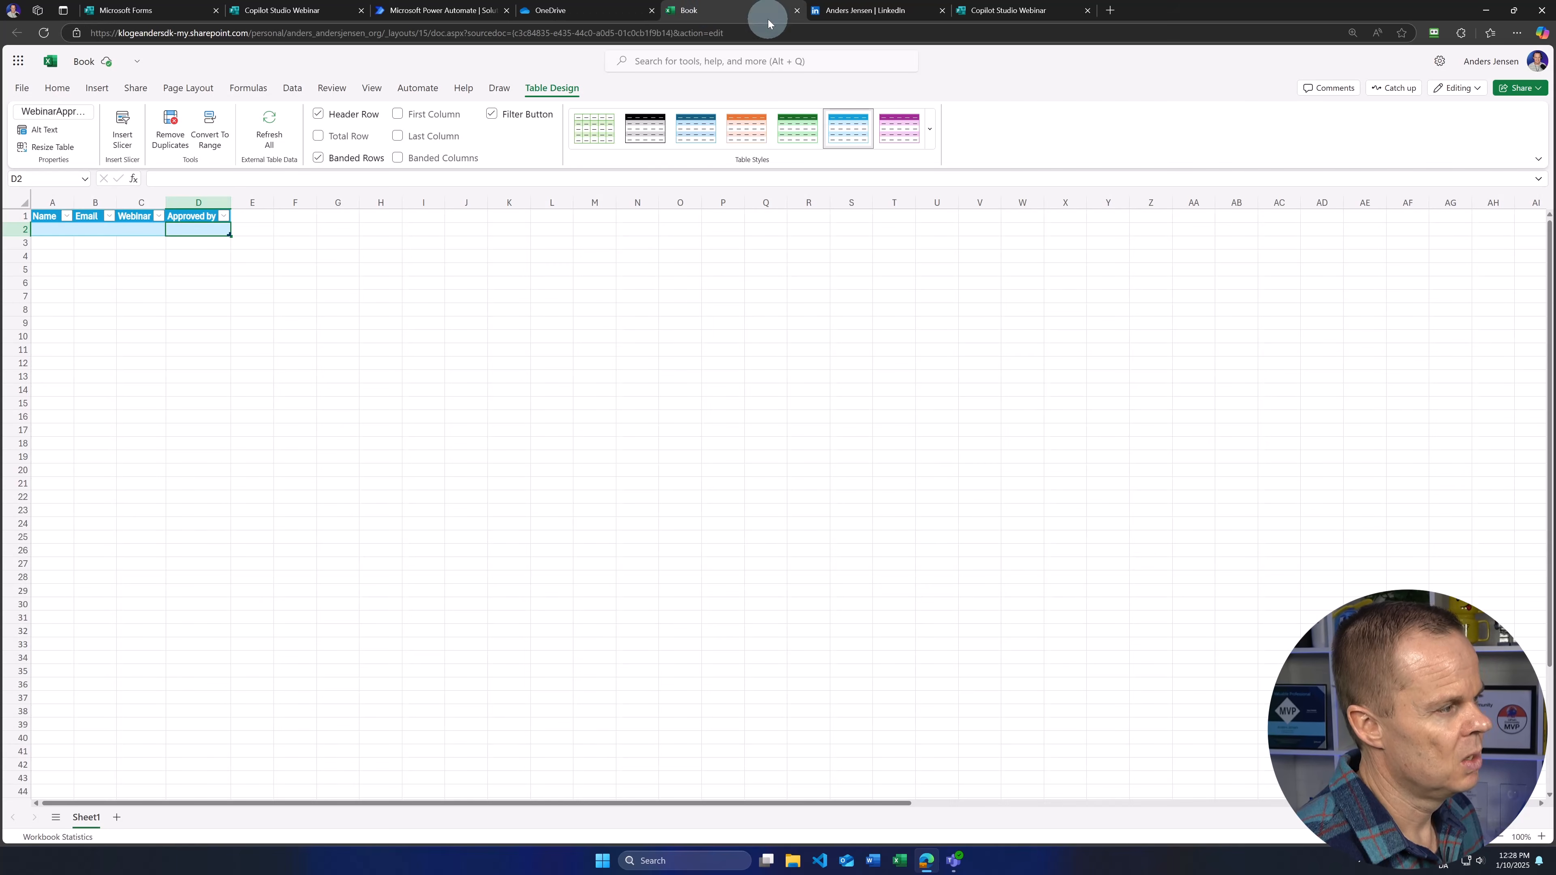
pyautogui.click(508, 336)
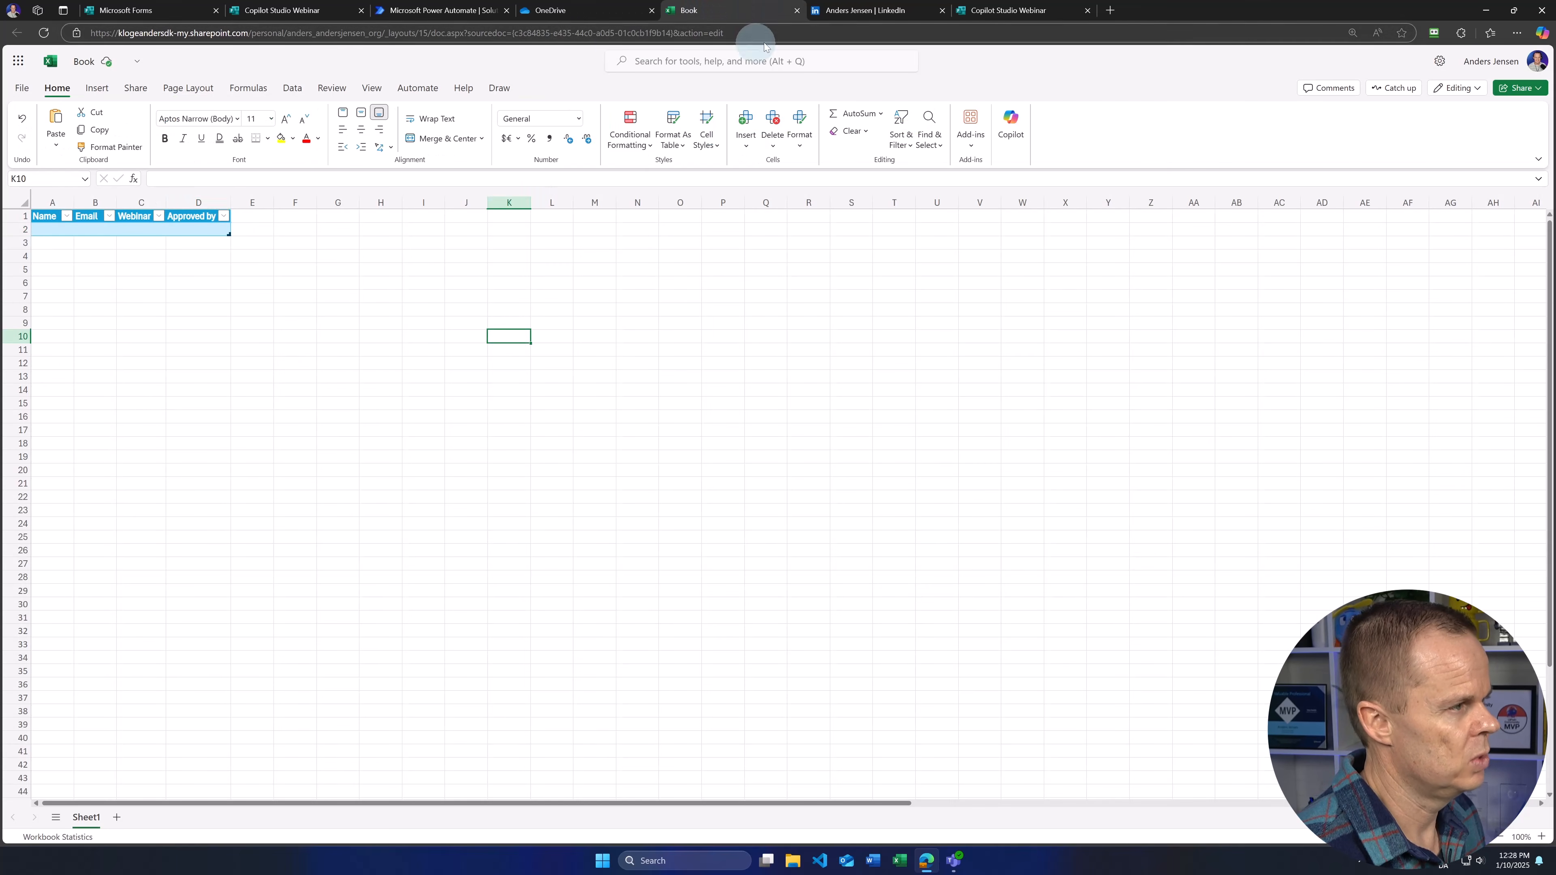
pyautogui.click(796, 11)
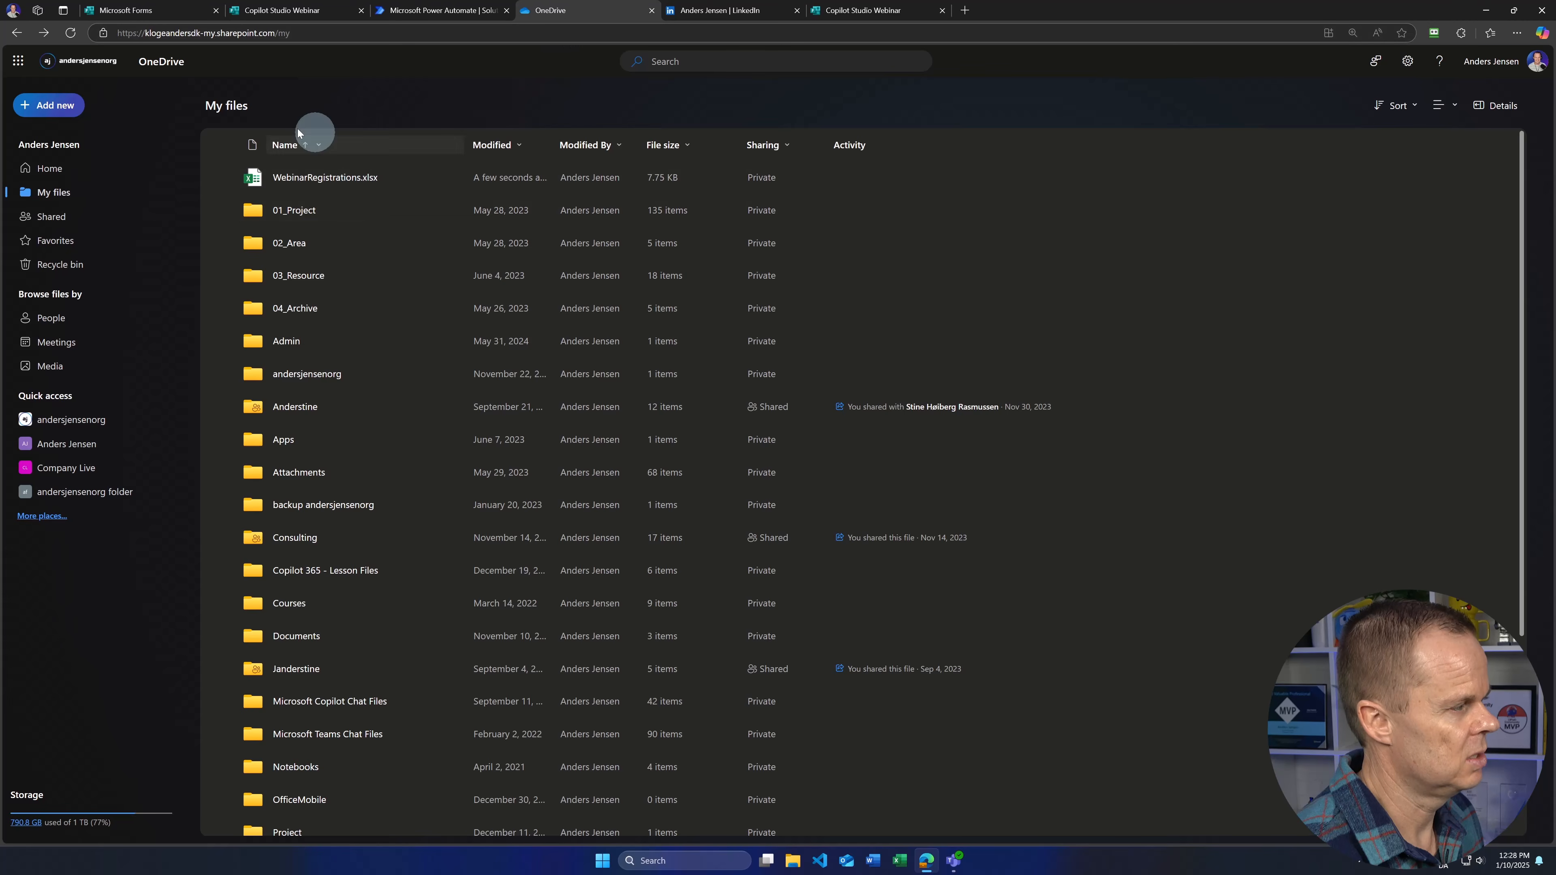
pyautogui.click(71, 32)
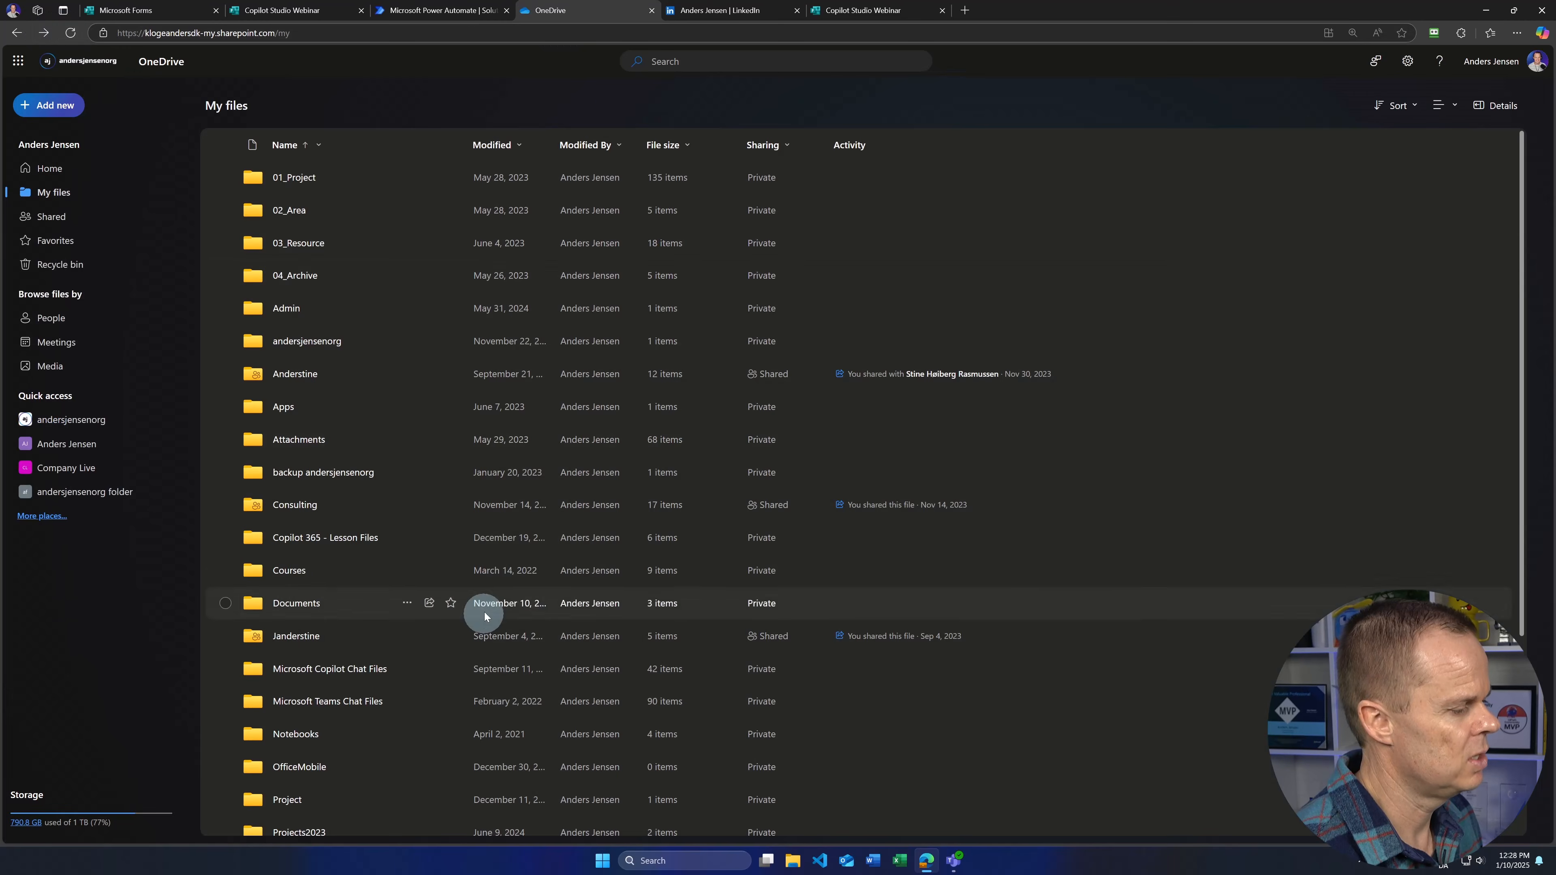
pyautogui.scroll(-4, 484, 612)
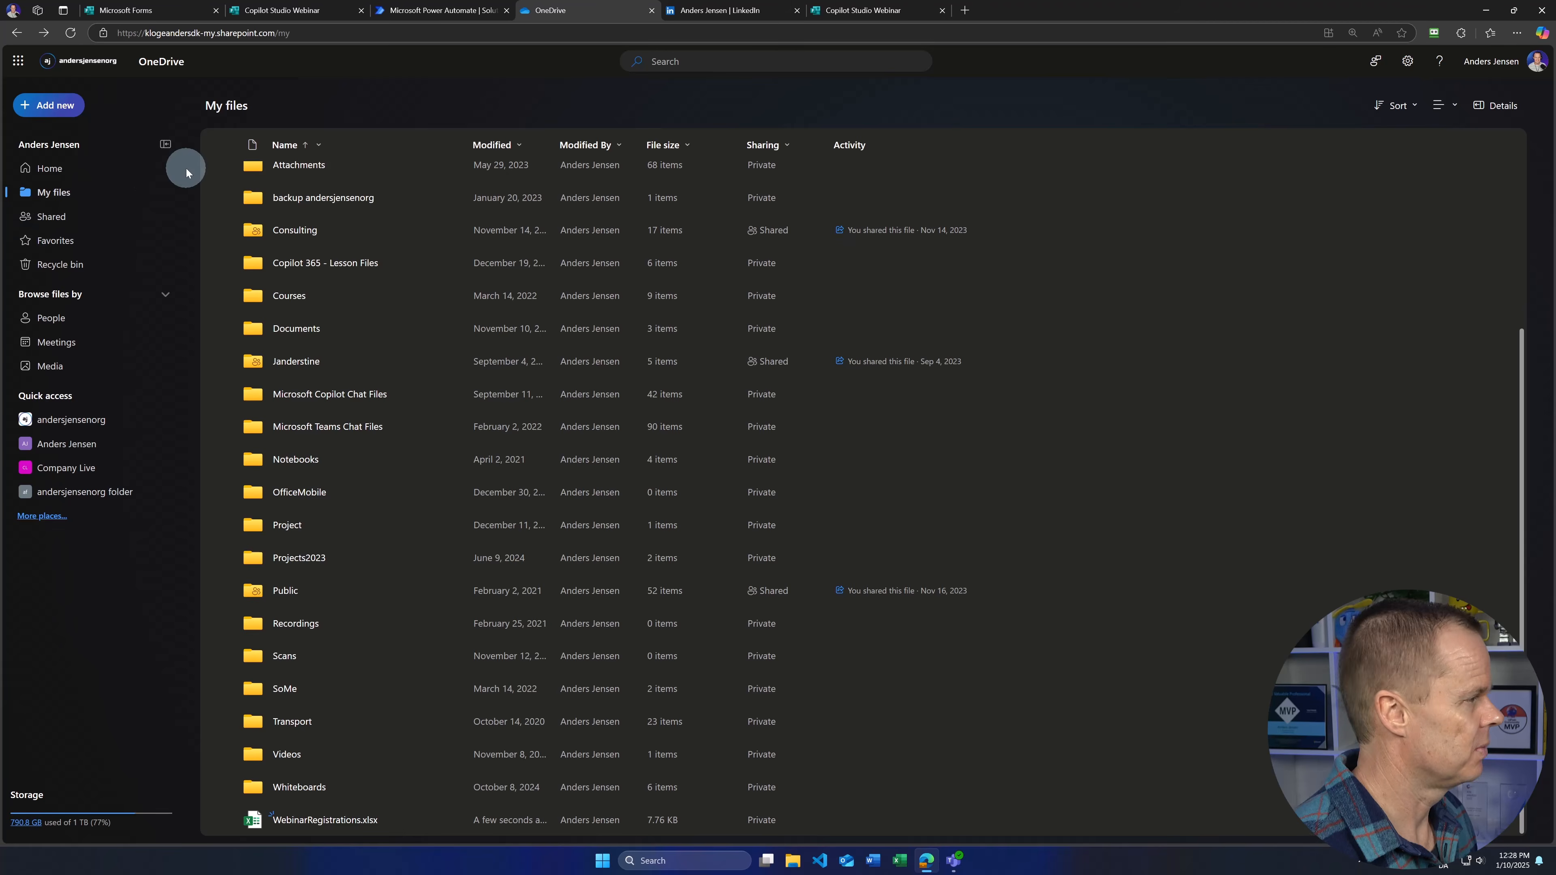
pyautogui.click(268, 11)
# Step: Create instant cloud flow 'Webinar Performer' with a Manually trigger a flow trigger
pyautogui.click(451, 10)
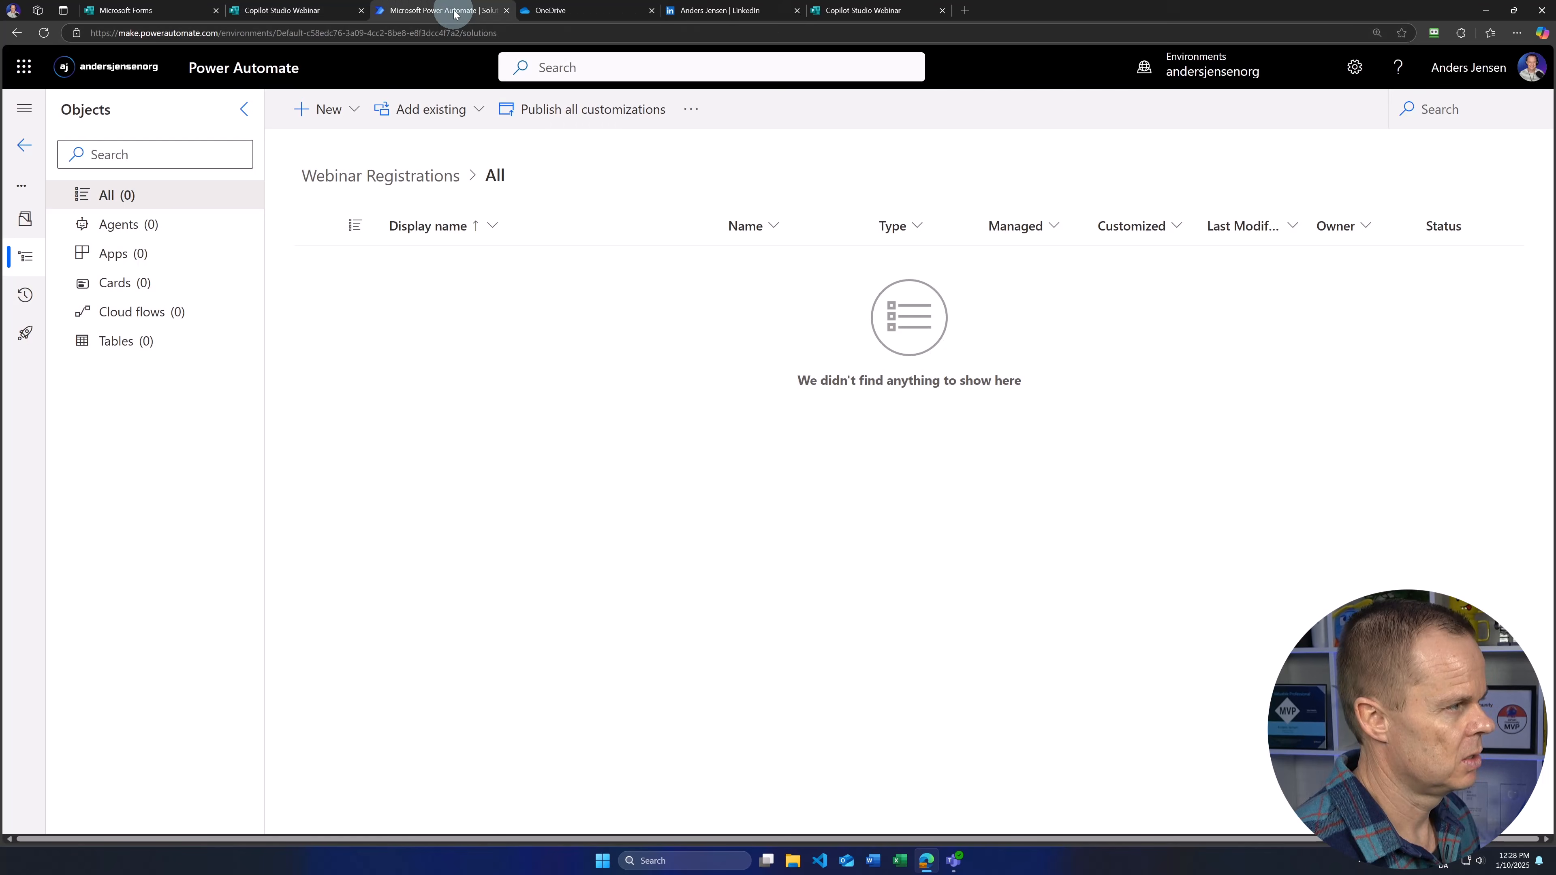
pyautogui.click(329, 122)
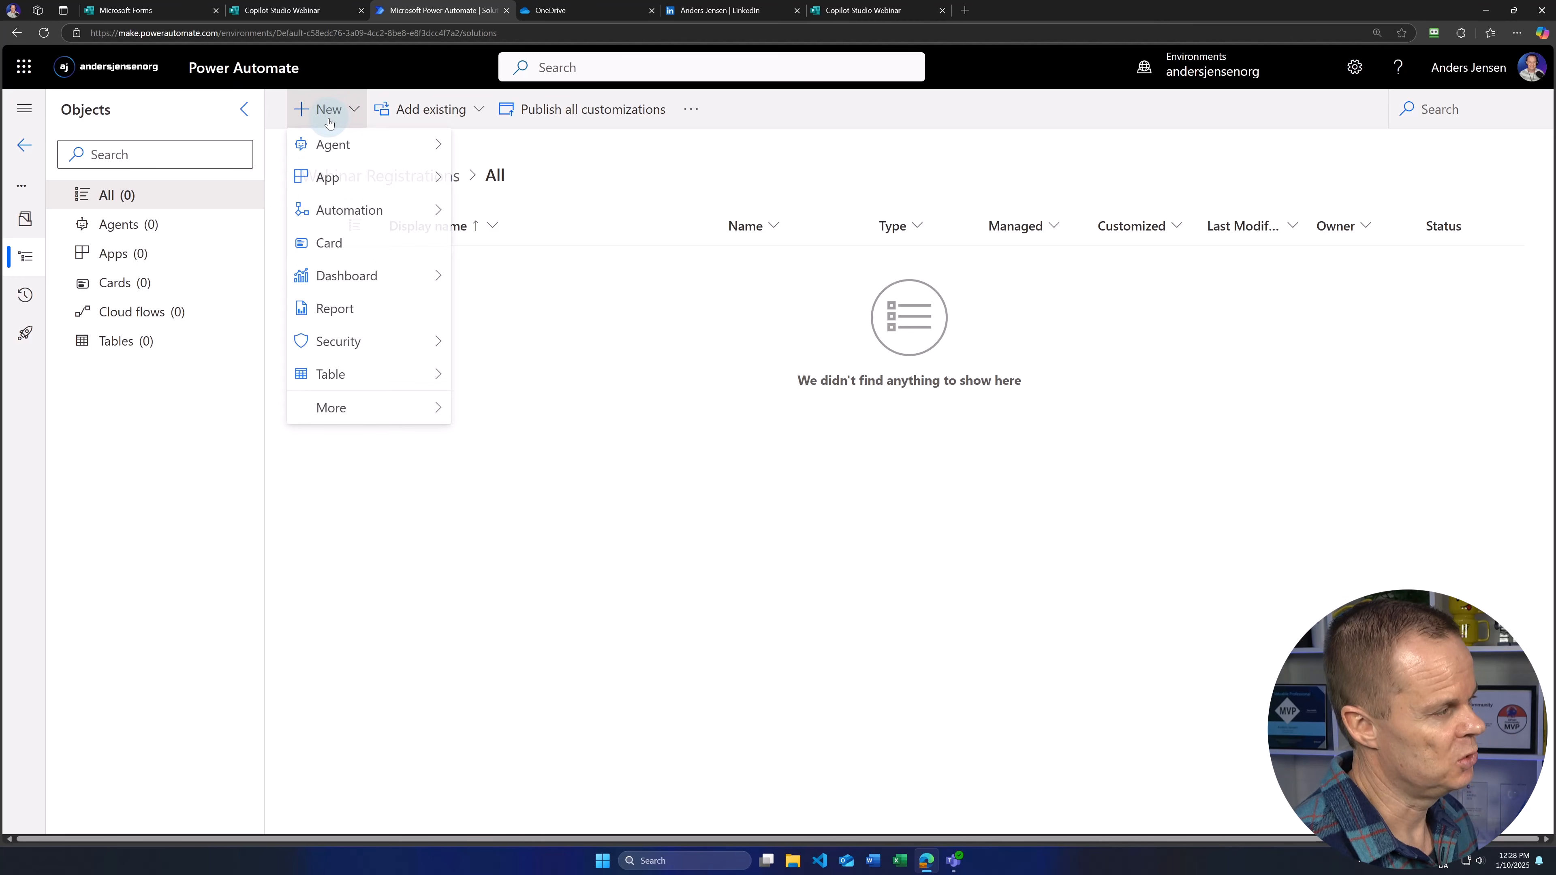
pyautogui.click(335, 211)
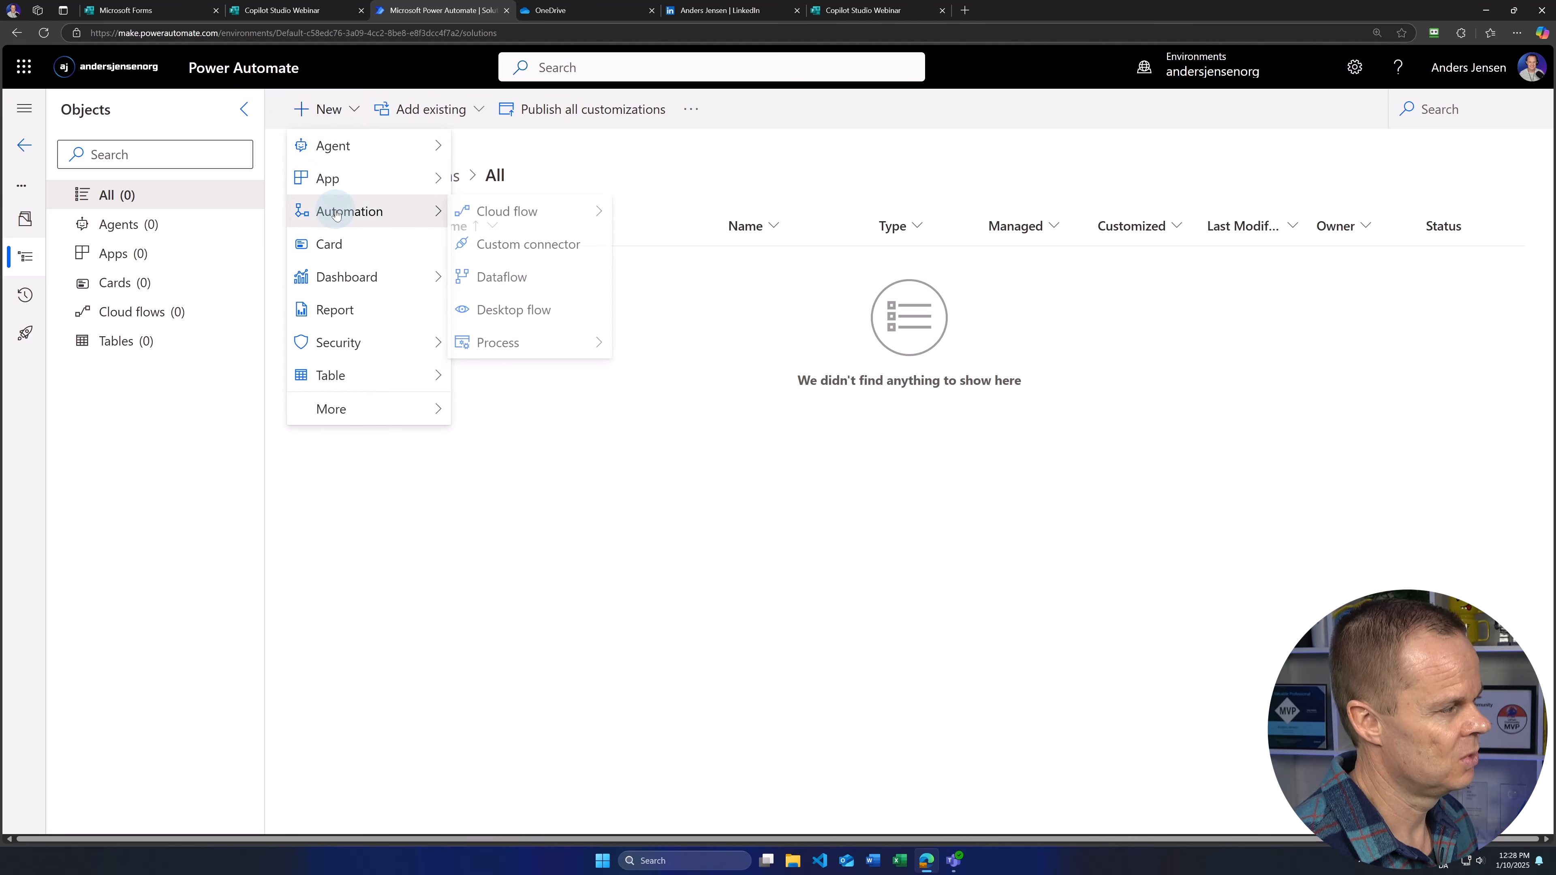
pyautogui.click(528, 212)
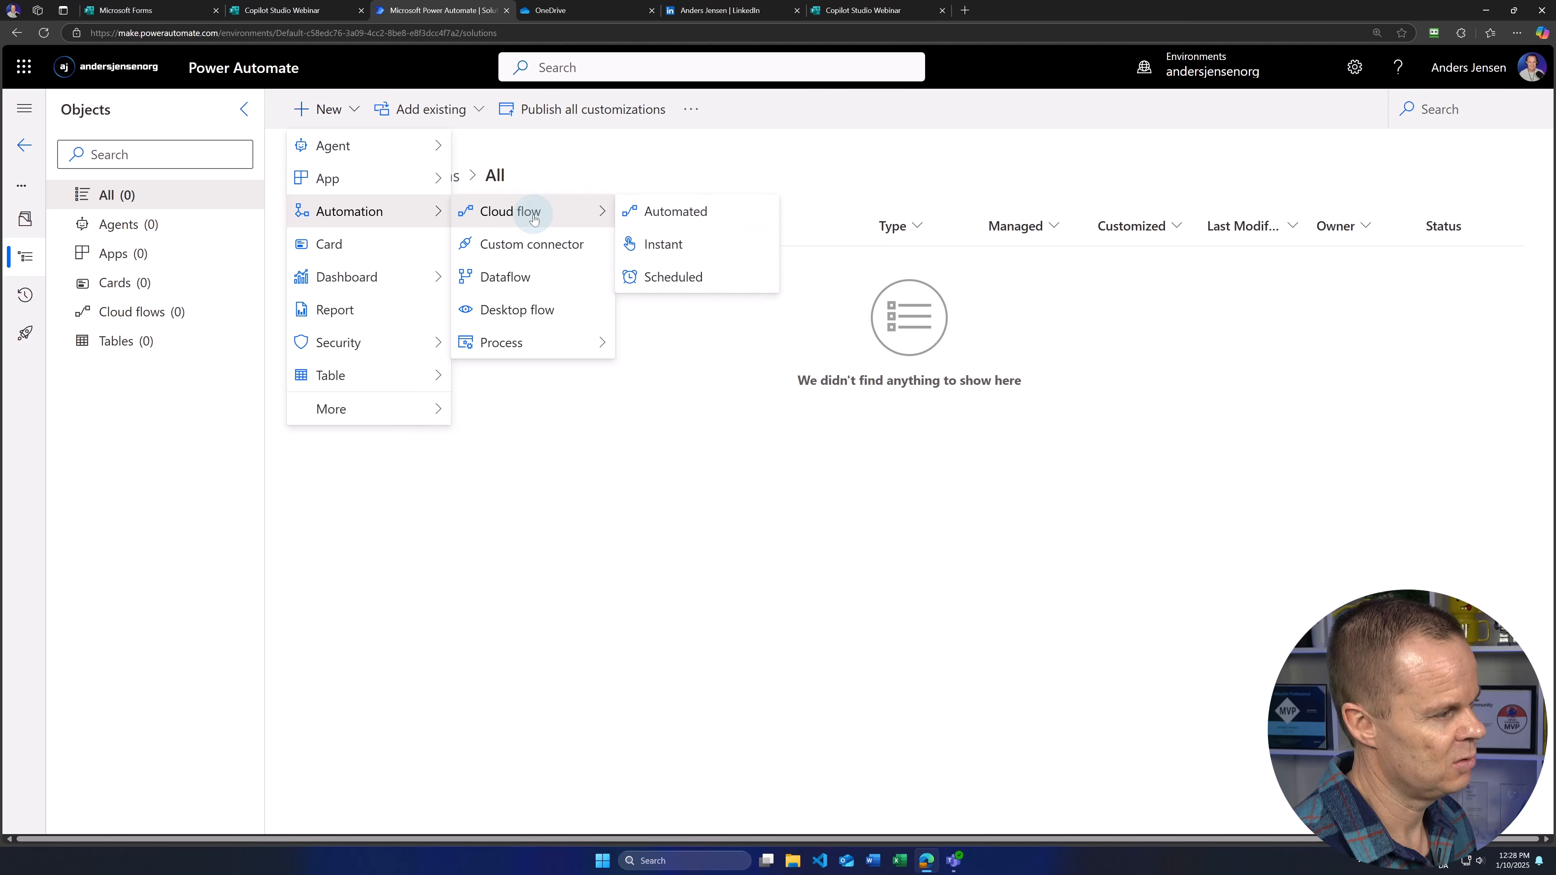
pyautogui.click(670, 246)
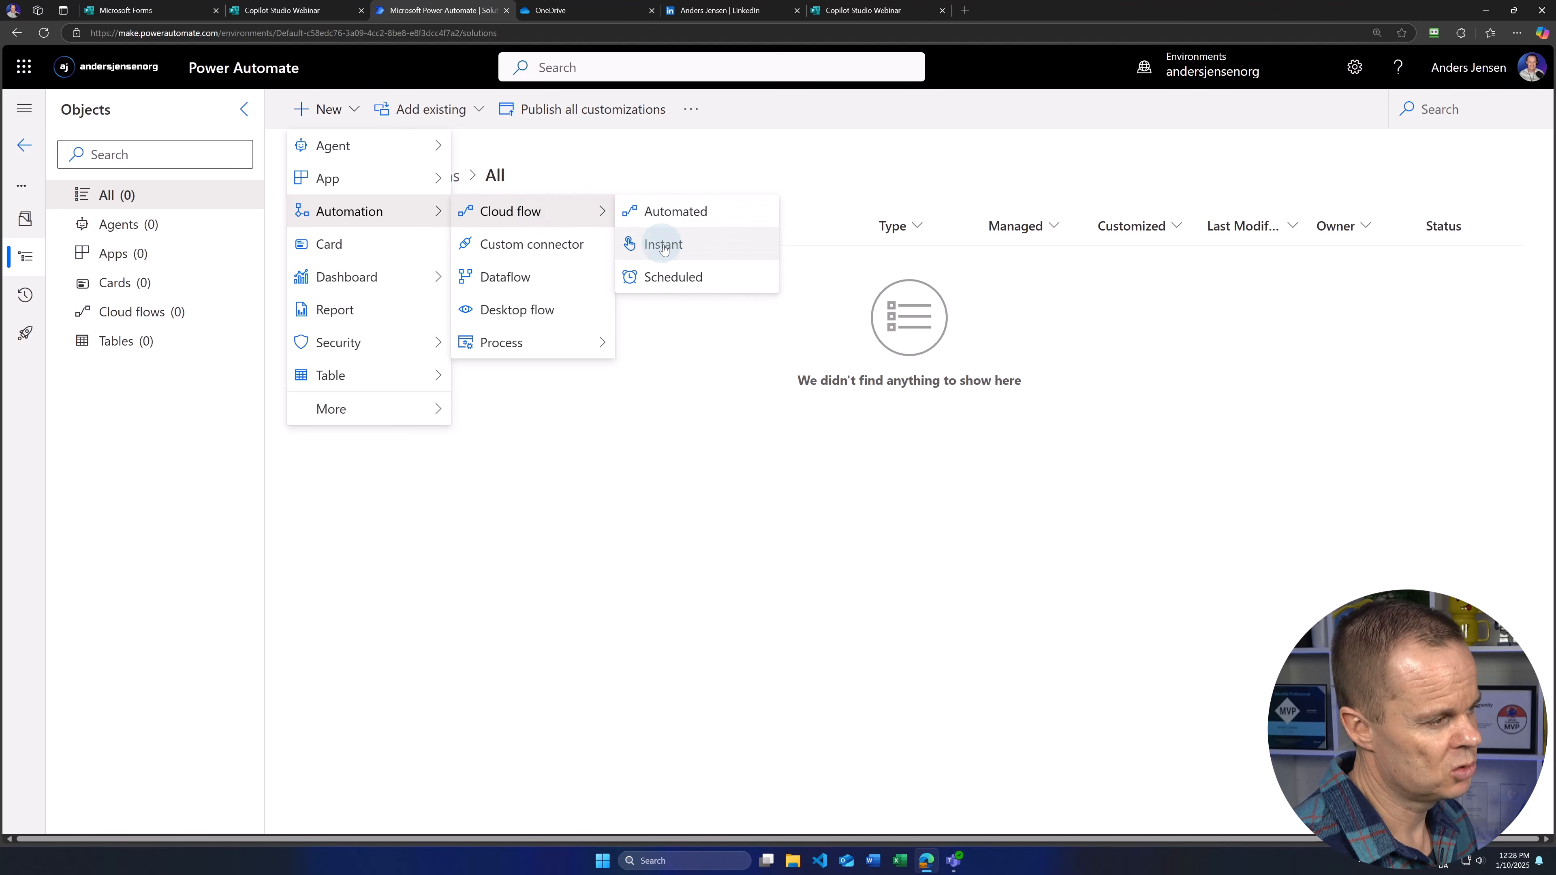
pyautogui.click(670, 245)
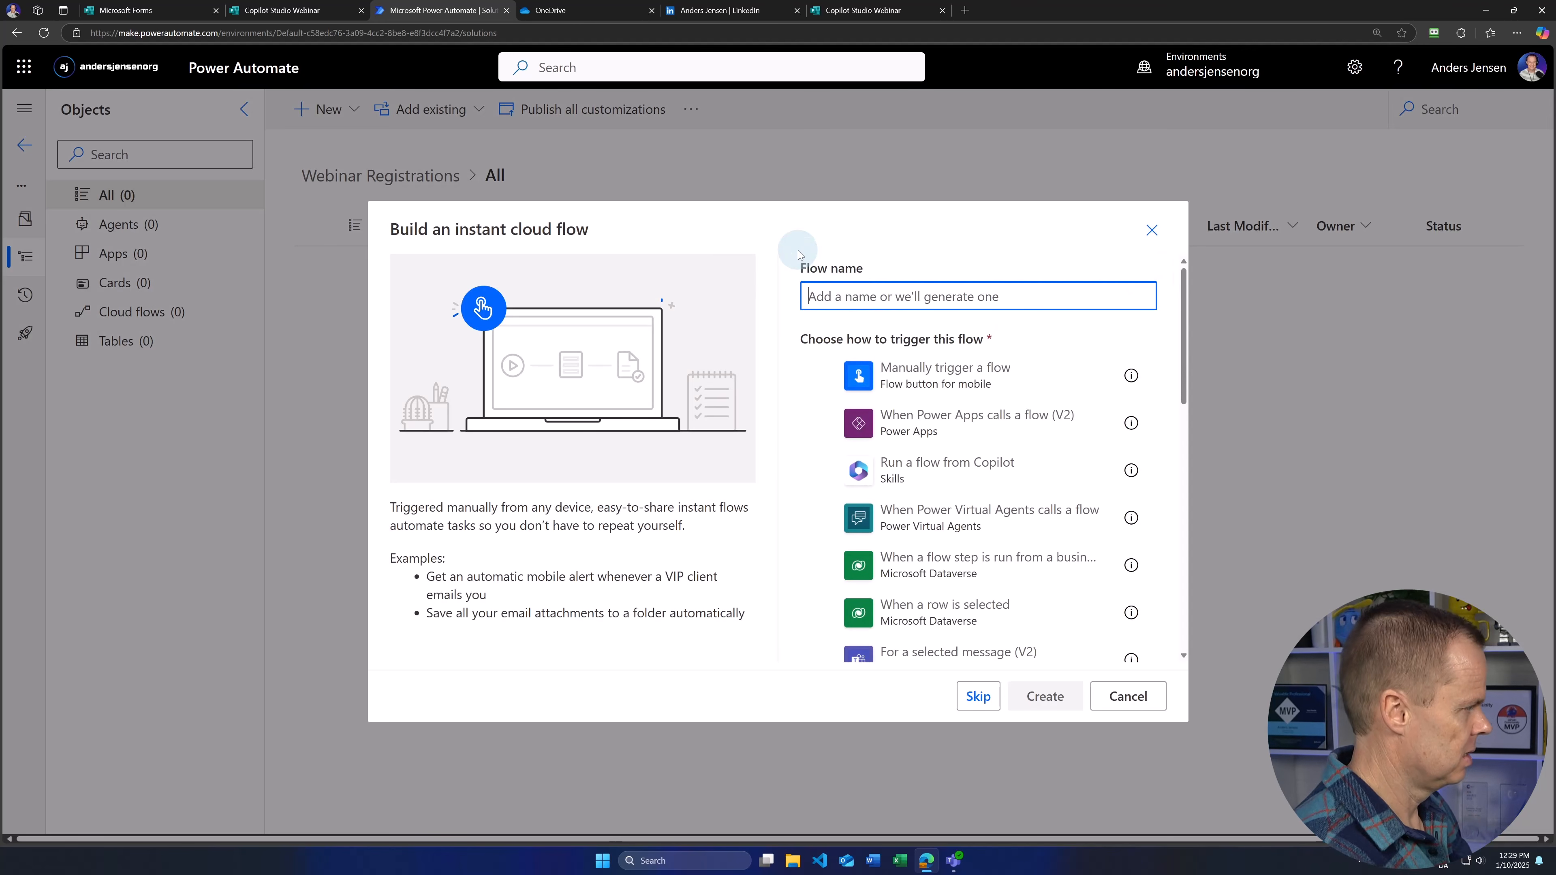
pyautogui.write('Webinar Performer')
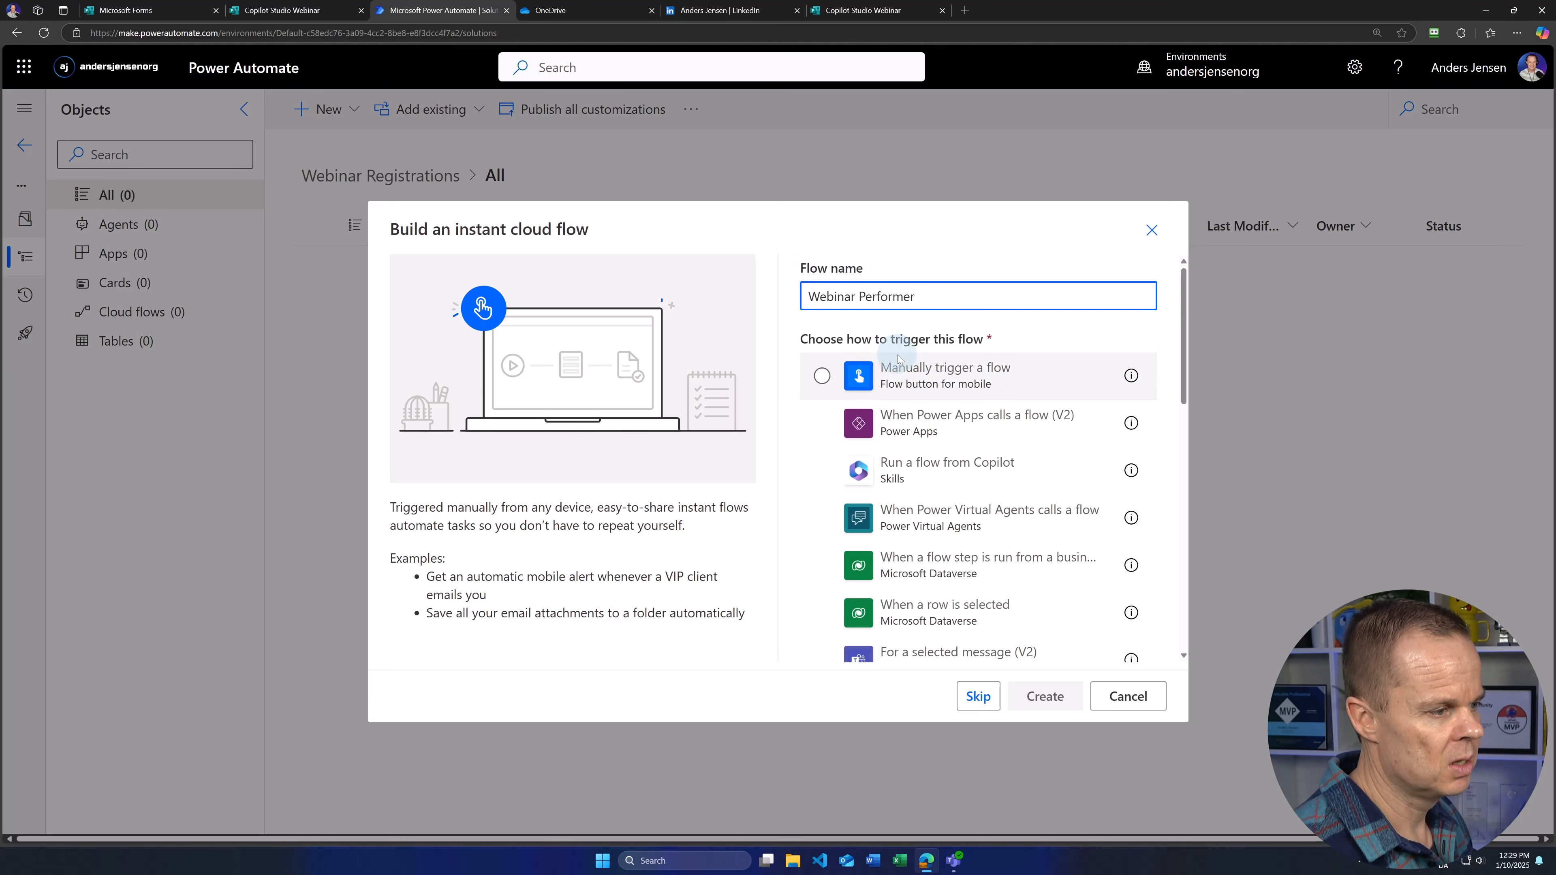
pyautogui.click(937, 376)
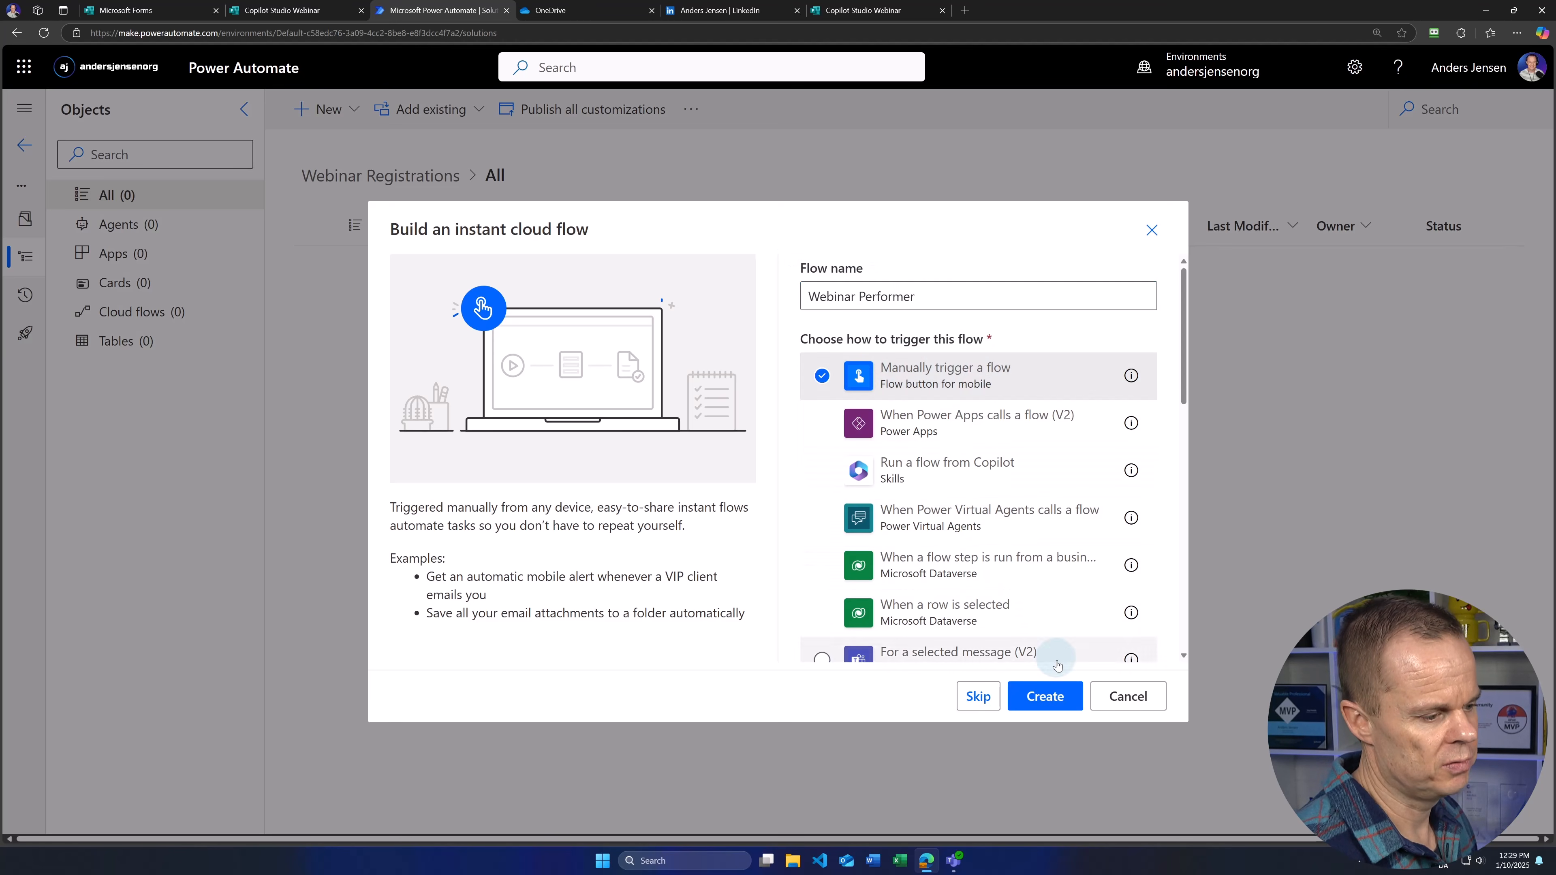
pyautogui.click(1041, 696)
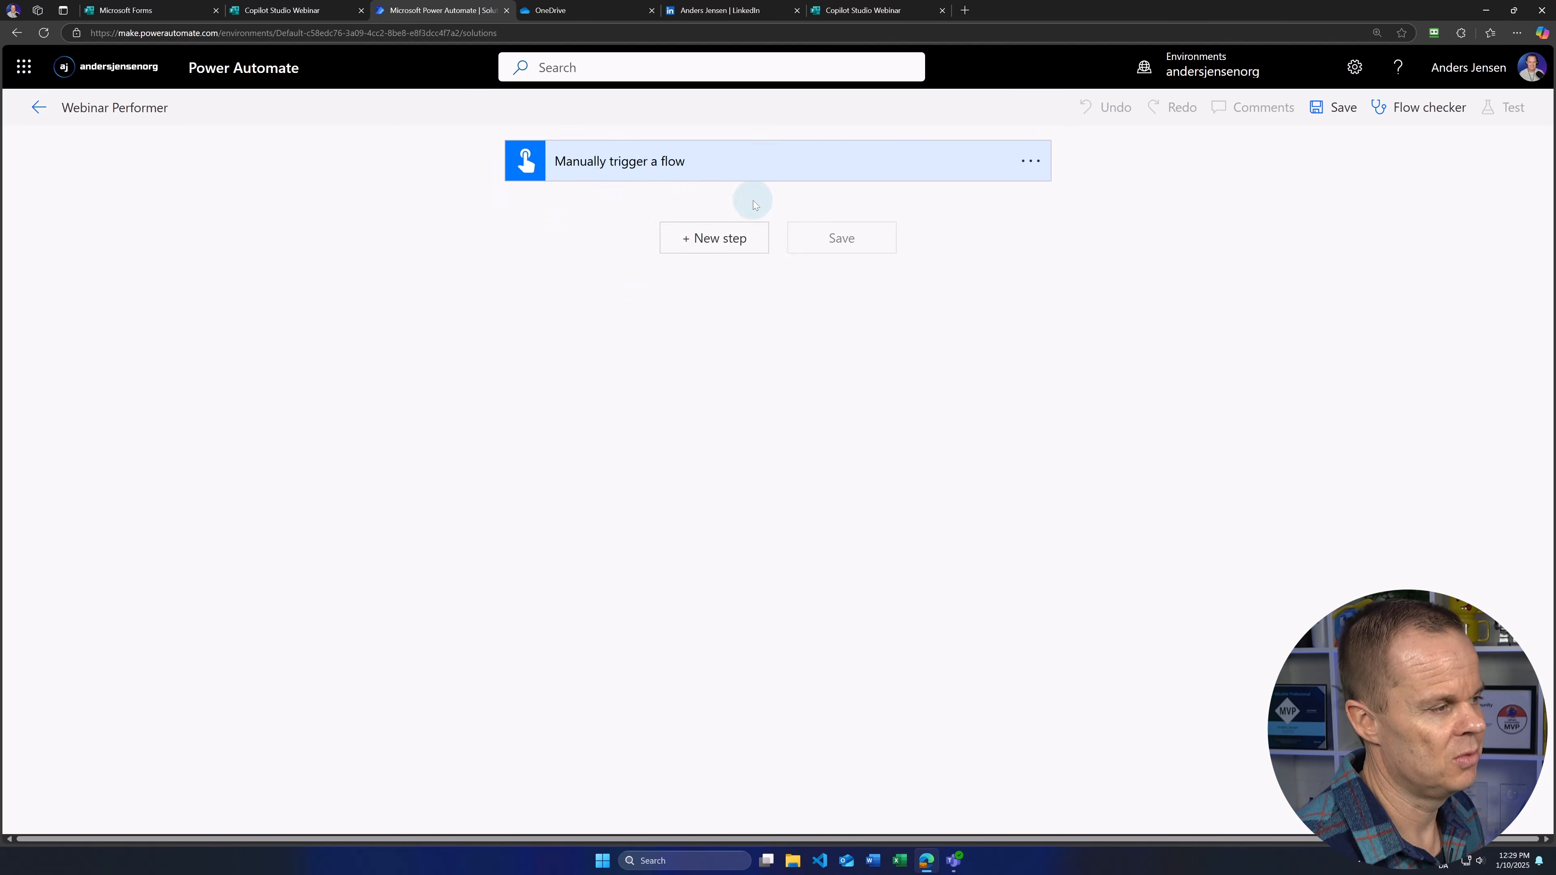
# Step: Add a text input named 'Name' to the manual trigger
pyautogui.click(683, 163)
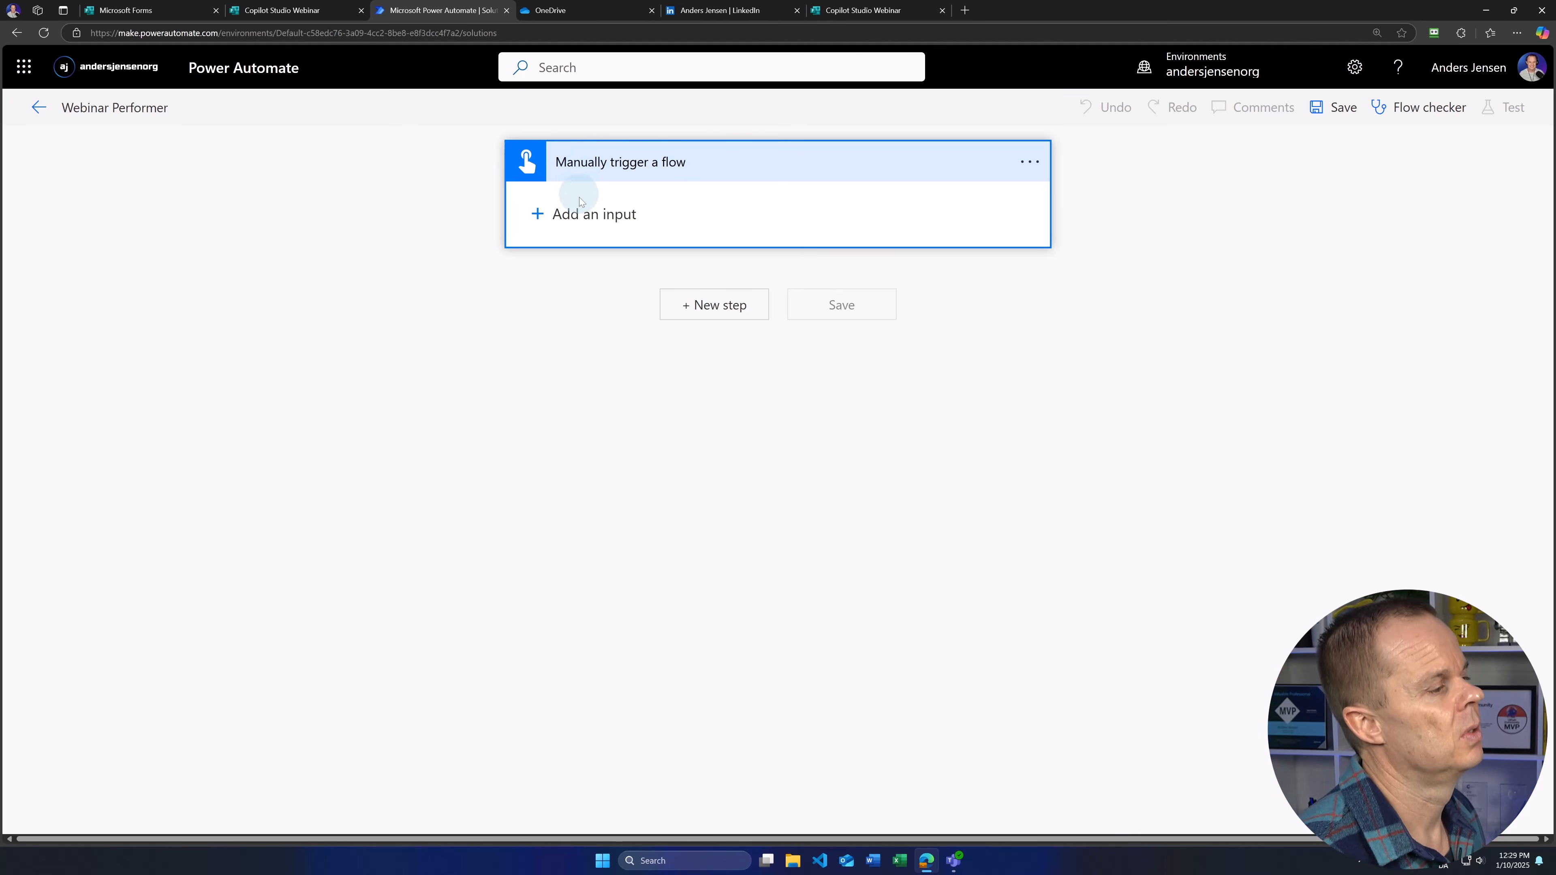
pyautogui.click(590, 215)
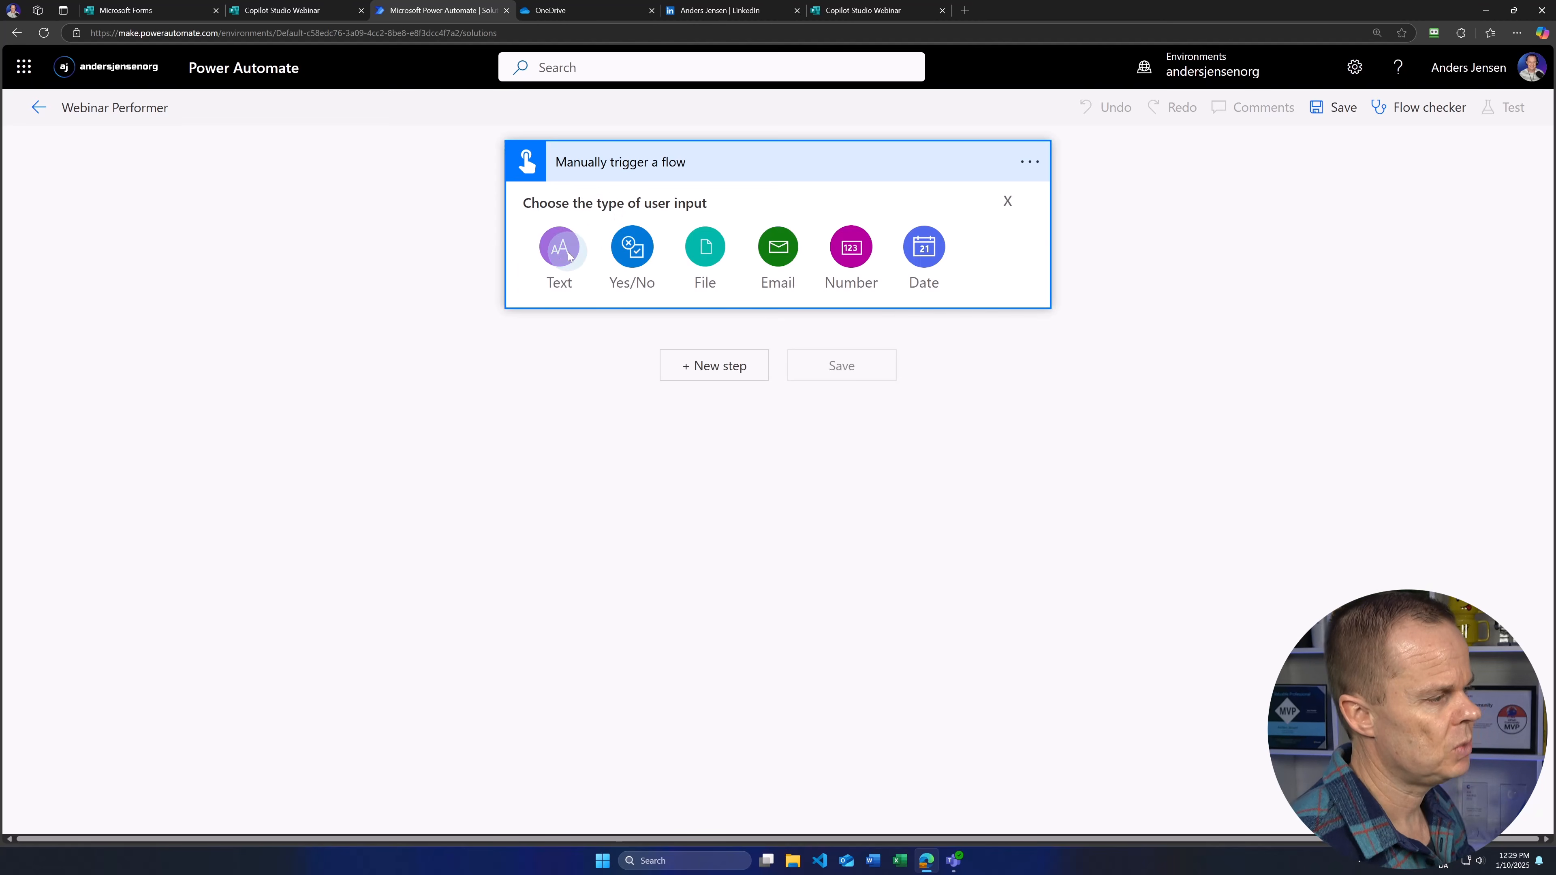
pyautogui.click(556, 243)
pyautogui.doubleClick(610, 206)
pyautogui.write('Name')
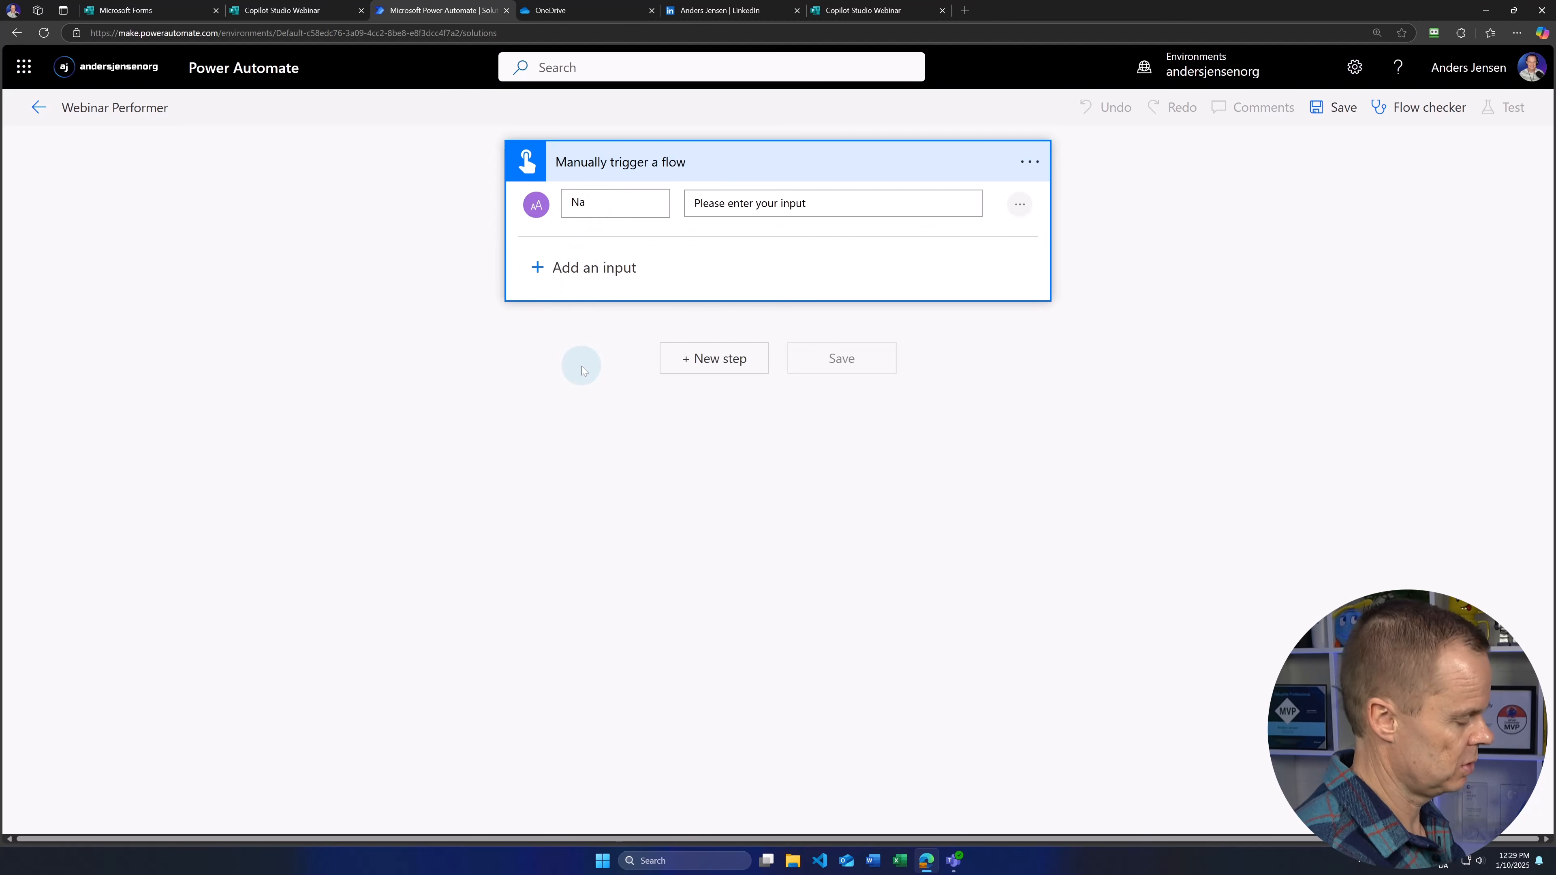
# Step: Add two more text inputs named 'Email' and 'Webinar'
pyautogui.click(609, 268)
pyautogui.click(557, 300)
pyautogui.moveTo(609, 270); pyautogui.dragTo(561, 275)
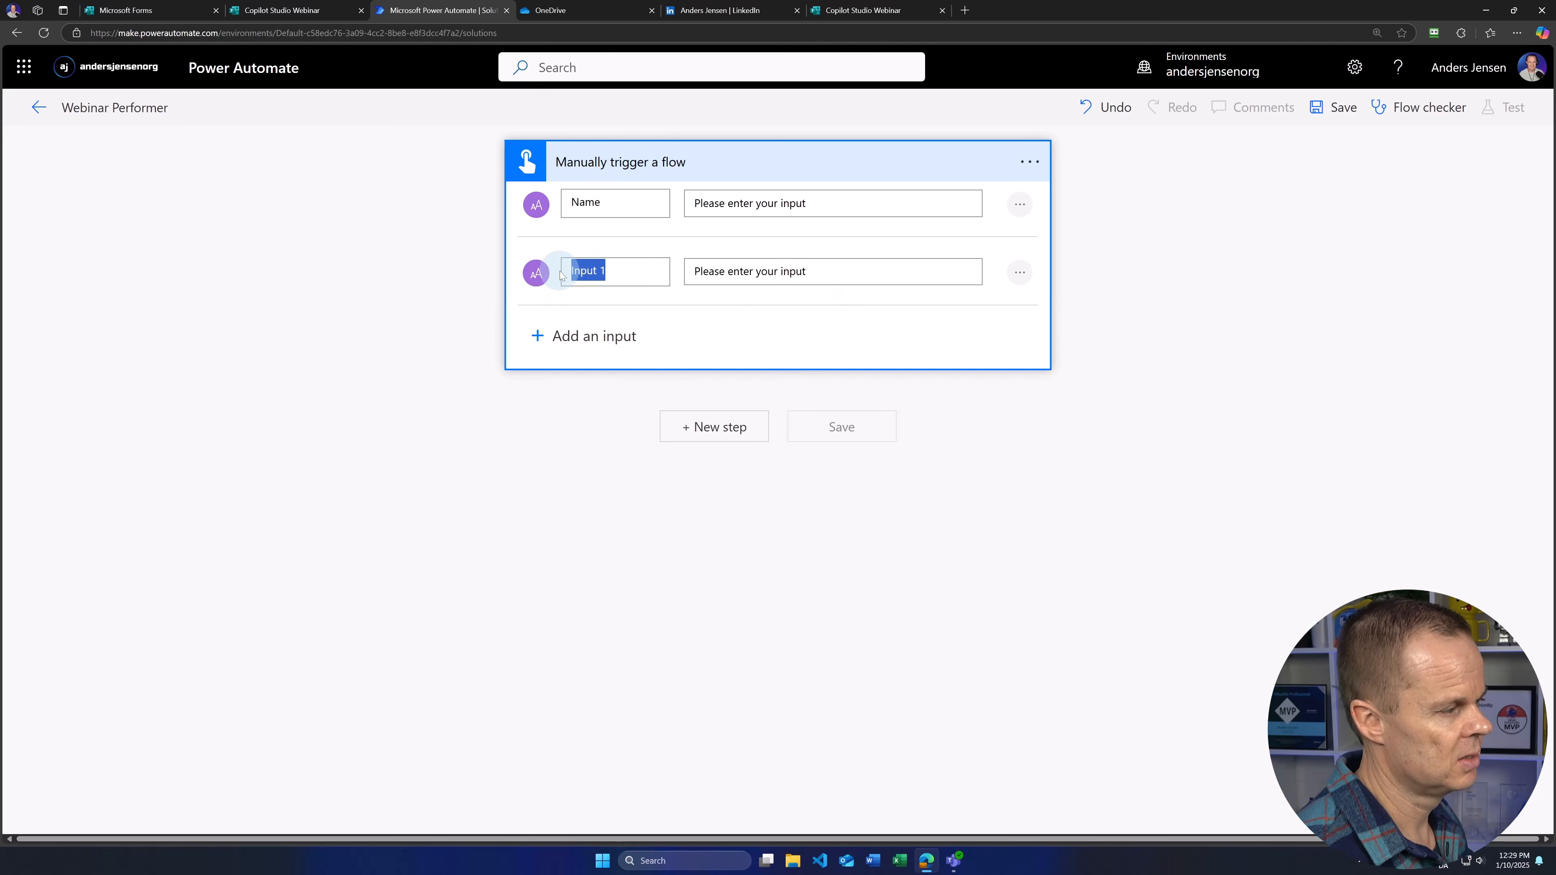
pyautogui.write('Email')
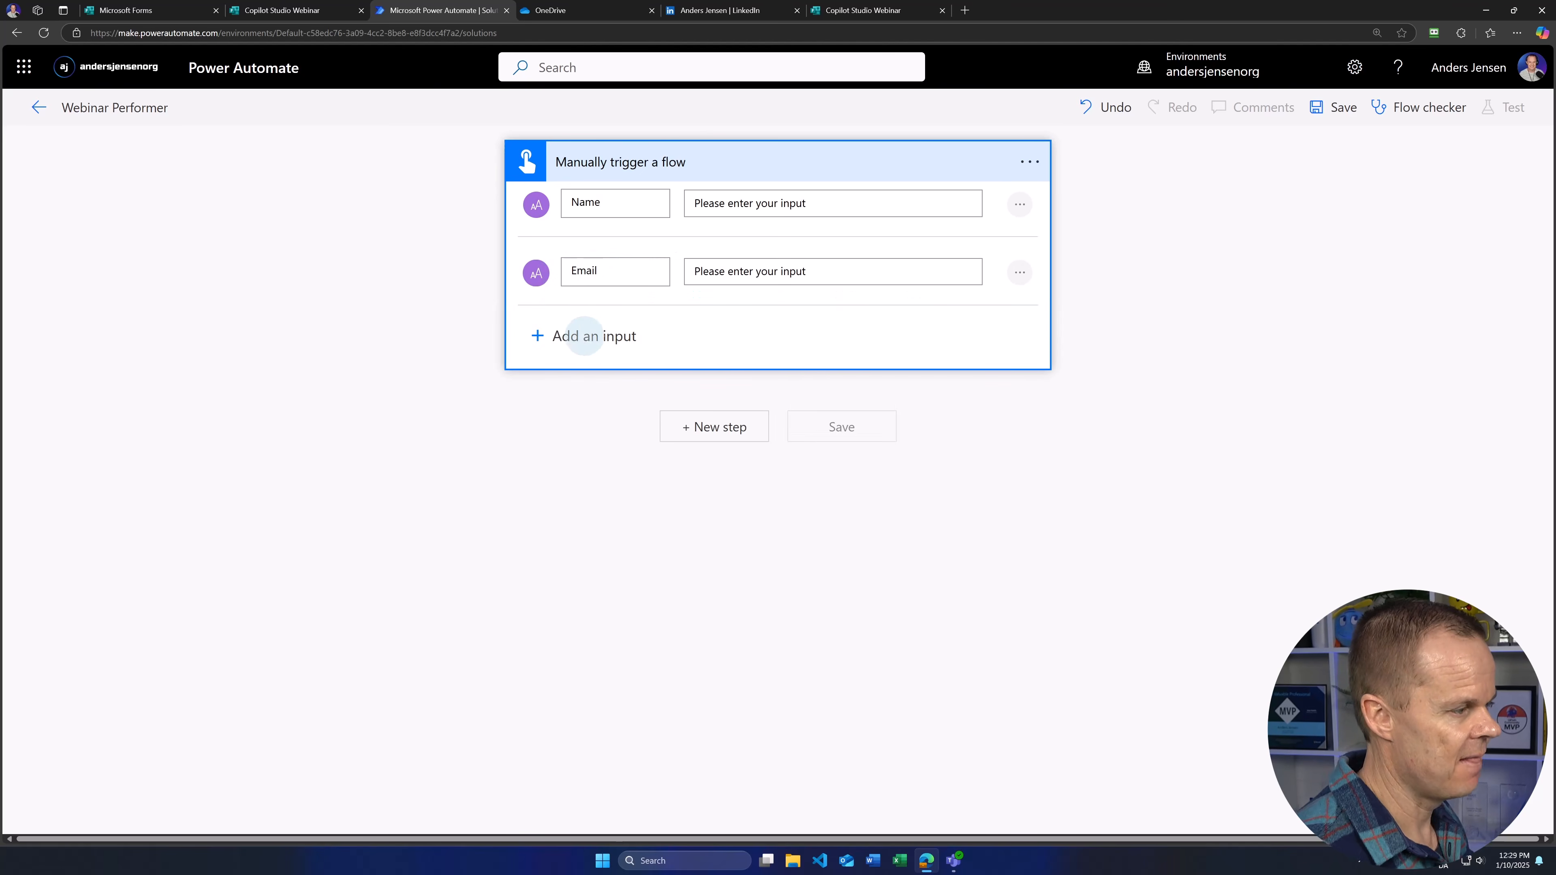
pyautogui.click(576, 335)
pyautogui.click(558, 376)
pyautogui.moveTo(622, 341); pyautogui.dragTo(539, 340)
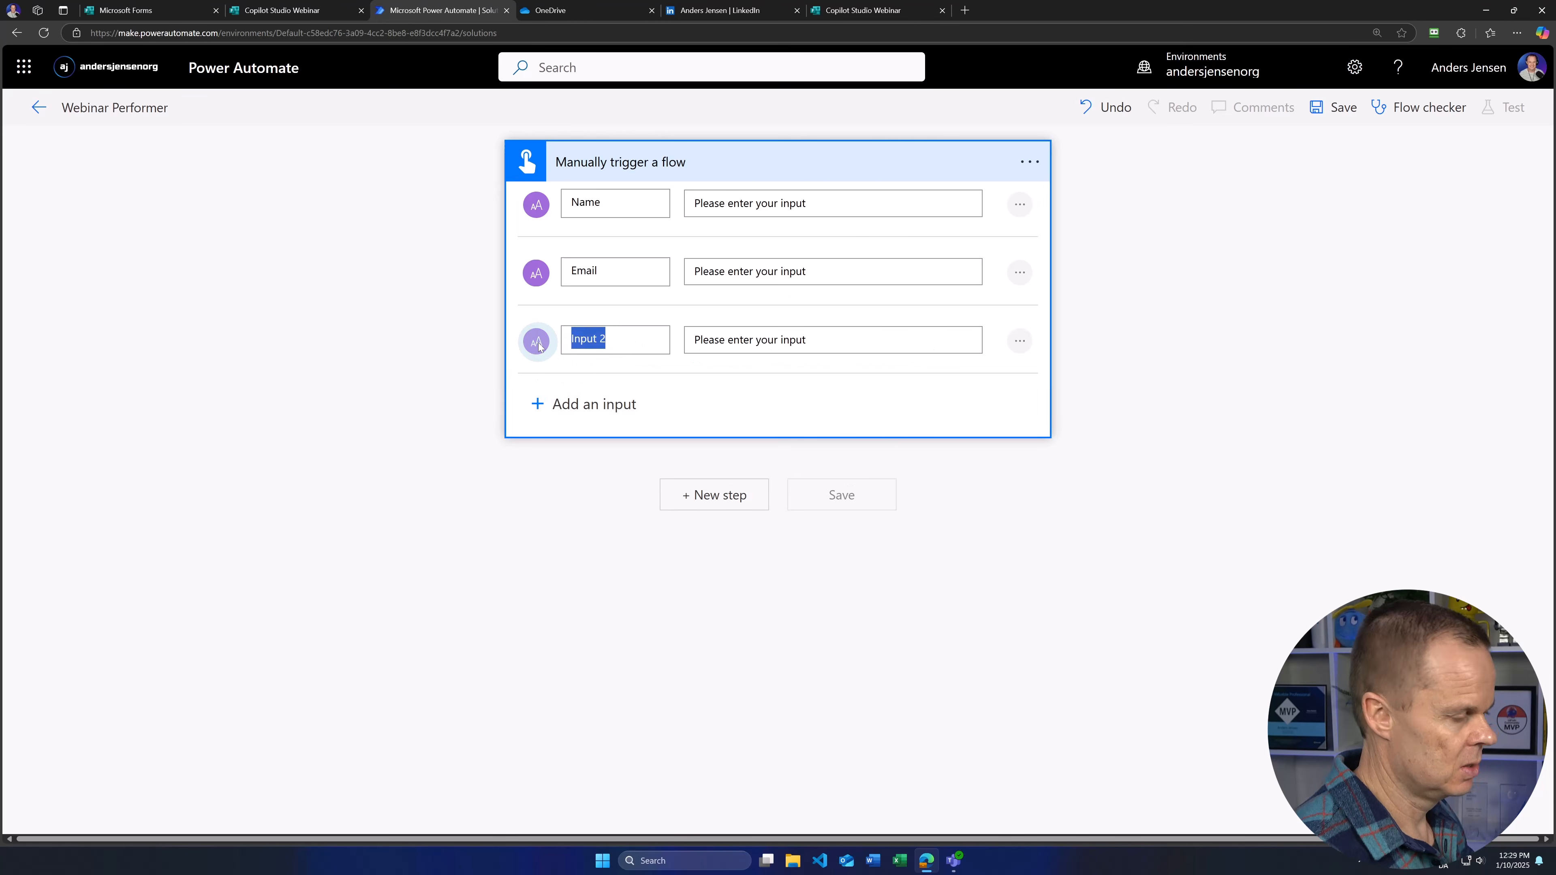
pyautogui.write('Webinar')
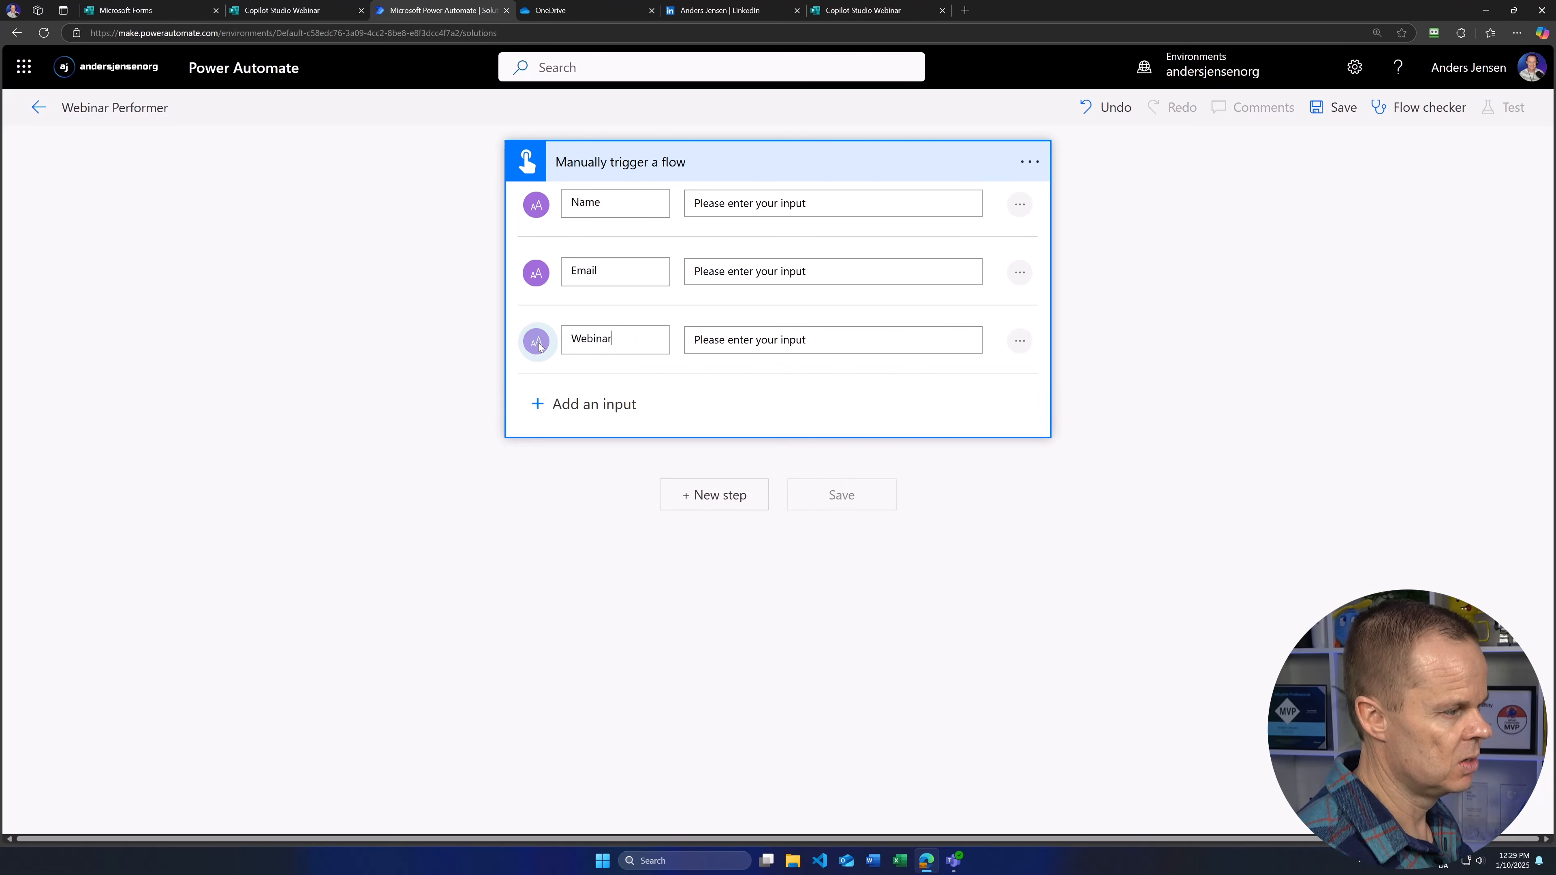
pyautogui.click(563, 508)
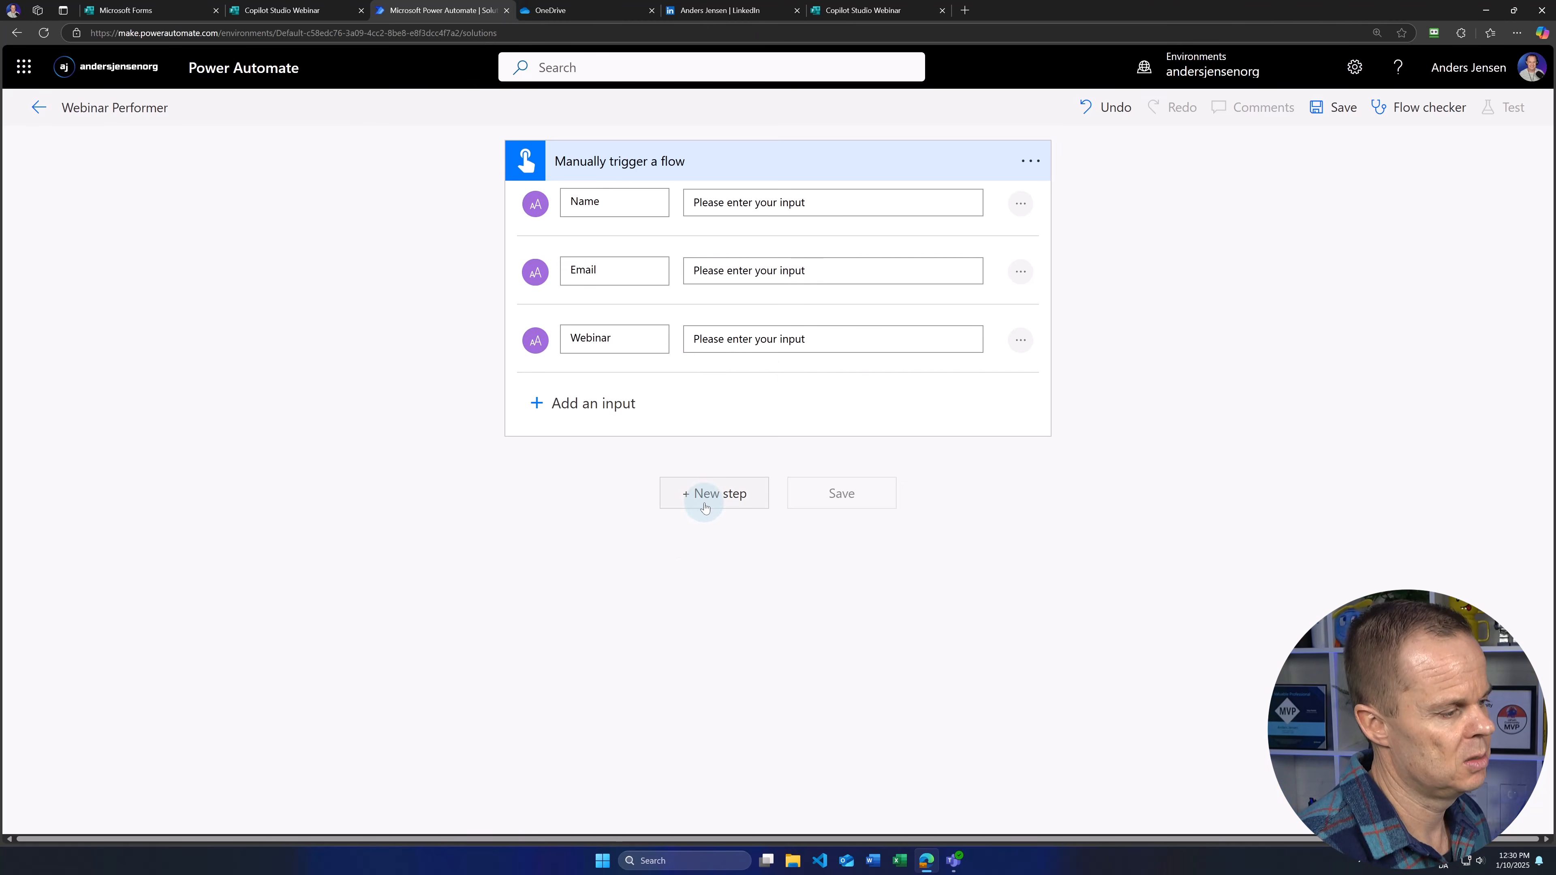
# Step: Add a Start and wait for an approval action of type Approve/Reject - First to respond
pyautogui.click(705, 503)
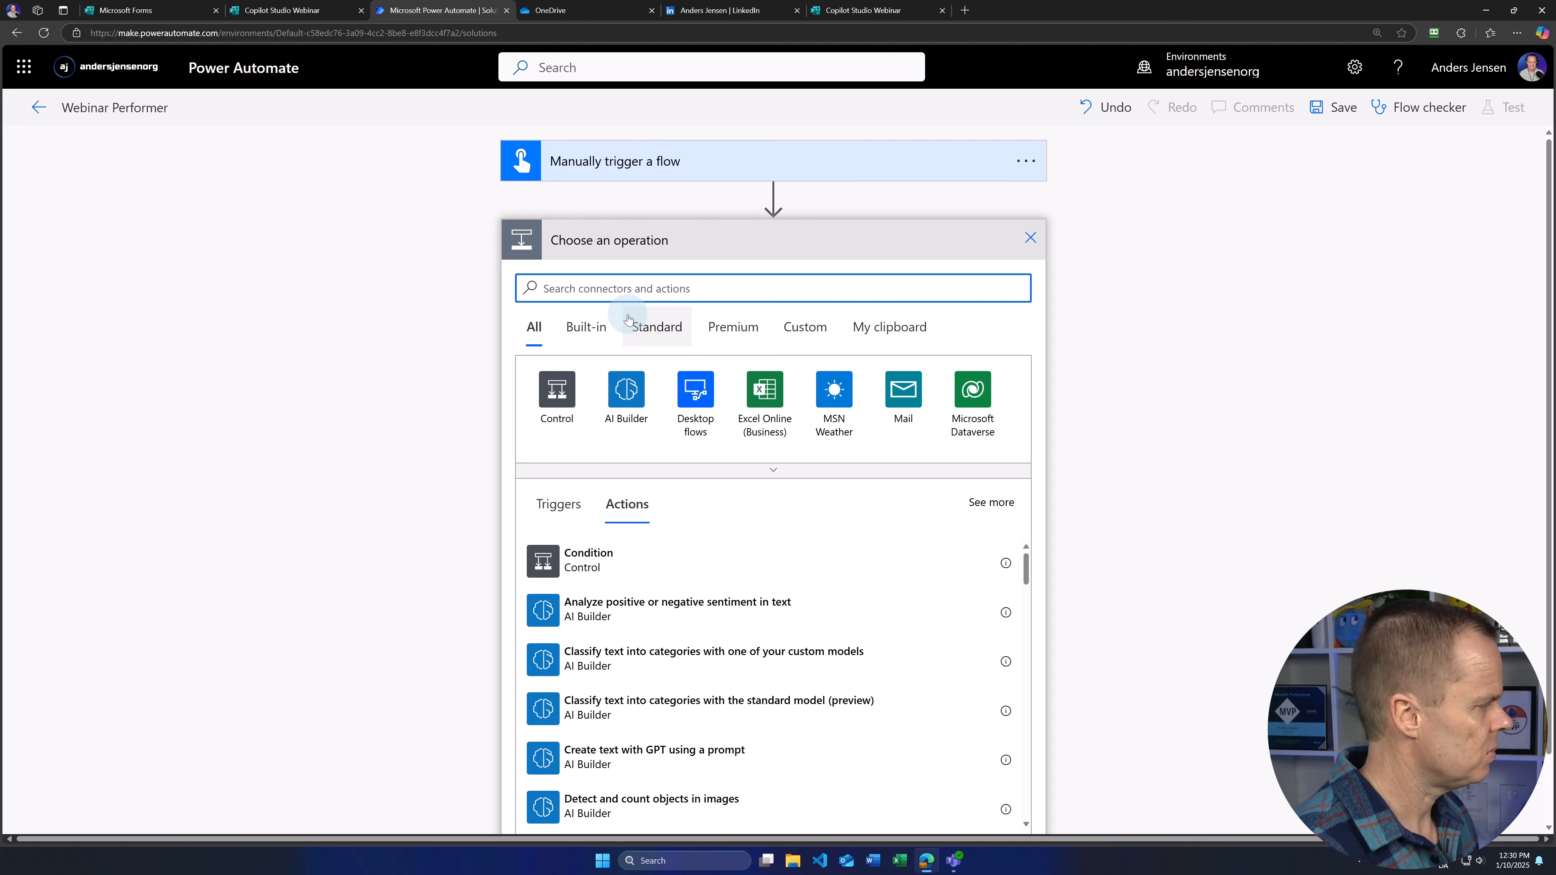
pyautogui.write('start and')
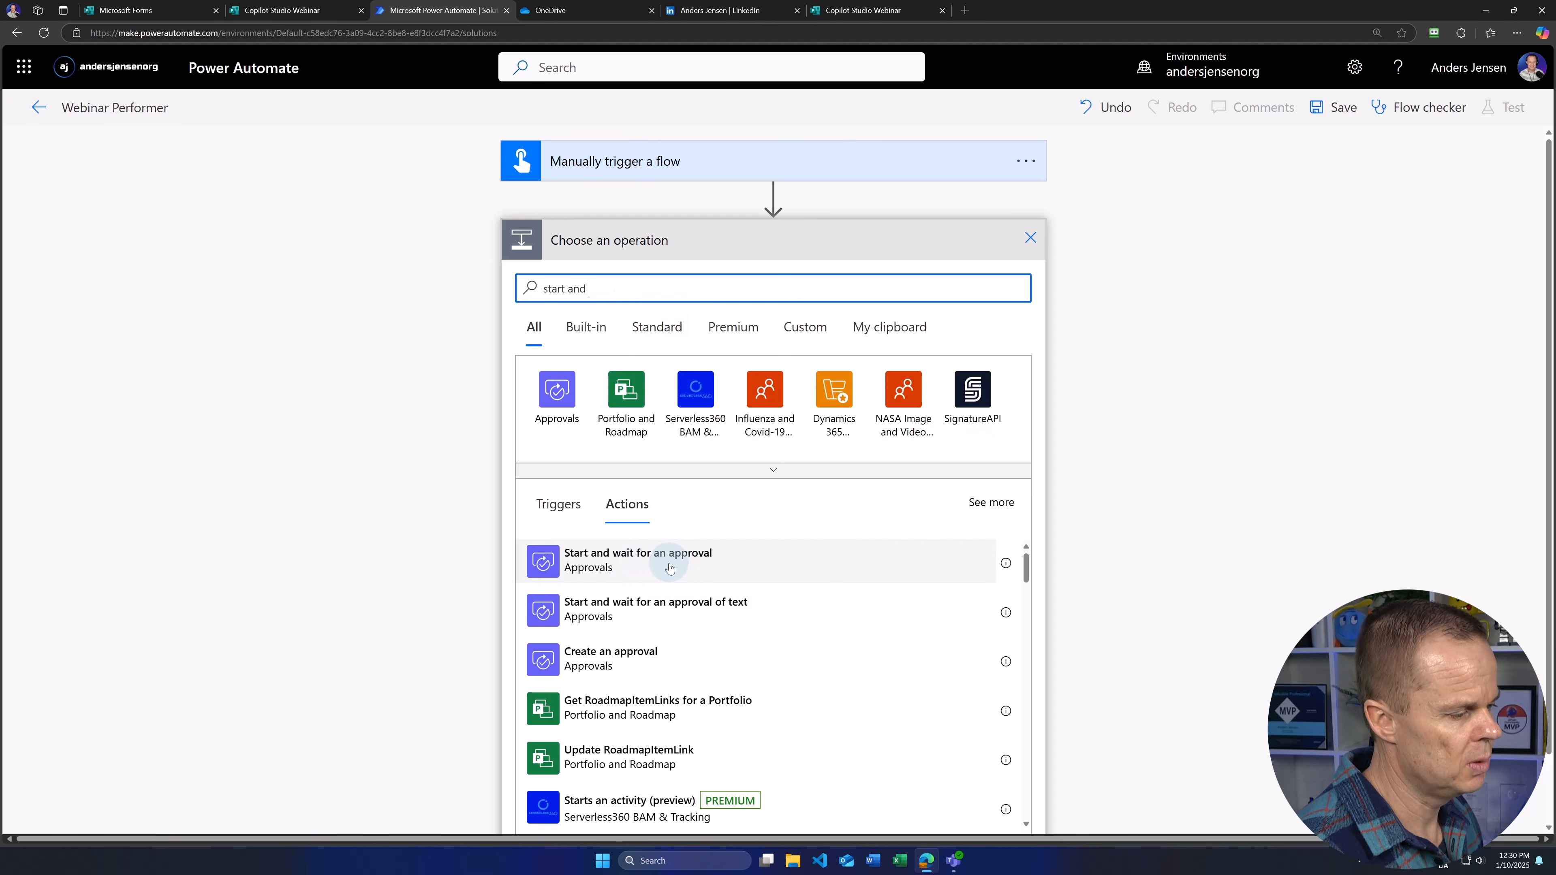
pyautogui.click(676, 563)
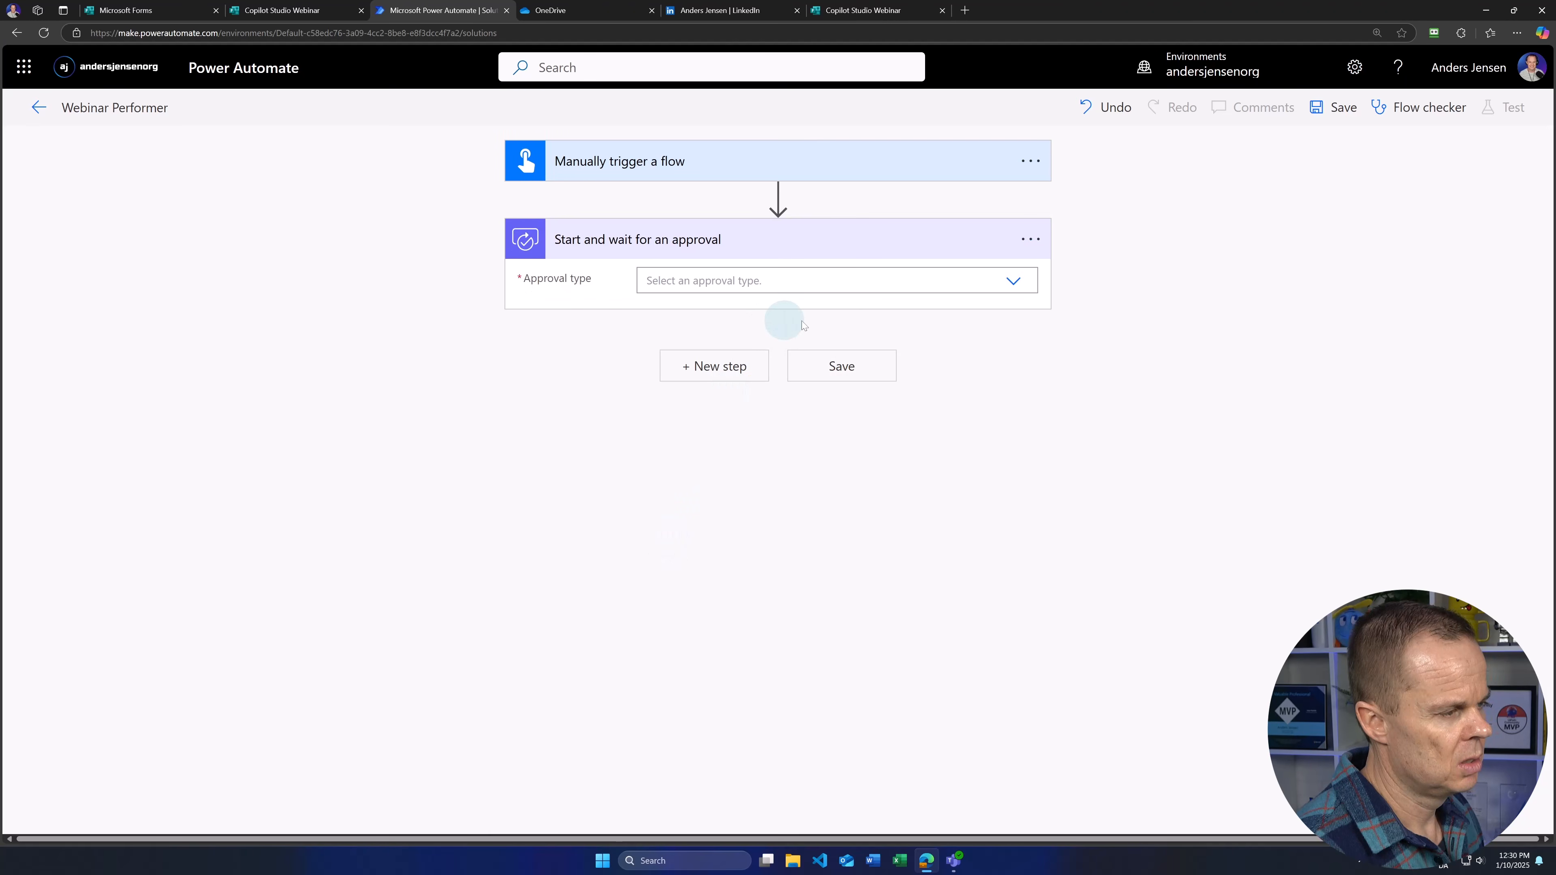
pyautogui.click(1011, 283)
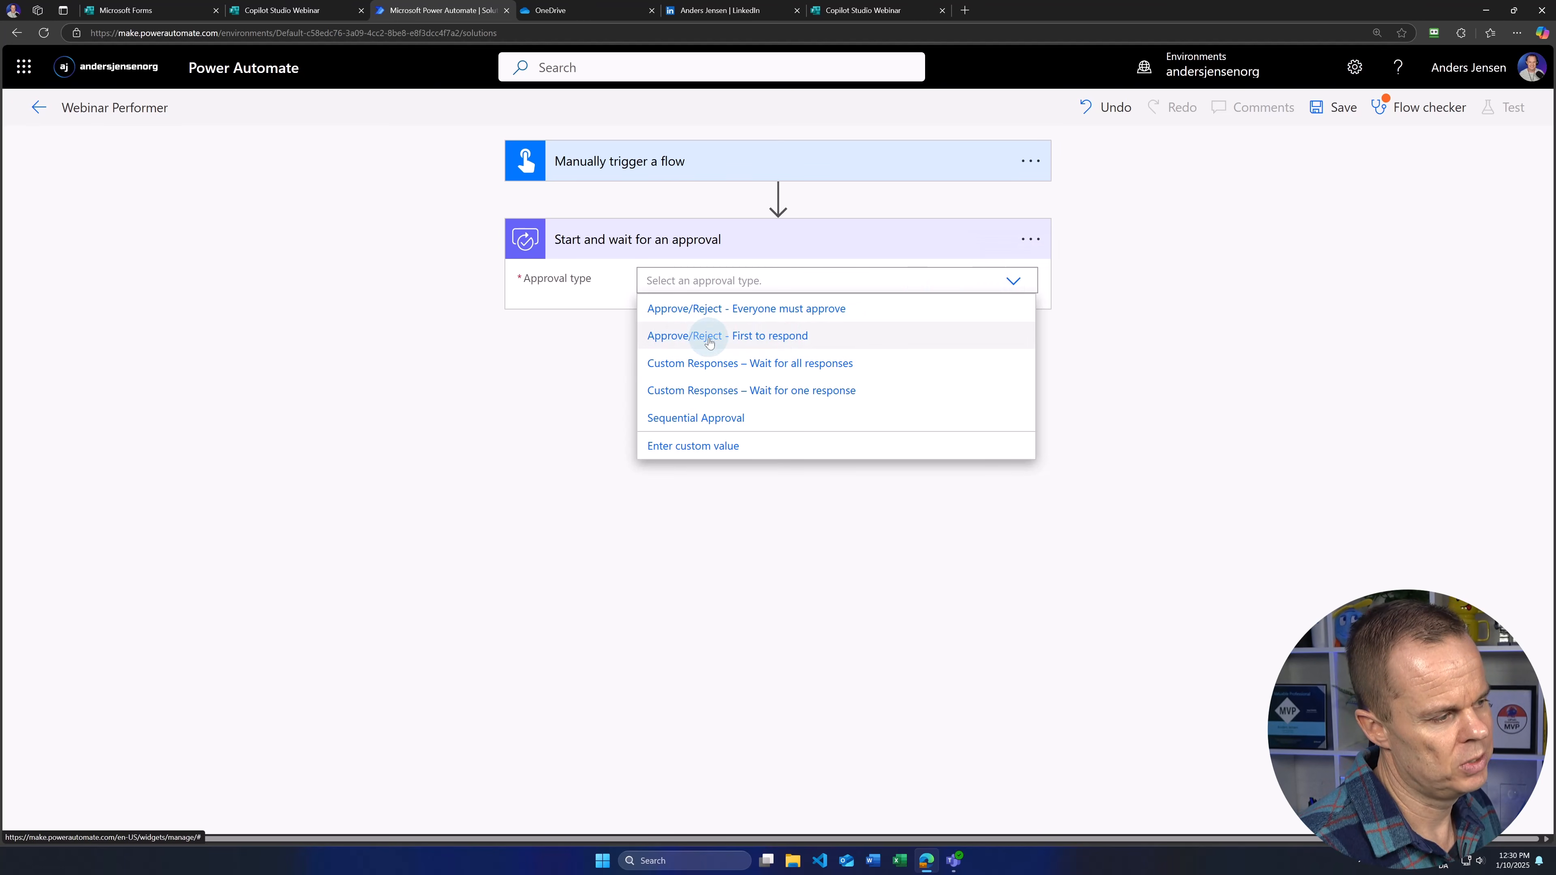
pyautogui.click(708, 343)
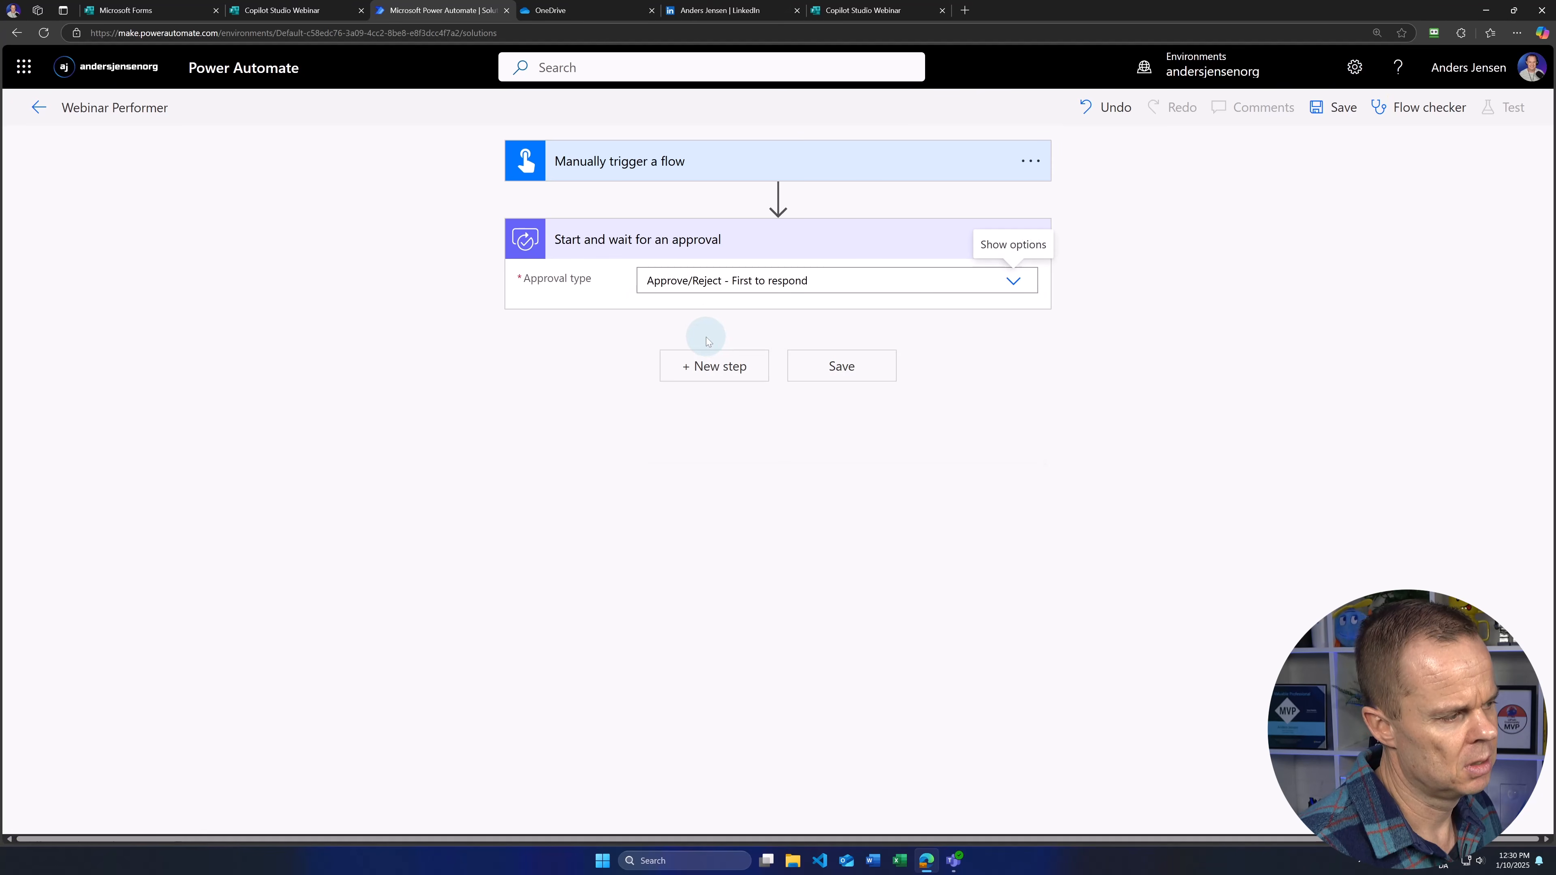
# Step: Title the approval 'Approve webinar participant' and assign it to the suggested user
pyautogui.click(950, 382)
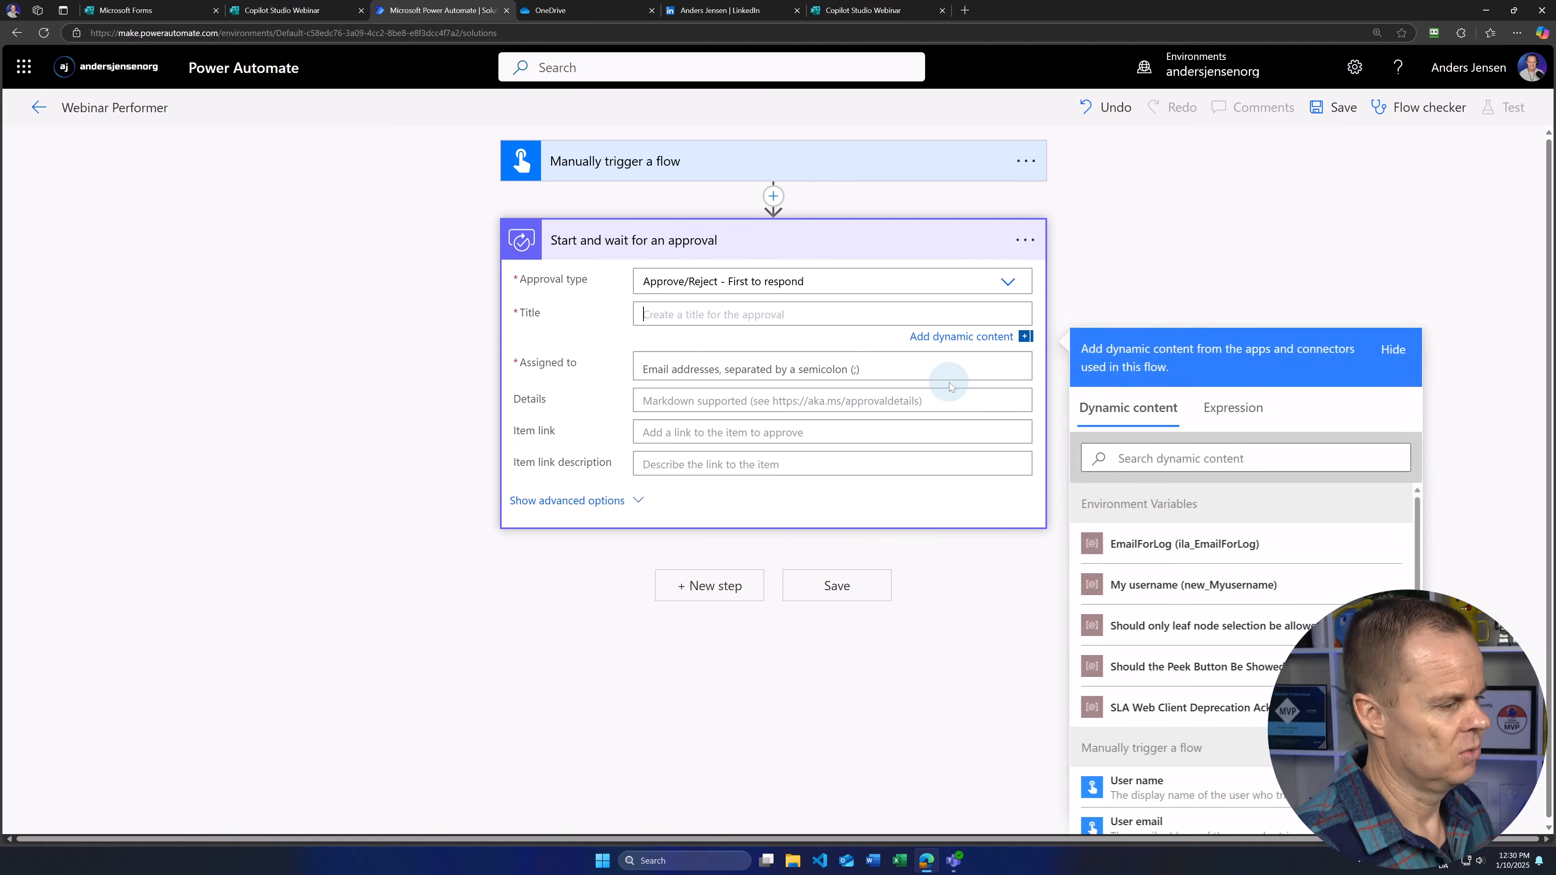
pyautogui.write('A')
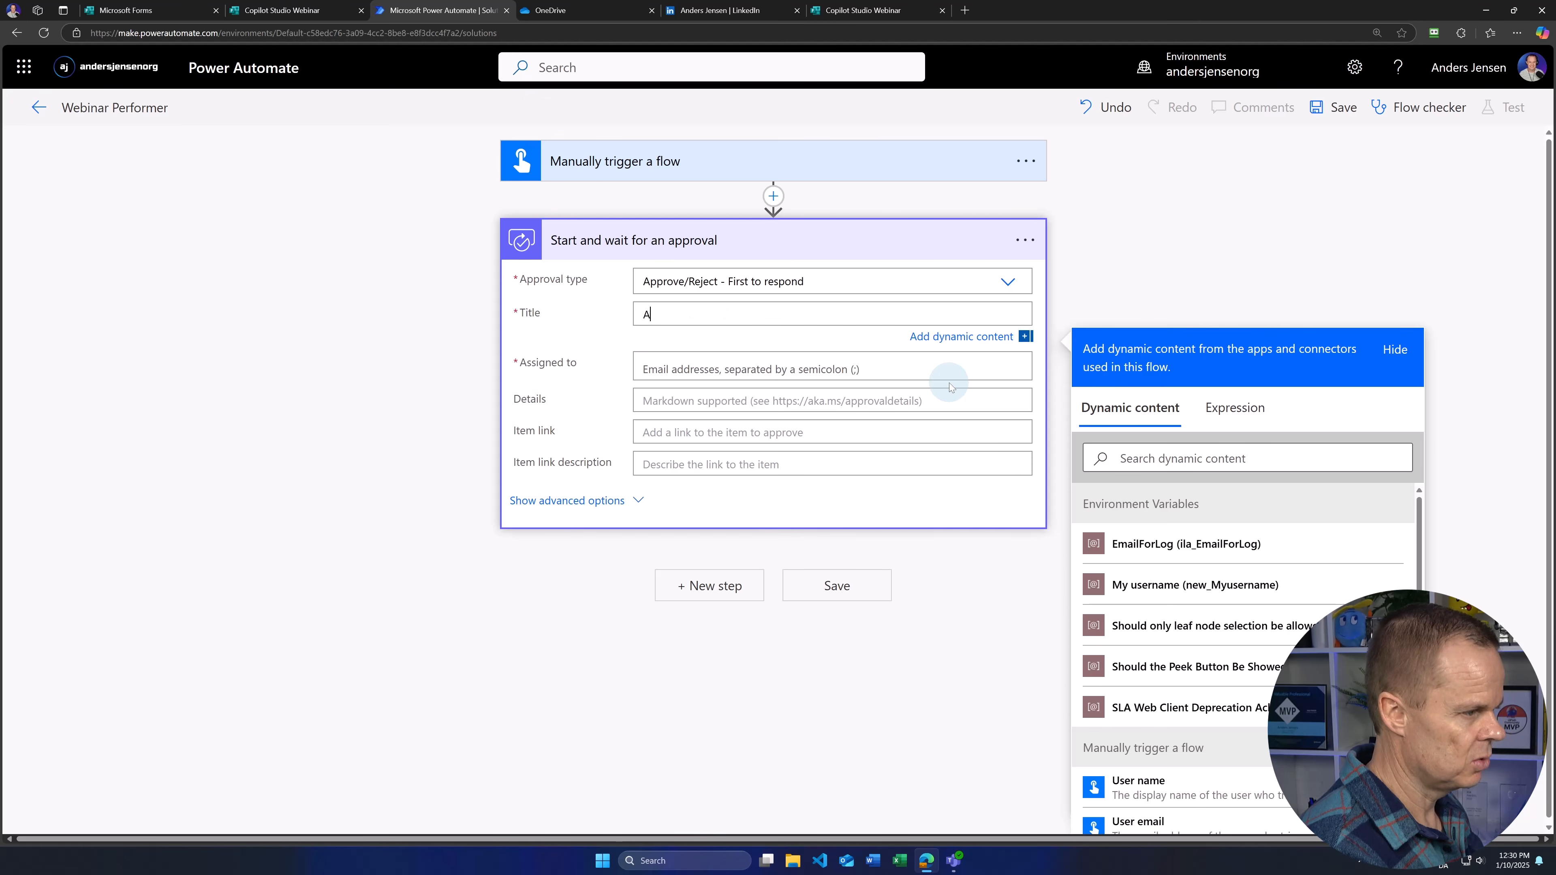
pyautogui.write('pprove webinar')
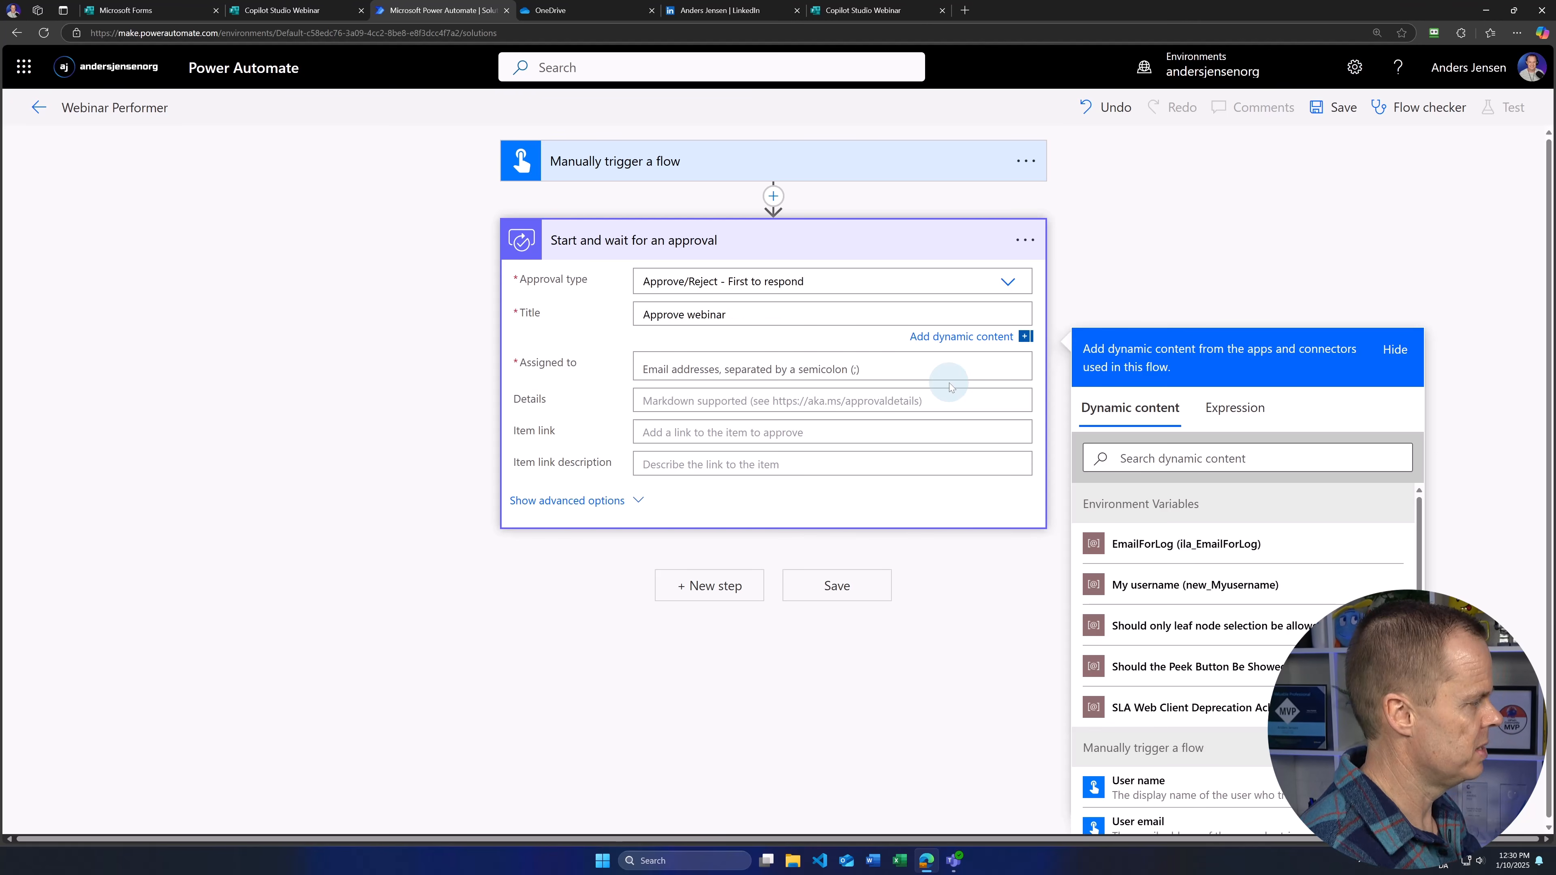
pyautogui.write(' partic')
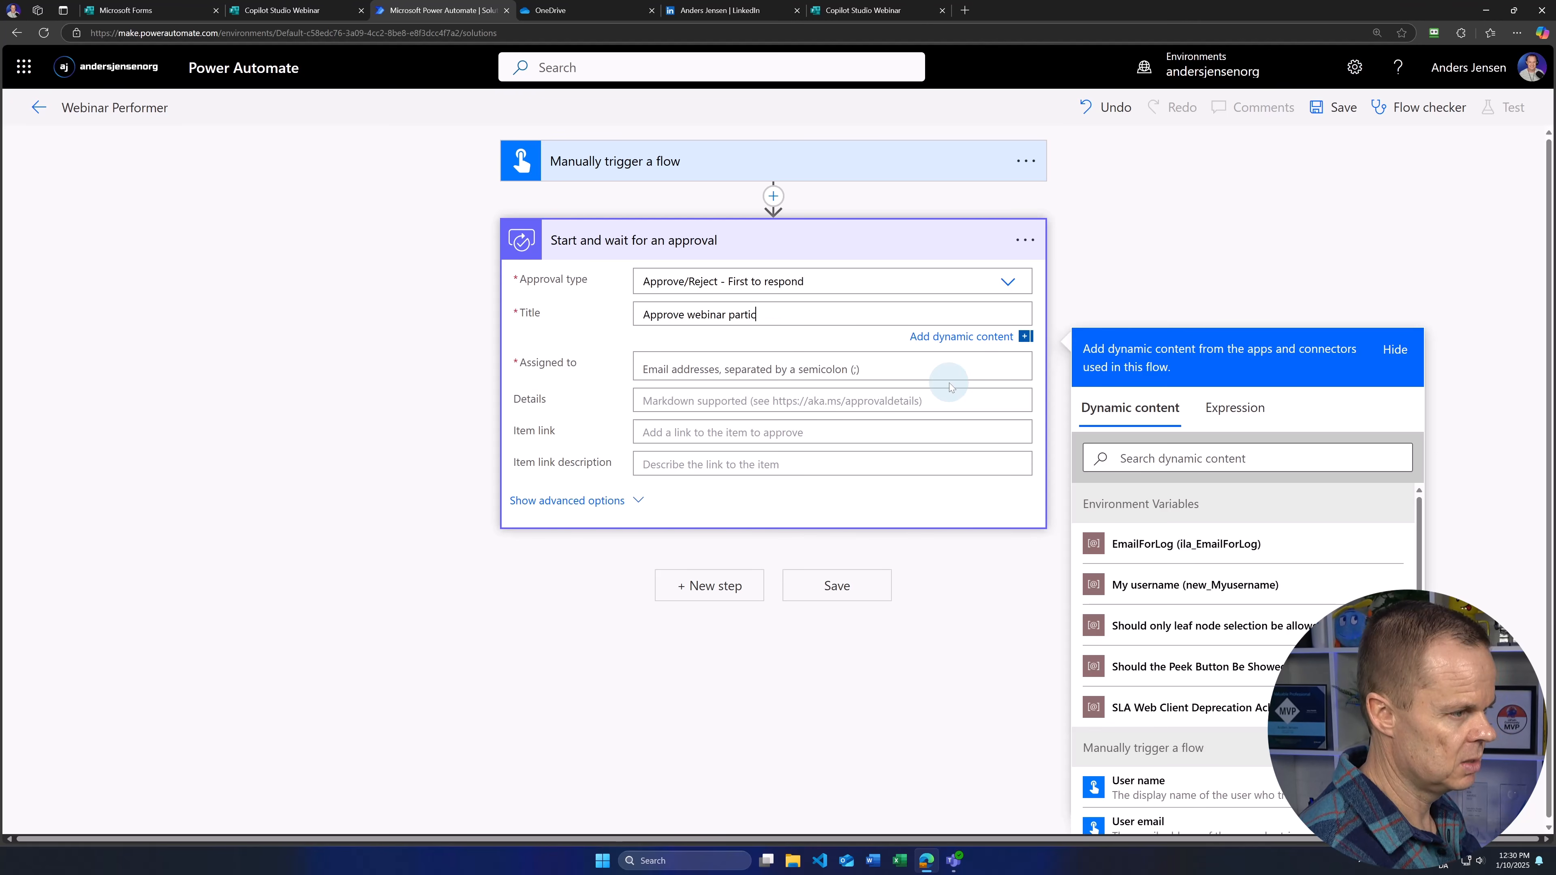
pyautogui.write('ipant')
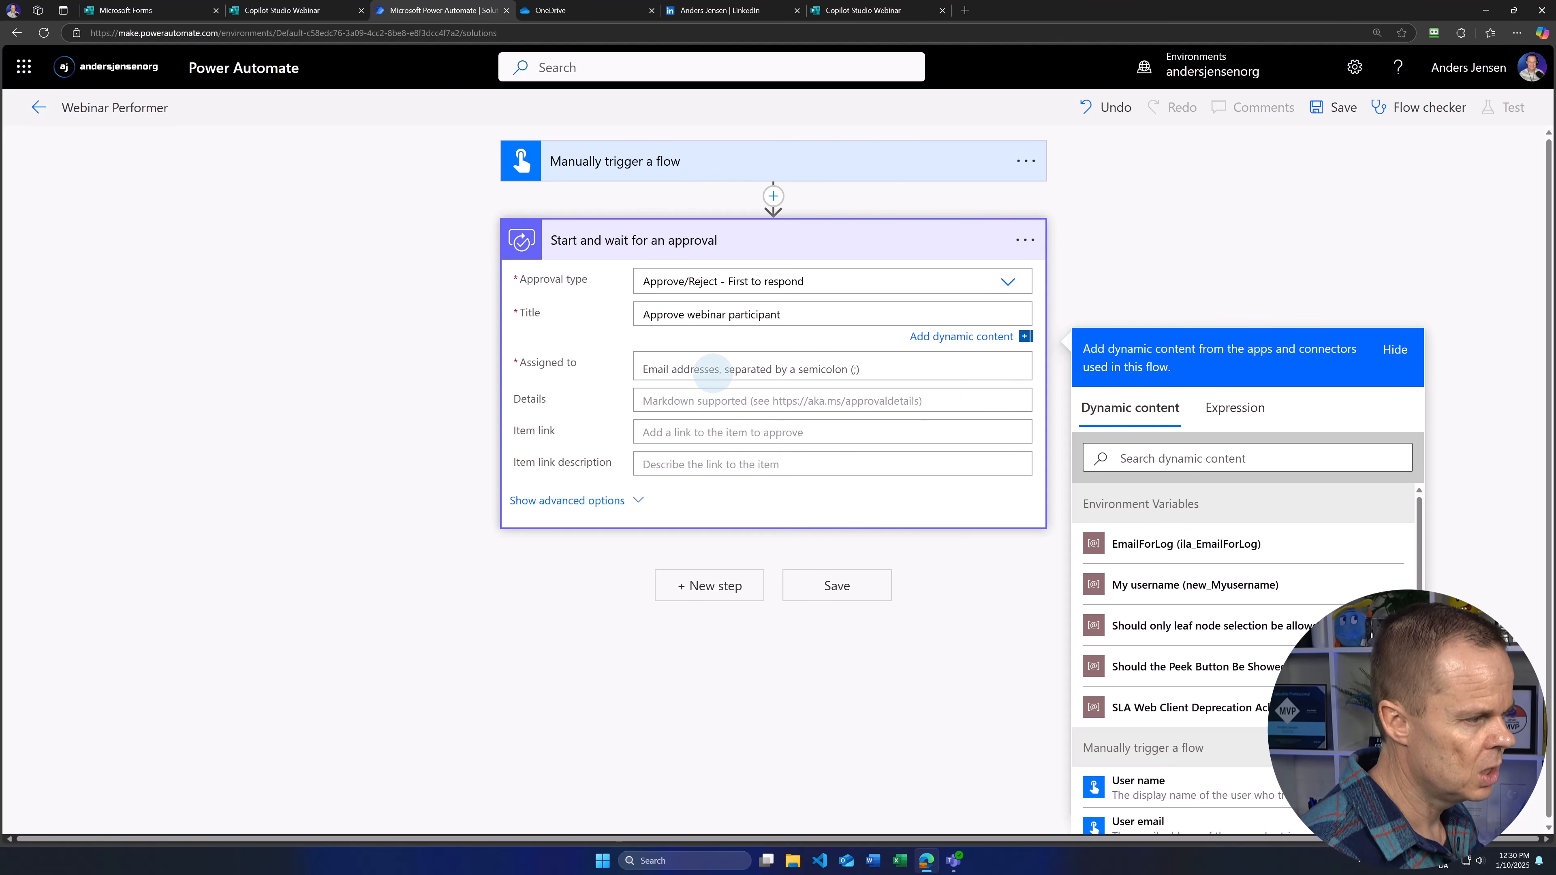
pyautogui.click(675, 373)
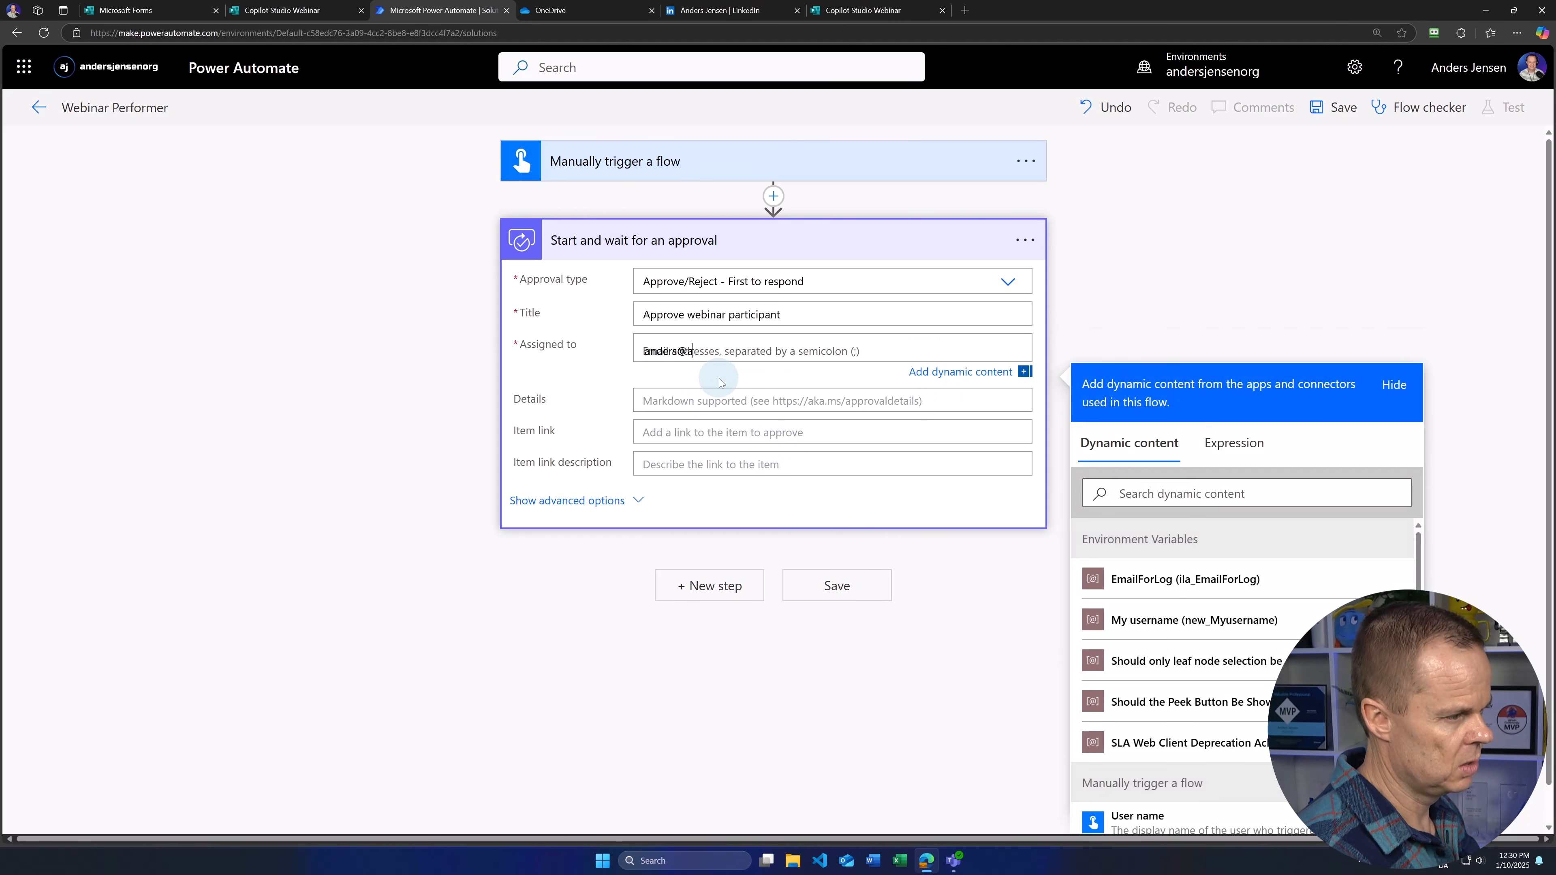
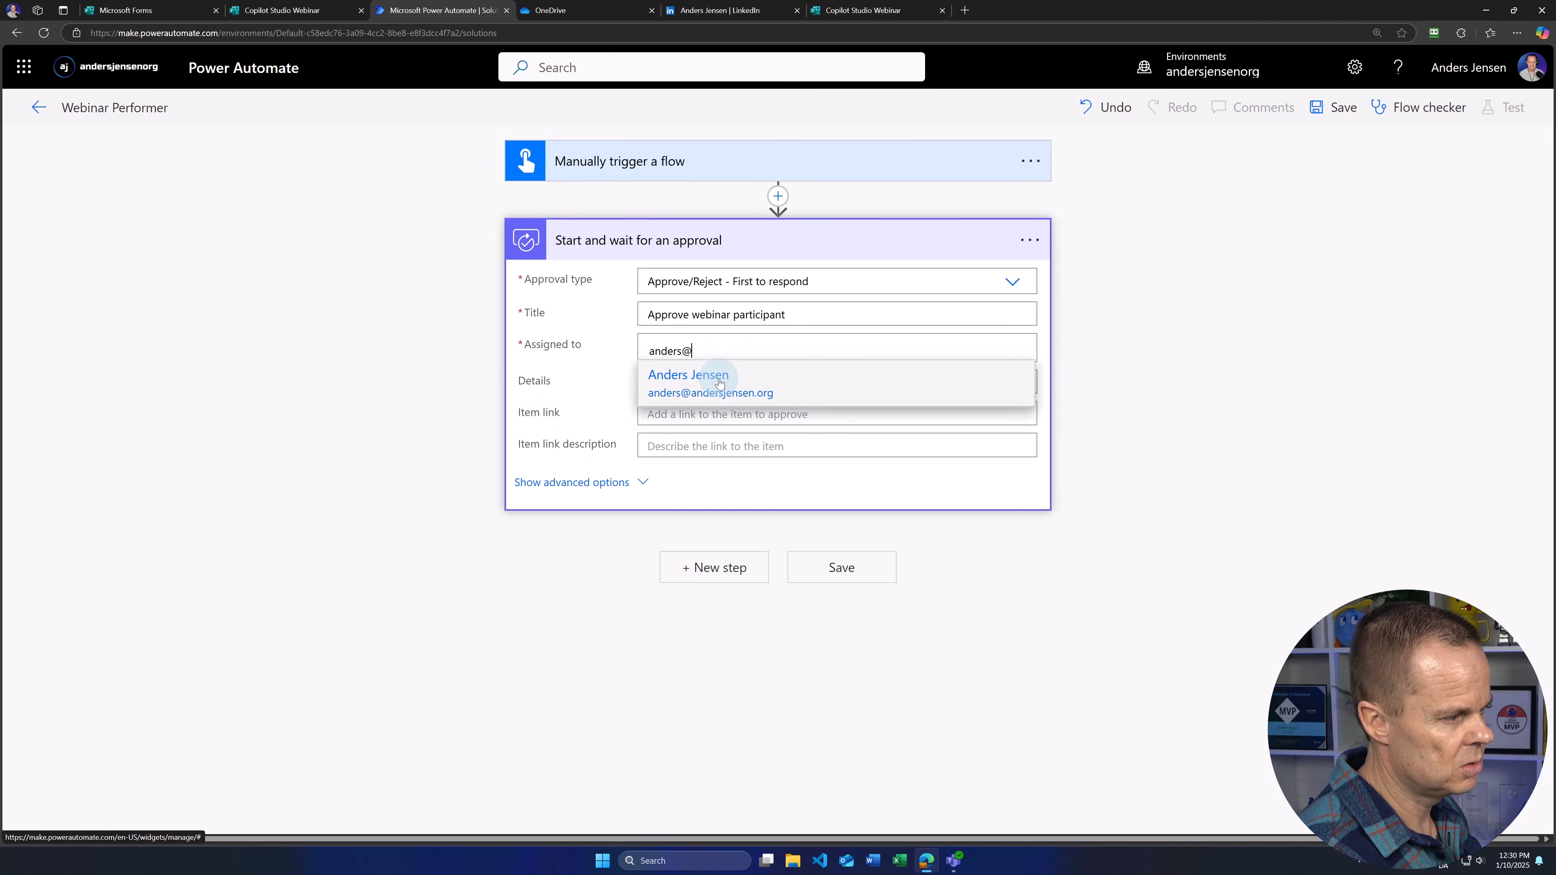
pyautogui.click(720, 383)
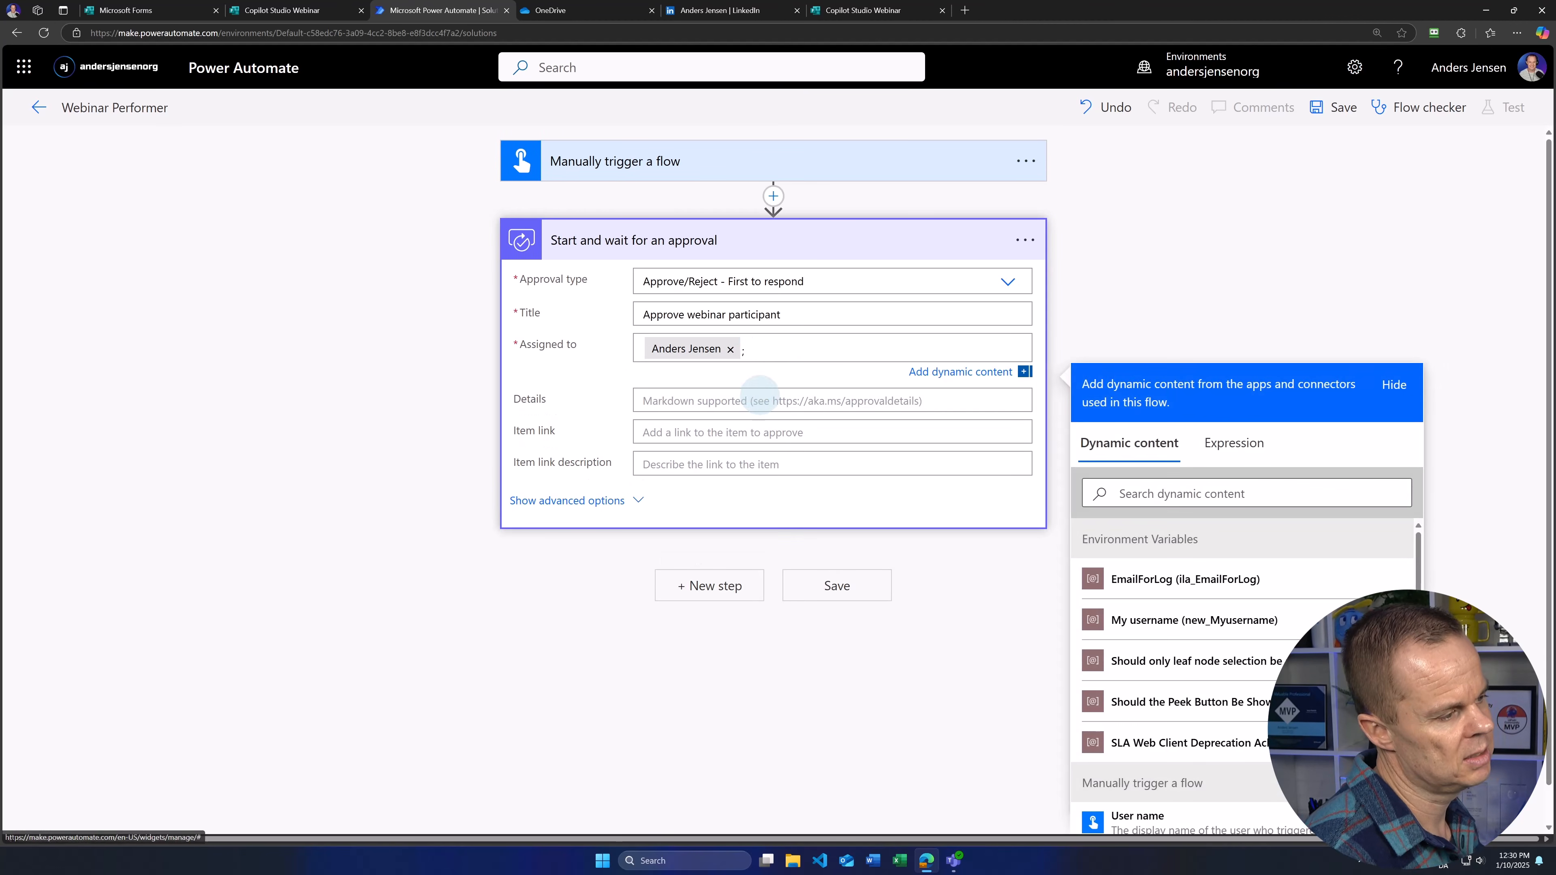
# Step: Begin the approval Details with 'Do you want to approve' and bring up the dynamic values
pyautogui.click(655, 405)
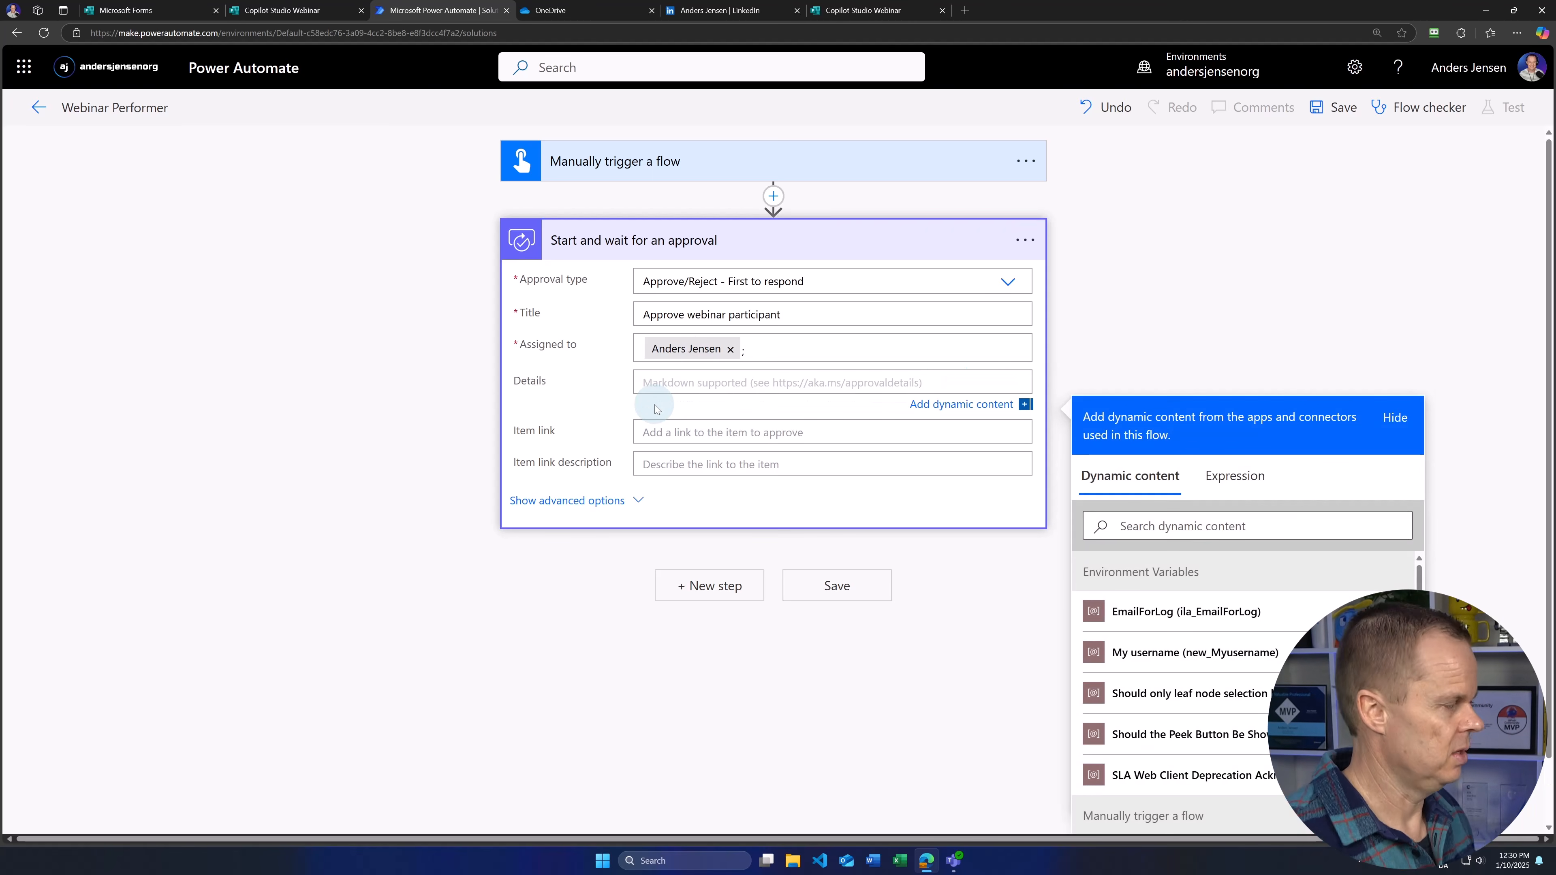
pyautogui.write('Do')
pyautogui.write('you want')
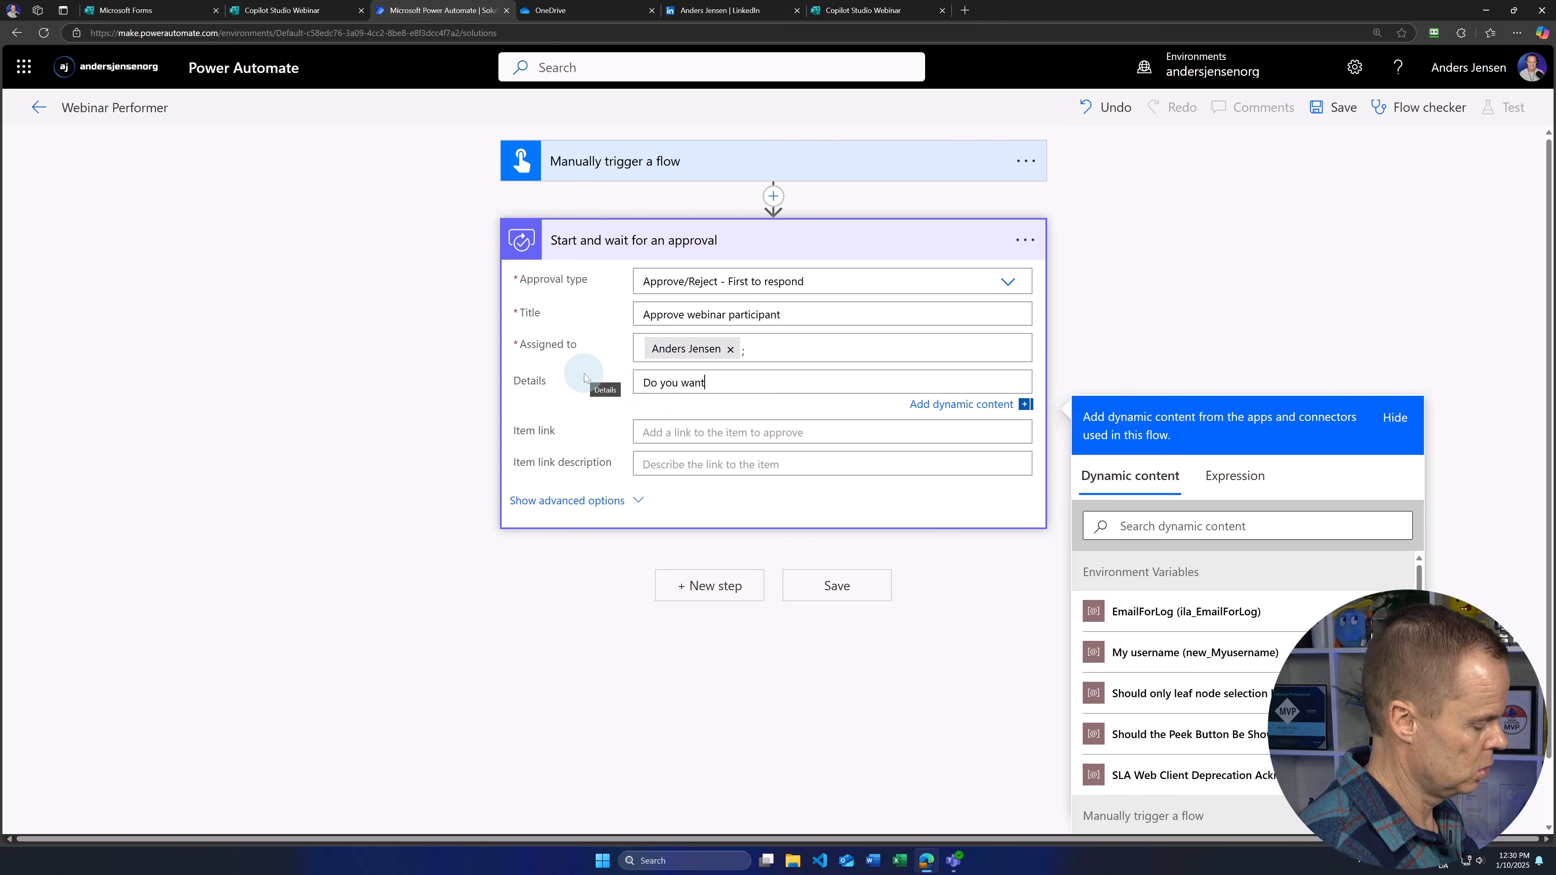
pyautogui.write(' to approve t')
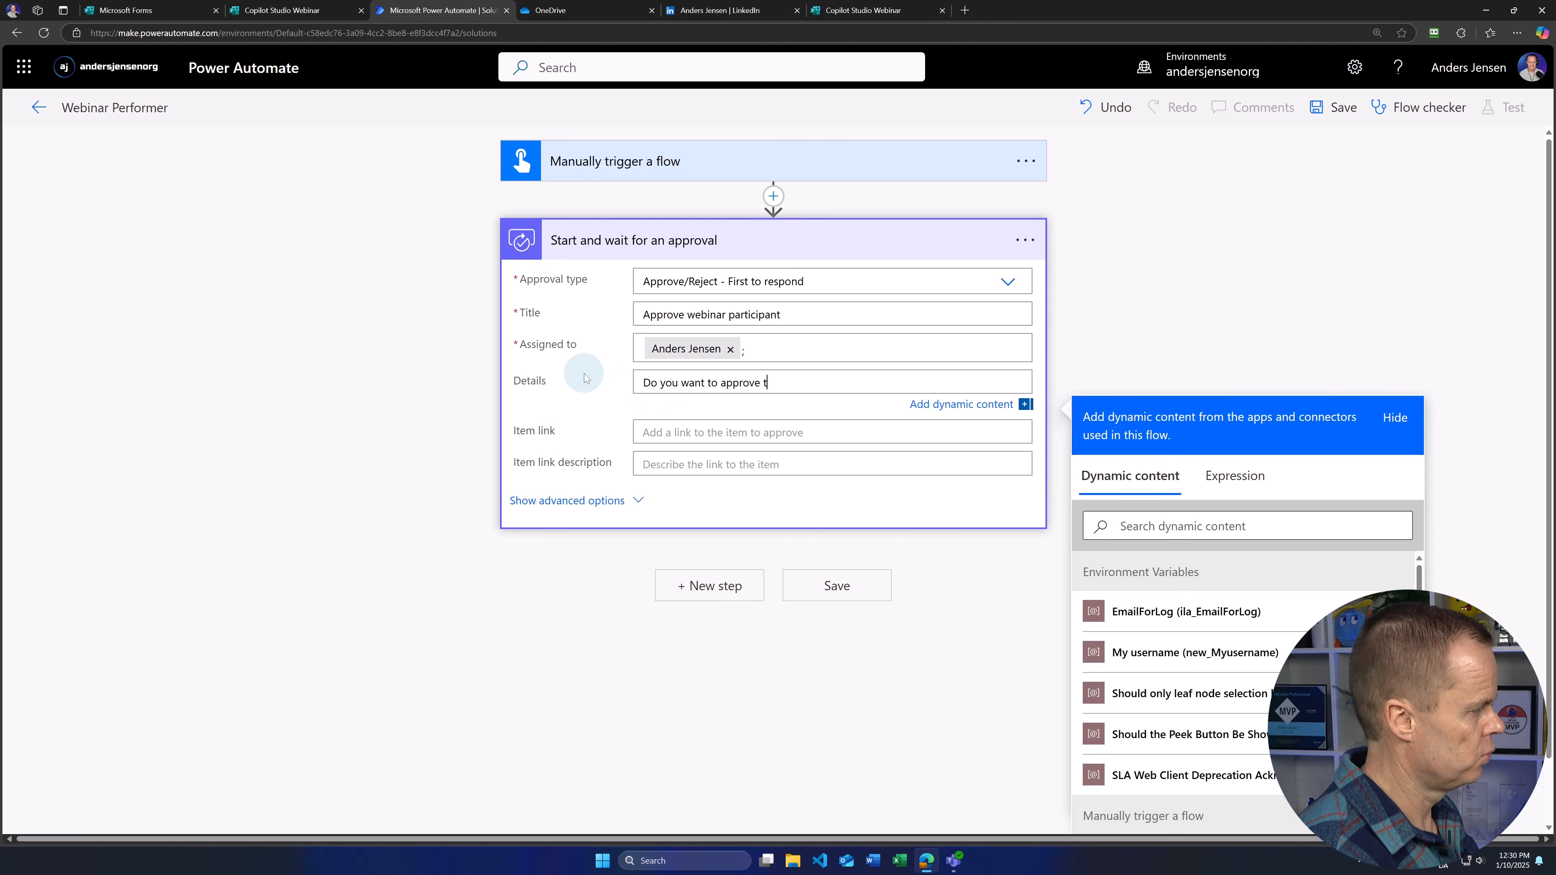
pyautogui.press('BackSpace')
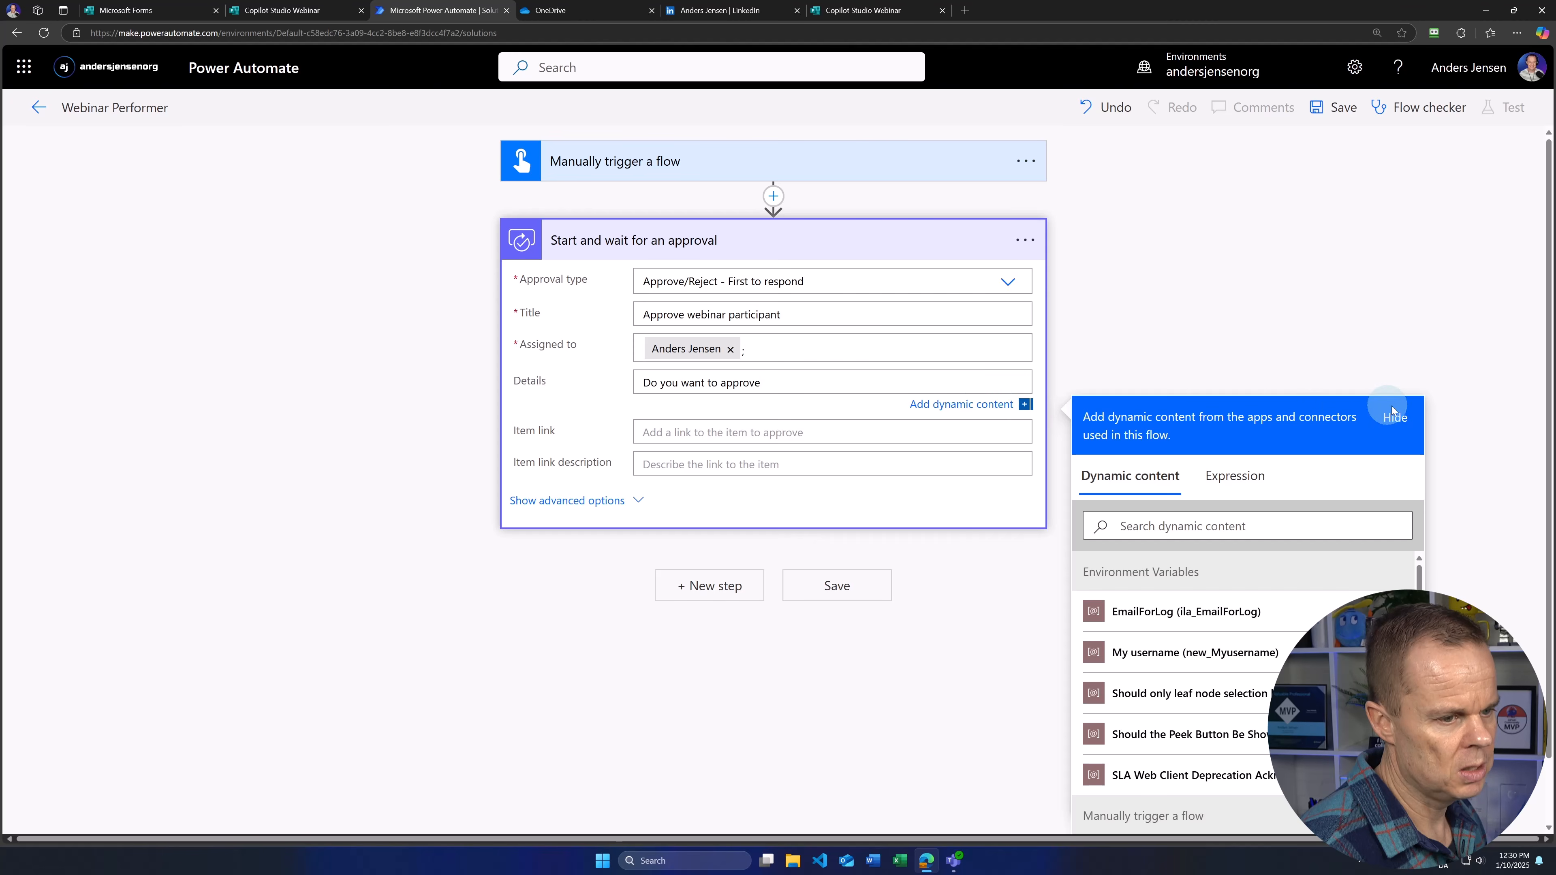
pyautogui.click(1394, 417)
pyautogui.click(1136, 359)
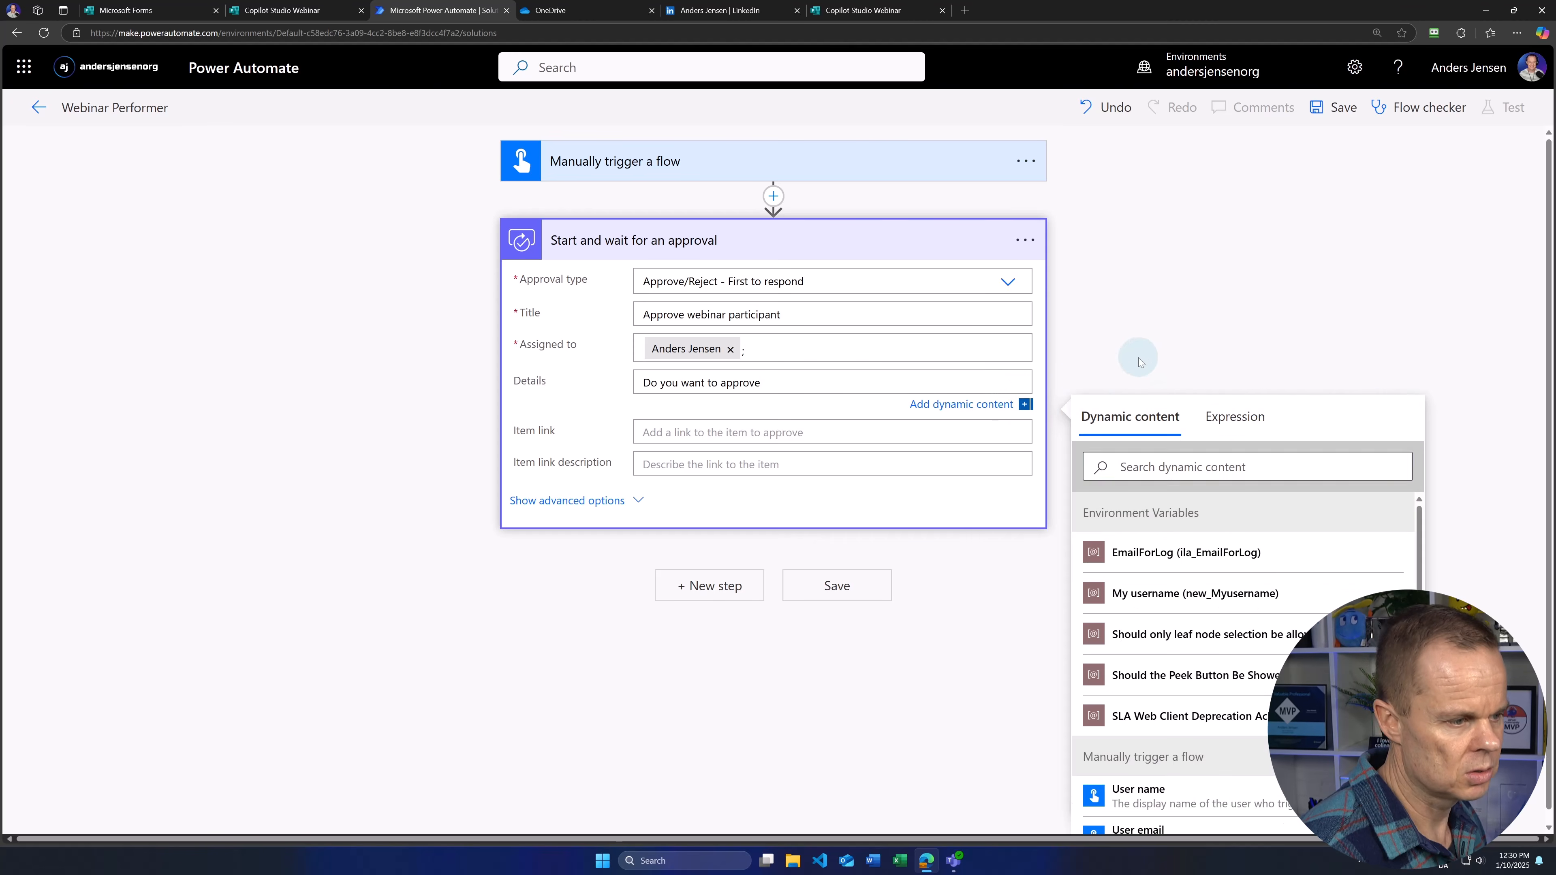
pyautogui.click(899, 382)
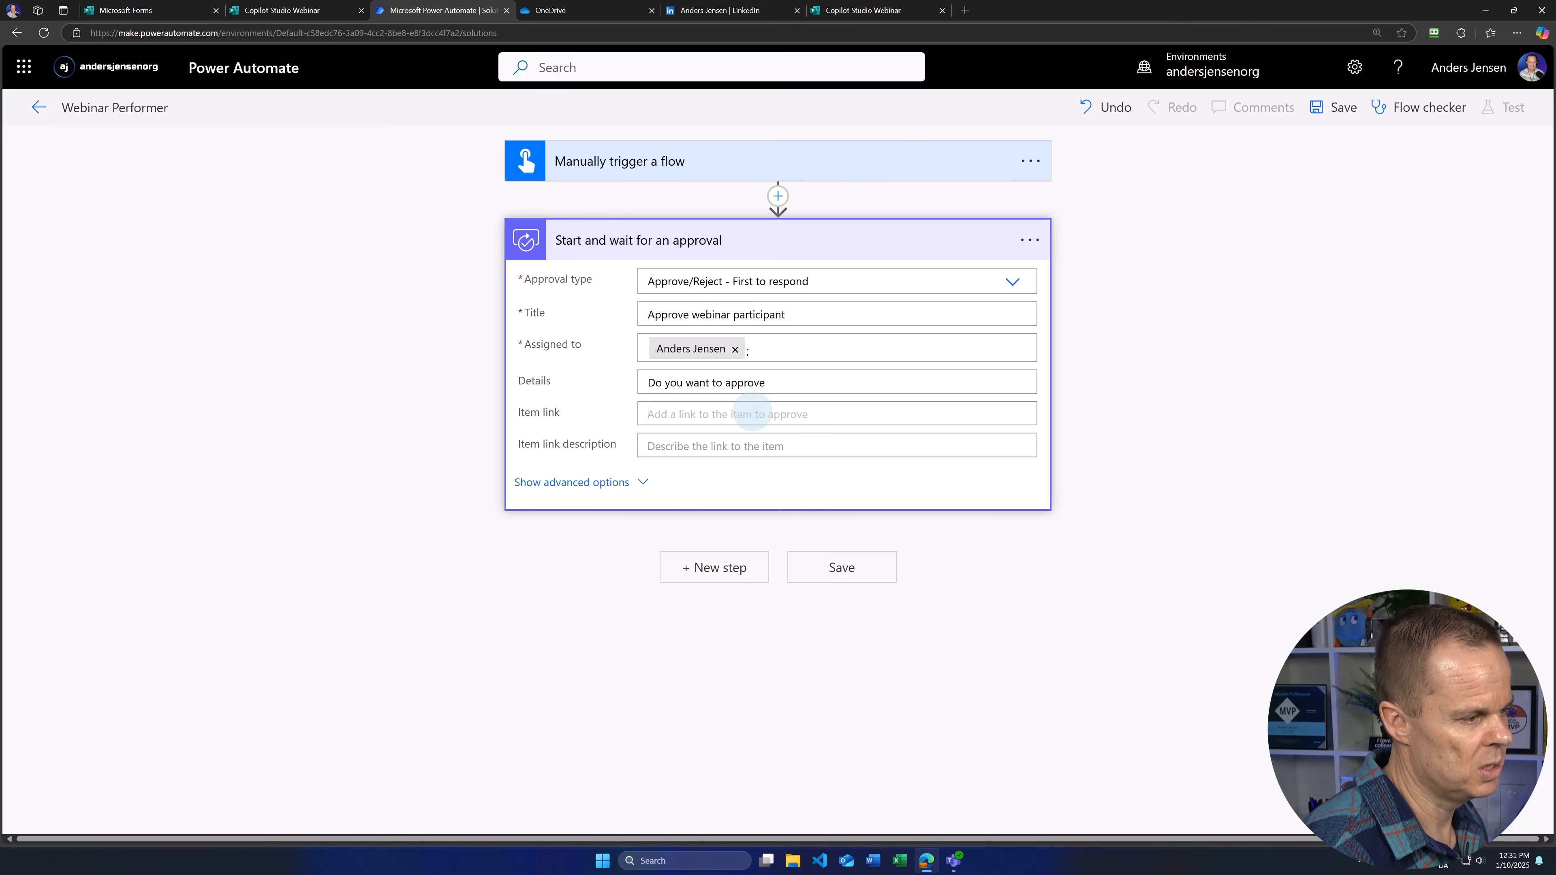
pyautogui.click(762, 414)
pyautogui.click(776, 386)
pyautogui.click(891, 384)
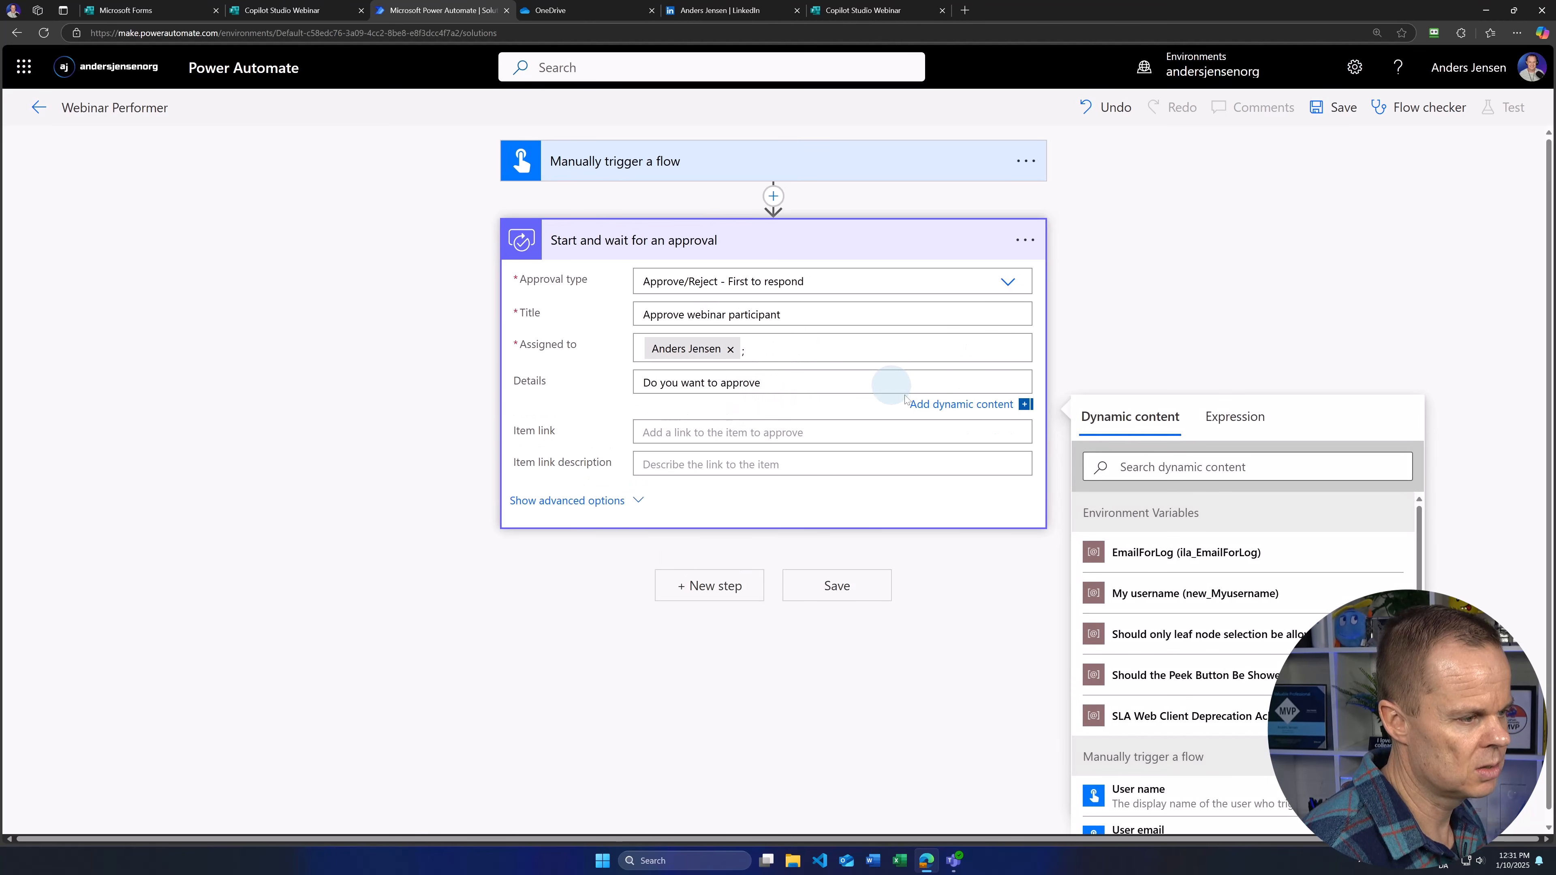
pyautogui.click(965, 406)
pyautogui.click(965, 407)
pyautogui.scroll(-1, 1281, 642)
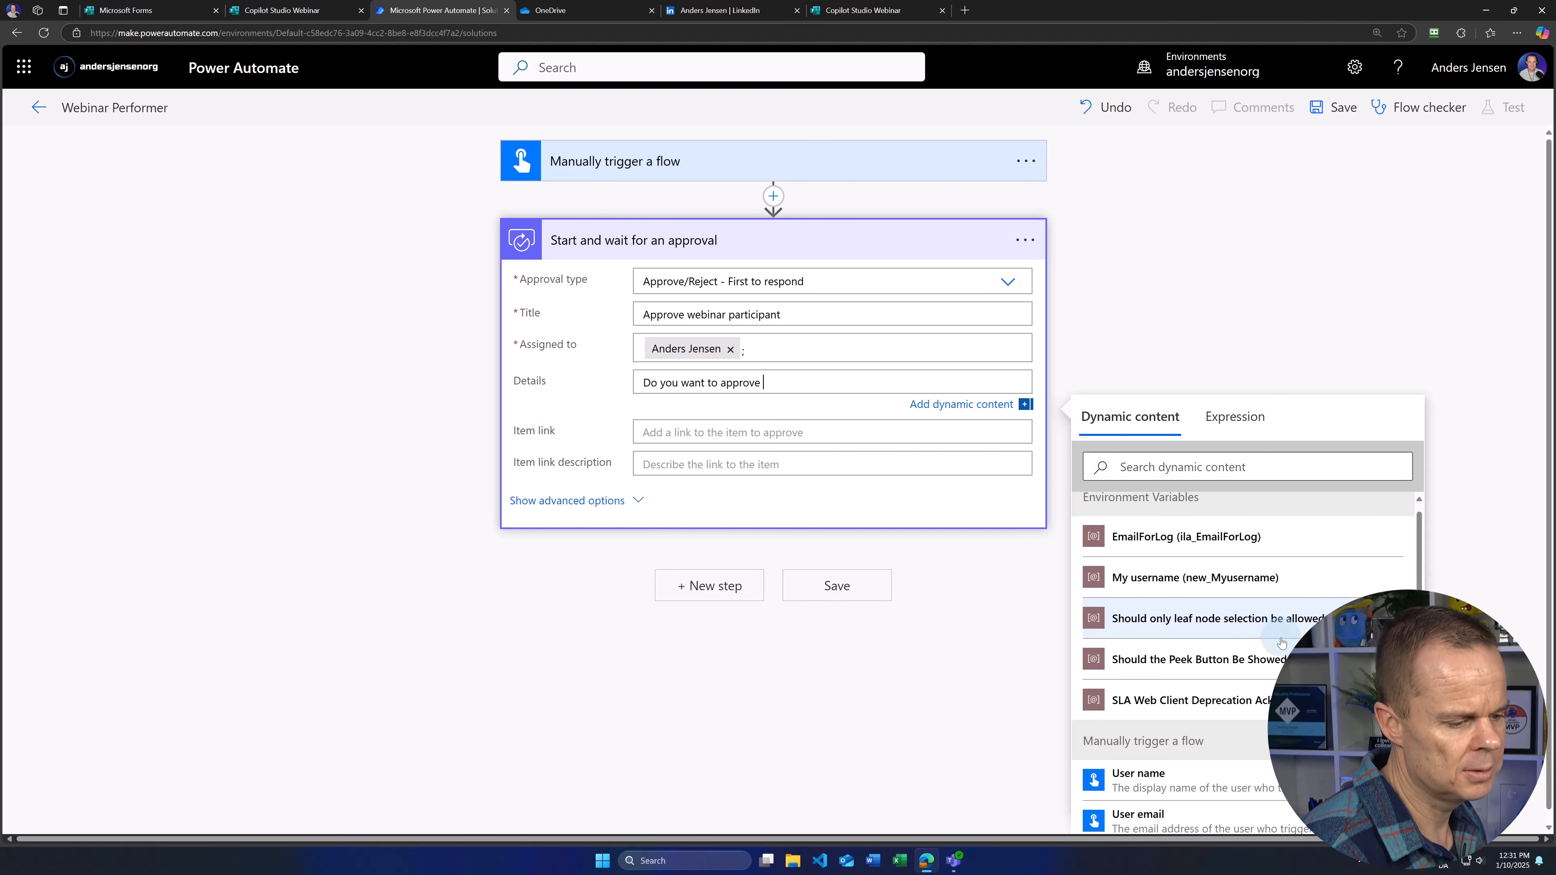
pyautogui.scroll(-4, 1281, 642)
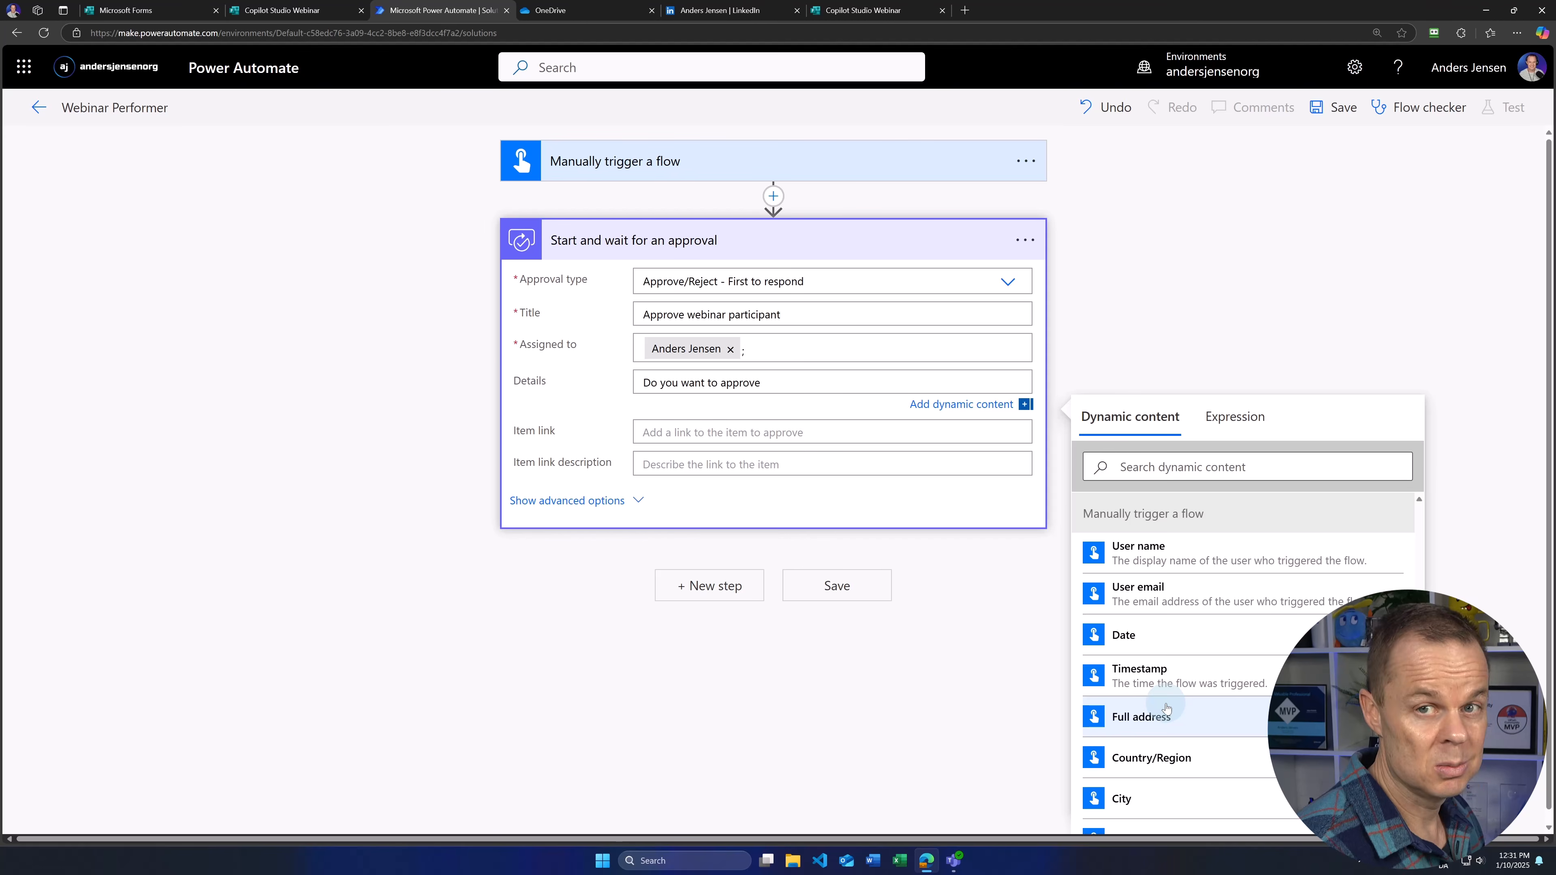
pyautogui.scroll(-4, 1200, 680)
# Step: Add Name, 'with the email' Email, 'for the' Webinar 'webinar?' to Details and save
pyautogui.click(1195, 668)
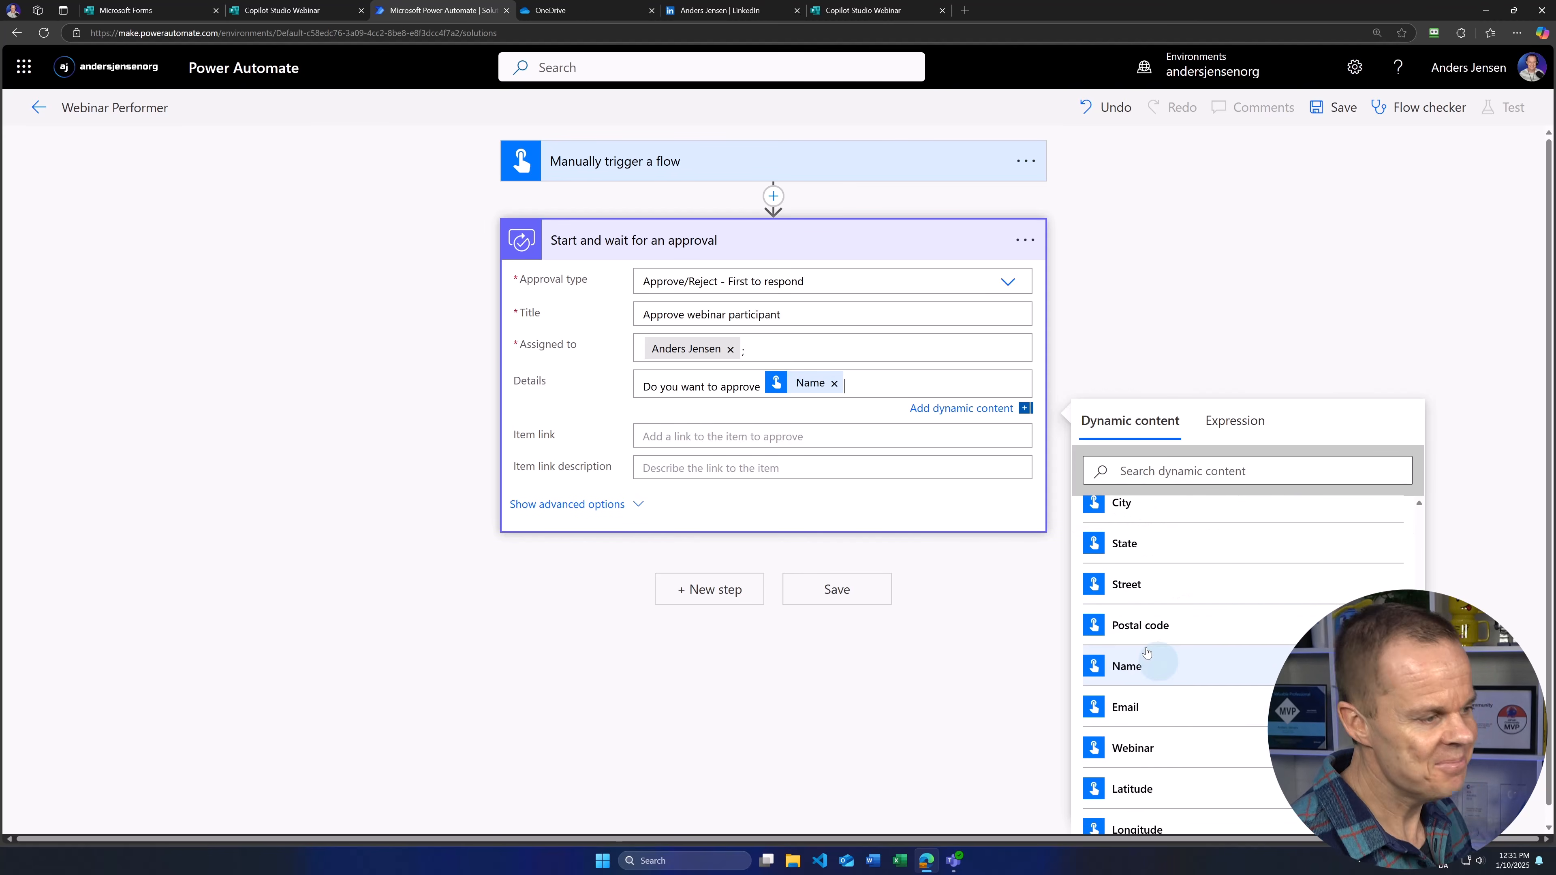
pyautogui.write('with the')
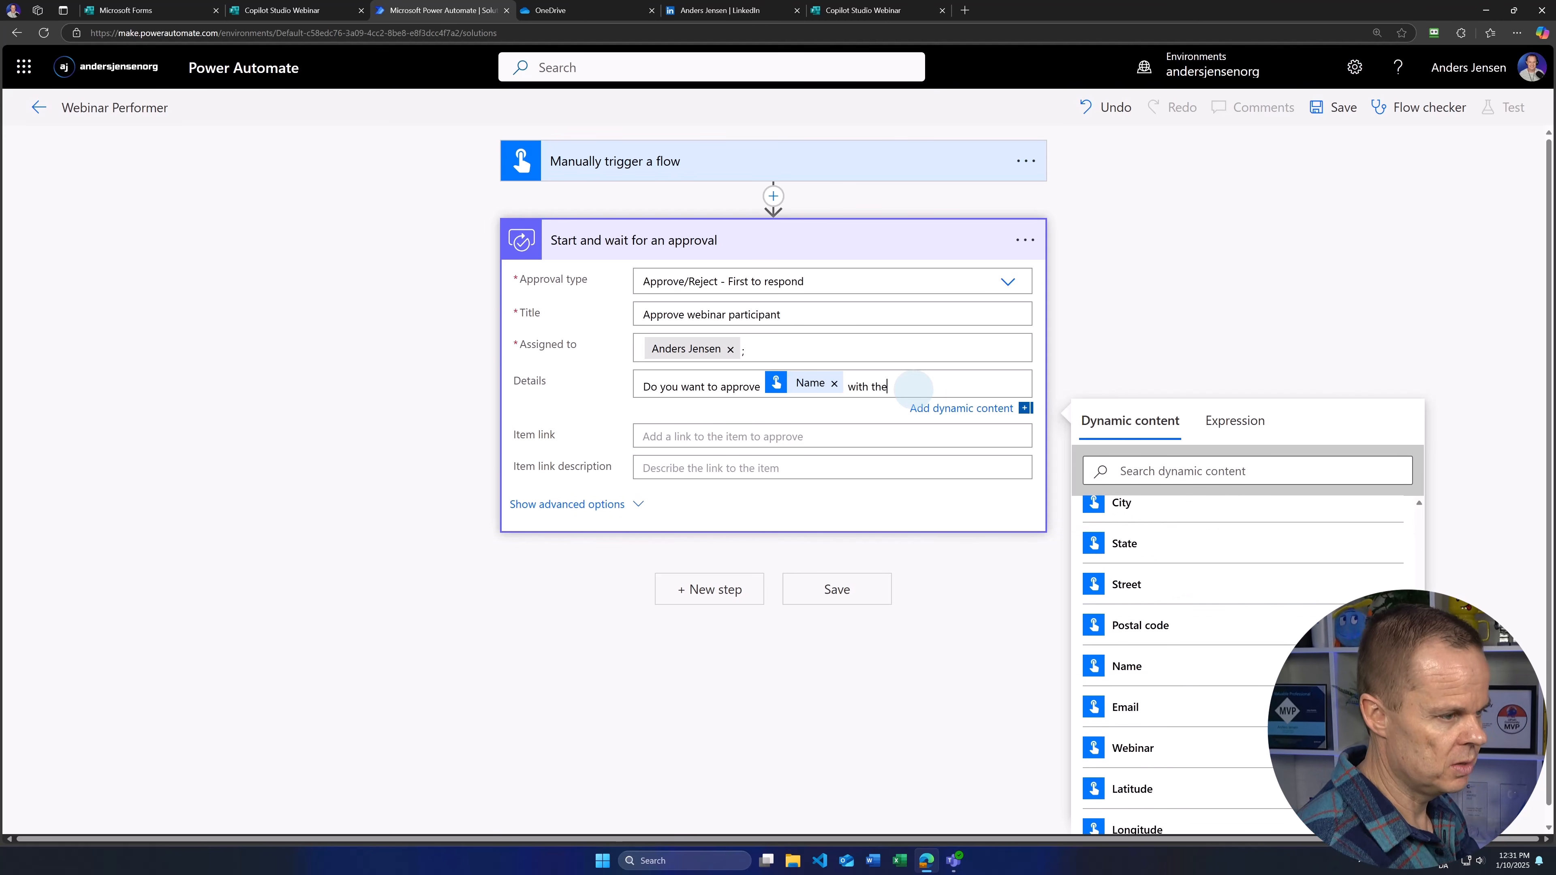
pyautogui.write(' email')
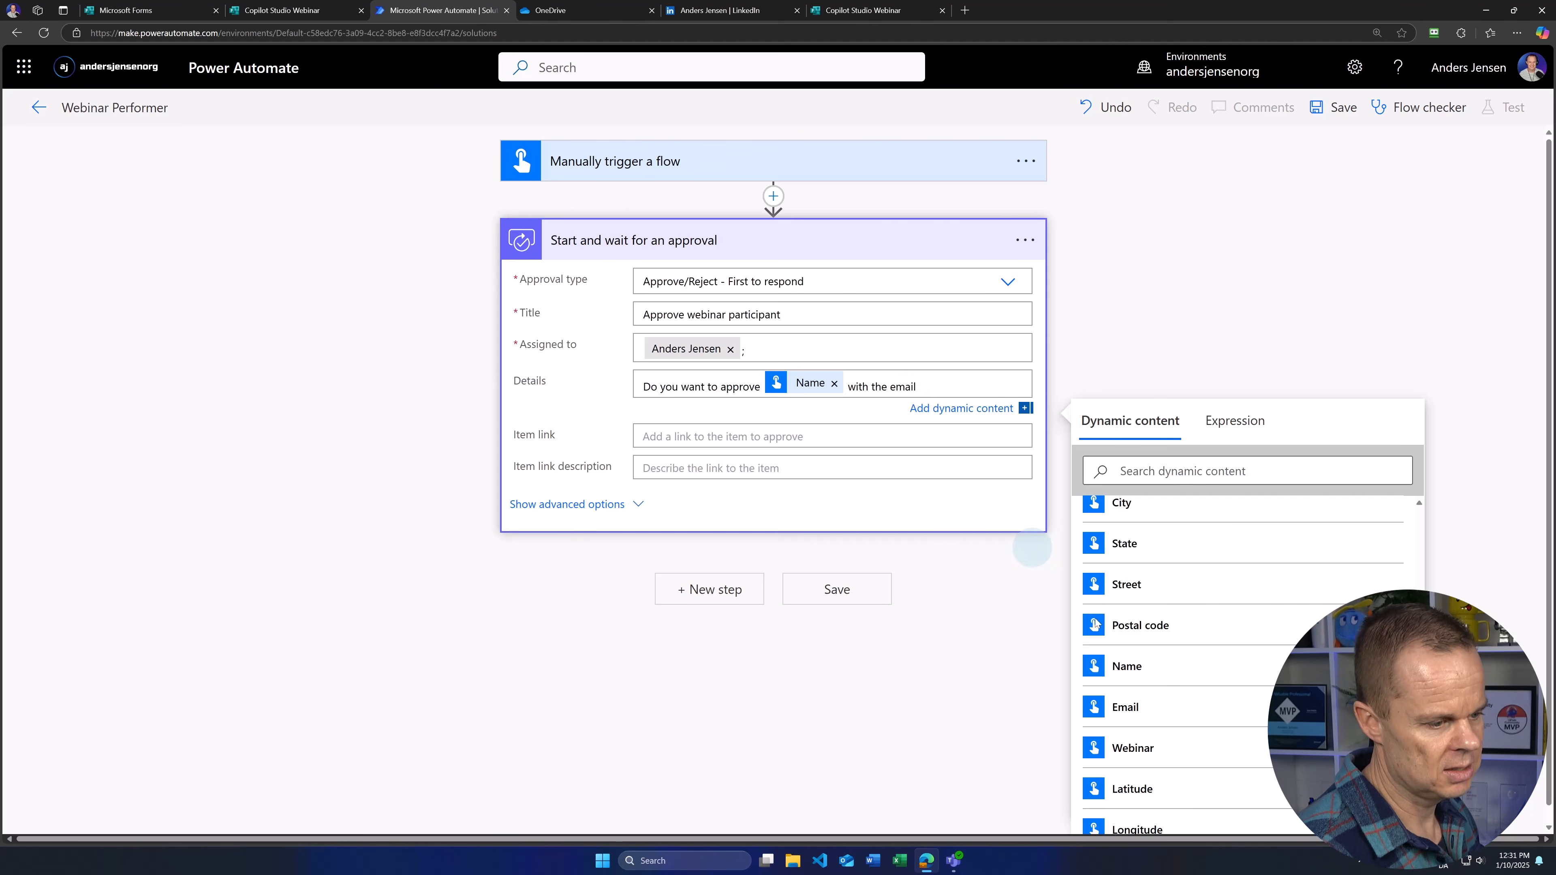
pyautogui.click(1152, 712)
pyautogui.write('for the')
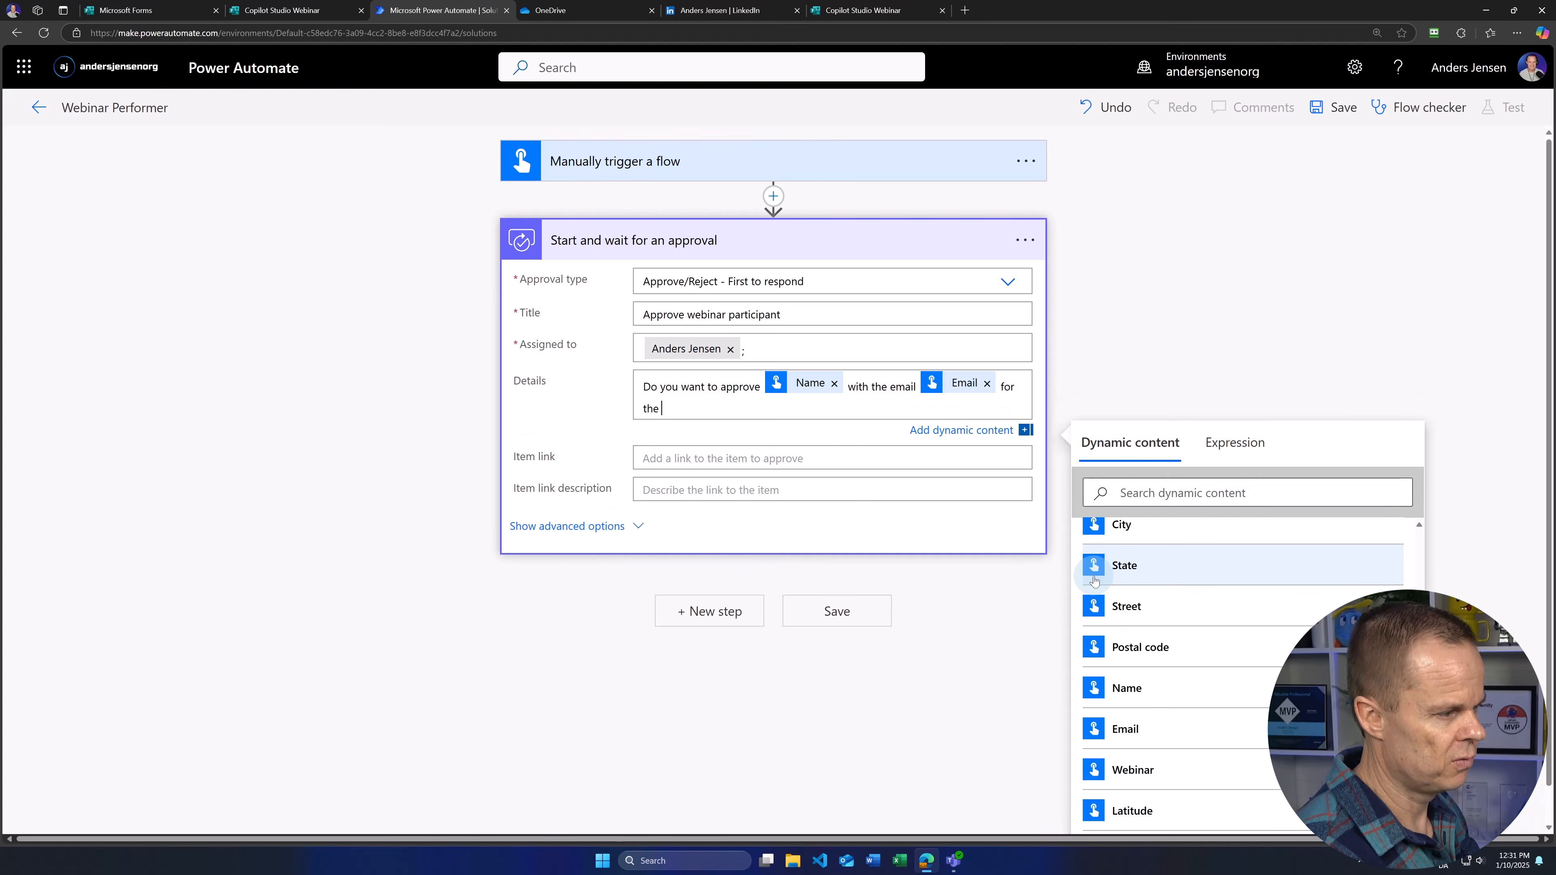
pyautogui.click(1139, 766)
pyautogui.write('webinar?')
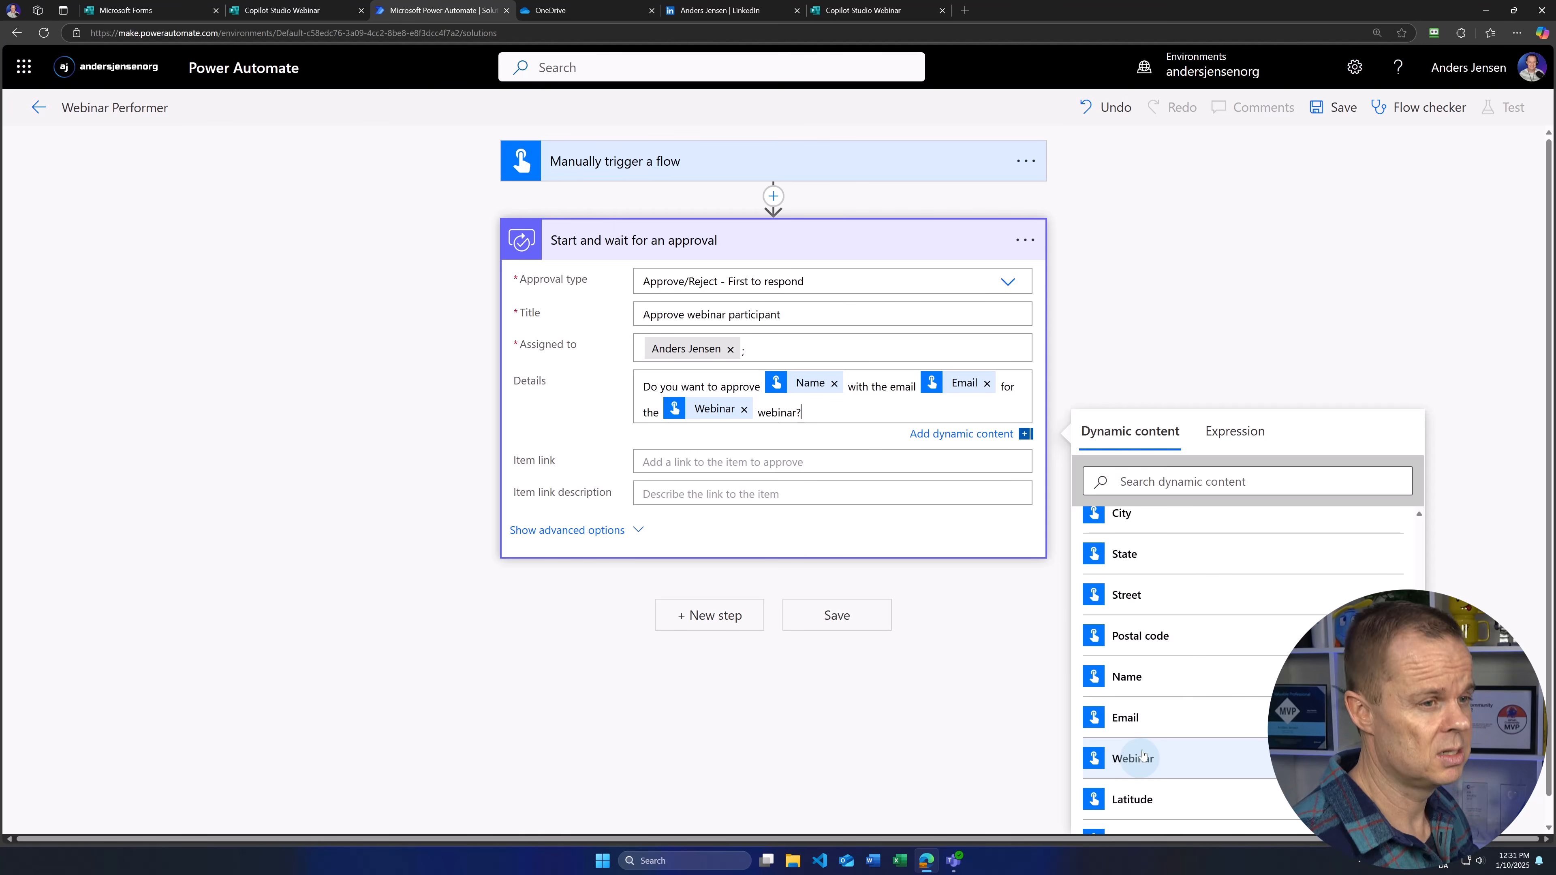
pyautogui.click(1343, 110)
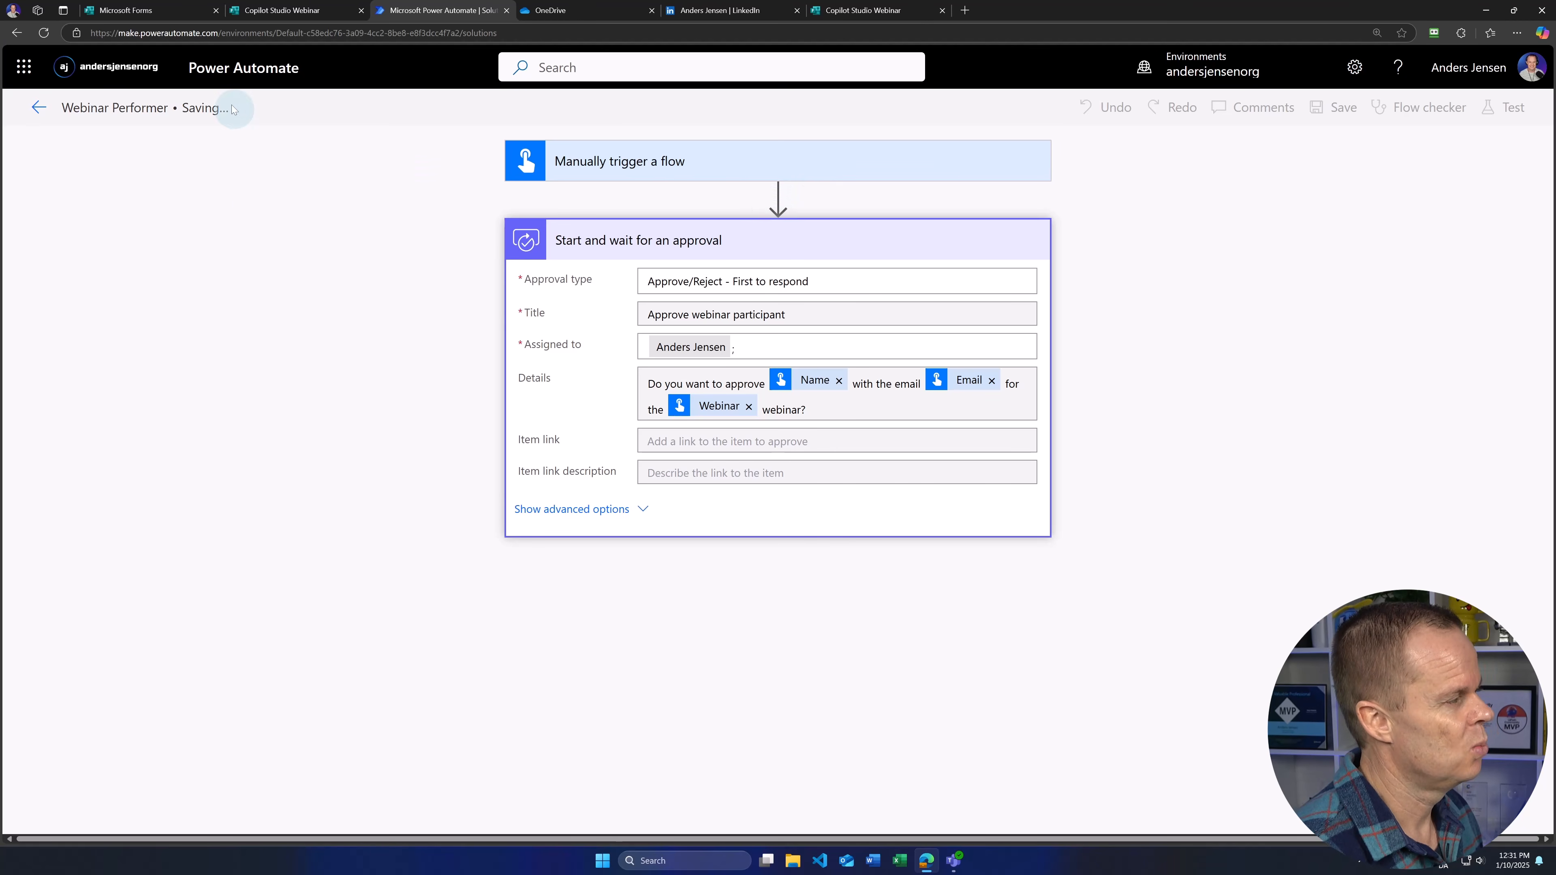
# Step: Reopen Webinar Performer from the Webinar Registrations solution for editing and show the trigger's Name, Email, Webinar inputs
pyautogui.click(39, 109)
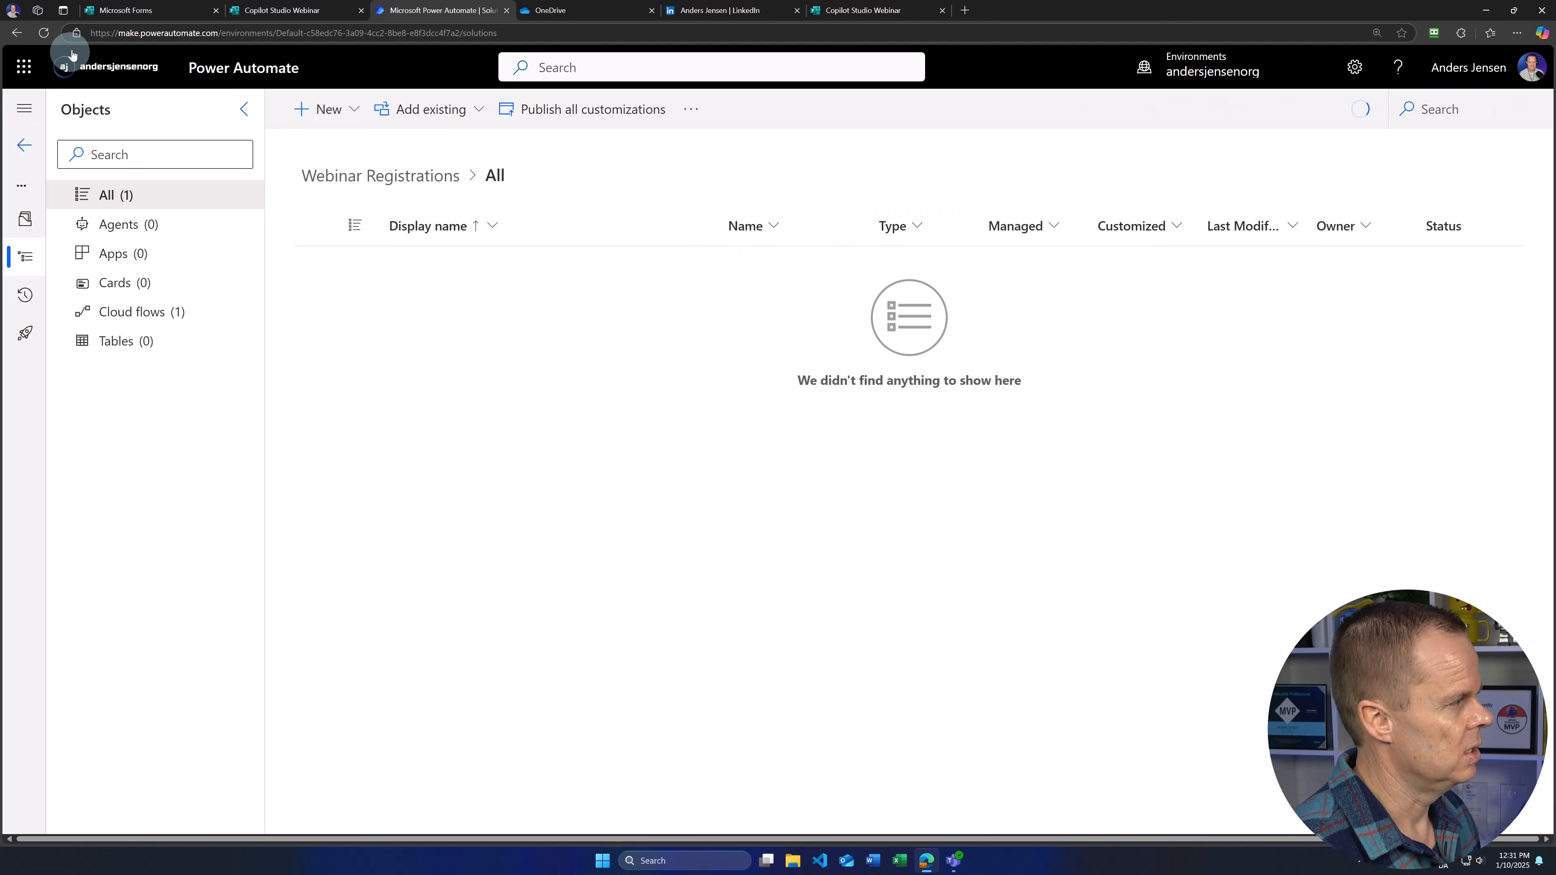
pyautogui.click(473, 264)
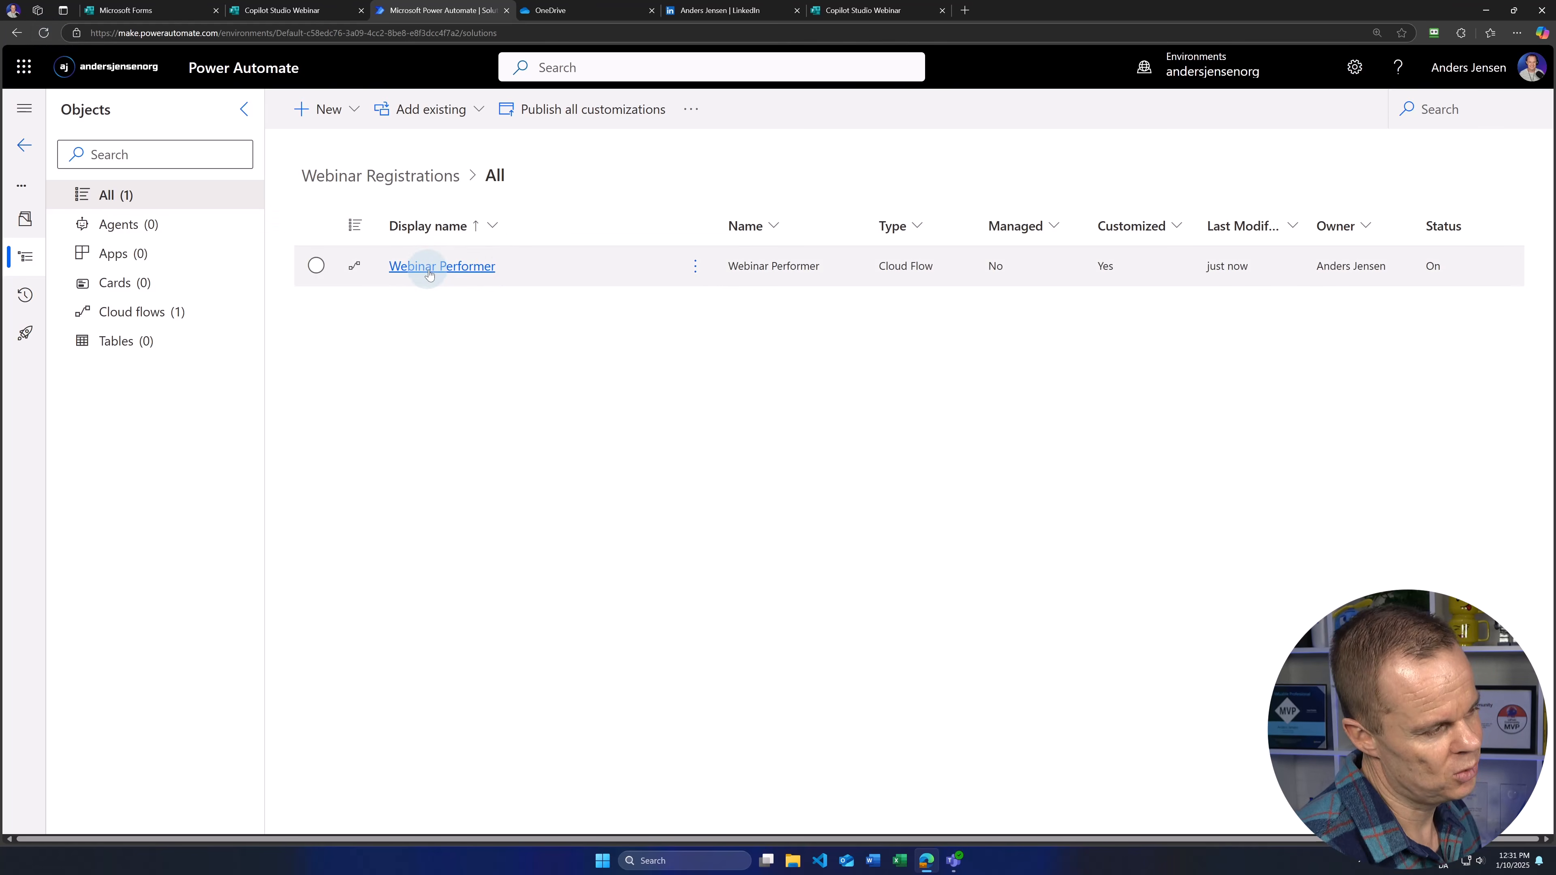
pyautogui.click(461, 268)
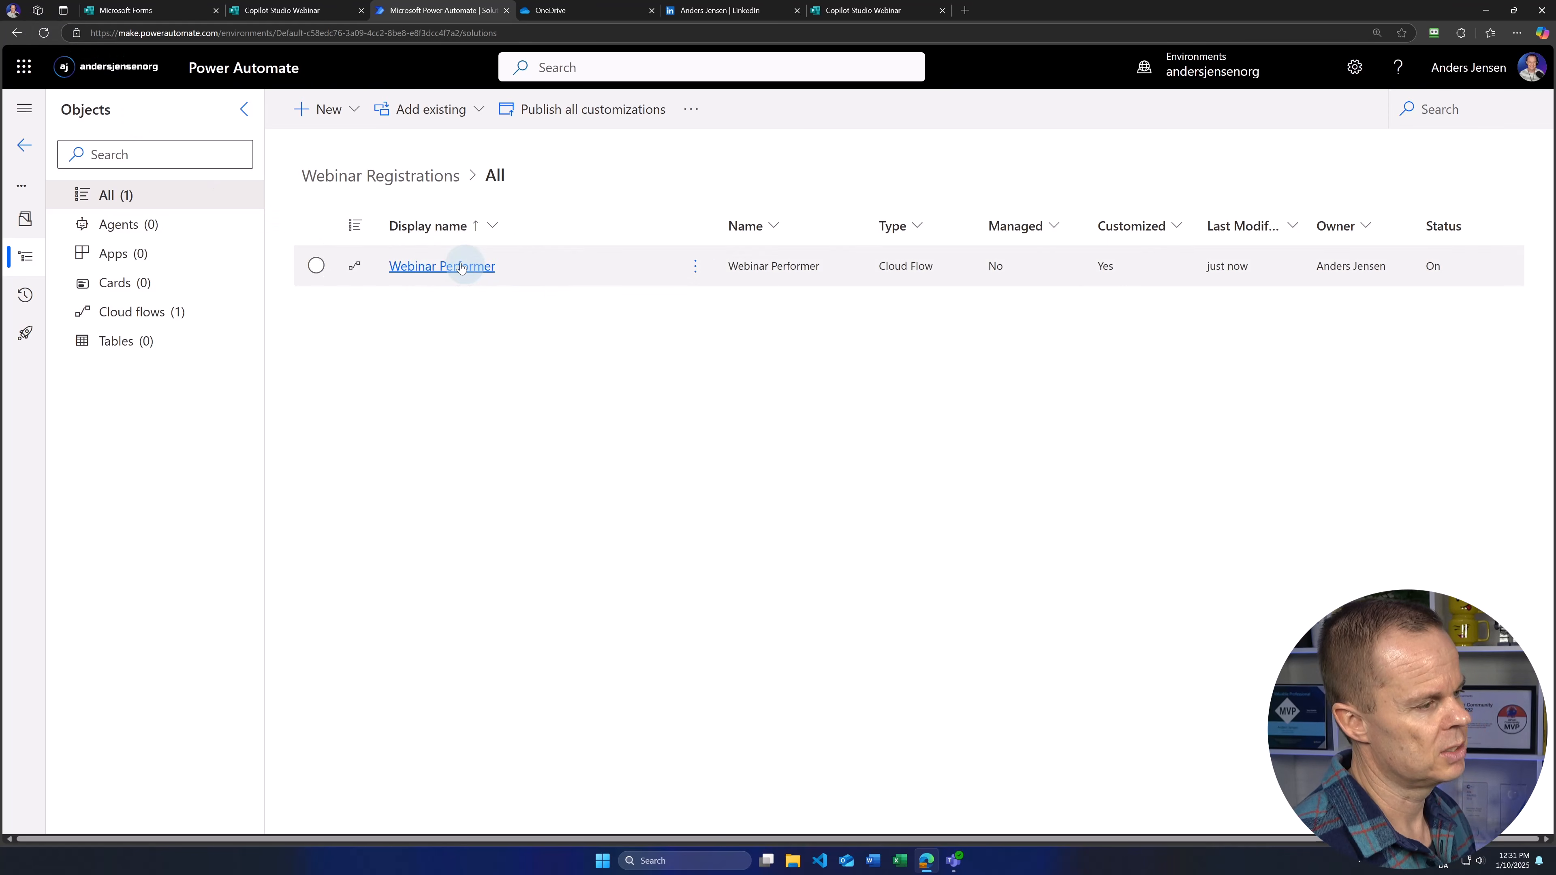
pyautogui.click(430, 266)
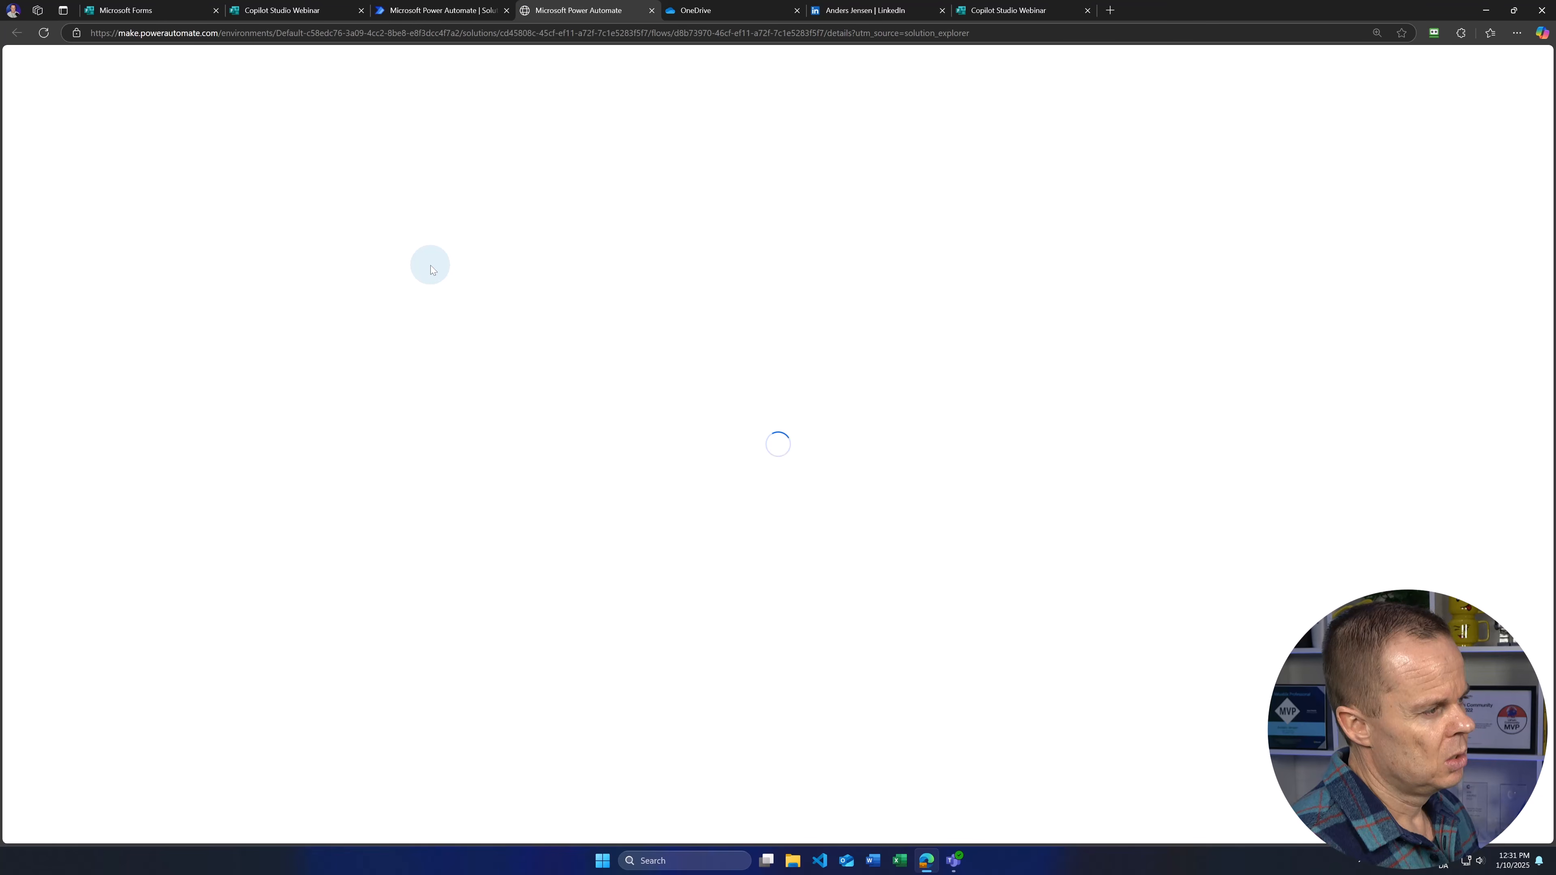
pyautogui.click(288, 114)
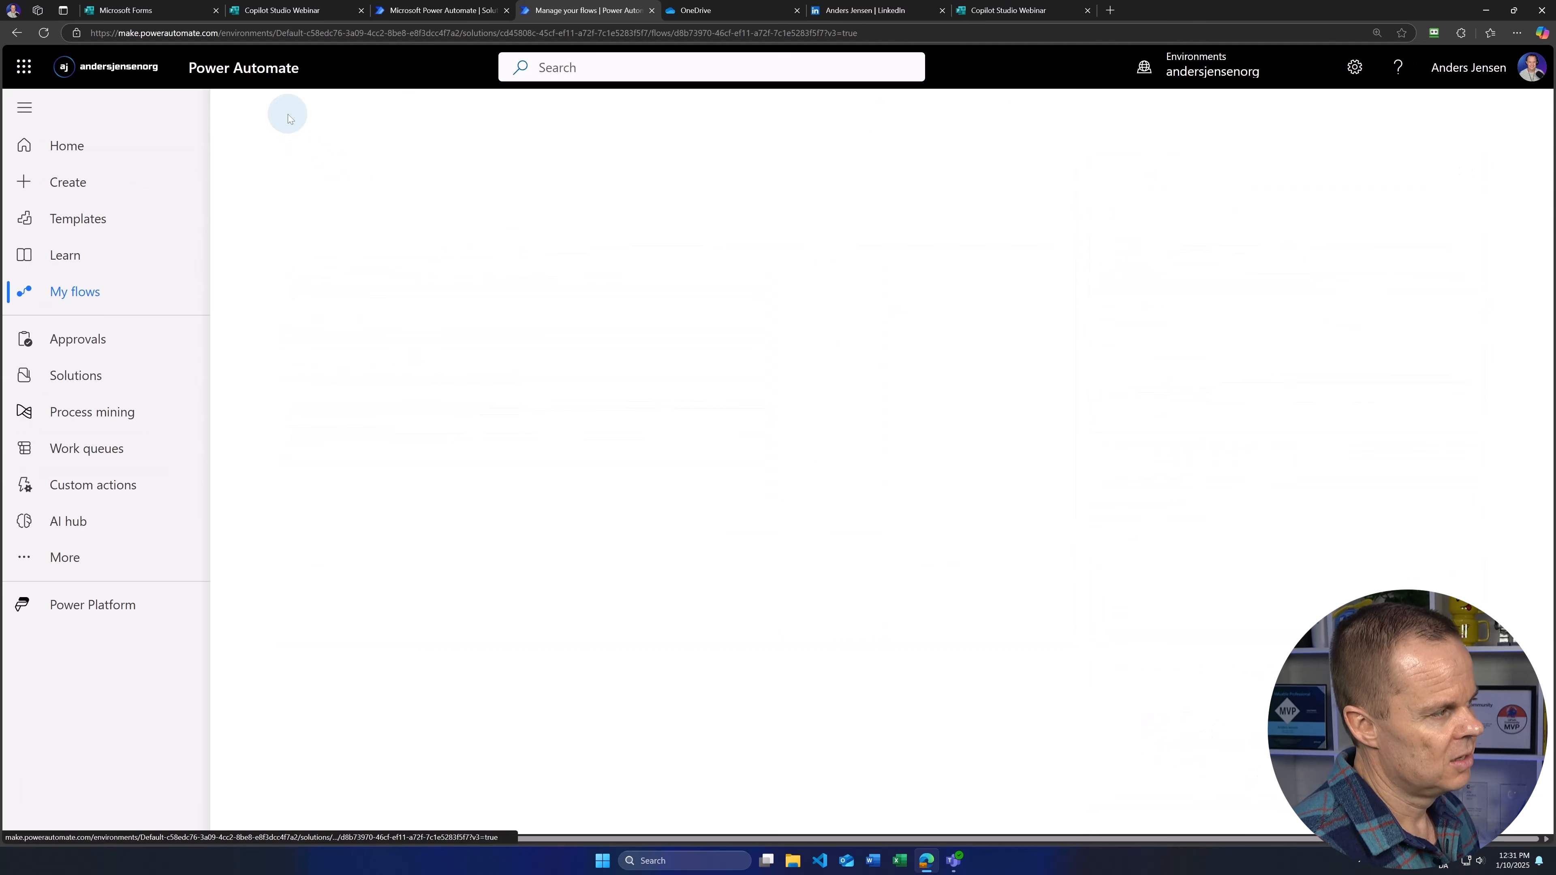
pyautogui.click(470, 425)
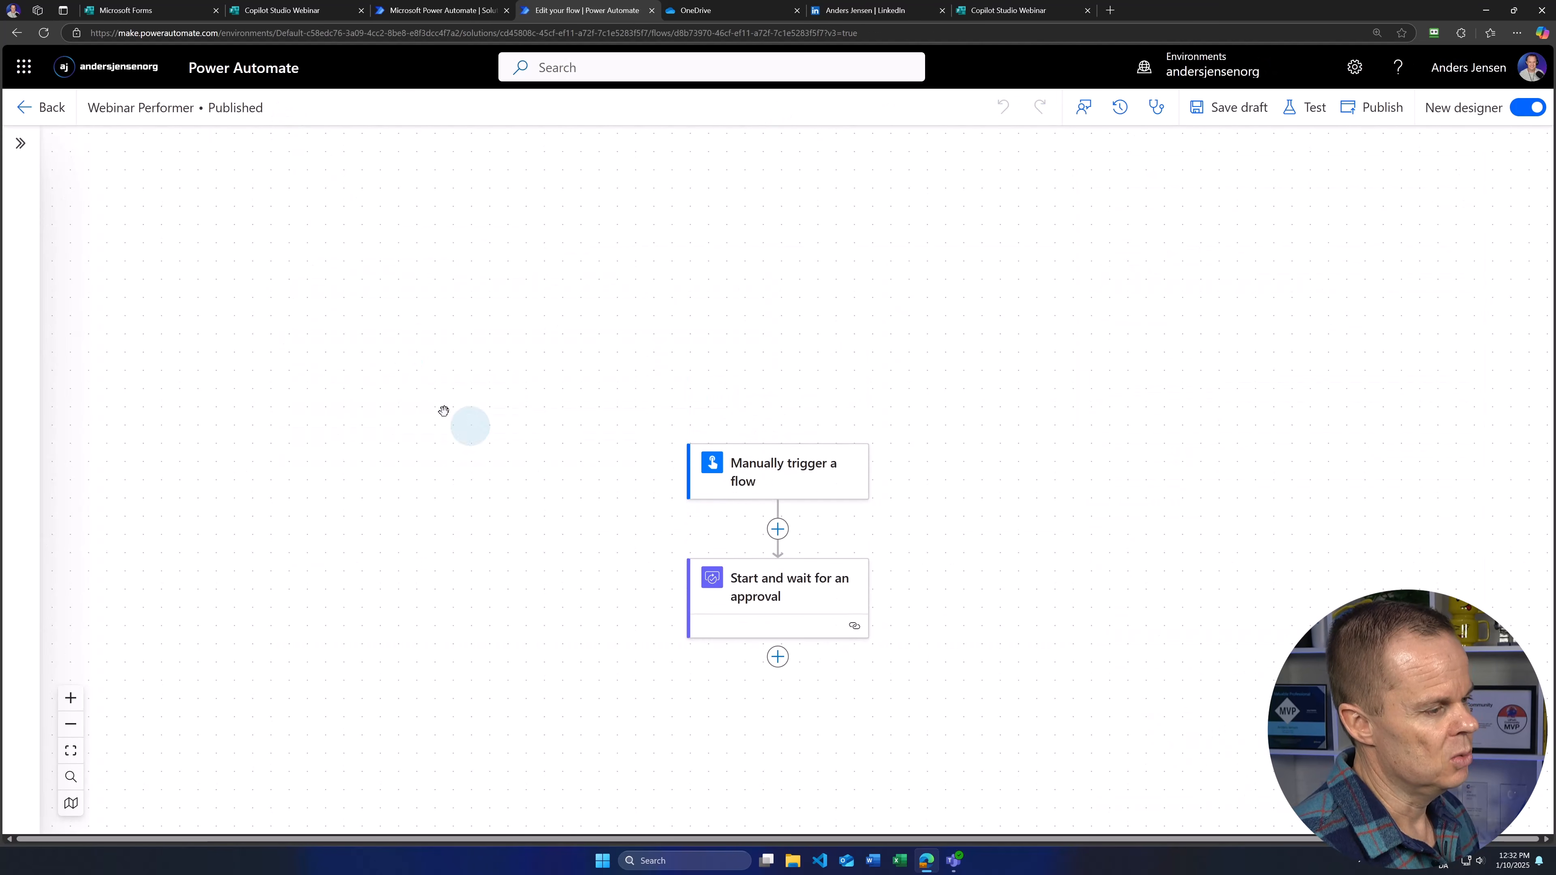
pyautogui.moveTo(971, 714); pyautogui.dragTo(1014, 487)
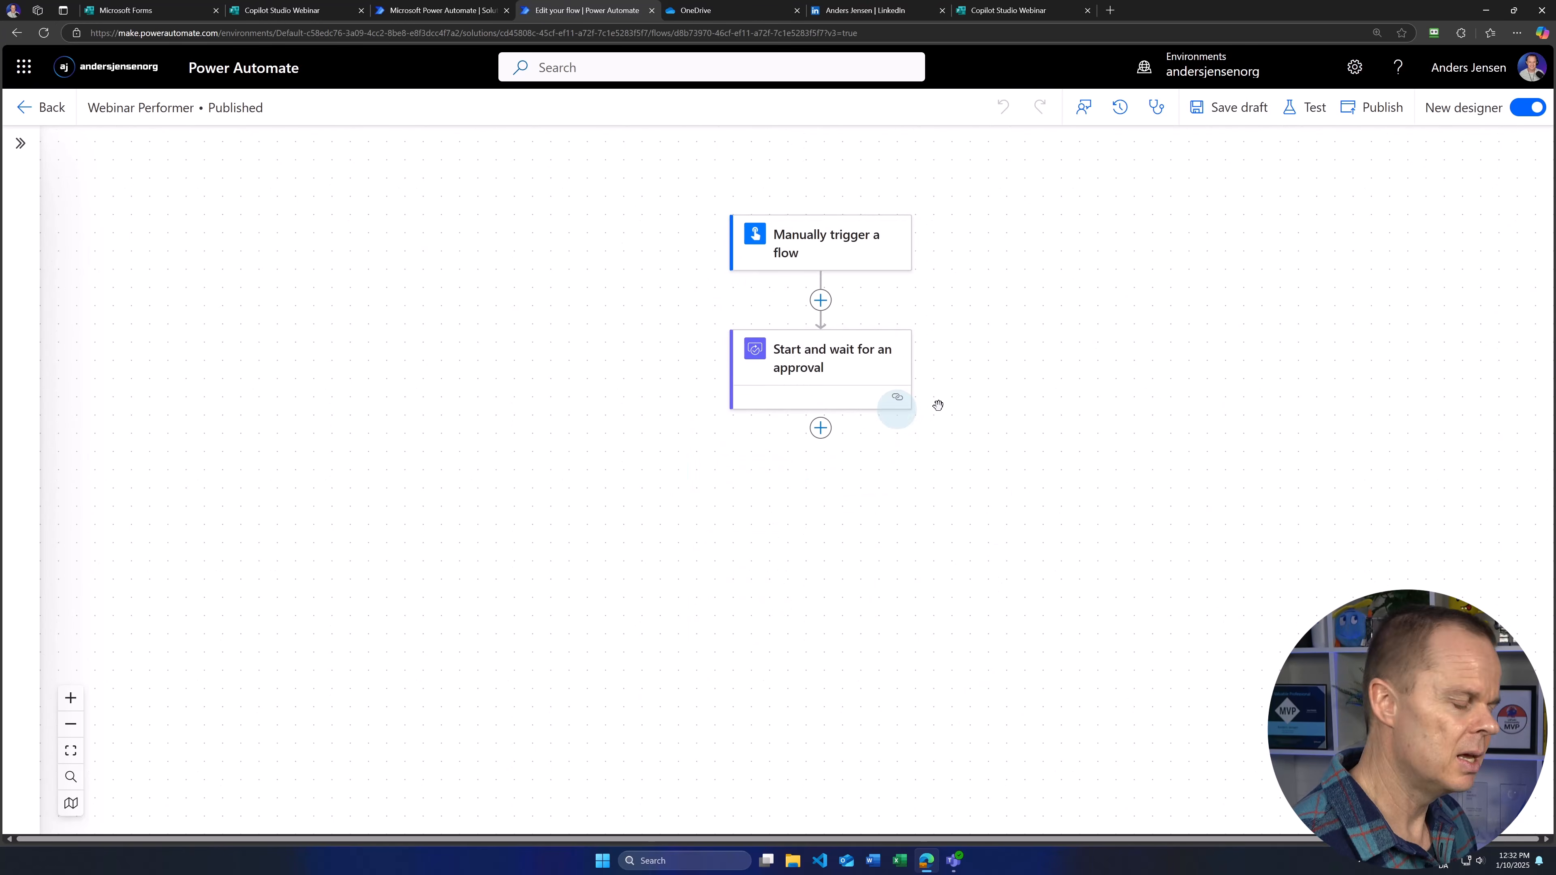
pyautogui.click(809, 247)
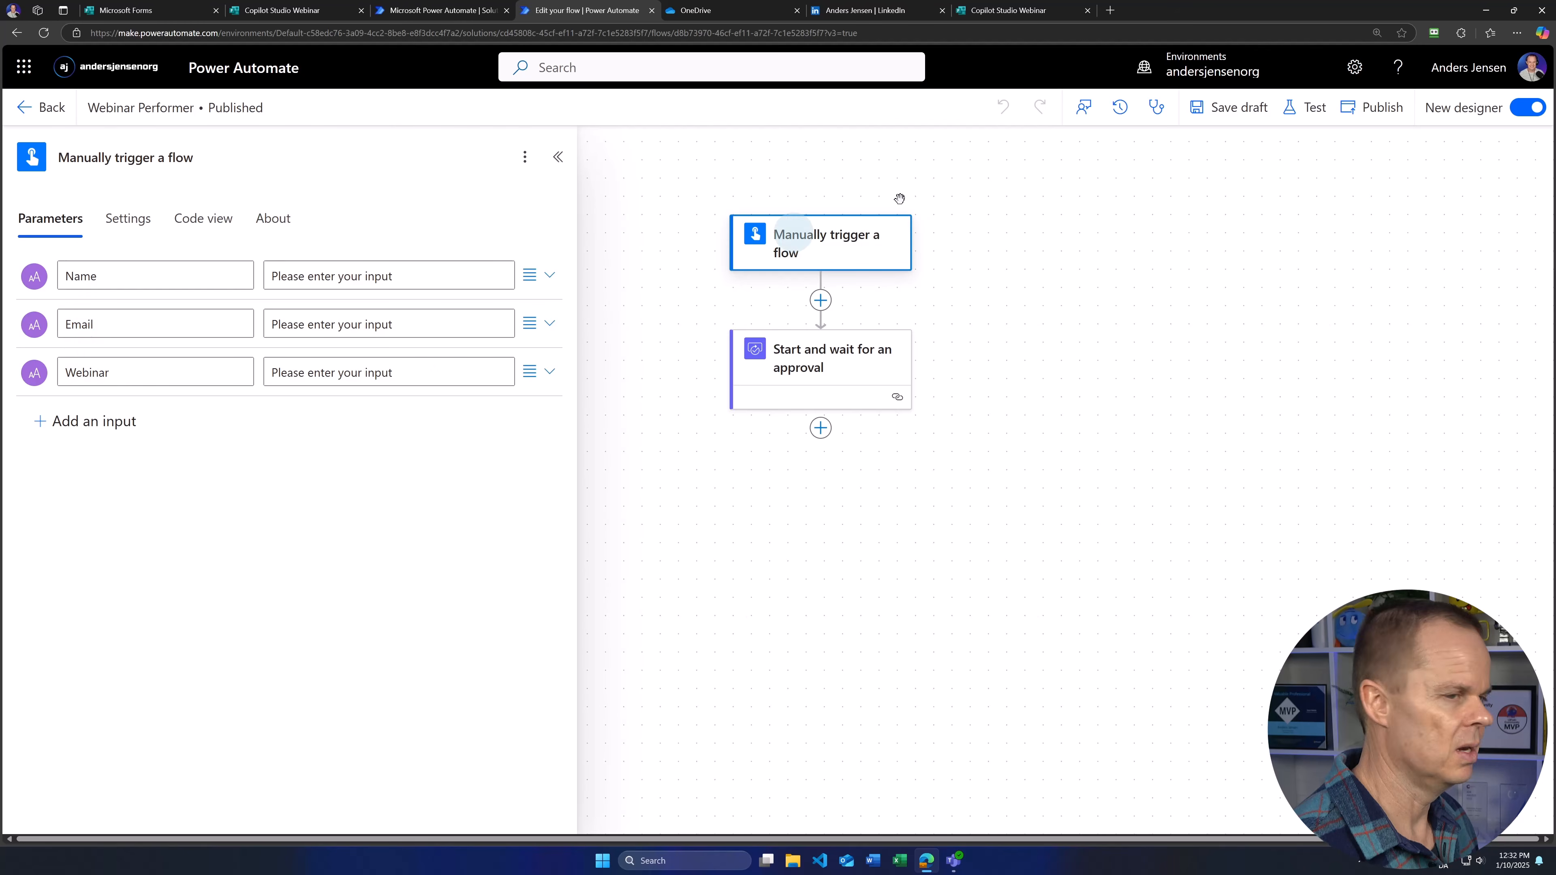
# Step: Run a manual test with a participant's name, e-mail address and the Copilot Studio webinar
pyautogui.click(1304, 107)
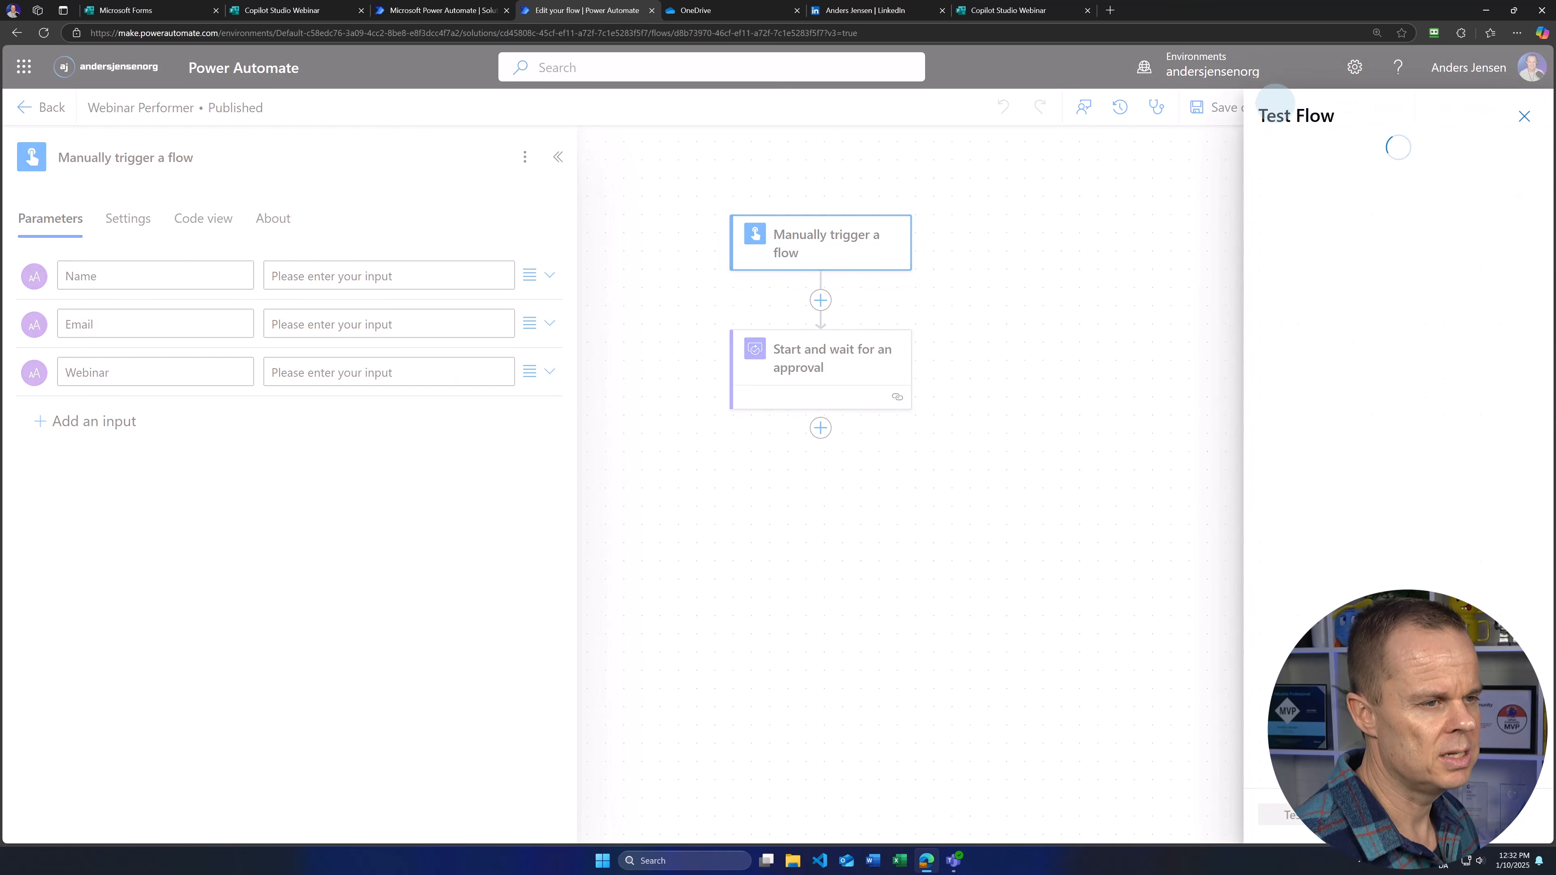
pyautogui.click(1272, 154)
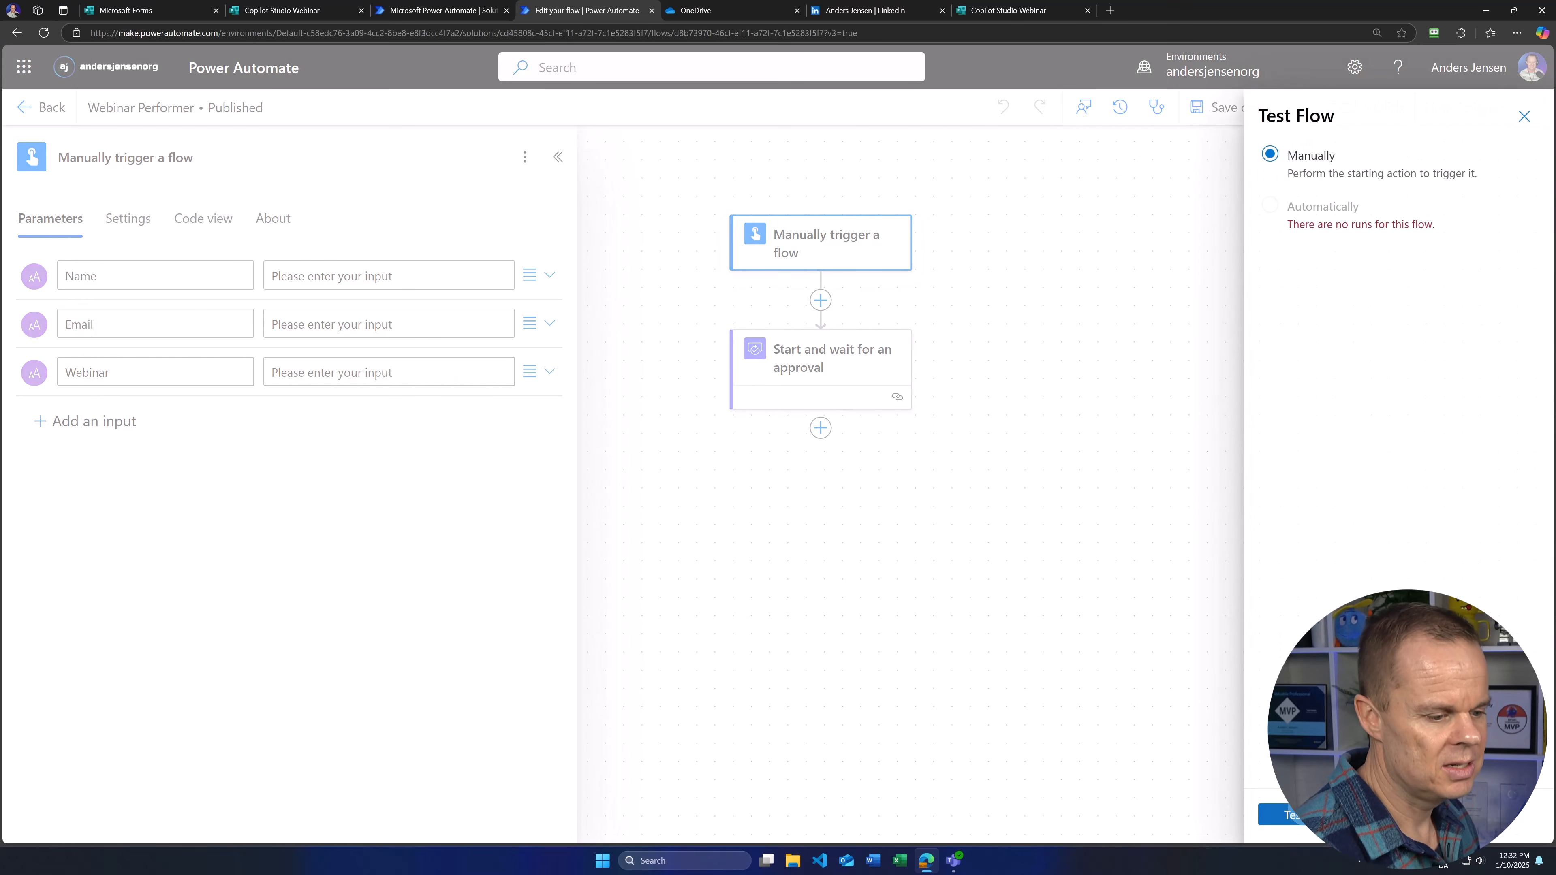
pyautogui.click(1287, 814)
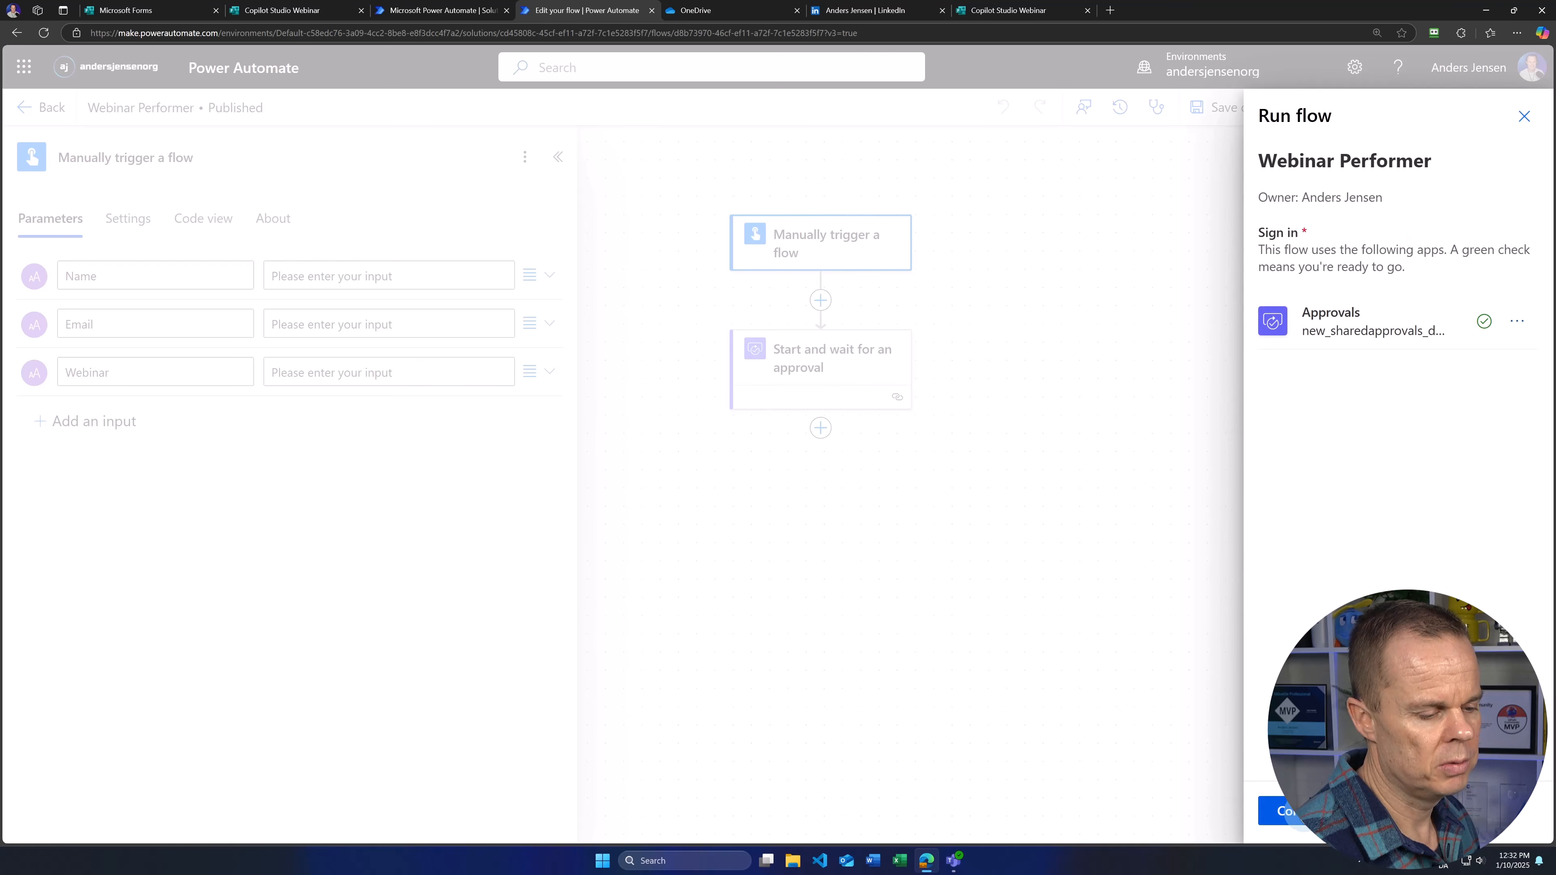
pyautogui.click(1283, 811)
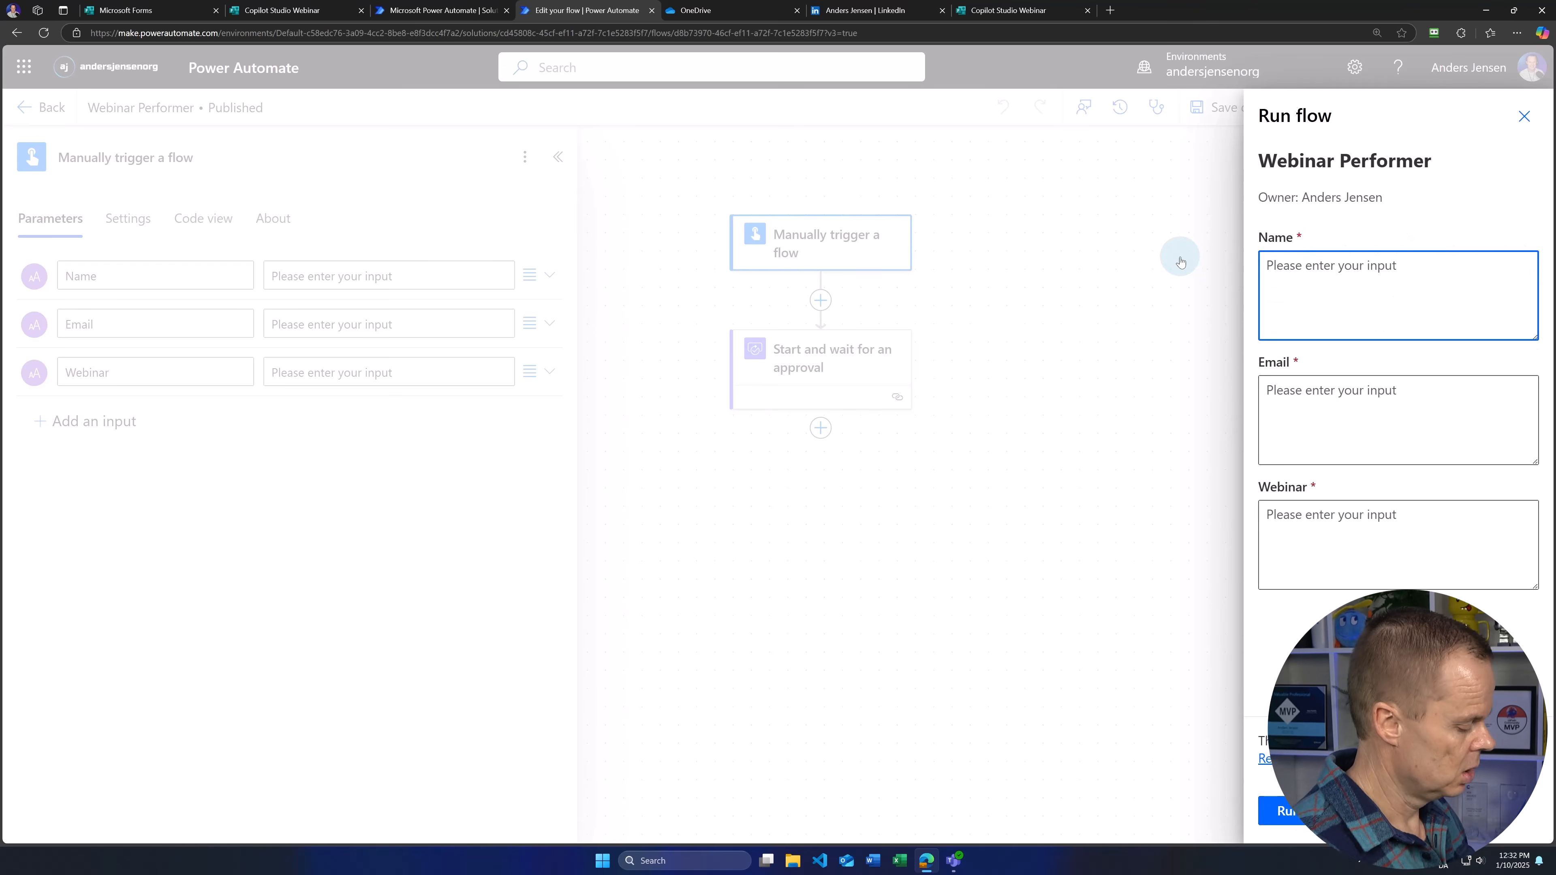
pyautogui.write('Stine')
pyautogui.press('Tab')
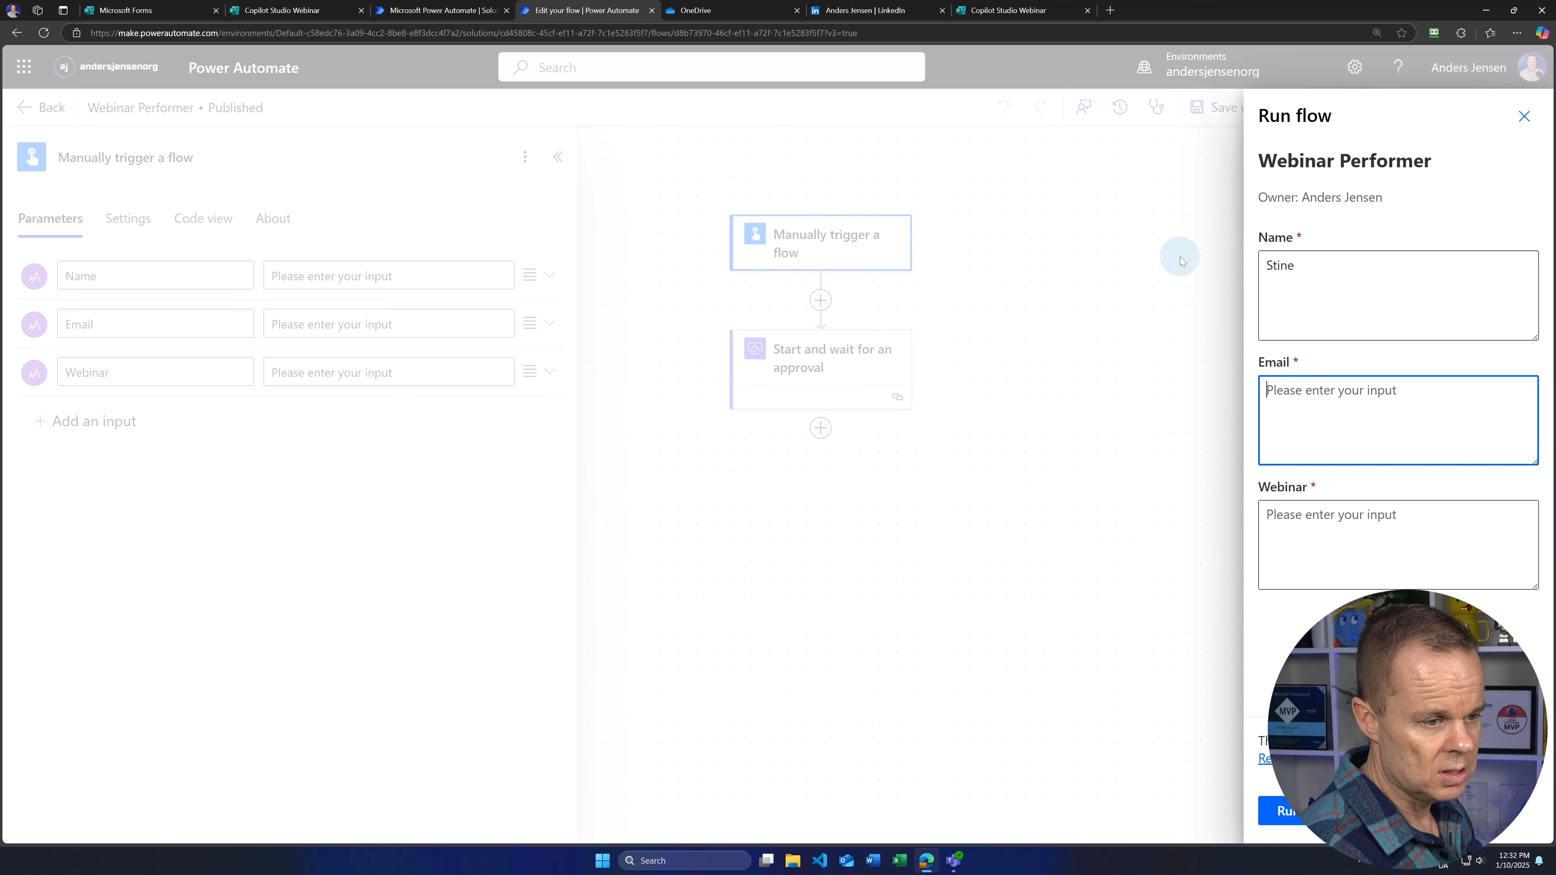
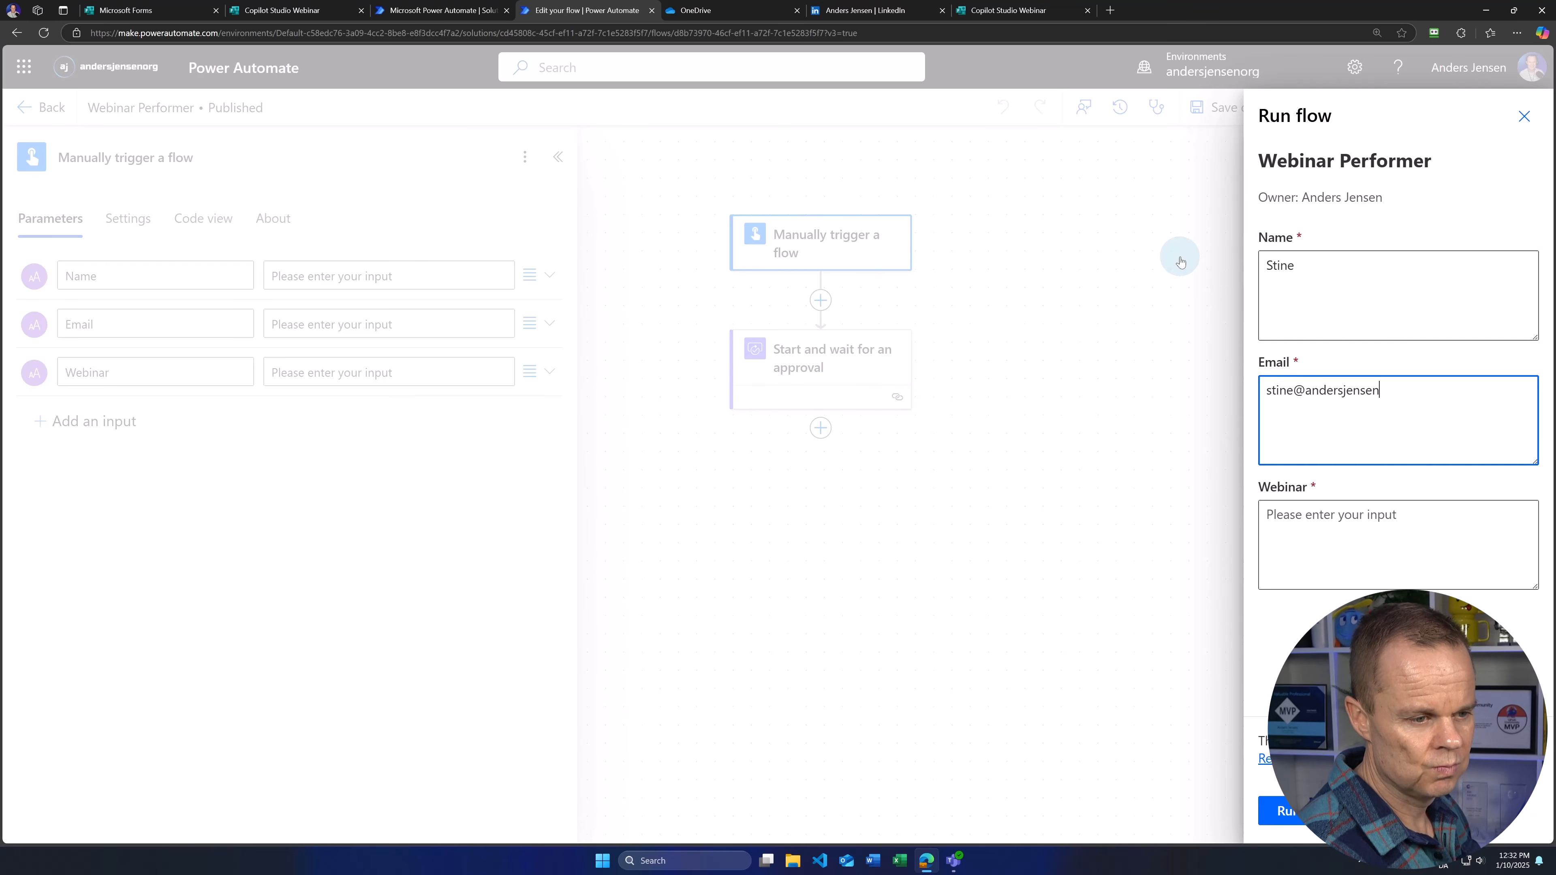
pyautogui.click(1298, 515)
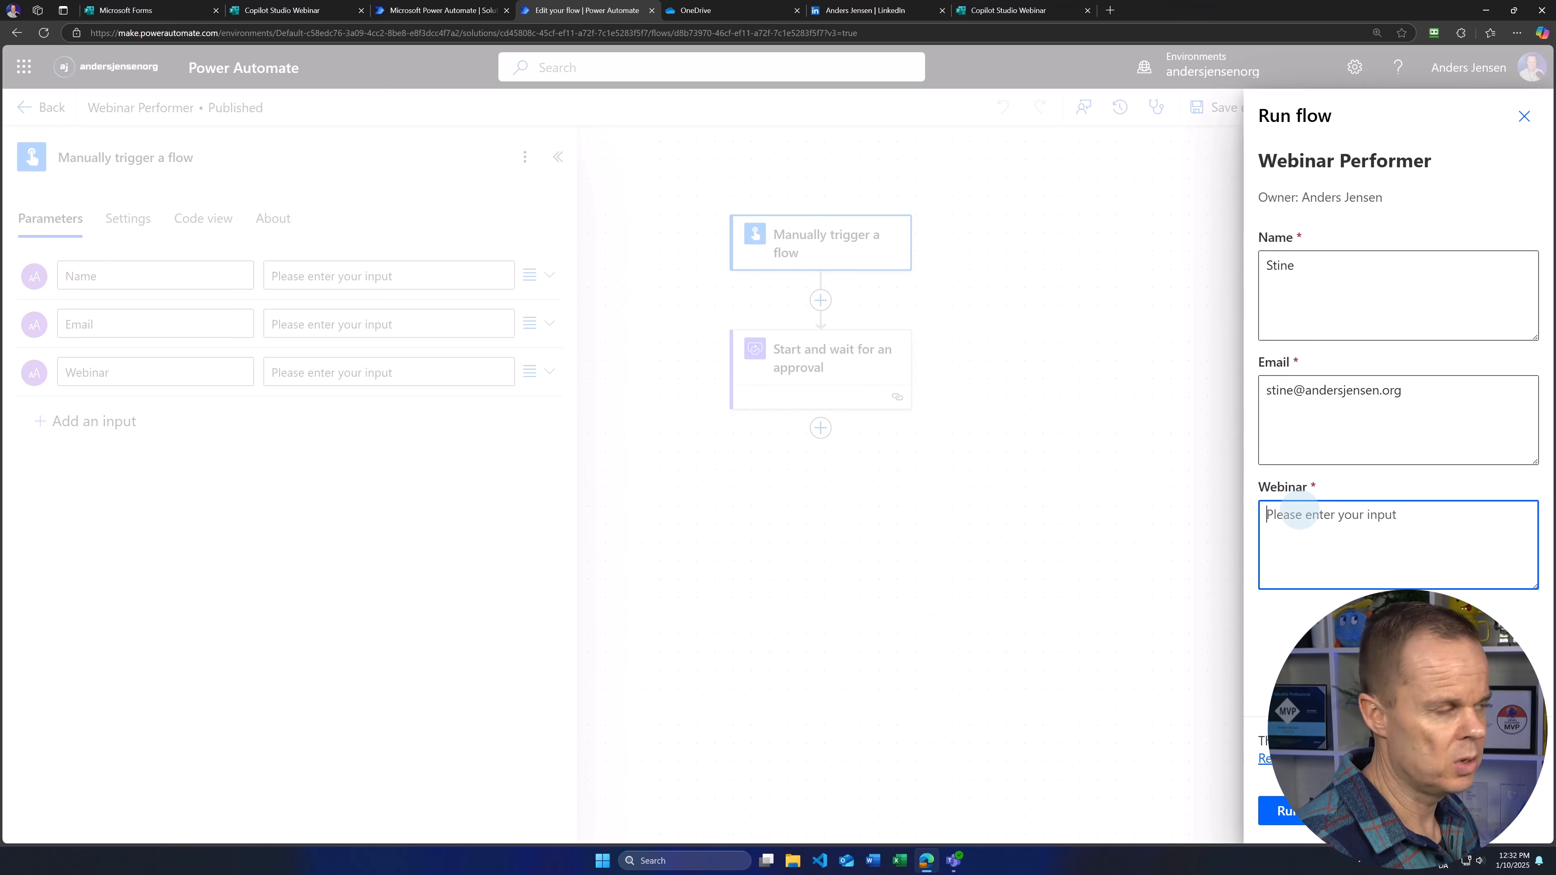
pyautogui.write('Copilot Studio')
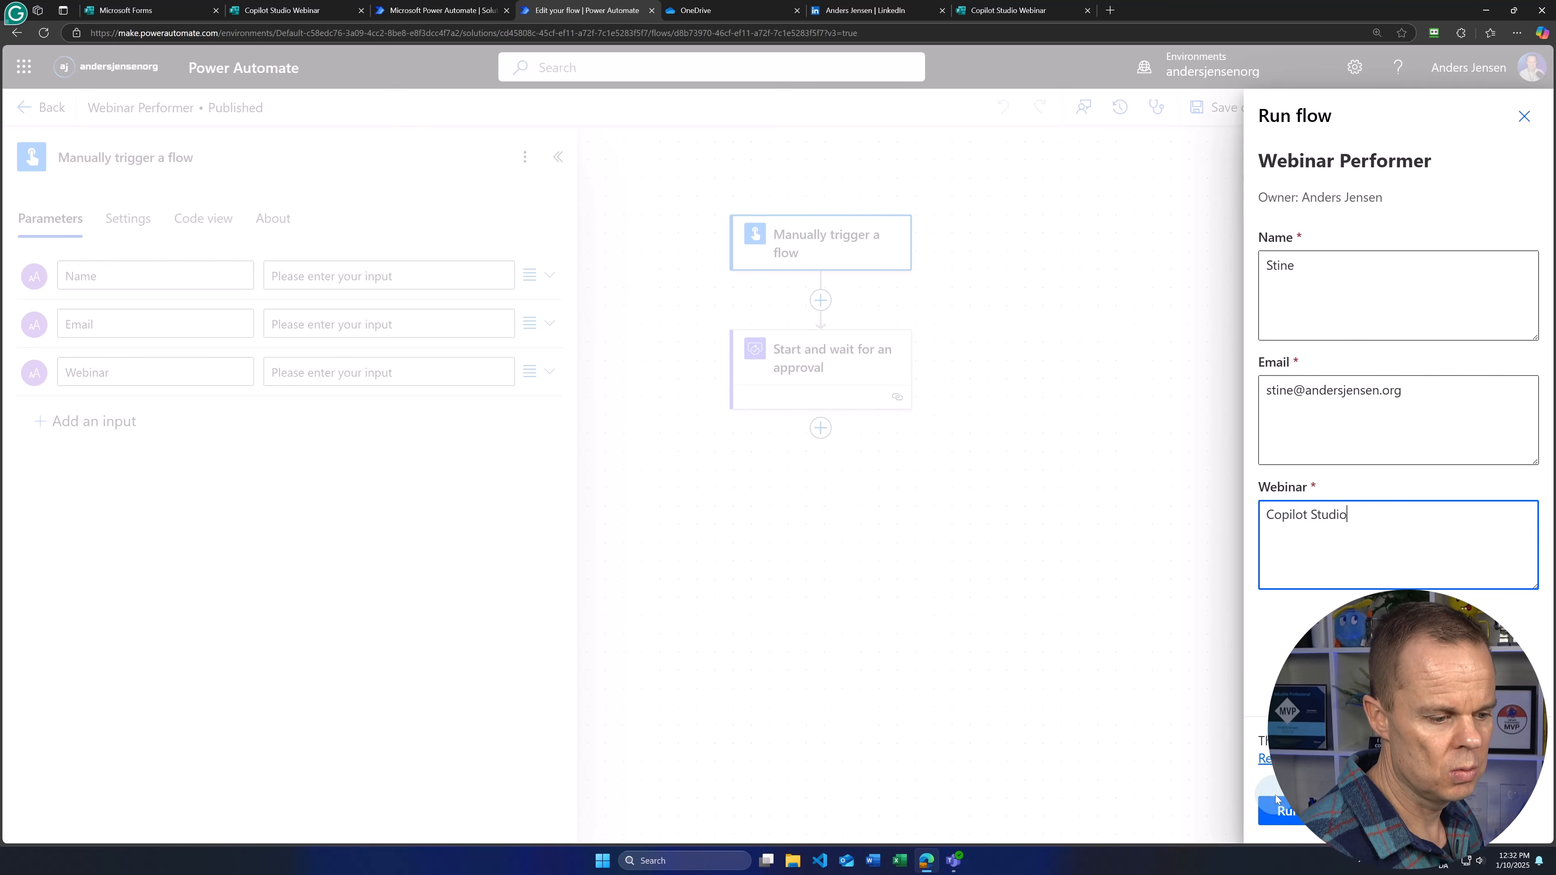
pyautogui.click(1286, 811)
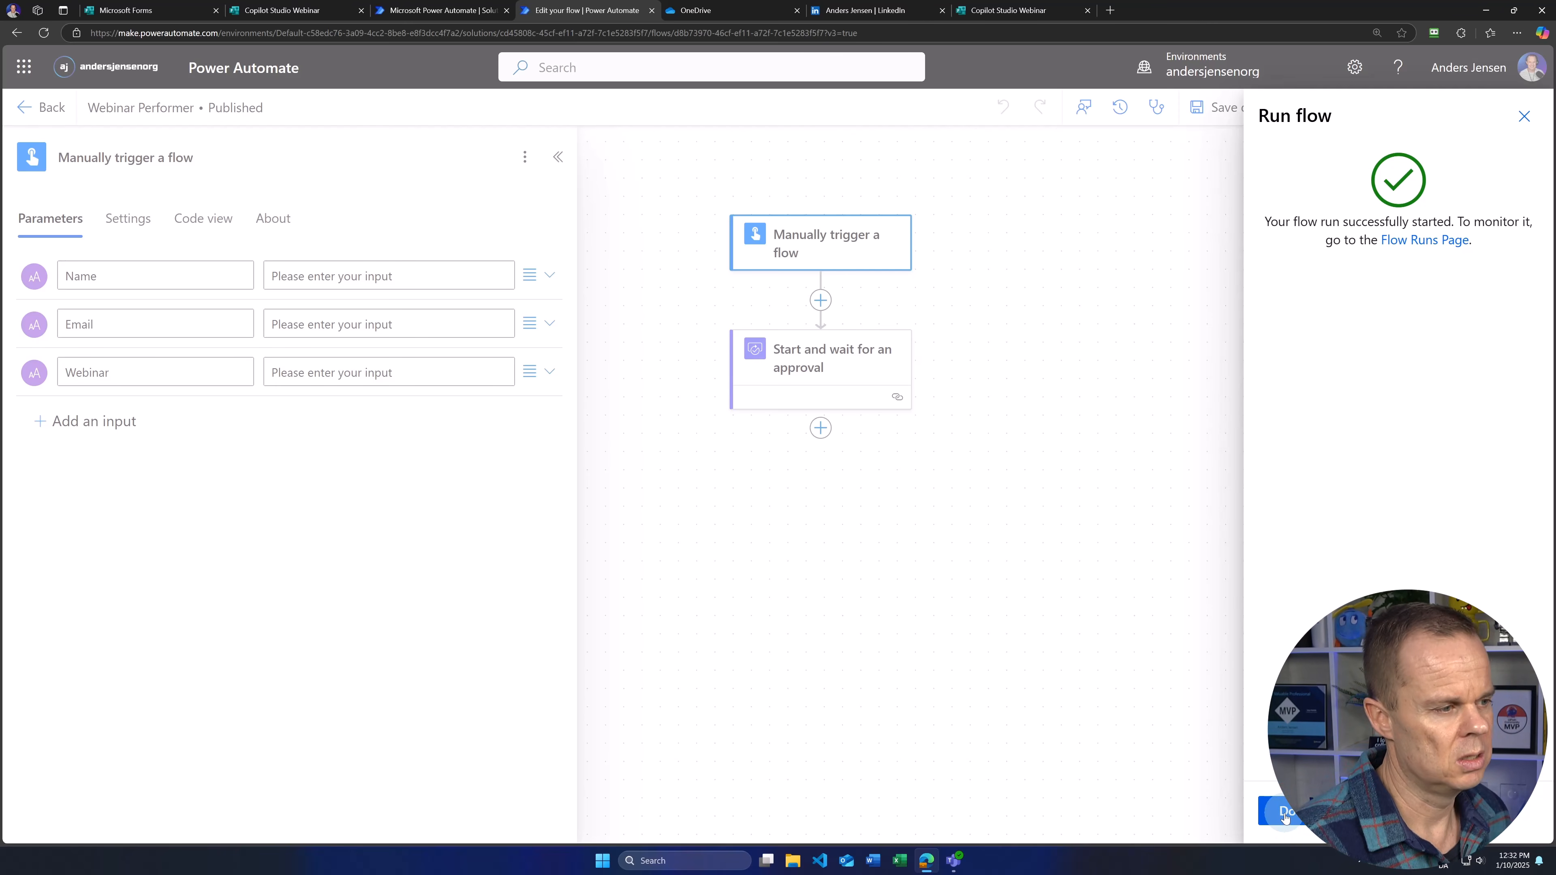
pyautogui.click(1285, 818)
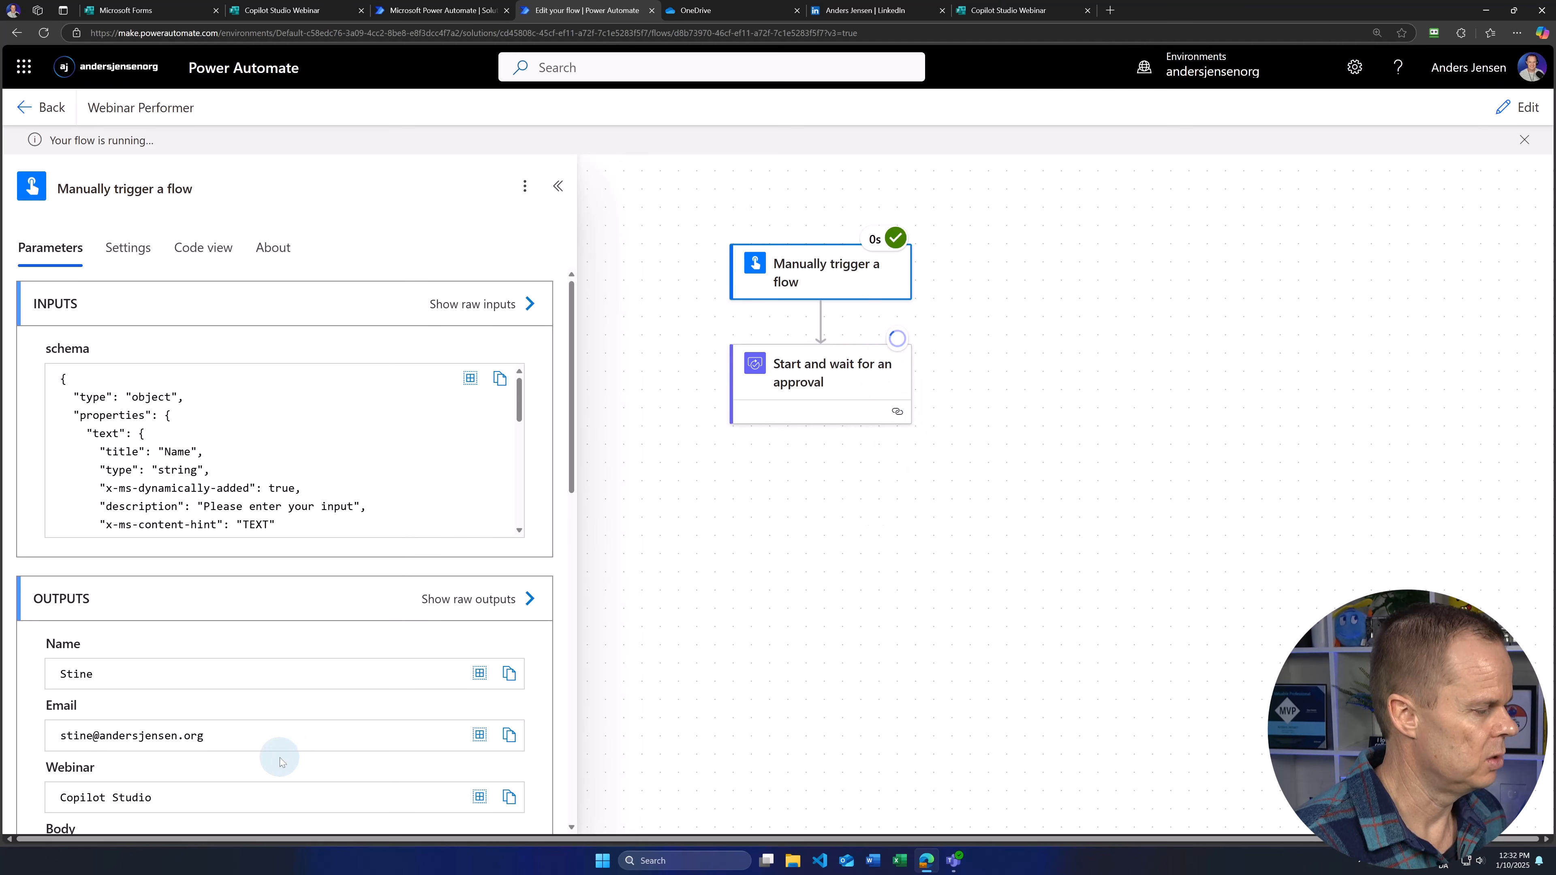
# Step: Approve the webinar participant request in Teams Approvals, confirm it shows Approved, and return to the run
pyautogui.click(953, 859)
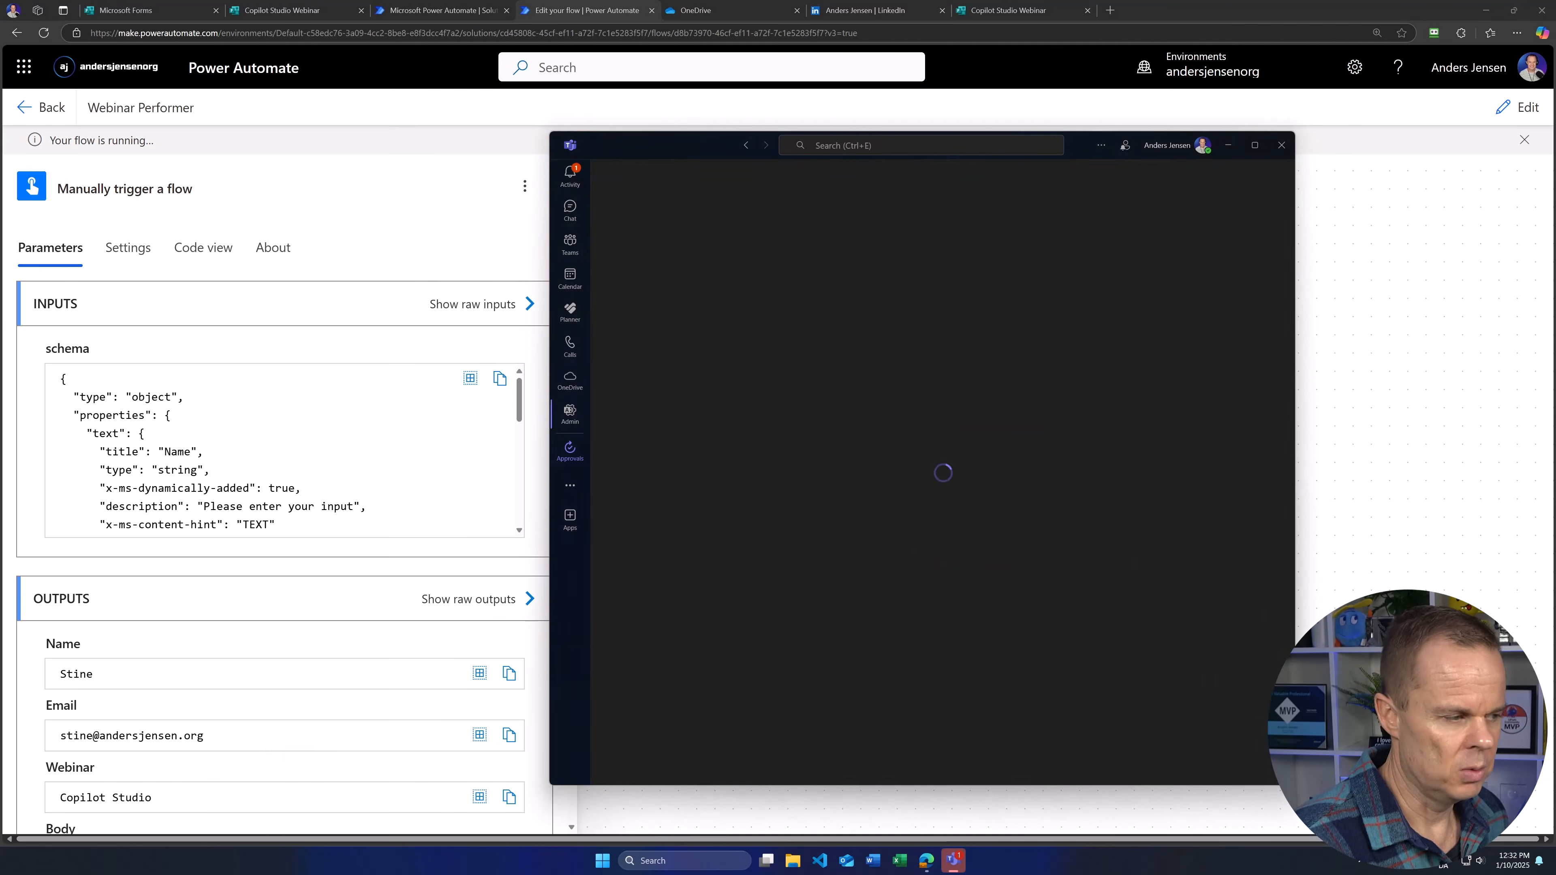
pyautogui.click(569, 175)
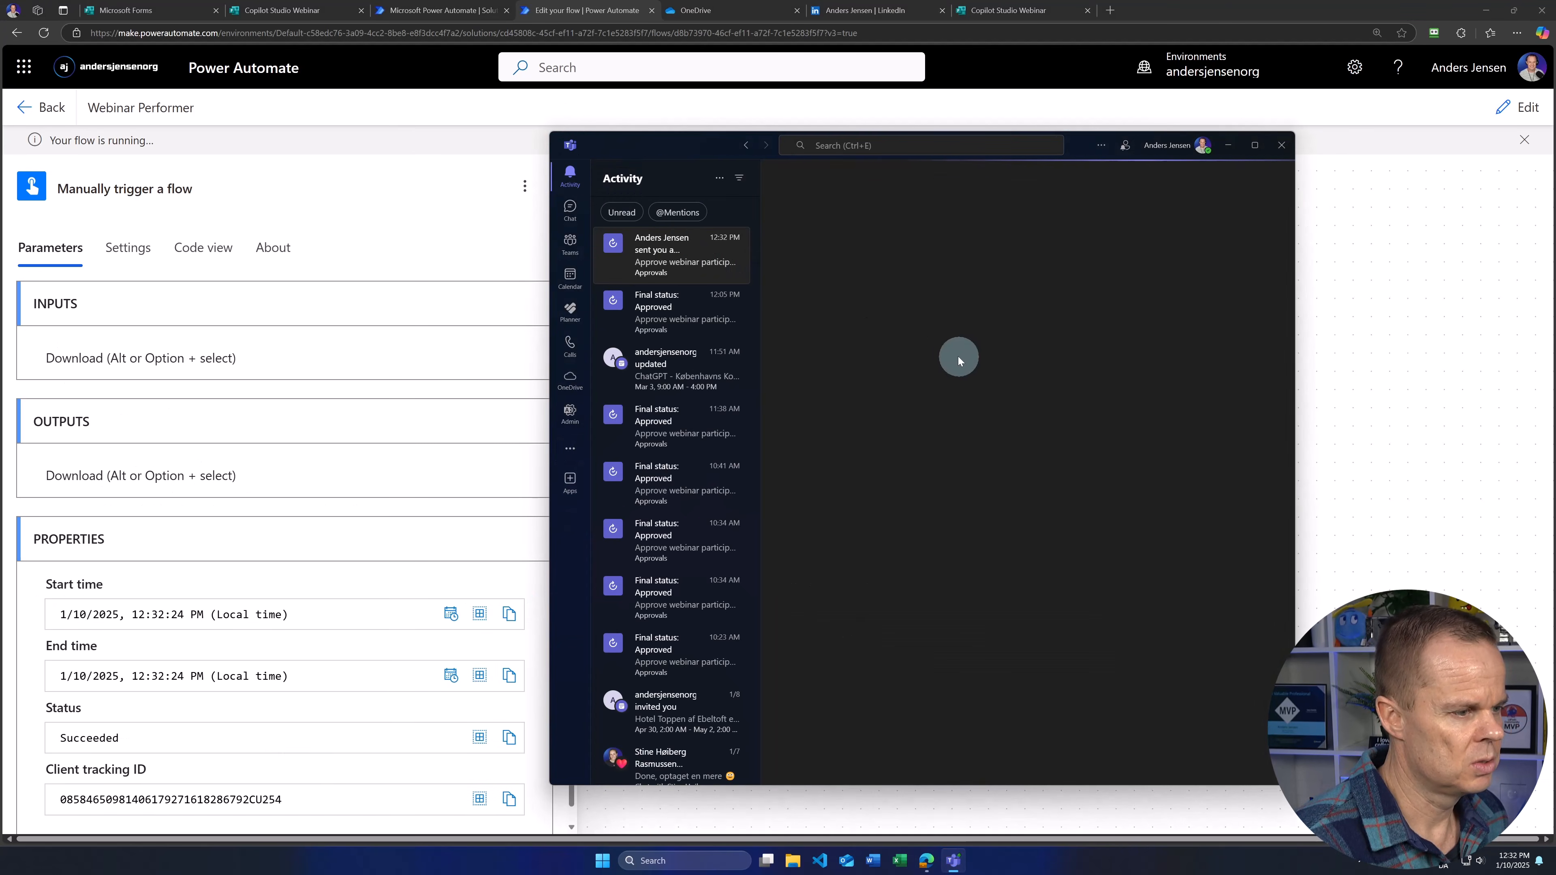
pyautogui.click(684, 258)
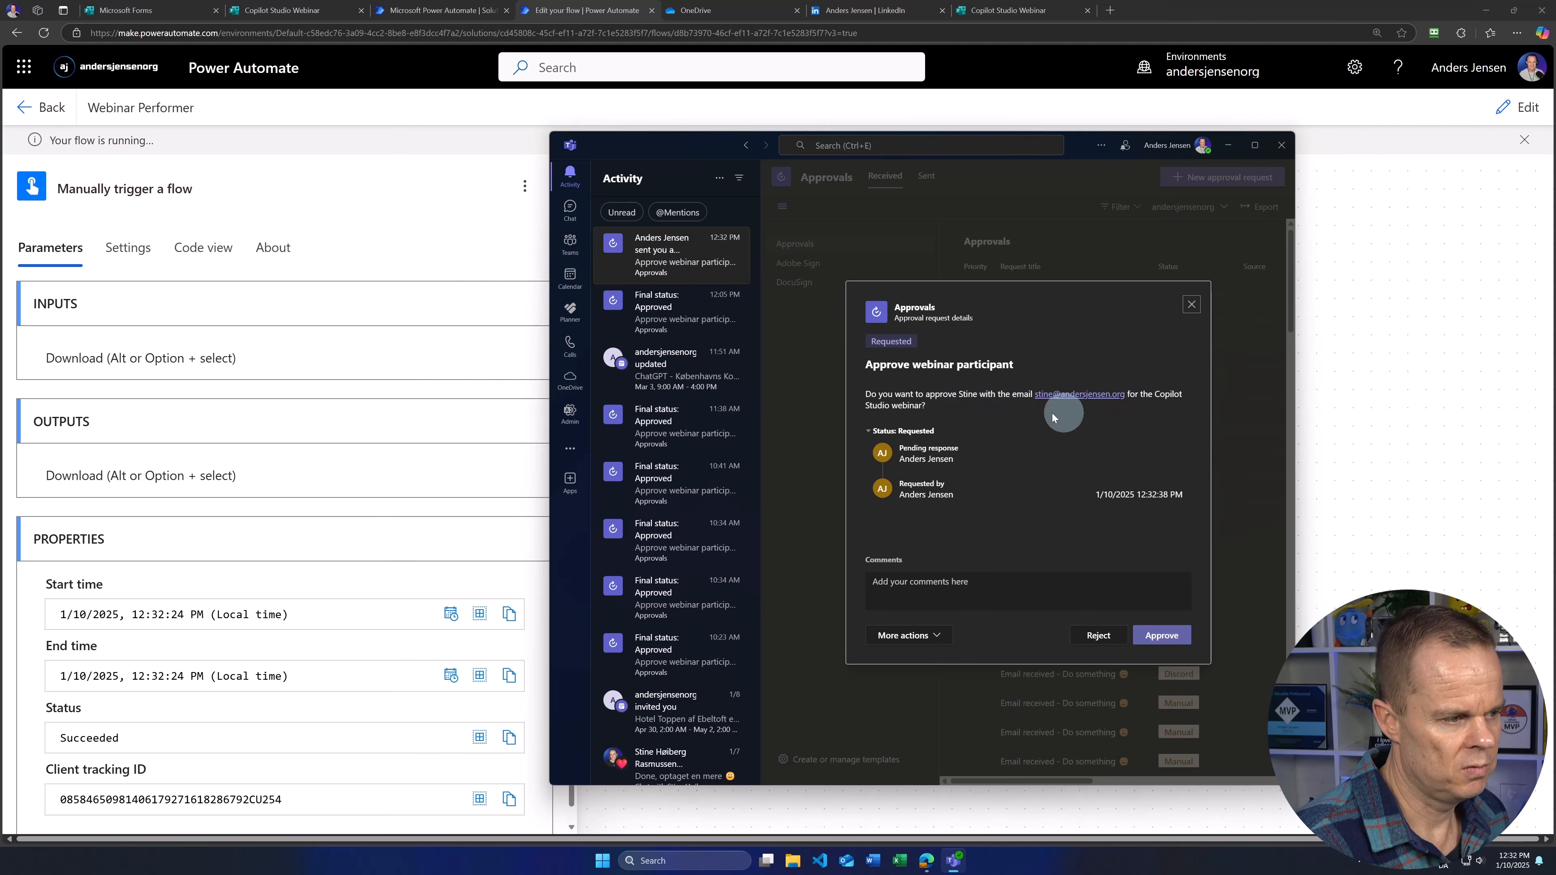
pyautogui.click(1162, 636)
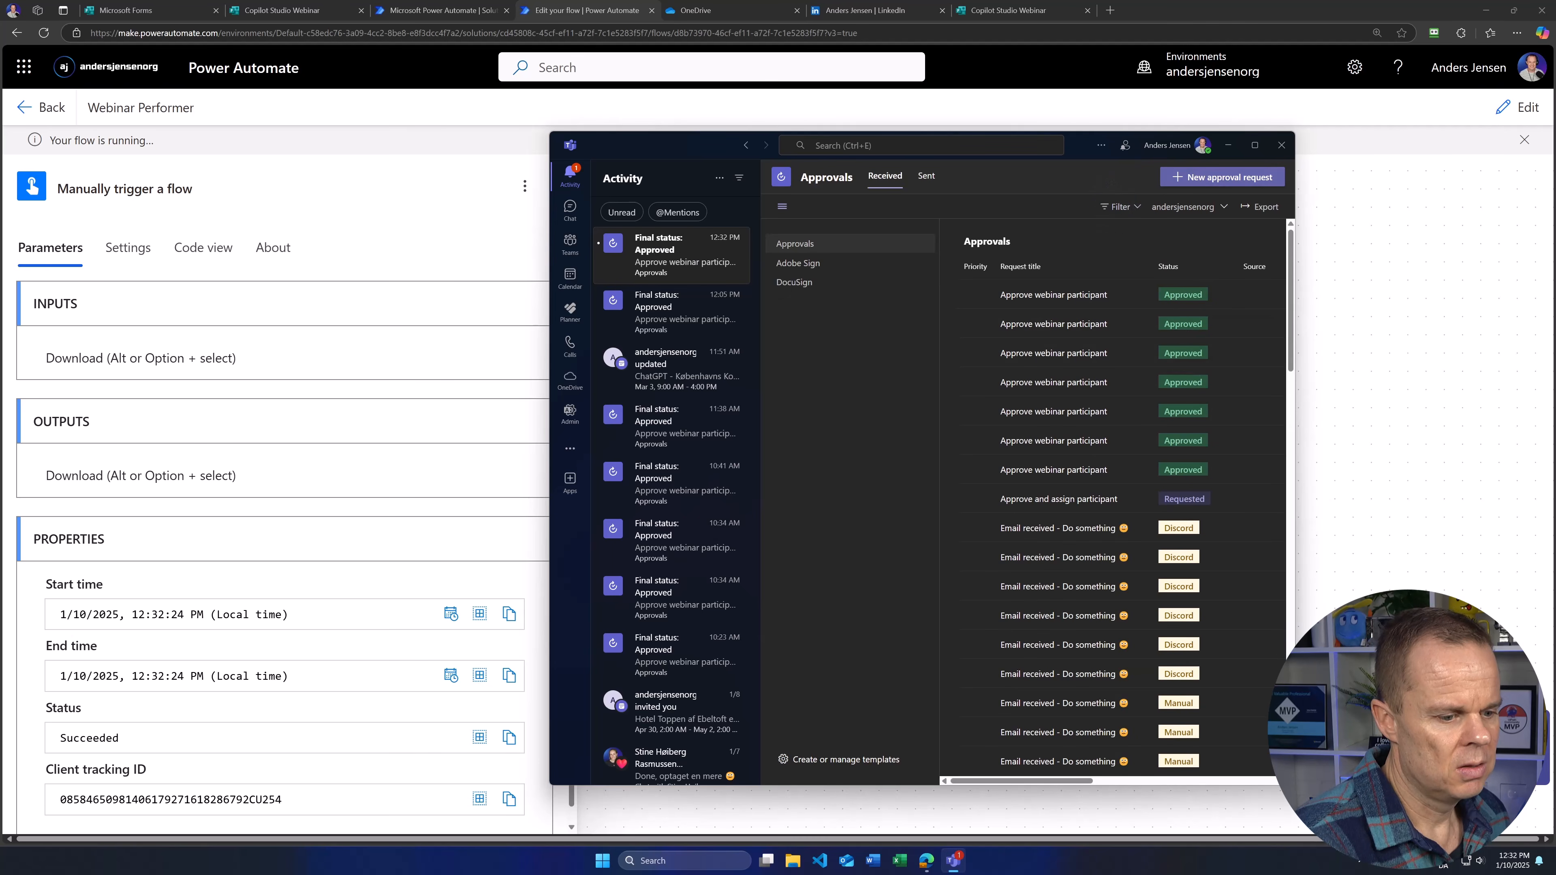
pyautogui.click(650, 256)
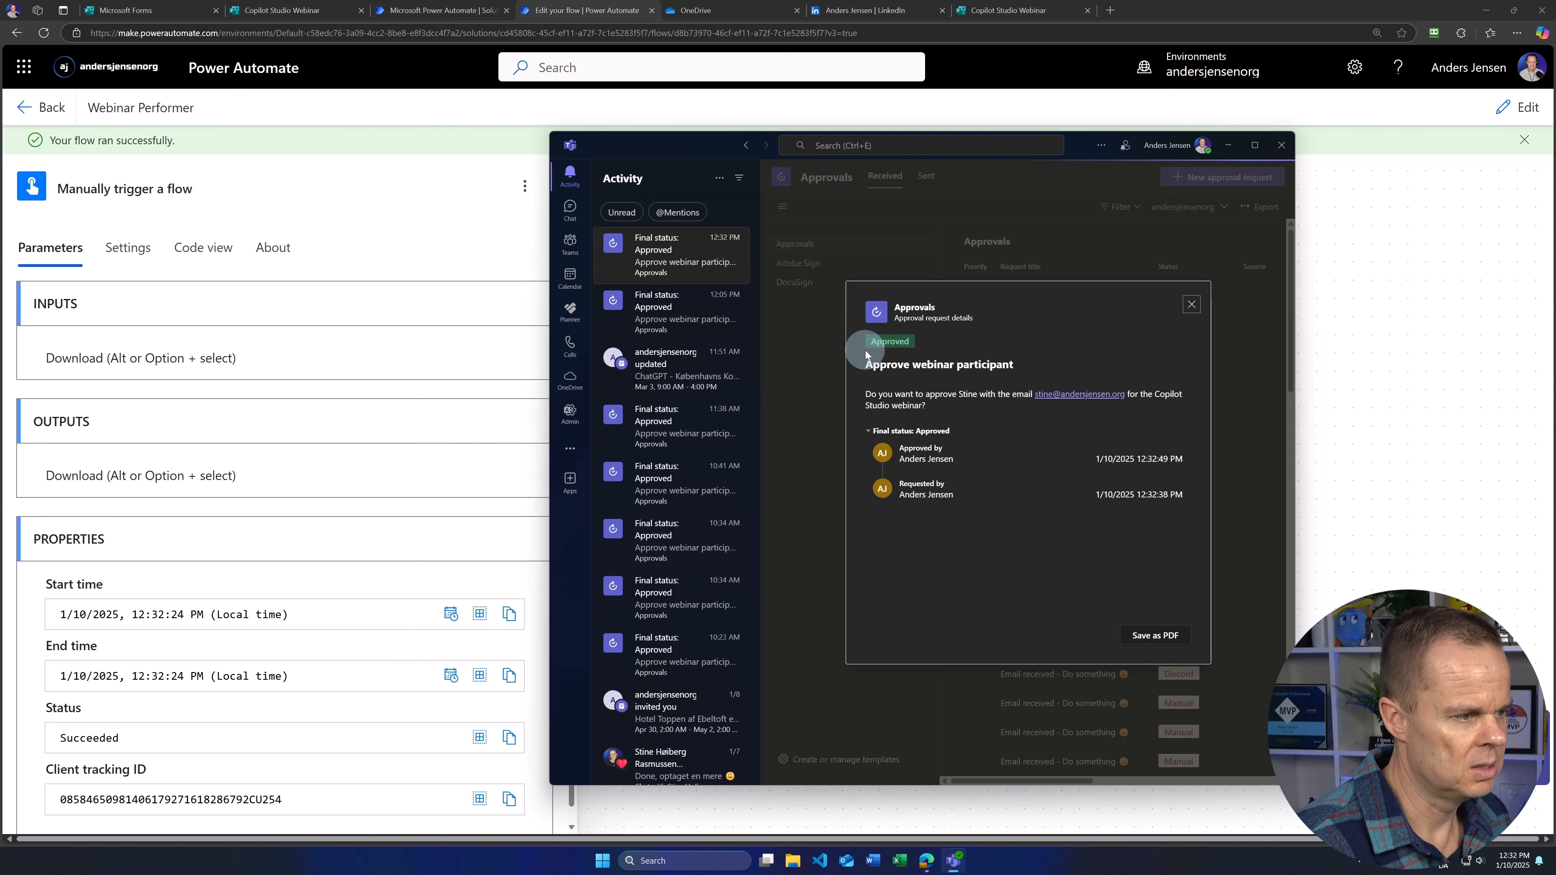
pyautogui.click(1347, 154)
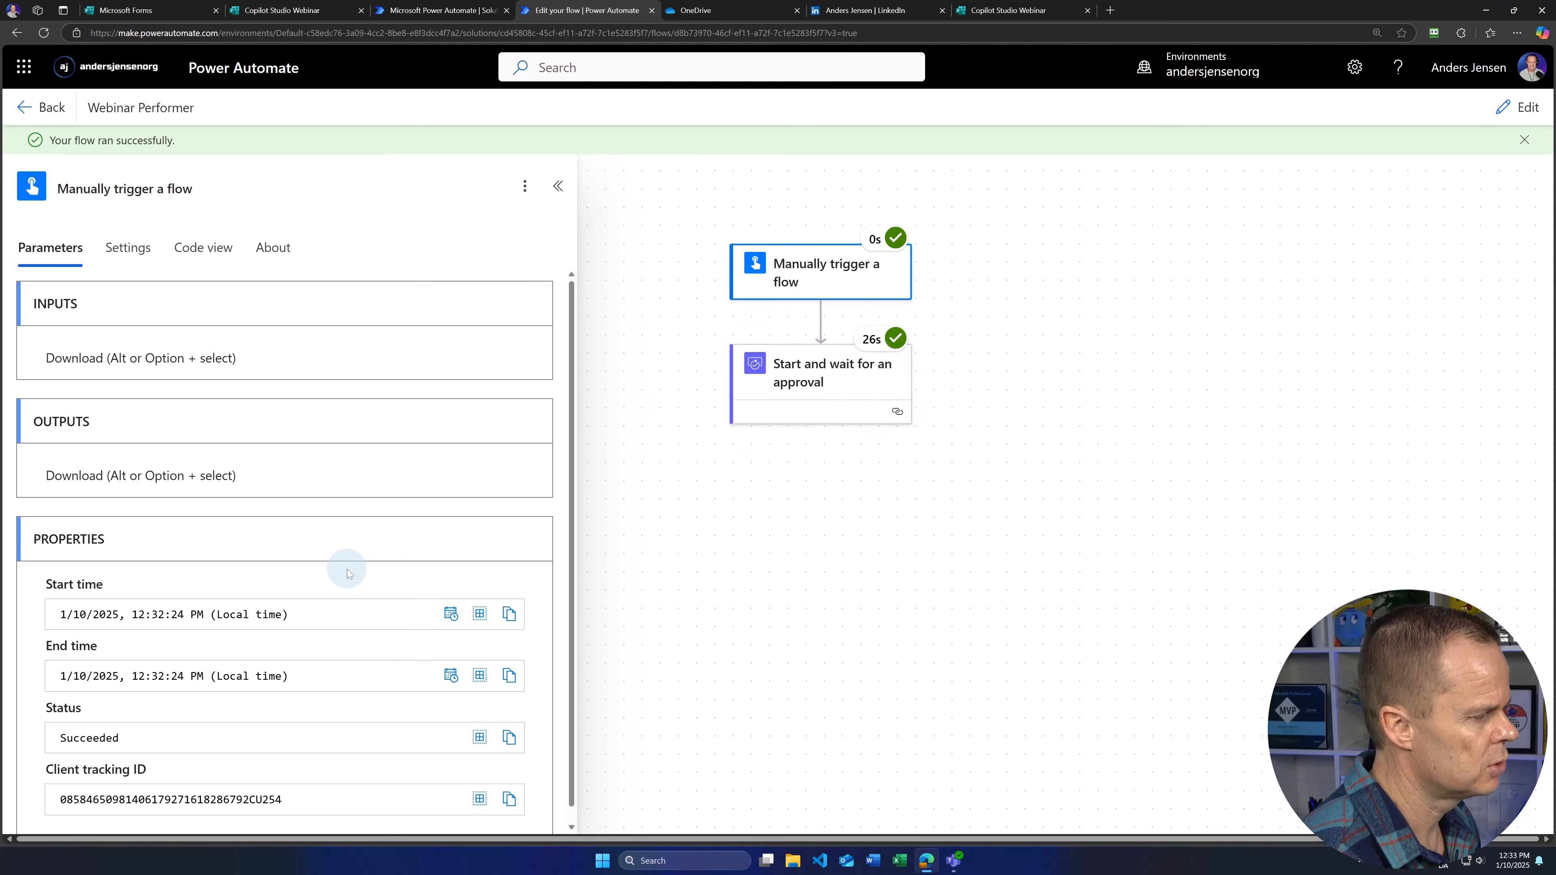
# Step: Show the Start and wait for an approval step's raw outputs from the run
pyautogui.scroll(-1, 330, 552)
pyautogui.scroll(1, 318, 533)
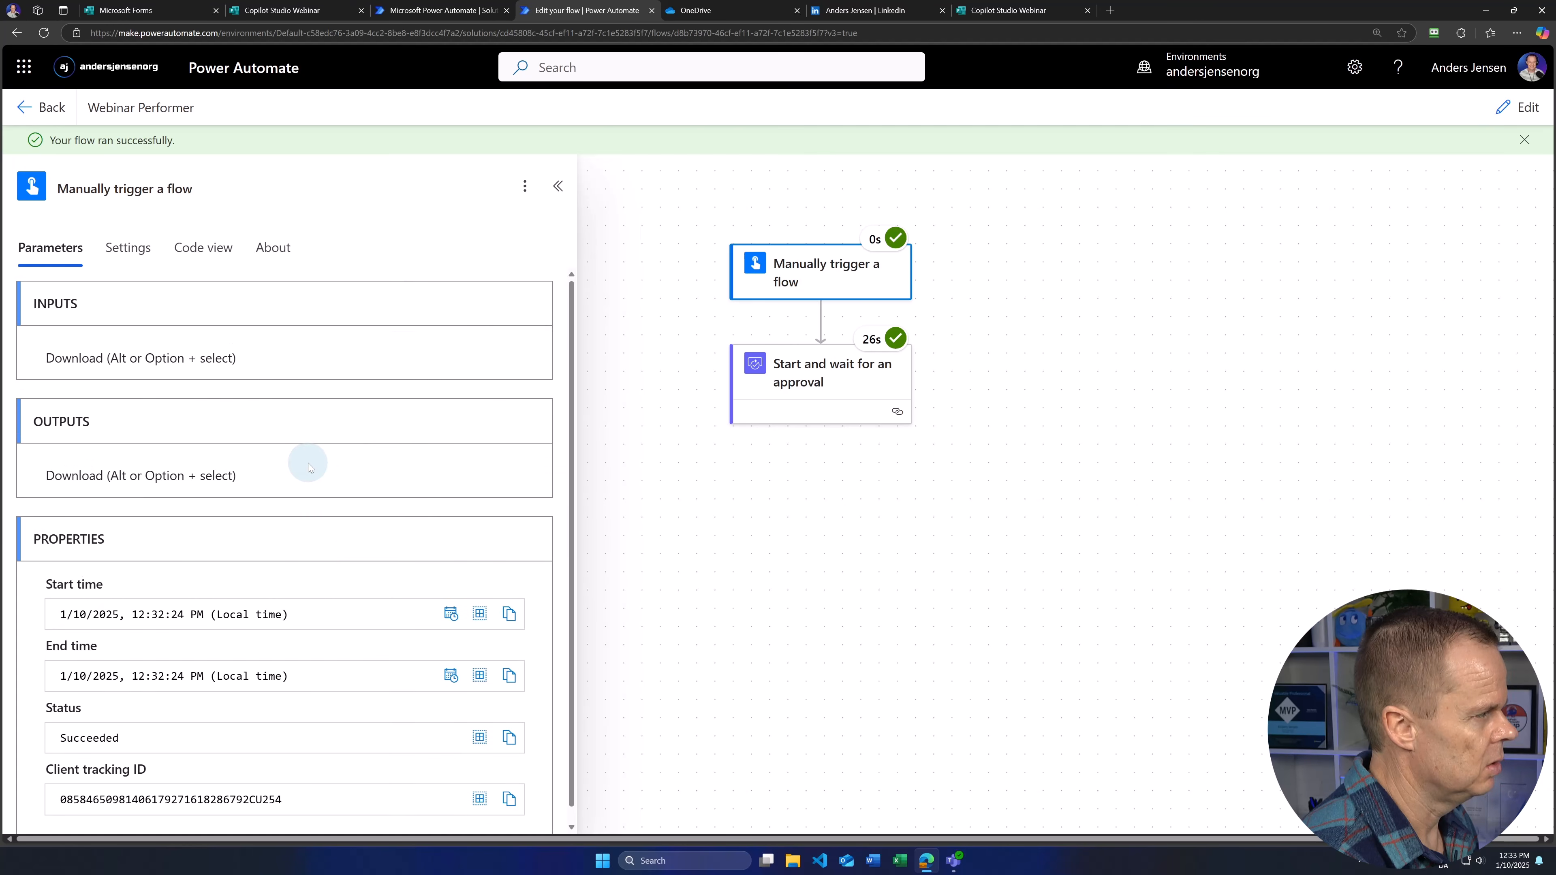
pyautogui.click(812, 368)
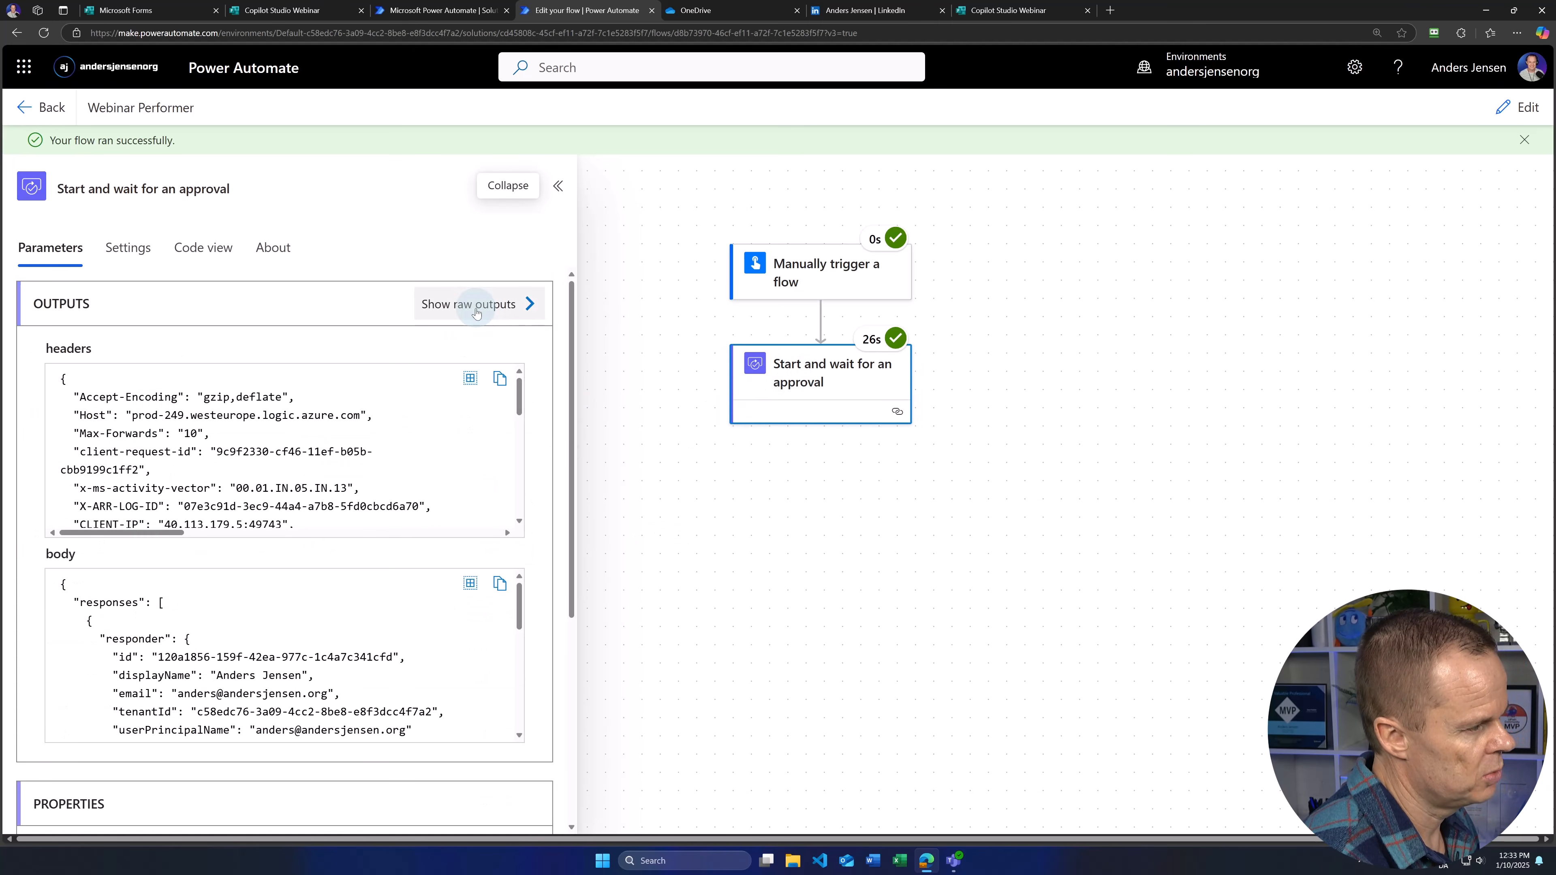
pyautogui.click(476, 313)
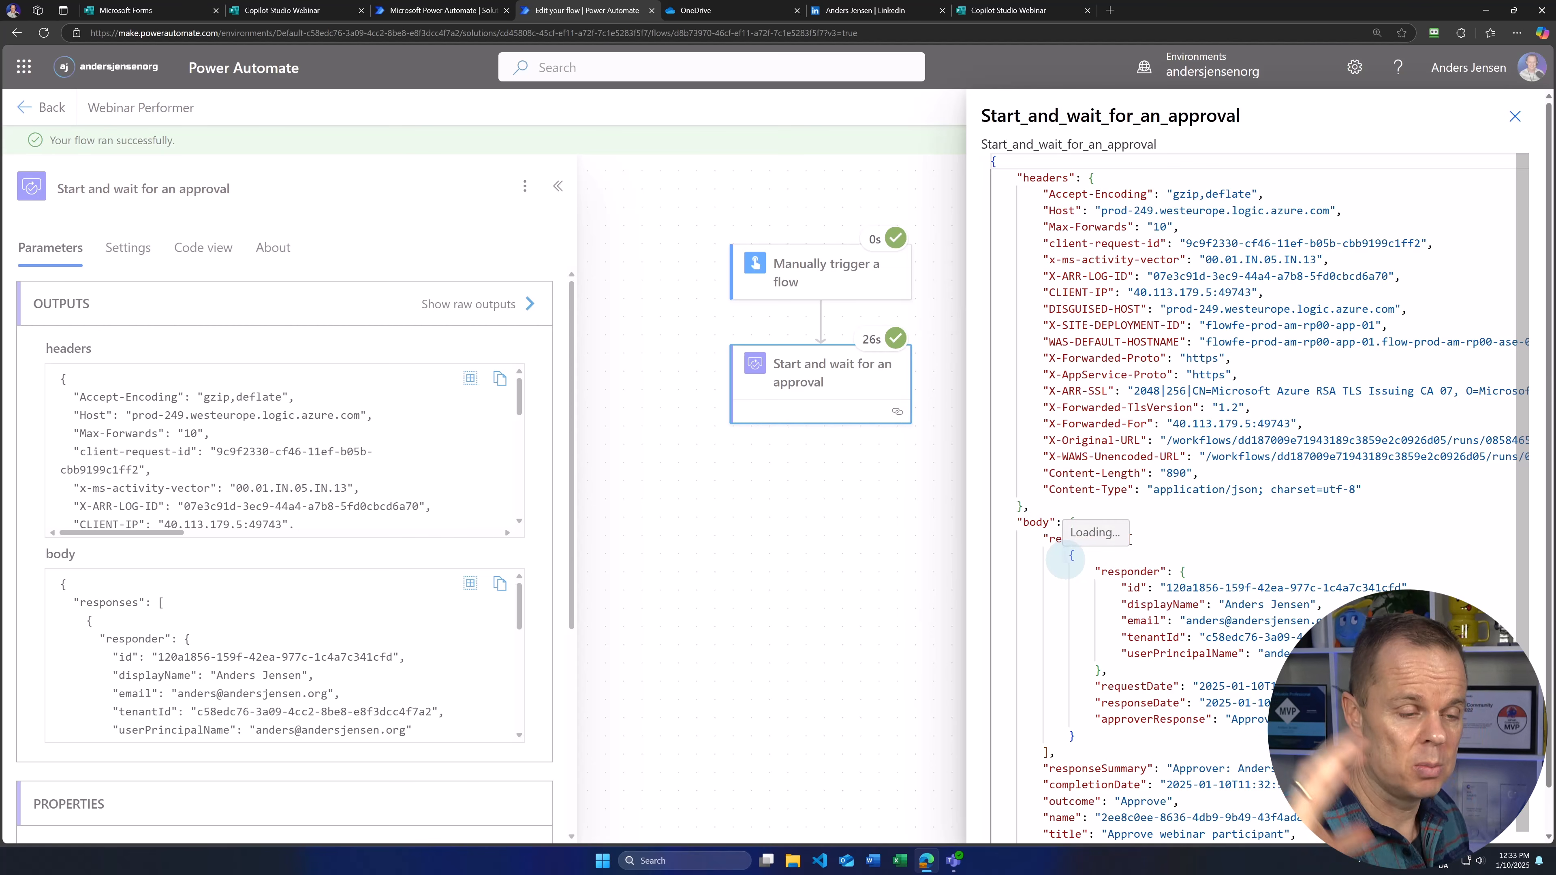
# Step: Open a blank Notepad document from the Start menu
pyautogui.click(602, 861)
pyautogui.write('note')
pyautogui.press('Return')
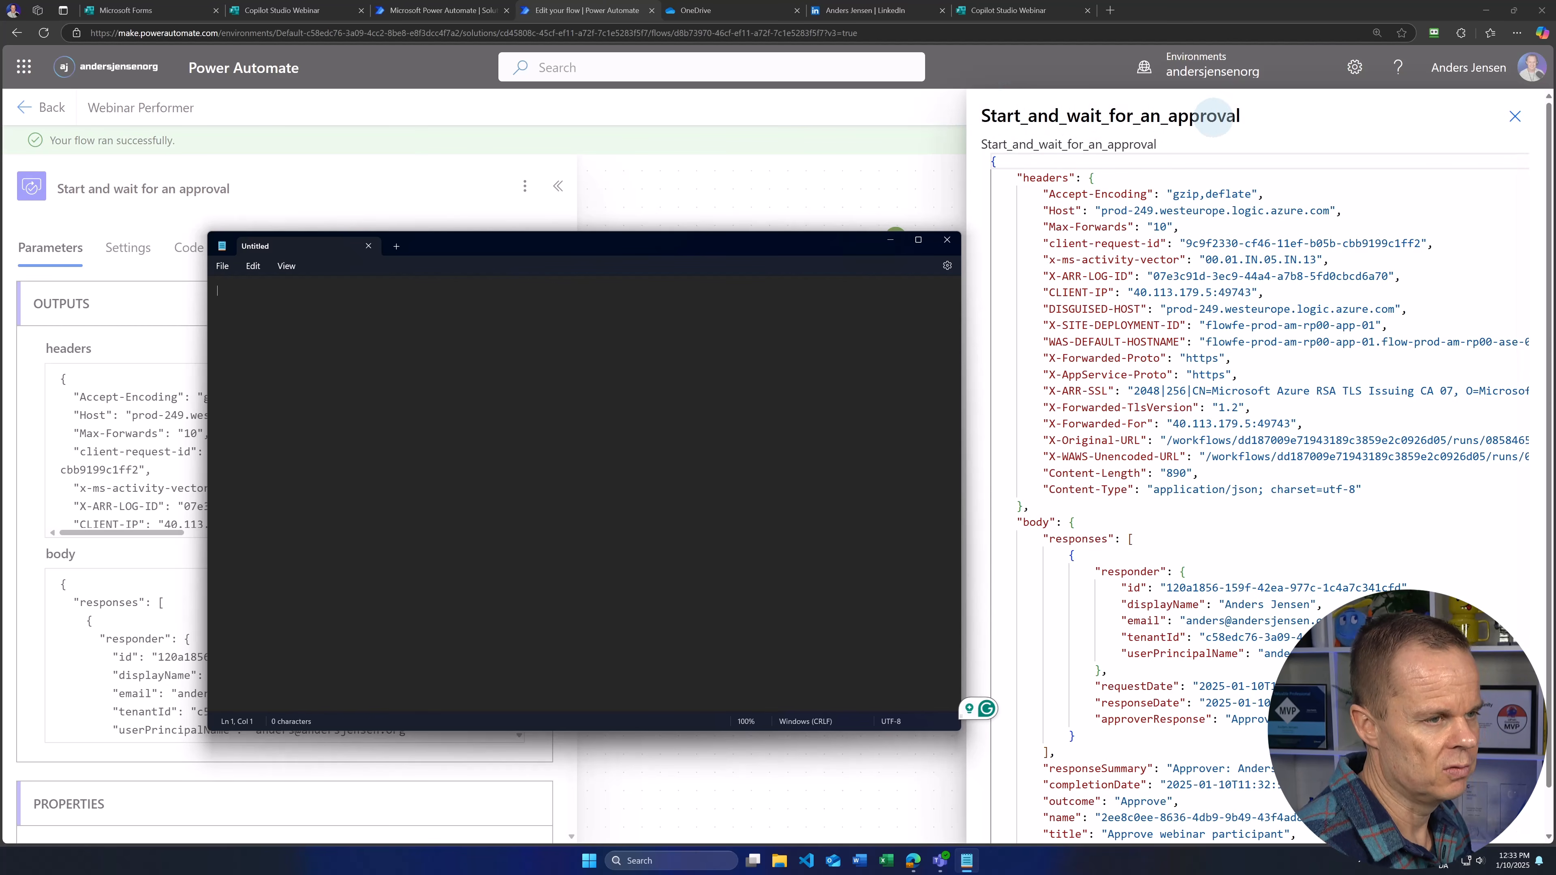
# Step: In Notepad, write the approval outputs expression up to ?['body/responses'], checking the responses list in the JSON
pyautogui.write("outputs('Start_and_wait_for_an_approval")
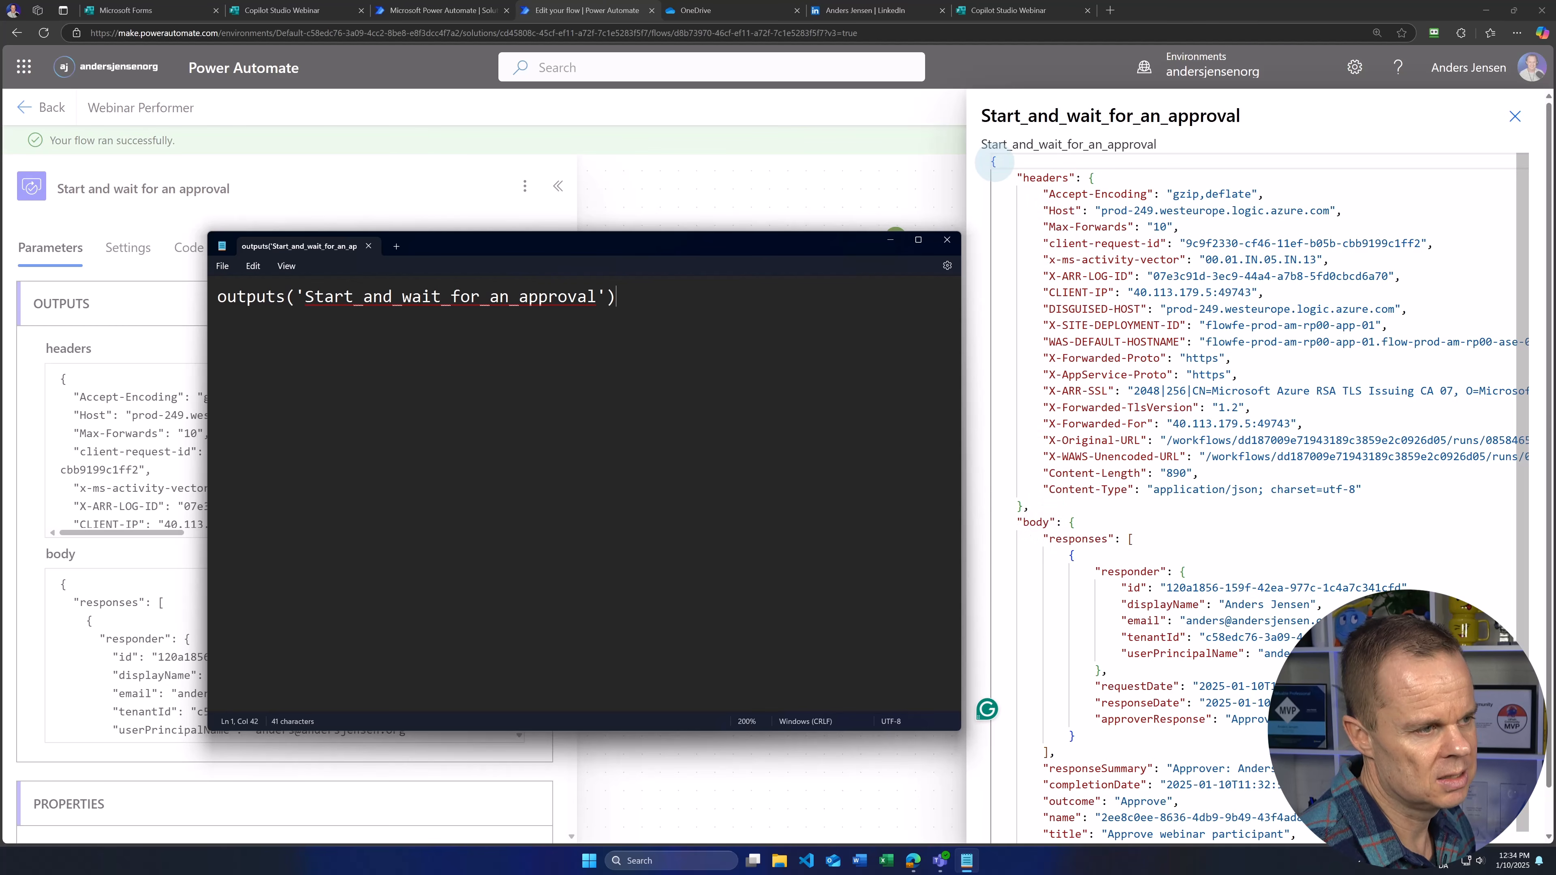
pyautogui.scroll(-1, 1052, 463)
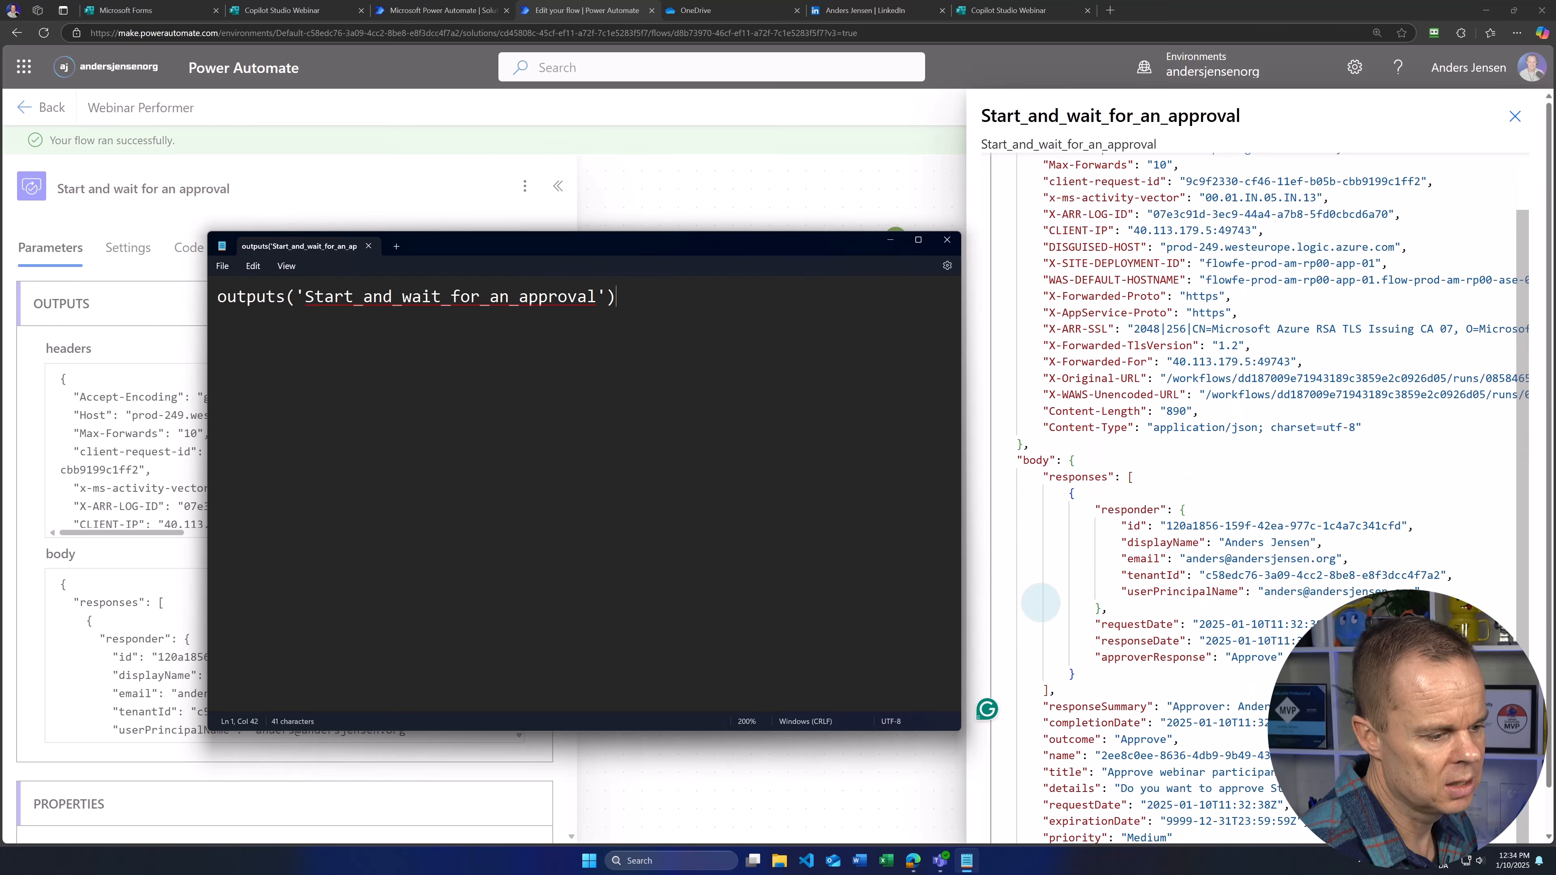
pyautogui.scroll(1, 1167, 682)
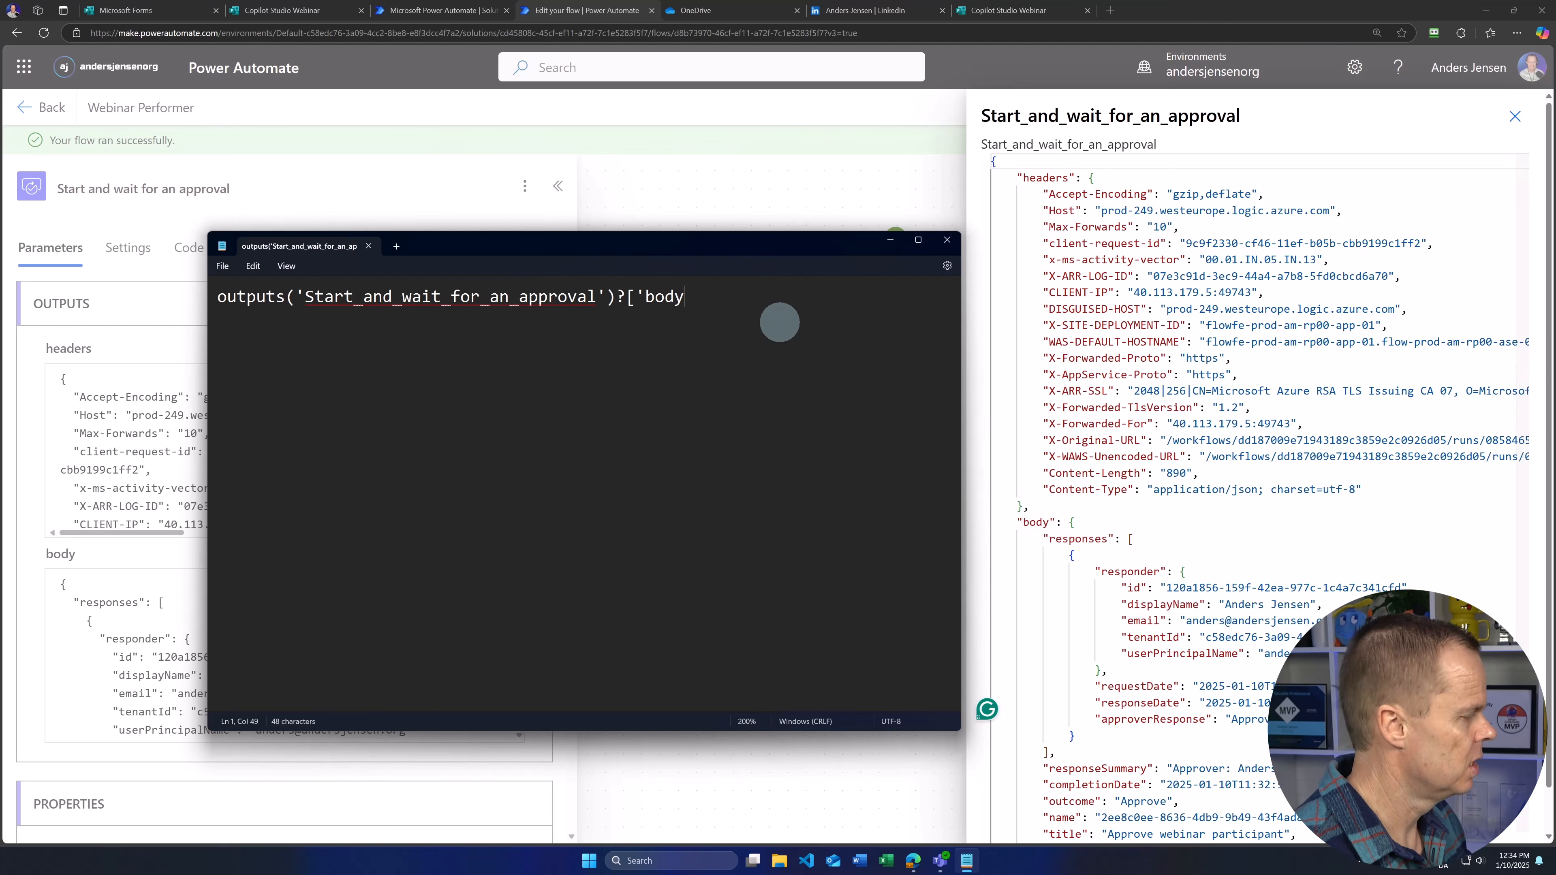
pyautogui.write('/re')
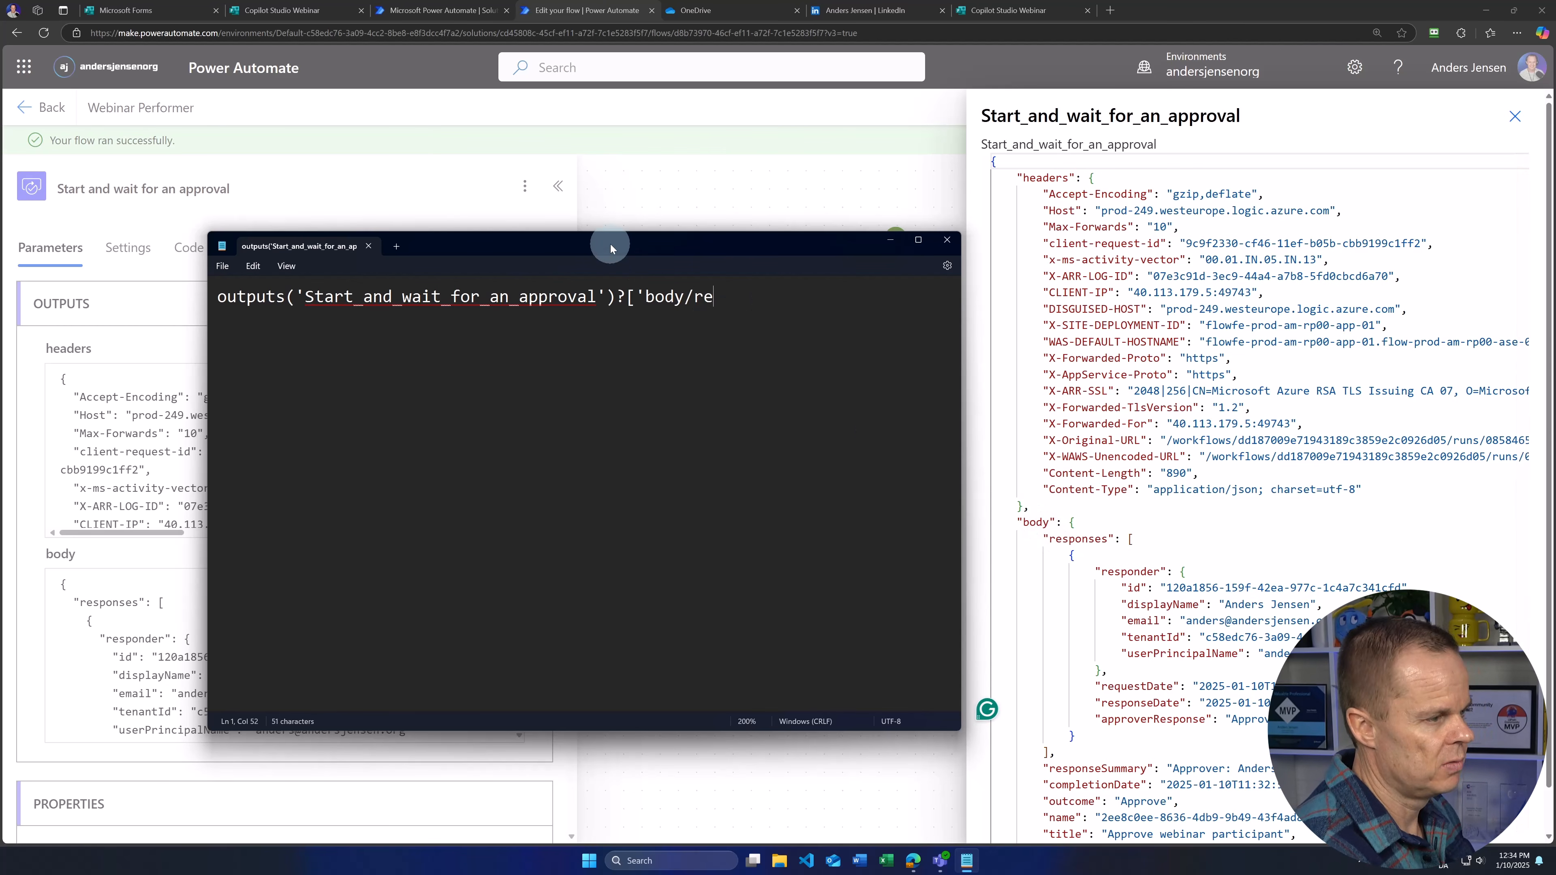
pyautogui.write('sponses')
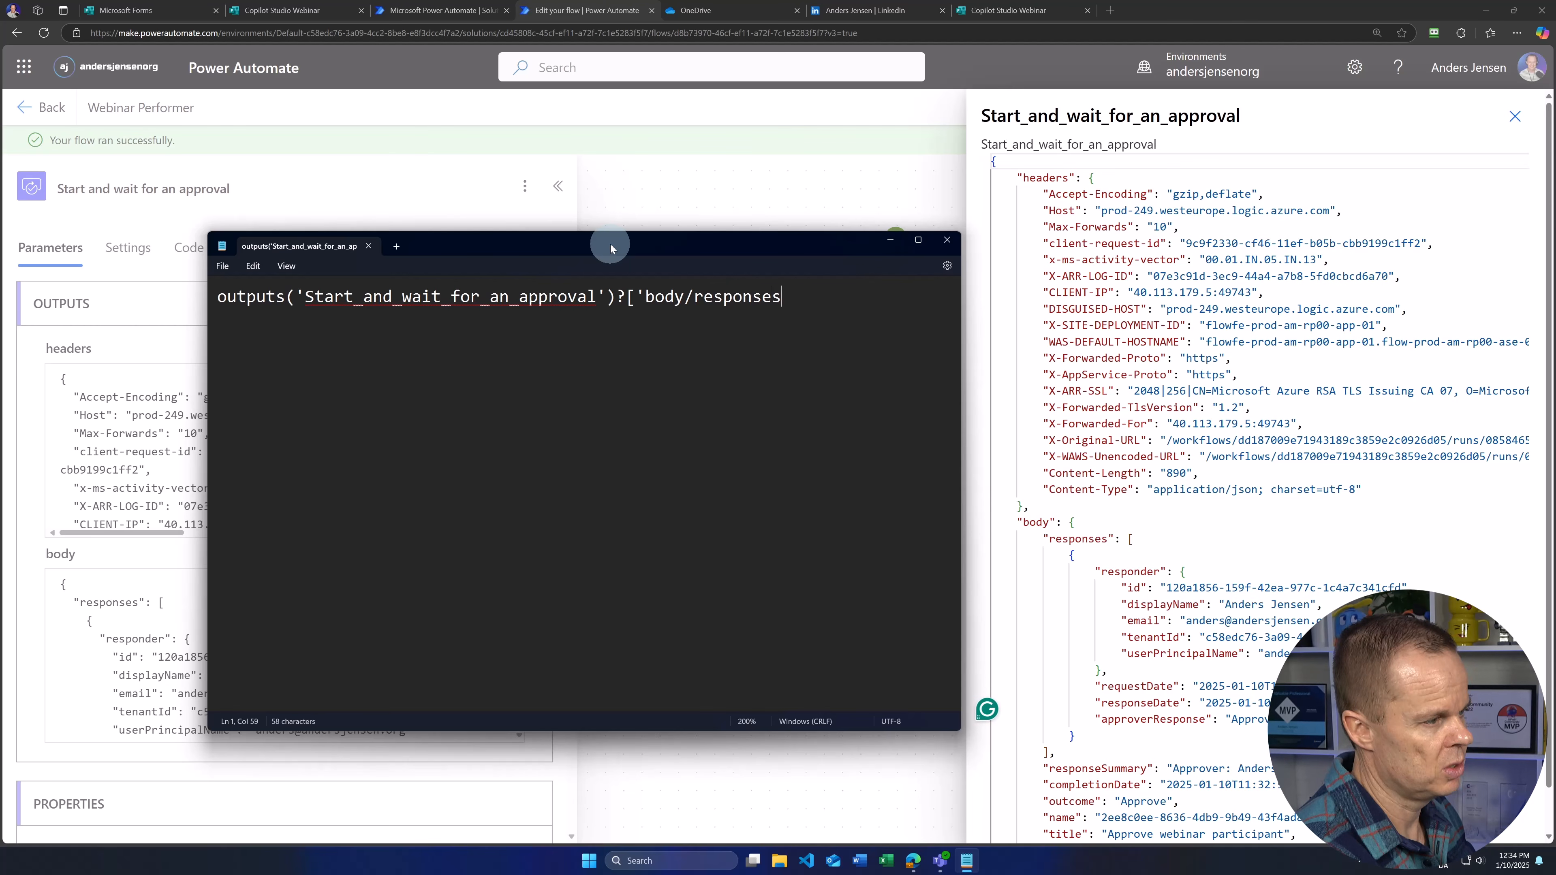
pyautogui.write("'")
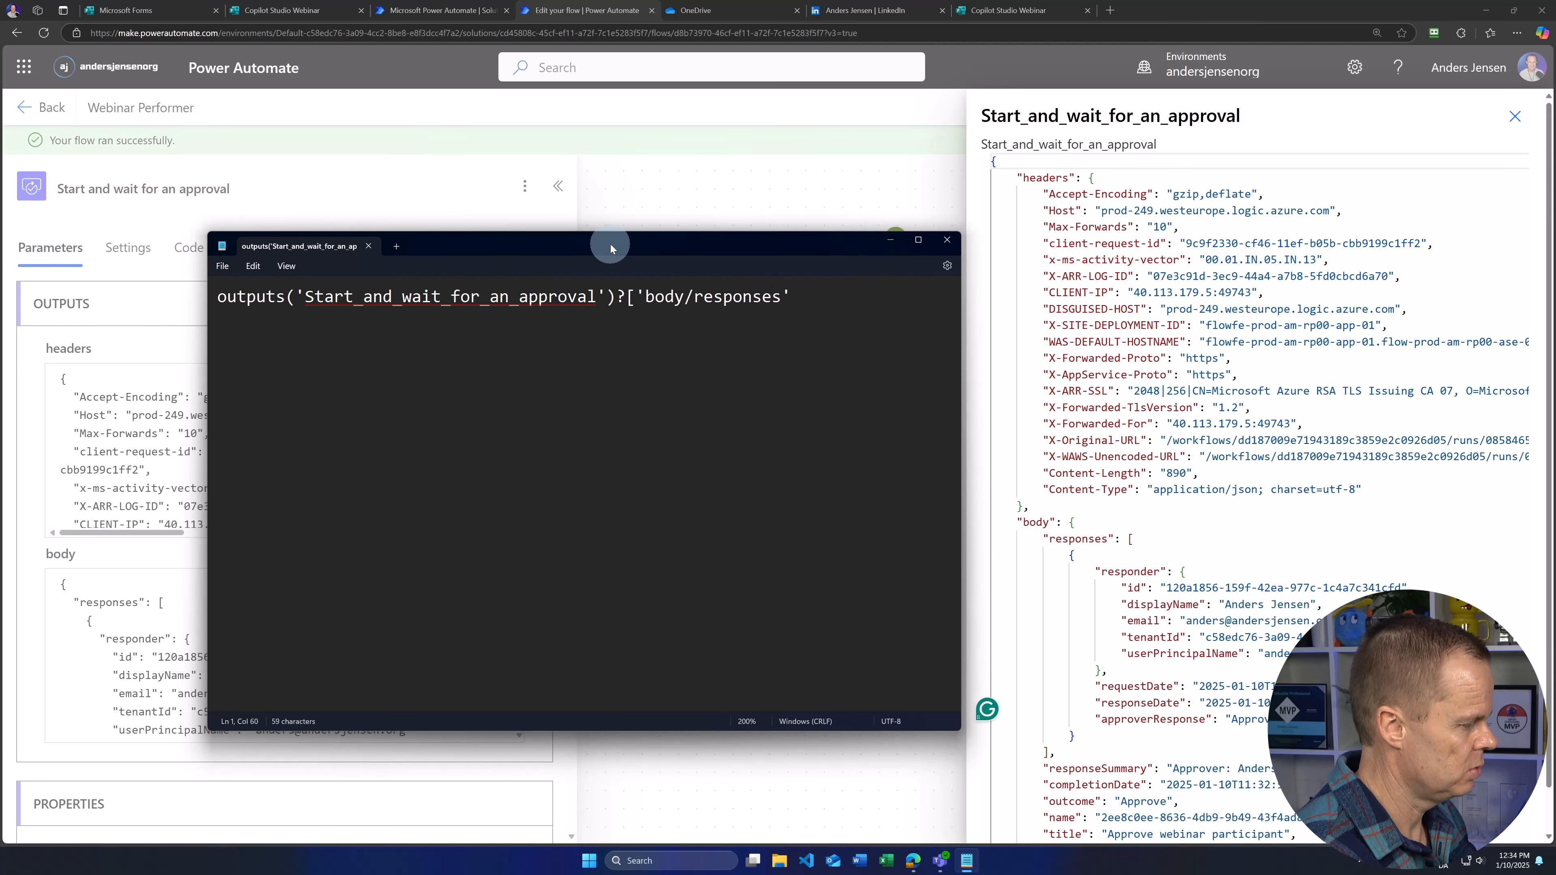
pyautogui.write(']')
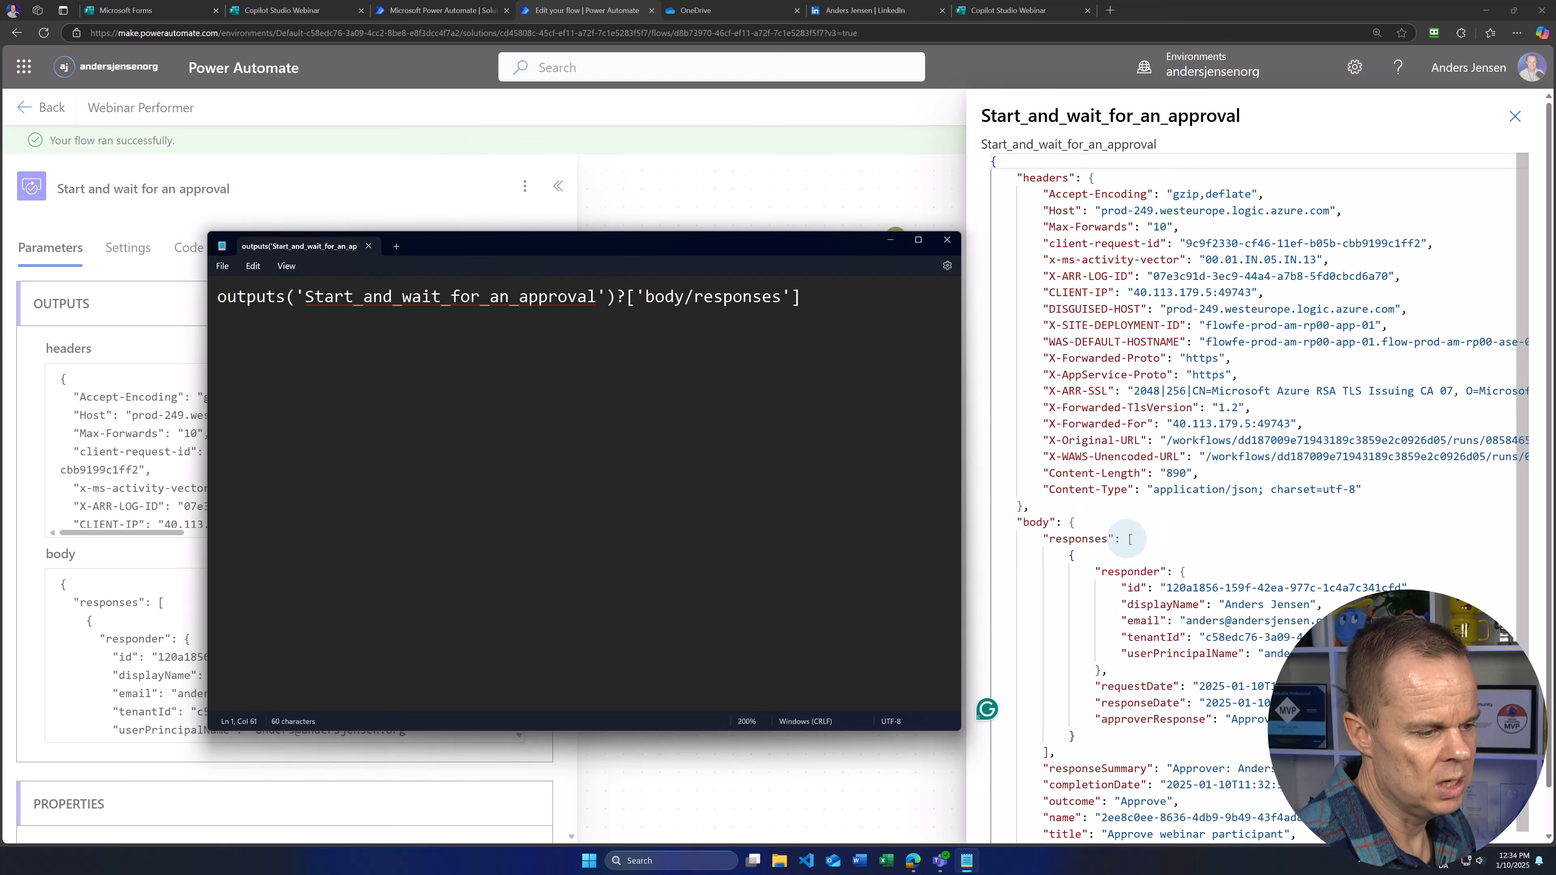
pyautogui.click(1128, 538)
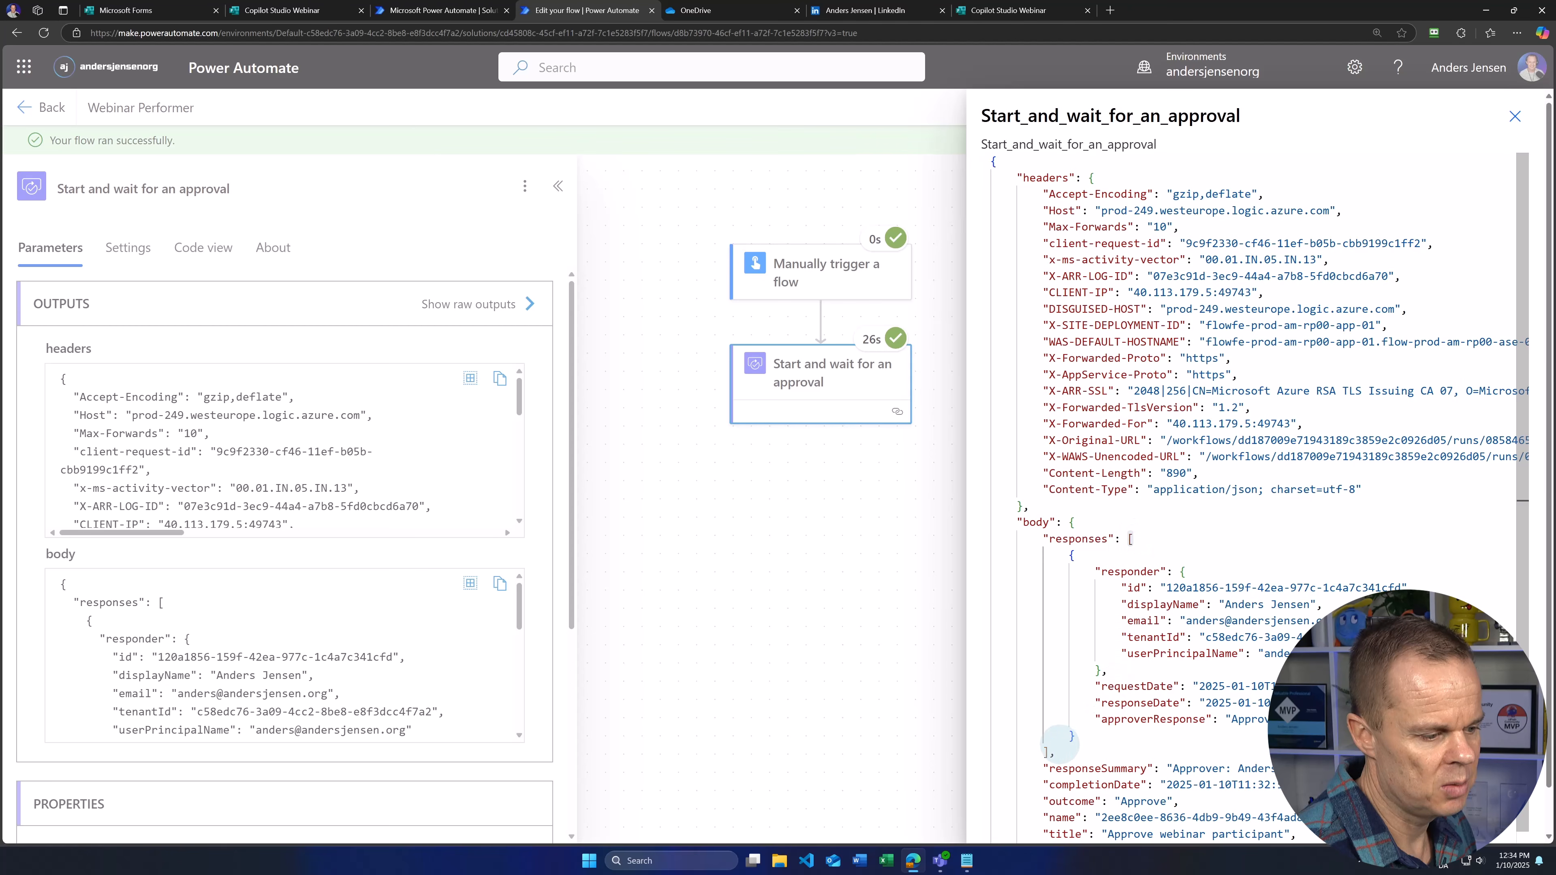
pyautogui.moveTo(1068, 554); pyautogui.dragTo(1090, 739)
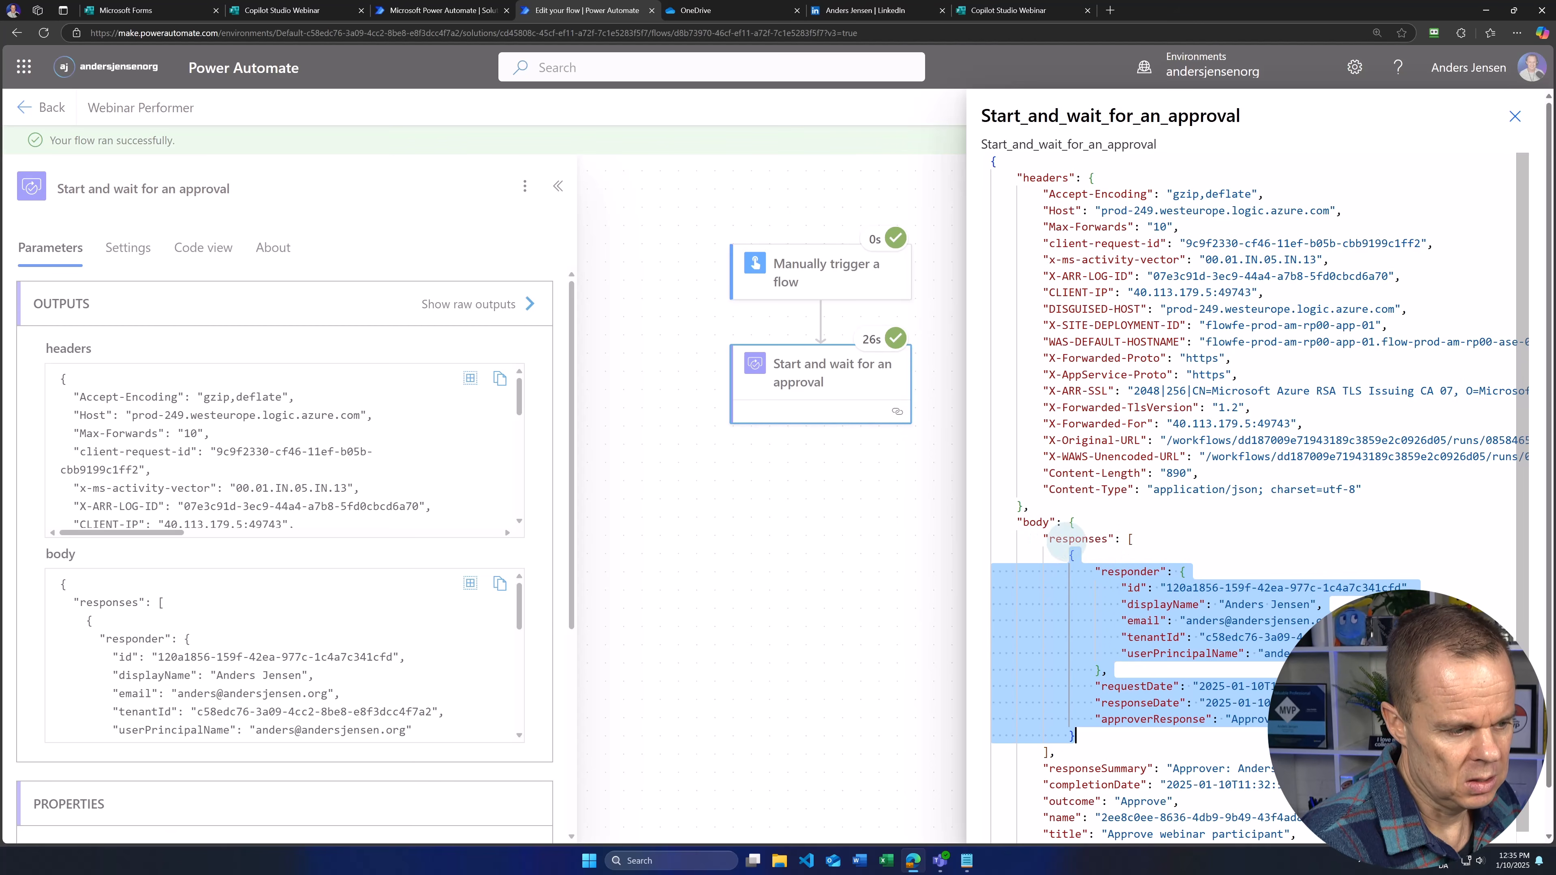
pyautogui.click(1128, 571)
pyautogui.click(967, 861)
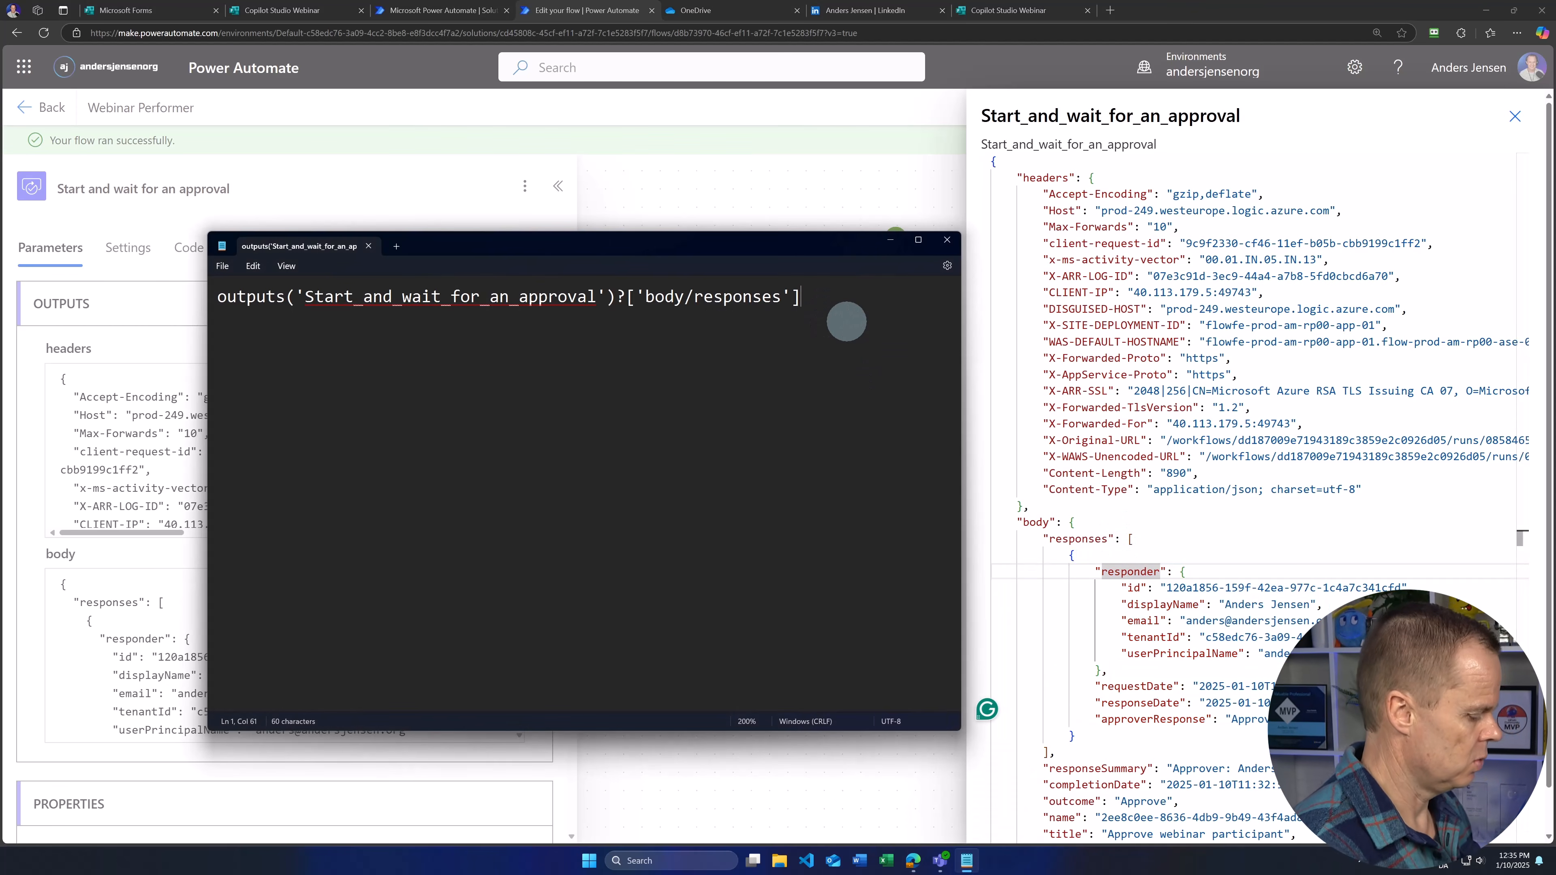
# Step: Append [0]?['responder/email'] to the expression, select it all, and close the output details
pyautogui.write('[0]')
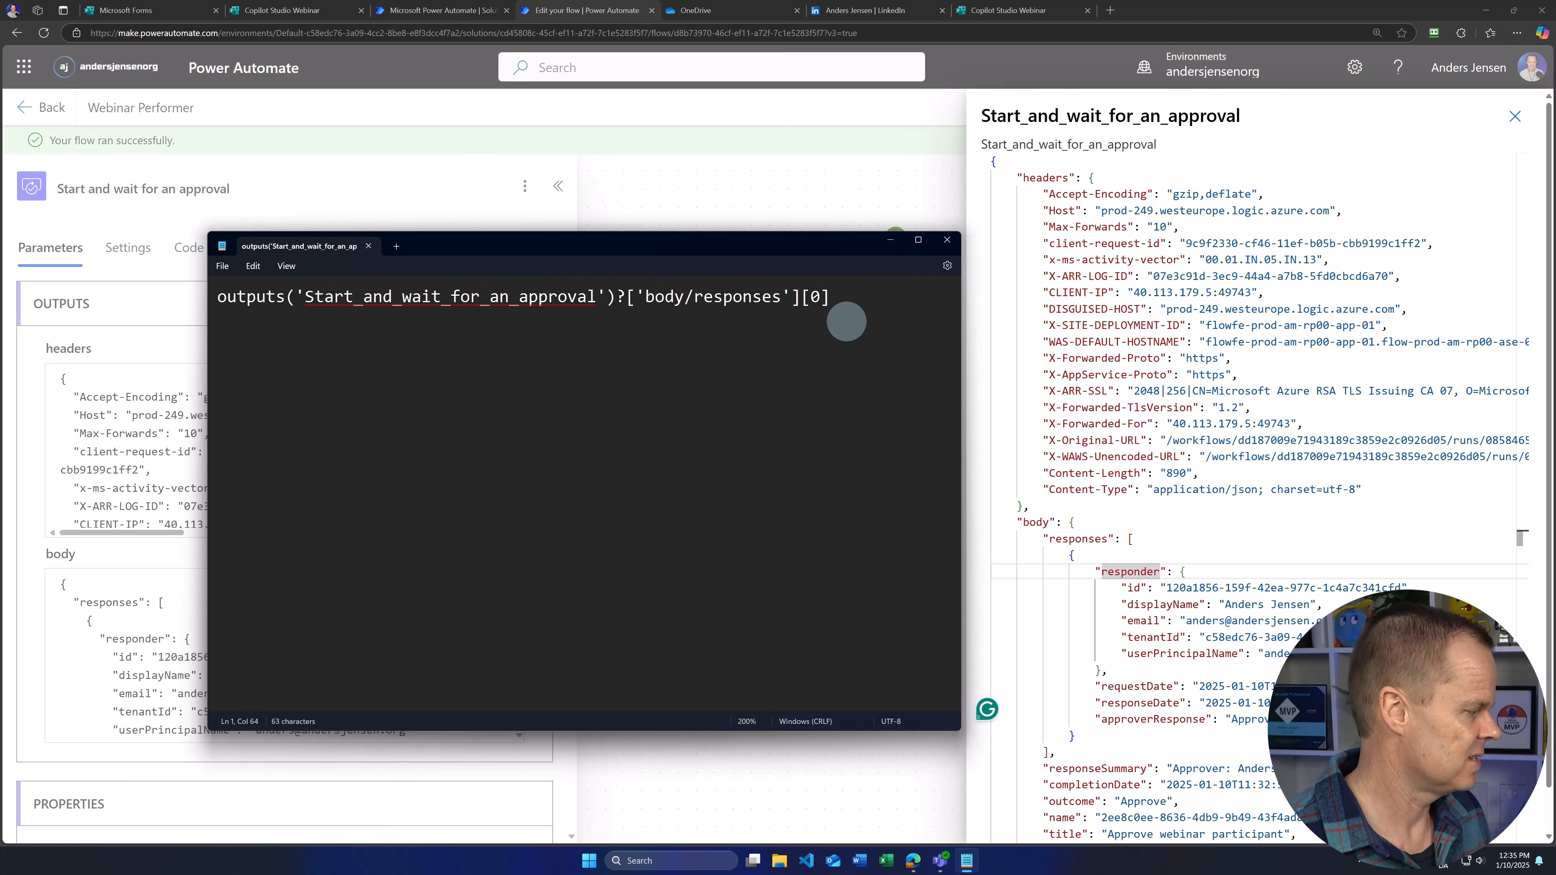
pyautogui.write('?')
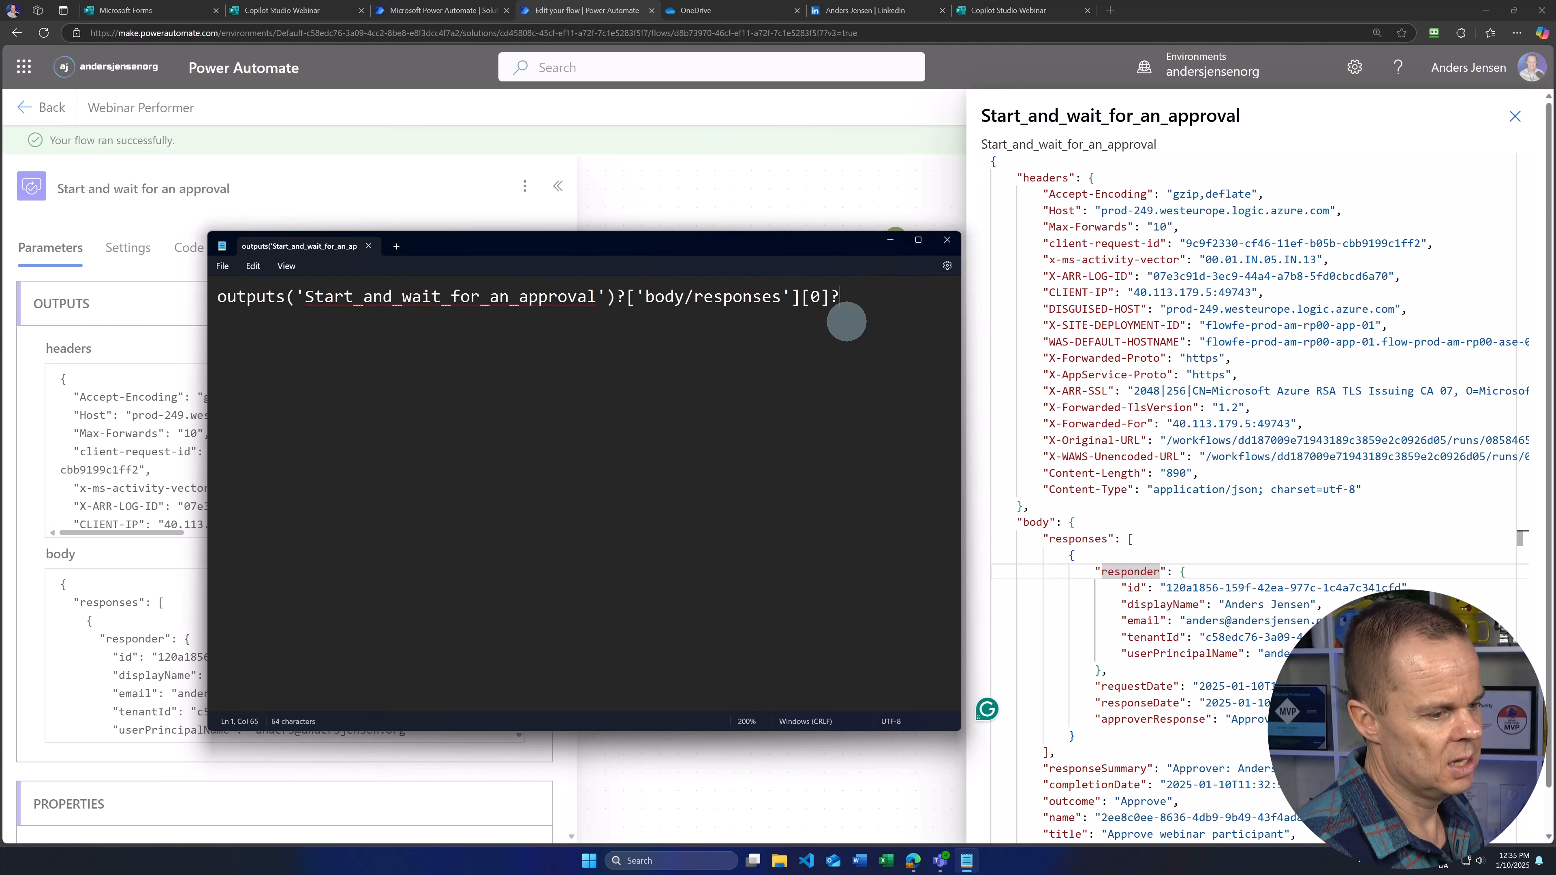
pyautogui.click(1123, 571)
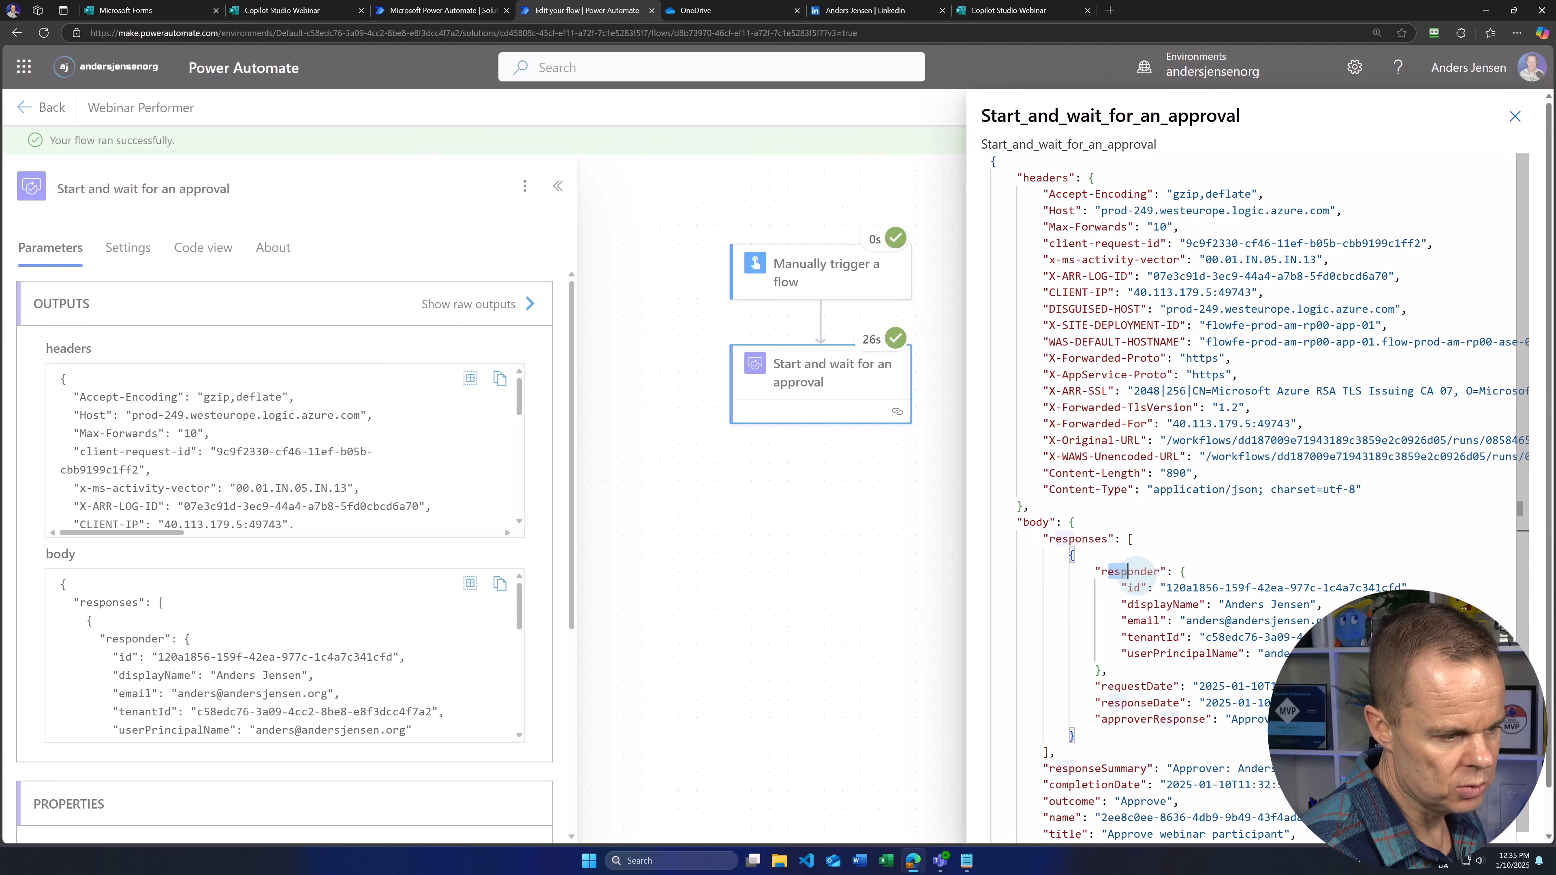
pyautogui.click(1148, 620)
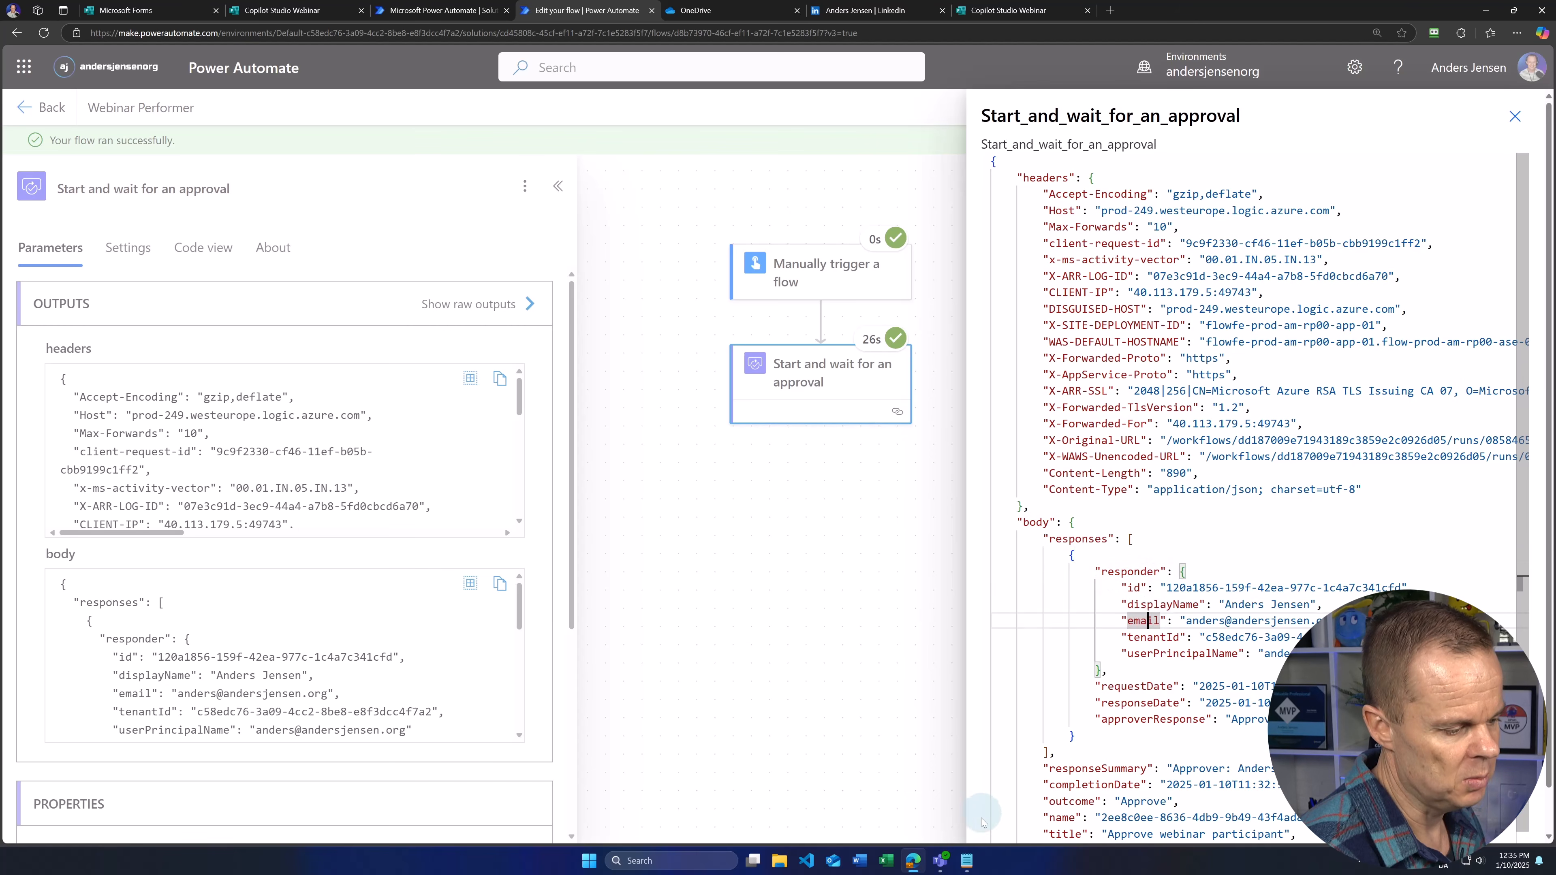
pyautogui.click(967, 860)
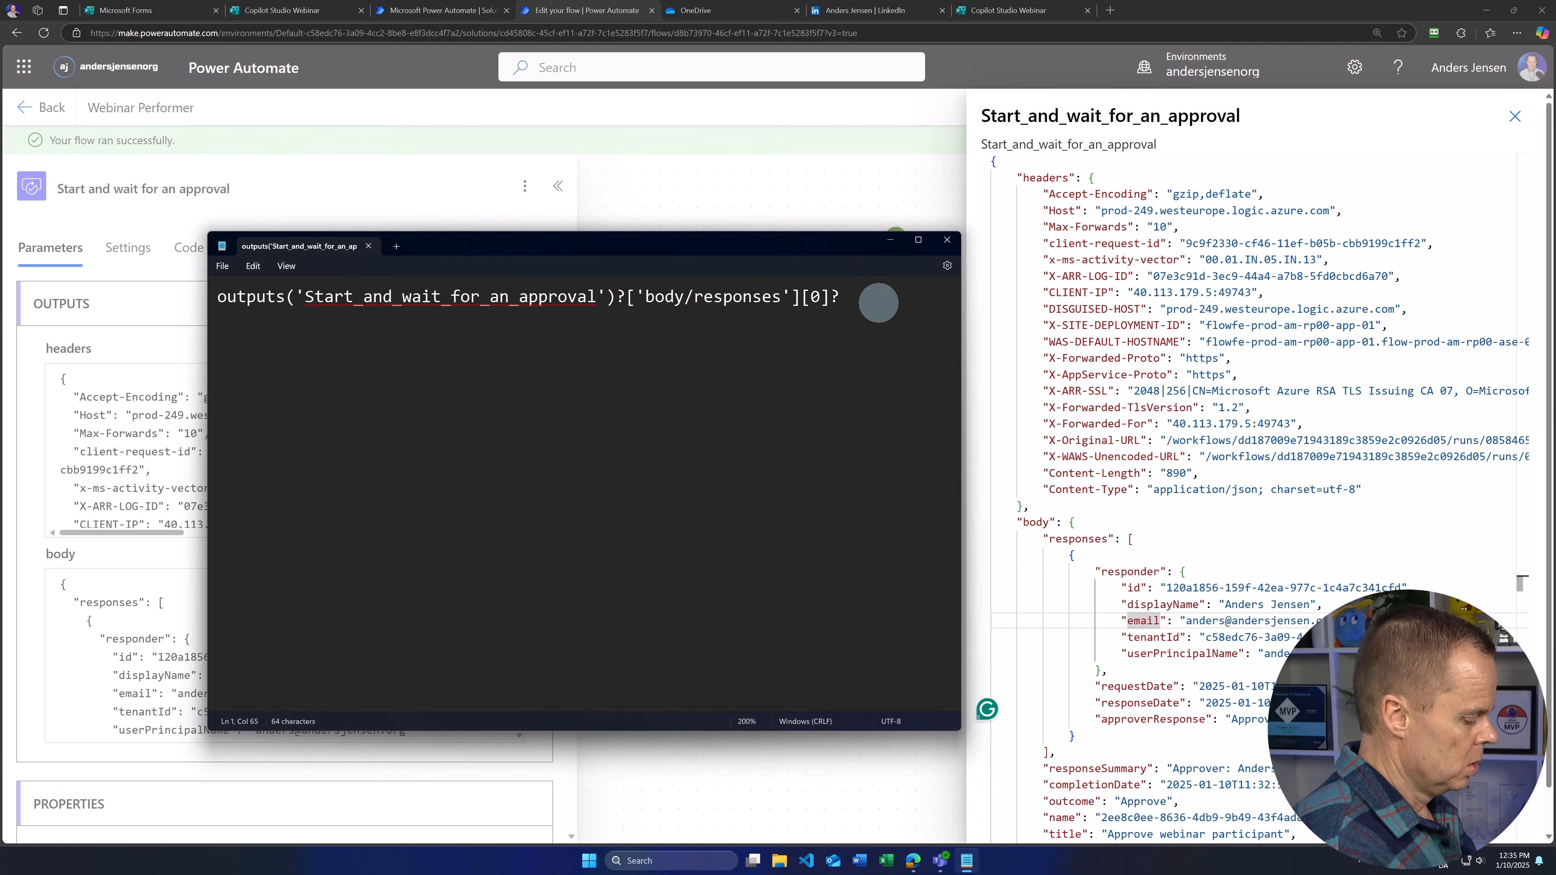
pyautogui.write("['responder")
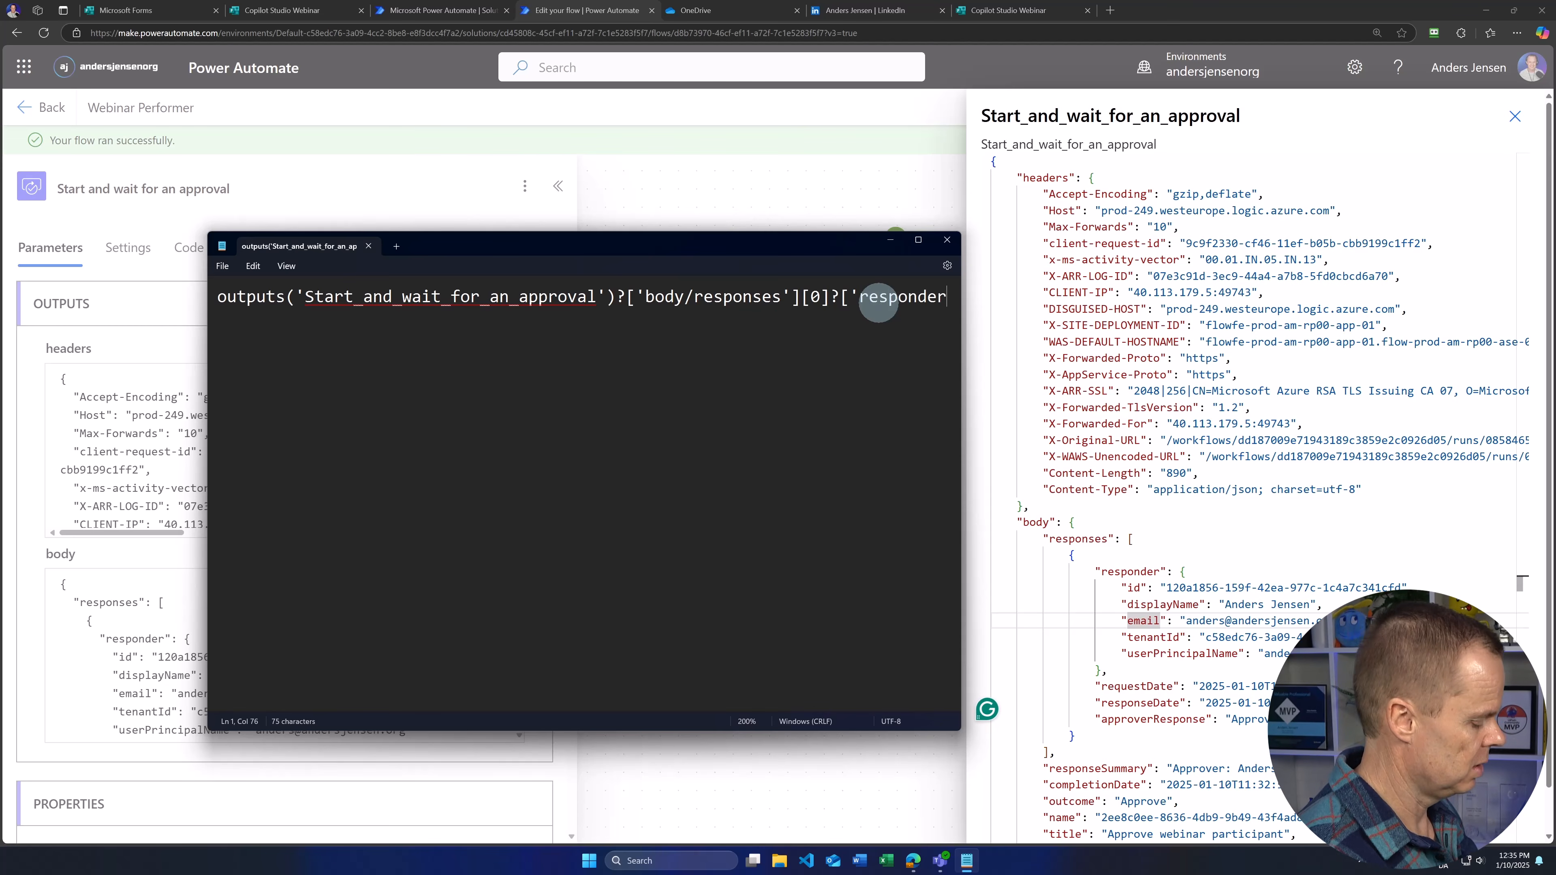
pyautogui.write('/email')
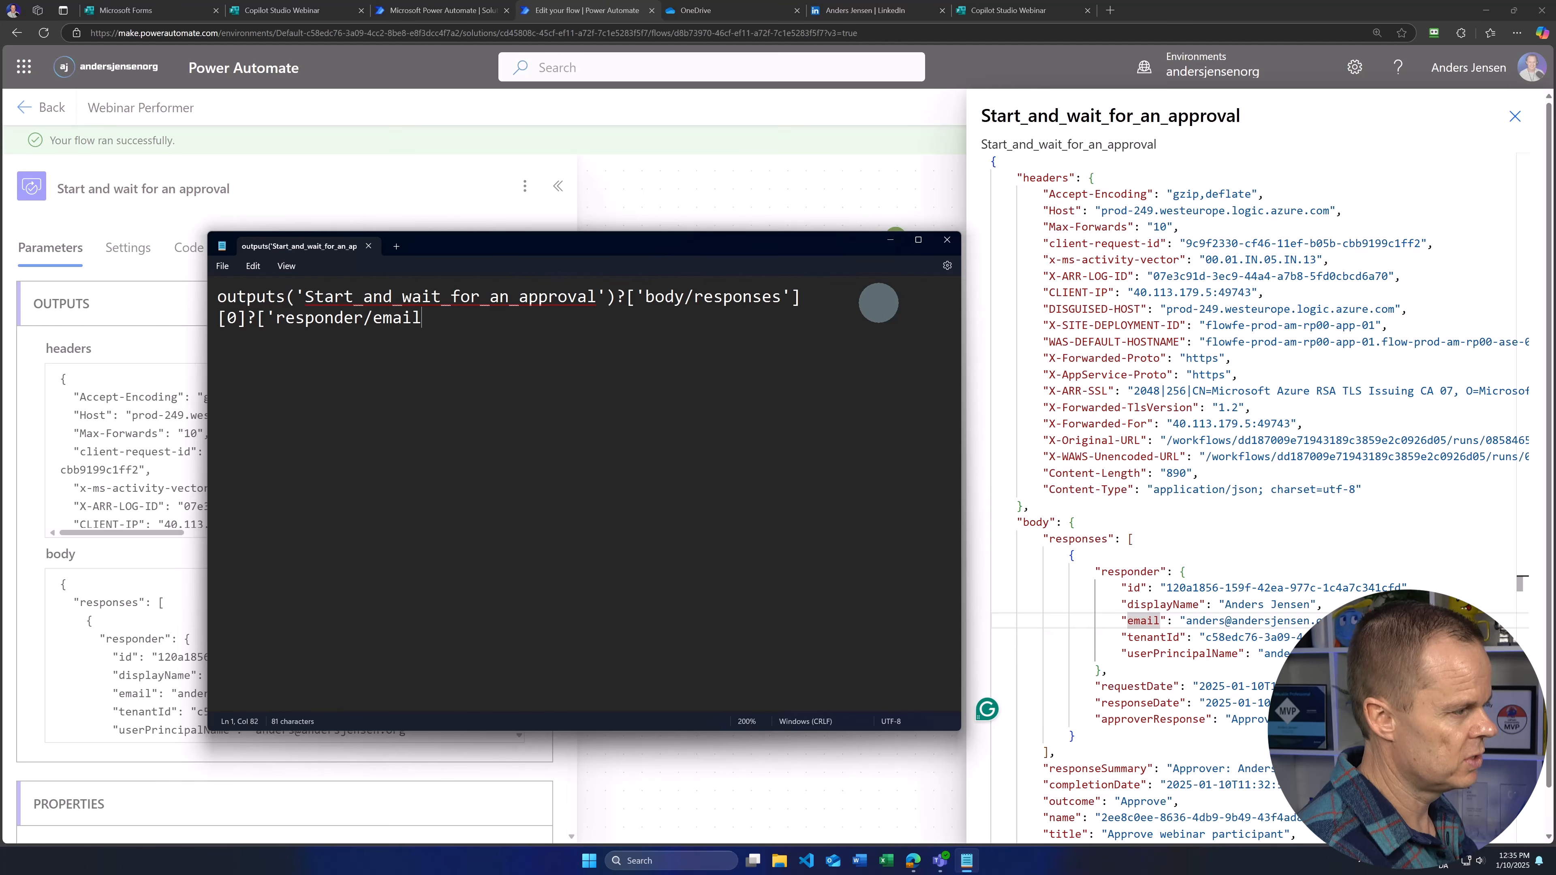
pyautogui.write("']")
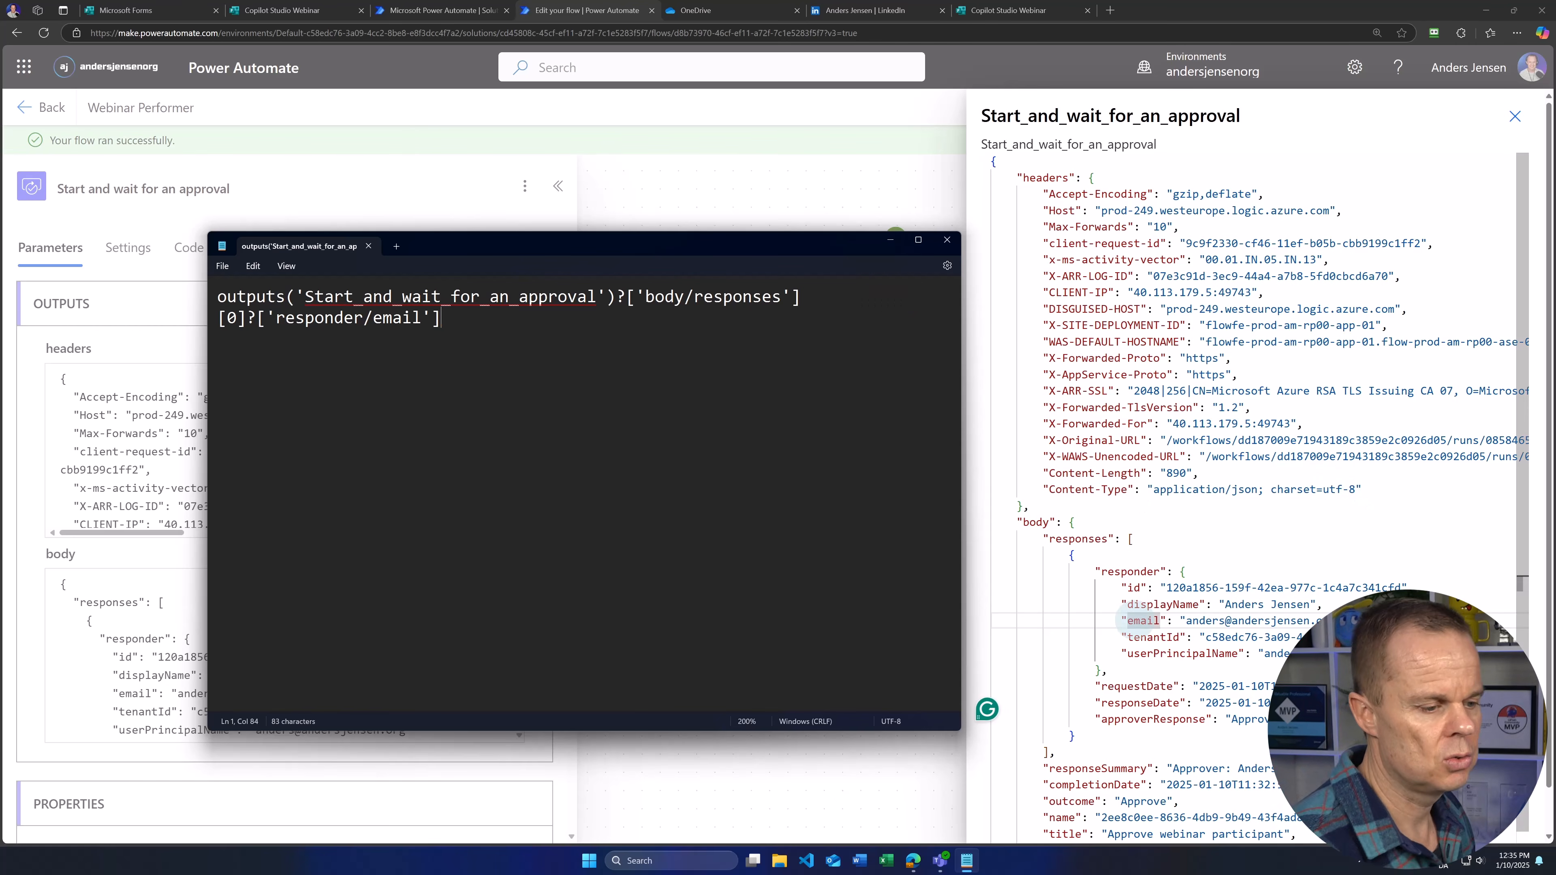
pyautogui.hotkey('ctrl', 'a')
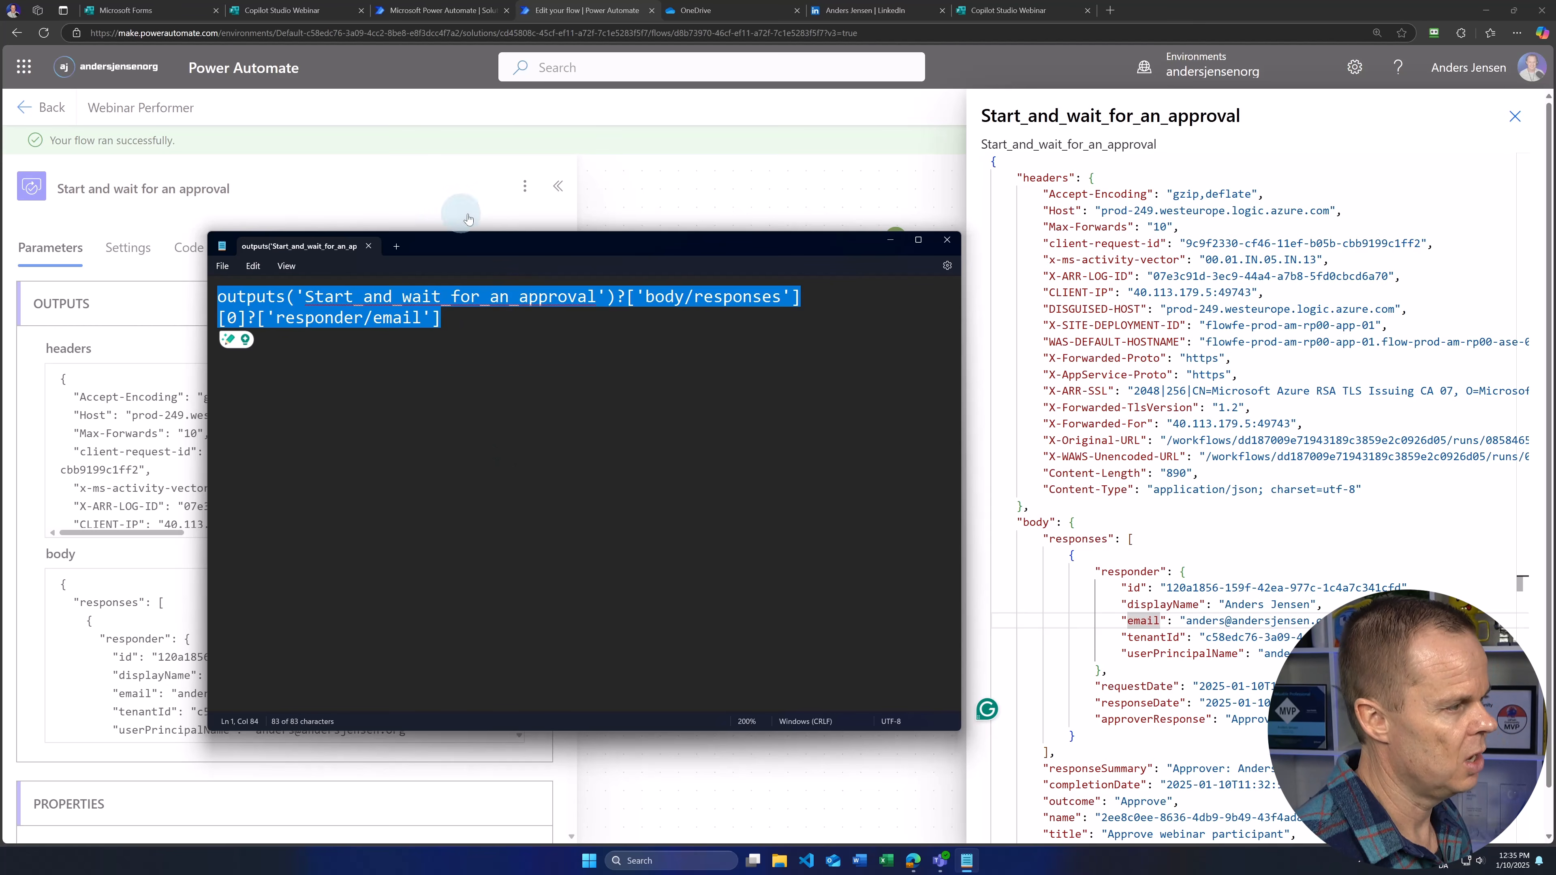
pyautogui.click(638, 190)
pyautogui.click(646, 249)
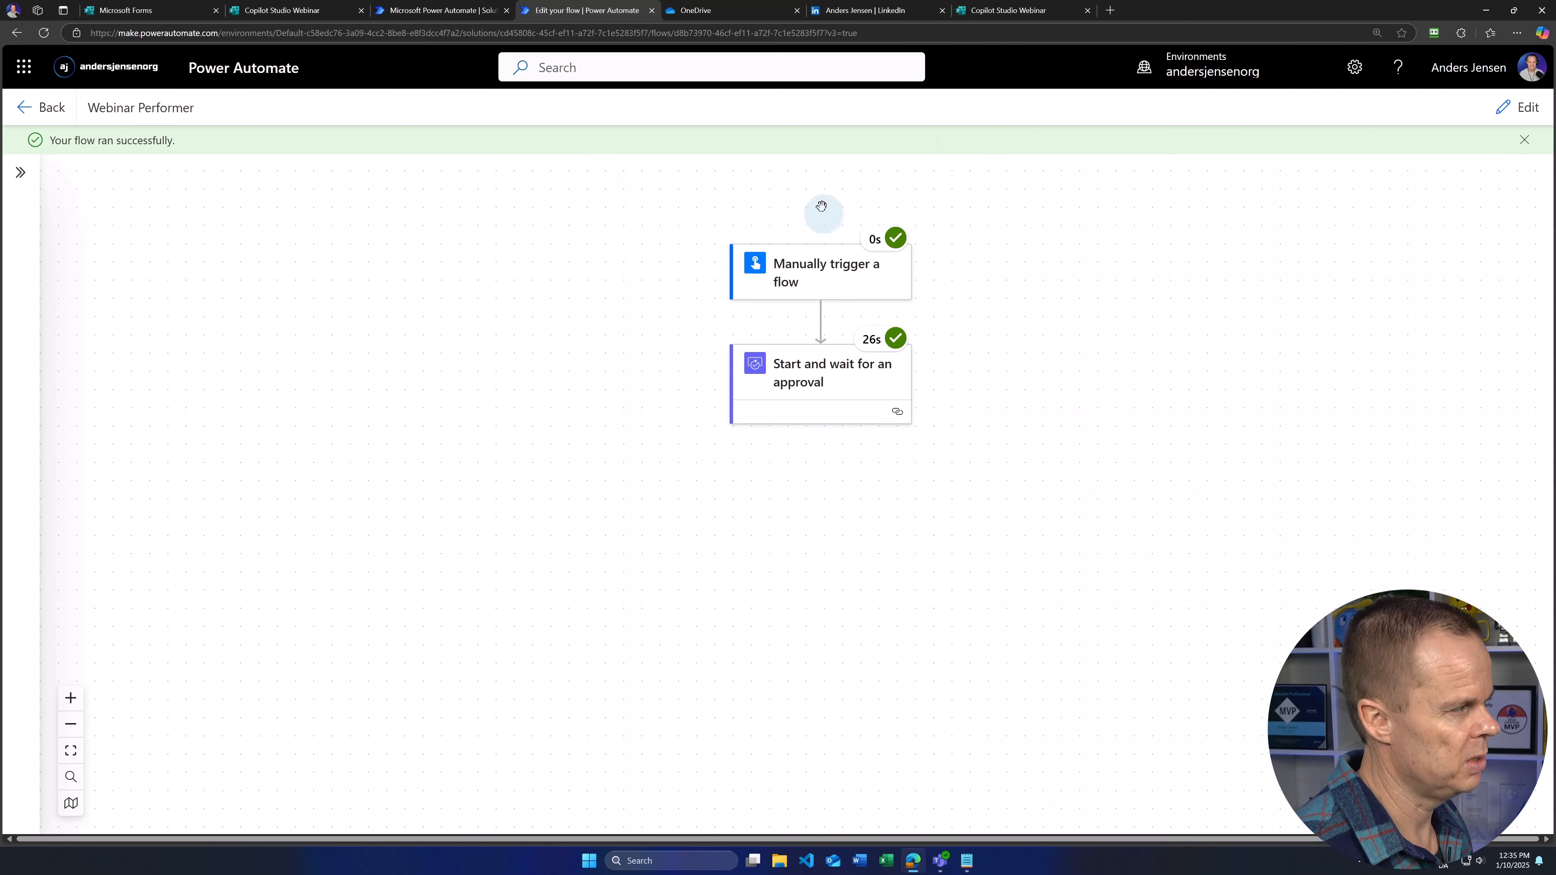
# Step: In edit mode, add a Condition action after the approval step
pyautogui.click(1519, 111)
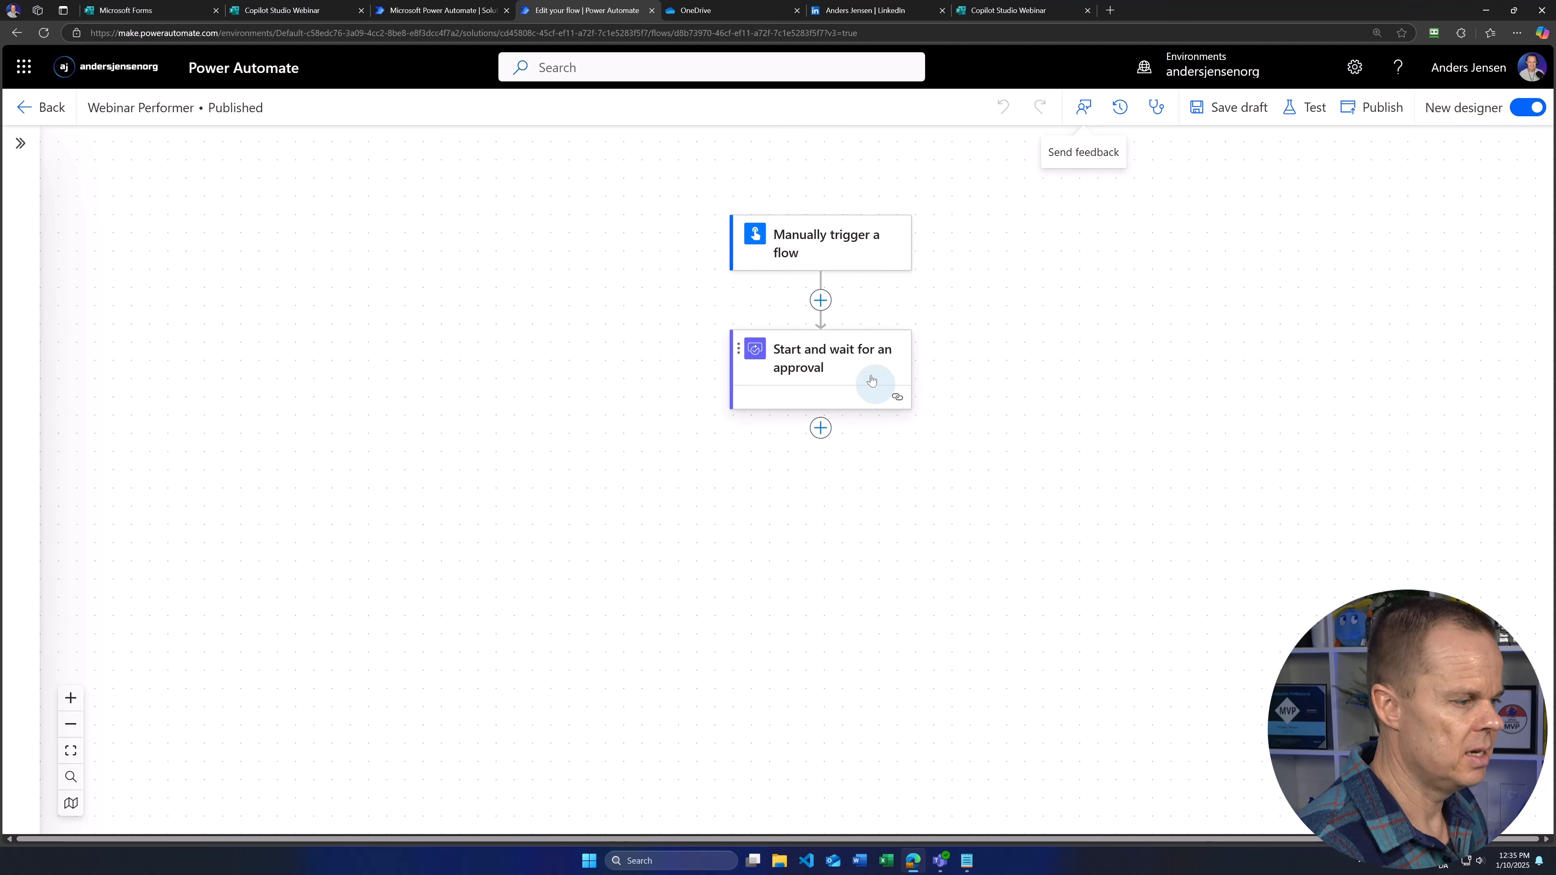
pyautogui.moveTo(995, 414); pyautogui.dragTo(1067, 374)
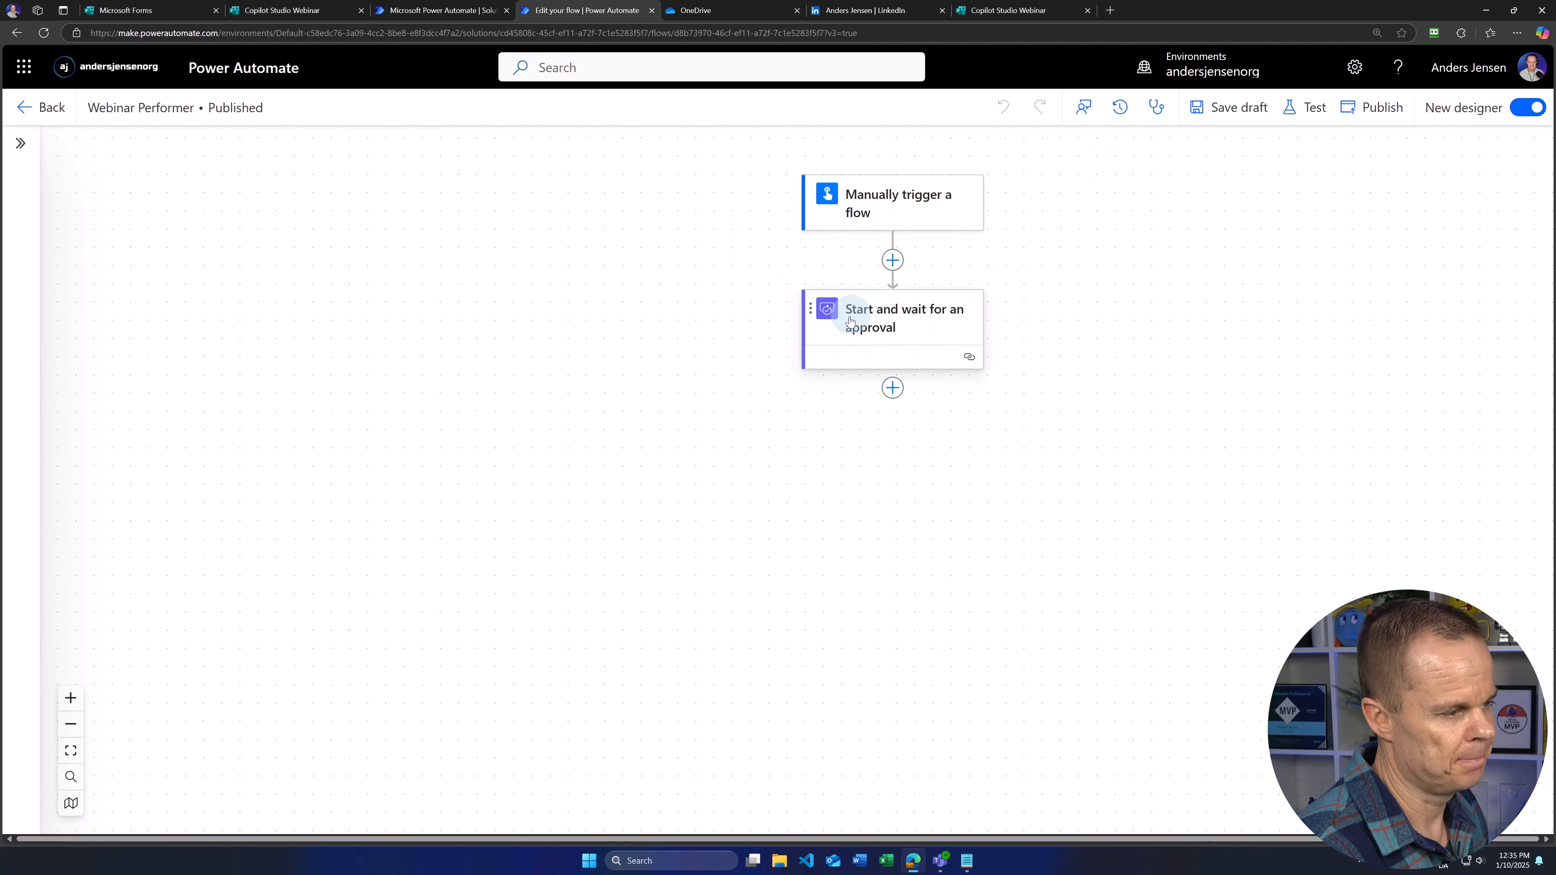
pyautogui.click(892, 388)
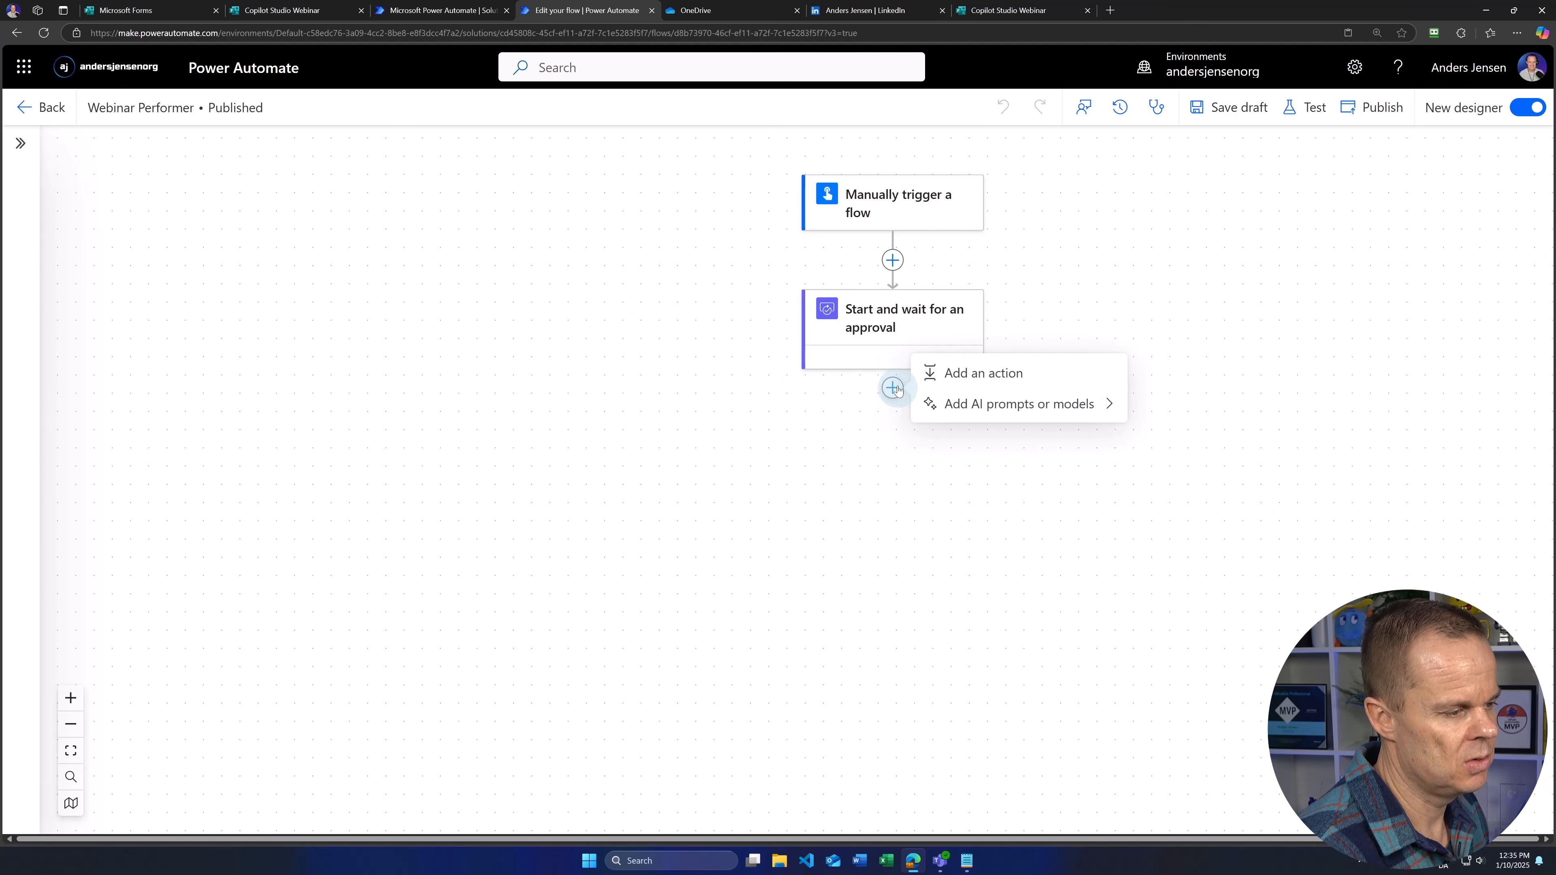
pyautogui.click(977, 373)
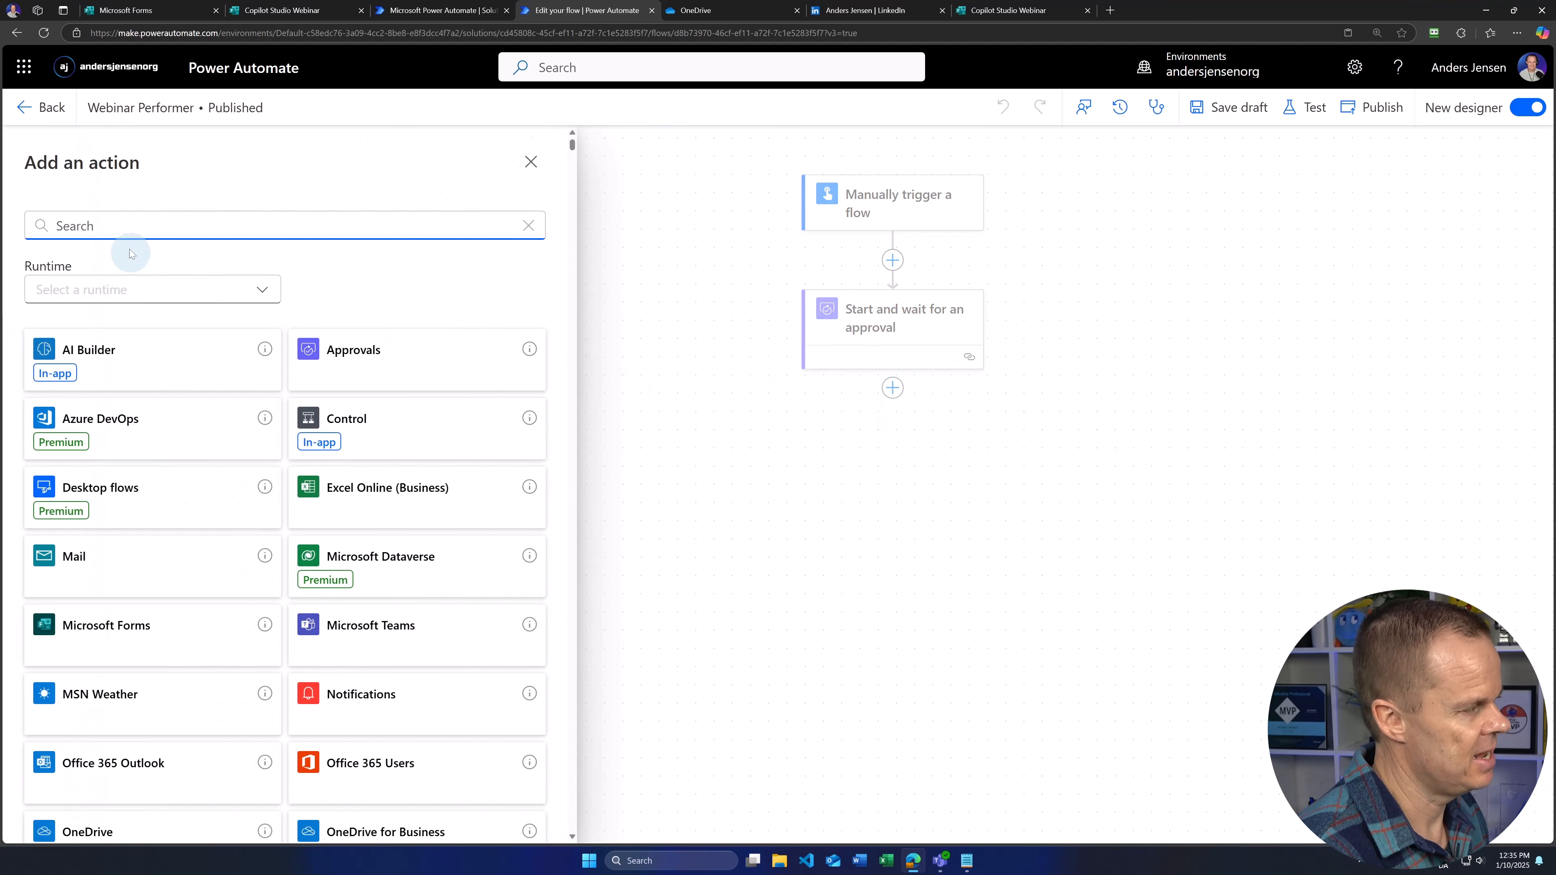
pyautogui.write('condi')
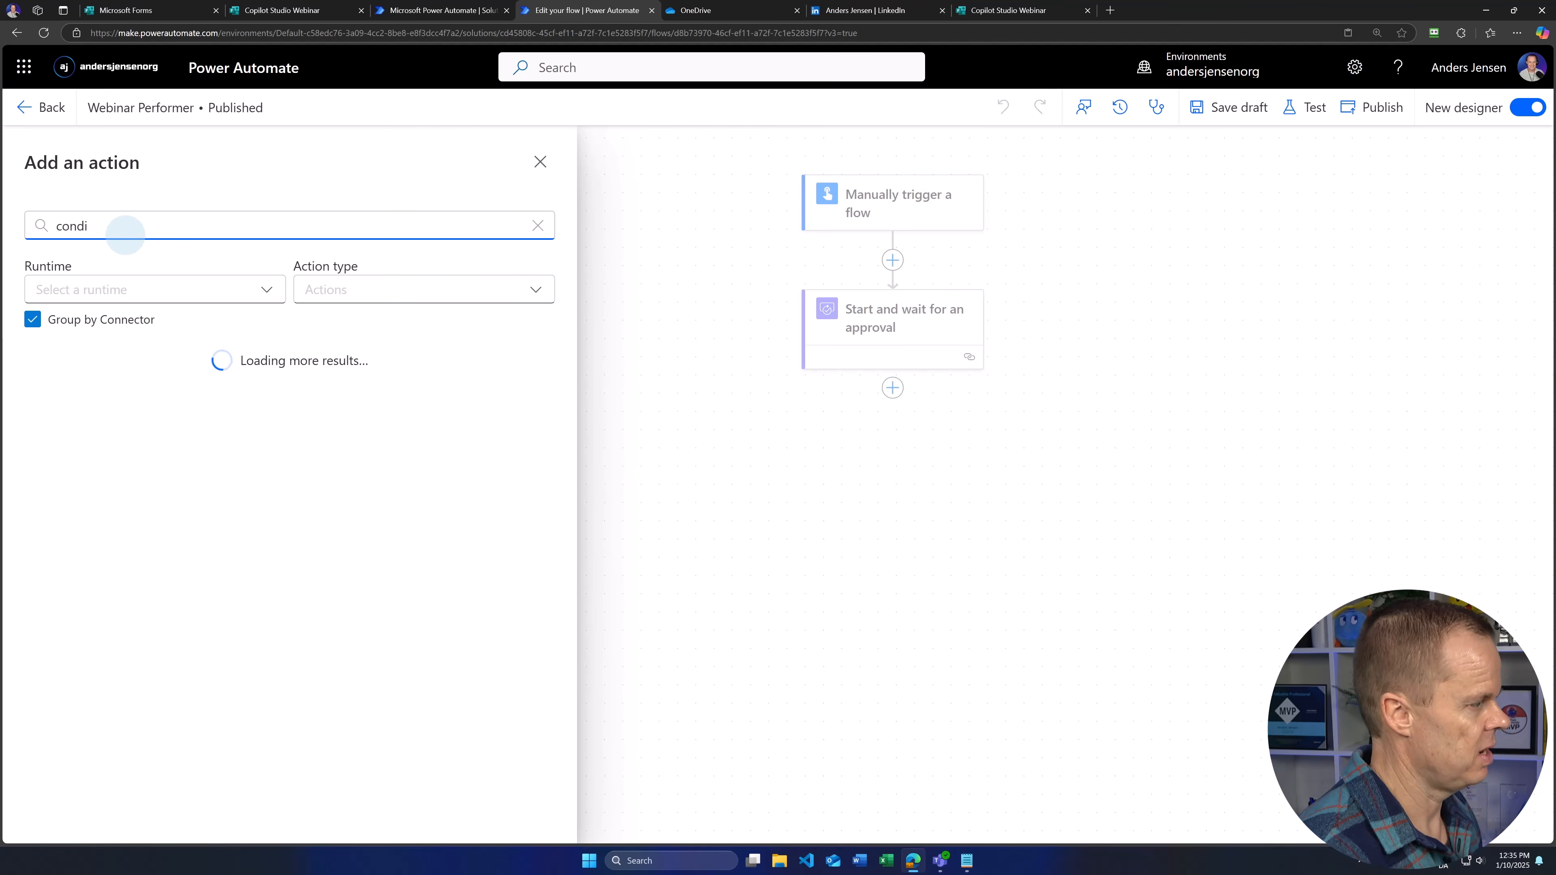
pyautogui.click(87, 530)
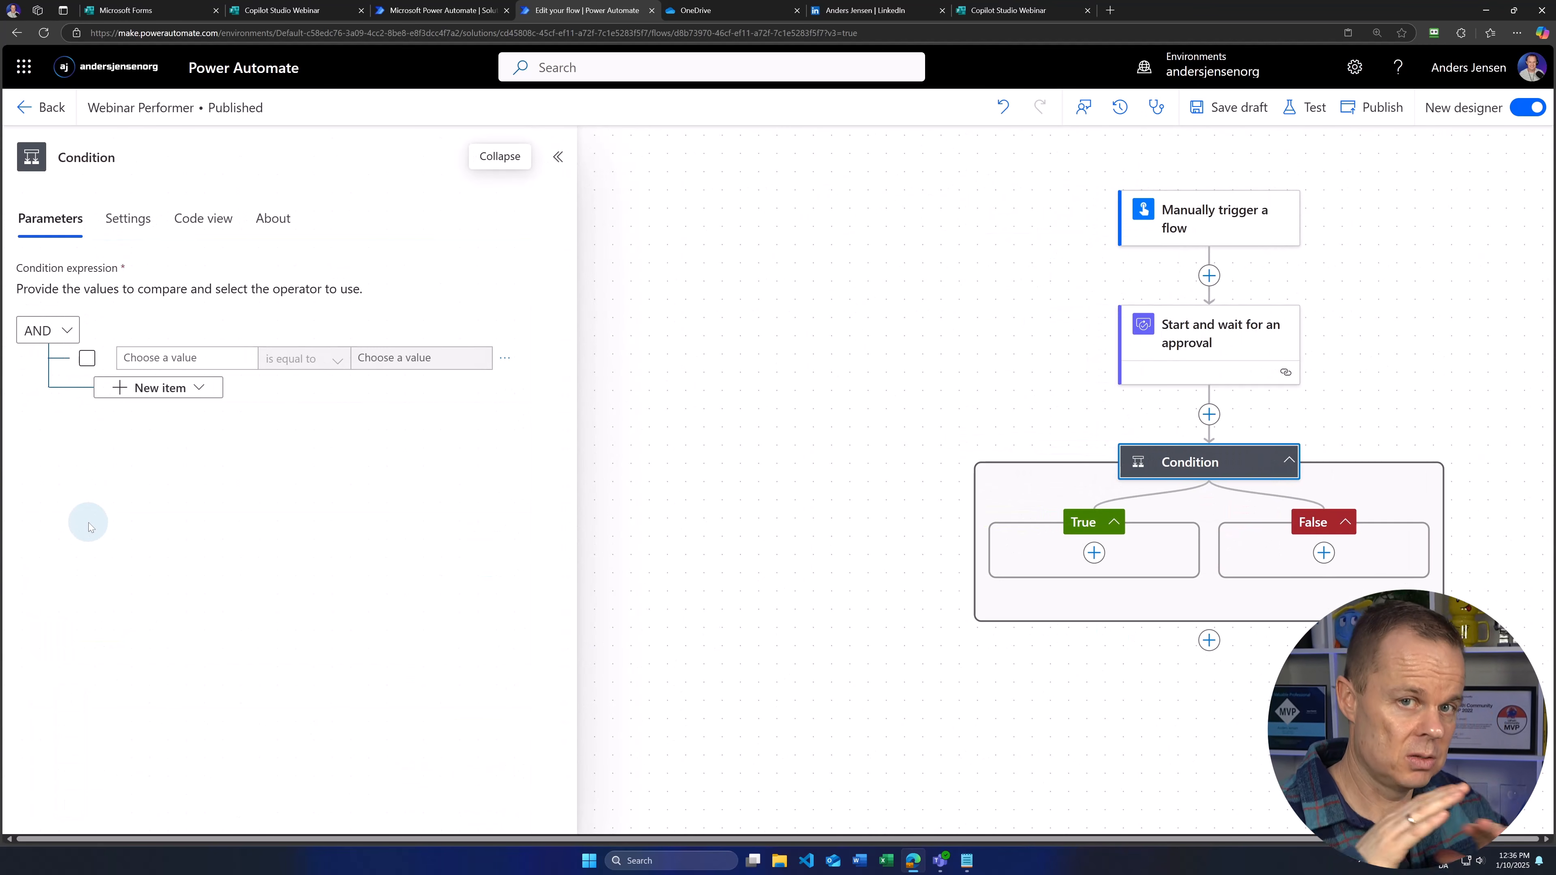
# Step: Set the condition to the approval's Outcome is equal to Approve
pyautogui.click(164, 358)
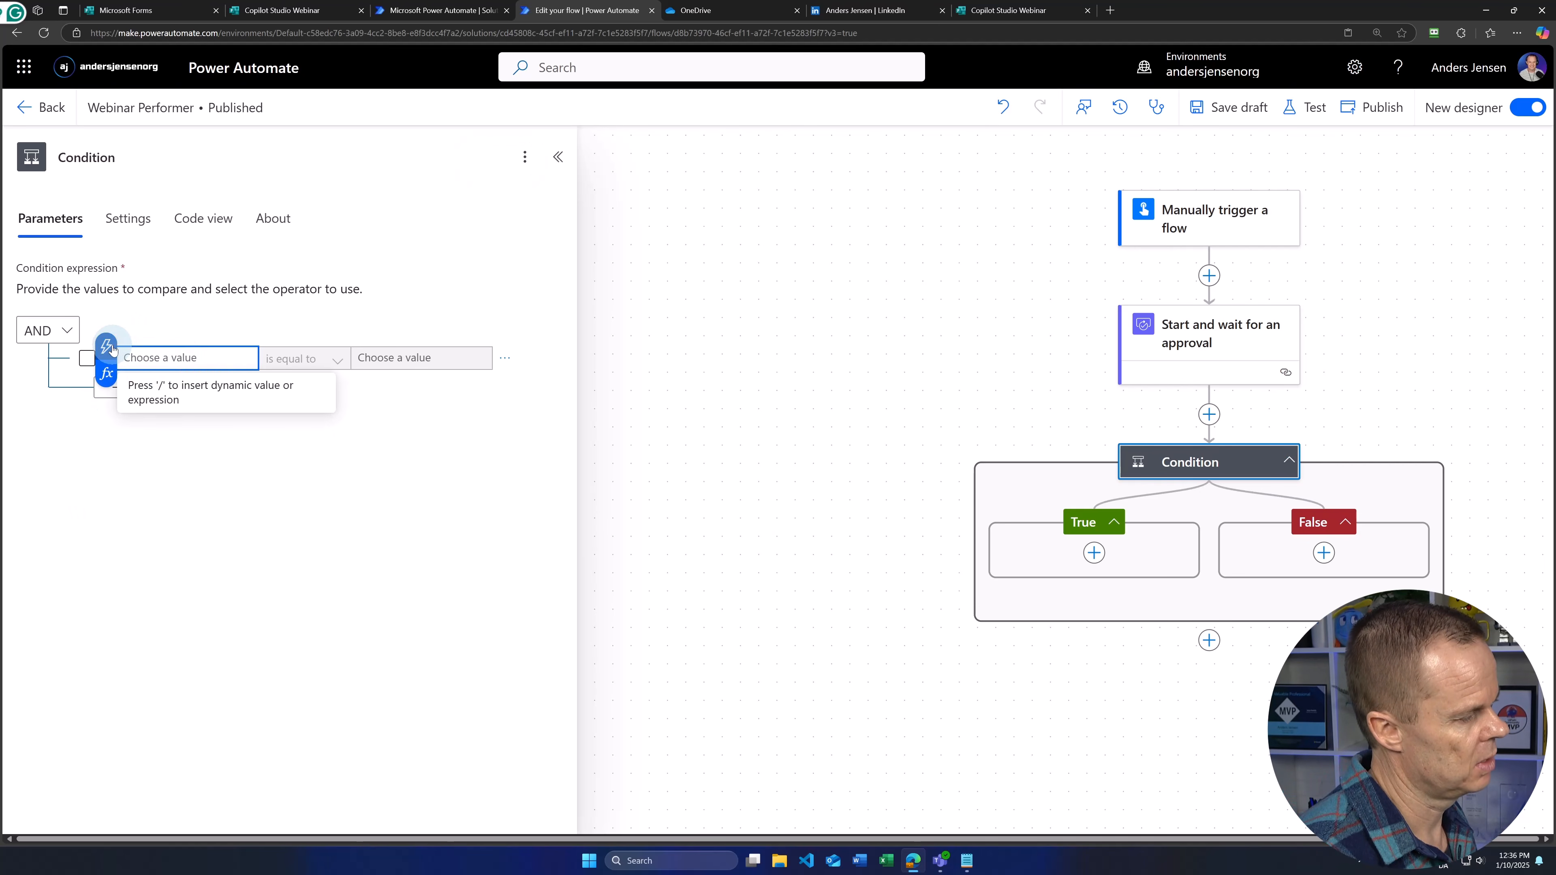
pyautogui.click(110, 347)
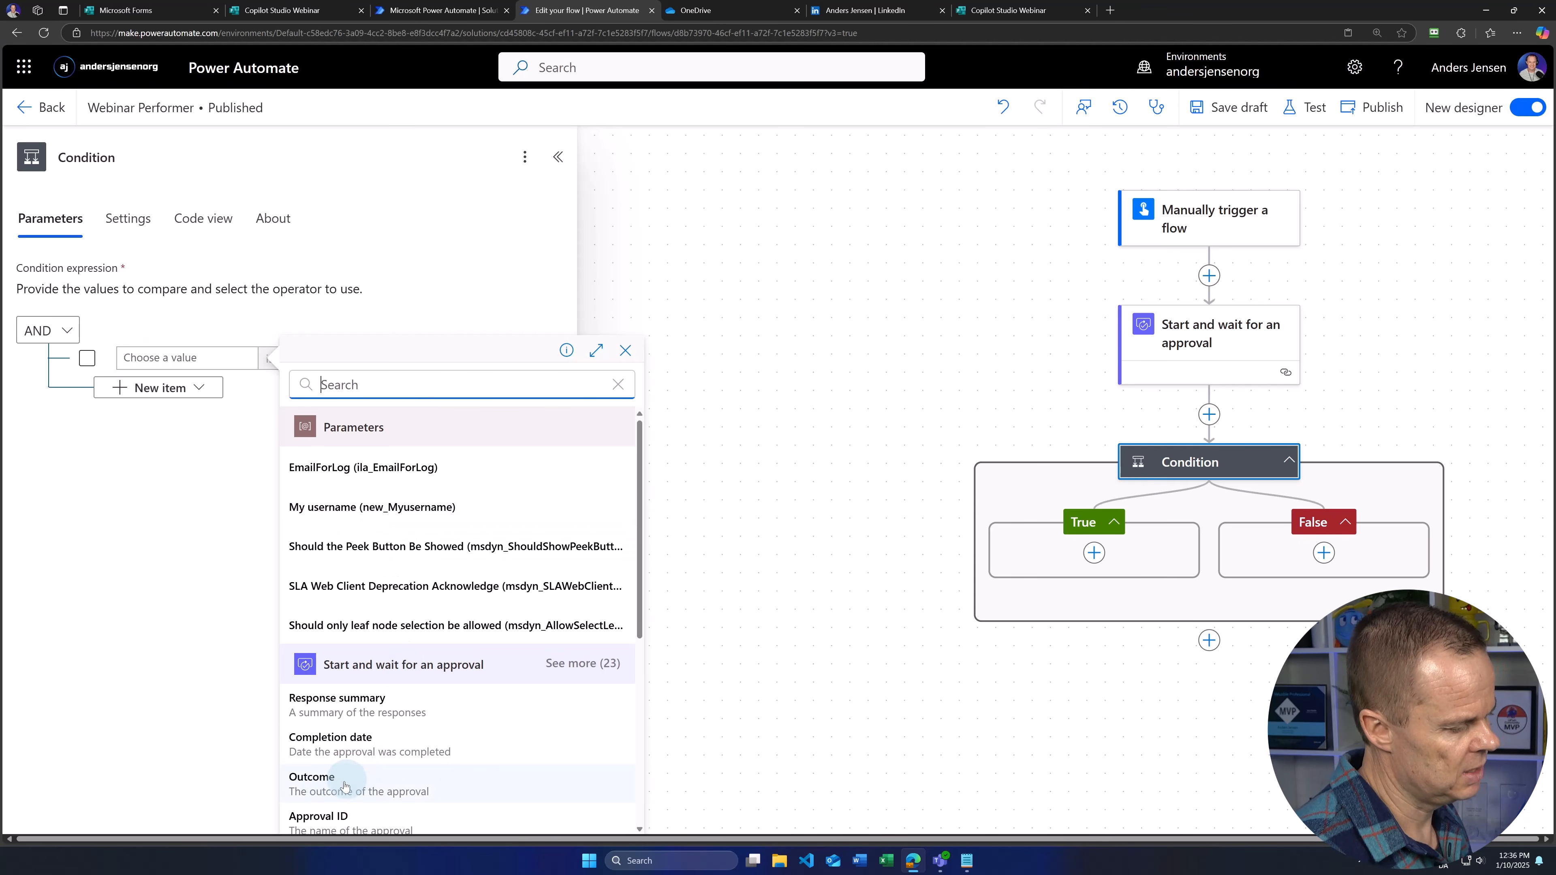
pyautogui.click(573, 672)
pyautogui.scroll(-2, 453, 680)
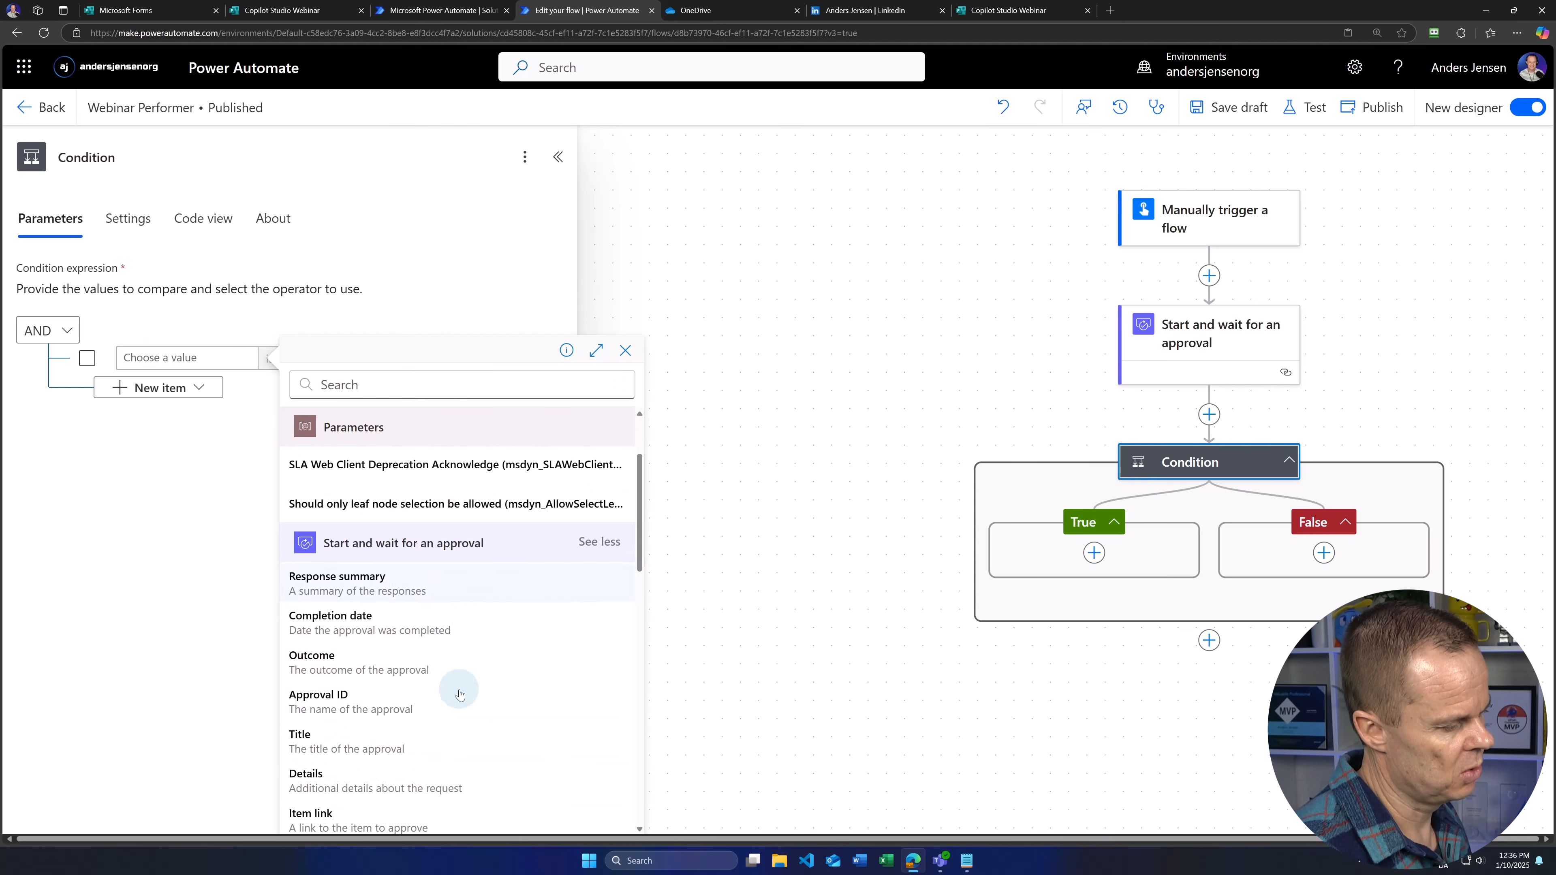
pyautogui.click(324, 661)
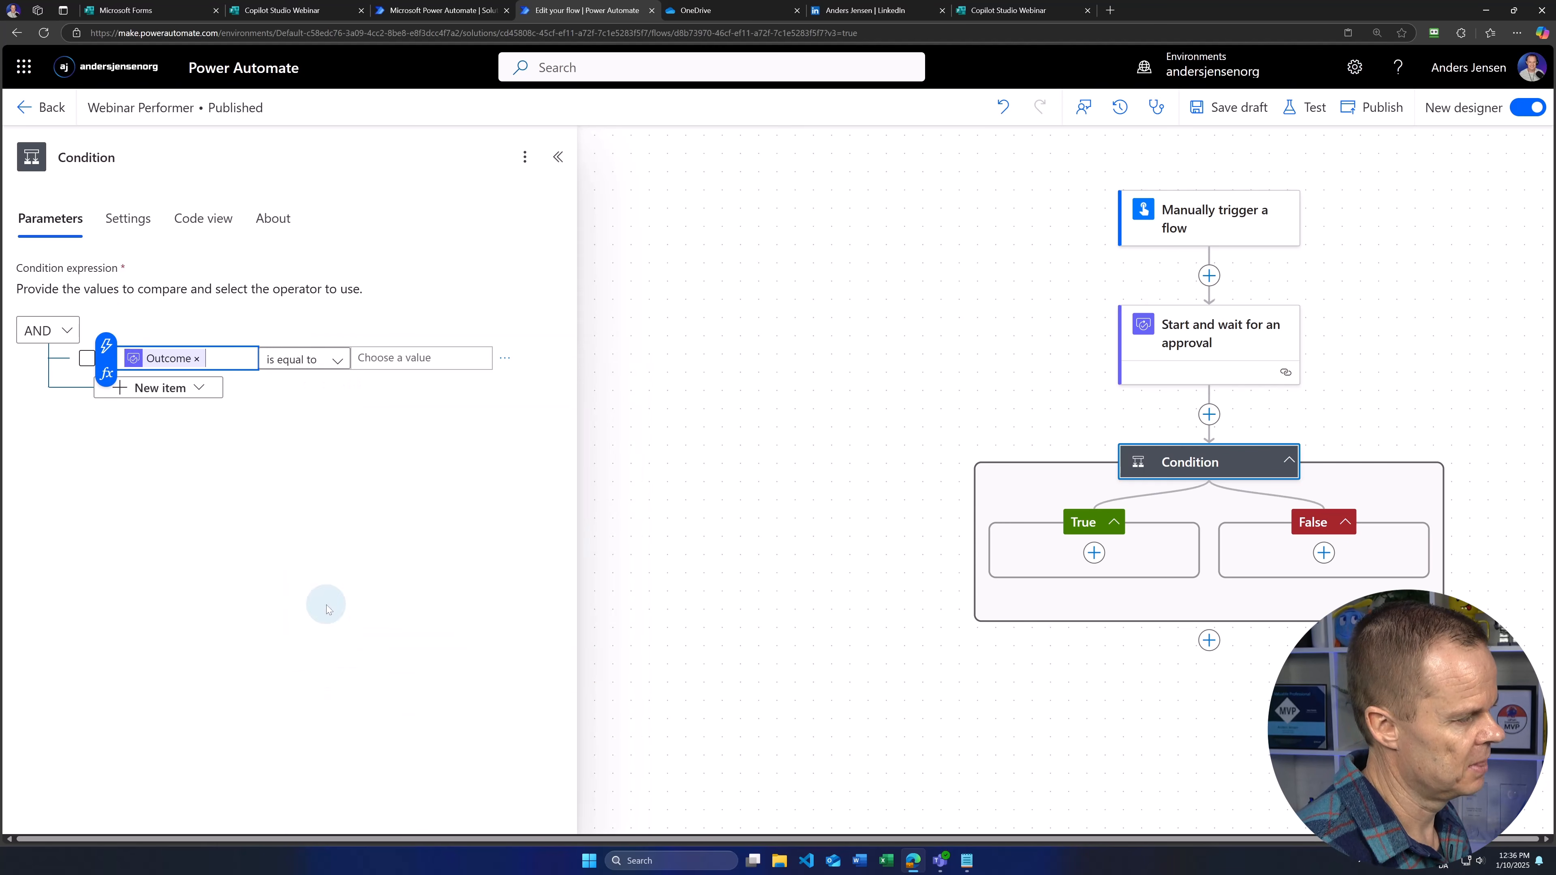
pyautogui.click(382, 357)
pyautogui.write('Approve')
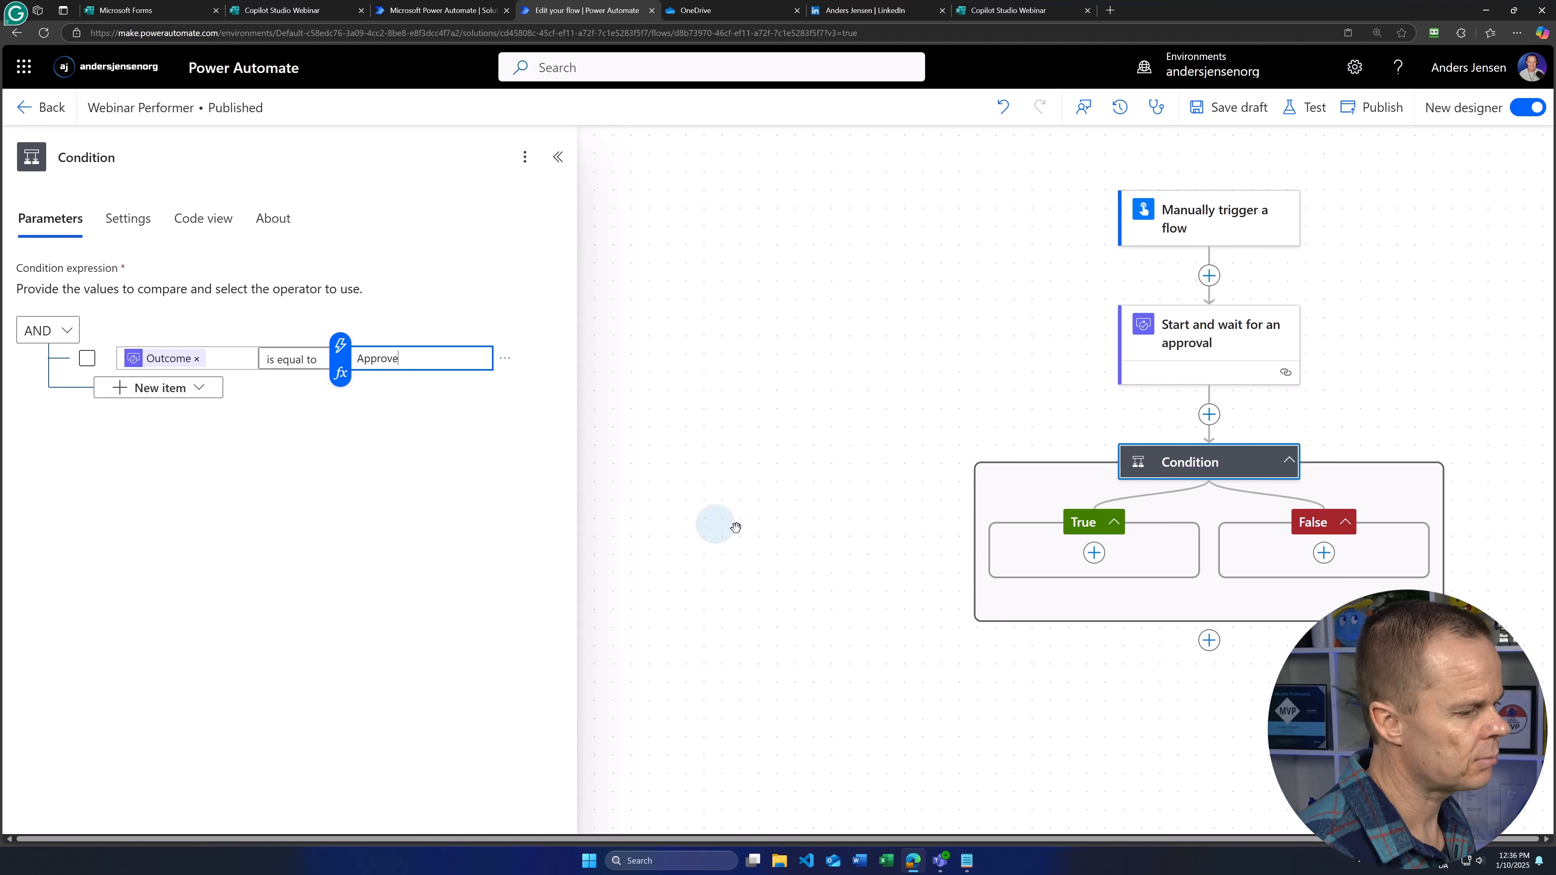
pyautogui.click(899, 566)
pyautogui.click(1209, 468)
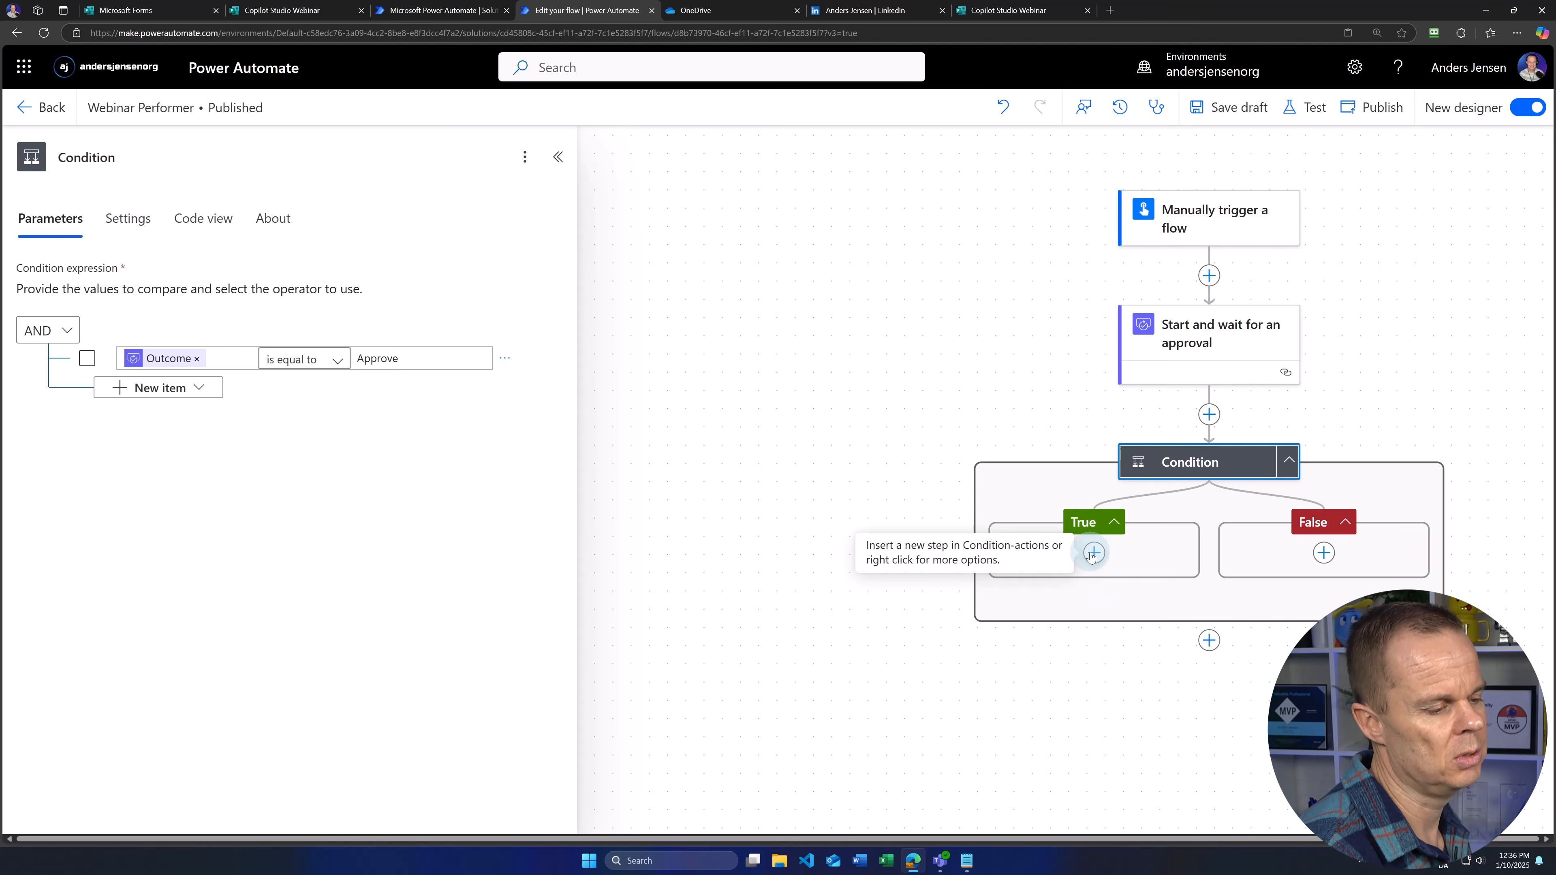
# Step: Add an Excel 'Add a row into a table' action to the True branch
pyautogui.click(1094, 553)
pyautogui.click(1154, 539)
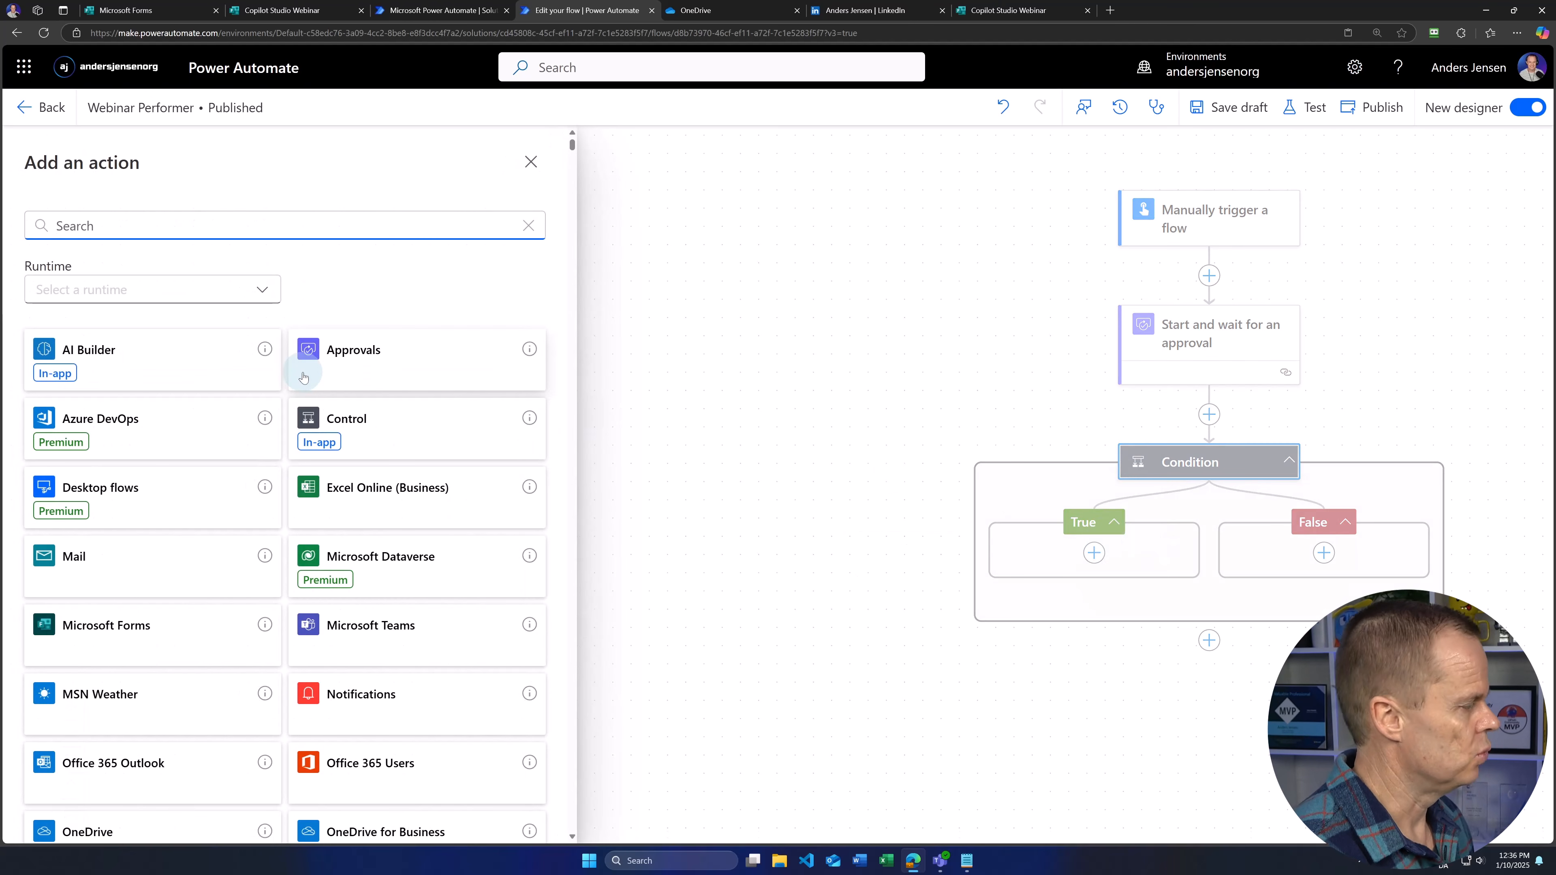
pyautogui.write('ad')
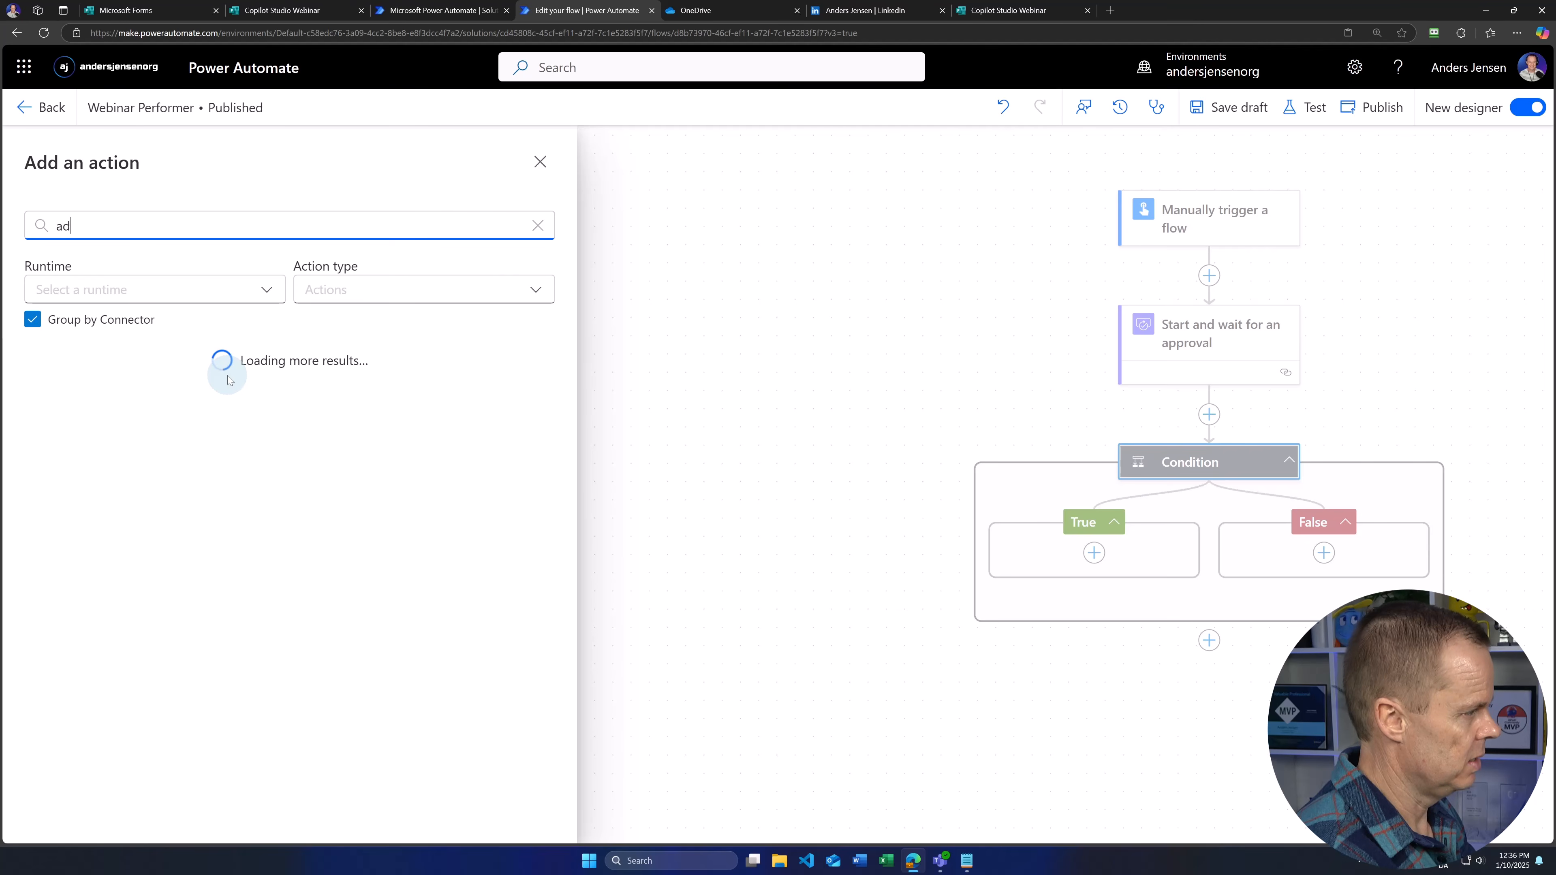
pyautogui.write('d a row')
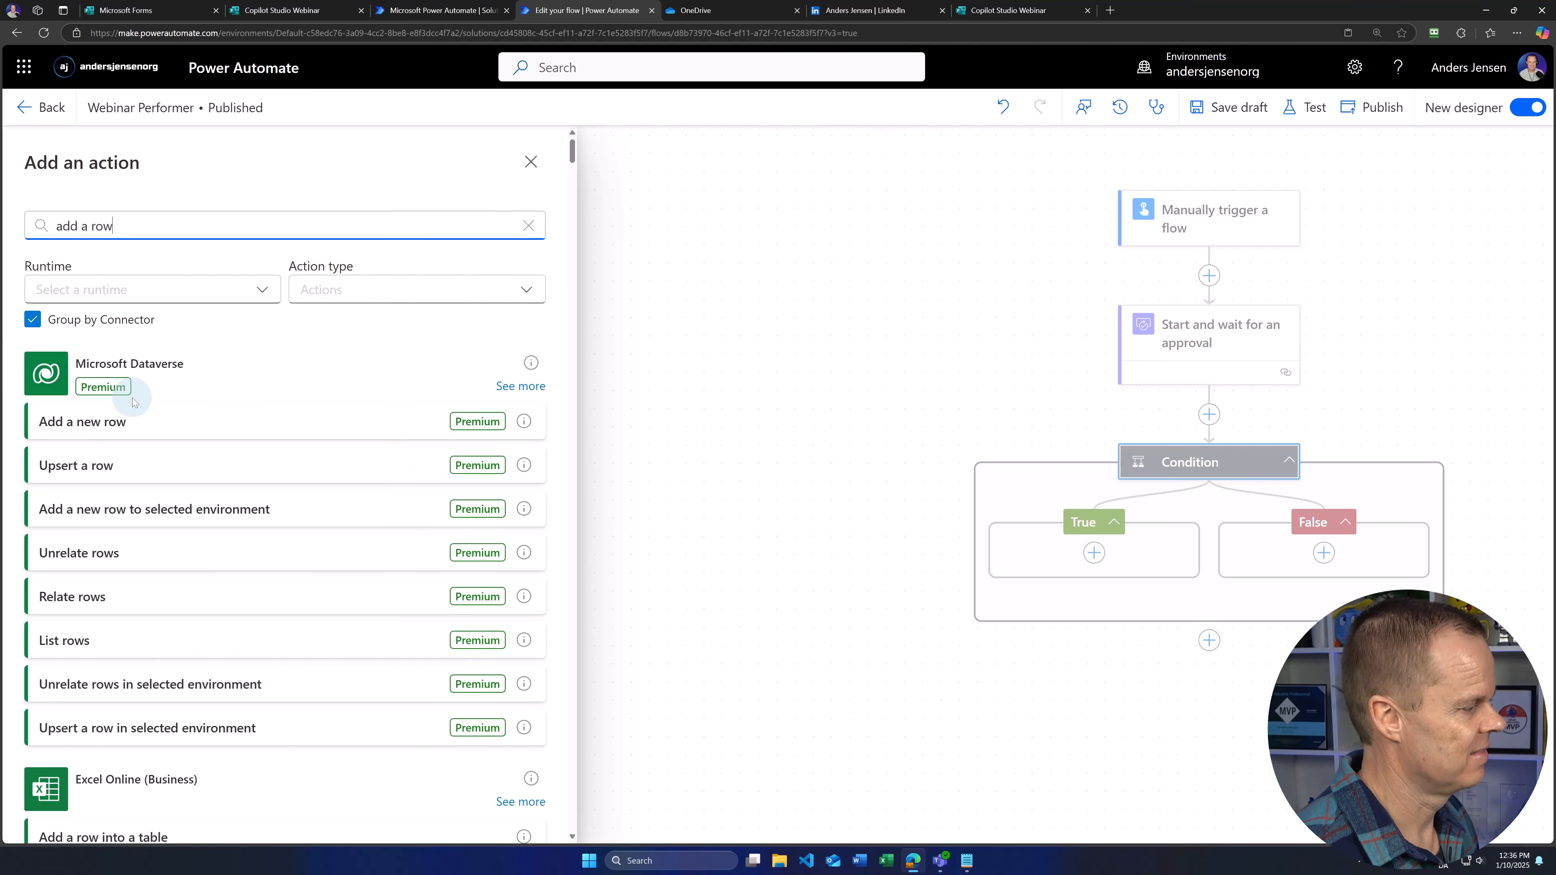
pyautogui.write(' into')
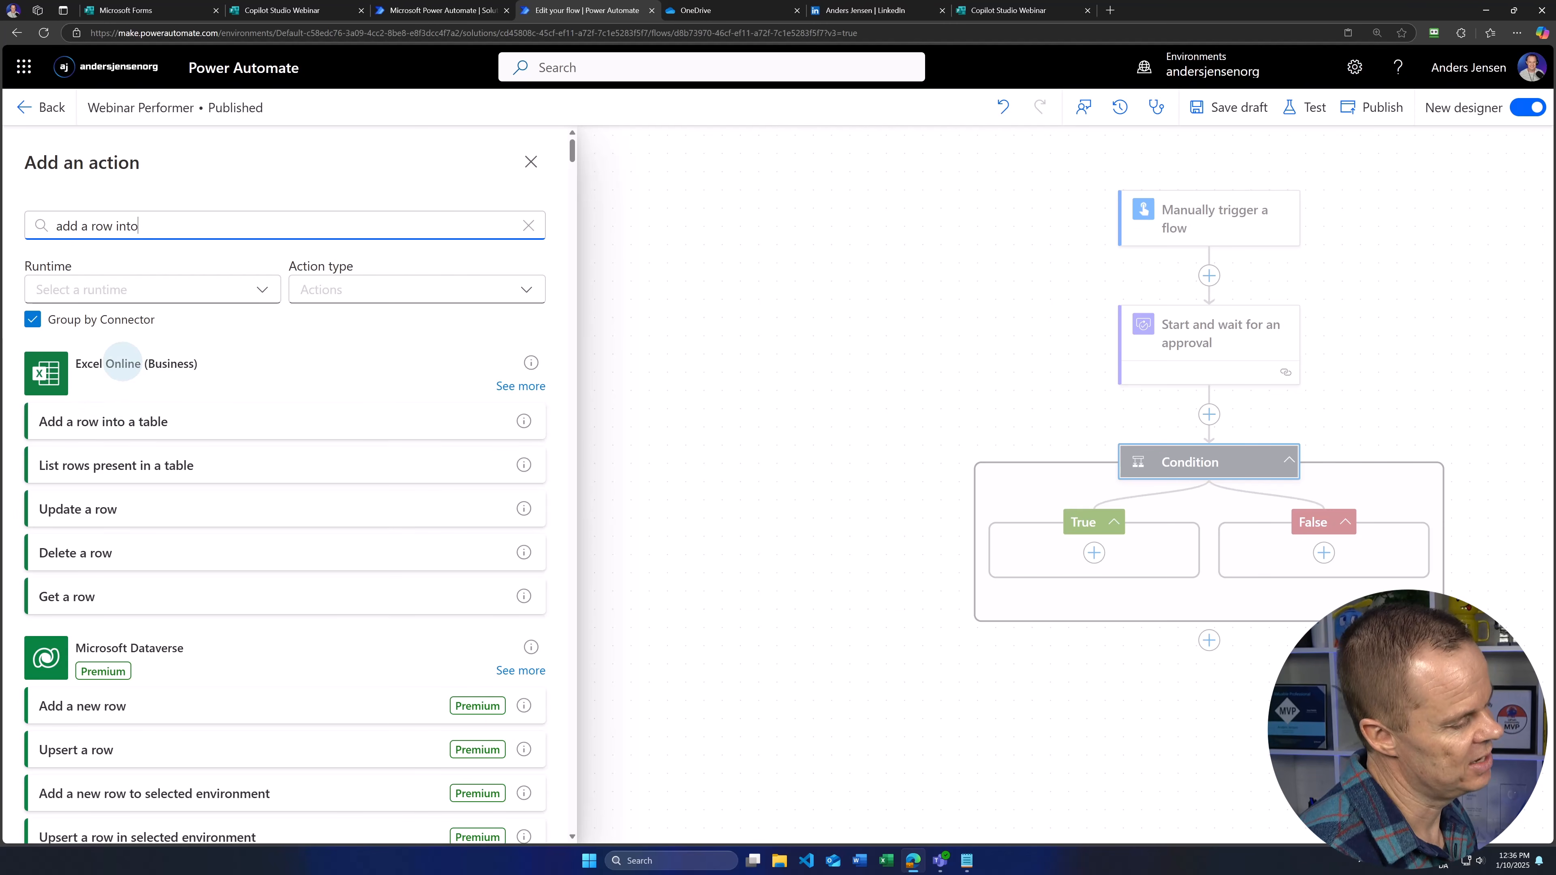
pyautogui.click(108, 422)
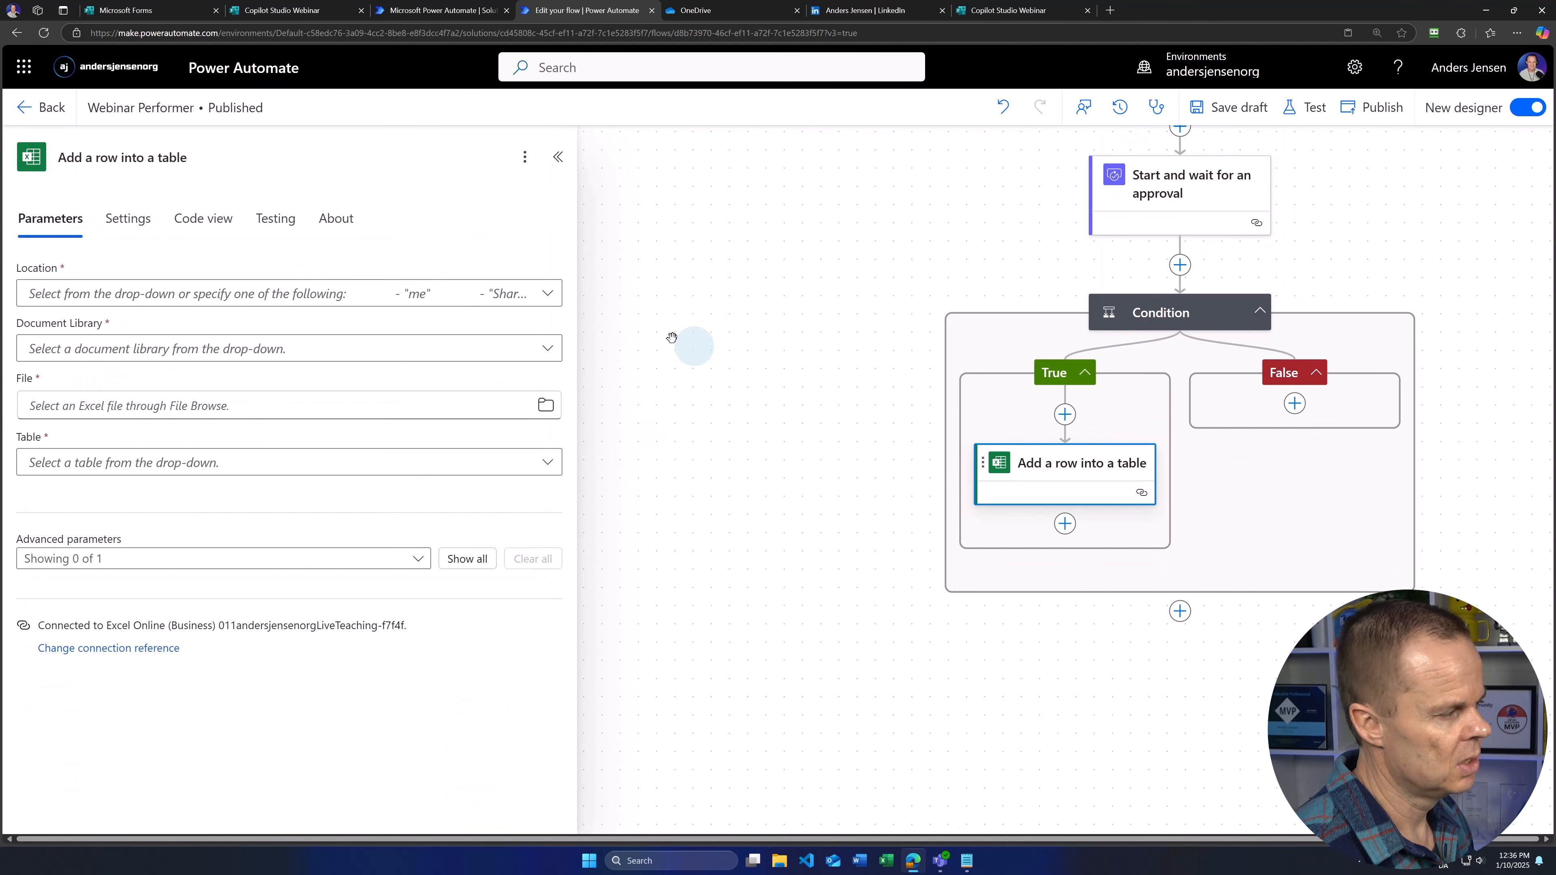
# Step: Point it at OneDrive for Business, Dokumenter, WebinarRegistrations.xlsx, table WebinarApprovedParticipants
pyautogui.click(367, 294)
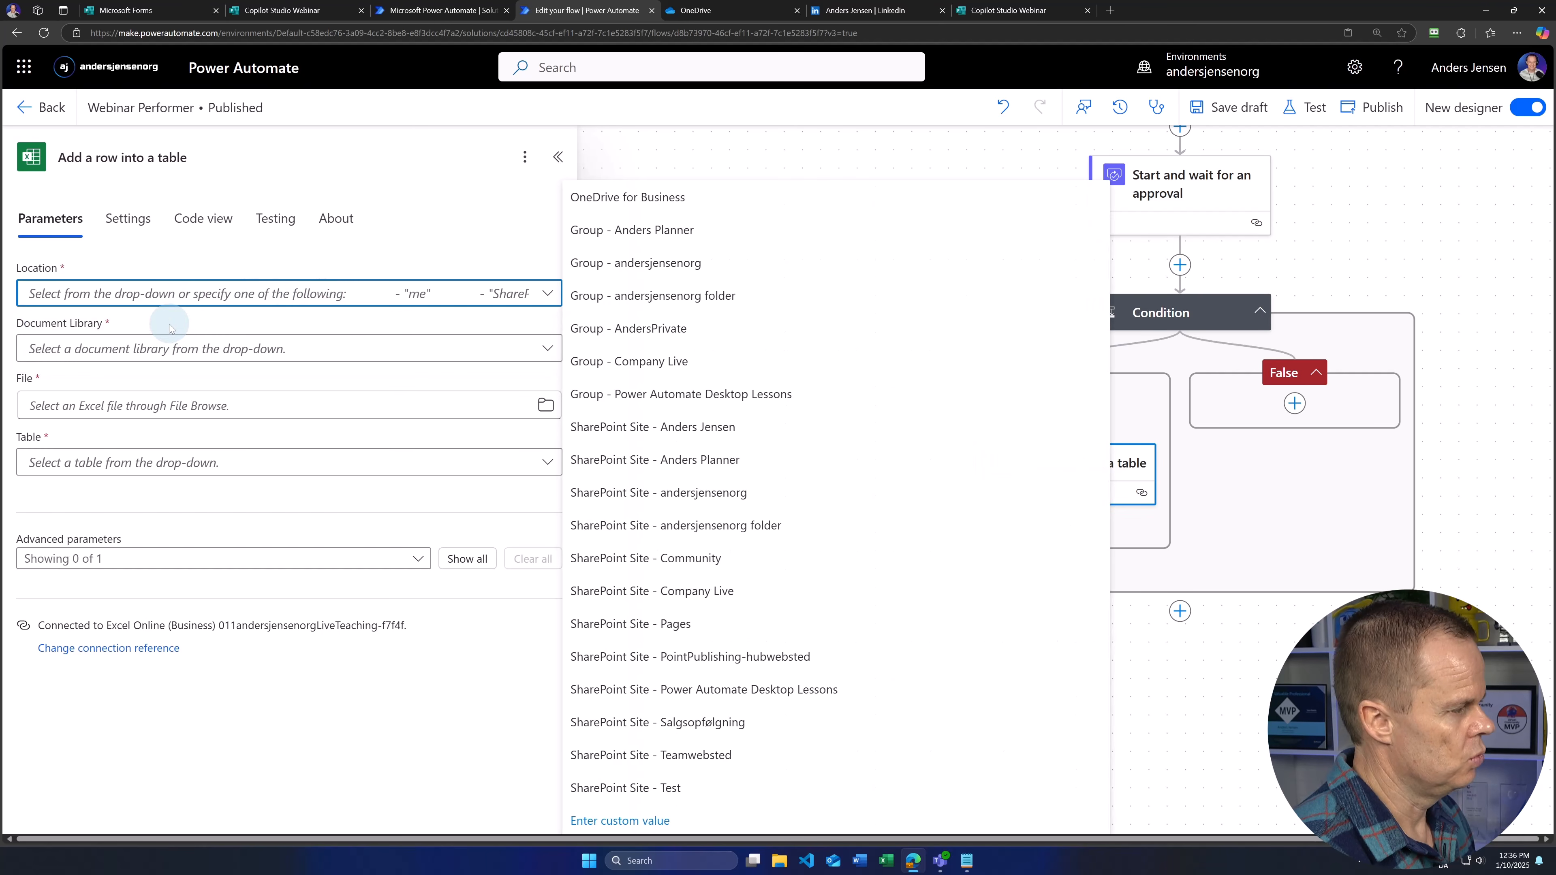
pyautogui.click(636, 196)
pyautogui.click(238, 356)
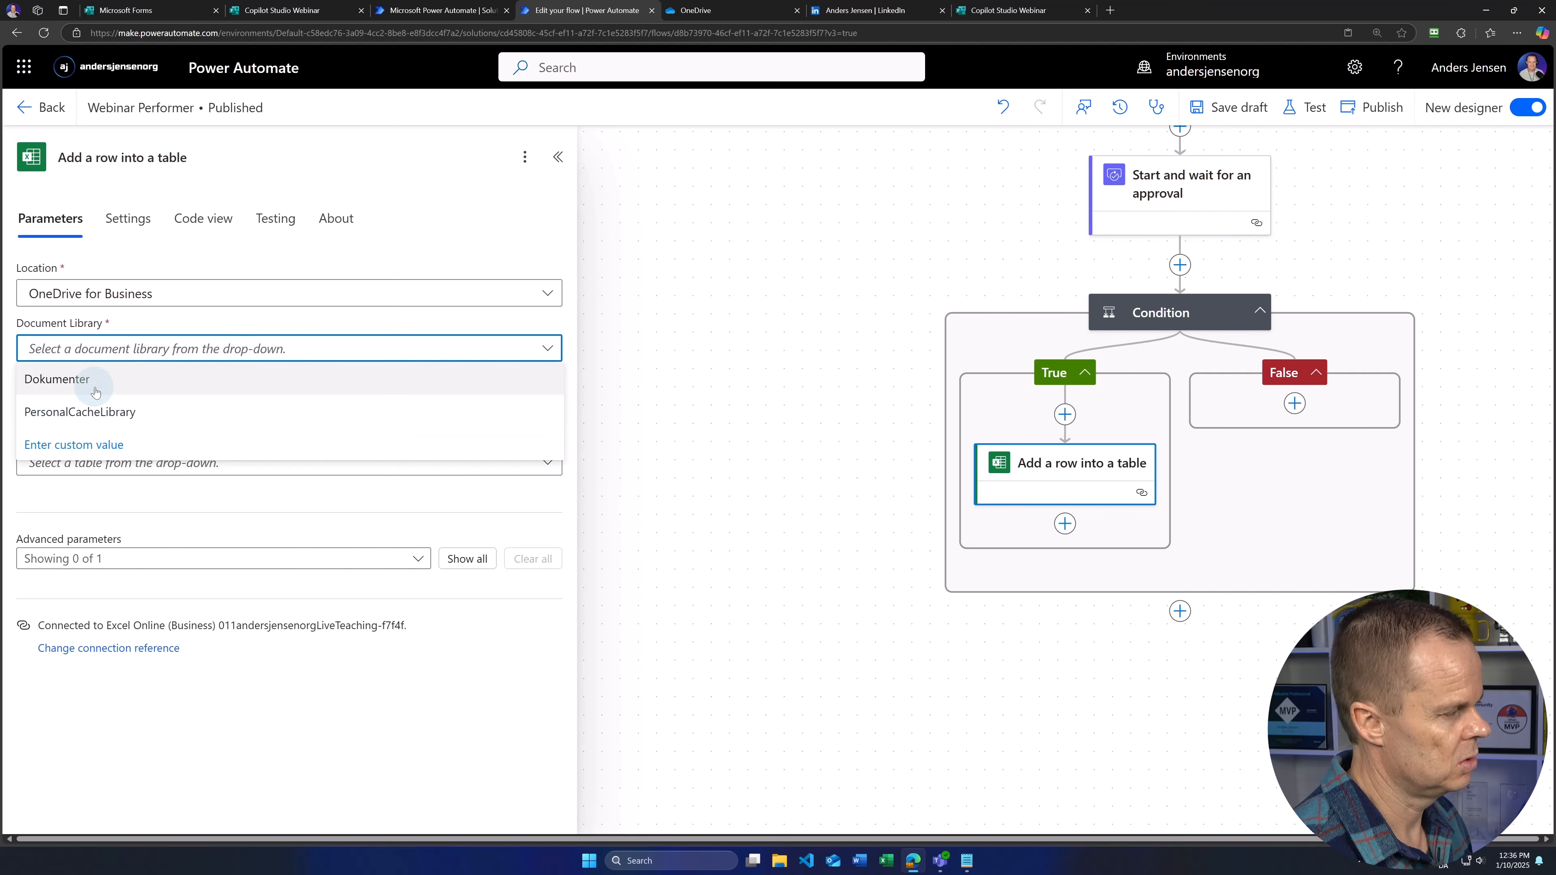
pyautogui.click(103, 386)
pyautogui.click(97, 403)
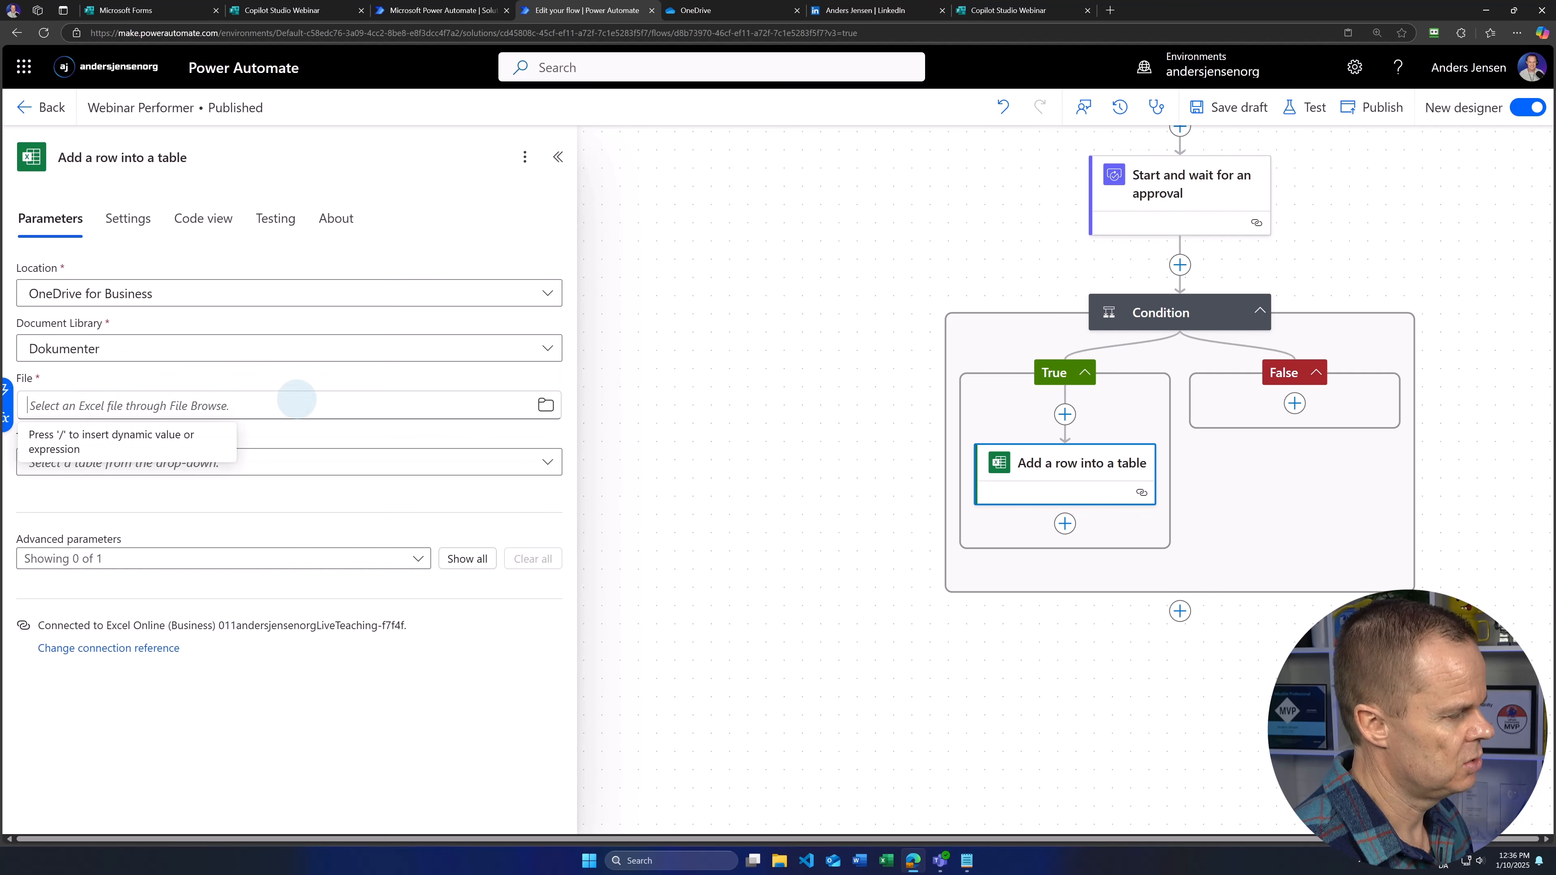
pyautogui.click(544, 407)
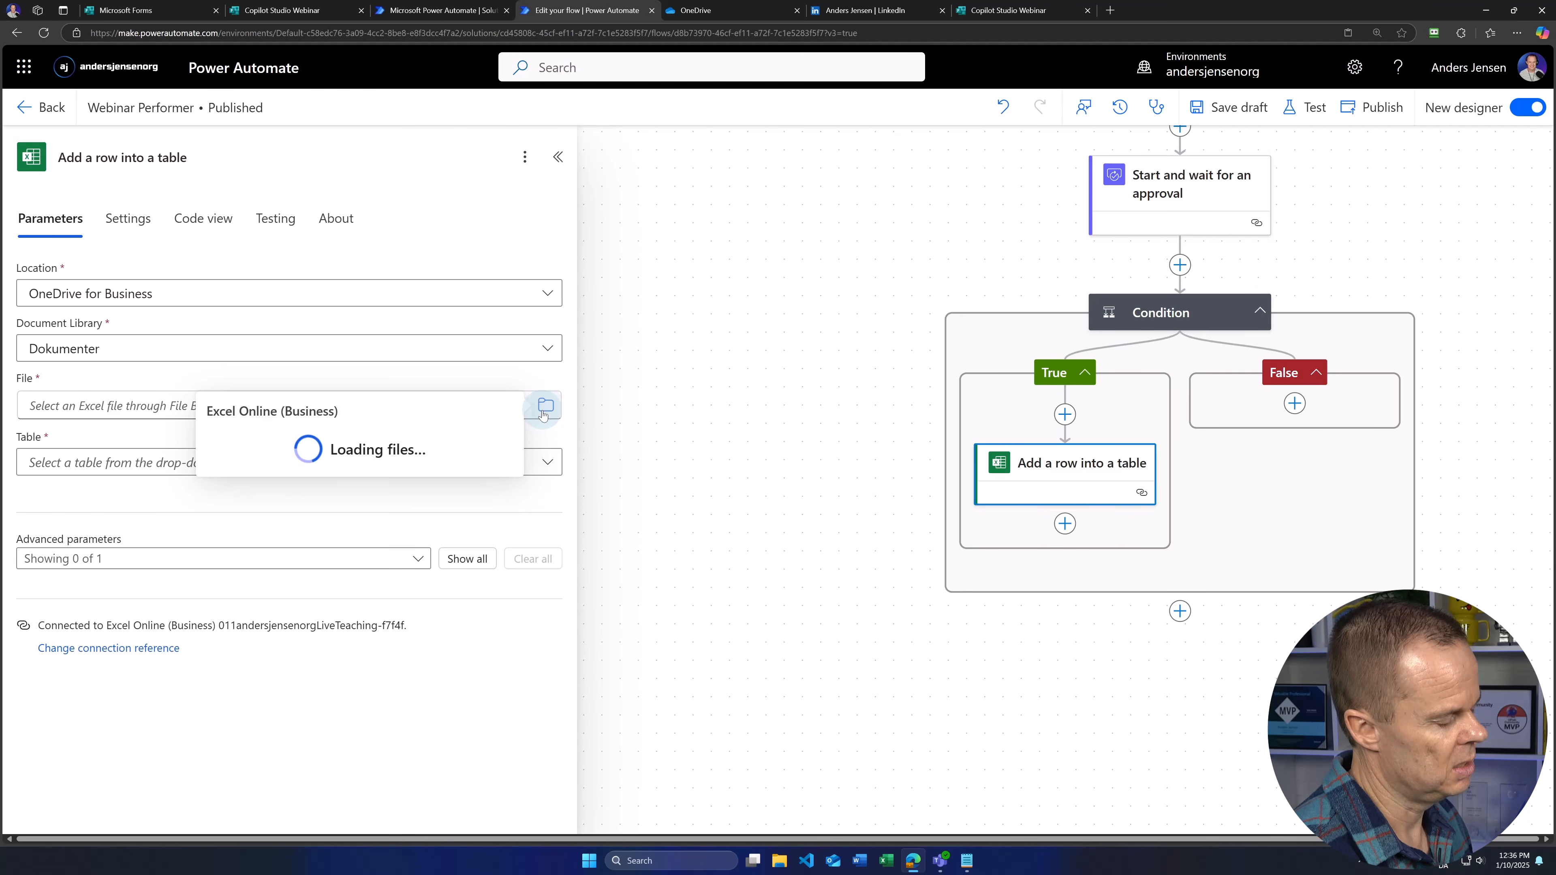
pyautogui.scroll(-10, 406, 514)
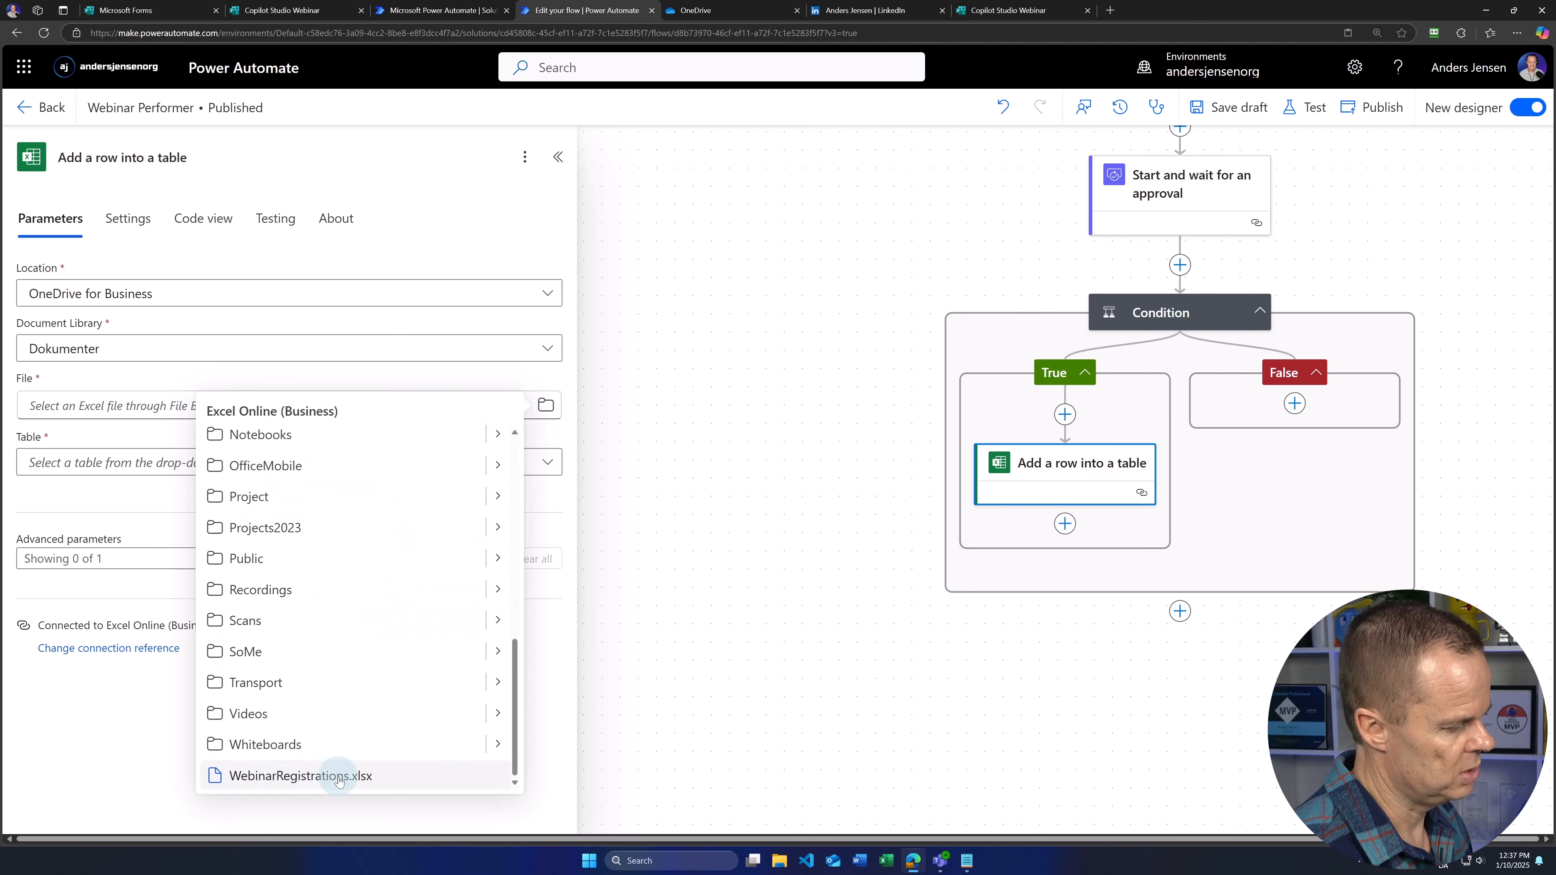
pyautogui.click(358, 776)
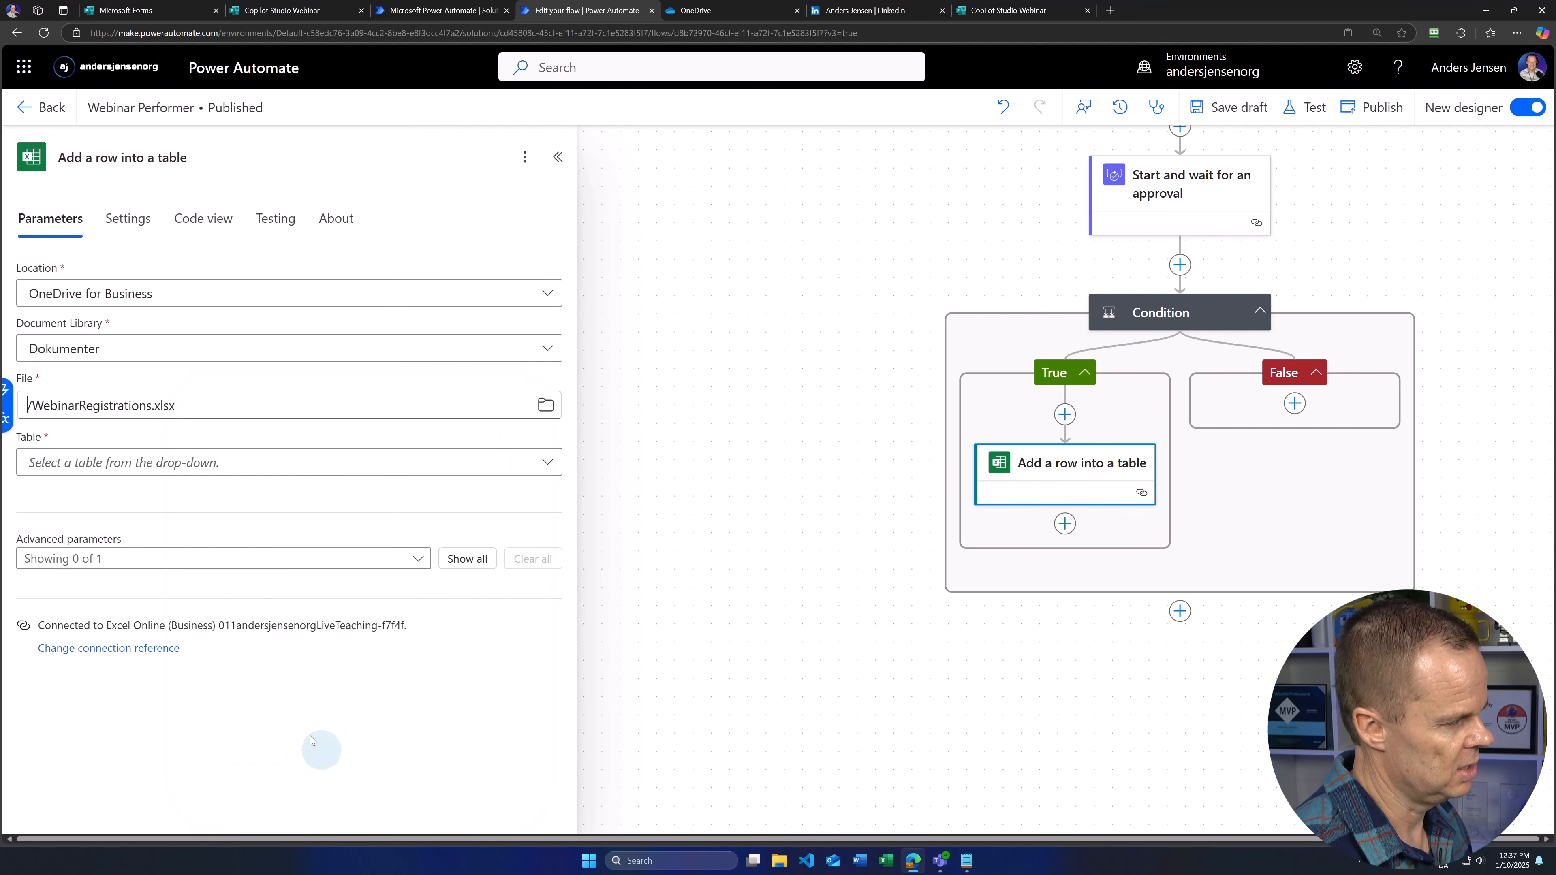
pyautogui.click(139, 464)
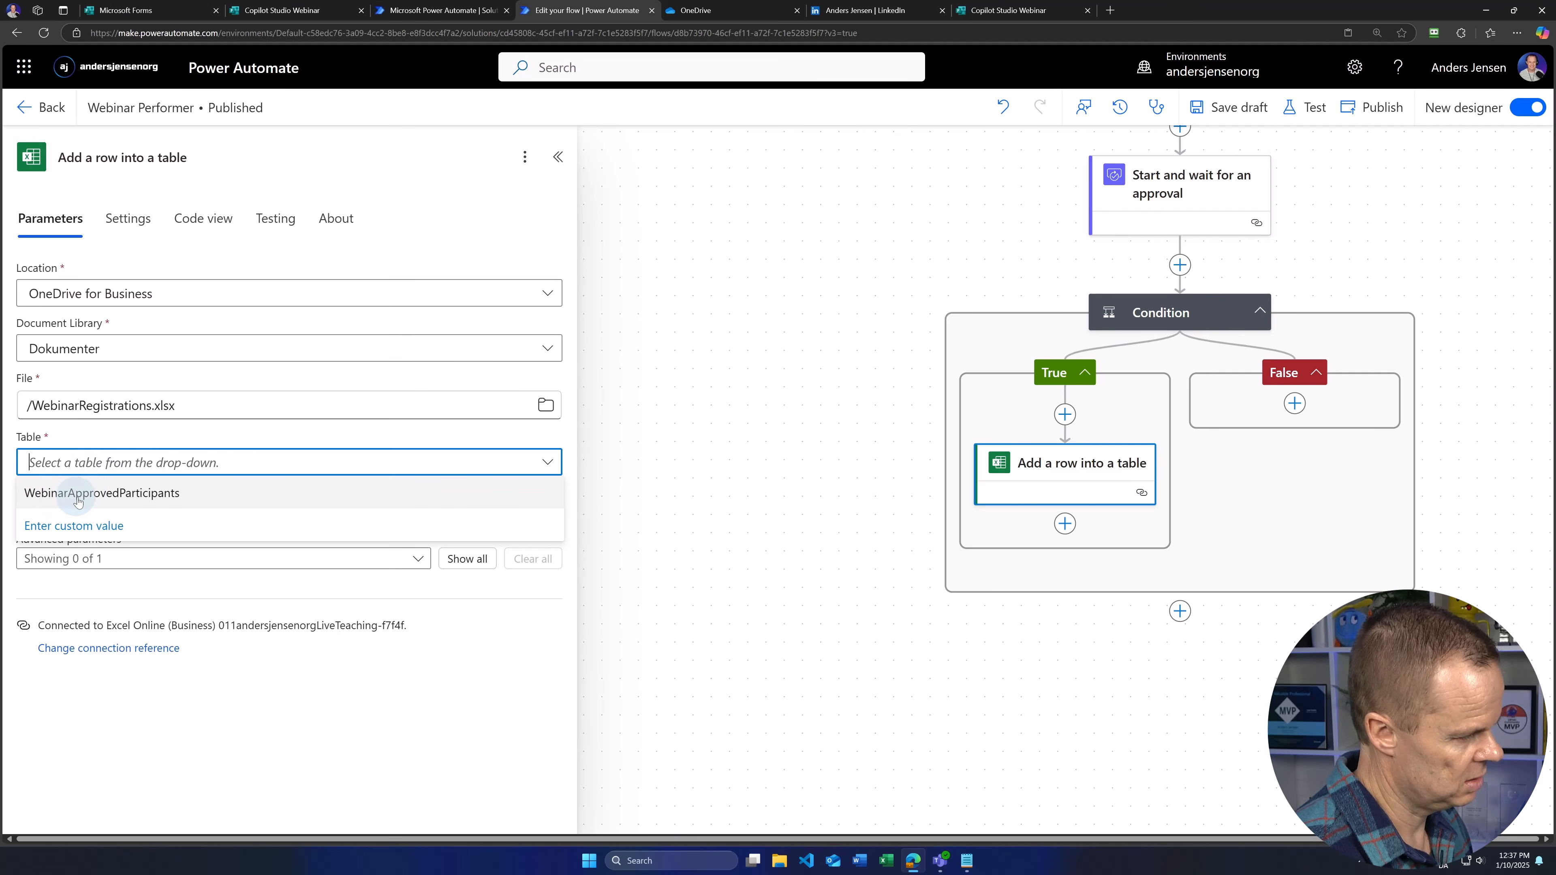
pyautogui.click(108, 497)
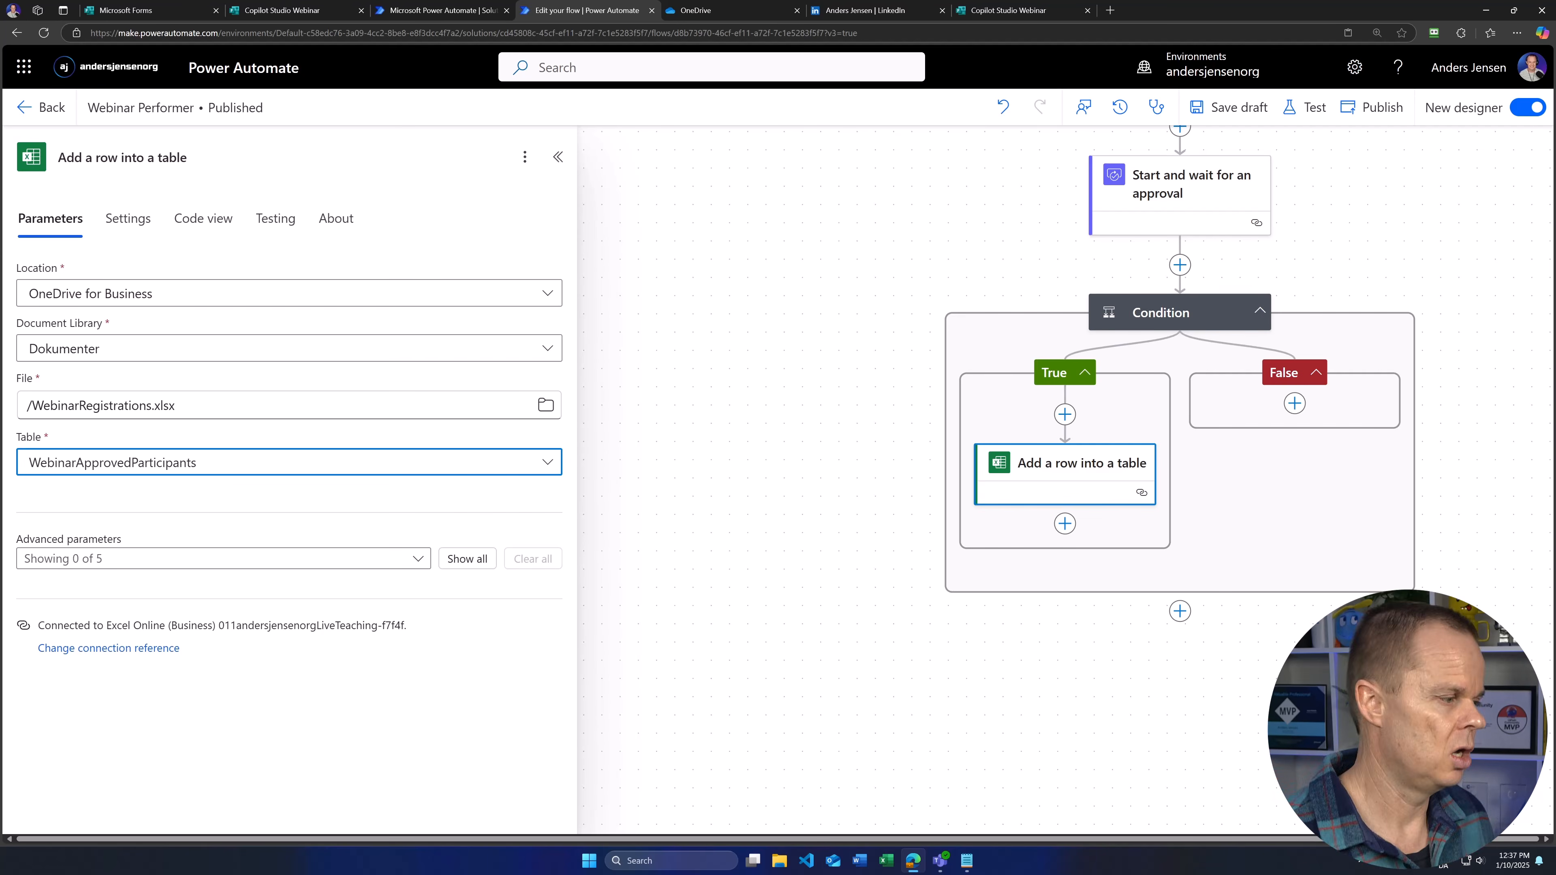
# Step: Map the trigger's Name, Email and Webinar inputs into the matching table columns
pyautogui.click(479, 557)
pyautogui.scroll(-2, 264, 613)
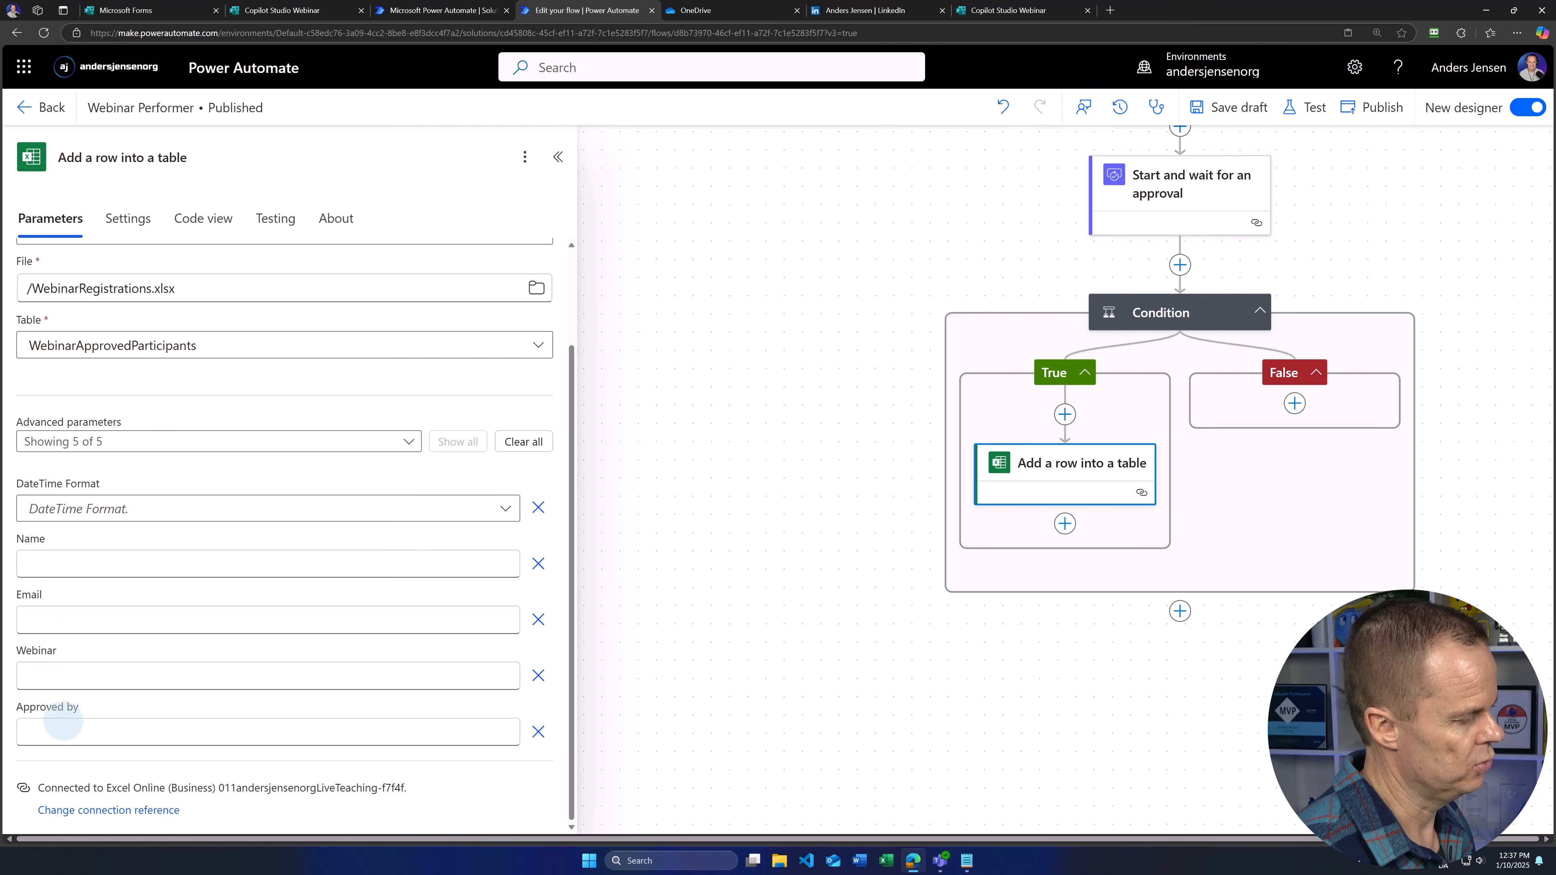
pyautogui.click(54, 568)
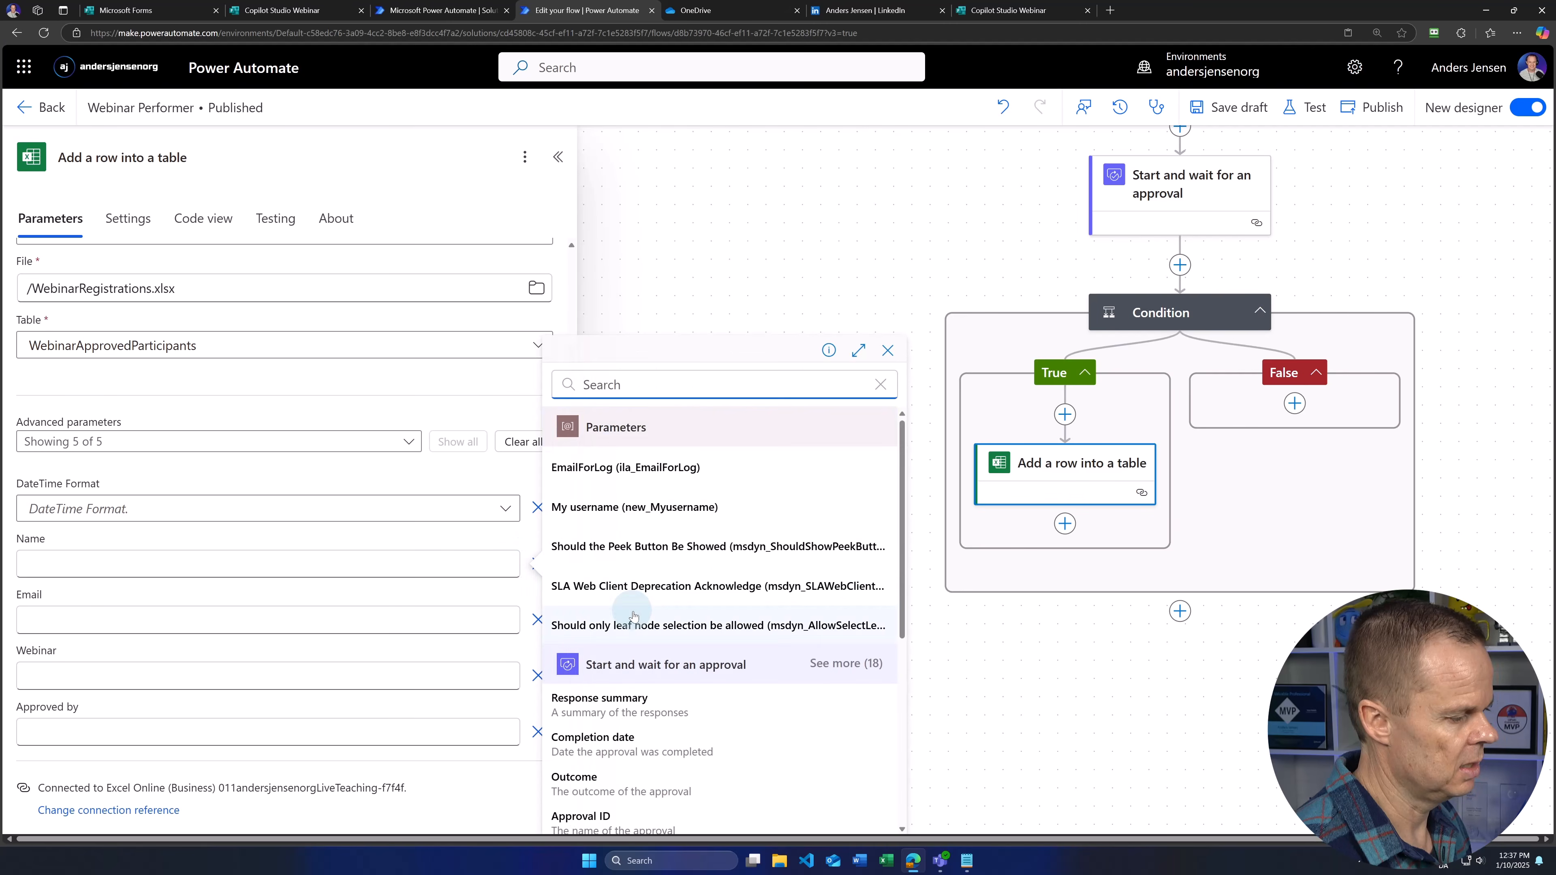
pyautogui.scroll(-10, 645, 625)
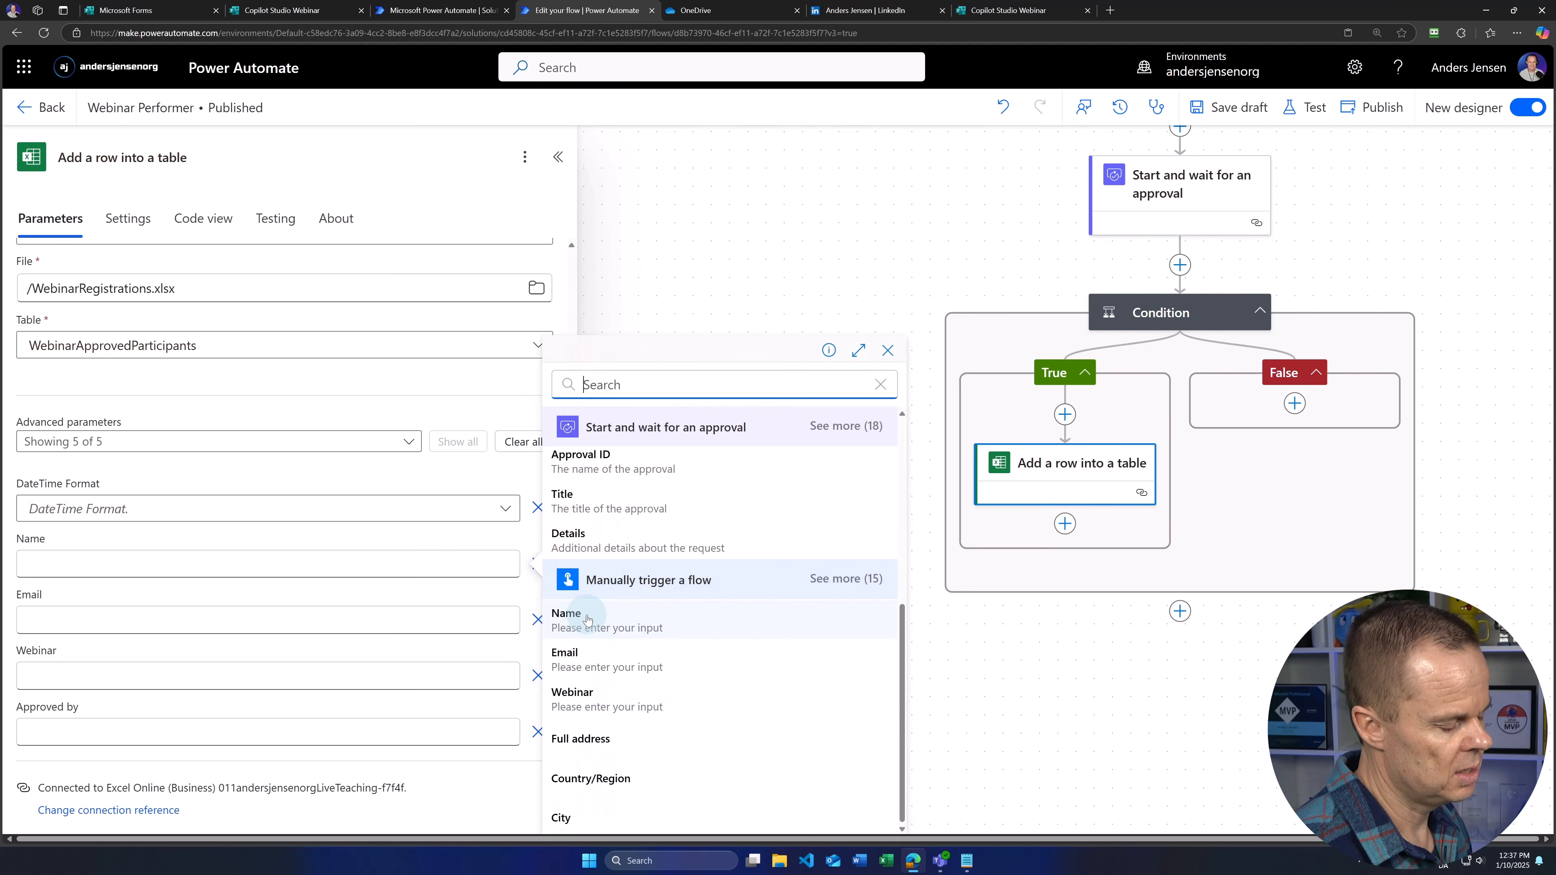
pyautogui.click(637, 624)
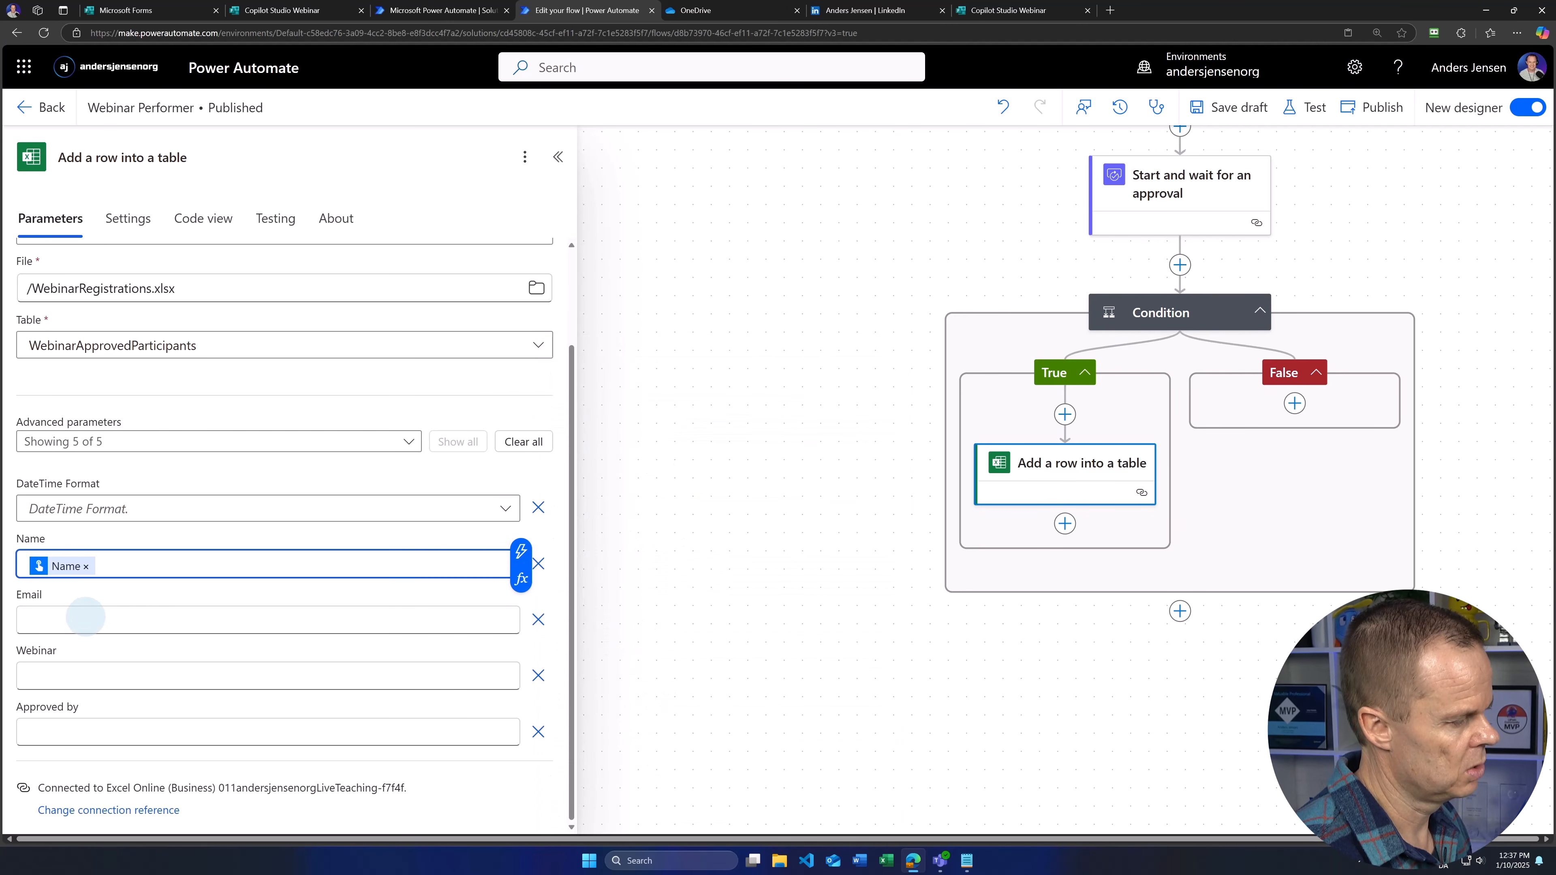
pyautogui.click(393, 620)
pyautogui.click(520, 607)
pyautogui.scroll(-10, 606, 661)
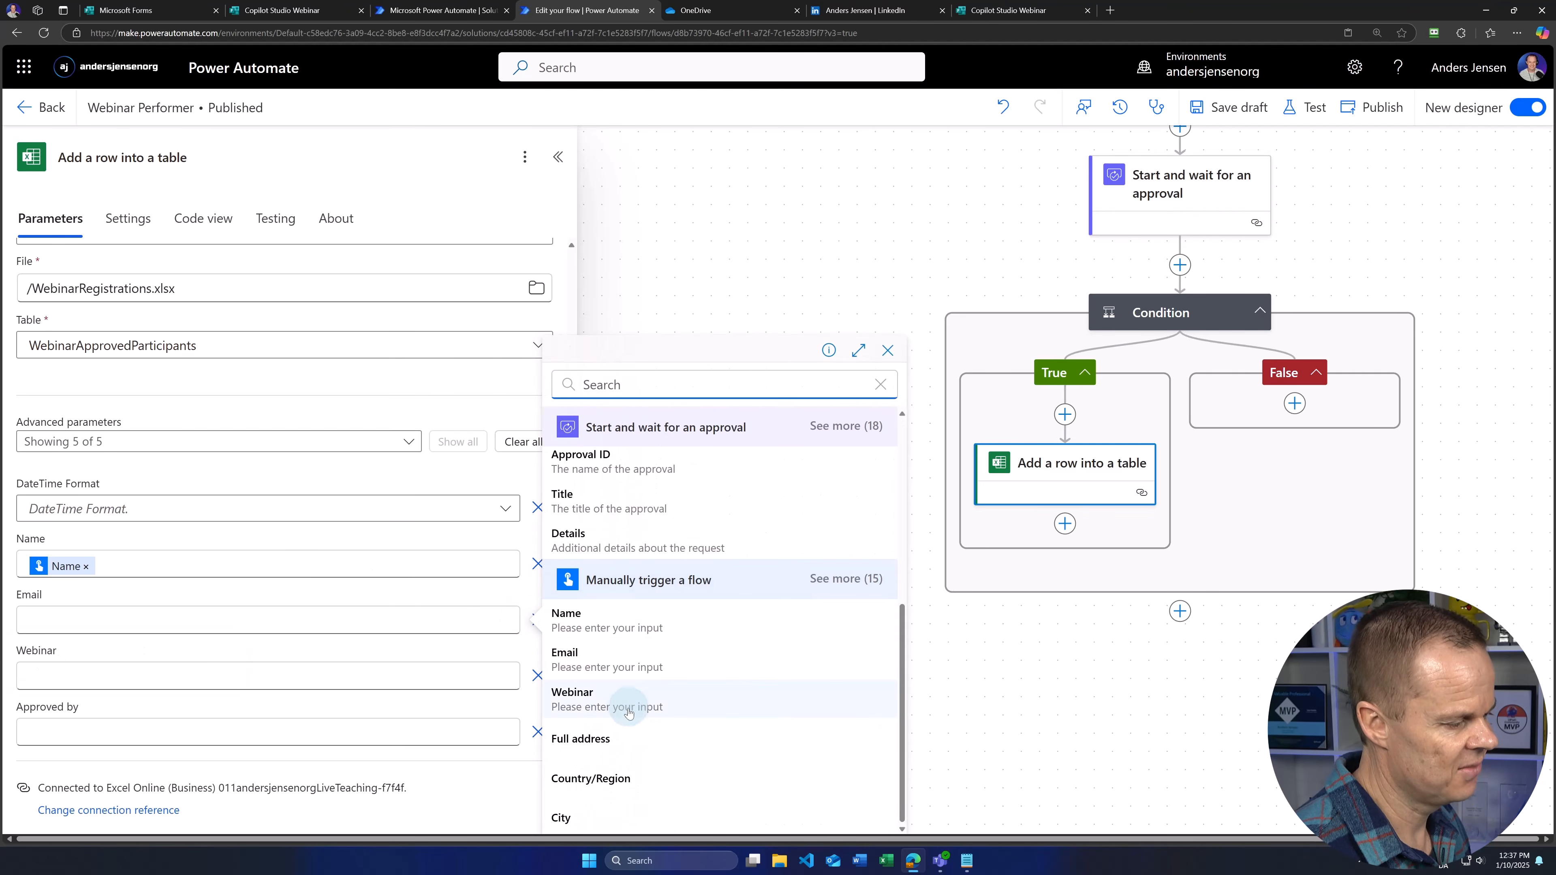
pyautogui.click(594, 668)
pyautogui.click(121, 676)
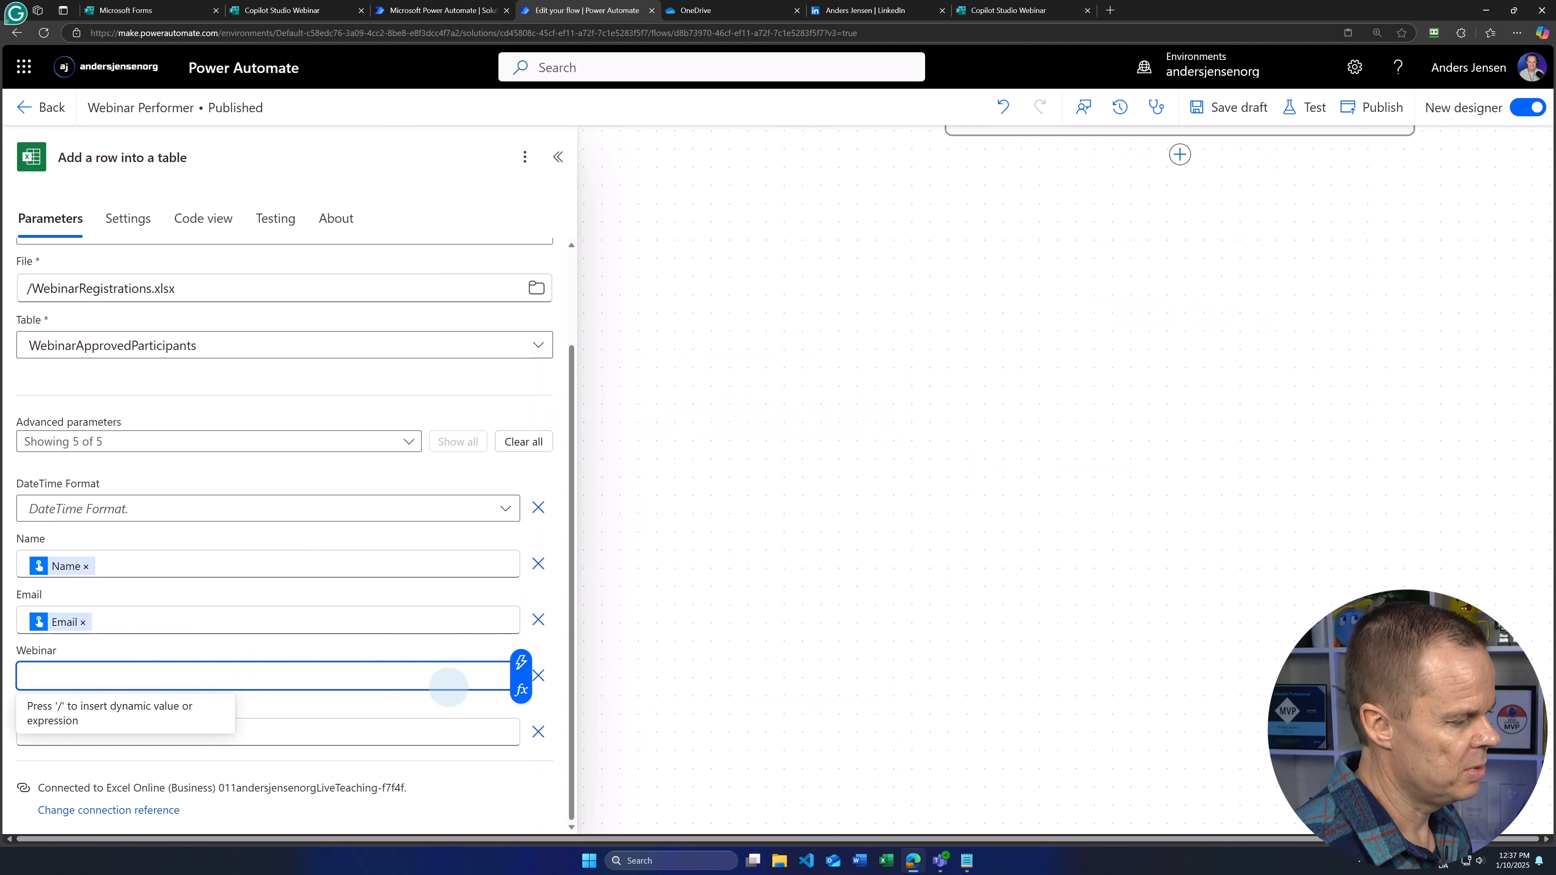
pyautogui.click(519, 663)
pyautogui.scroll(-5, 659, 684)
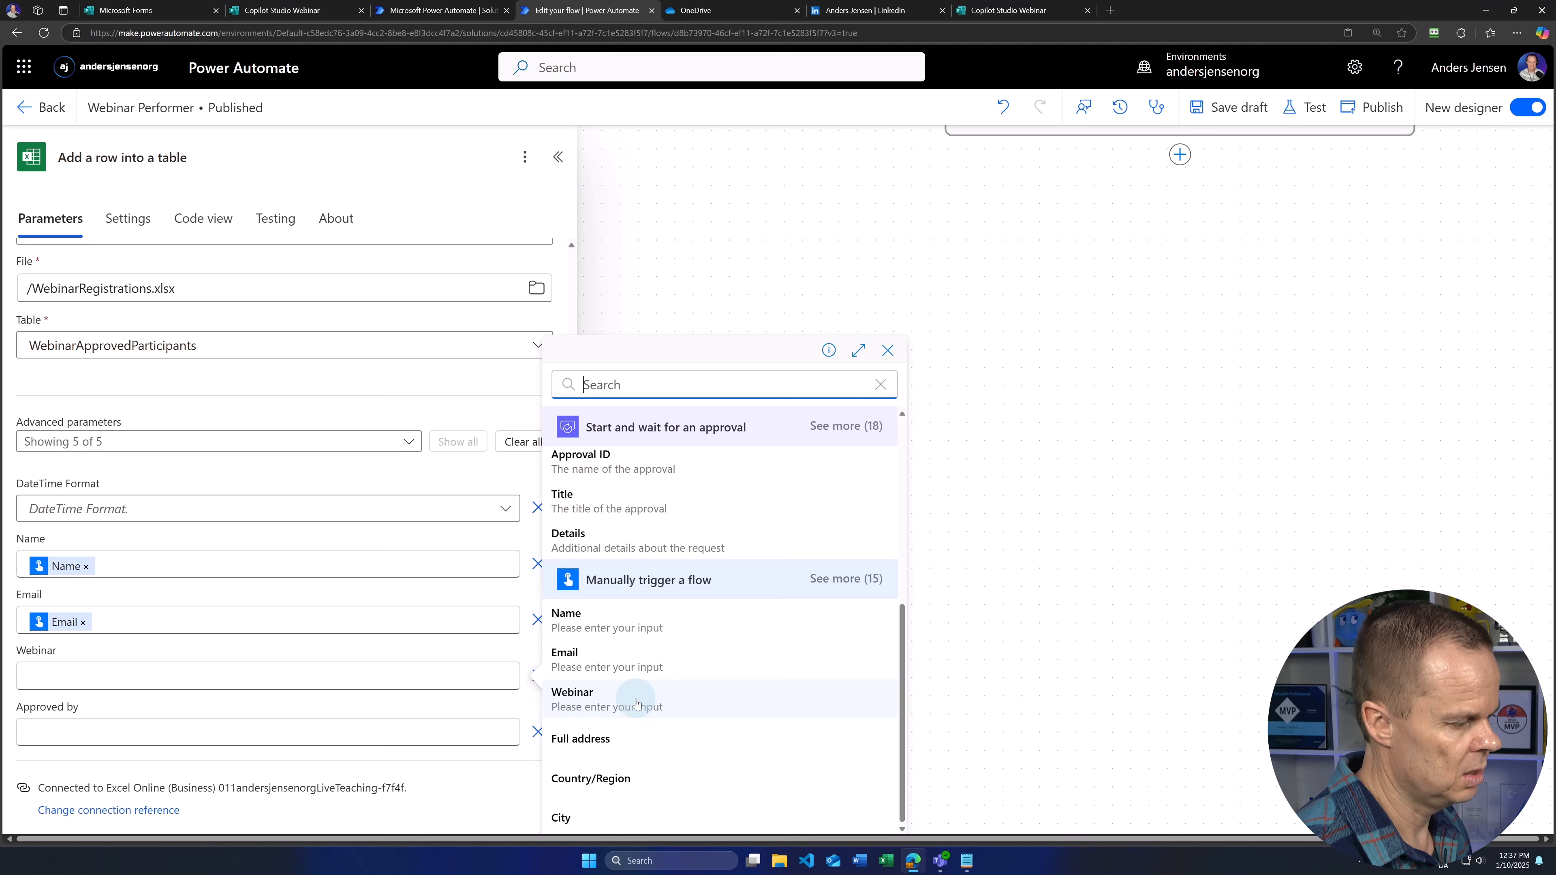
pyautogui.click(635, 693)
# Step: Fill Approved by with the pasted approver email expression
pyautogui.click(101, 733)
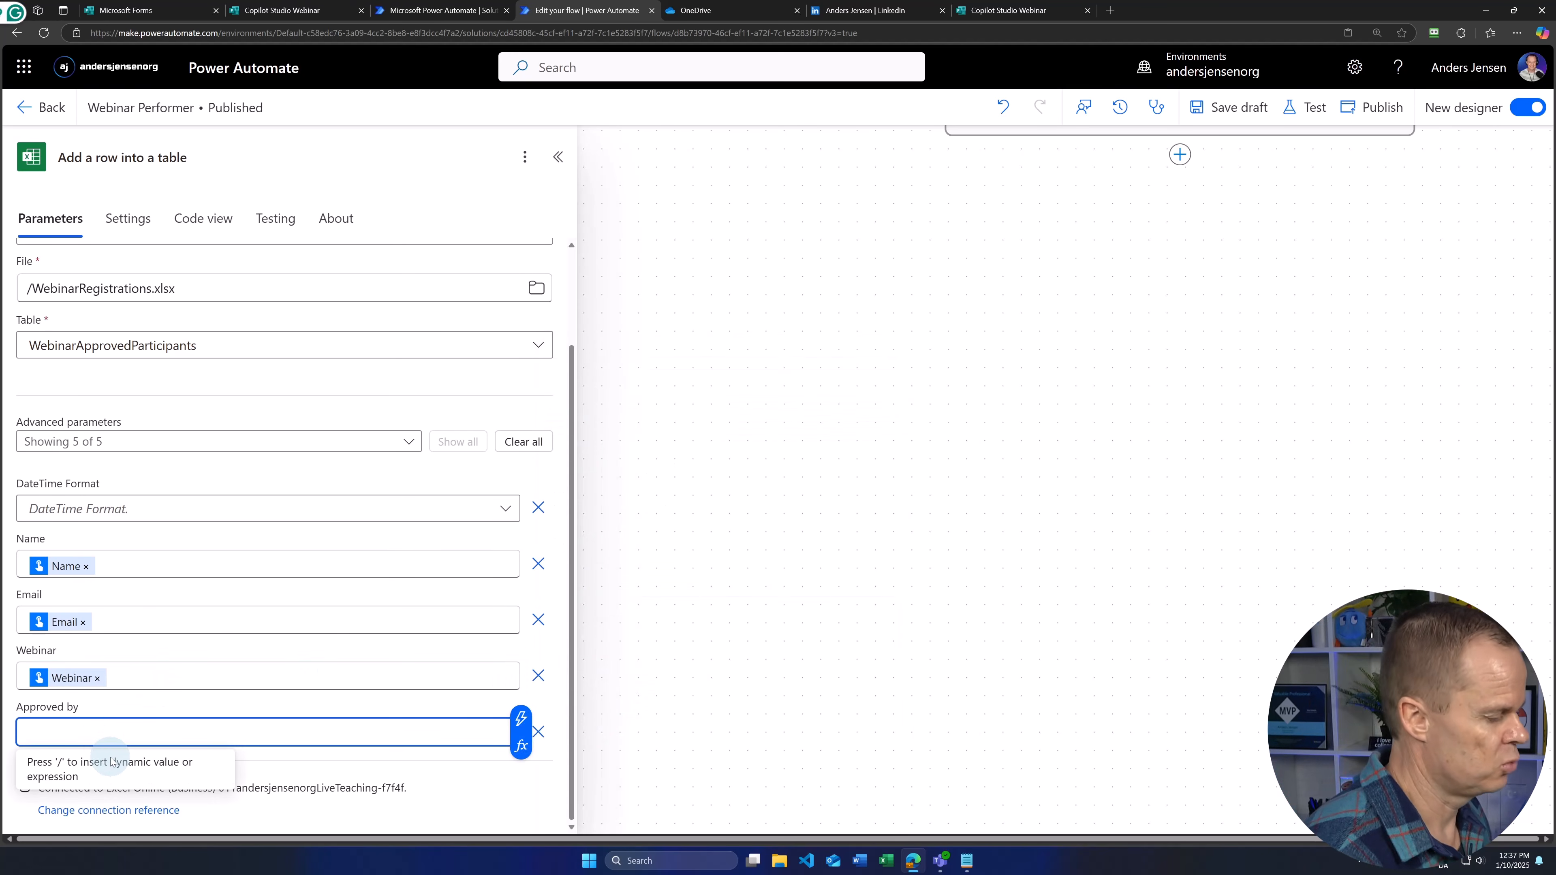
pyautogui.click(521, 748)
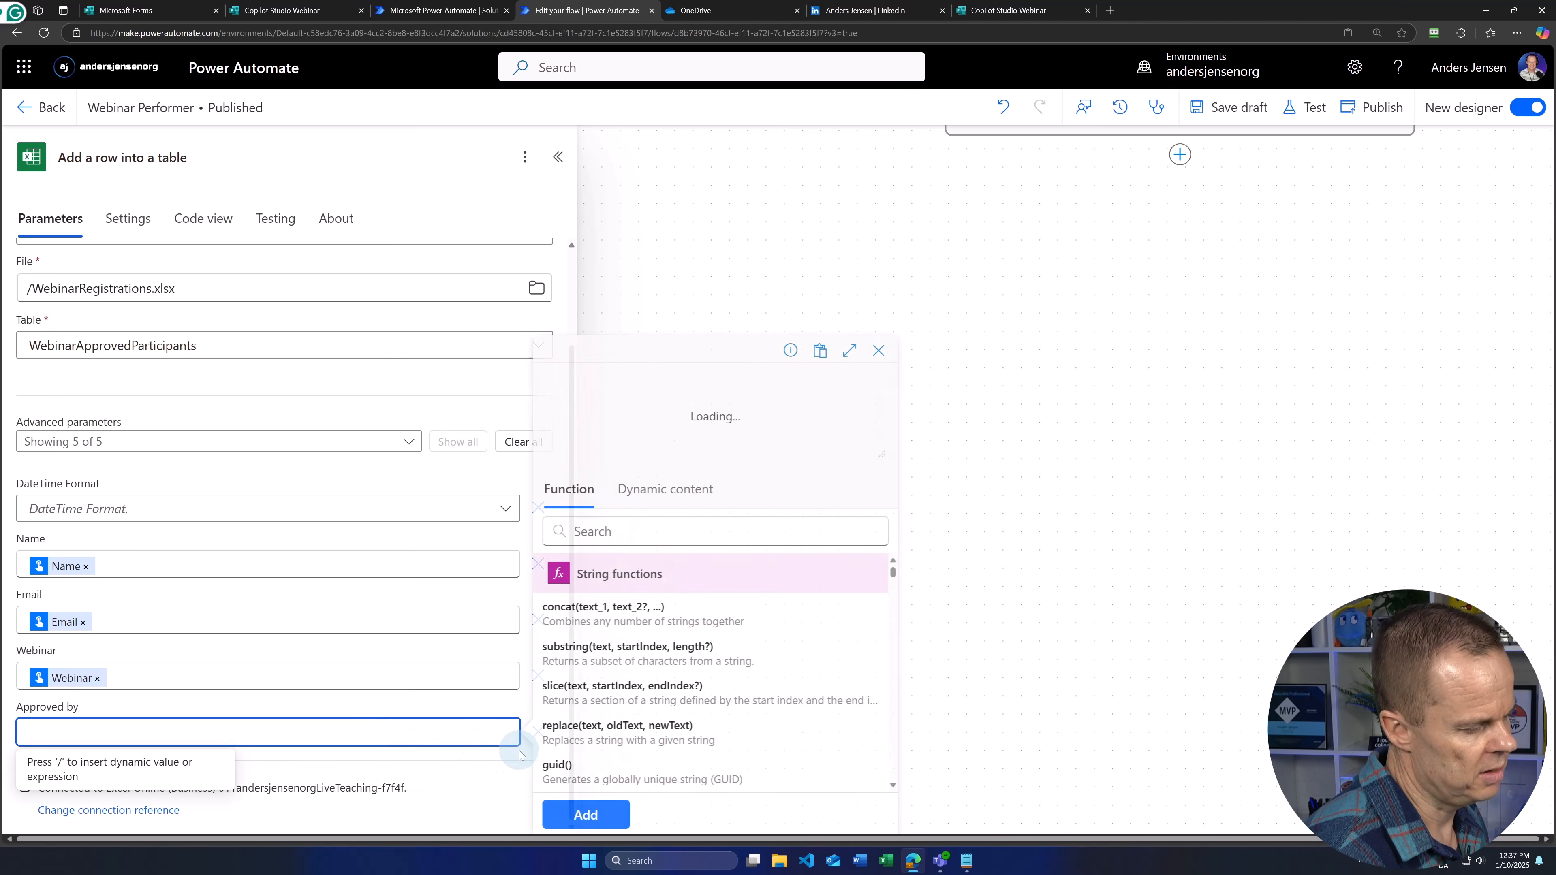
pyautogui.click(621, 433)
pyautogui.write("outputs('Start_and_wait_for_an_approval')?['body/responses'][0]?['responder/email']")
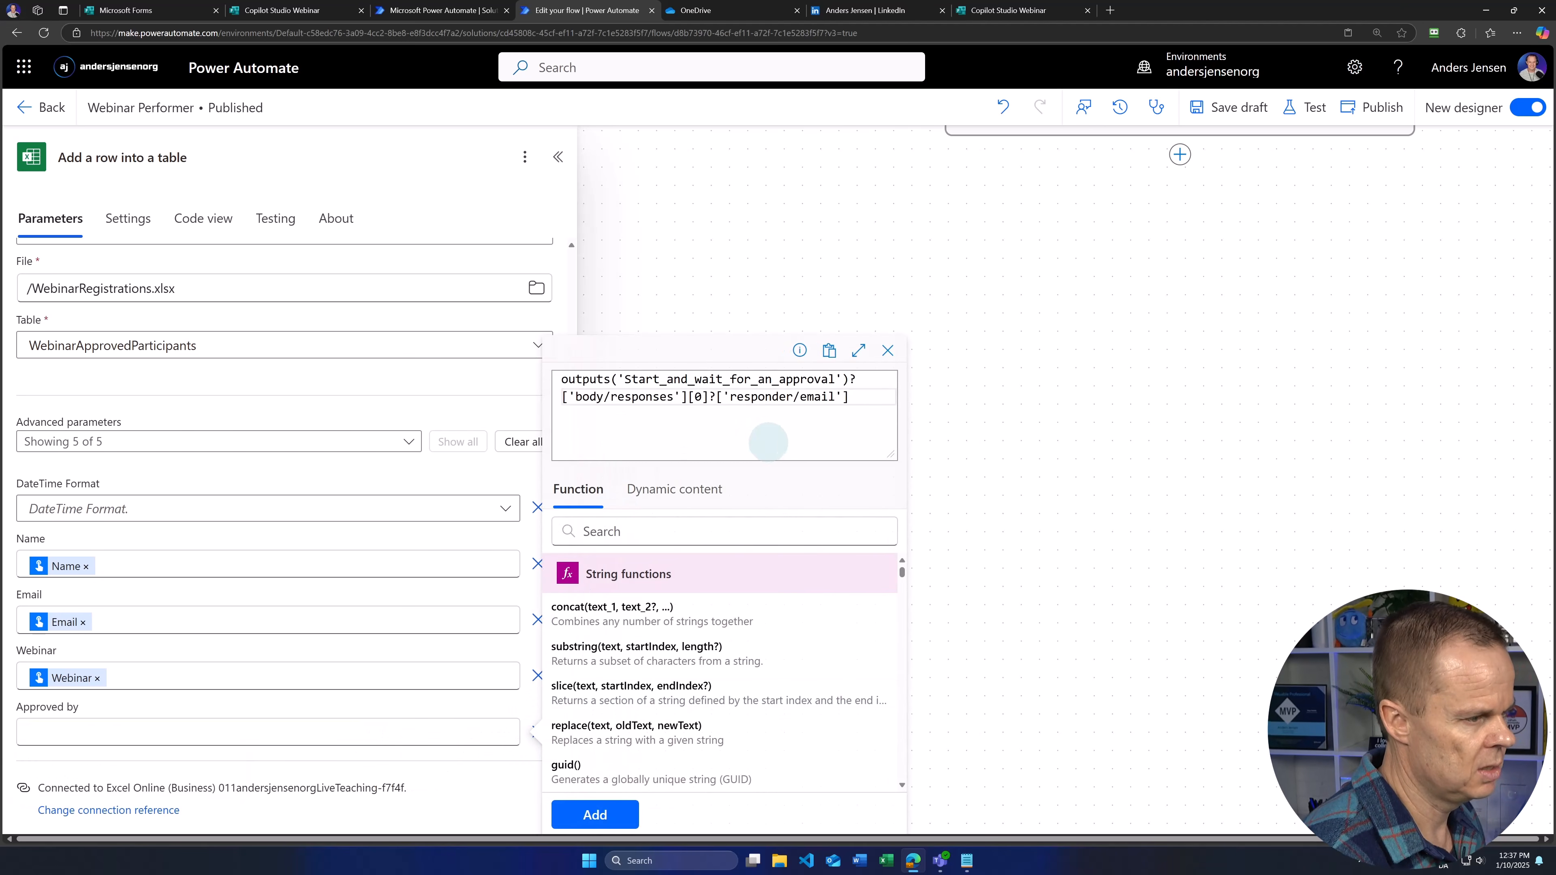
pyautogui.click(592, 817)
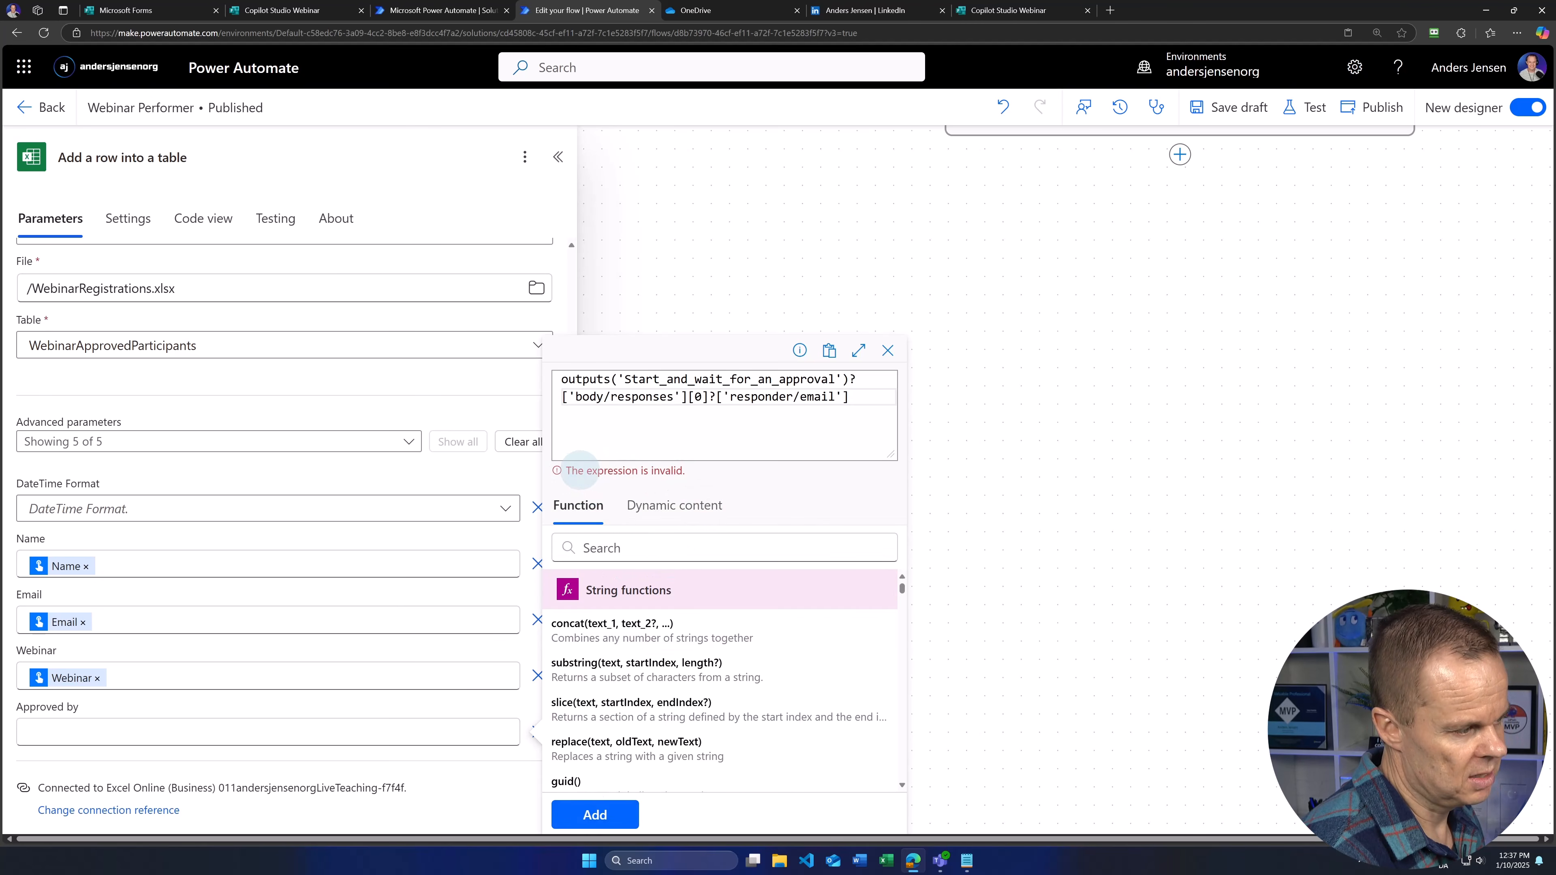
pyautogui.click(606, 810)
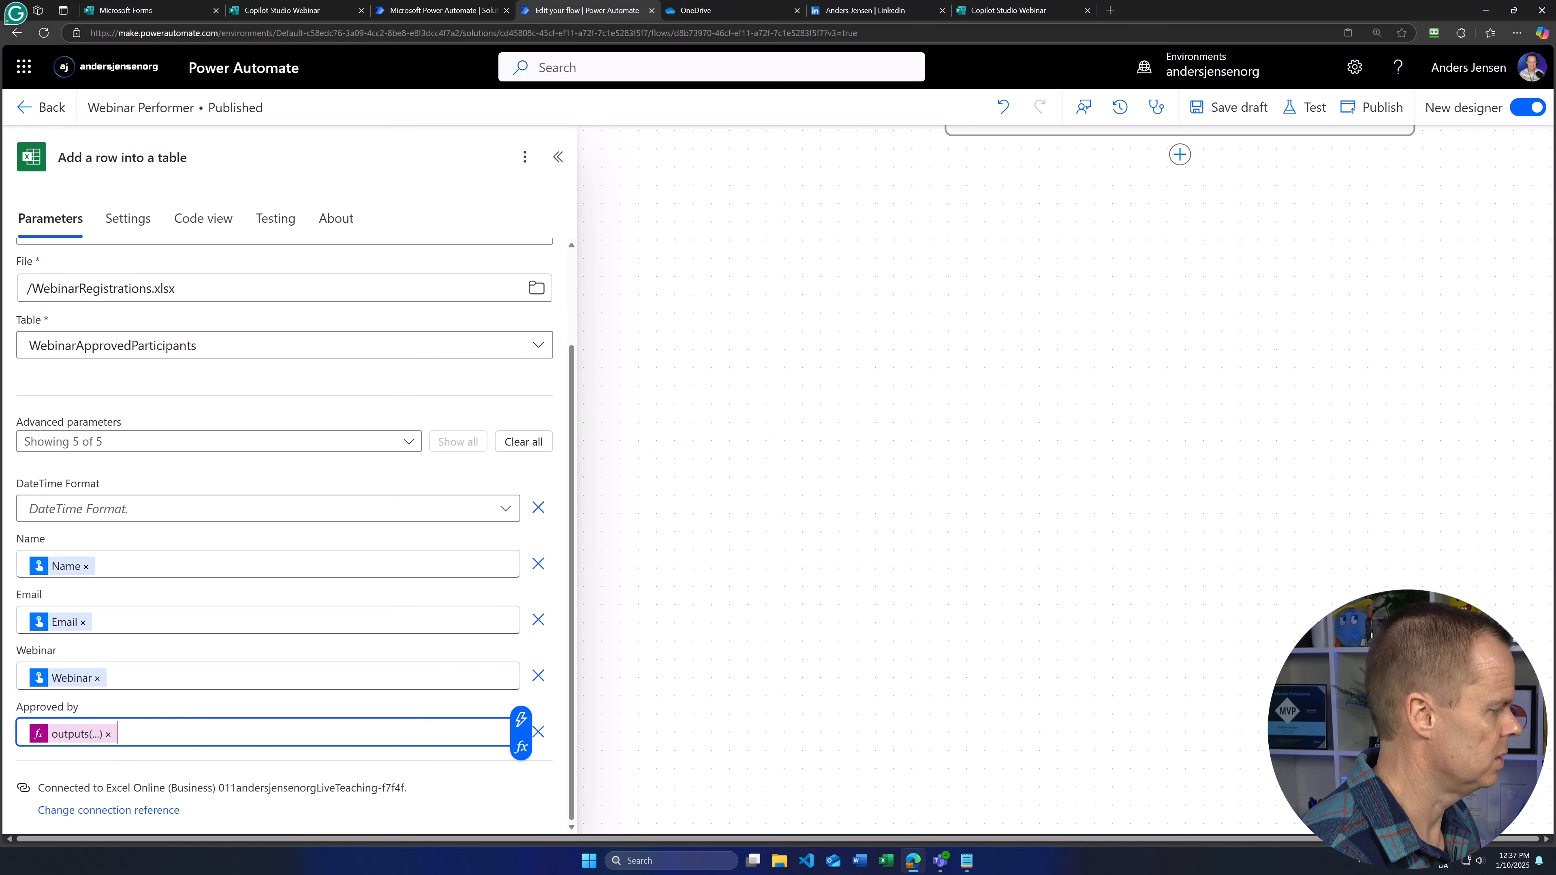
pyautogui.moveTo(1039, 298); pyautogui.dragTo(892, 728)
pyautogui.moveTo(1388, 315); pyautogui.dragTo(1406, 442)
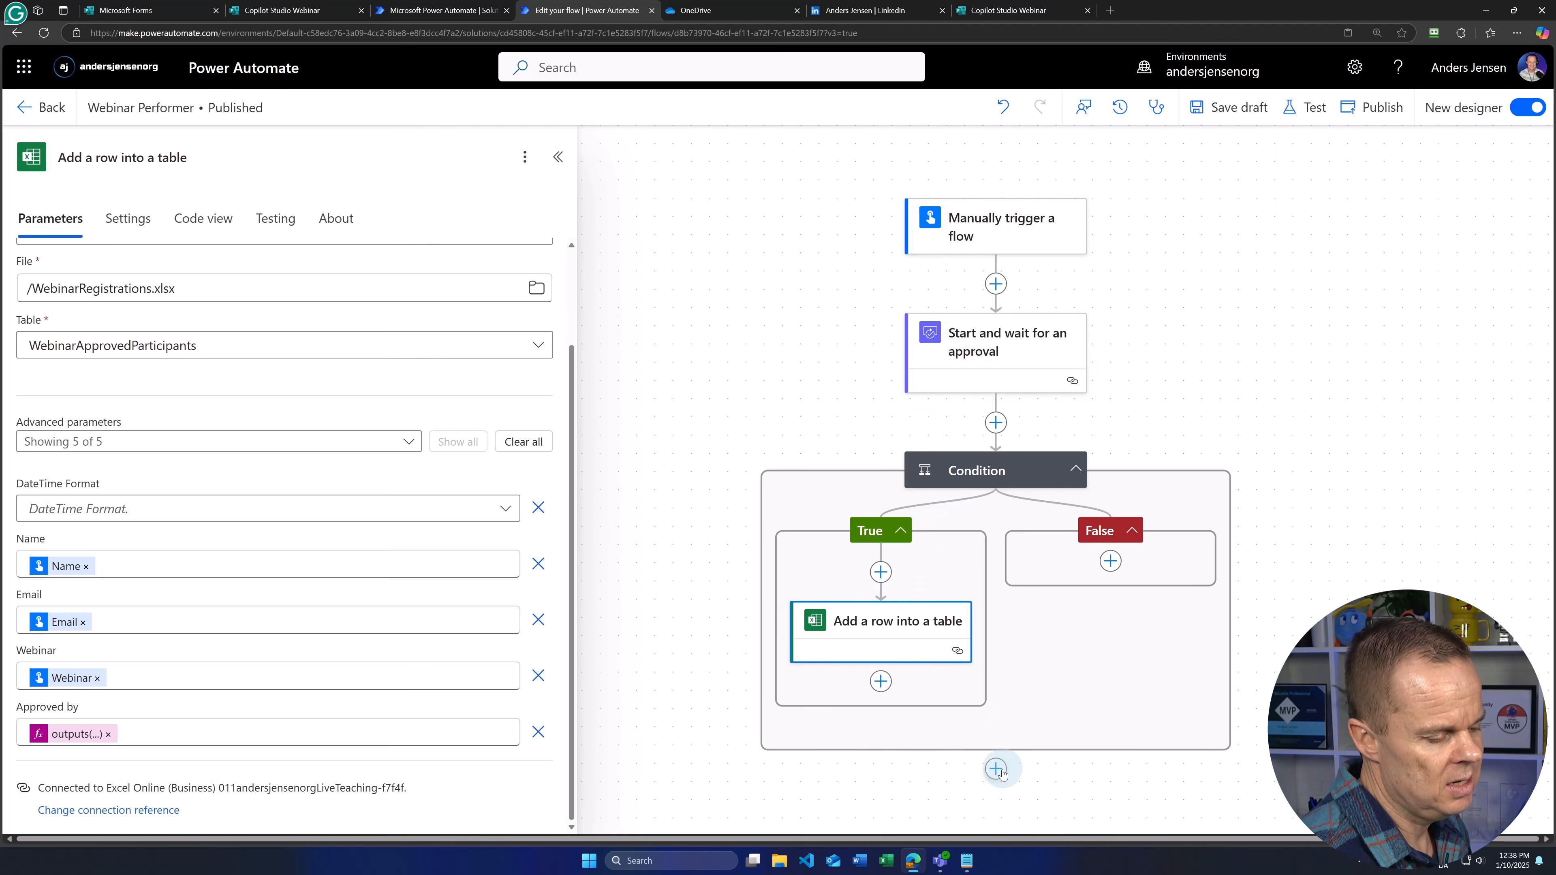
# Step: Add a 'Respond to a Power App or flow' action after the Condition
pyautogui.scroll(-1, 947, 797)
pyautogui.click(991, 746)
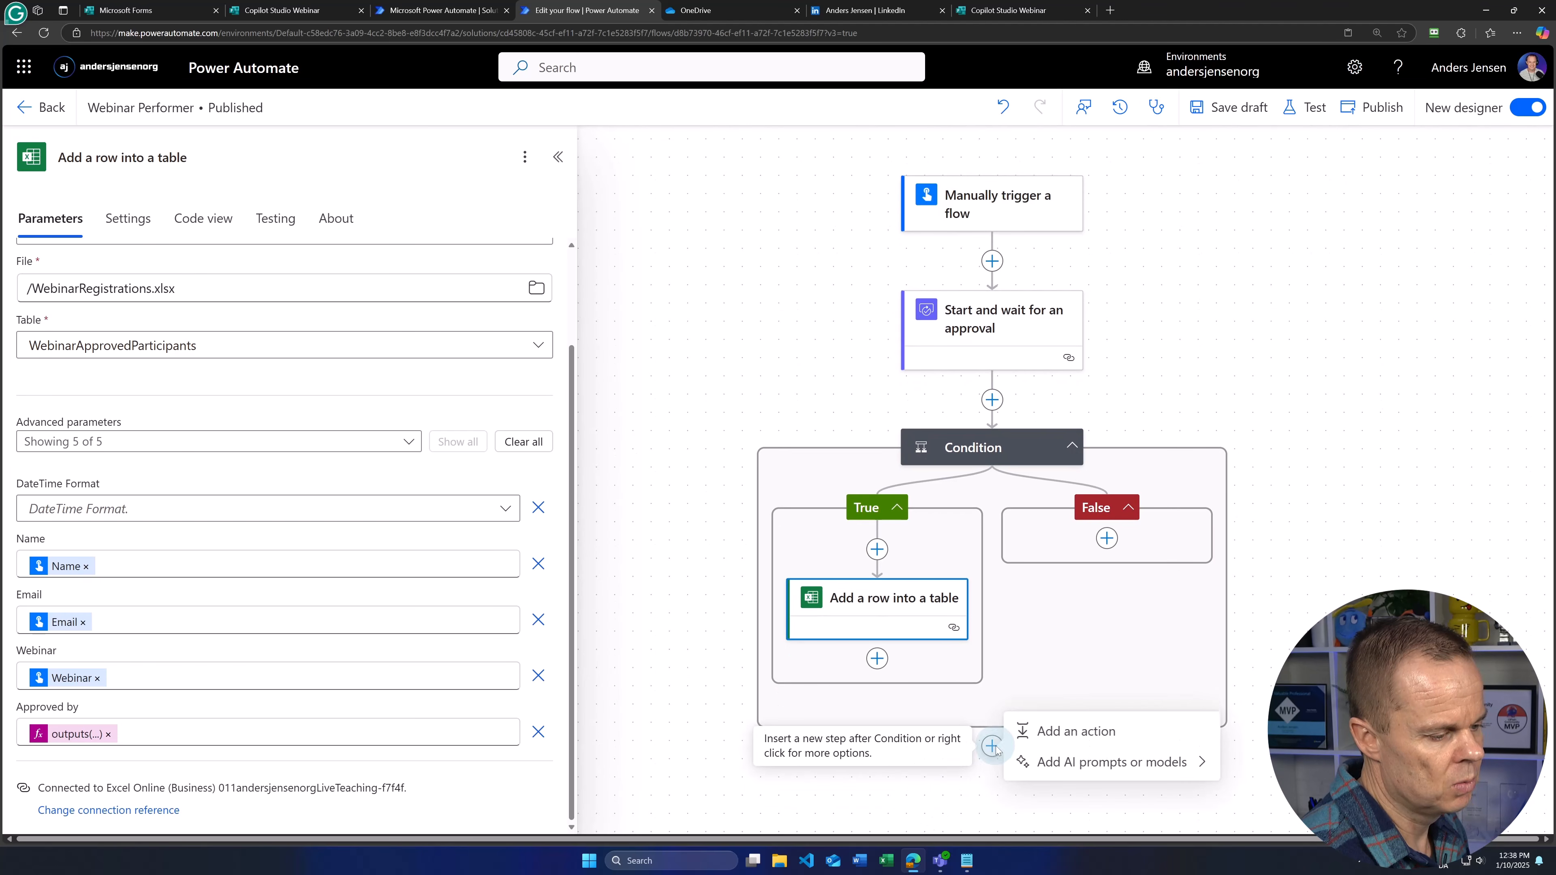
pyautogui.click(1056, 738)
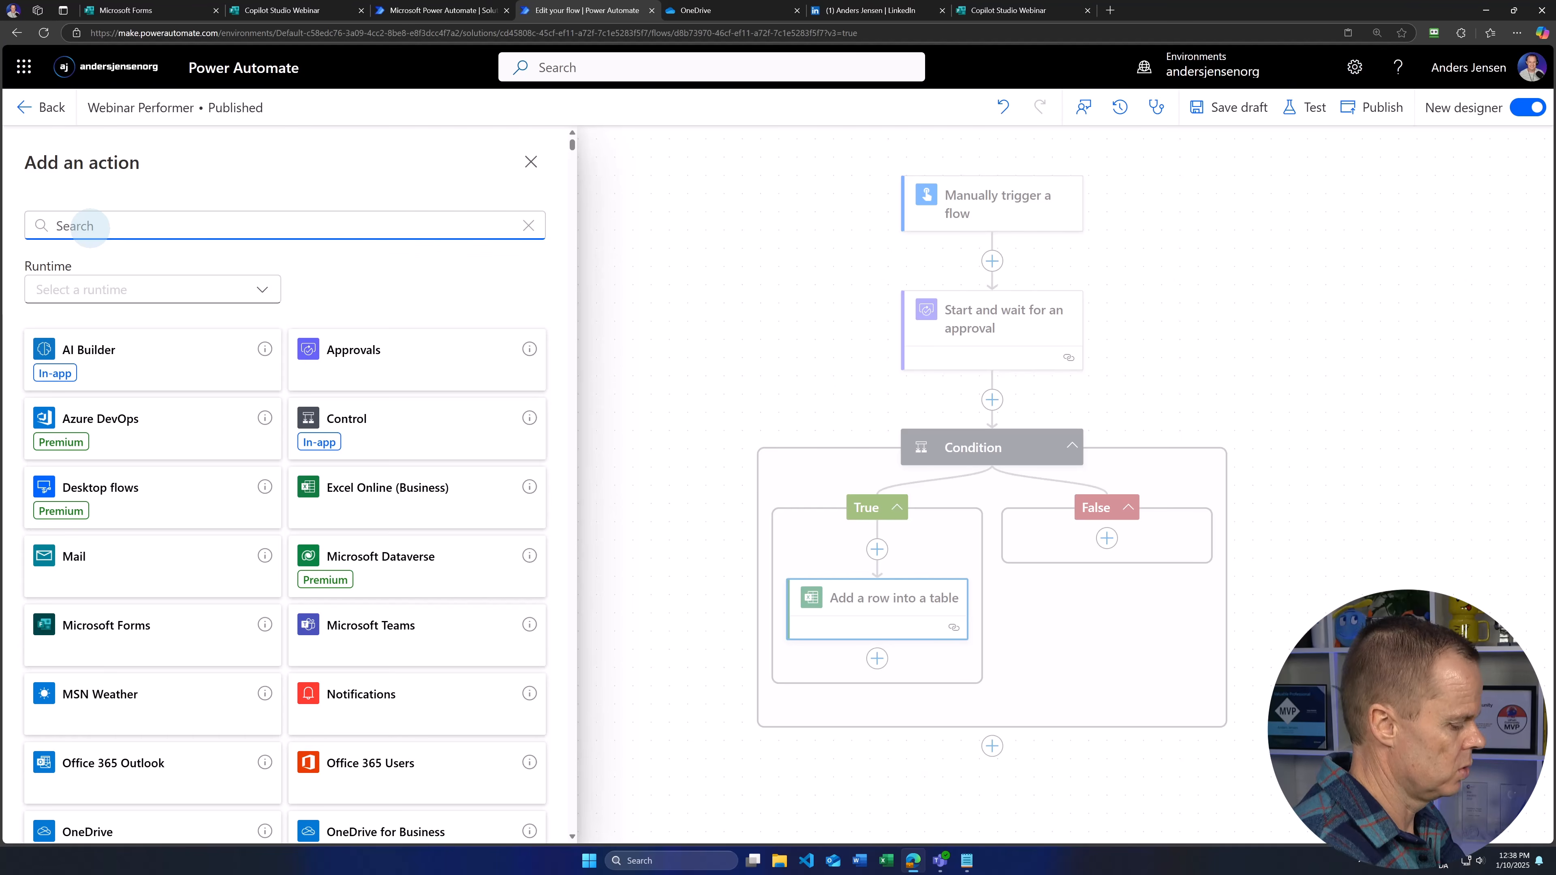
pyautogui.write('respond')
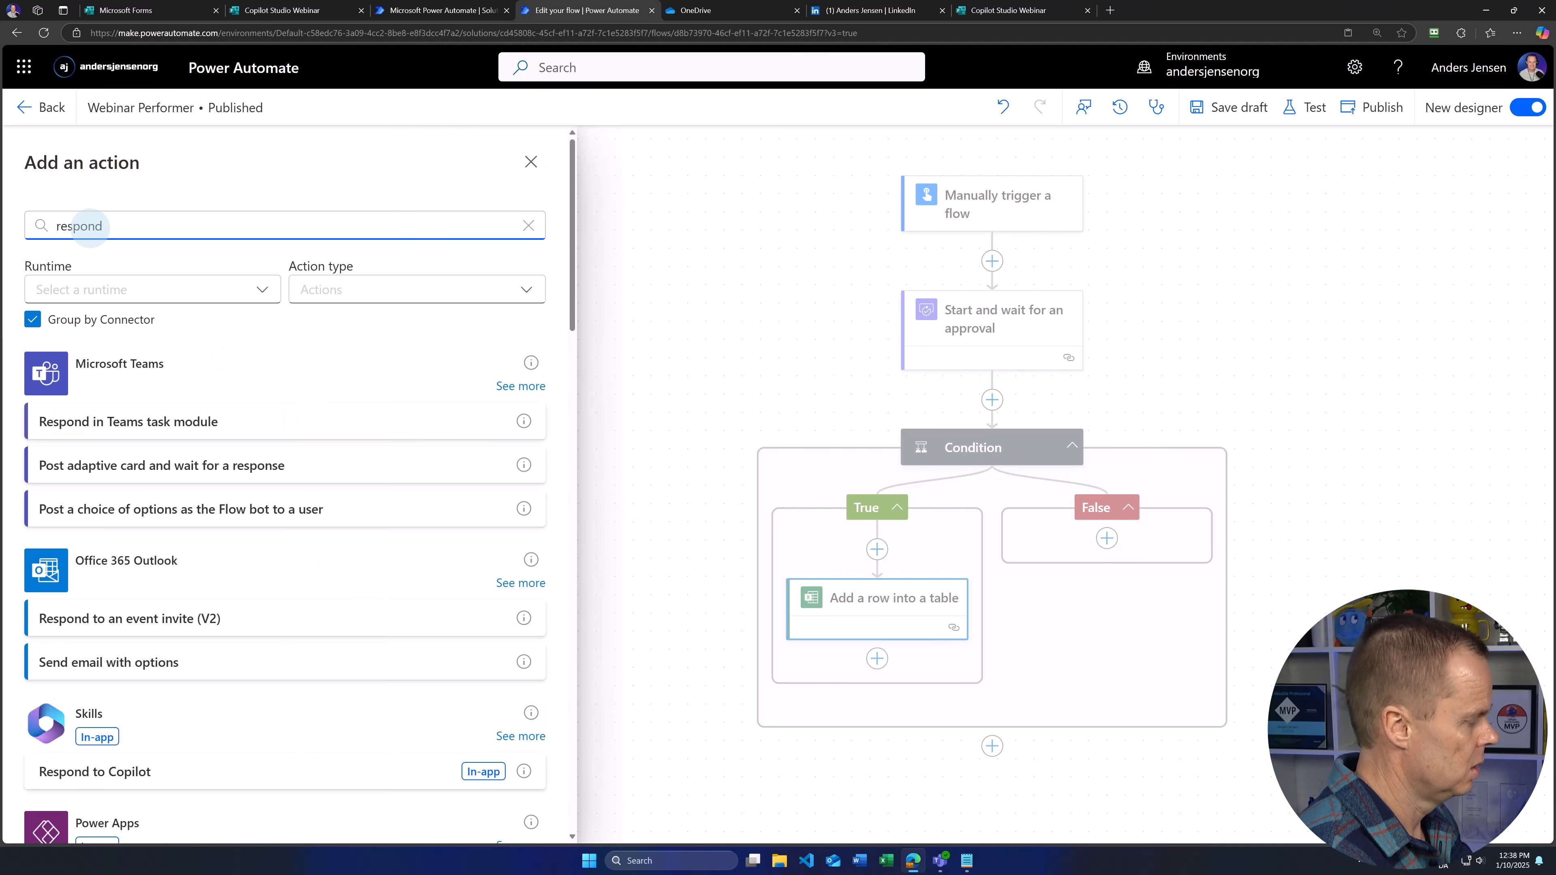
pyautogui.write(' to a power')
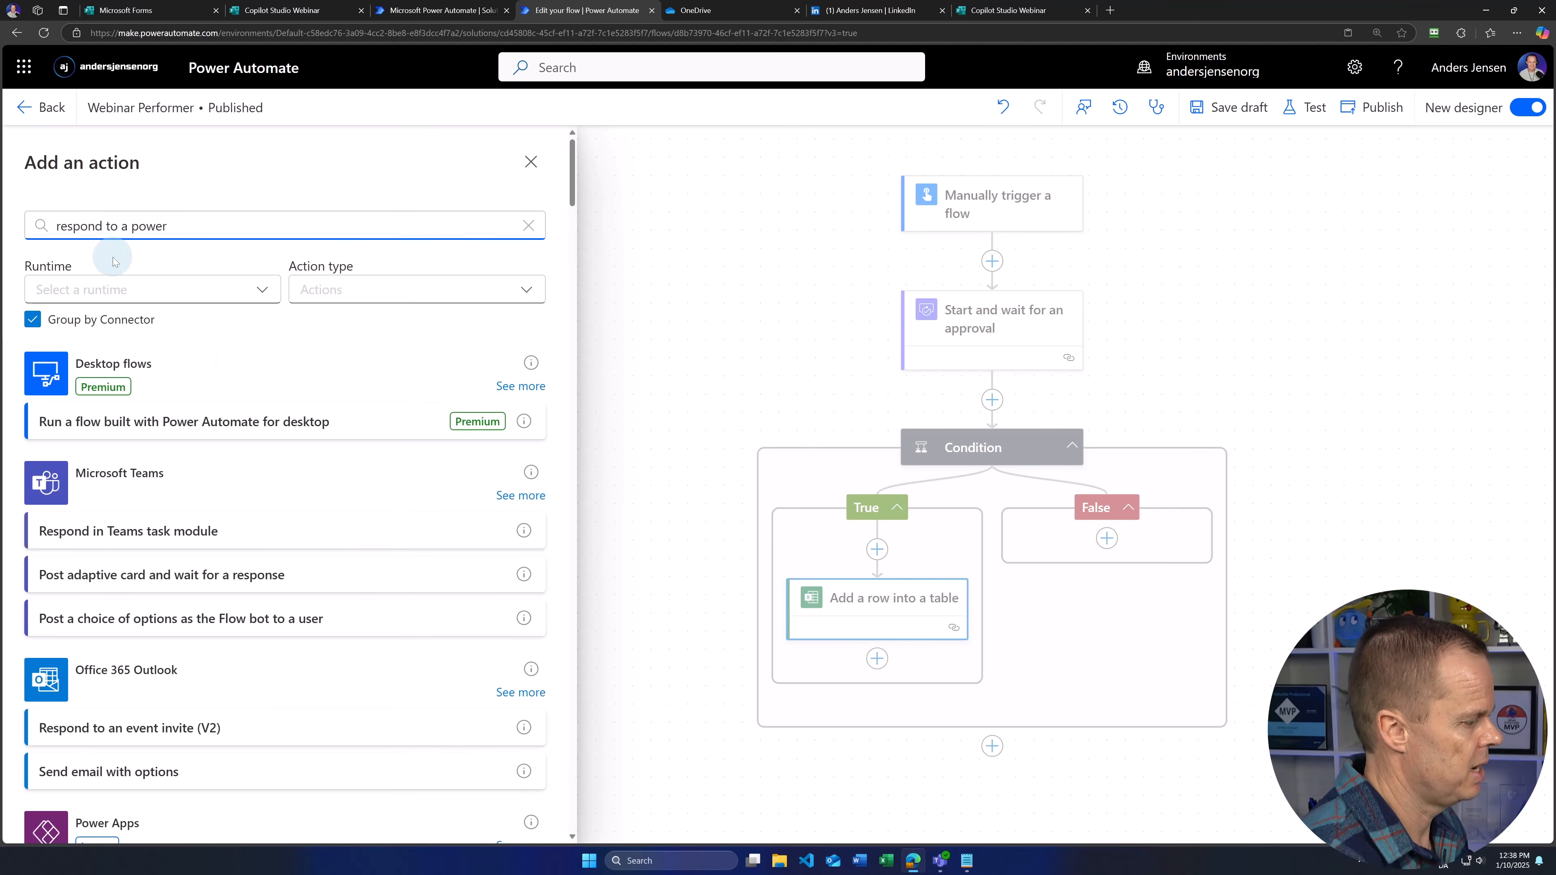
pyautogui.write(' app')
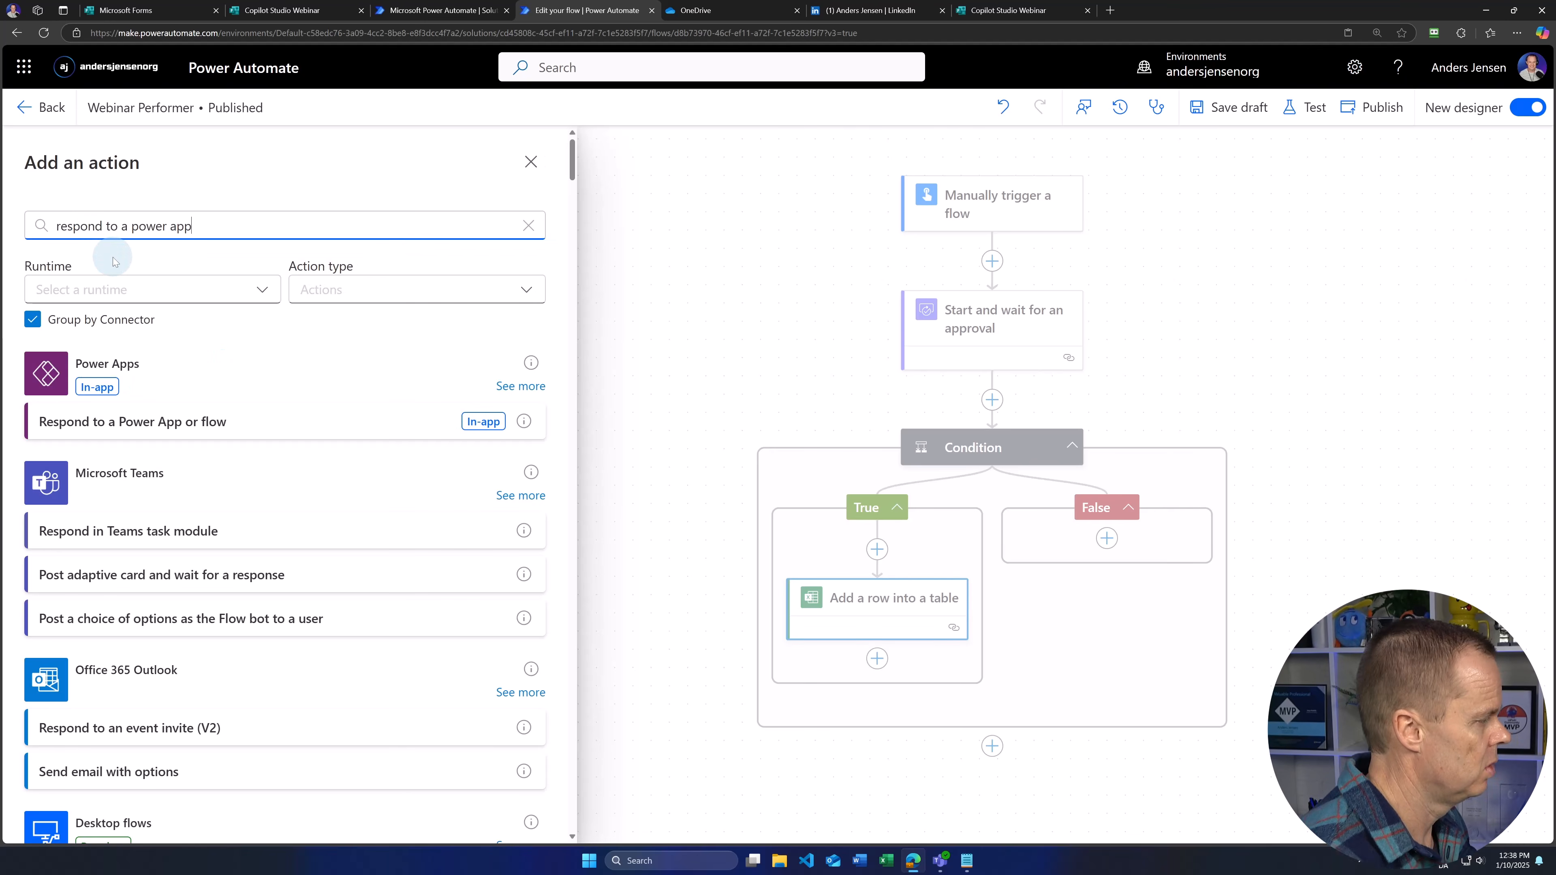
pyautogui.click(148, 429)
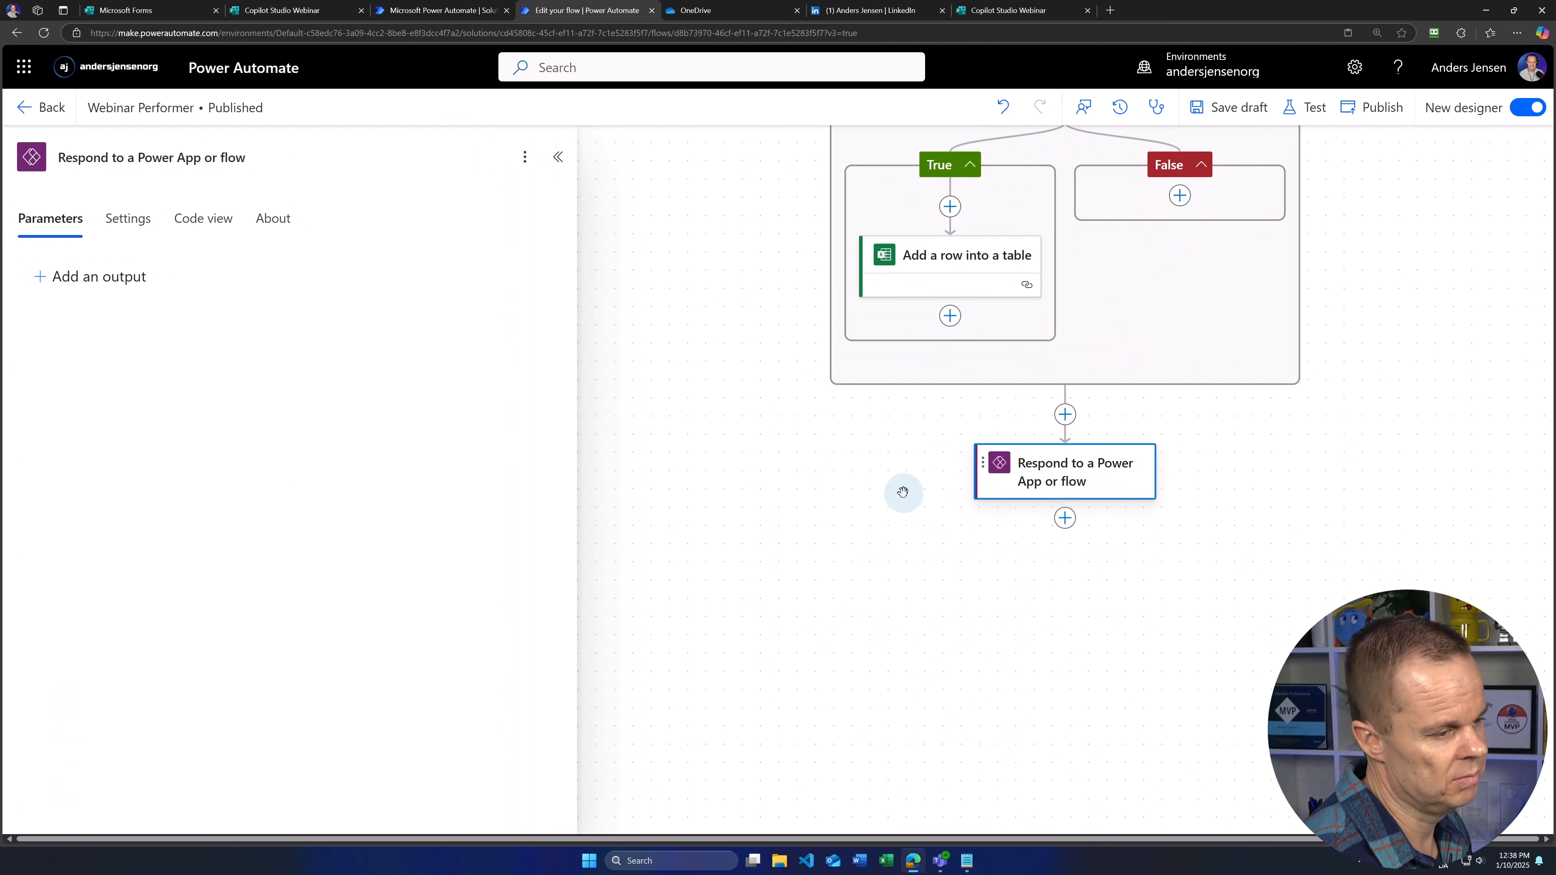
pyautogui.moveTo(802, 368); pyautogui.dragTo(788, 553)
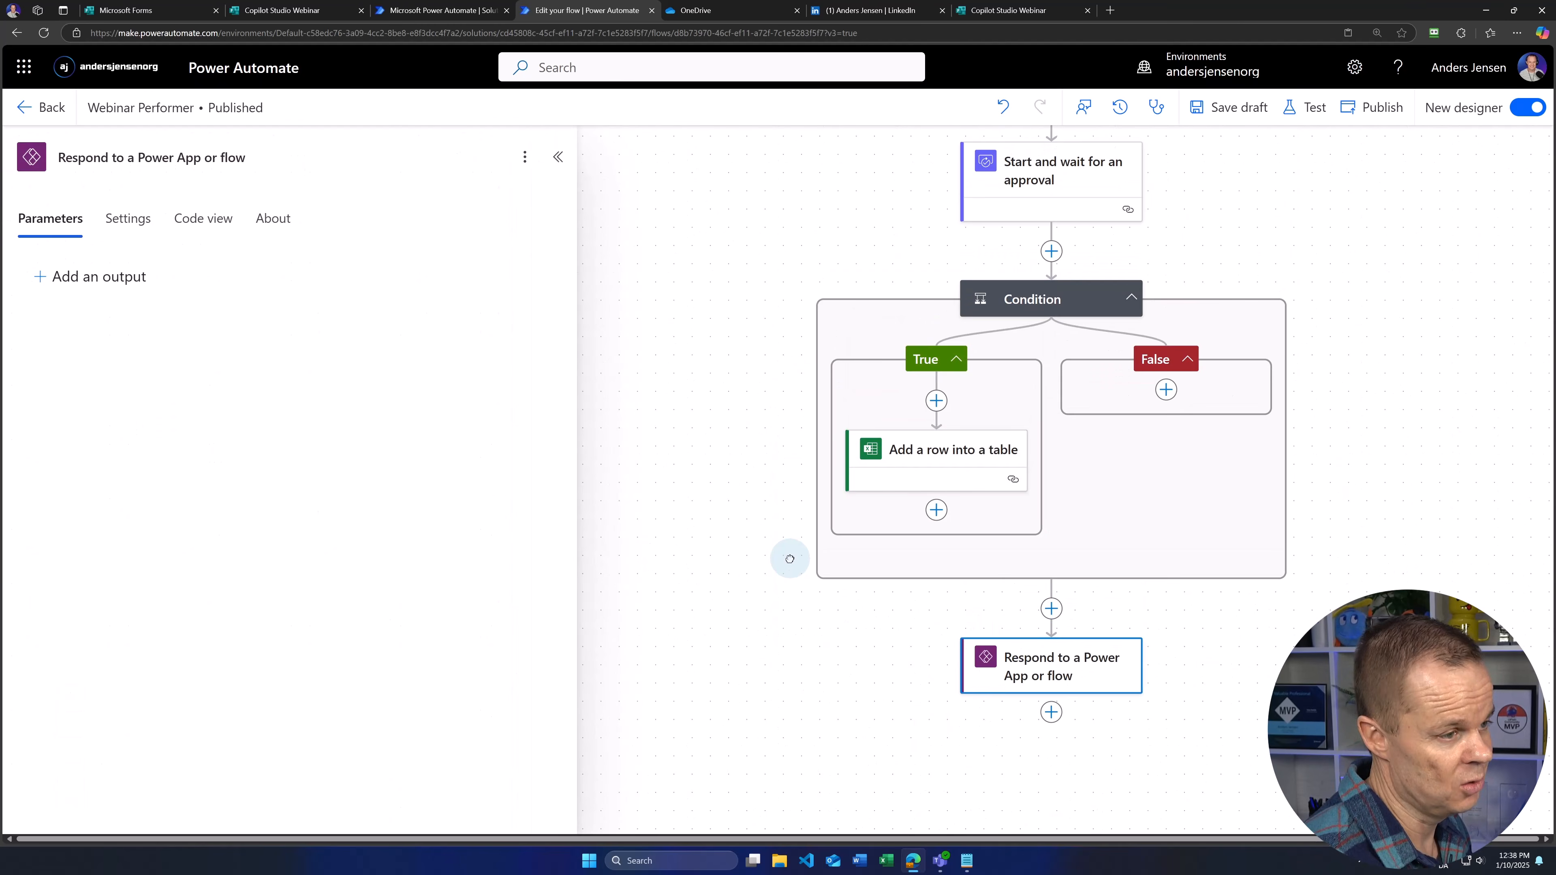
# Step: Give the response a Text output Status with the value Success
pyautogui.click(76, 277)
pyautogui.click(67, 313)
pyautogui.write('Status')
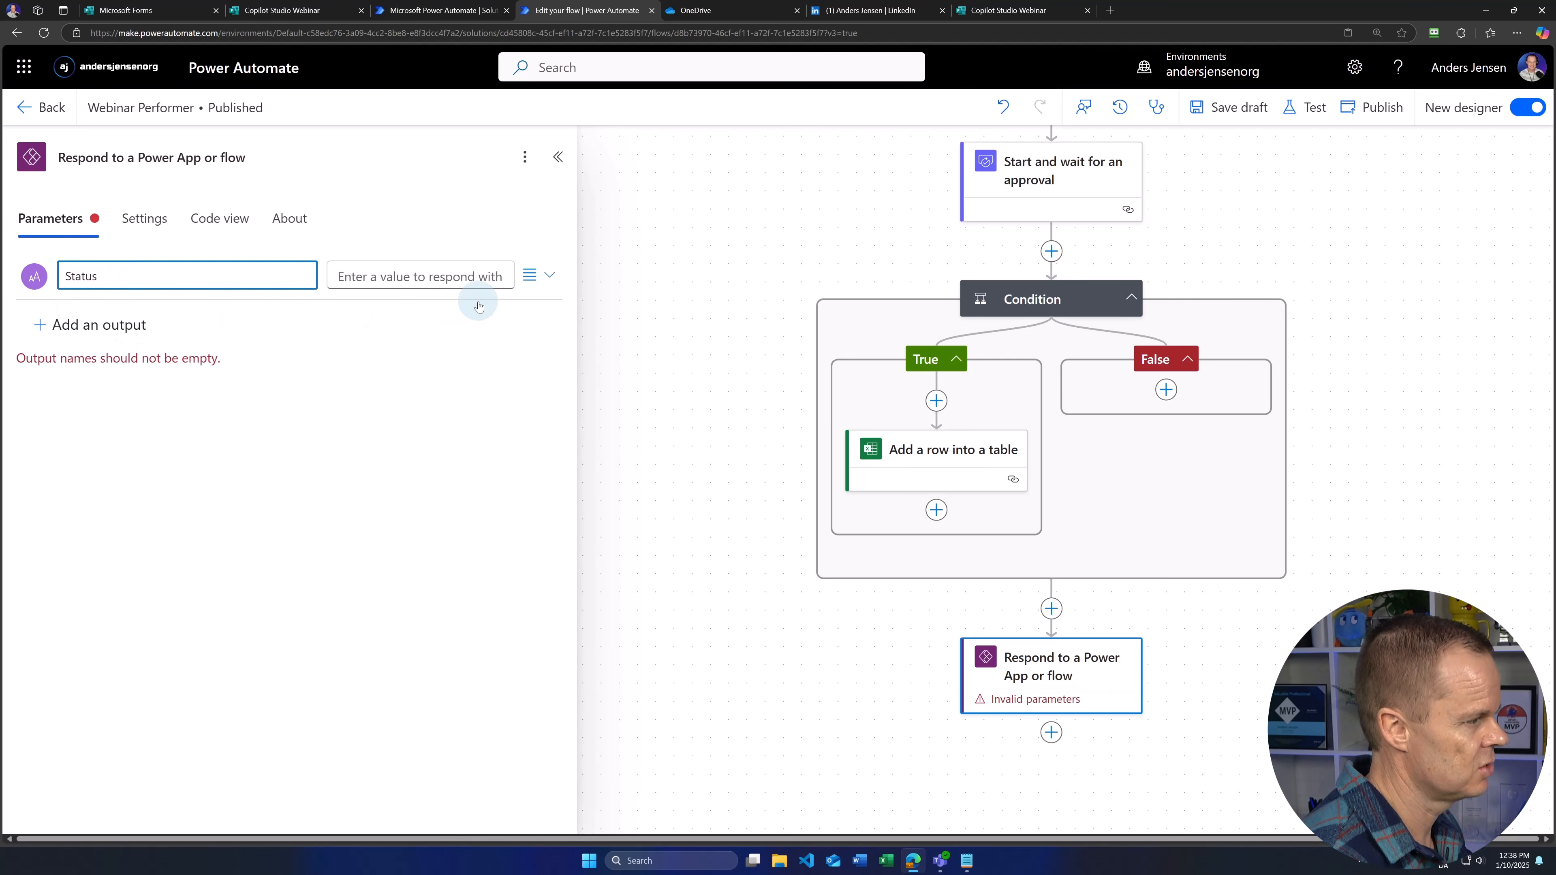
pyautogui.click(420, 274)
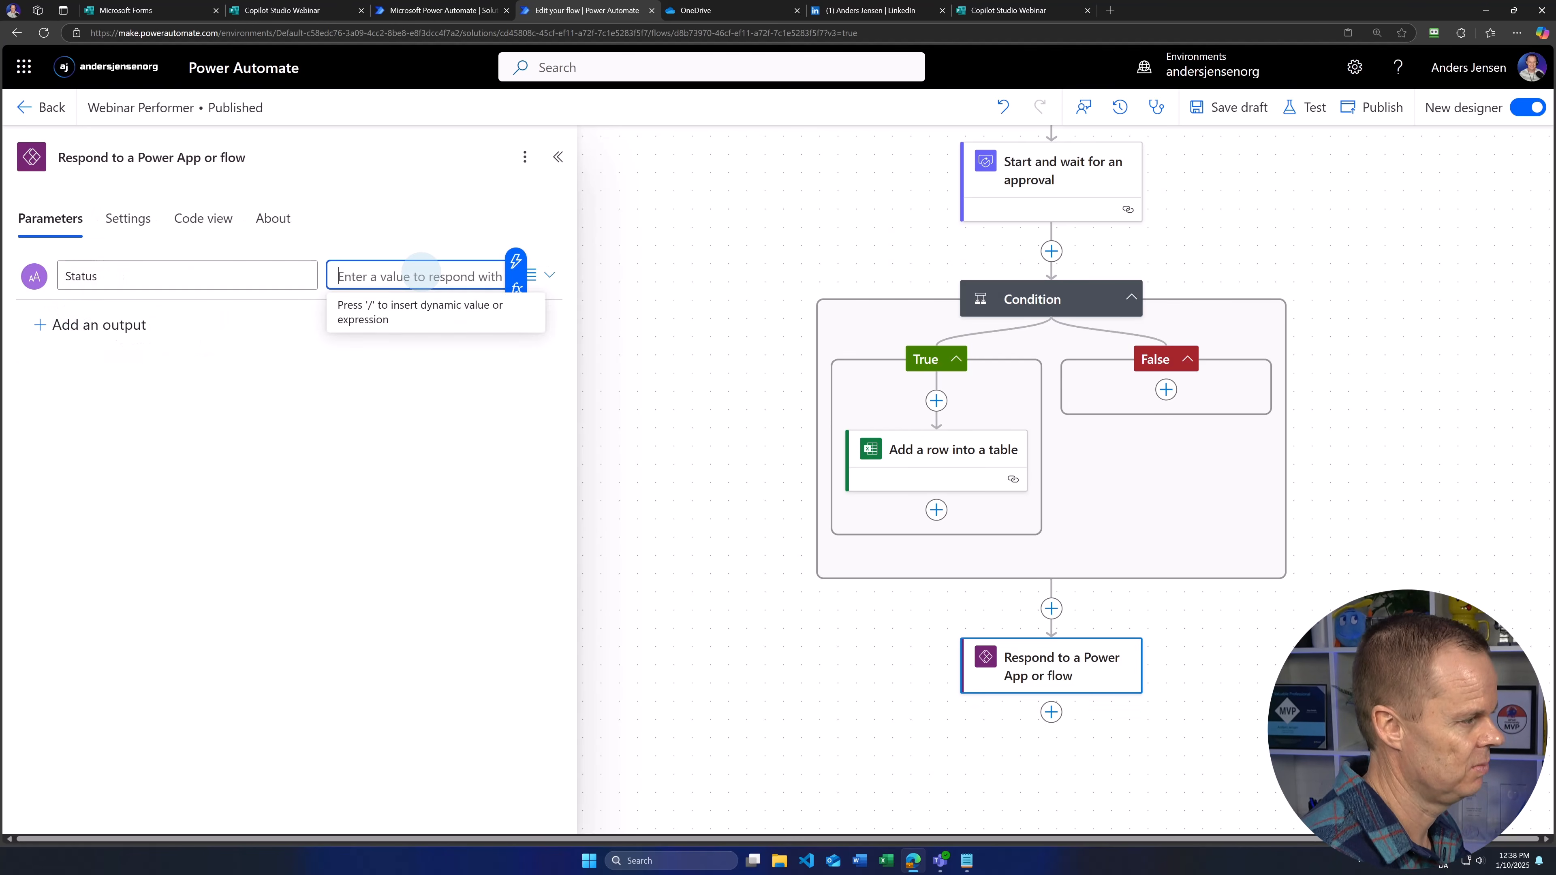
pyautogui.write('Success')
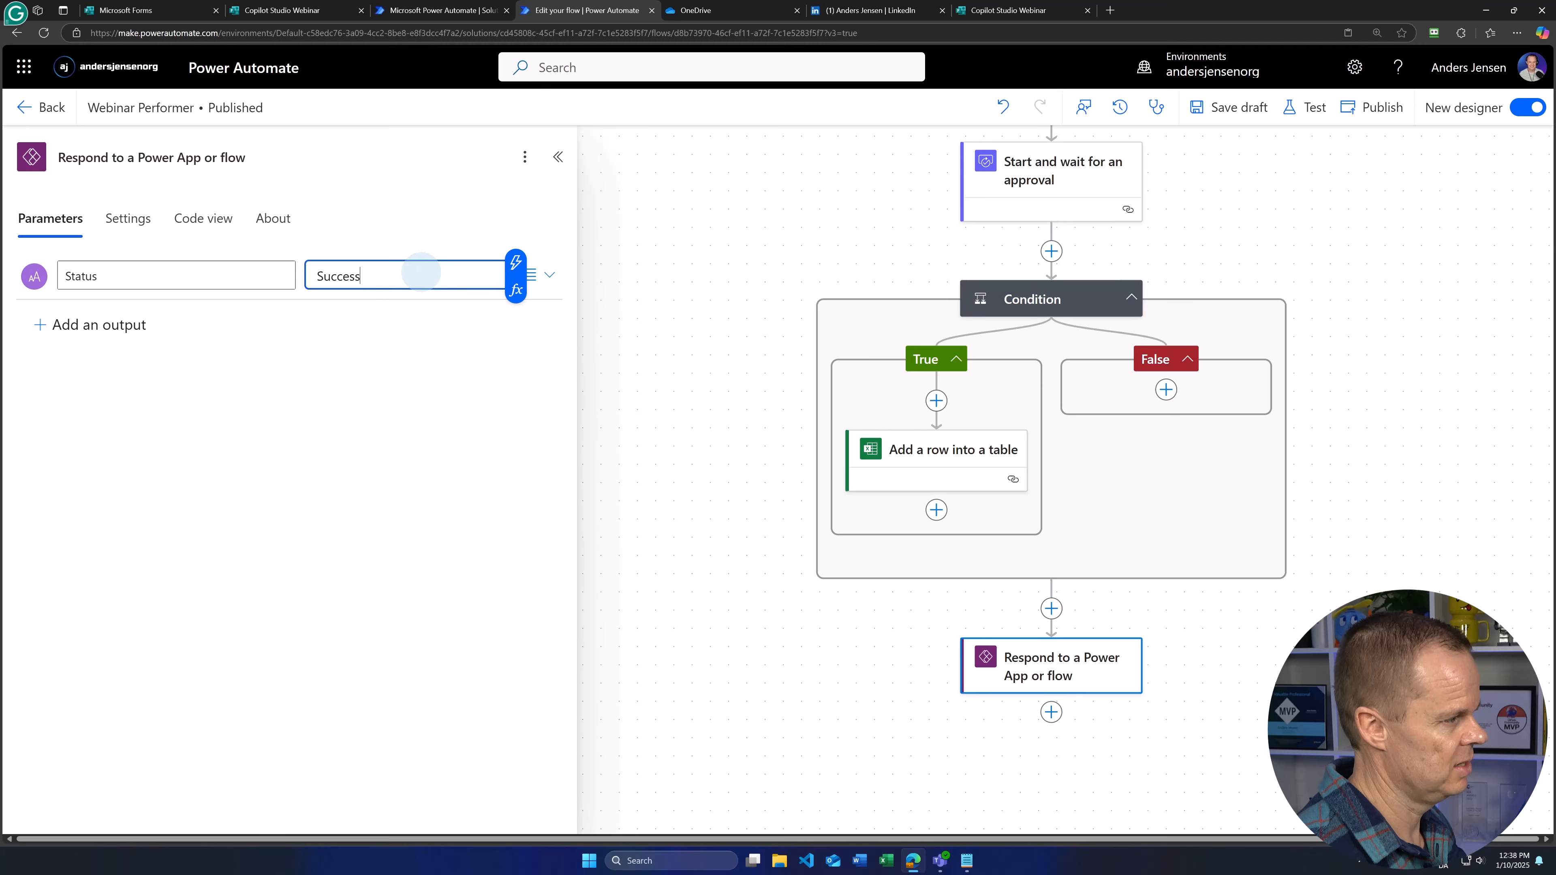
pyautogui.click(670, 610)
pyautogui.moveTo(678, 300); pyautogui.dragTo(532, 351)
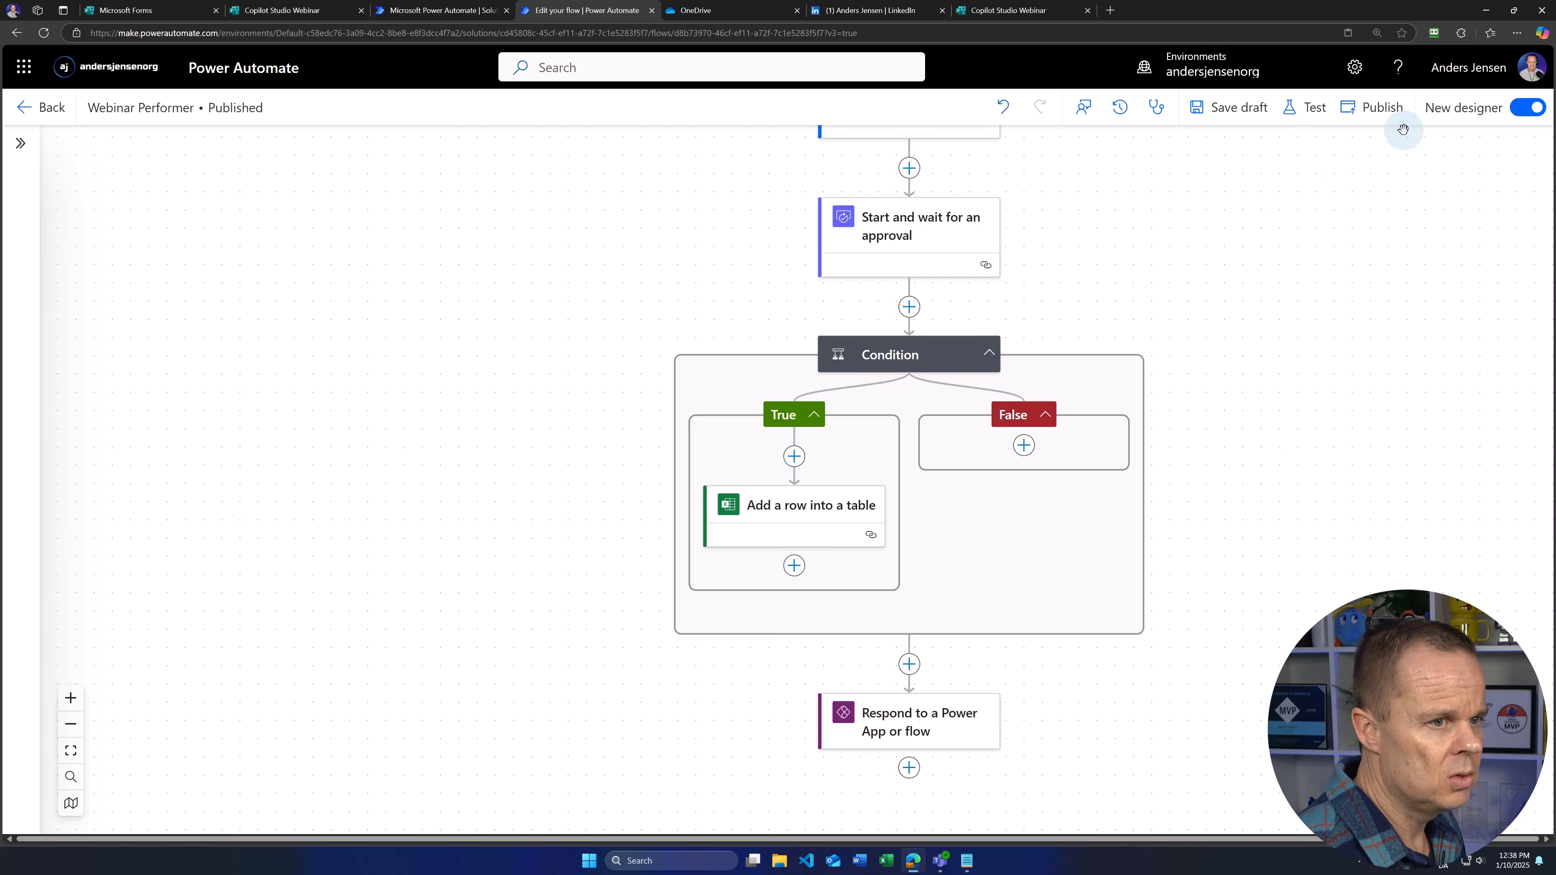
# Step: Publish the Webinar Performer flow, close its editor, and finish the Currently editing dialog
pyautogui.click(1386, 117)
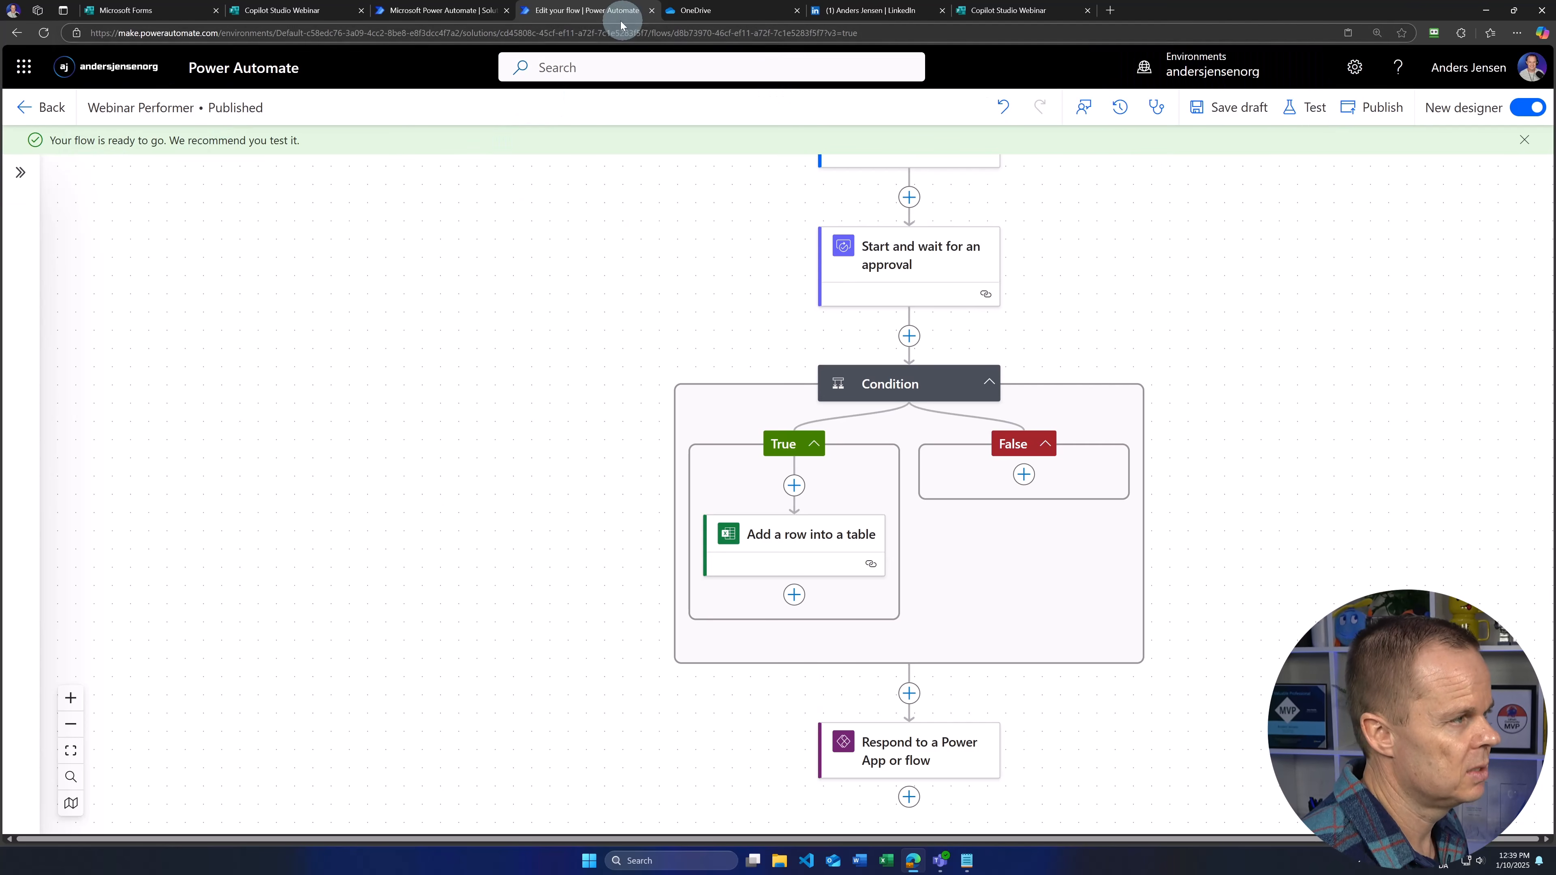
pyautogui.click(651, 10)
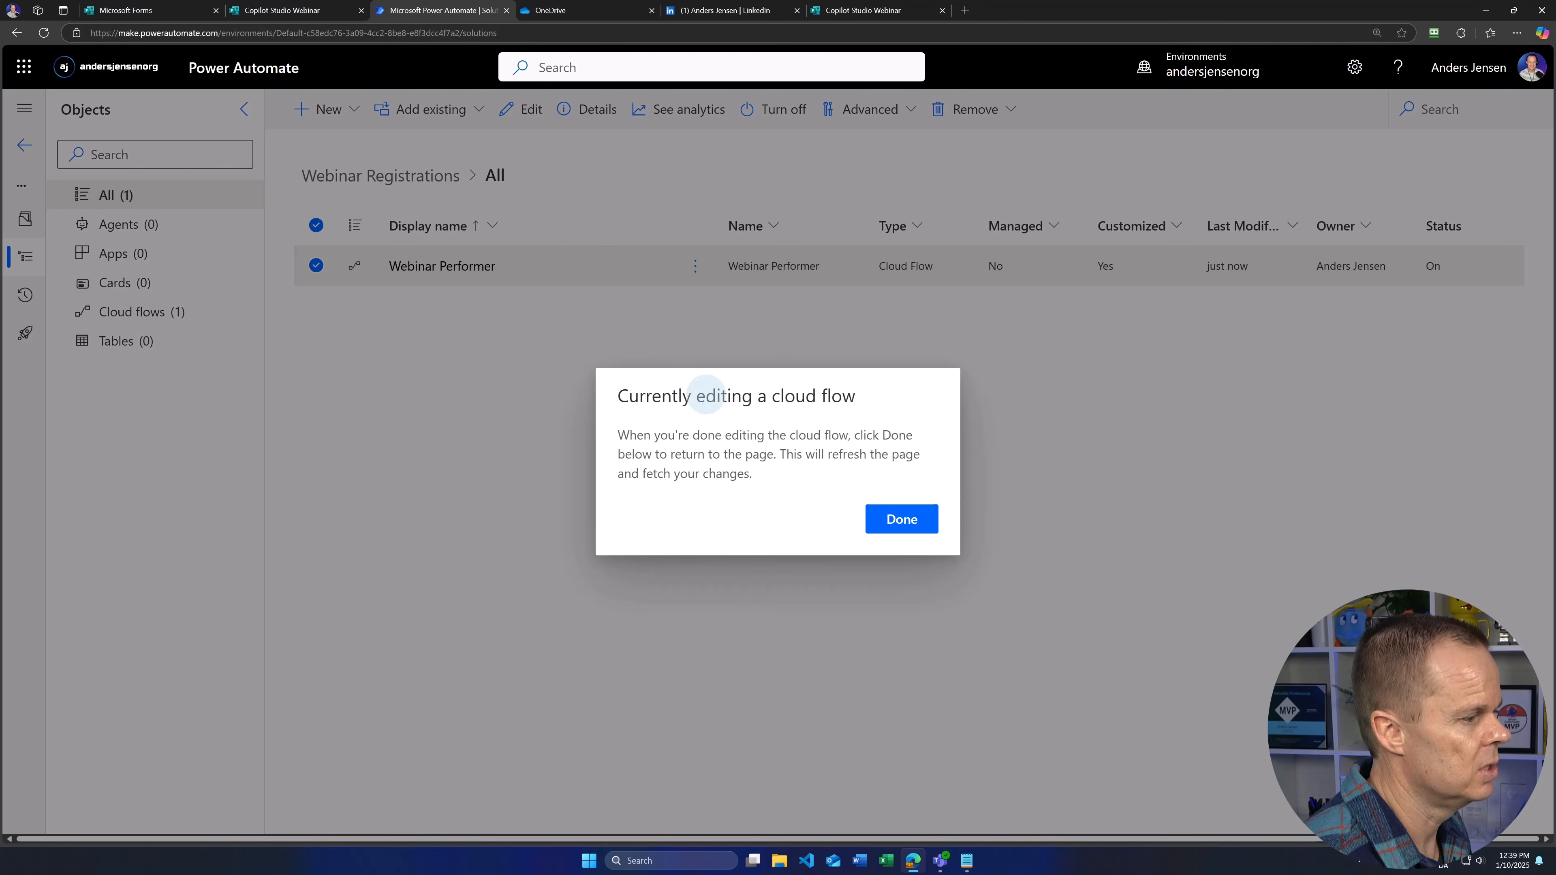
pyautogui.click(888, 532)
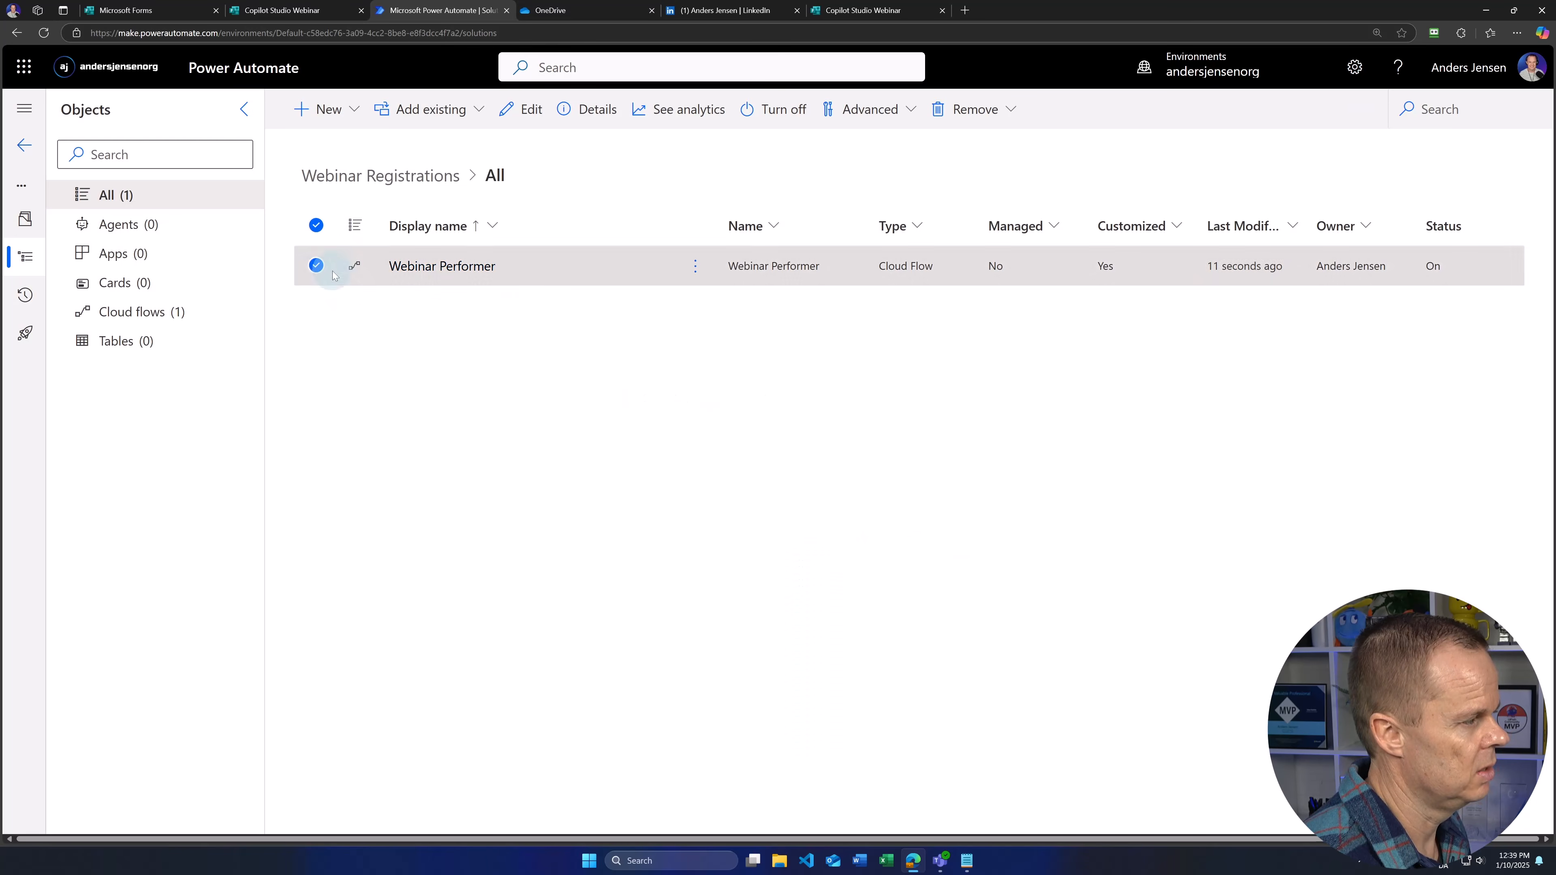
pyautogui.click(316, 265)
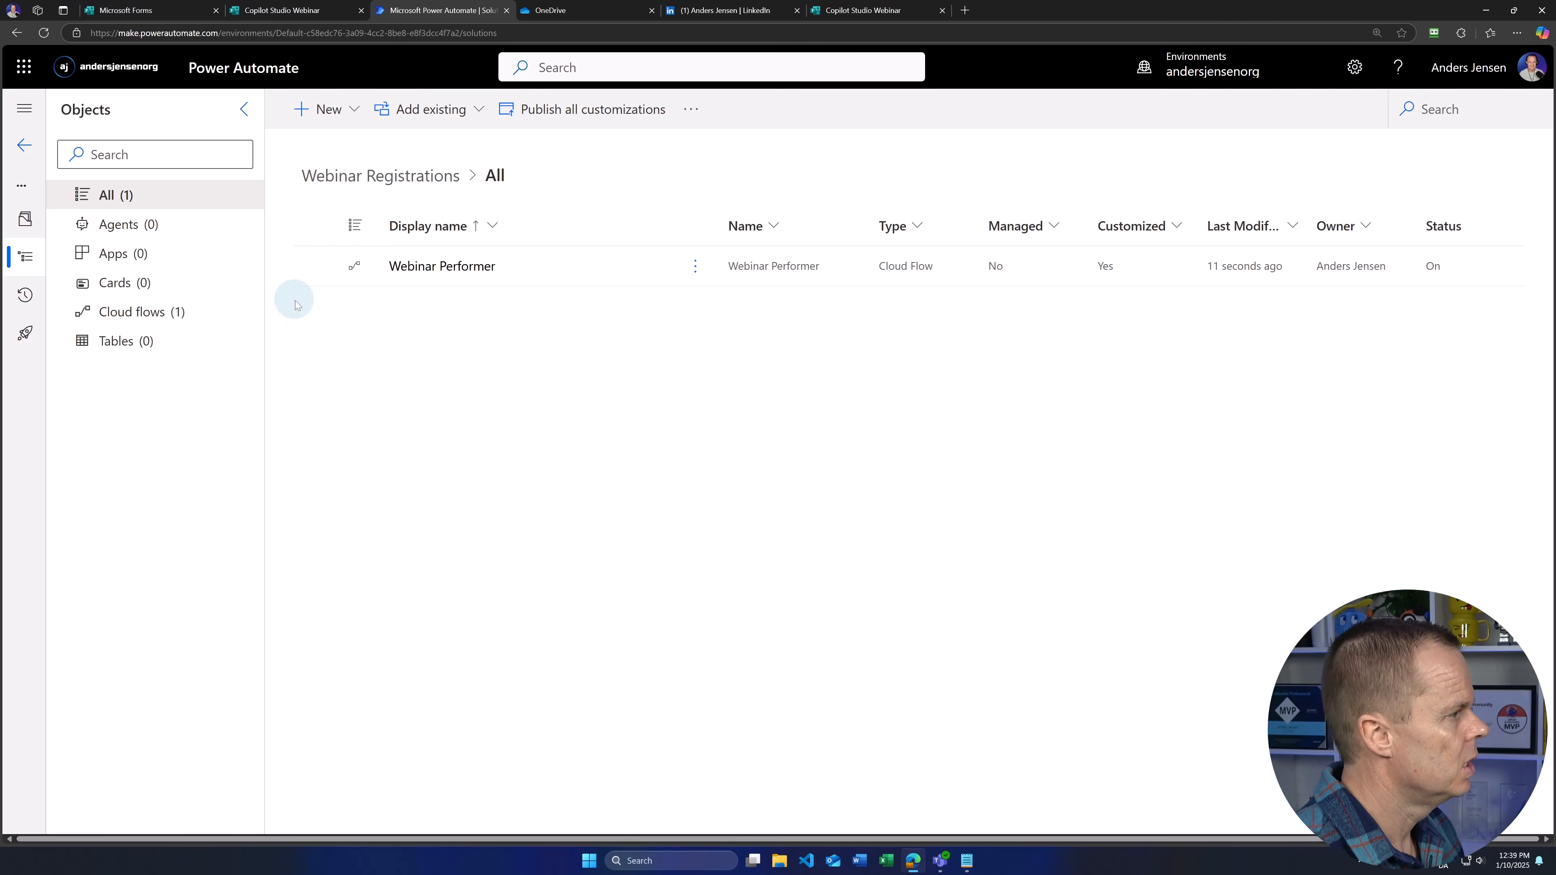
# Step: Create automated cloud flow 'Copilot Studio Webinar Dispatcher' triggered by Forms 'When a new response is submitted'
pyautogui.click(327, 109)
pyautogui.moveTo(344, 212)
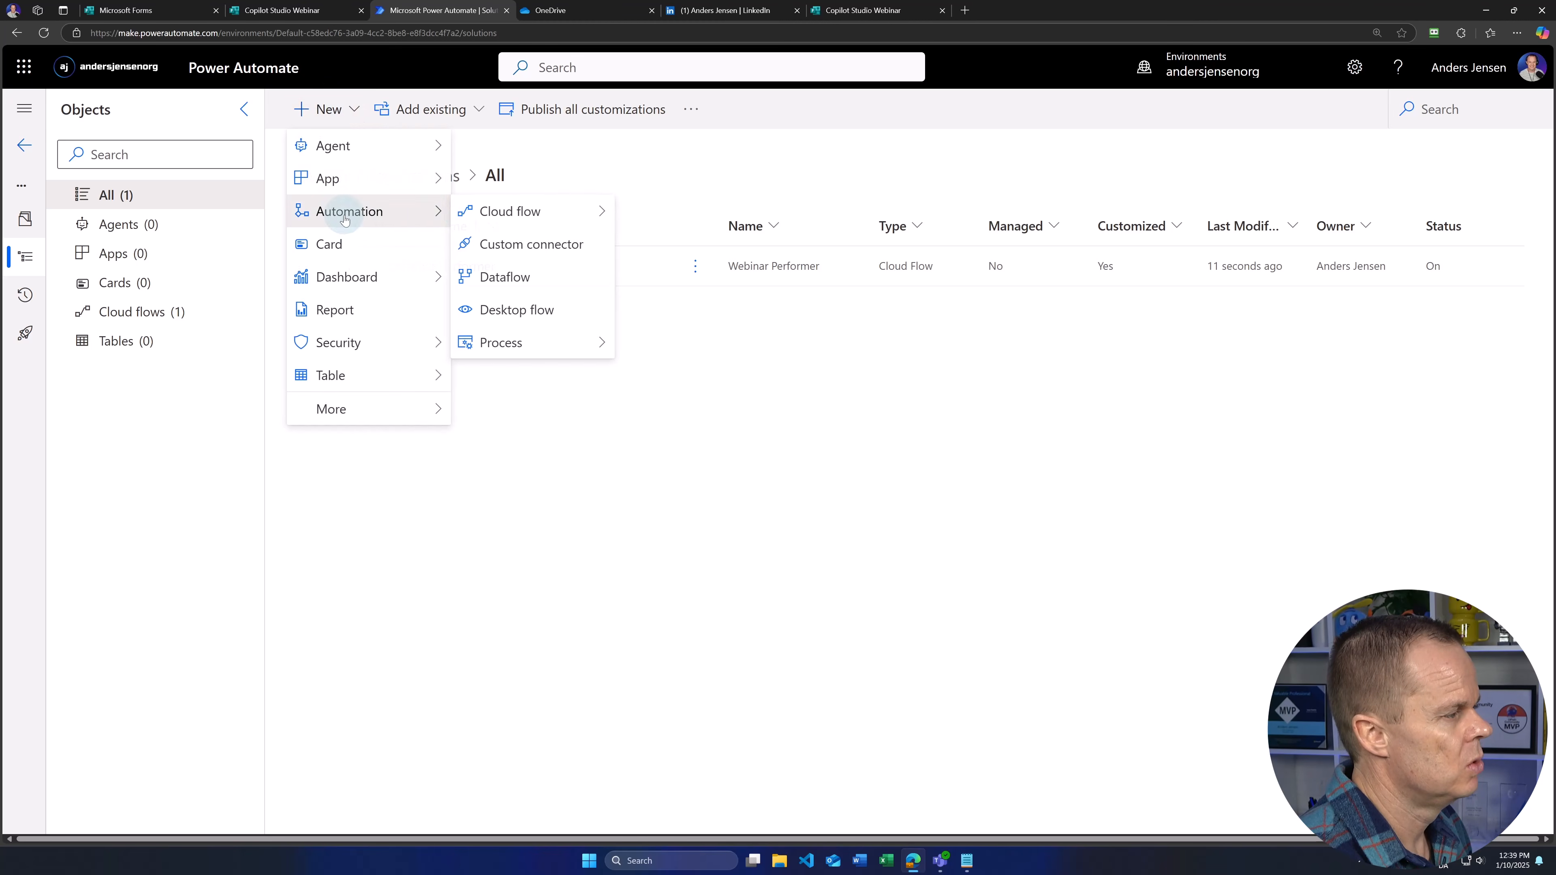
pyautogui.moveTo(498, 210)
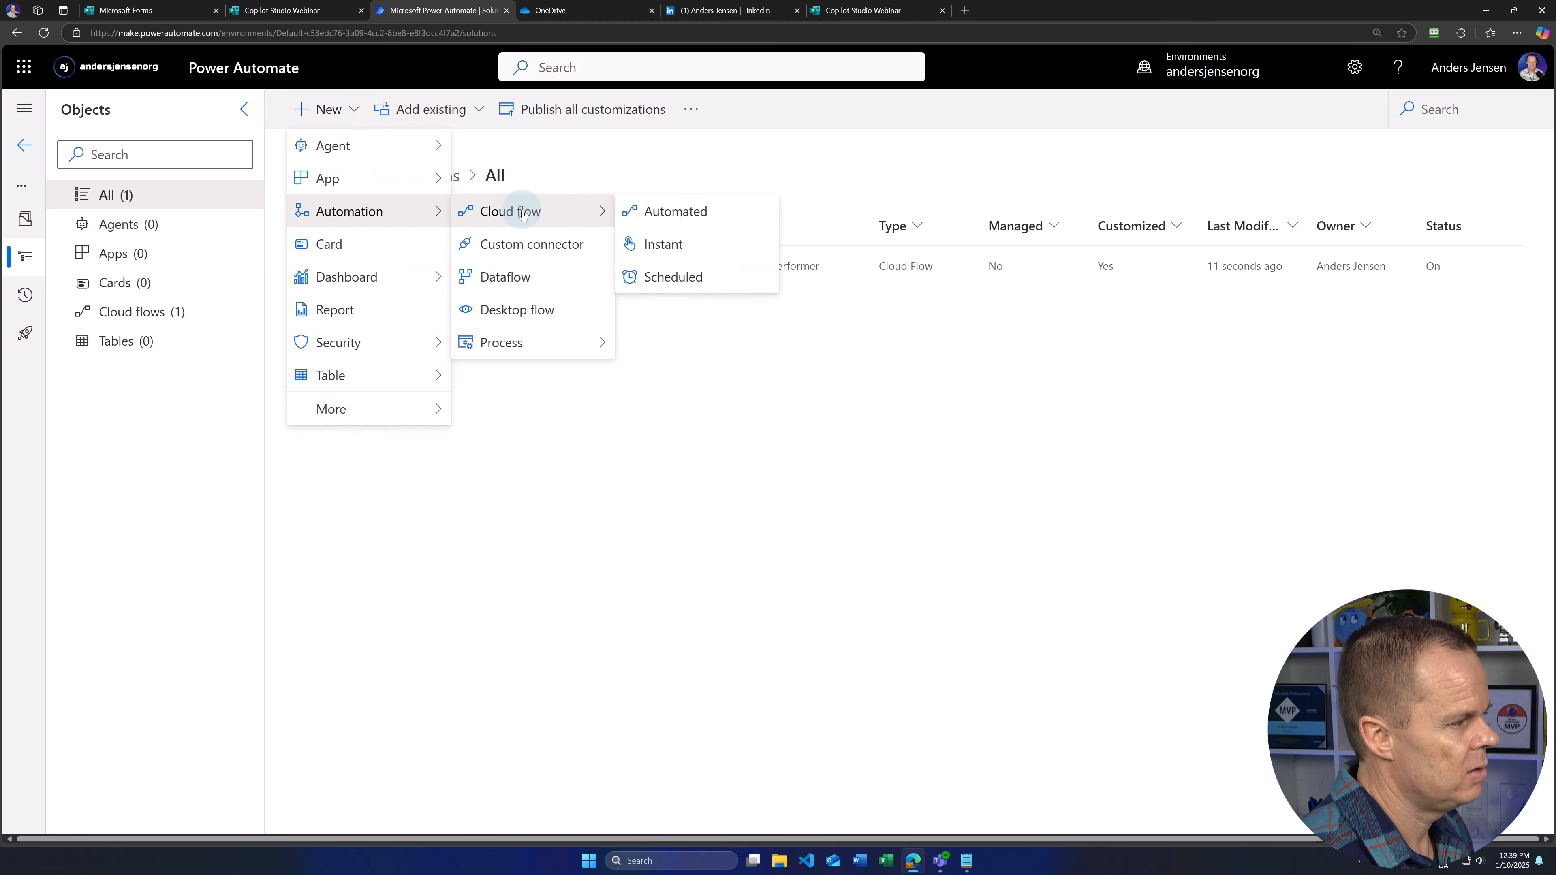
pyautogui.click(688, 214)
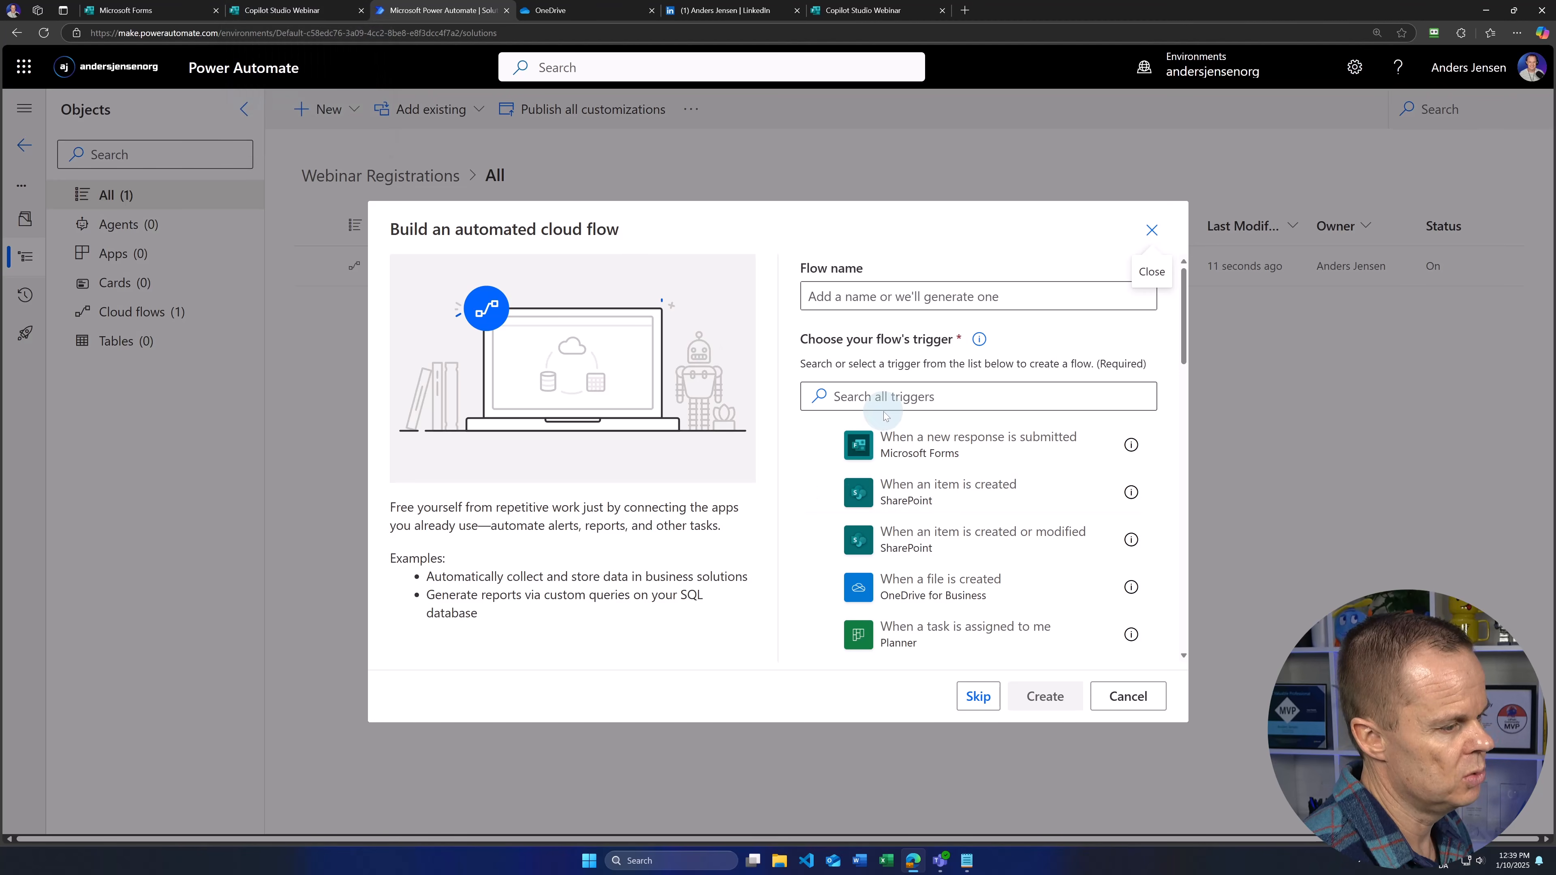
pyautogui.click(858, 298)
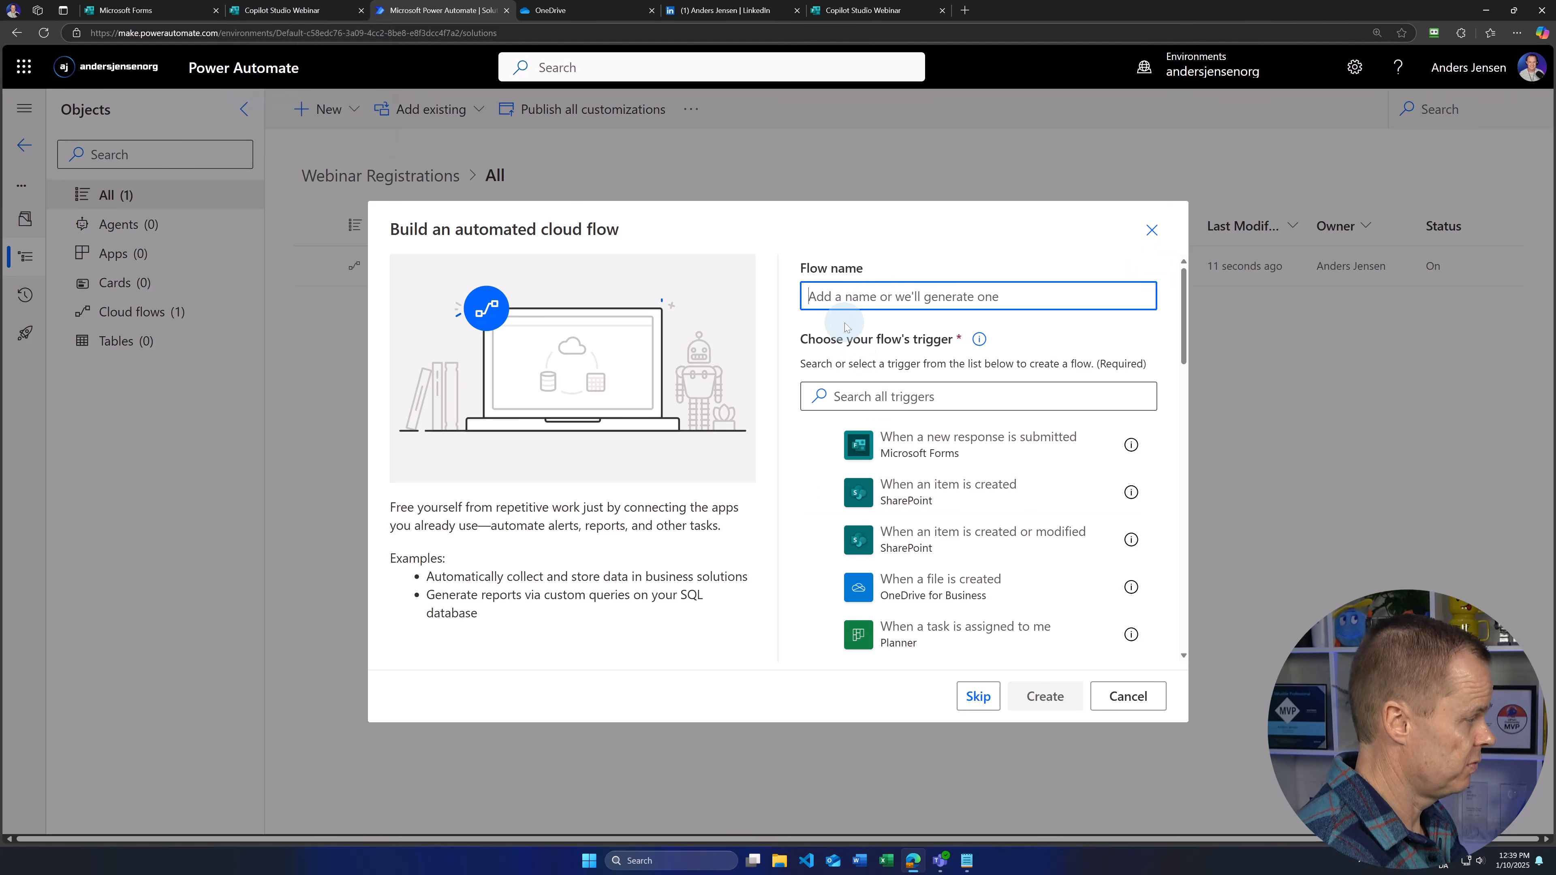
pyautogui.write('Pow')
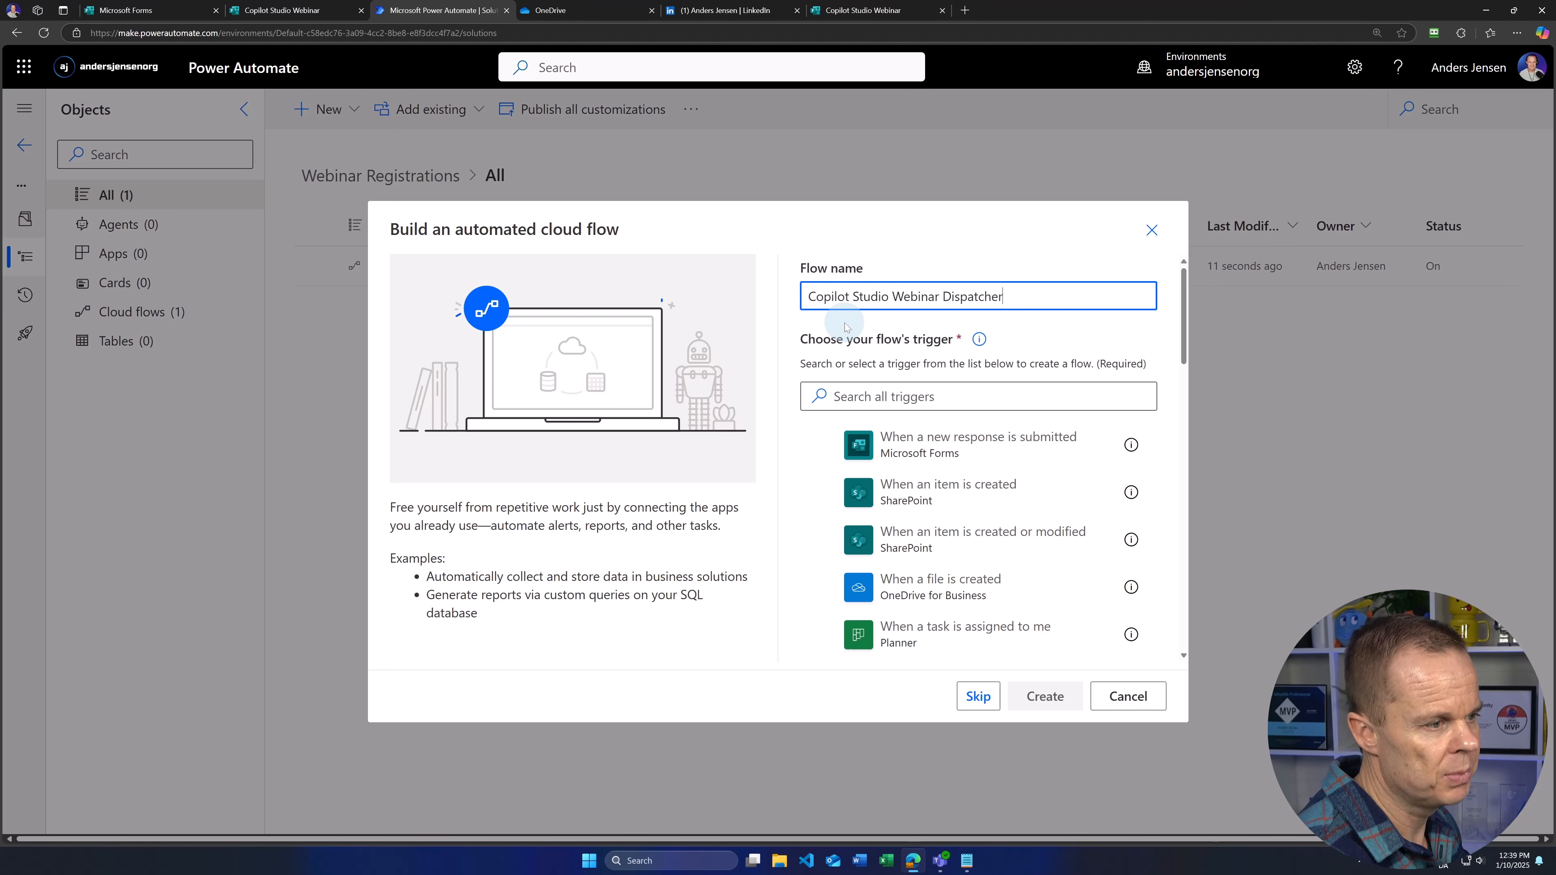
pyautogui.click(981, 454)
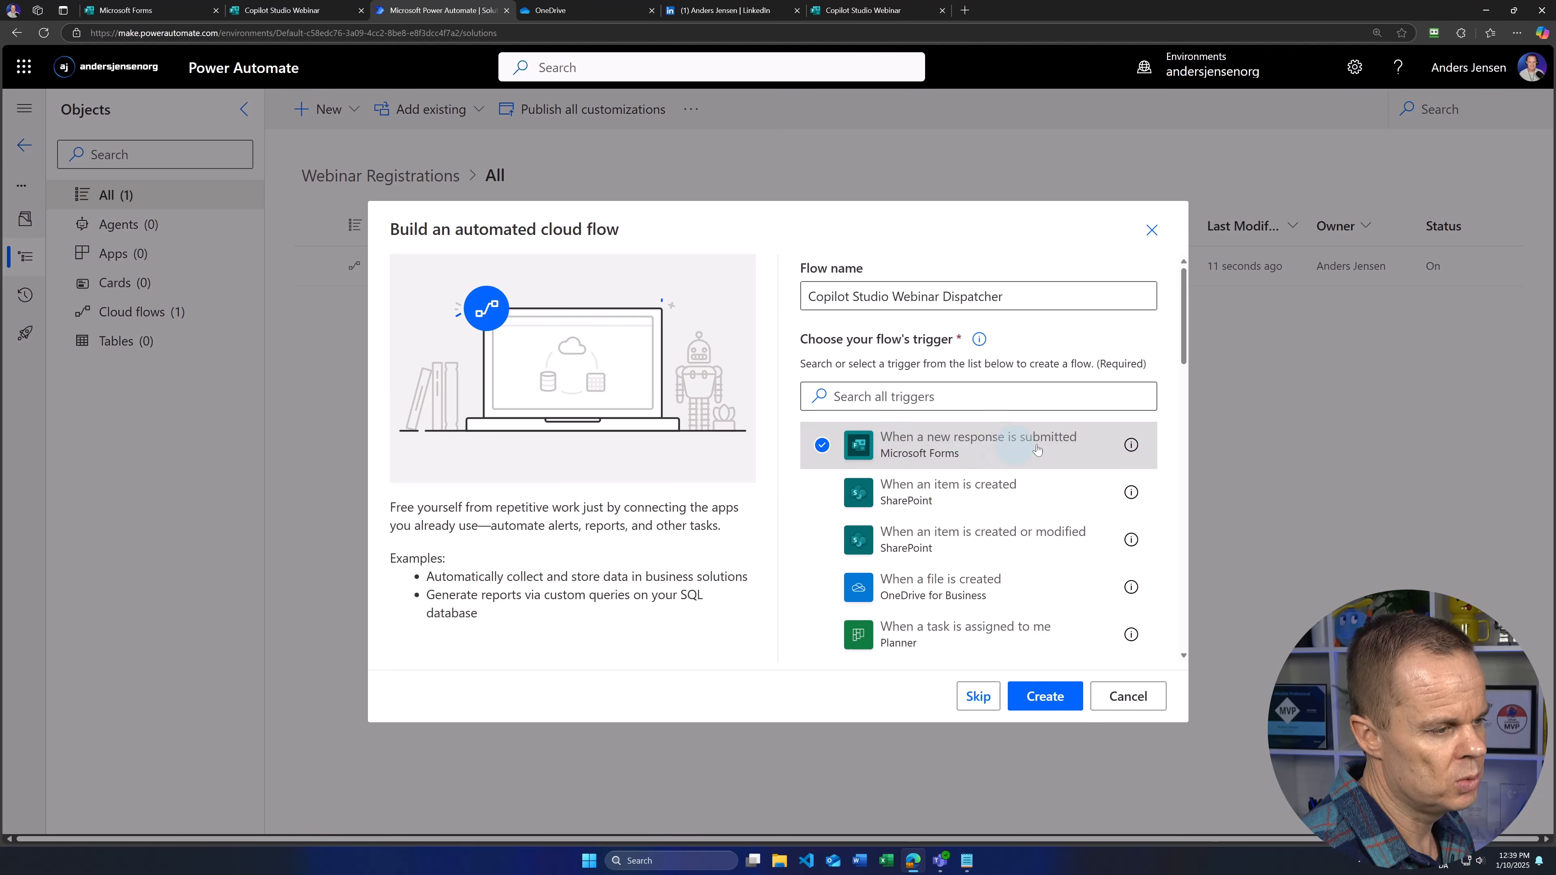
pyautogui.click(1045, 697)
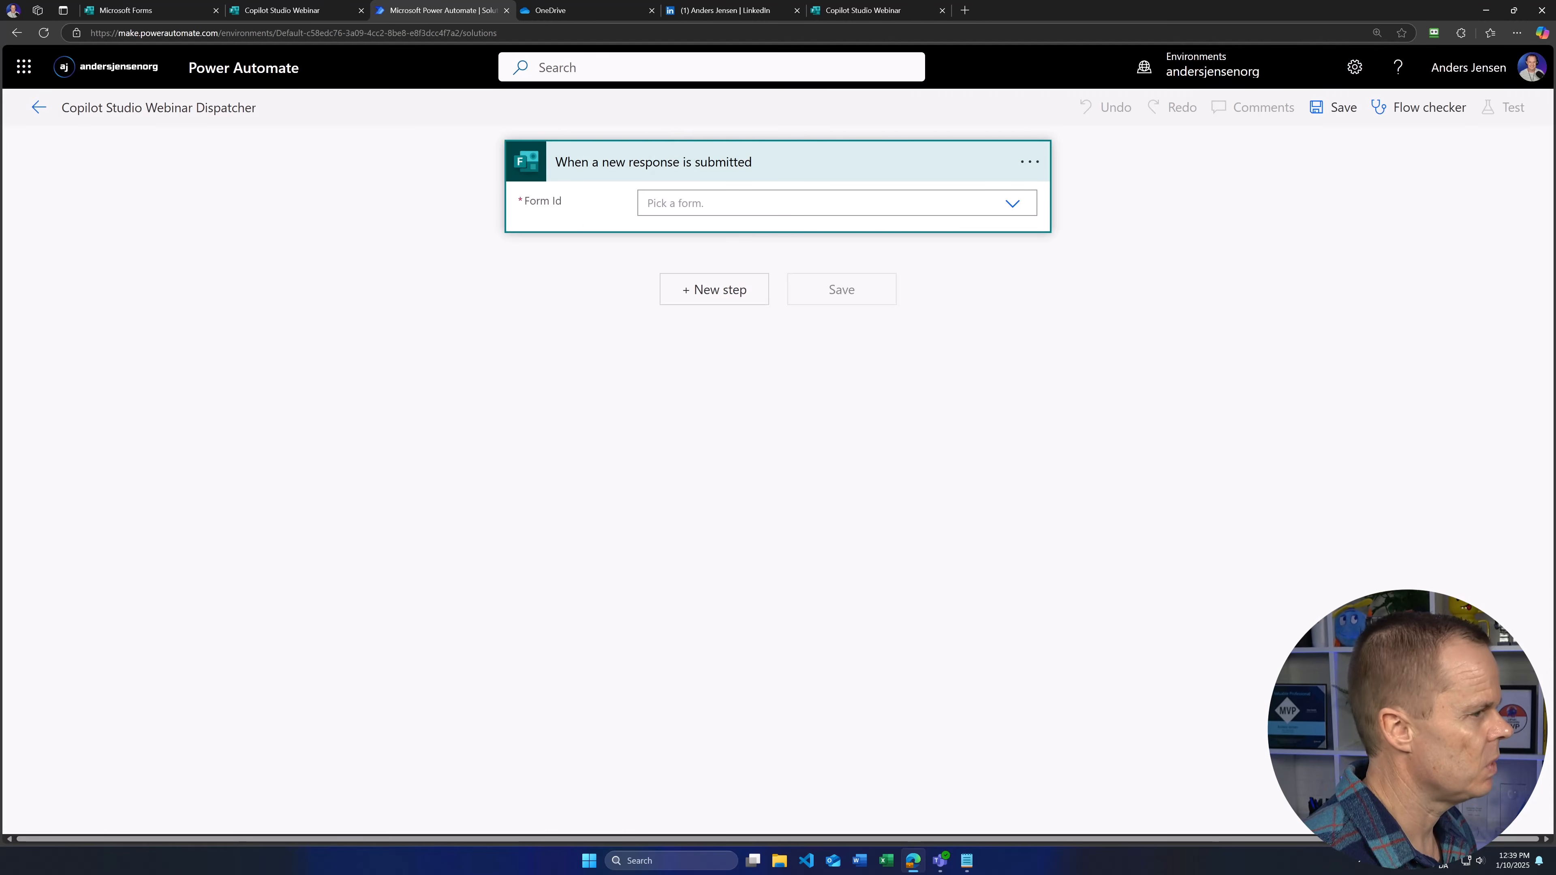
# Step: Set the trigger's Form Id to the Copilot Studio Webinar form
pyautogui.click(1009, 206)
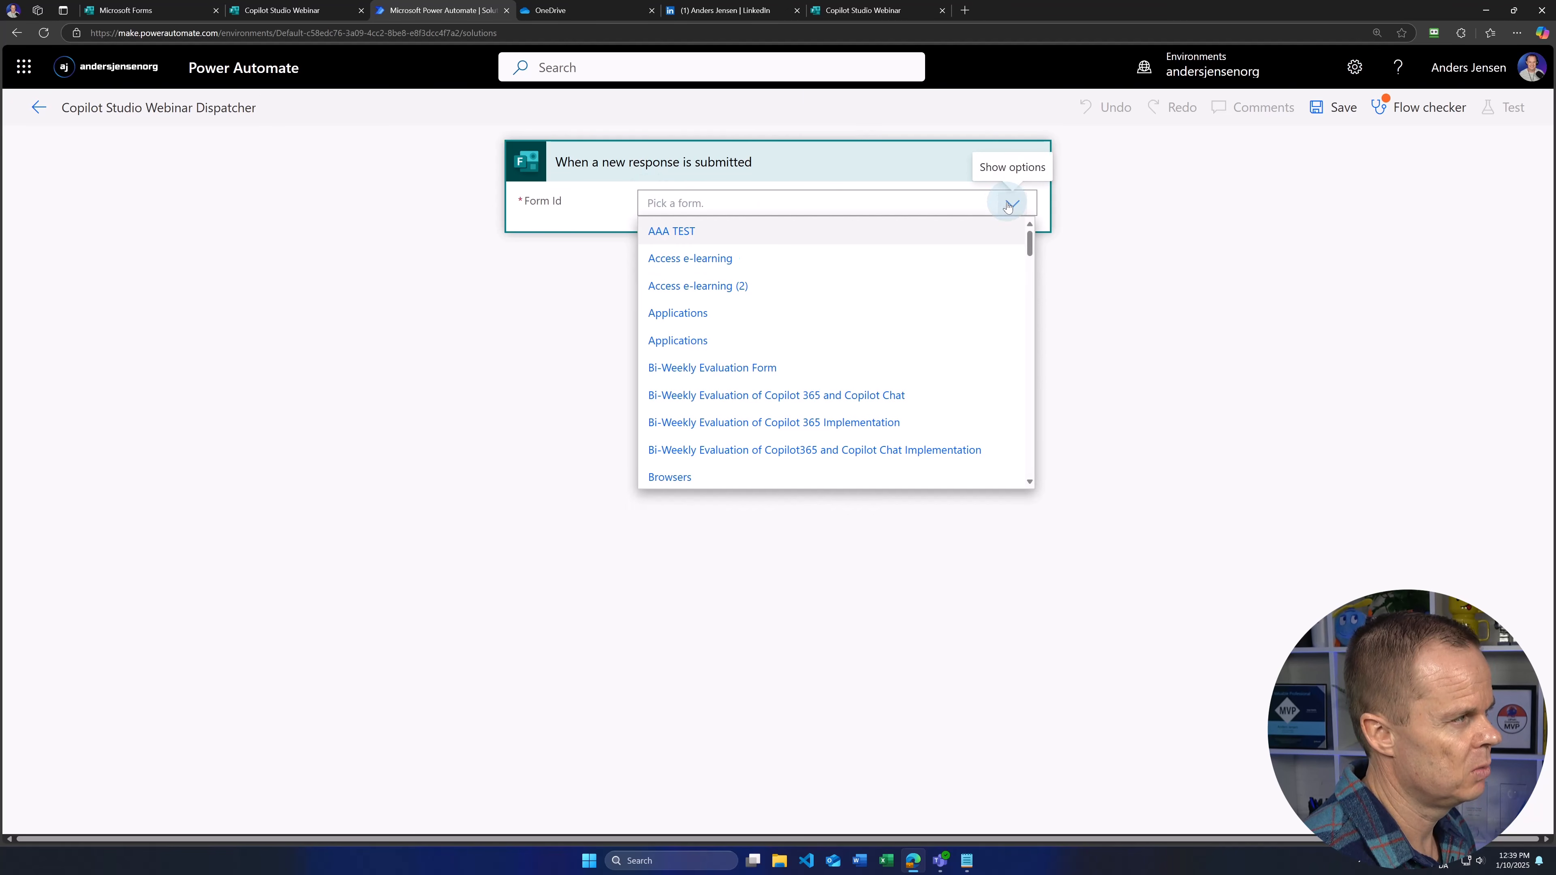
pyautogui.scroll(-1, 759, 378)
pyautogui.scroll(-4, 760, 378)
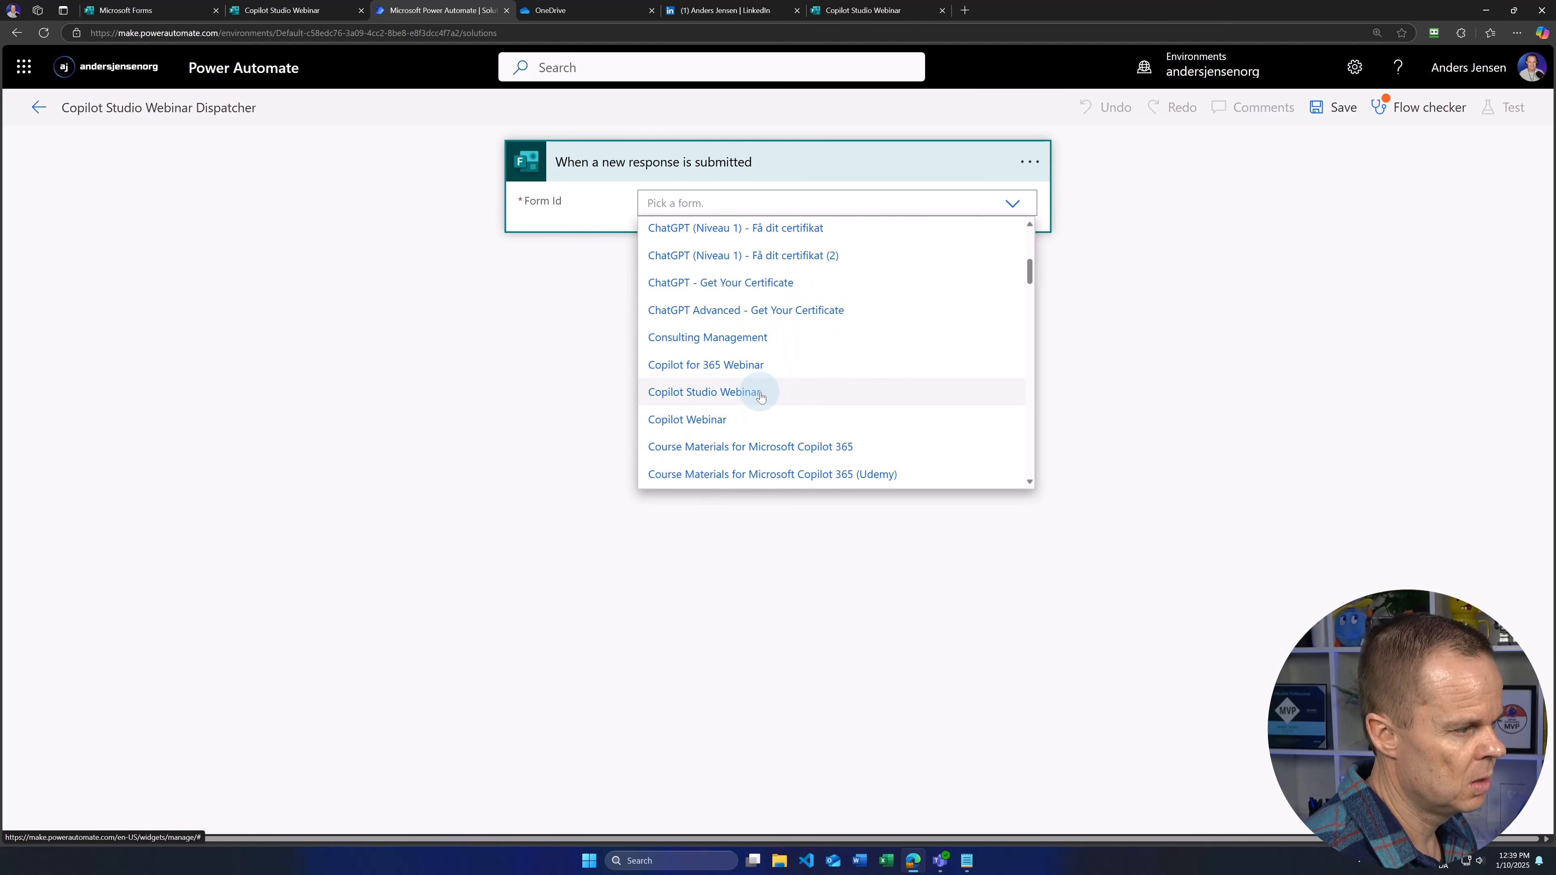
pyautogui.click(729, 399)
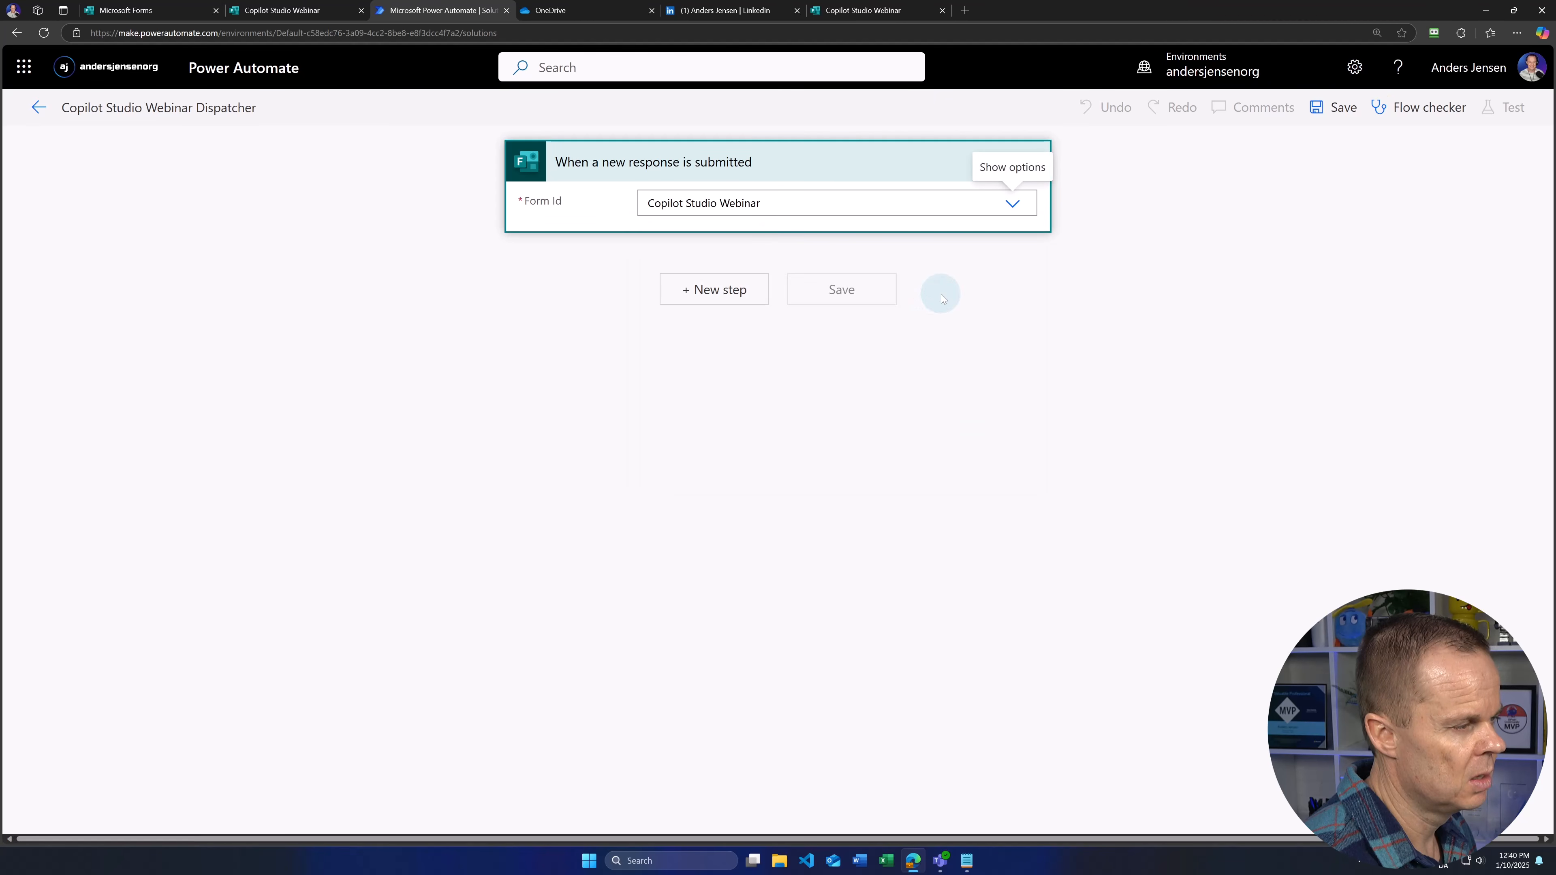
# Step: Add Get response details using the Copilot Studio Webinar form and the trigger's Response Id
pyautogui.click(714, 289)
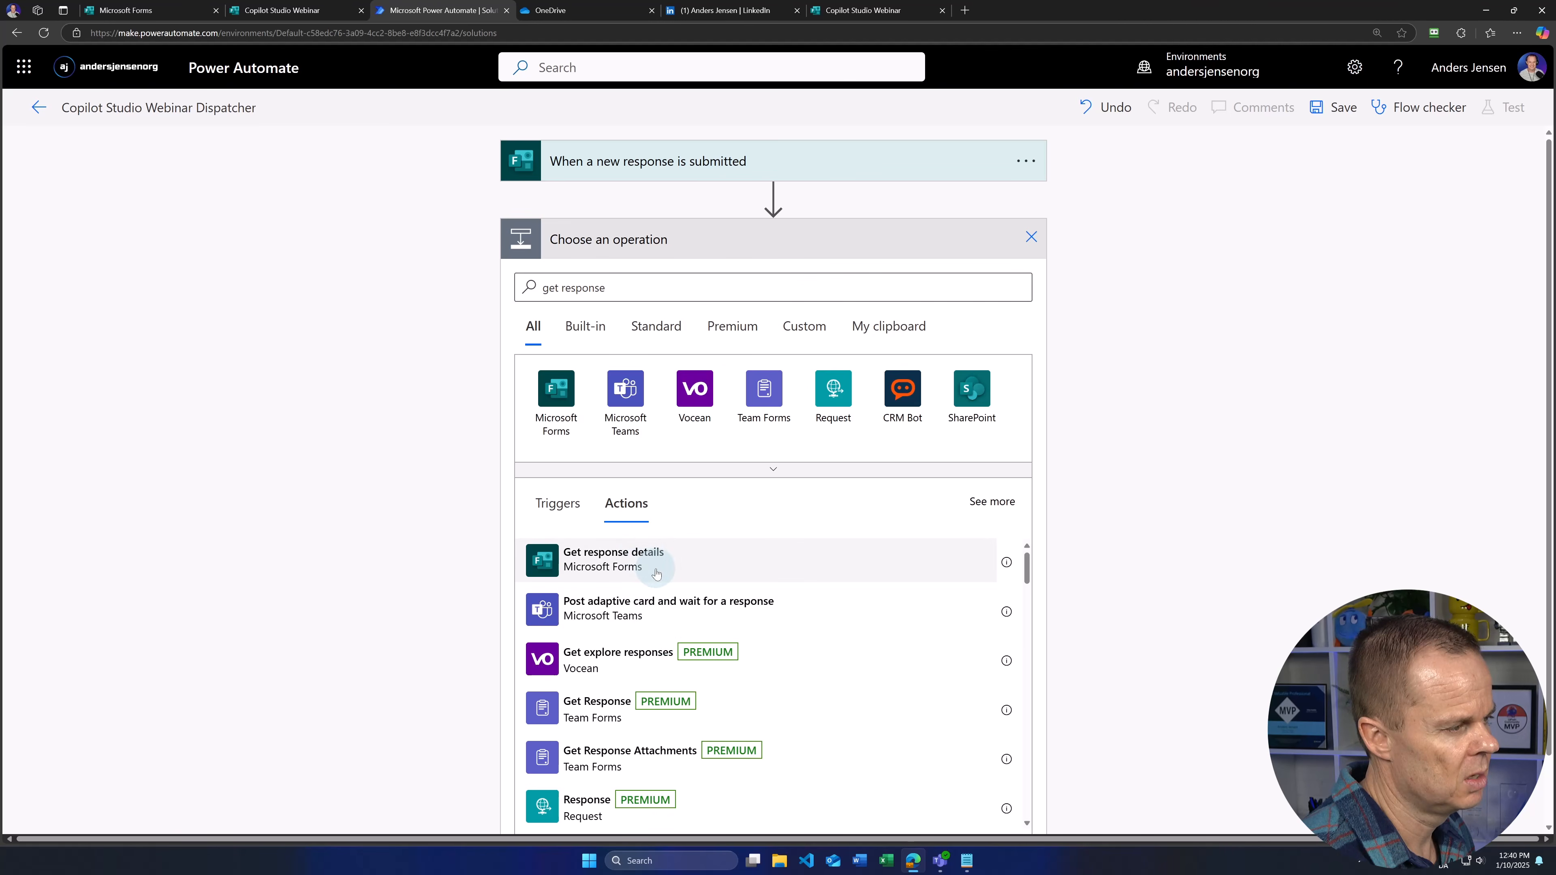
pyautogui.click(644, 559)
pyautogui.click(1012, 285)
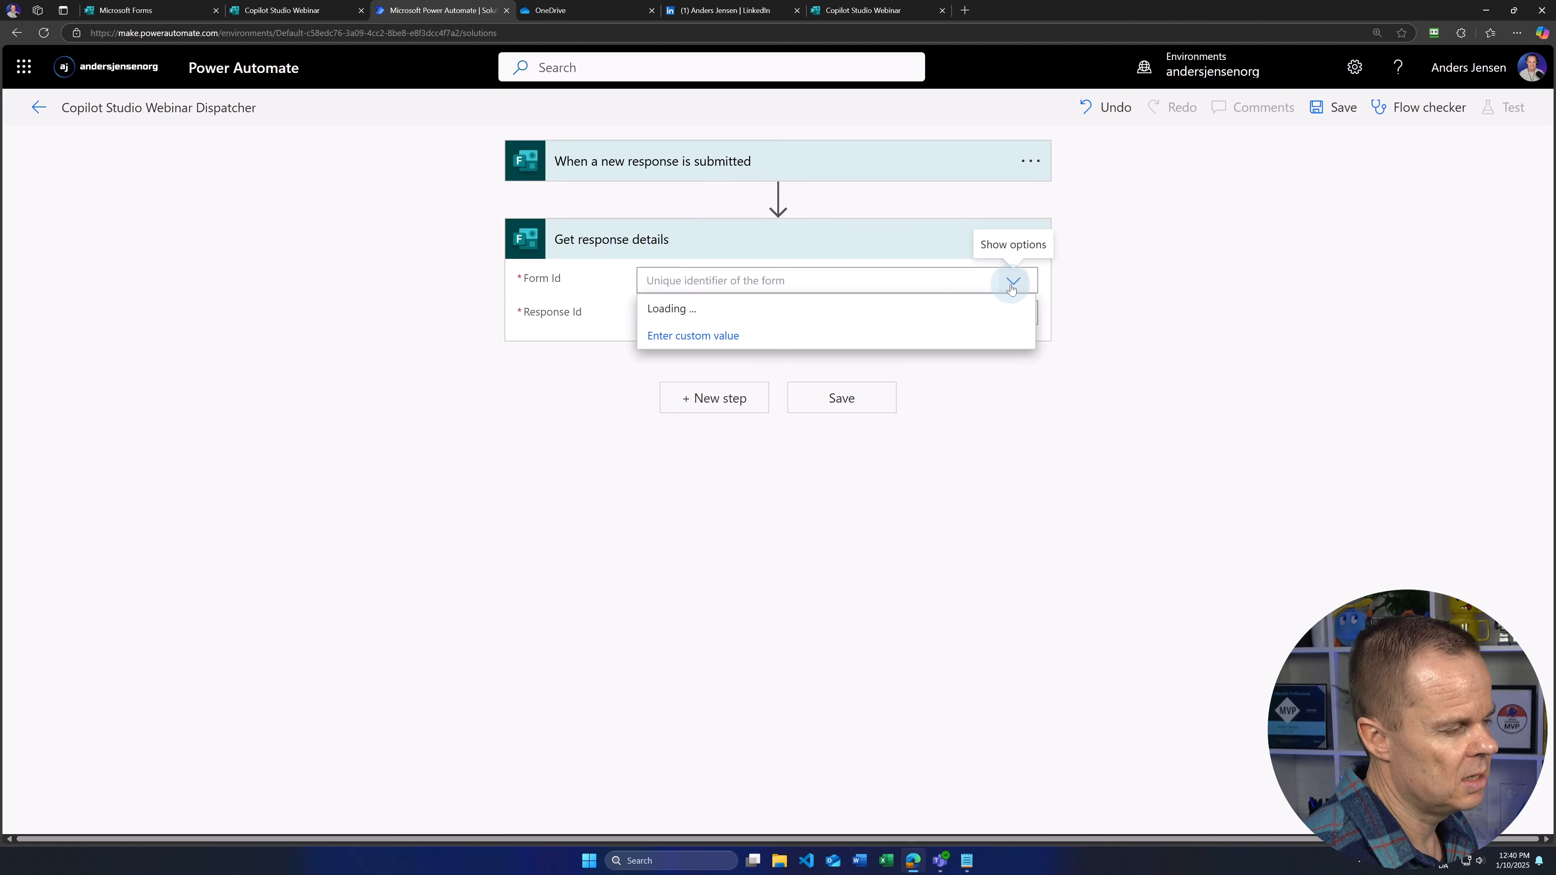
pyautogui.scroll(-5, 781, 371)
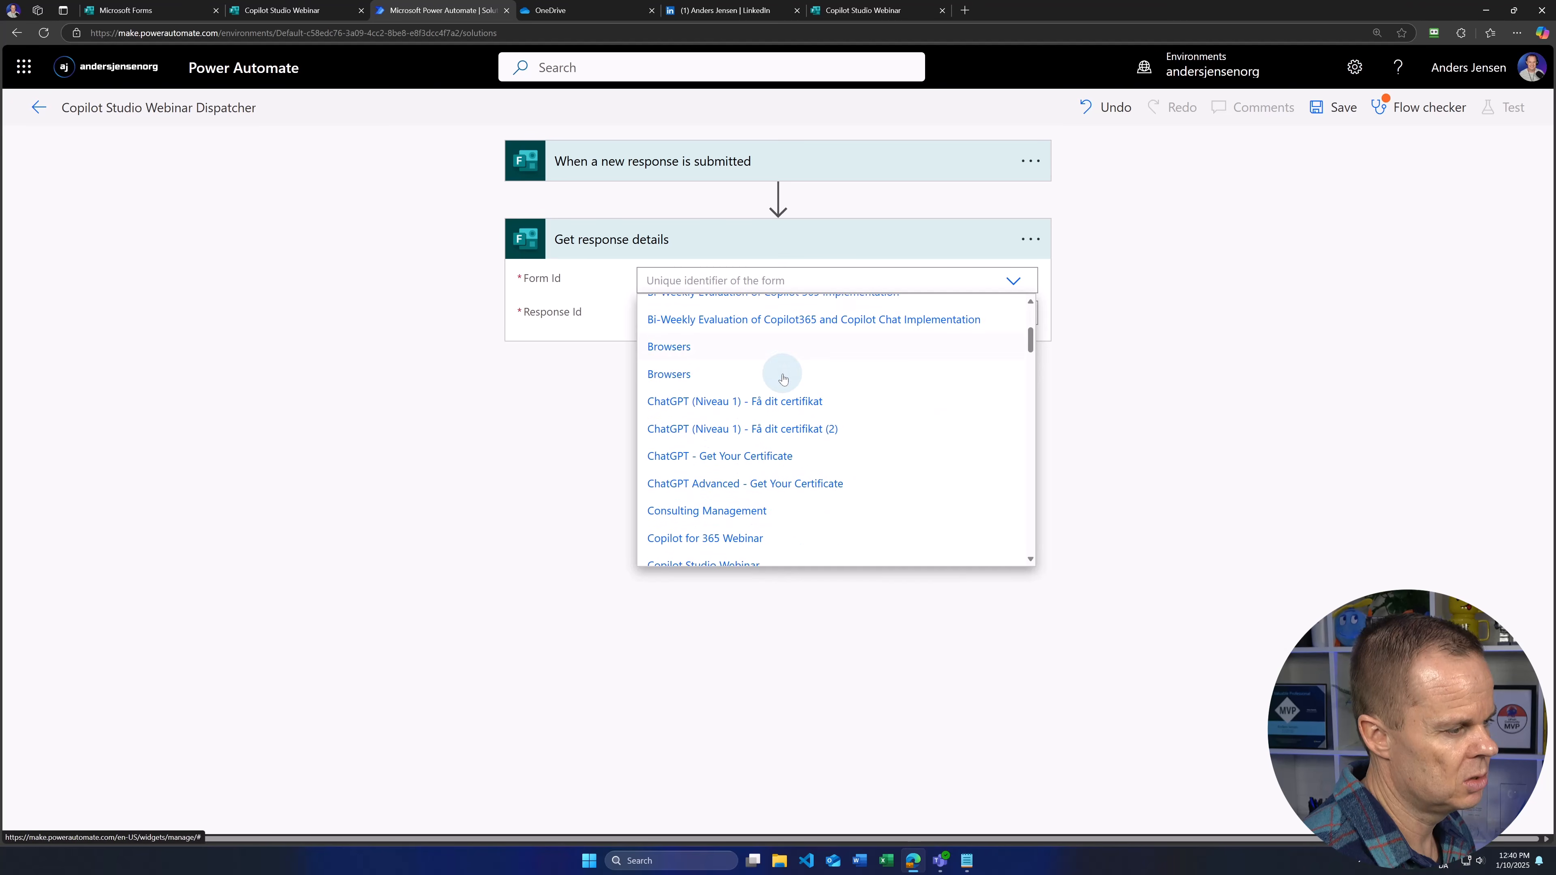
pyautogui.scroll(-3, 783, 378)
pyautogui.click(739, 403)
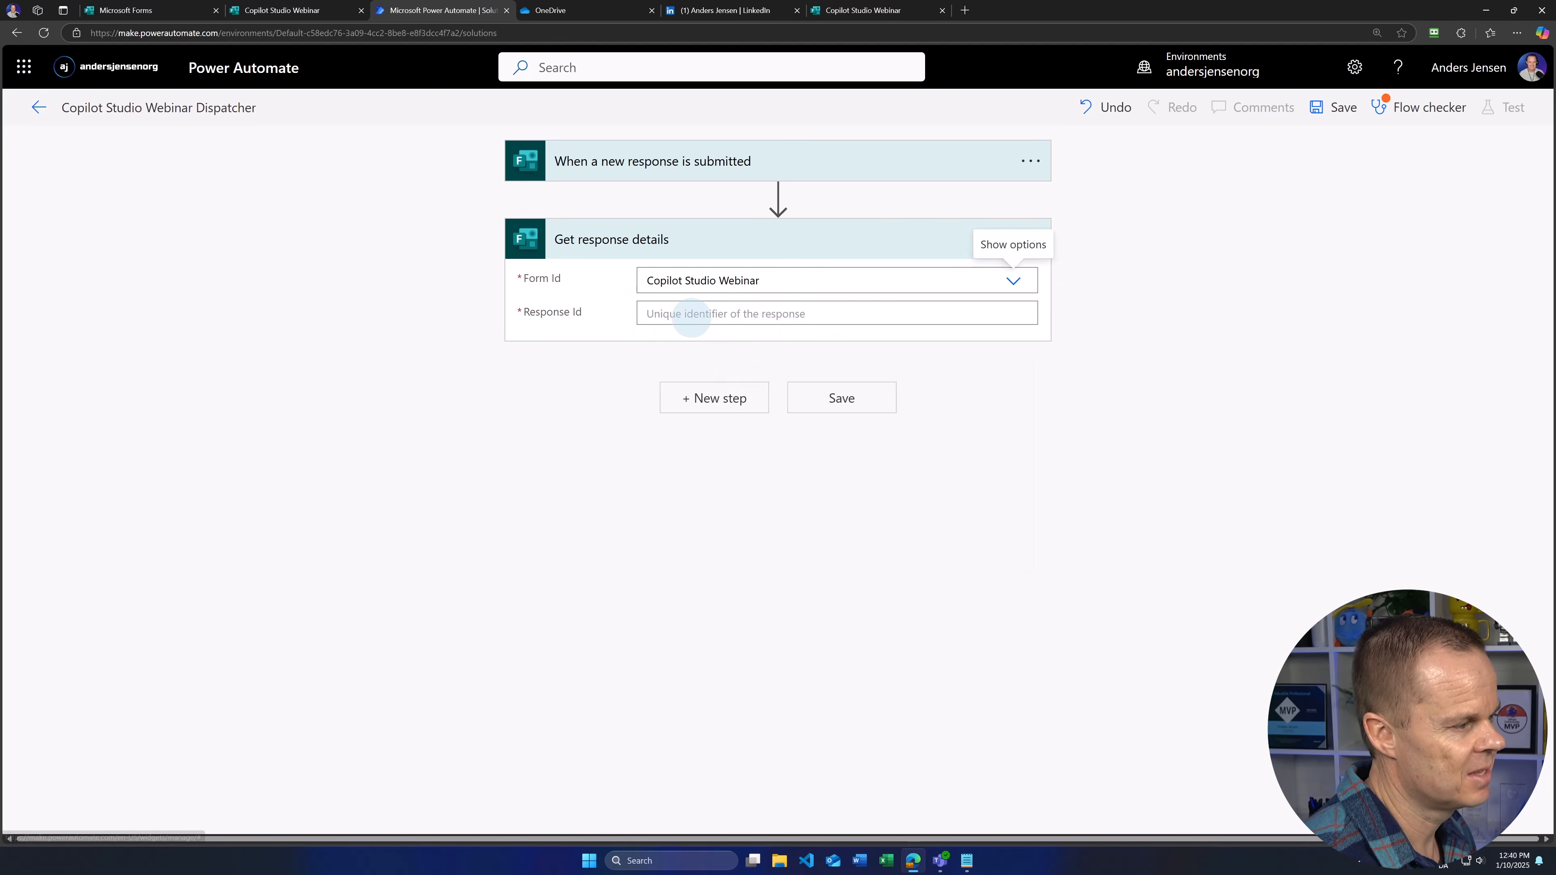
pyautogui.click(689, 313)
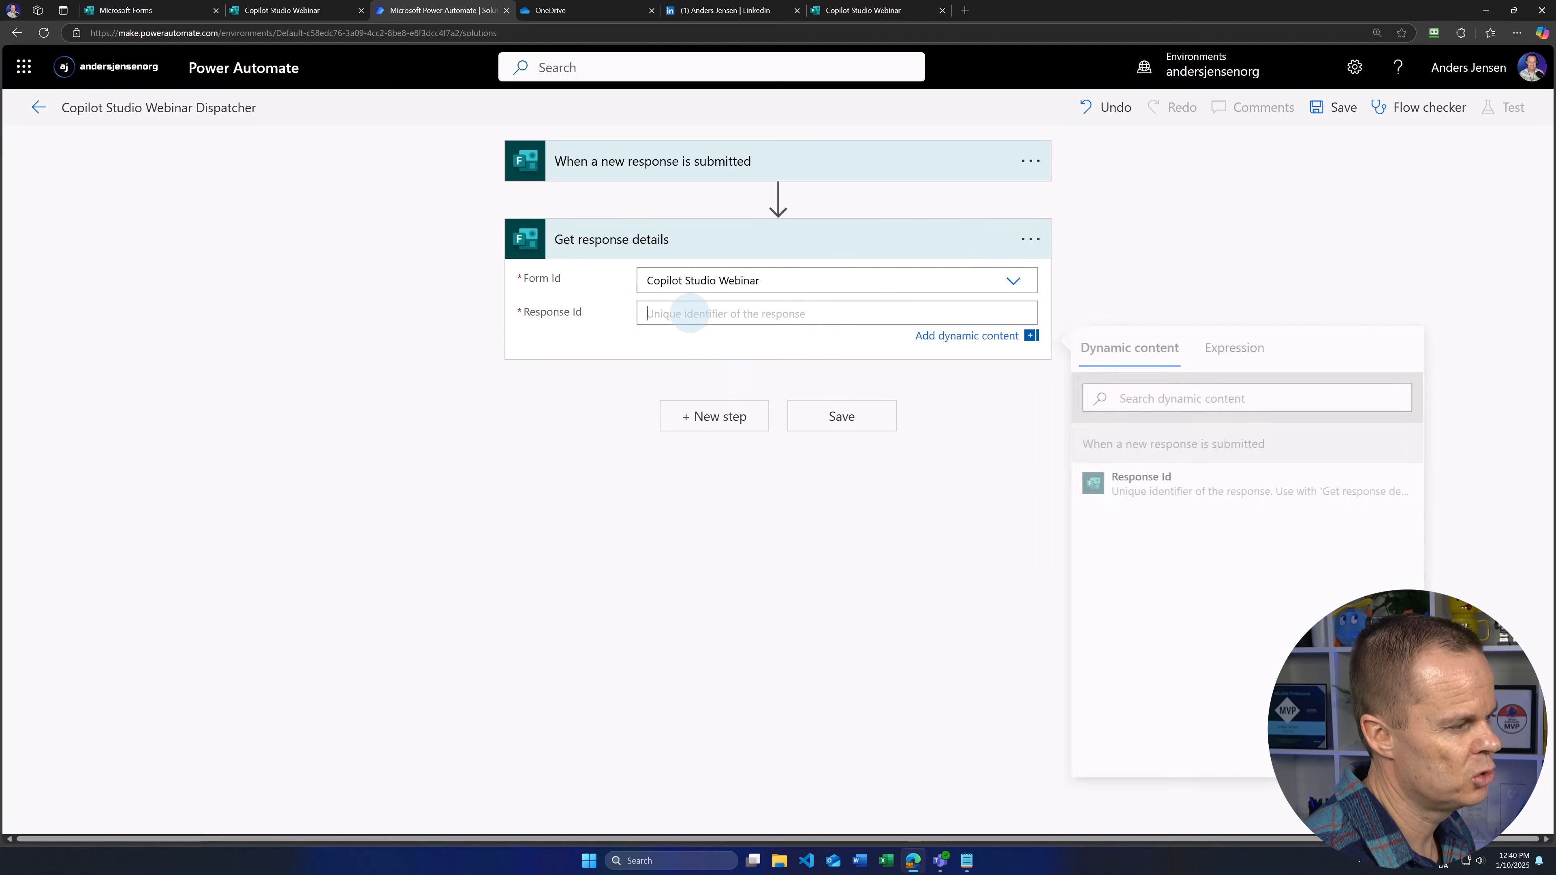
pyautogui.click(1167, 488)
# Step: Save the dispatcher flow, return to the solution, and open the dispatcher's details
pyautogui.click(1318, 109)
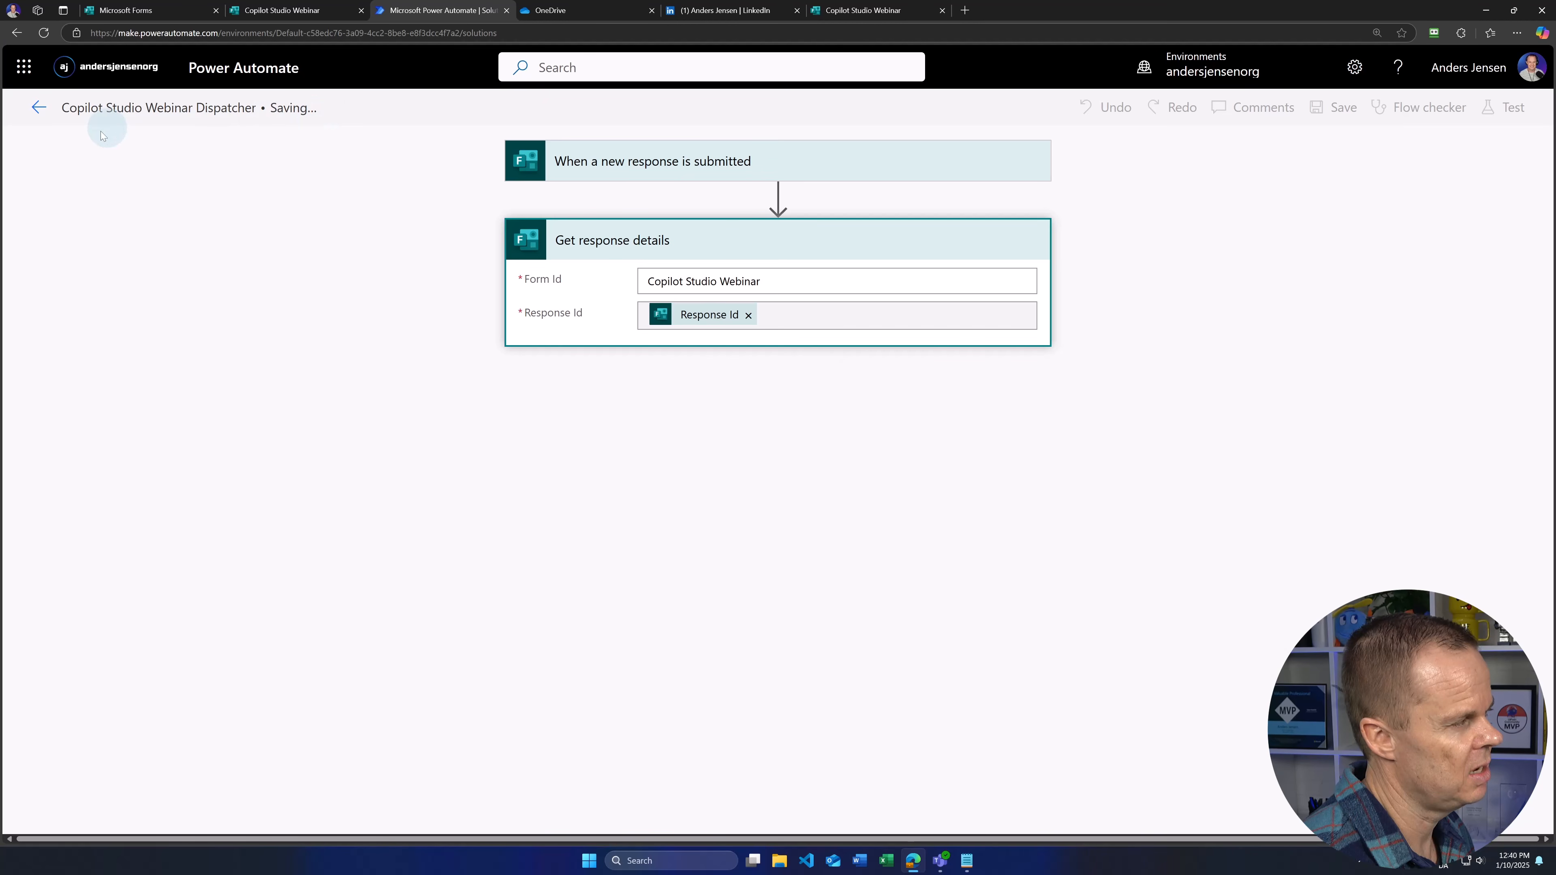
pyautogui.click(38, 107)
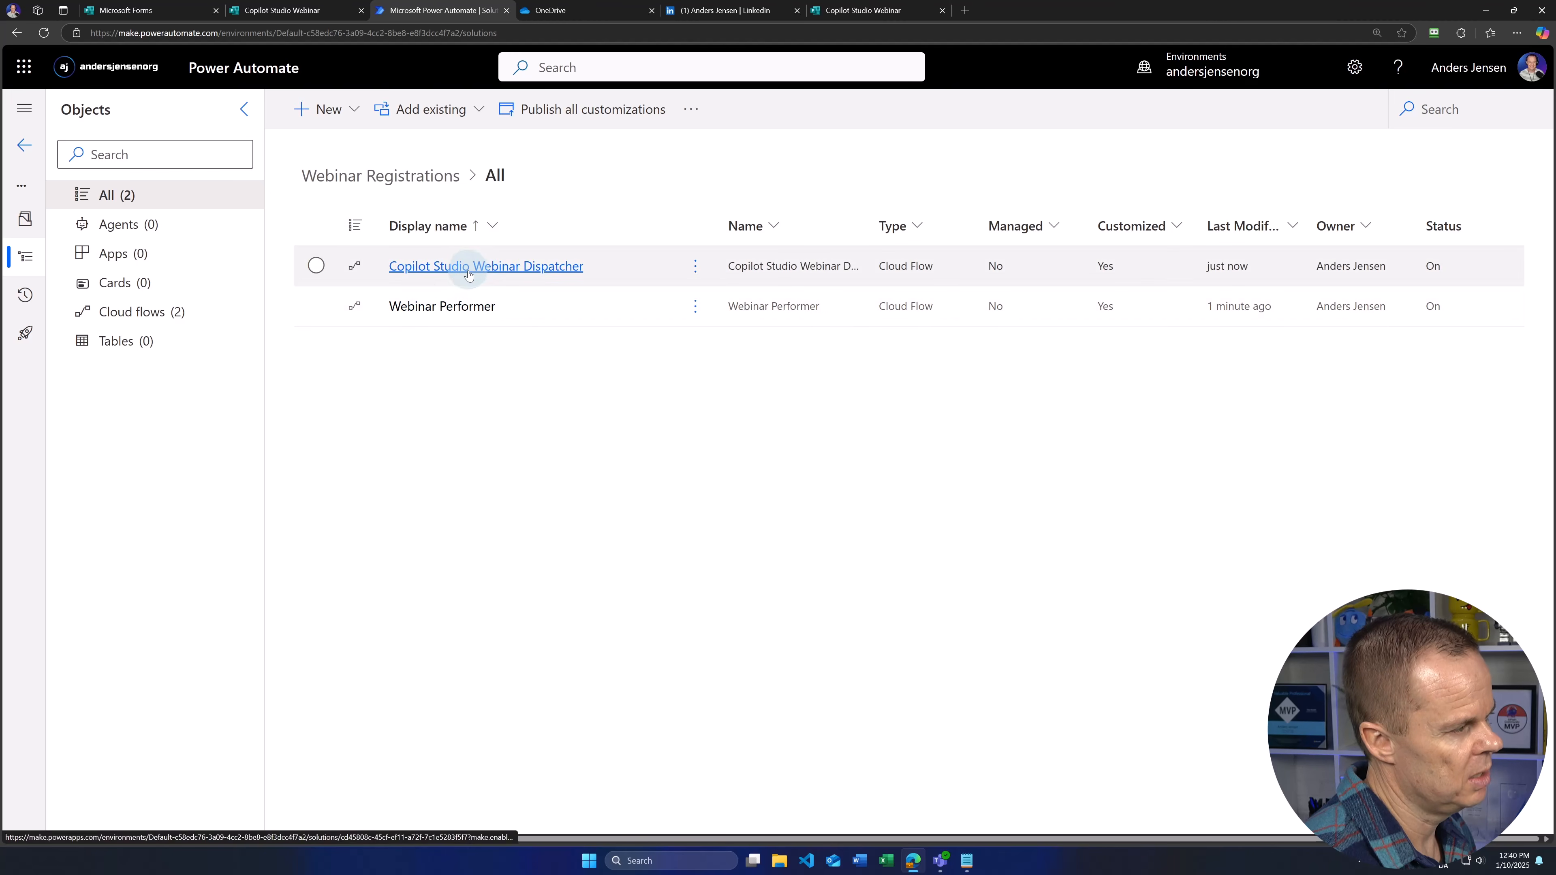
pyautogui.click(453, 266)
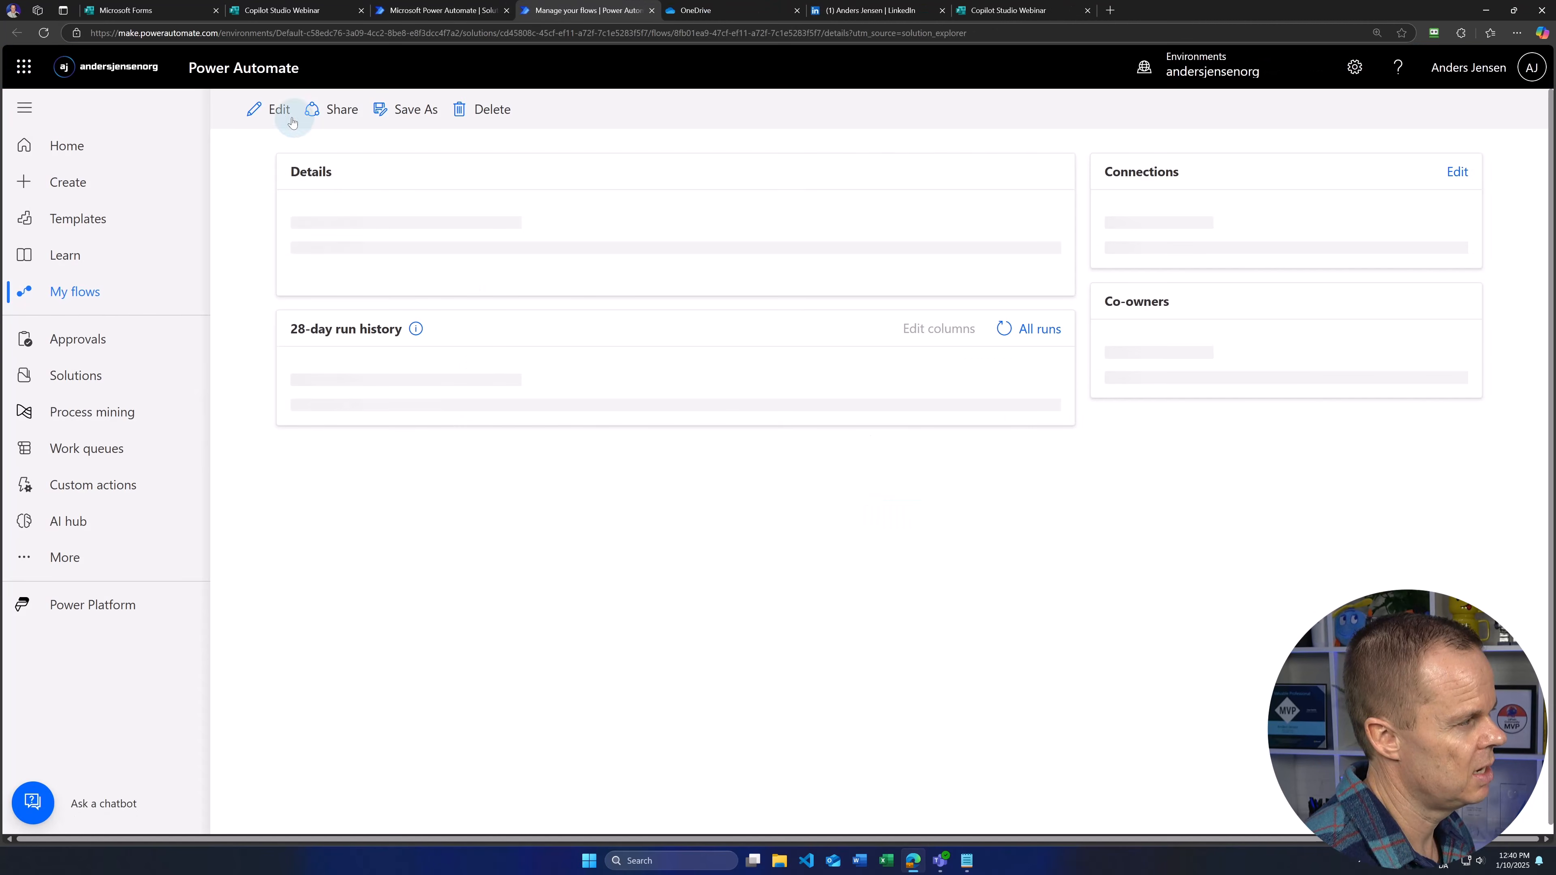
# Step: Add a Run a Child Flow action after Get response details that calls Webinar Performer
pyautogui.click(277, 110)
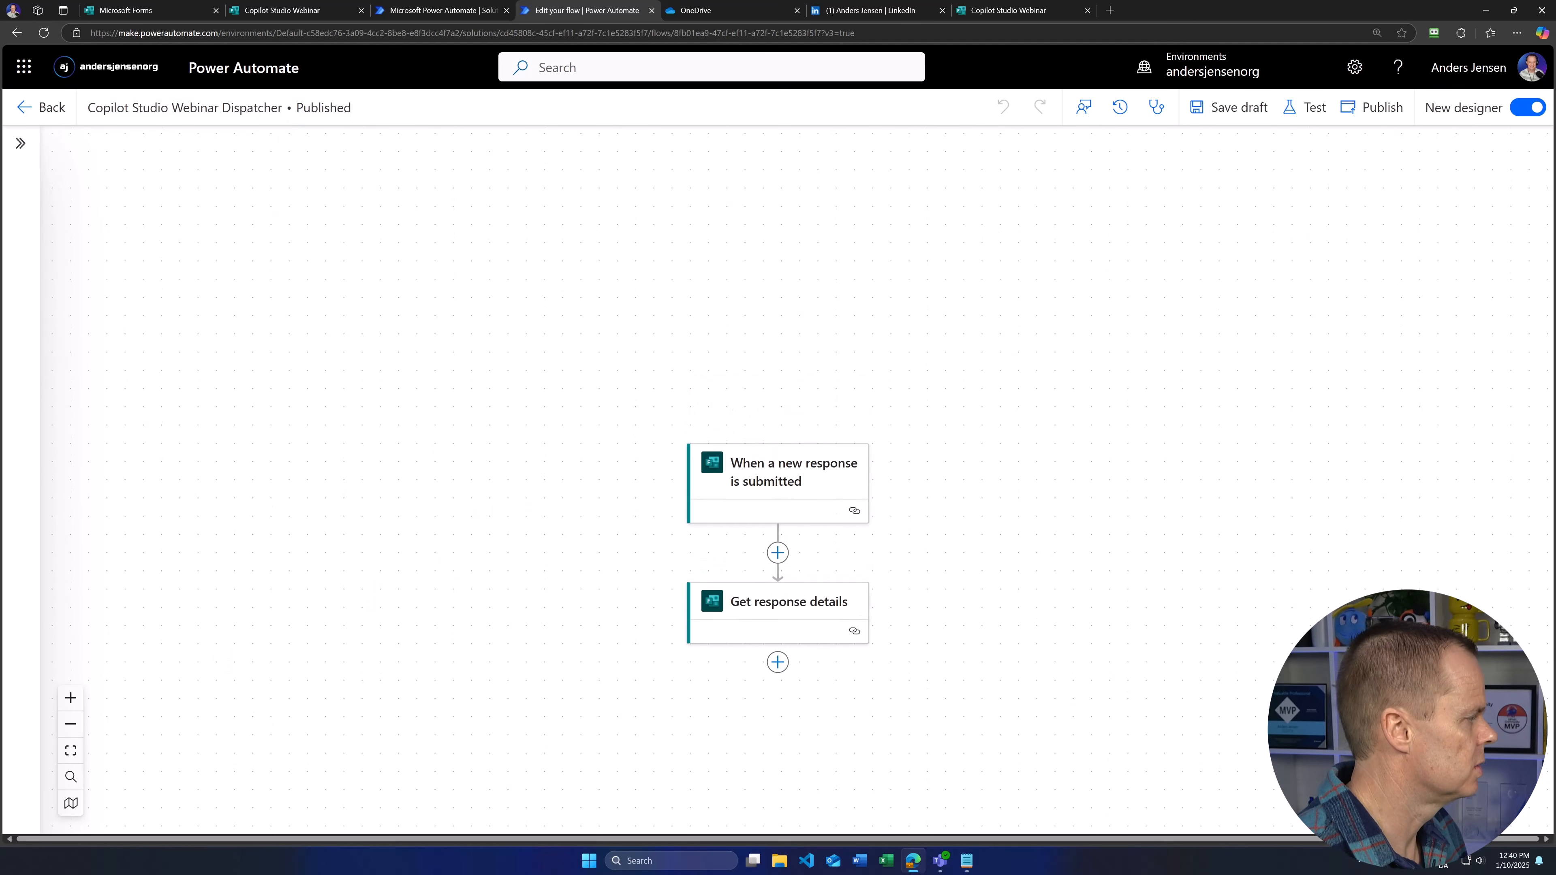
pyautogui.moveTo(428, 685); pyautogui.dragTo(372, 504)
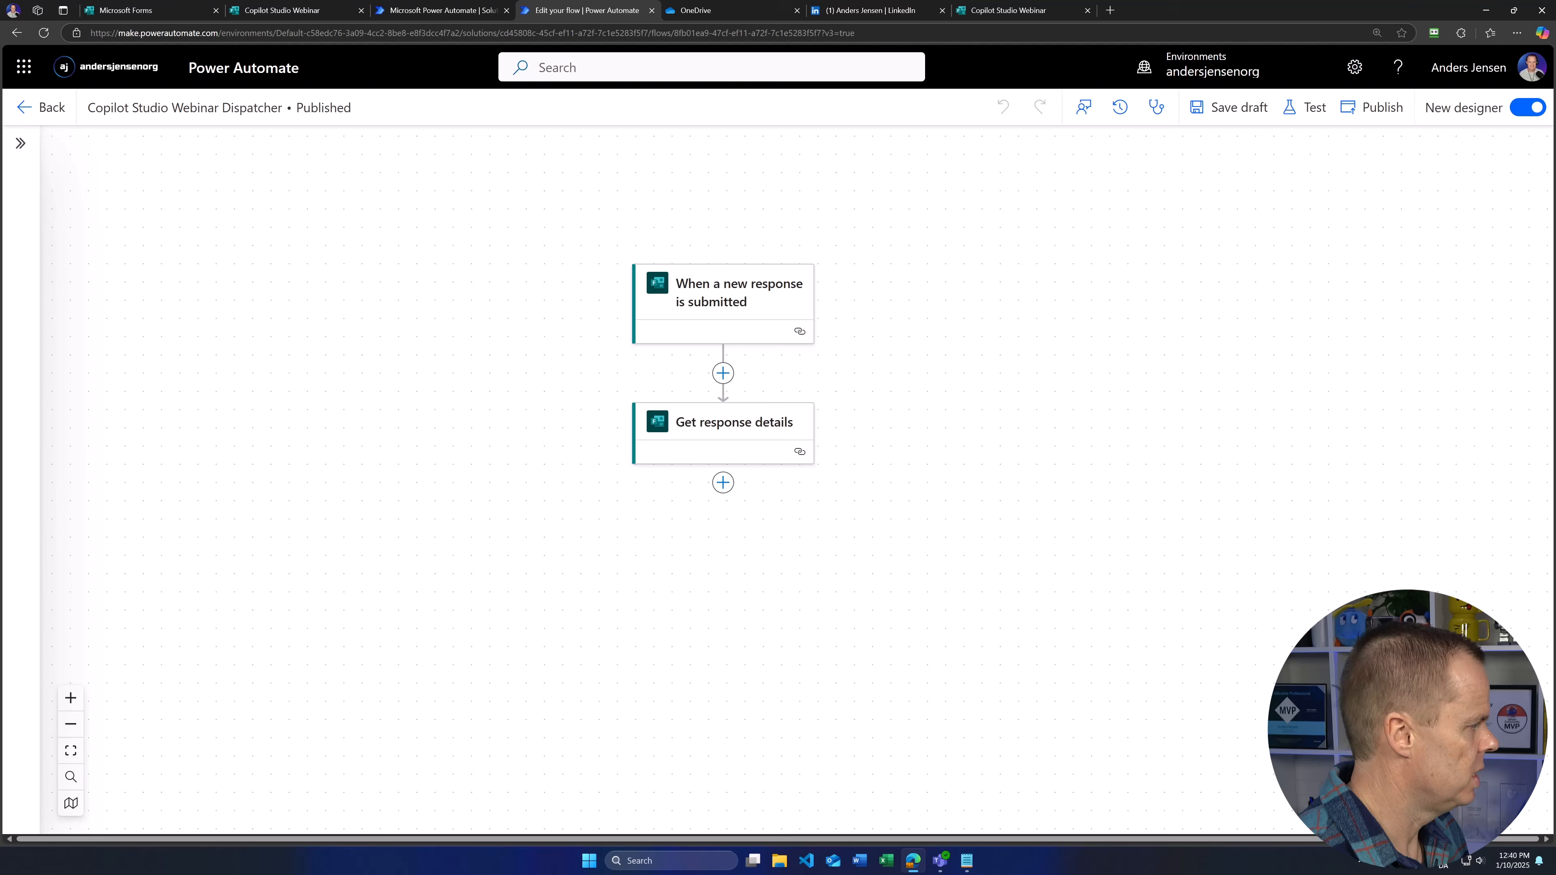
pyautogui.click(723, 489)
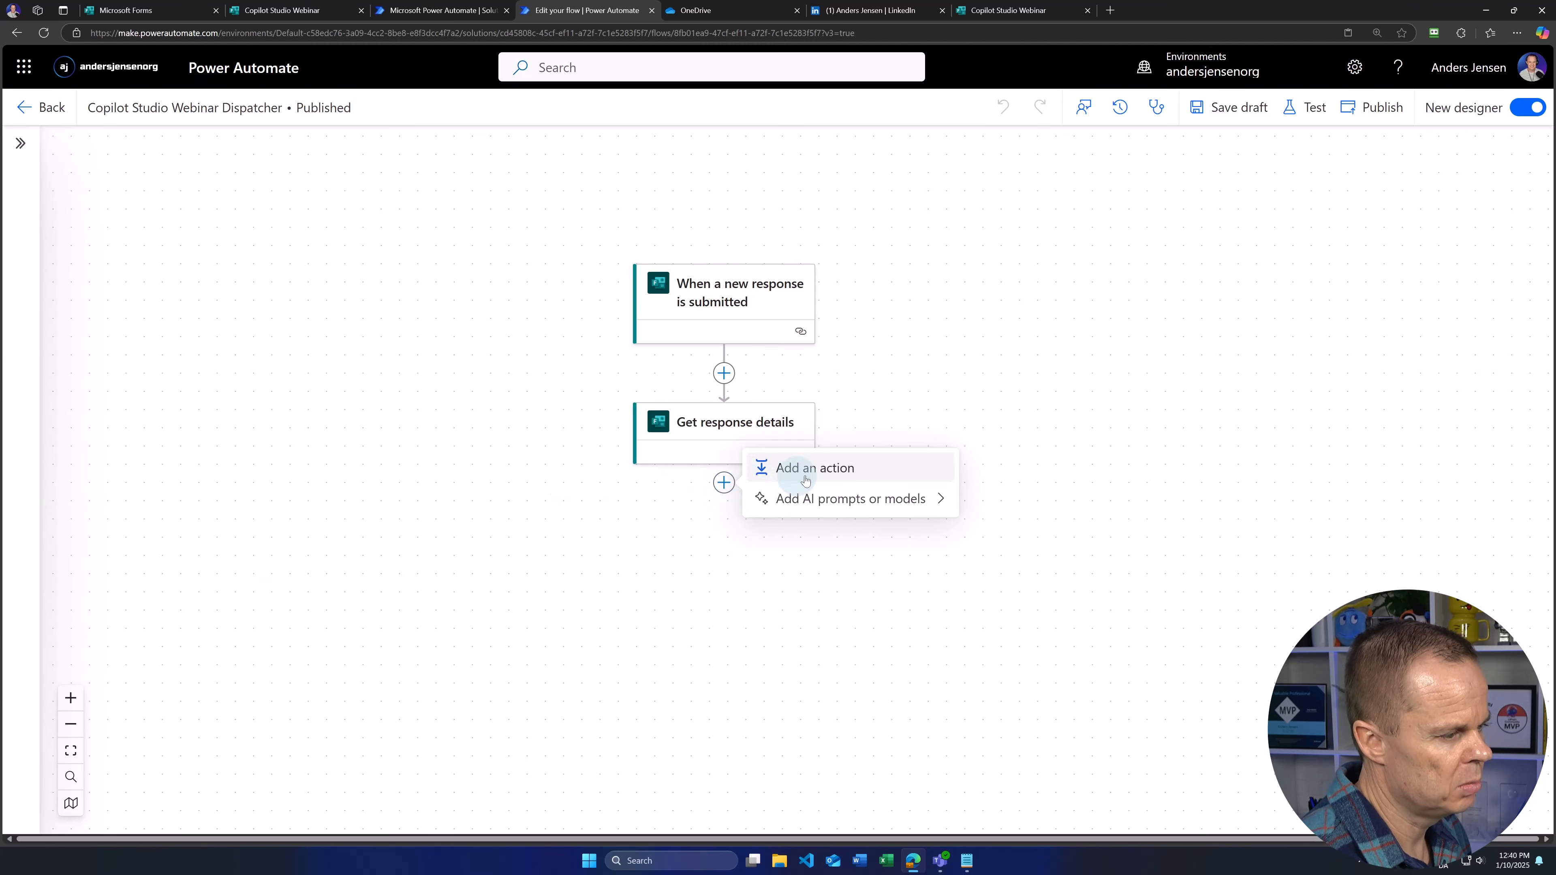
pyautogui.click(763, 467)
pyautogui.write('run a child')
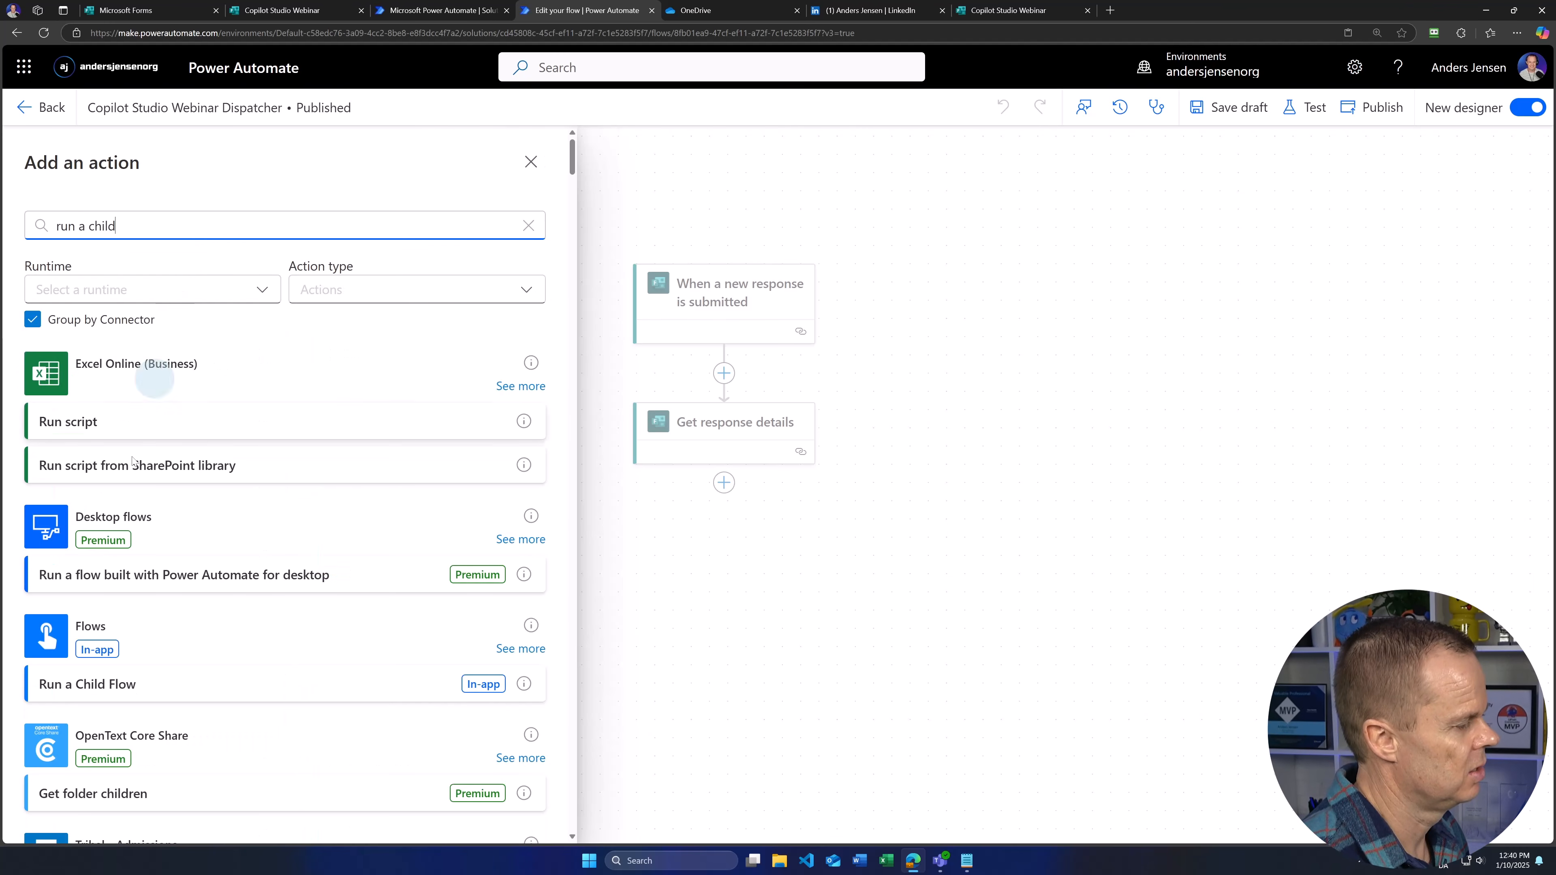
pyautogui.click(105, 685)
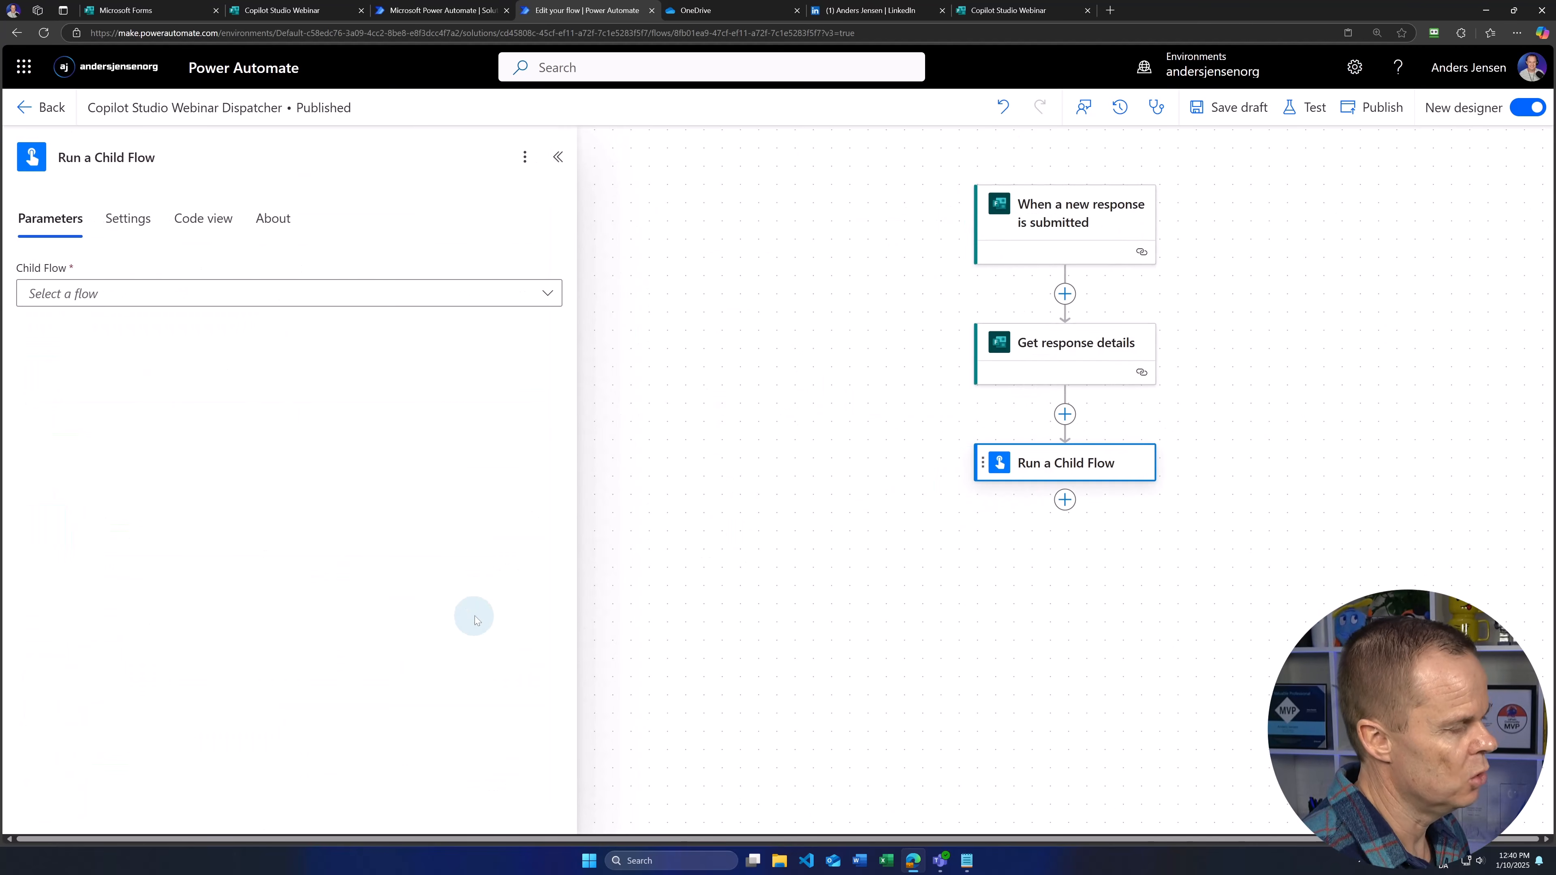
pyautogui.click(143, 301)
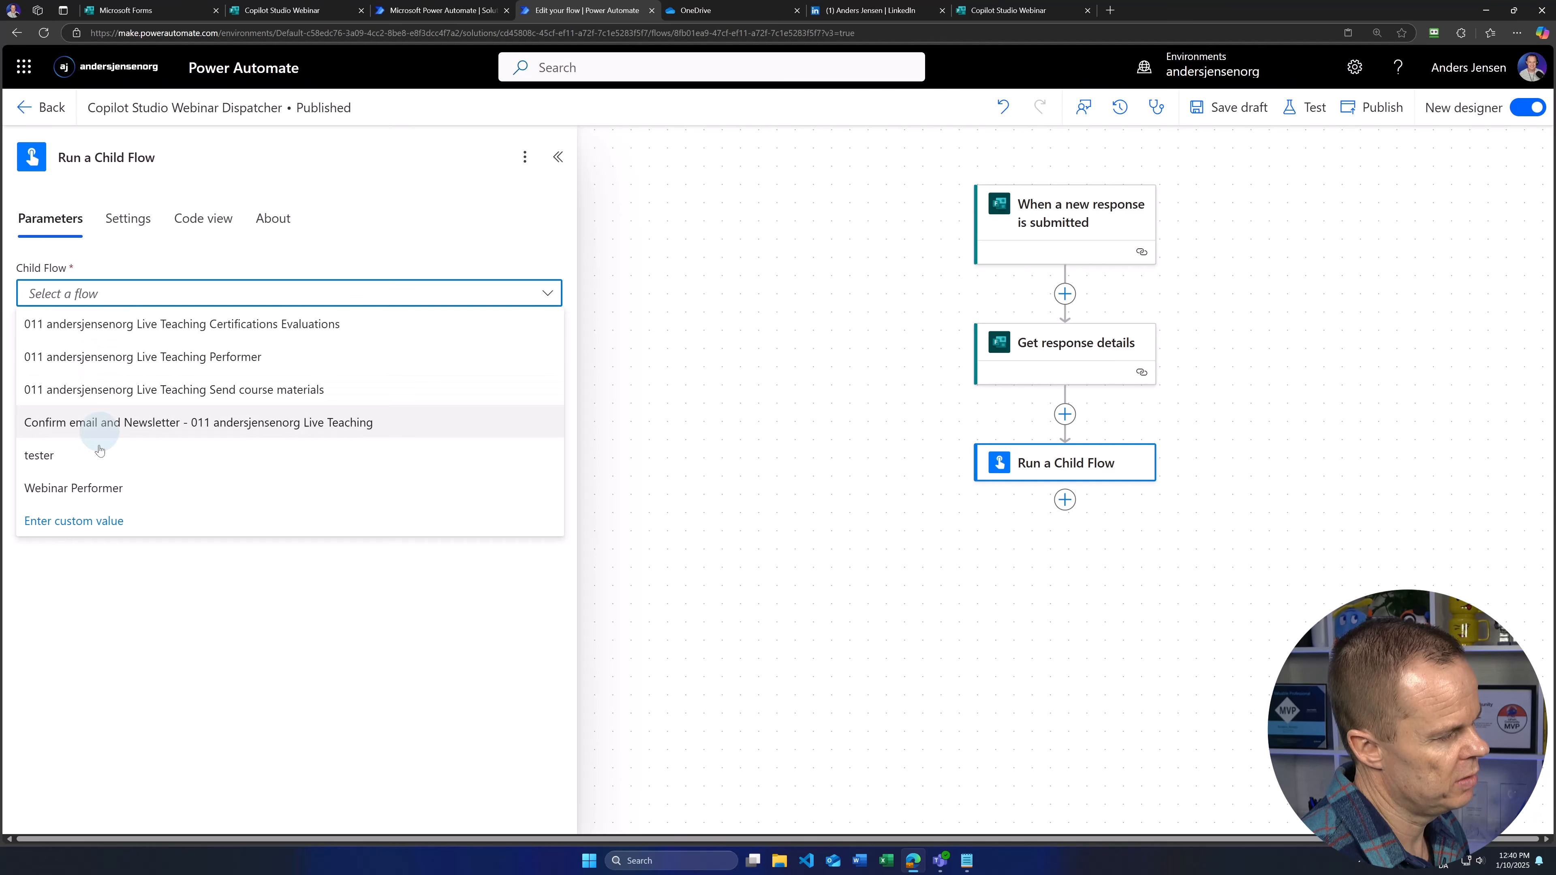
pyautogui.click(95, 490)
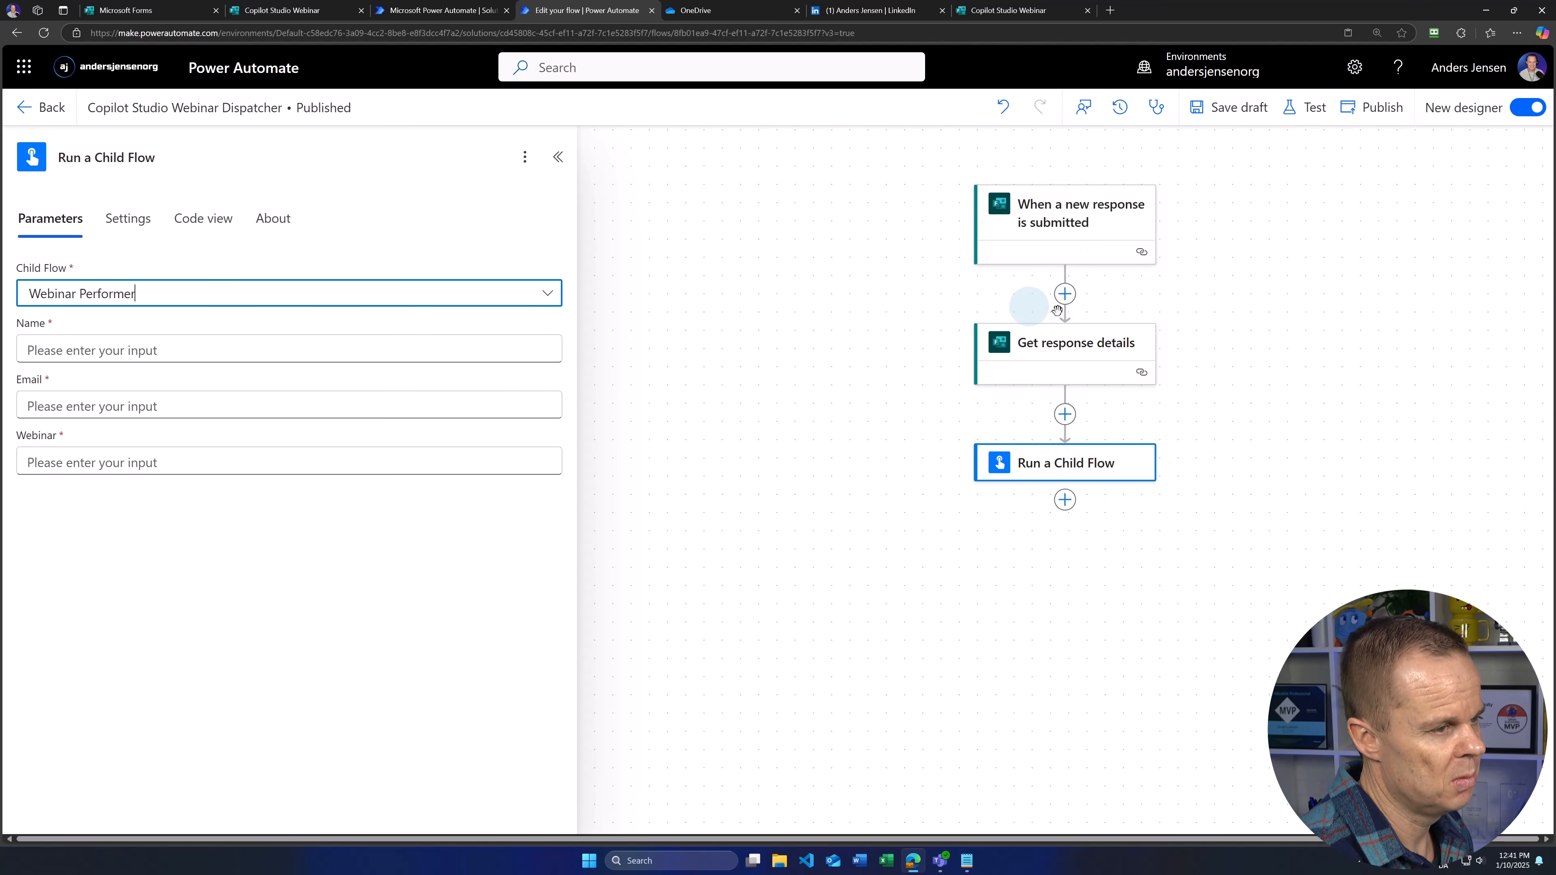
# Step: Map the child flow's Name and Email to the form answers and set Webinar to 'Copilot Studio'
pyautogui.click(159, 349)
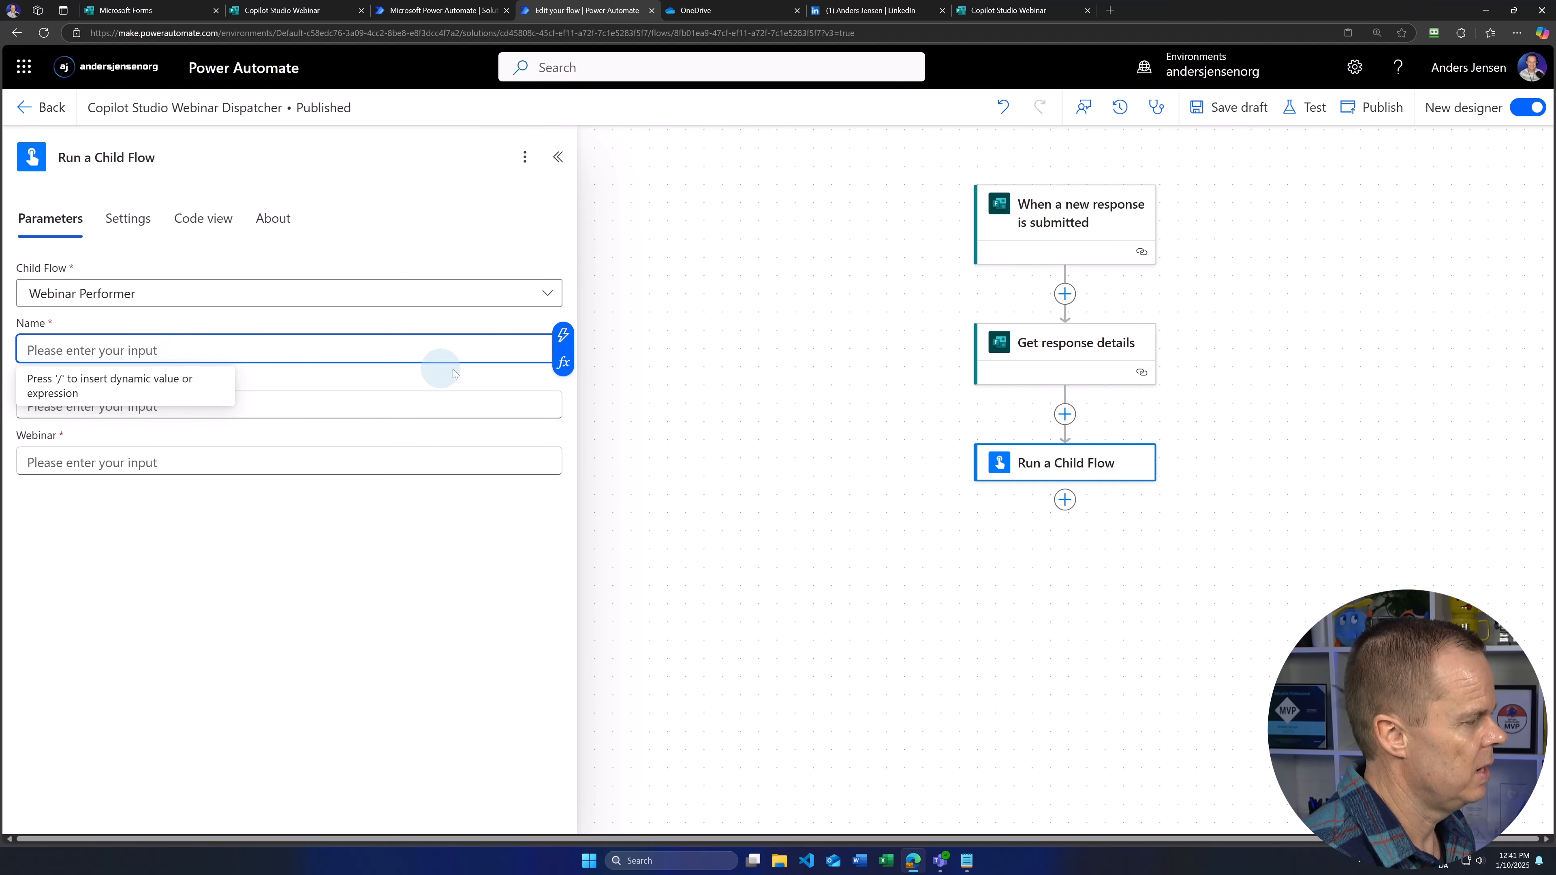
pyautogui.click(562, 334)
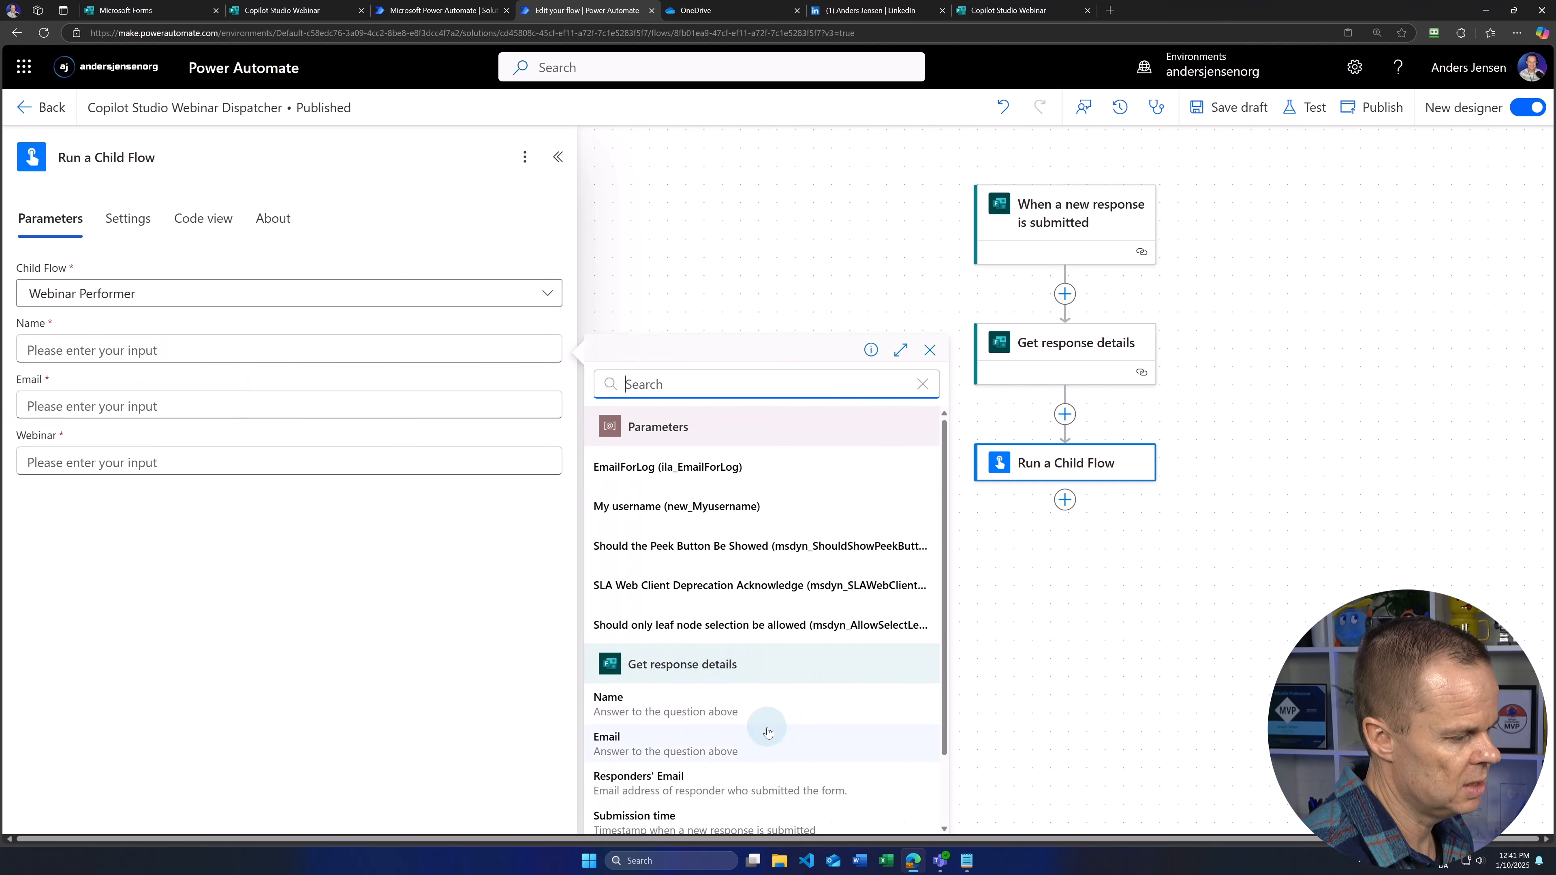
pyautogui.click(639, 706)
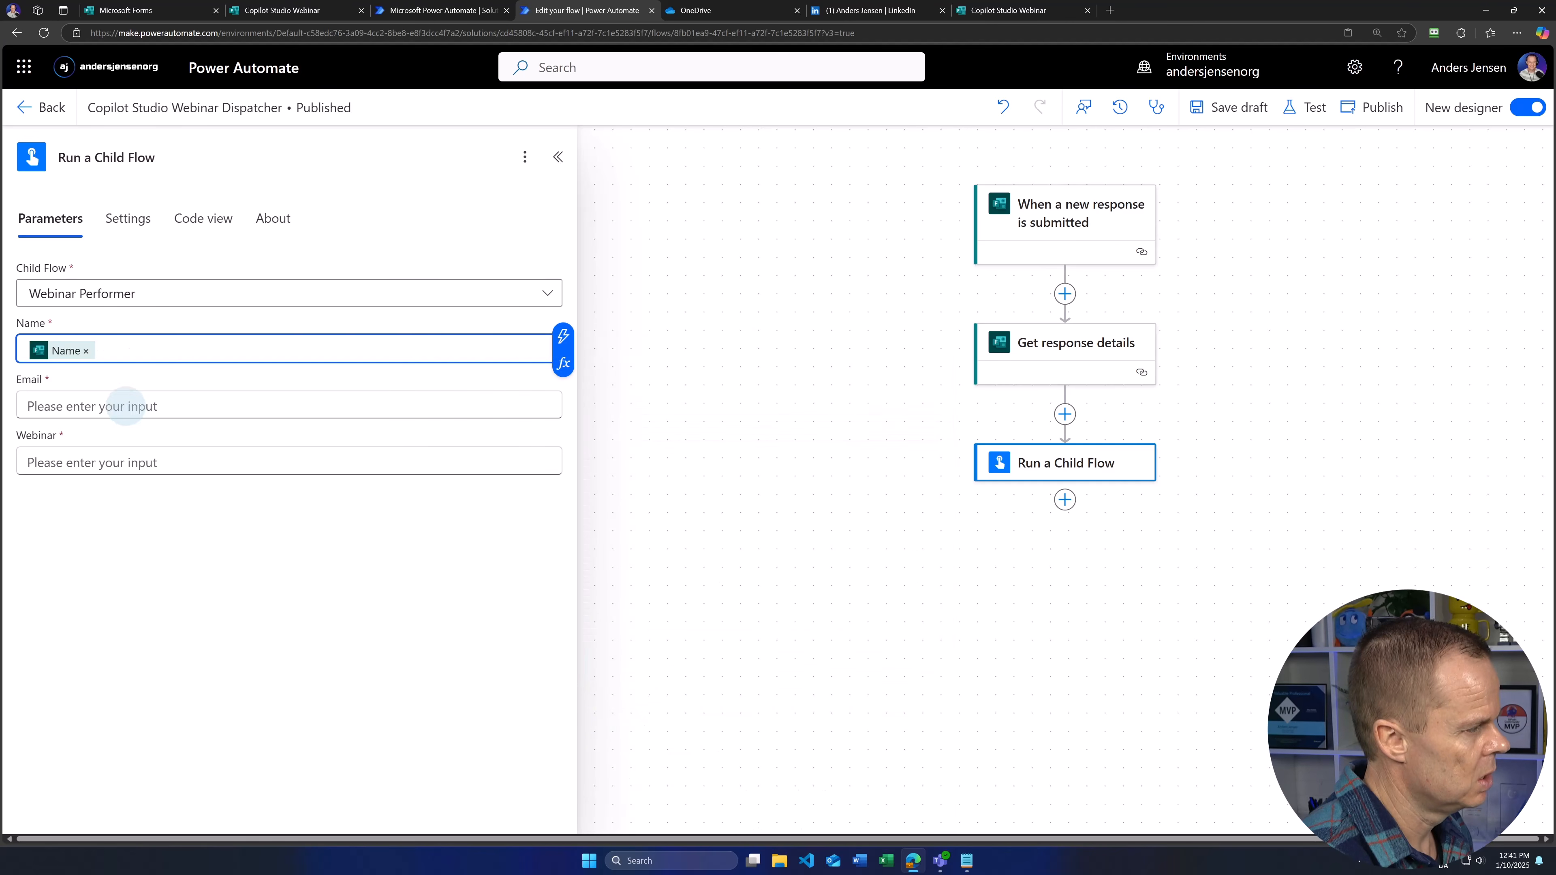
pyautogui.click(125, 405)
pyautogui.click(563, 396)
pyautogui.scroll(-1, 758, 715)
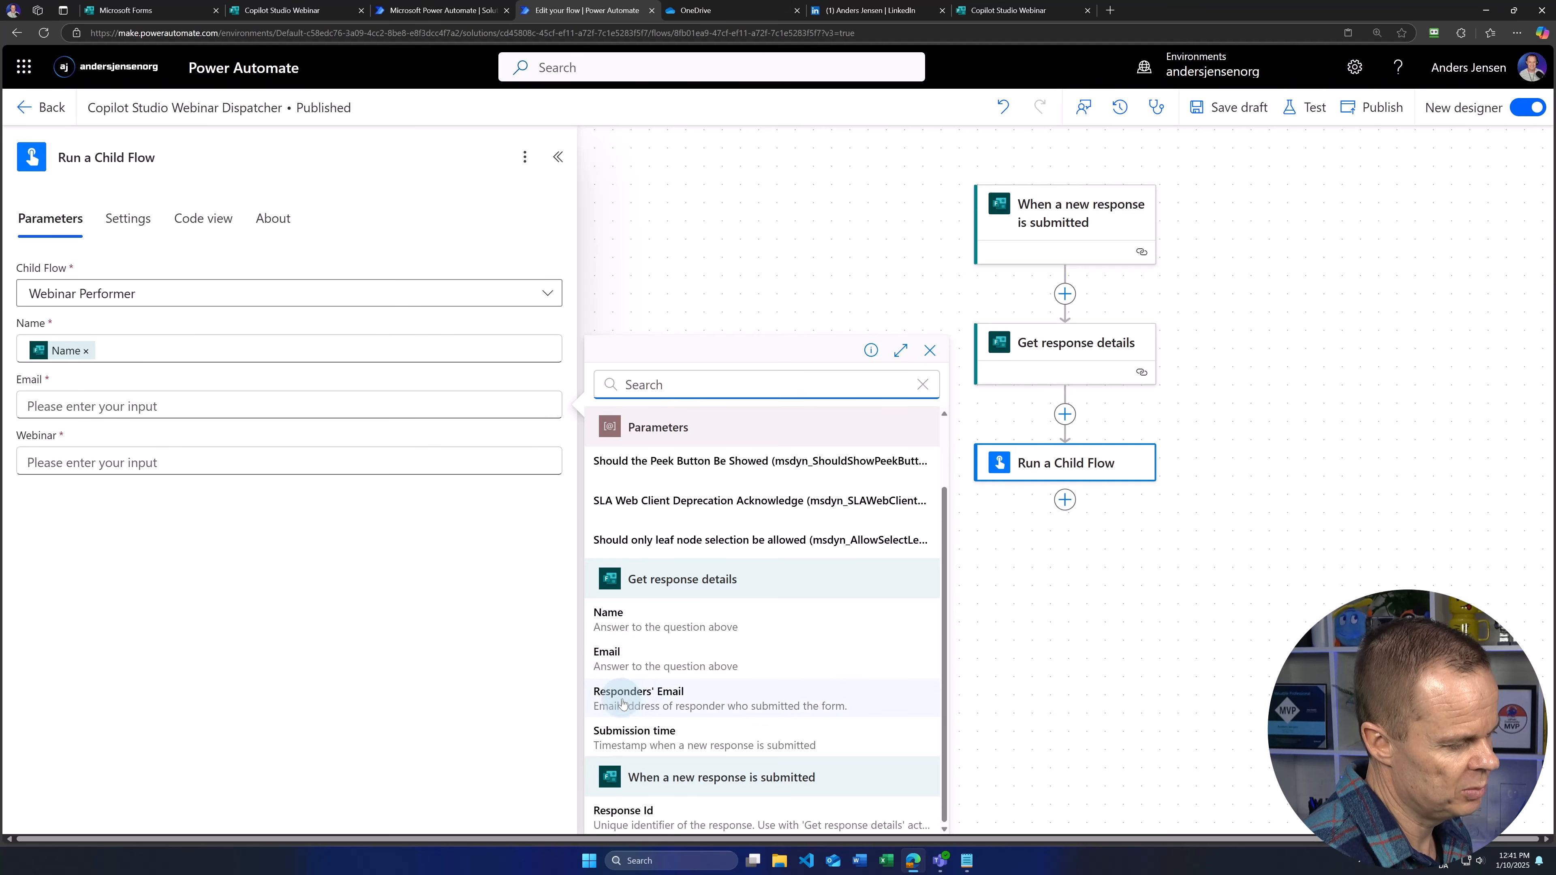
pyautogui.click(622, 658)
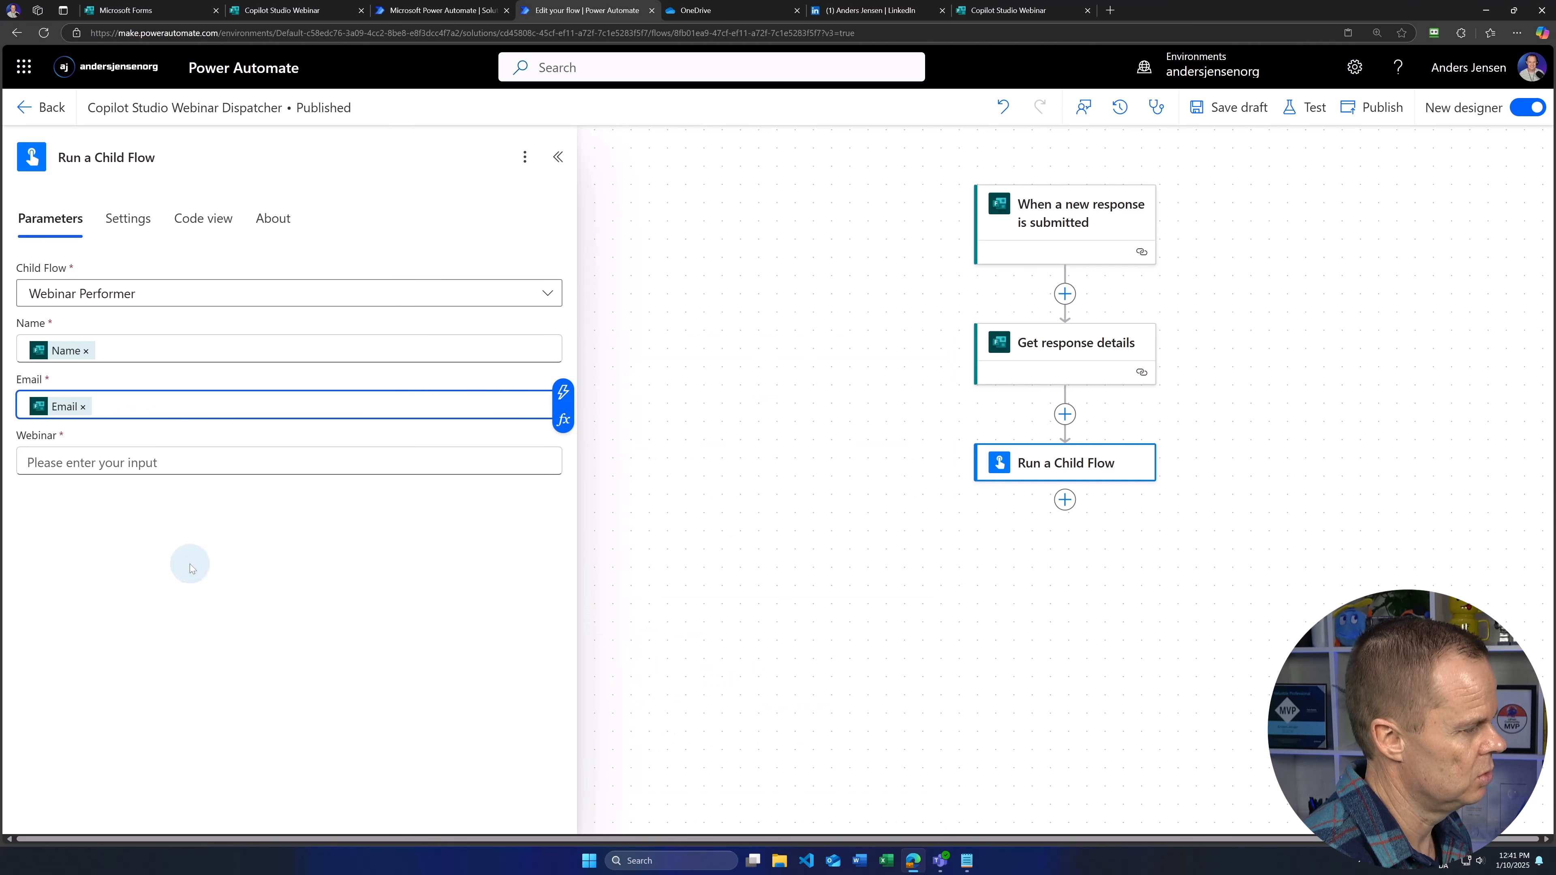
pyautogui.click(83, 463)
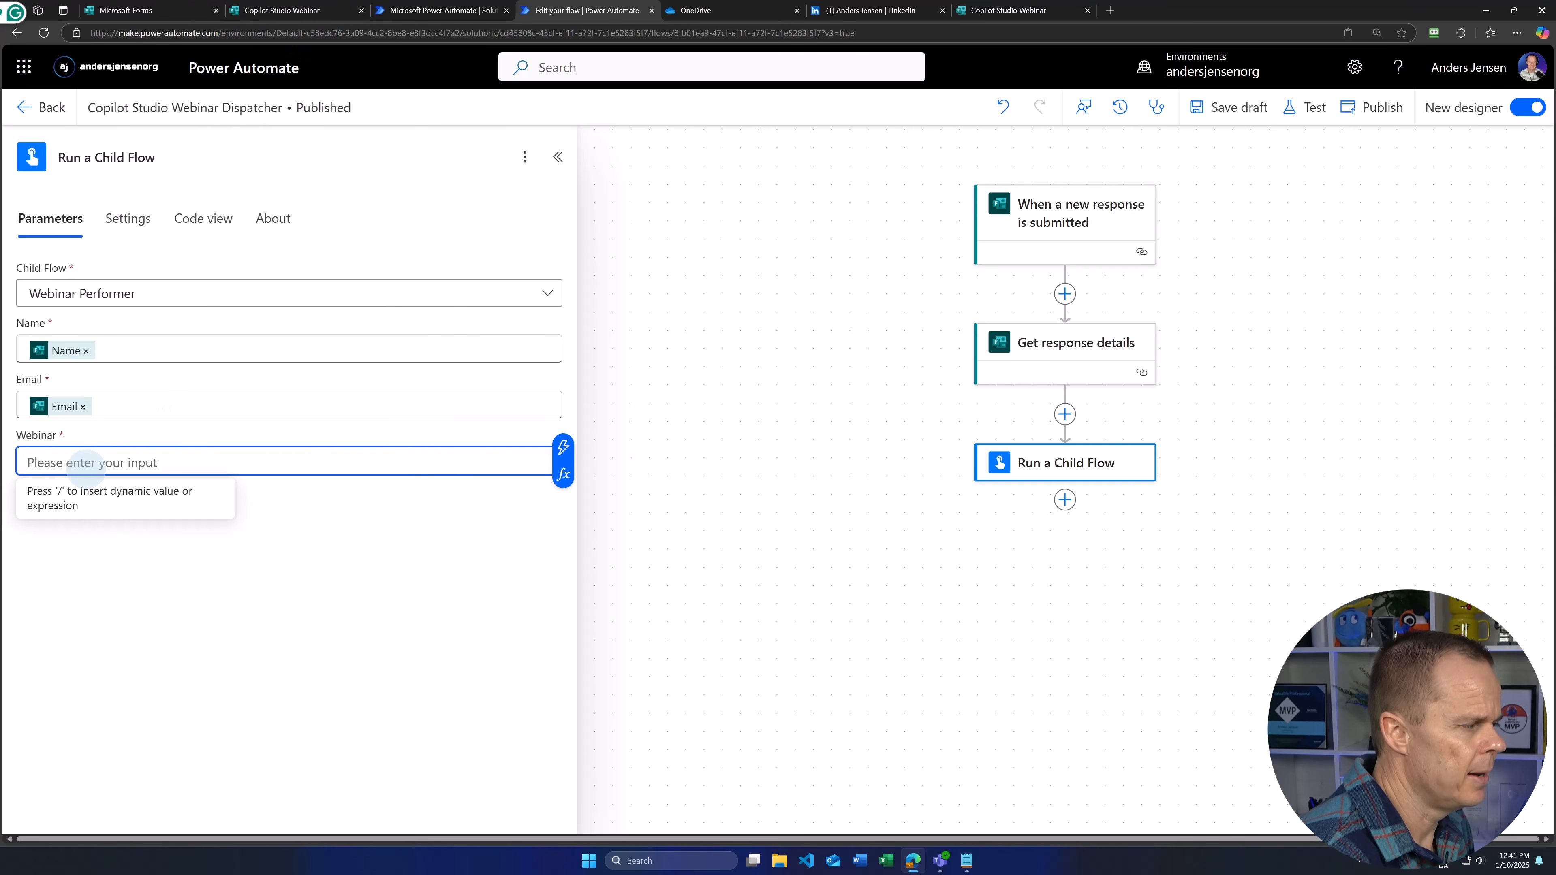
pyautogui.write('Copilot Studio')
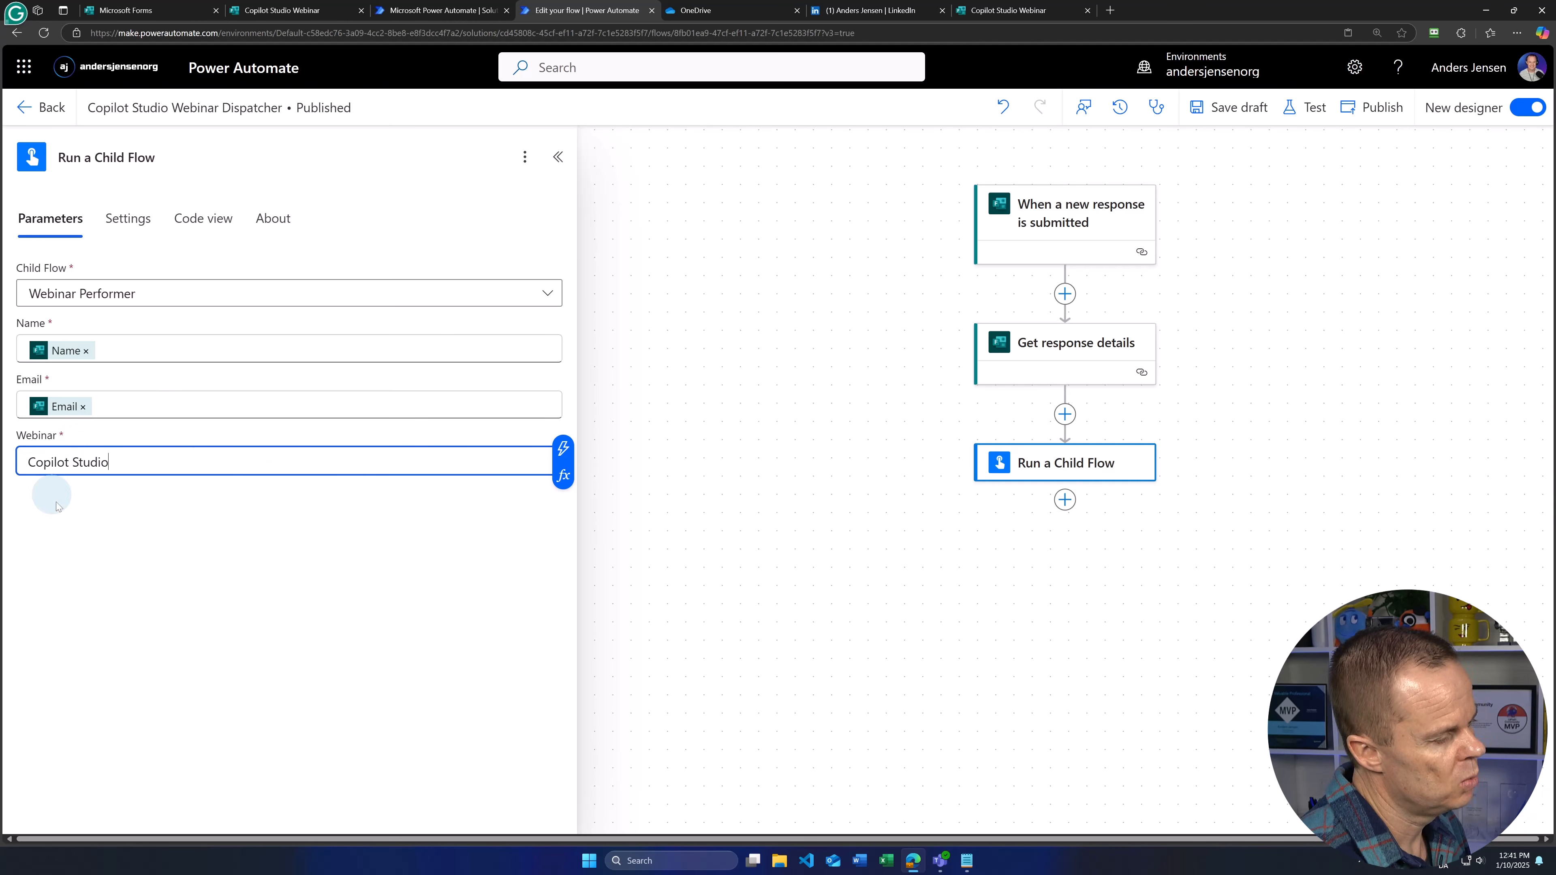
# Step: Try publishing the dispatcher, see the run-only connections error, and return to Webinar Registrations
pyautogui.click(1361, 111)
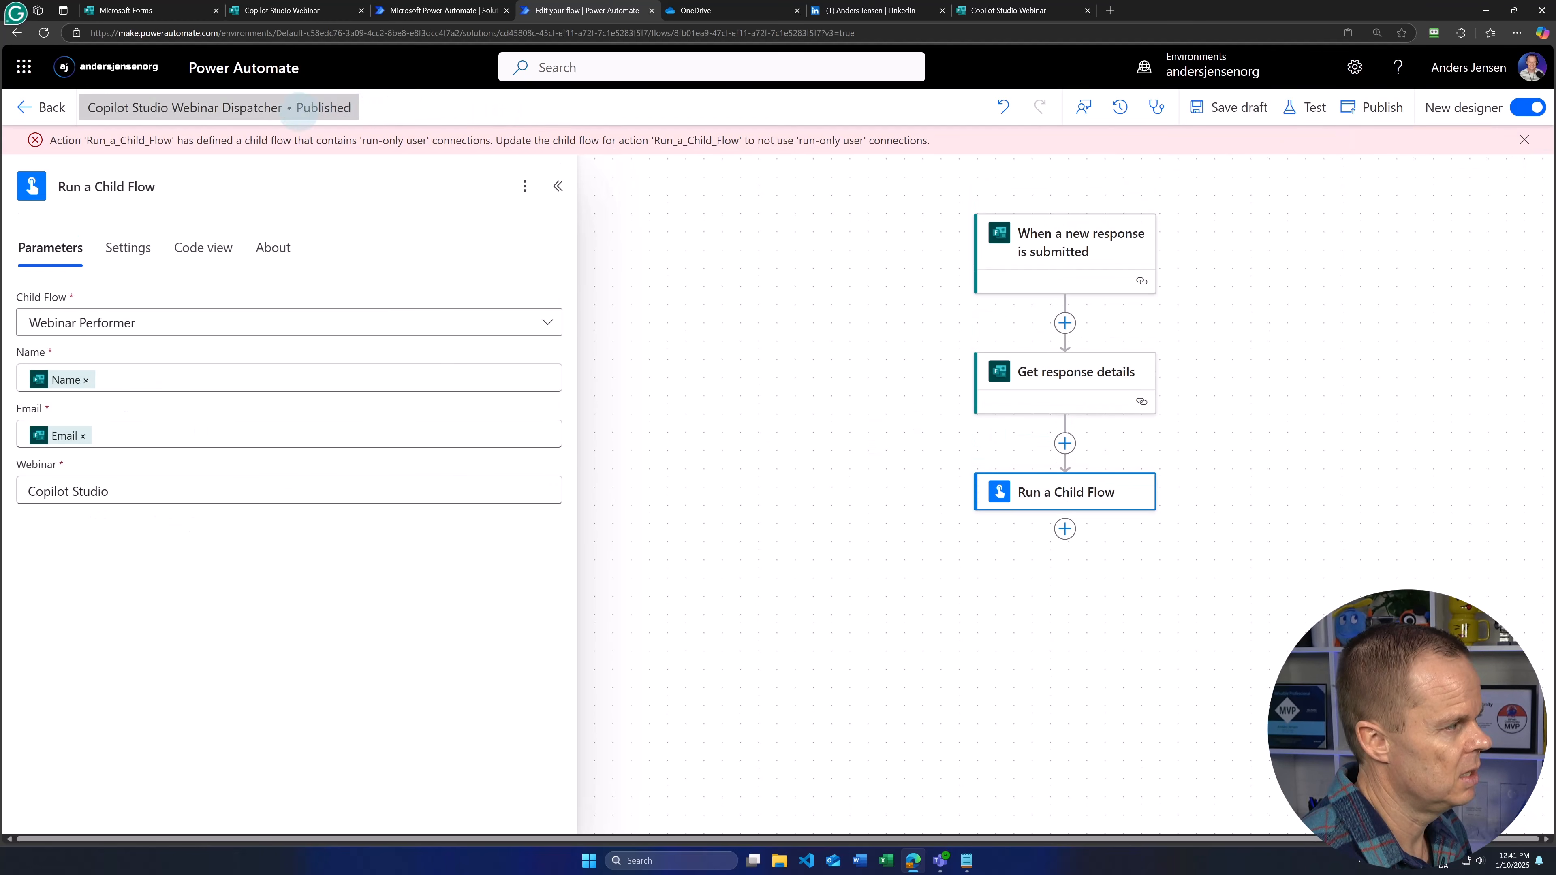
pyautogui.click(266, 181)
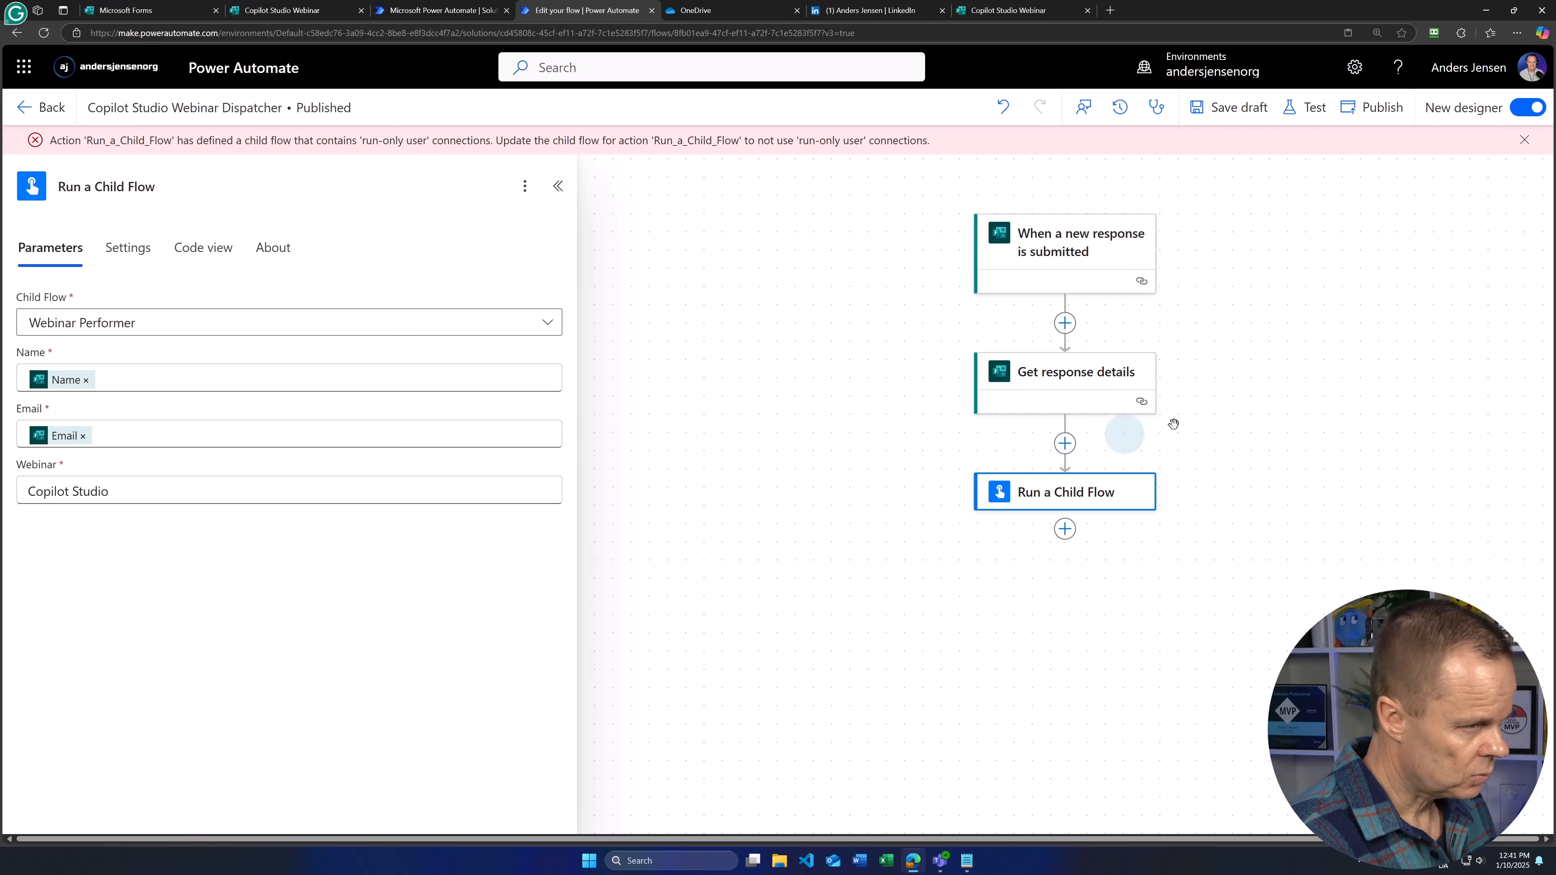
pyautogui.click(447, 9)
pyautogui.click(898, 518)
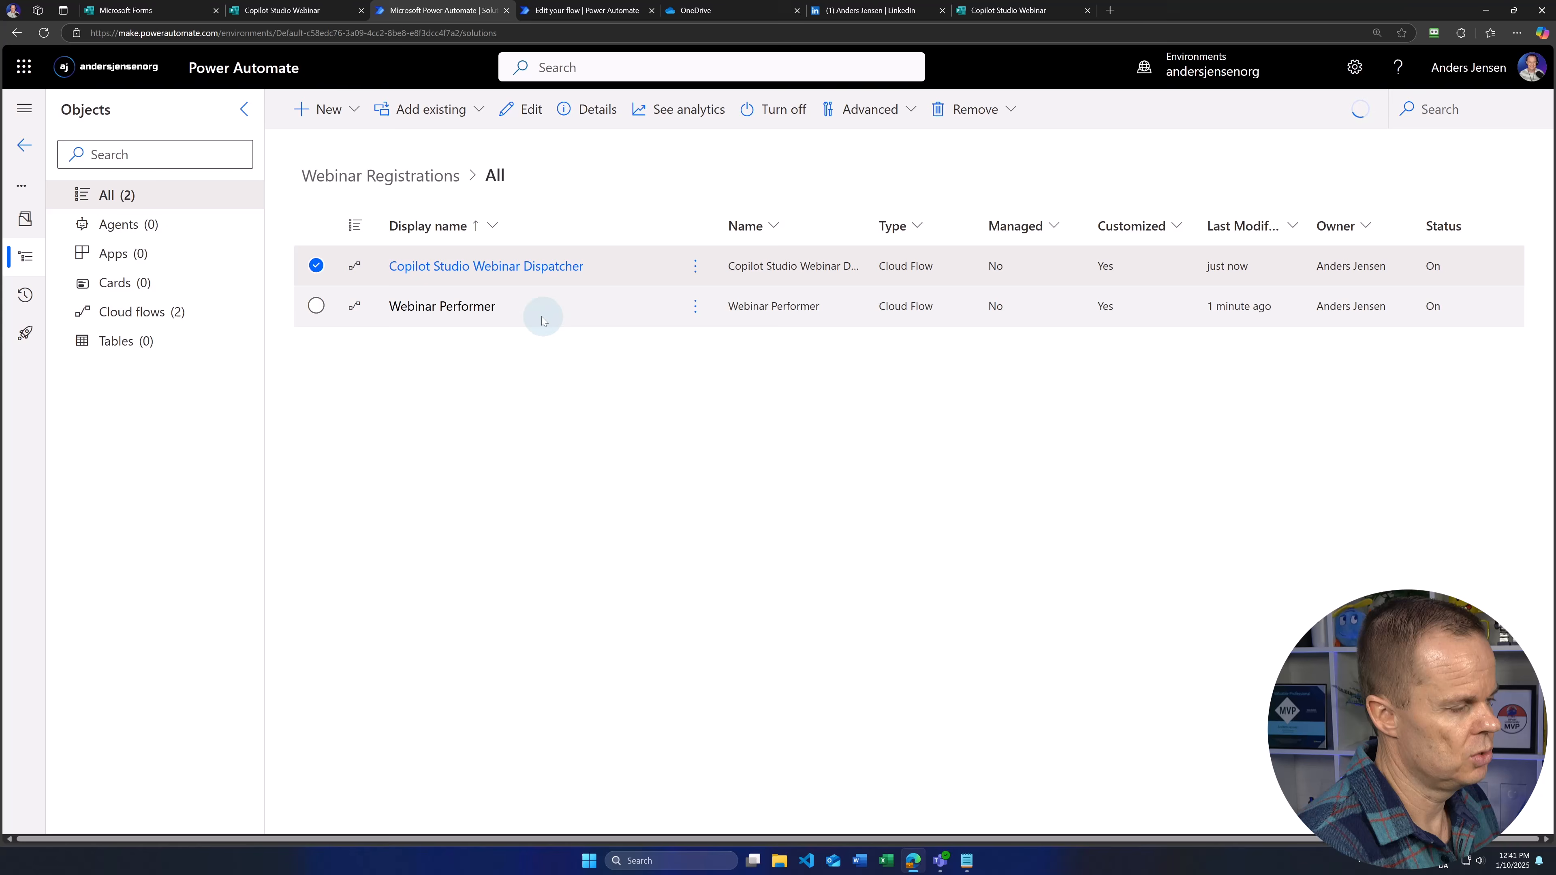
# Step: Open Webinar Performer's details and its Run only users settings
pyautogui.click(481, 310)
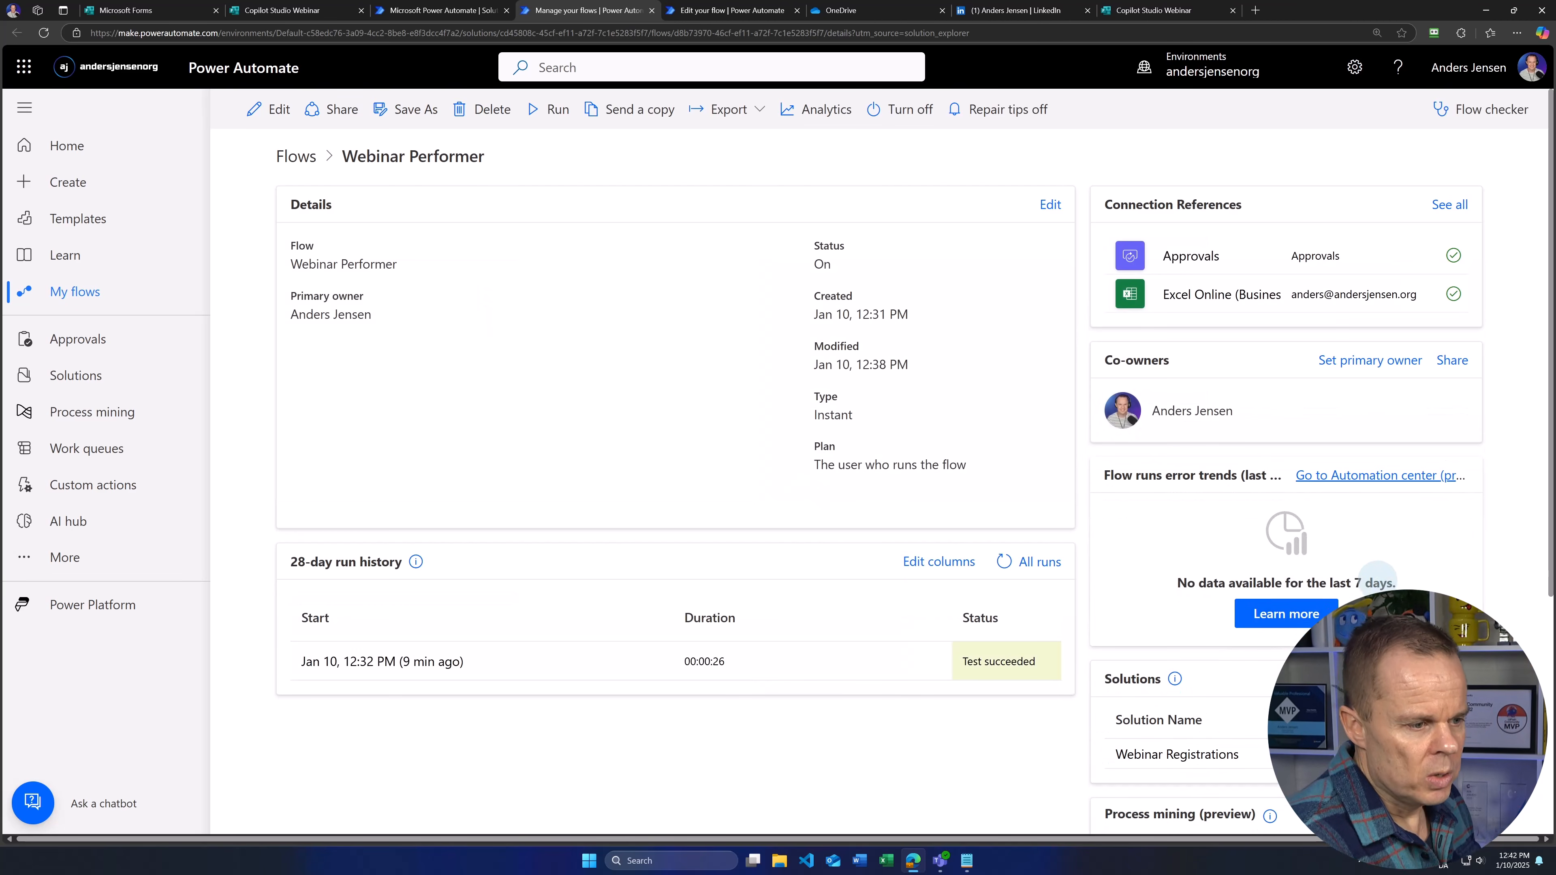
pyautogui.scroll(-1, 1393, 570)
pyautogui.scroll(-4, 1393, 569)
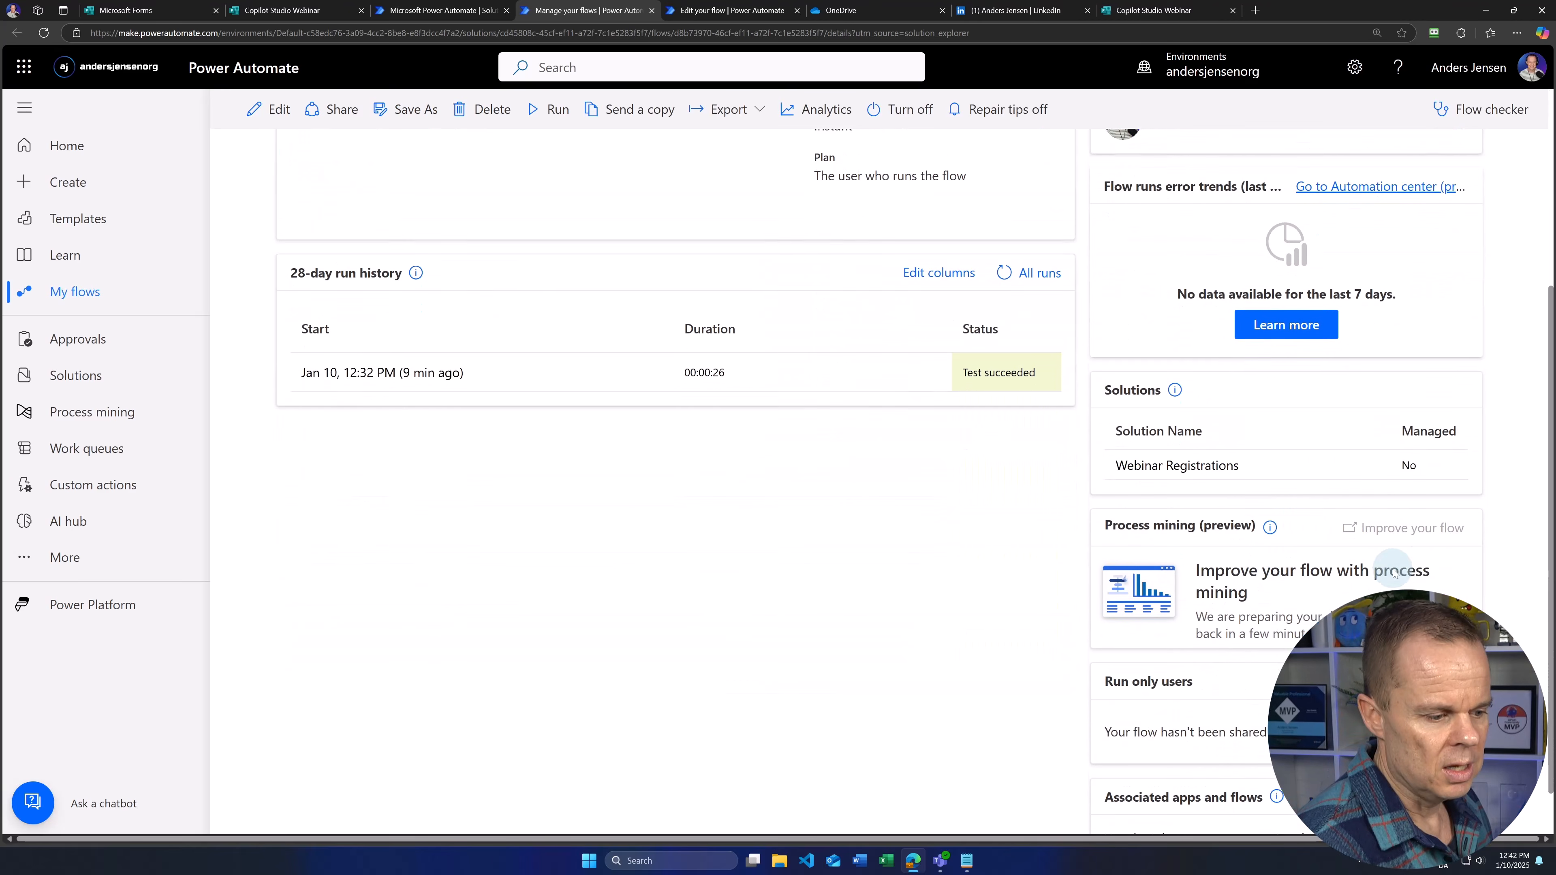
pyautogui.scroll(5, 1311, 439)
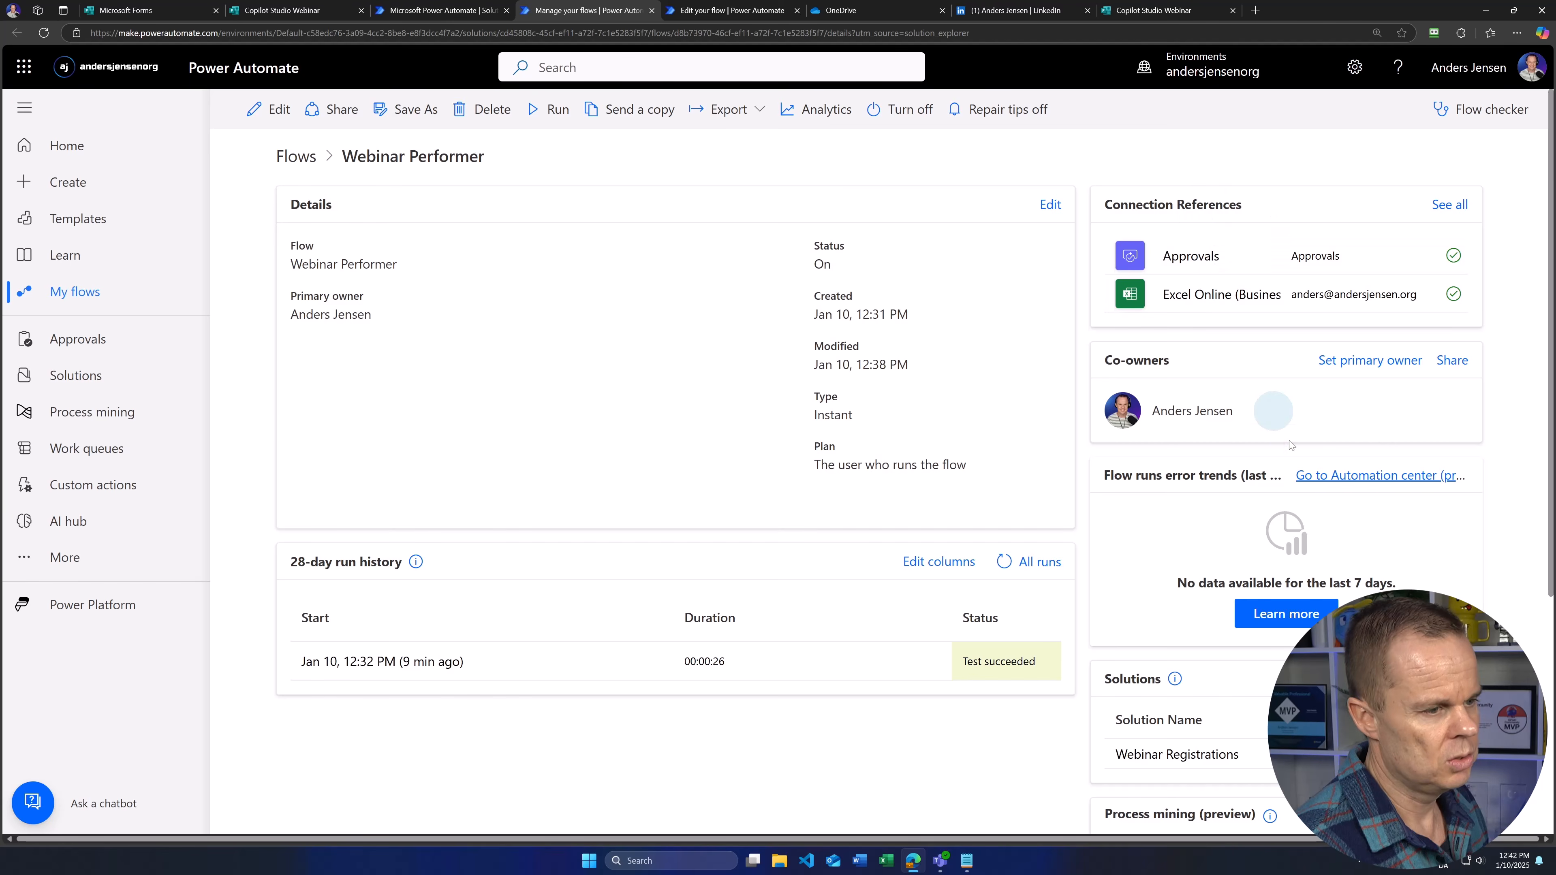
pyautogui.scroll(-6, 1290, 444)
pyautogui.click(1116, 620)
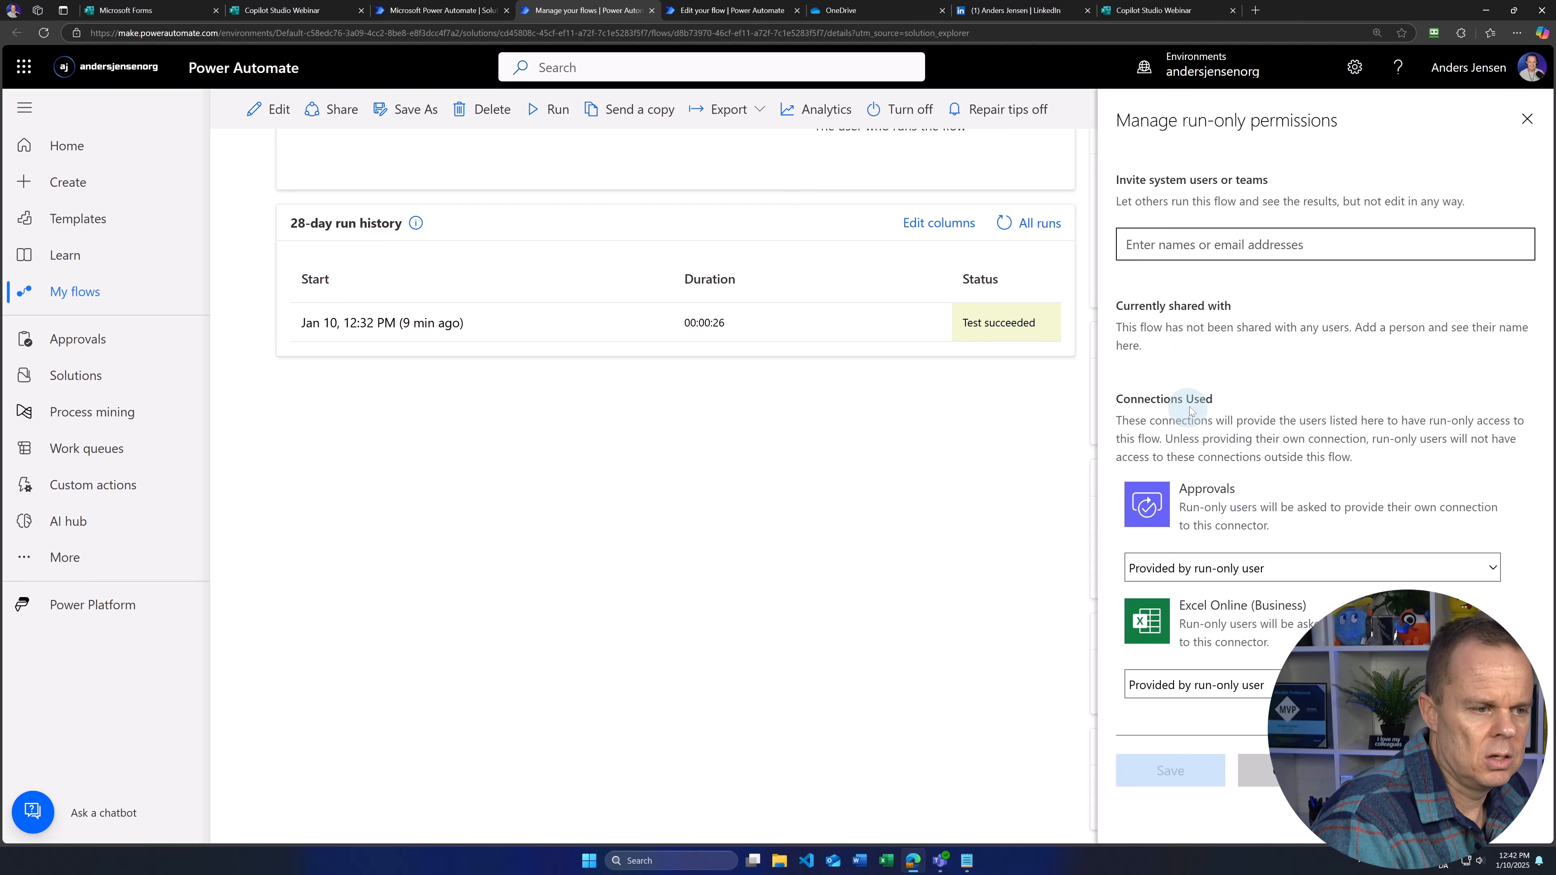
# Step: Set the Approvals and Excel Online run-only connections to 'Use this connection' and save
pyautogui.click(1162, 568)
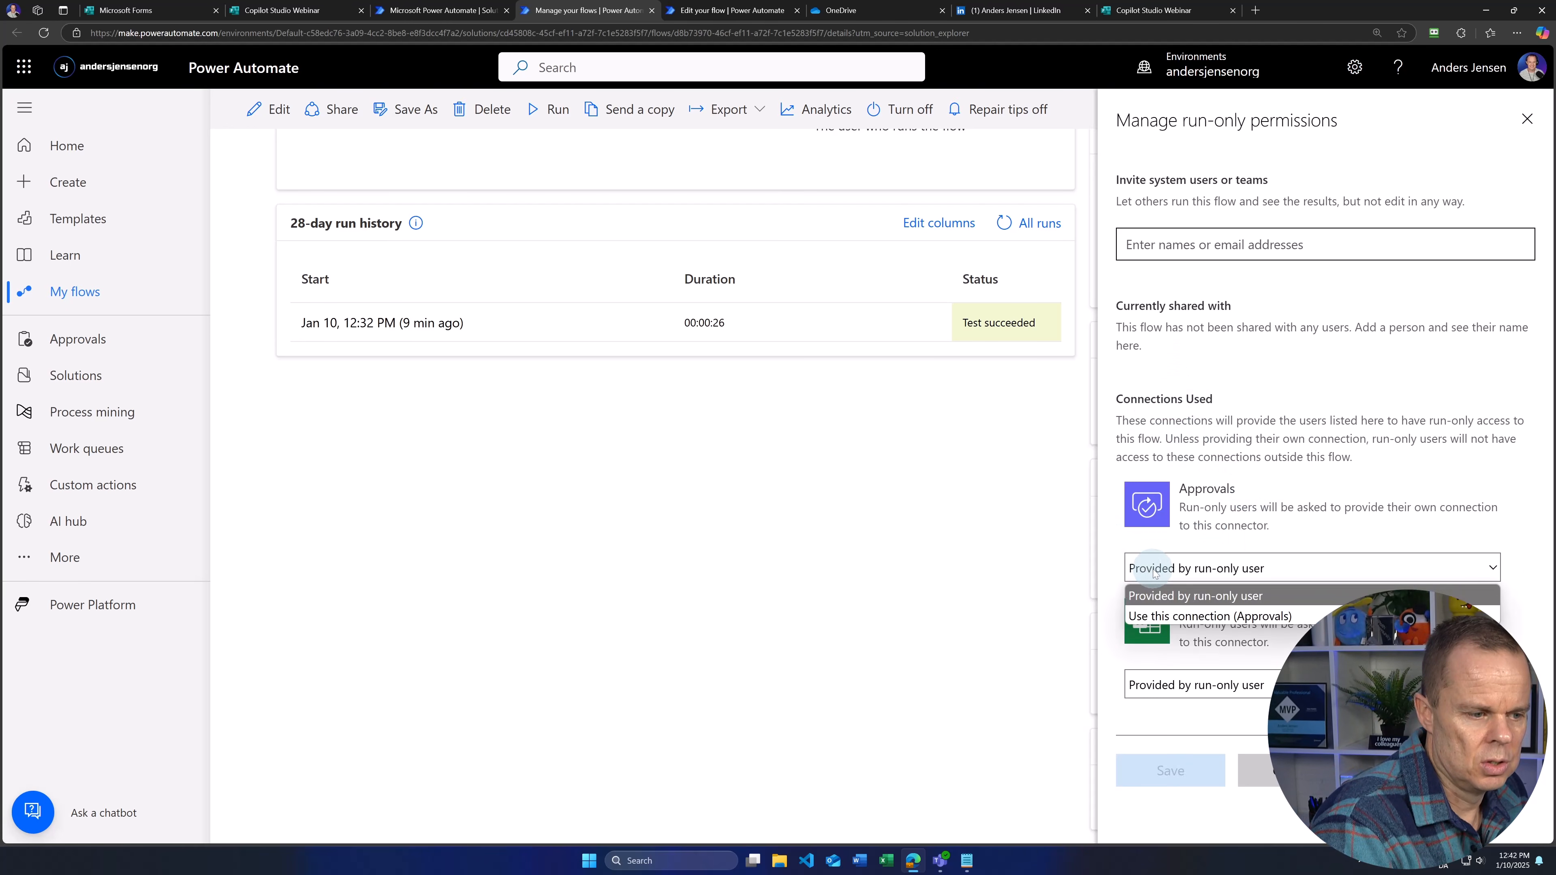
pyautogui.click(1157, 617)
pyautogui.click(897, 483)
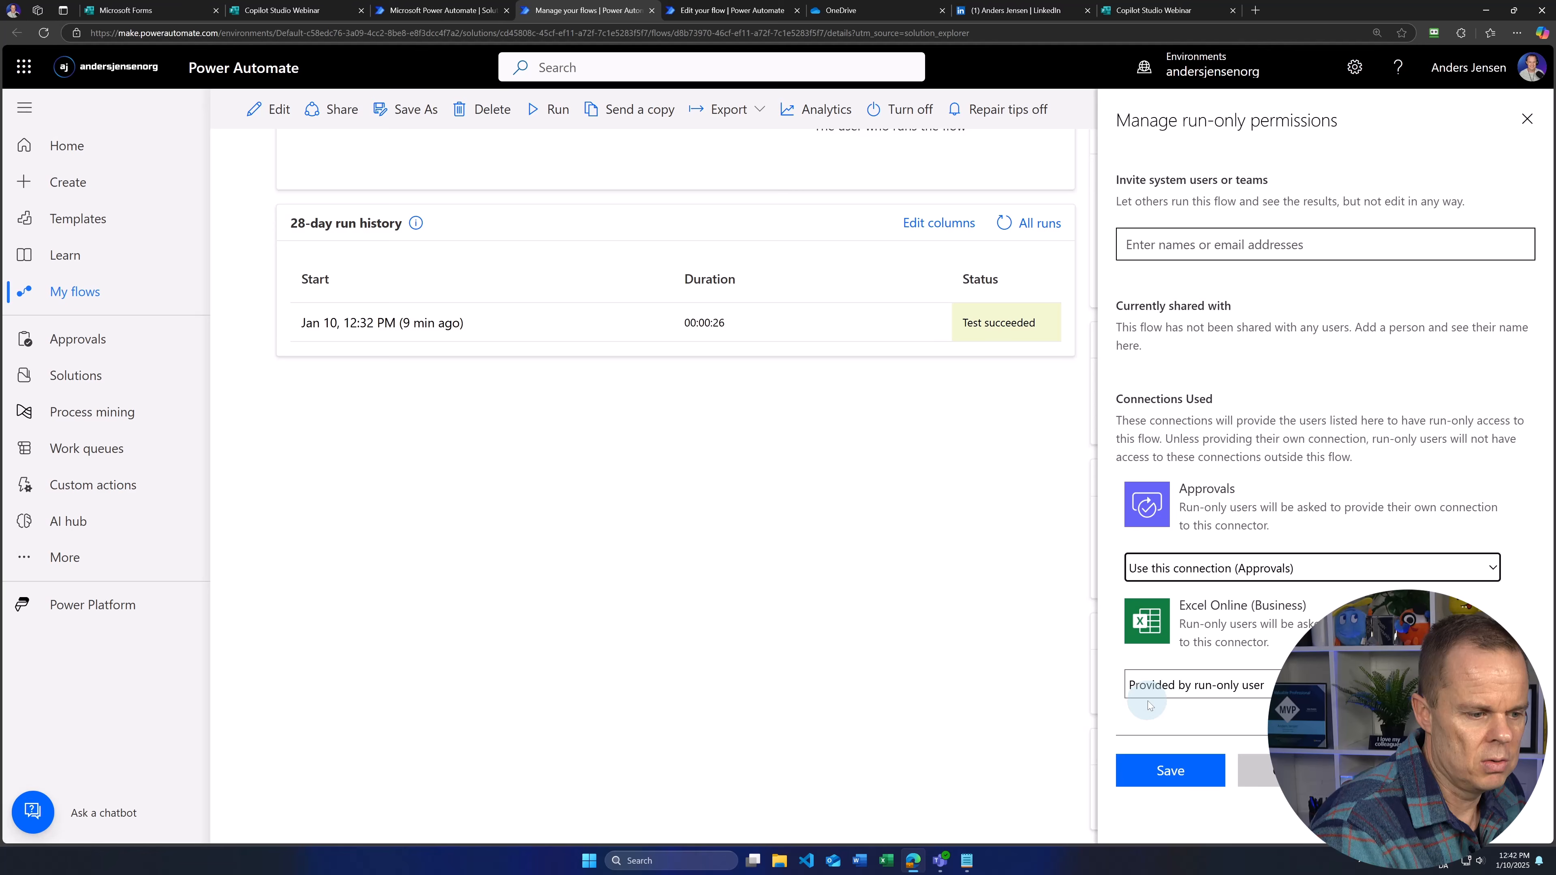
pyautogui.click(1164, 685)
pyautogui.click(1158, 732)
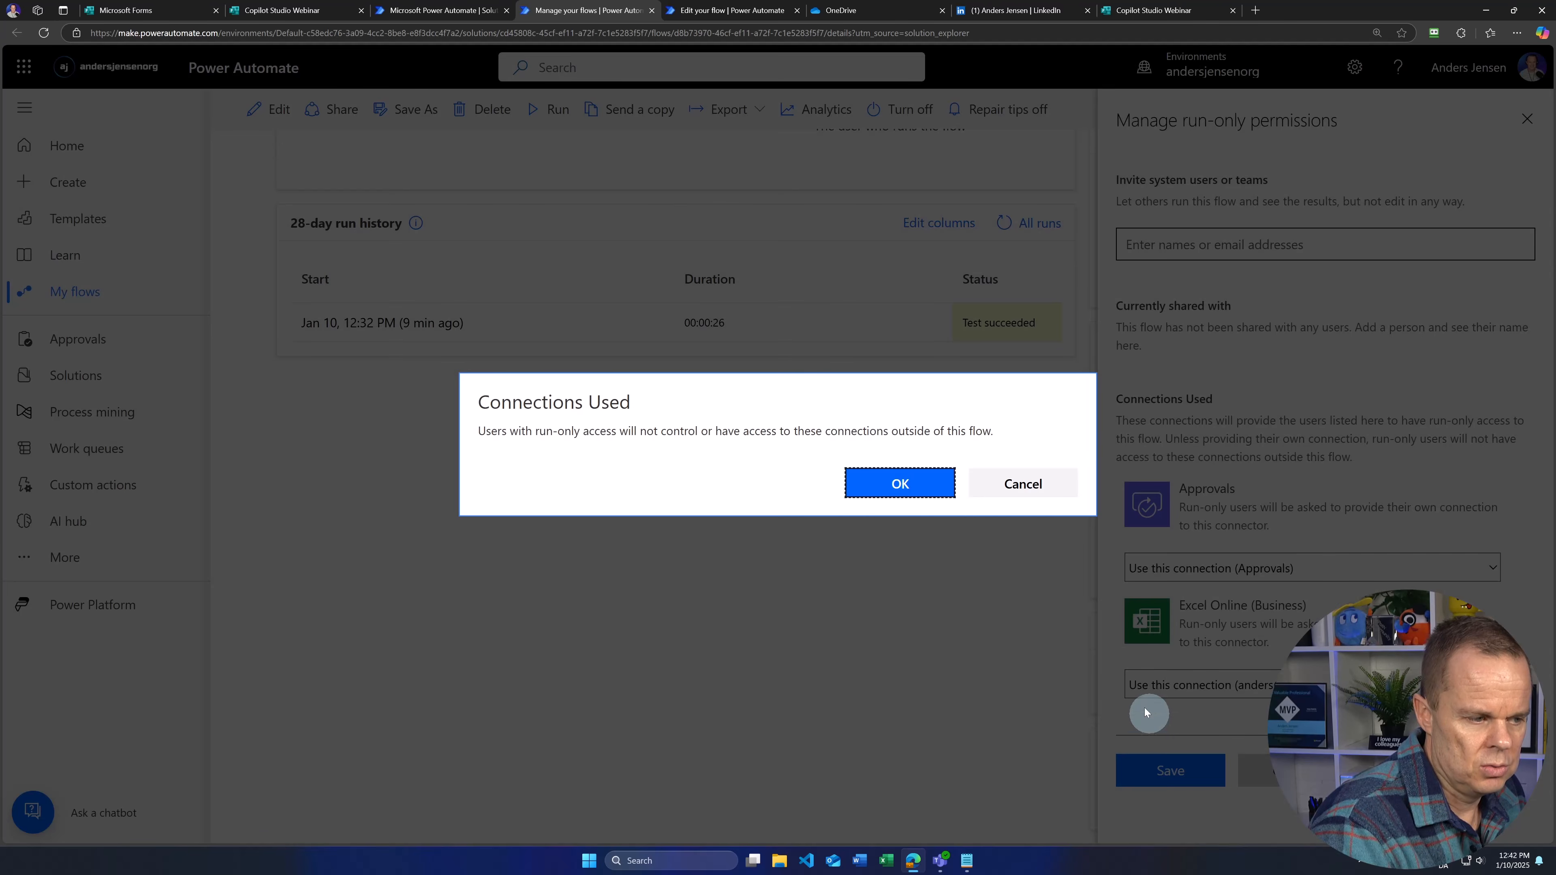
pyautogui.click(906, 484)
pyautogui.click(1159, 771)
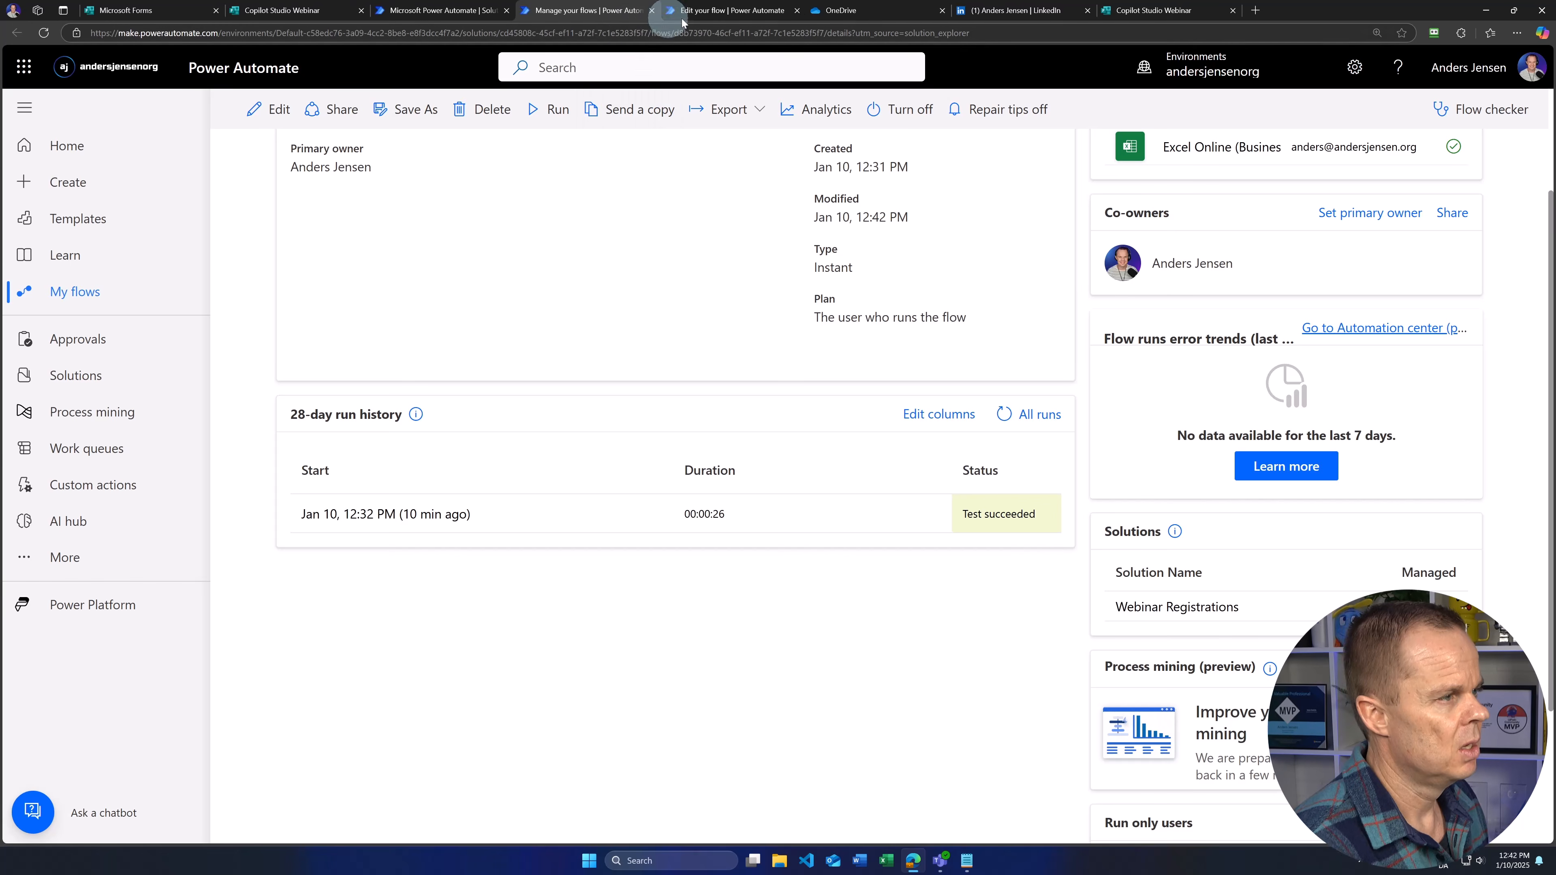
pyautogui.click(701, 11)
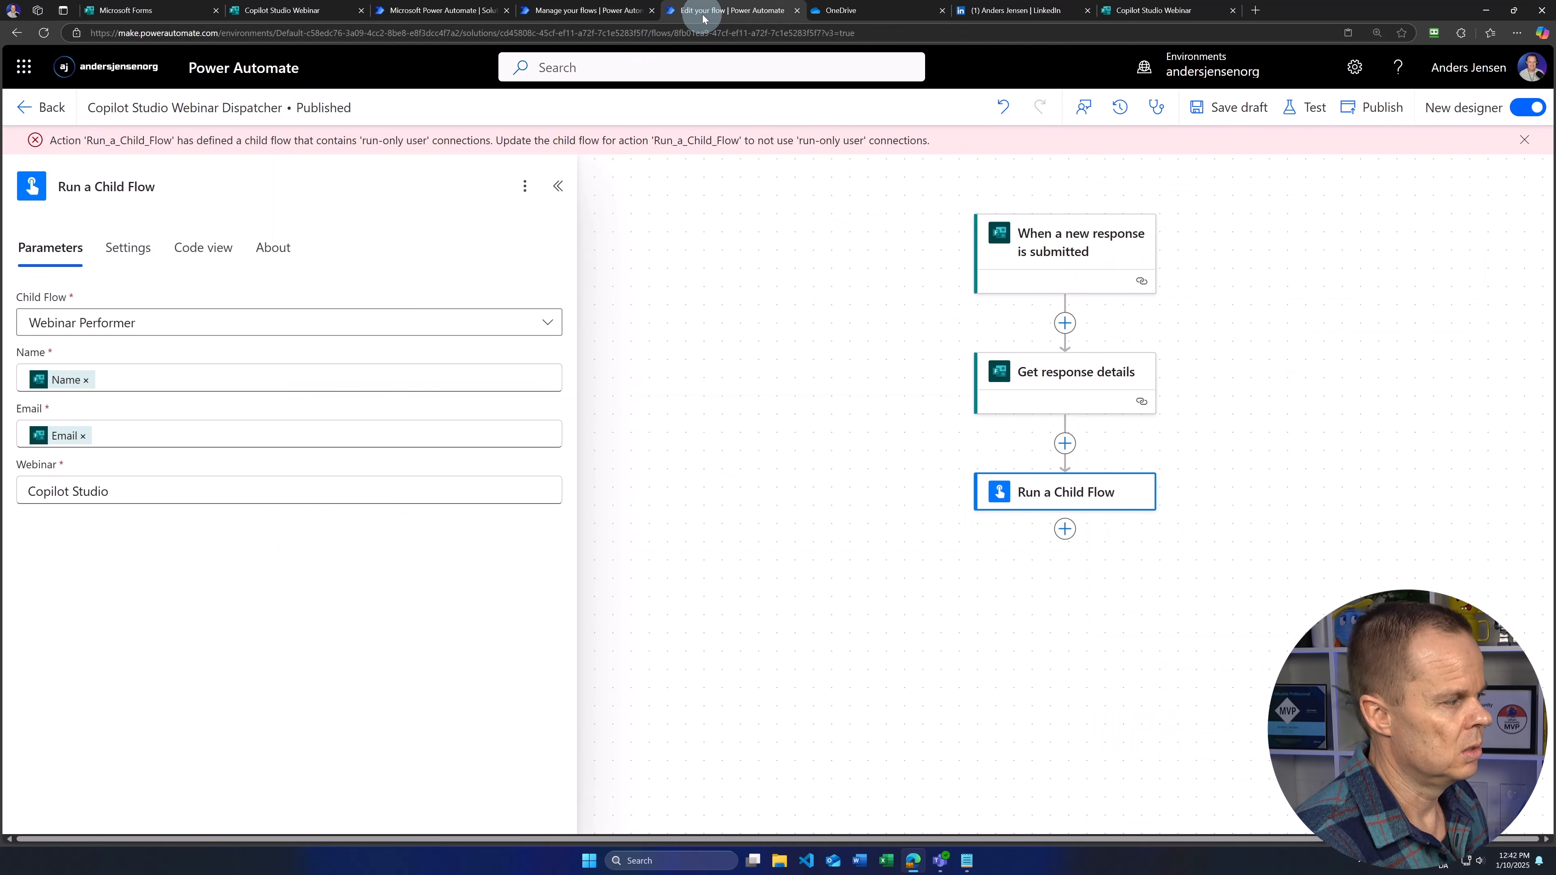
# Step: Publish the dispatcher flow successfully and close the Edit your flow and Manage your flows tabs
pyautogui.click(1390, 111)
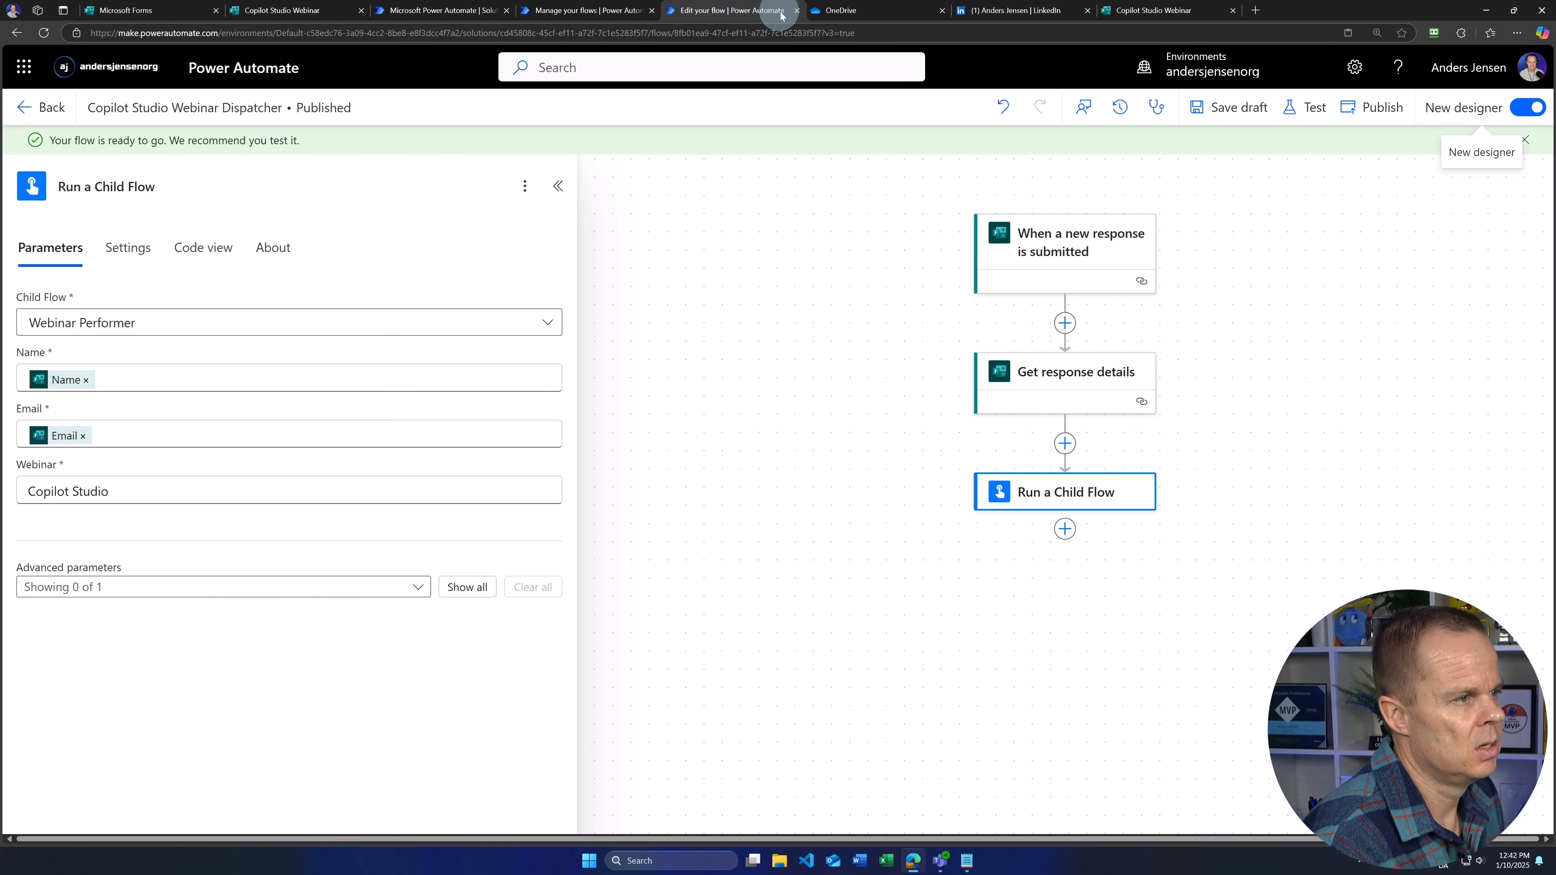
pyautogui.click(796, 11)
pyautogui.click(555, 10)
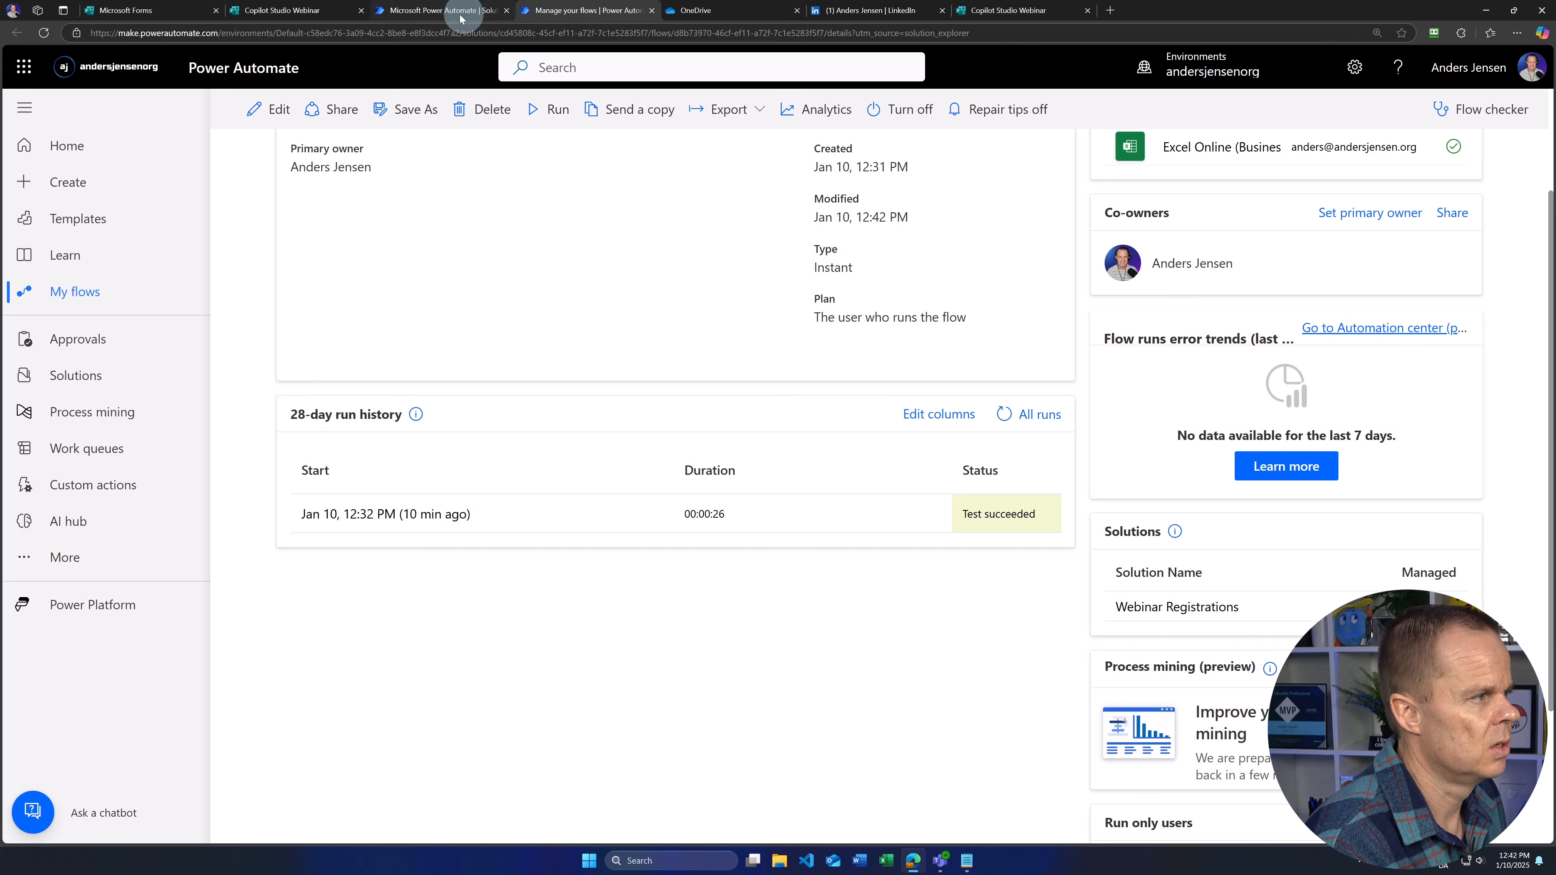
pyautogui.click(447, 11)
pyautogui.click(544, 12)
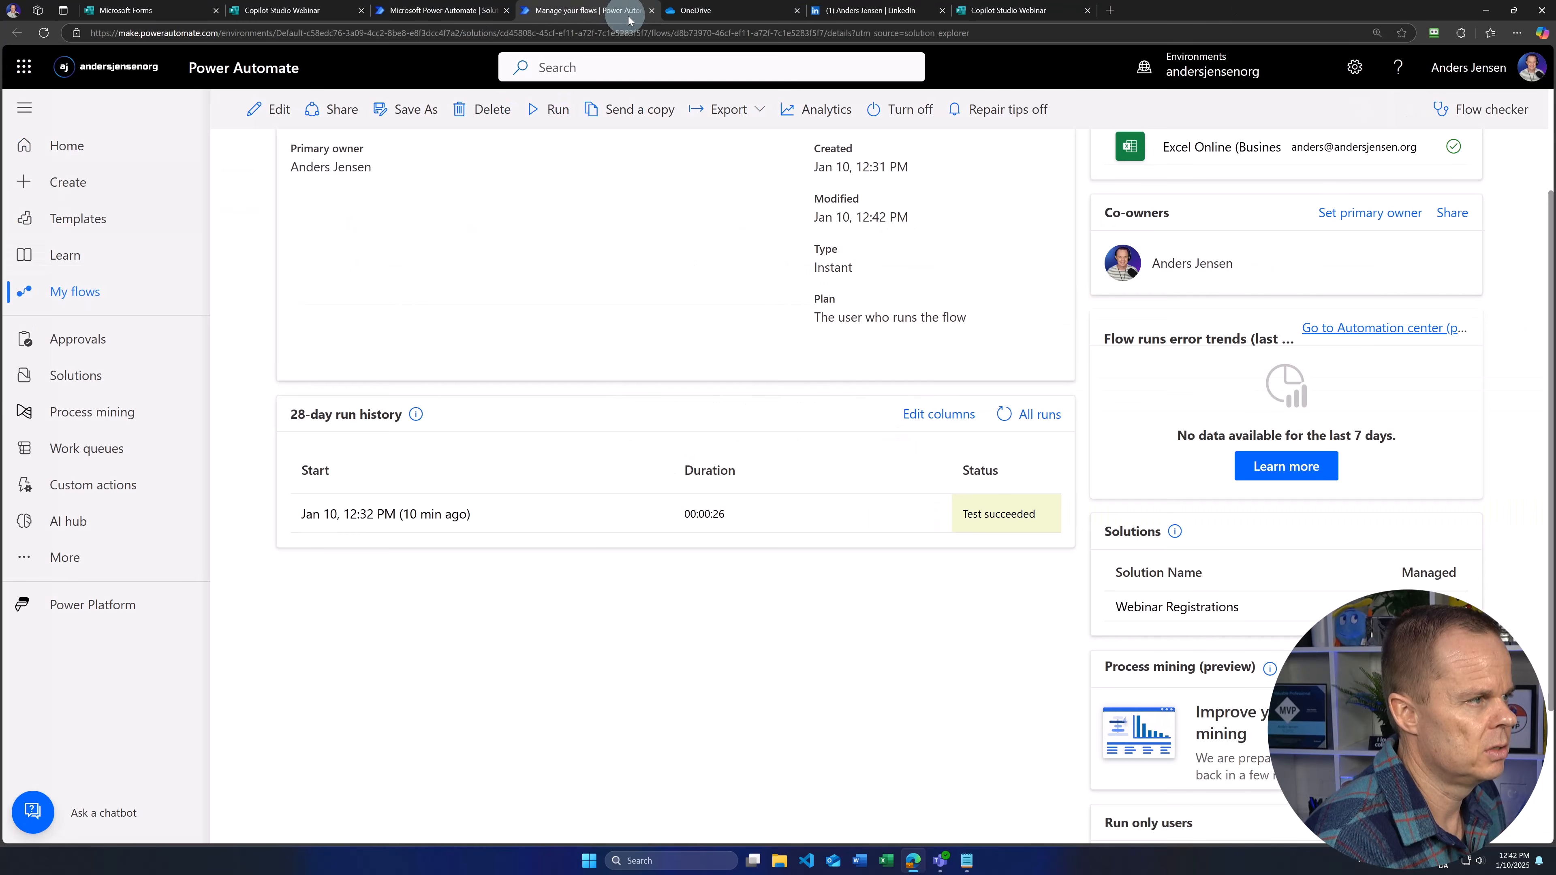
pyautogui.click(650, 11)
# Step: Submit a first test registration with a name and email on the Copilot Studio Webinar form
pyautogui.click(445, 11)
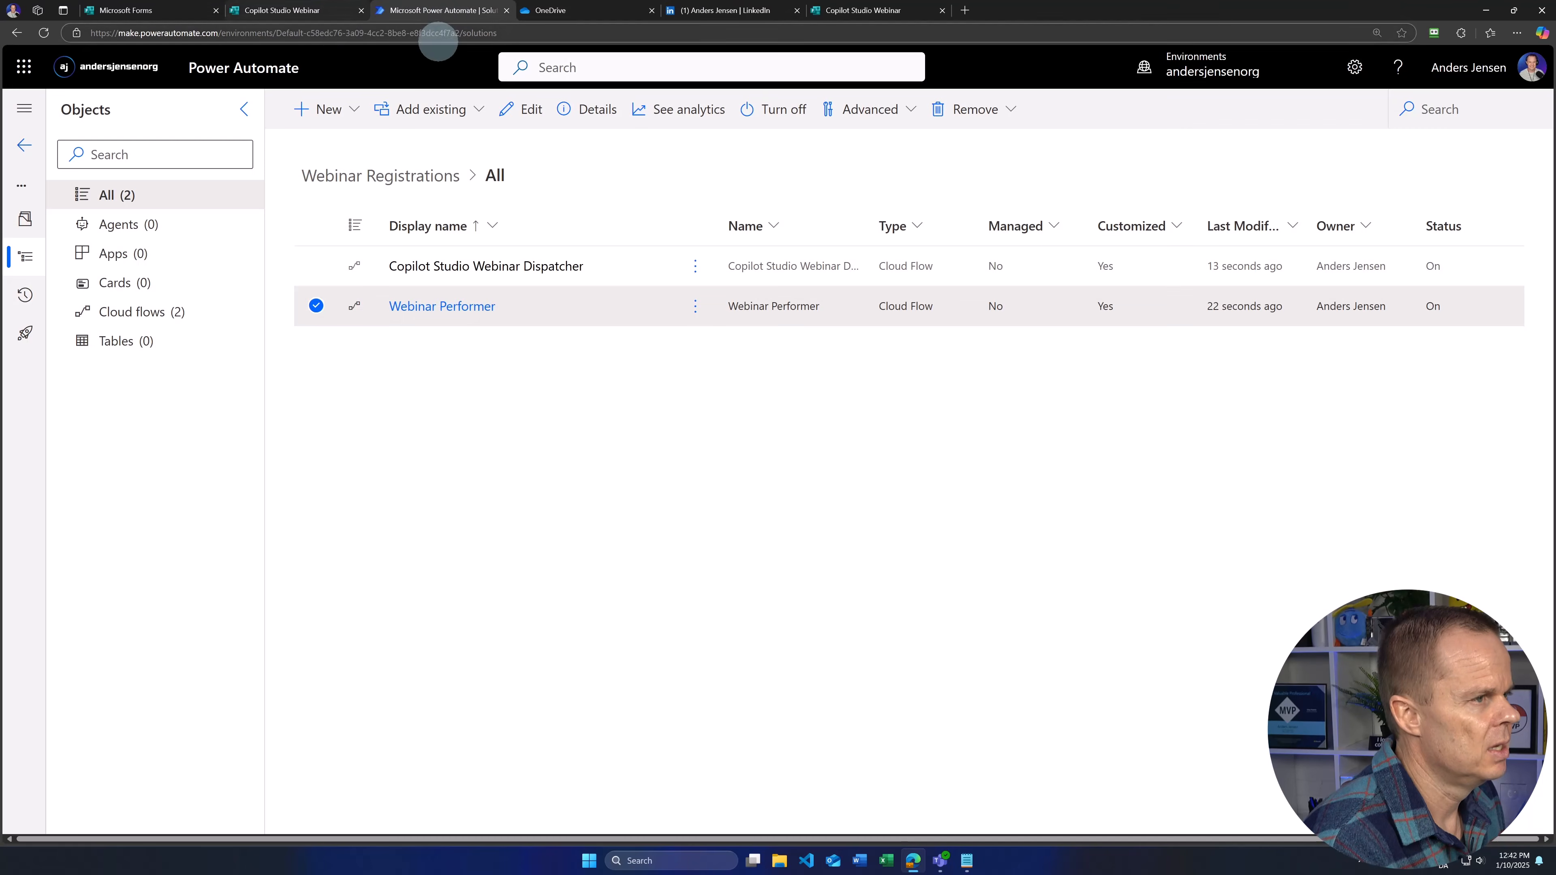
pyautogui.click(870, 10)
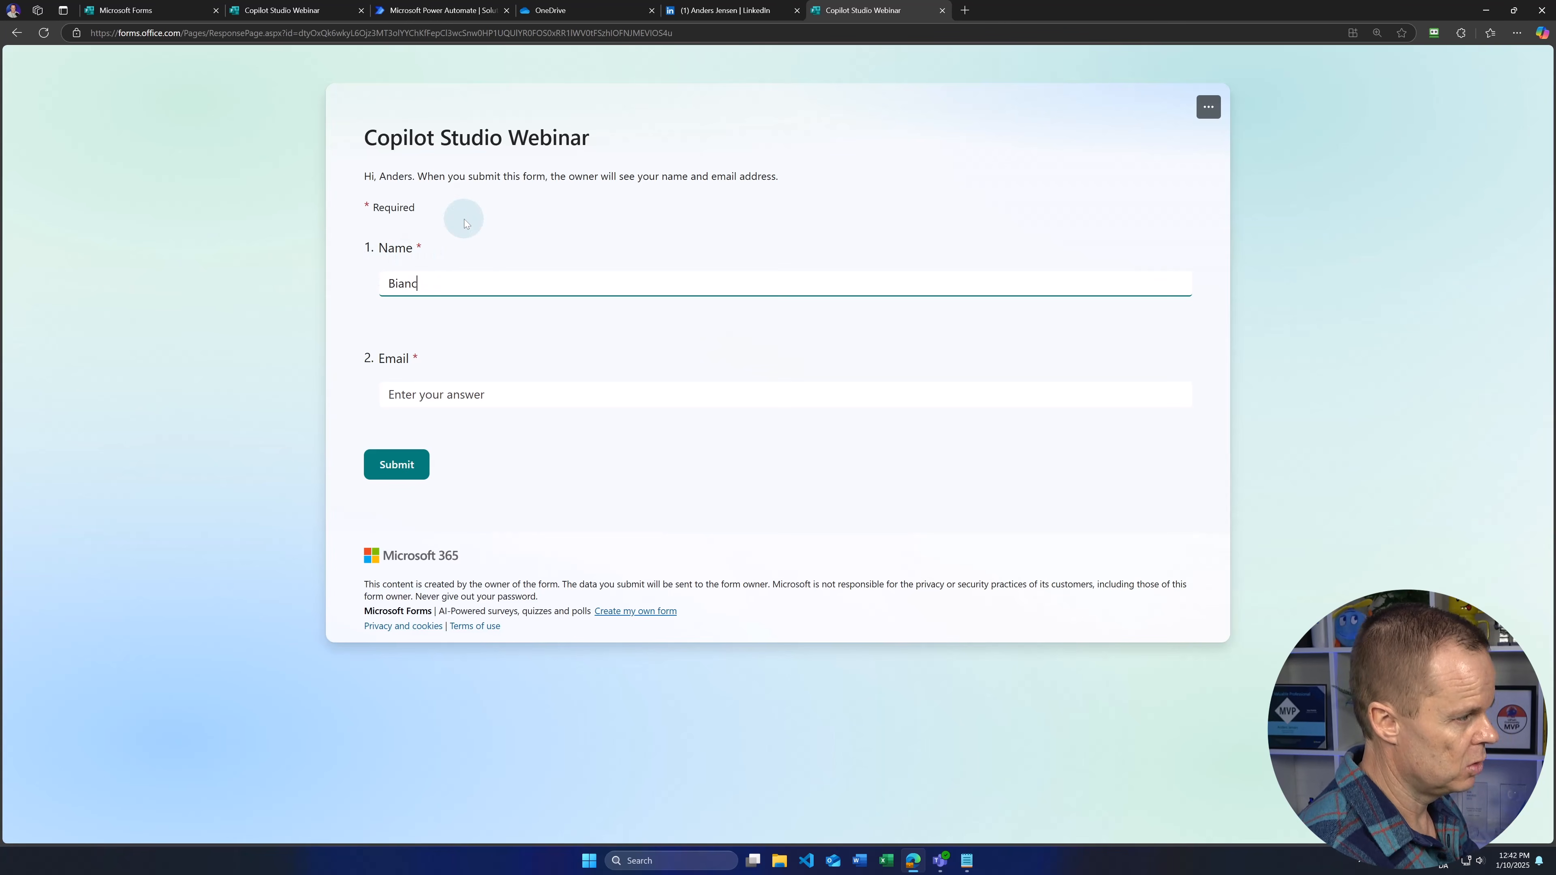
pyautogui.click(439, 396)
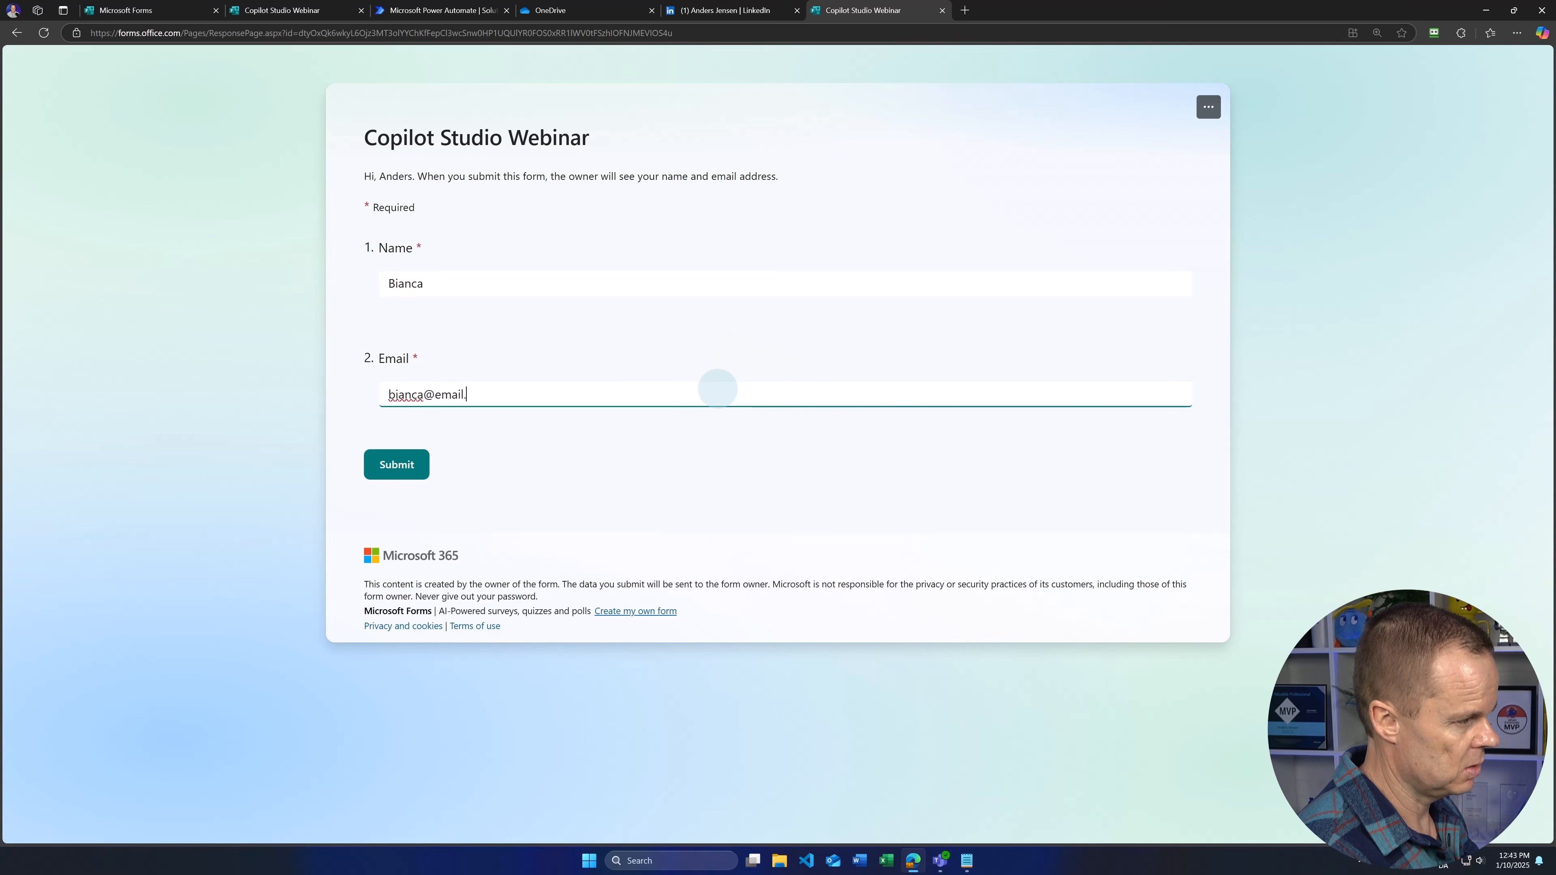
pyautogui.click(396, 464)
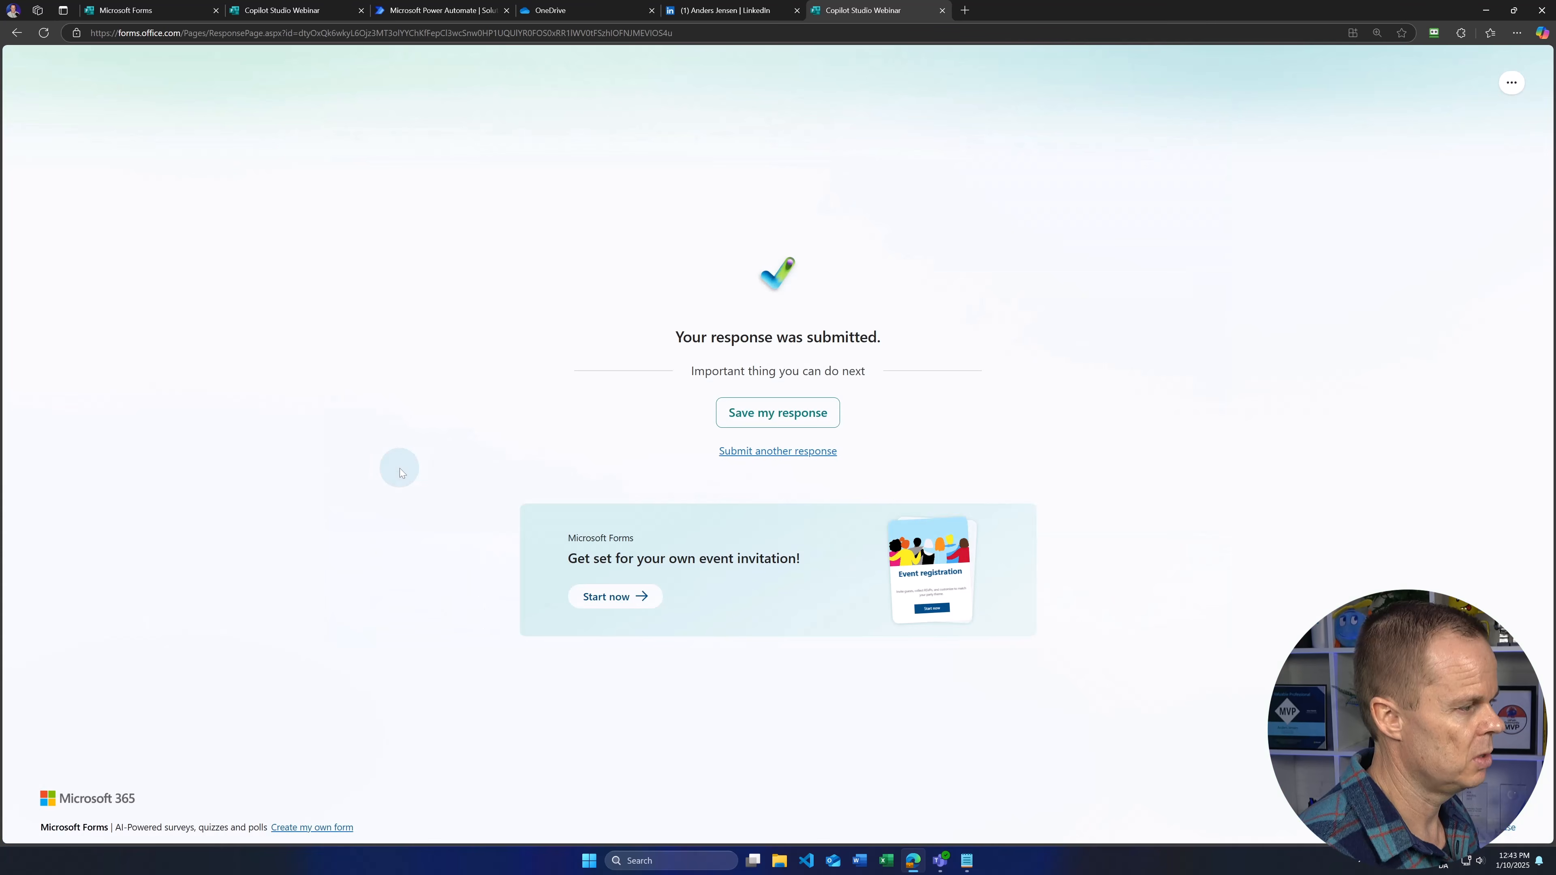
# Step: Start another form response and enter a second attendee's name
pyautogui.click(751, 451)
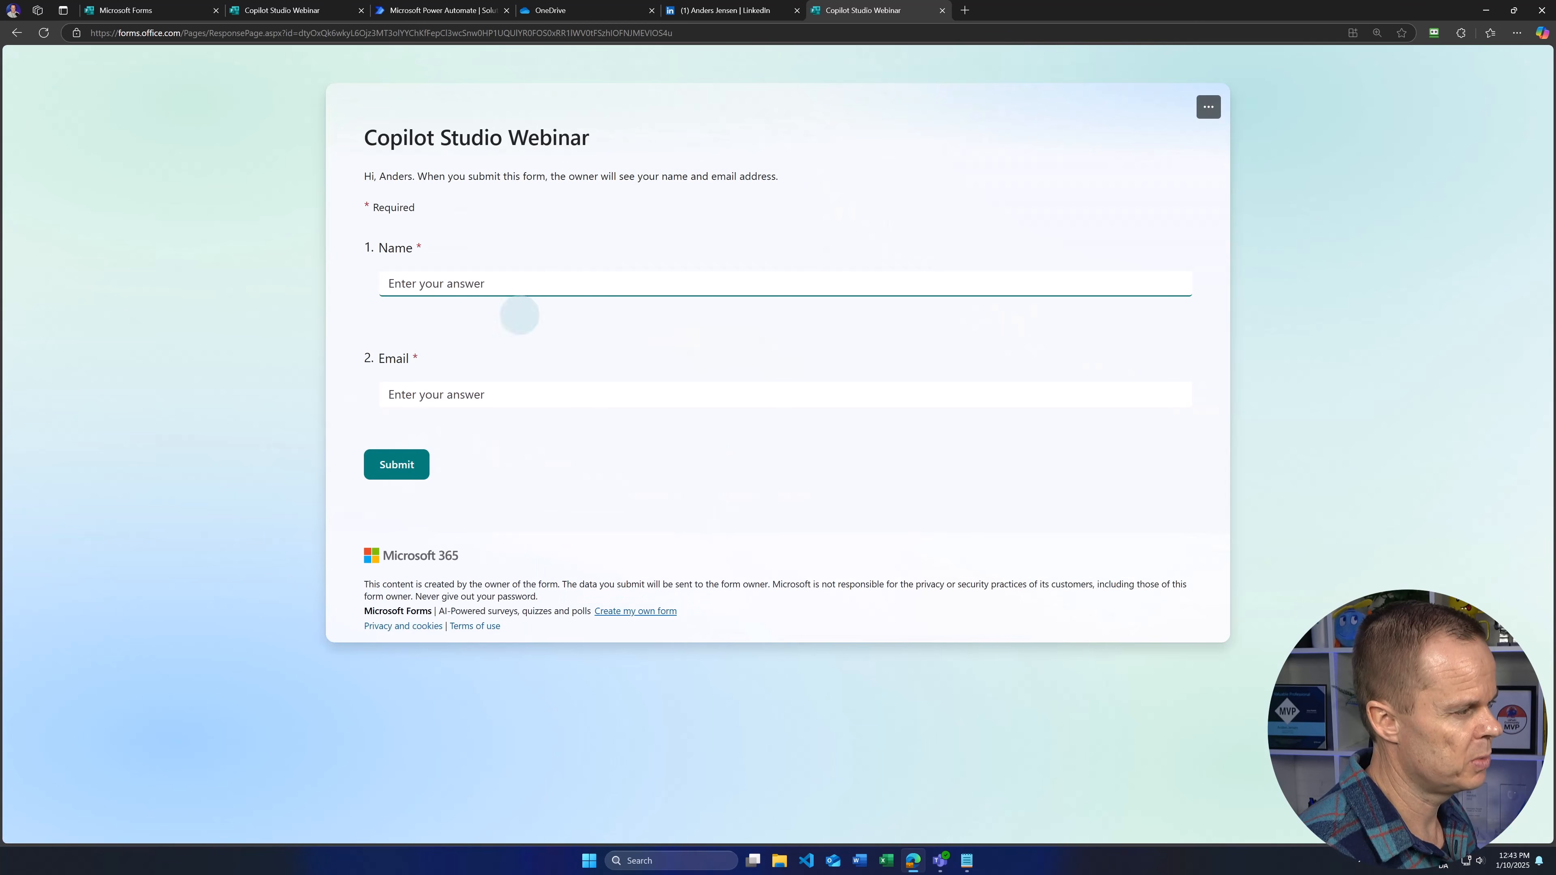
pyautogui.click(507, 285)
pyautogui.write('Carlo')
pyautogui.press('Tab')
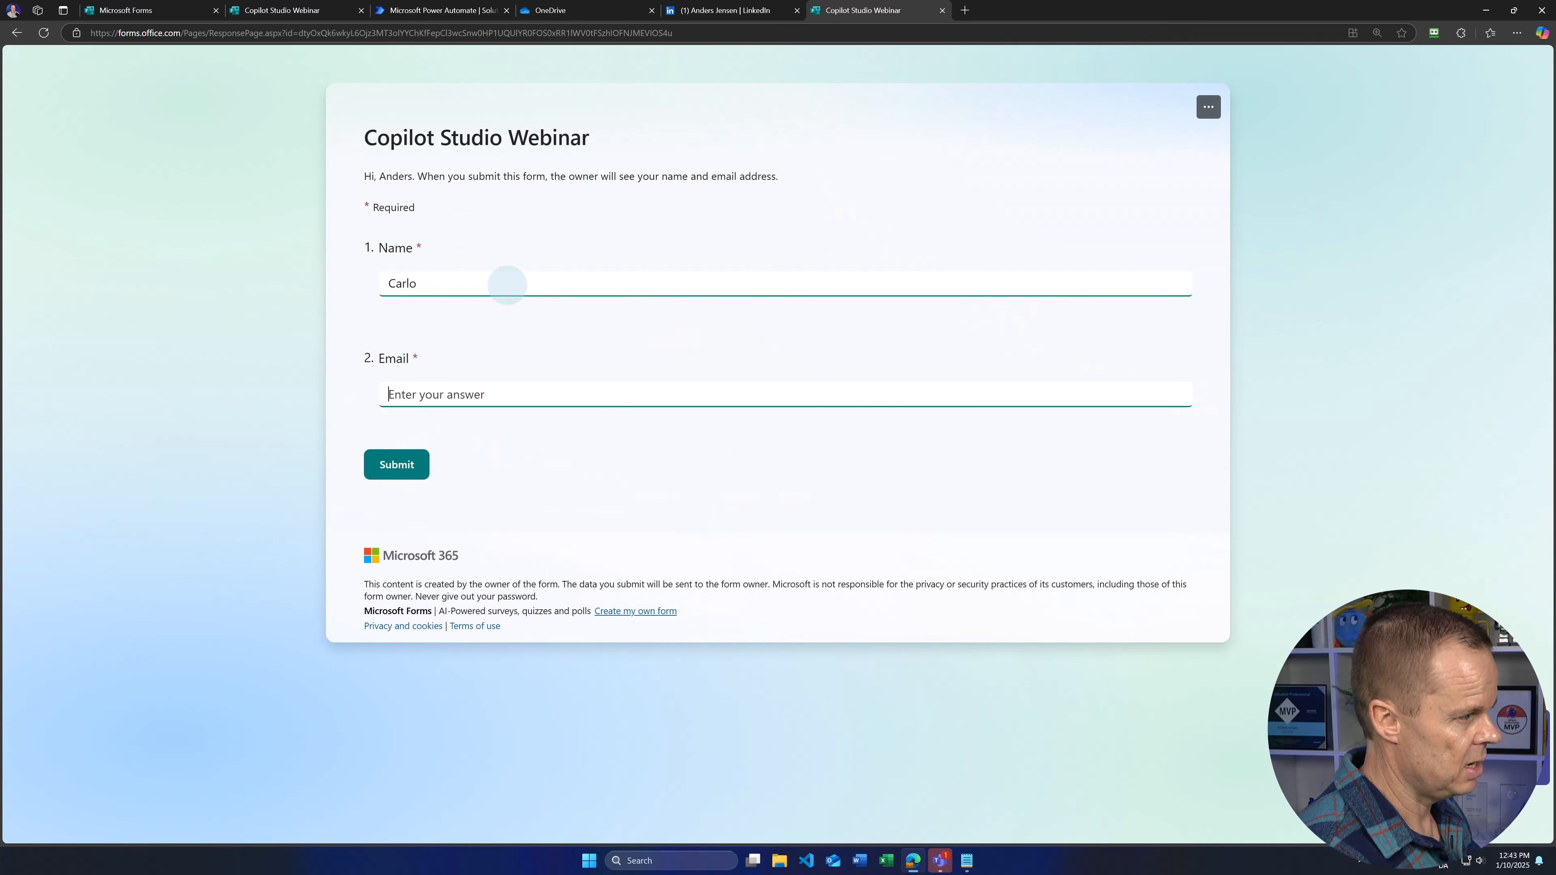
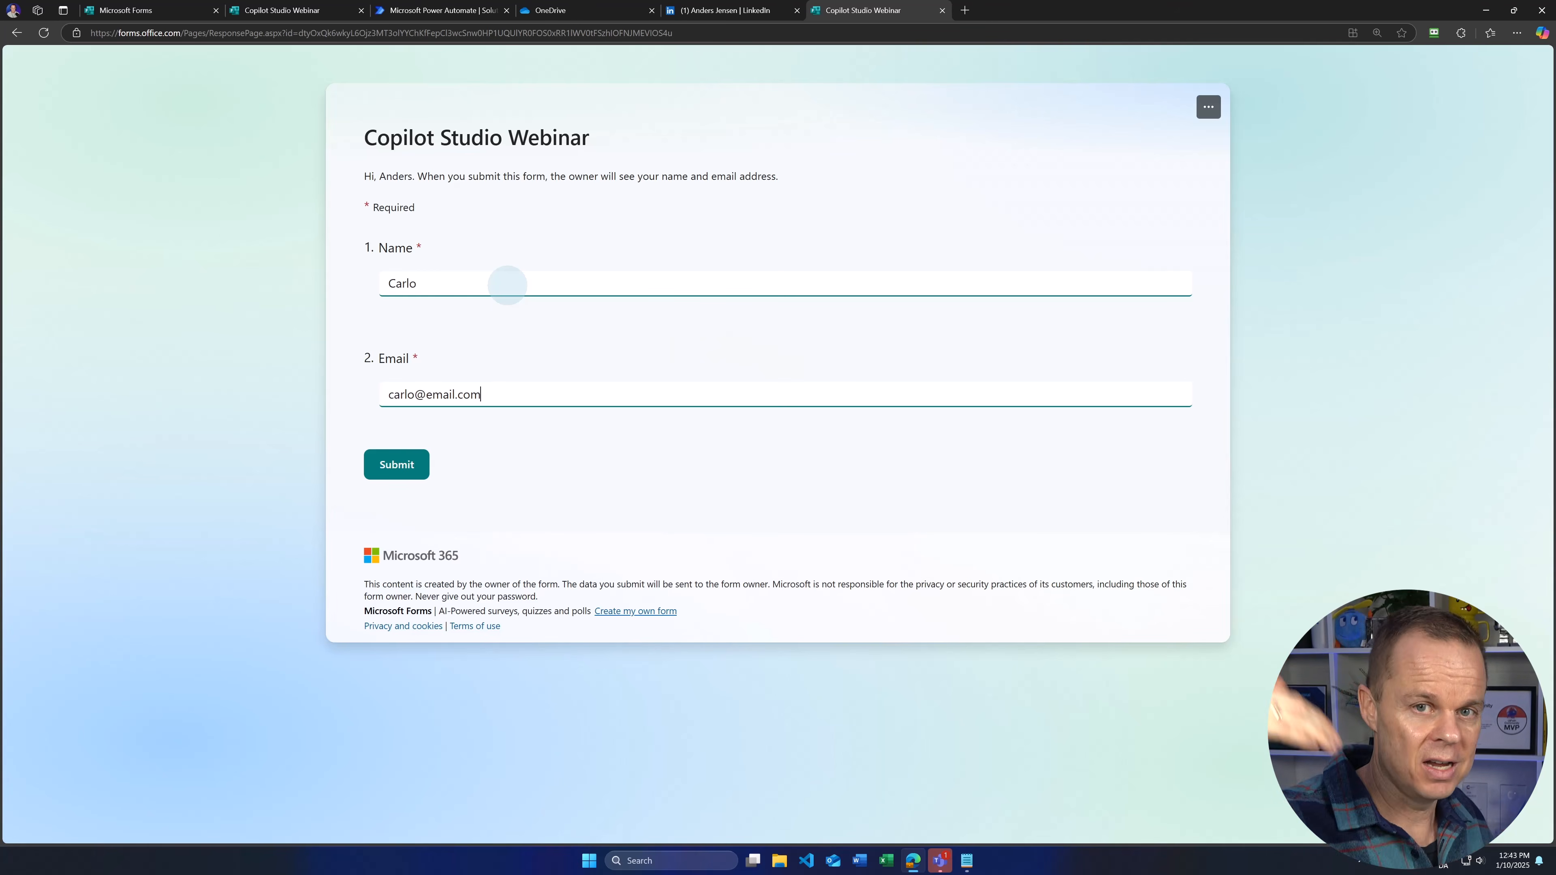
# Step: Submit the second attendee's completed registration on the Copilot Studio Webinar form
pyautogui.click(402, 463)
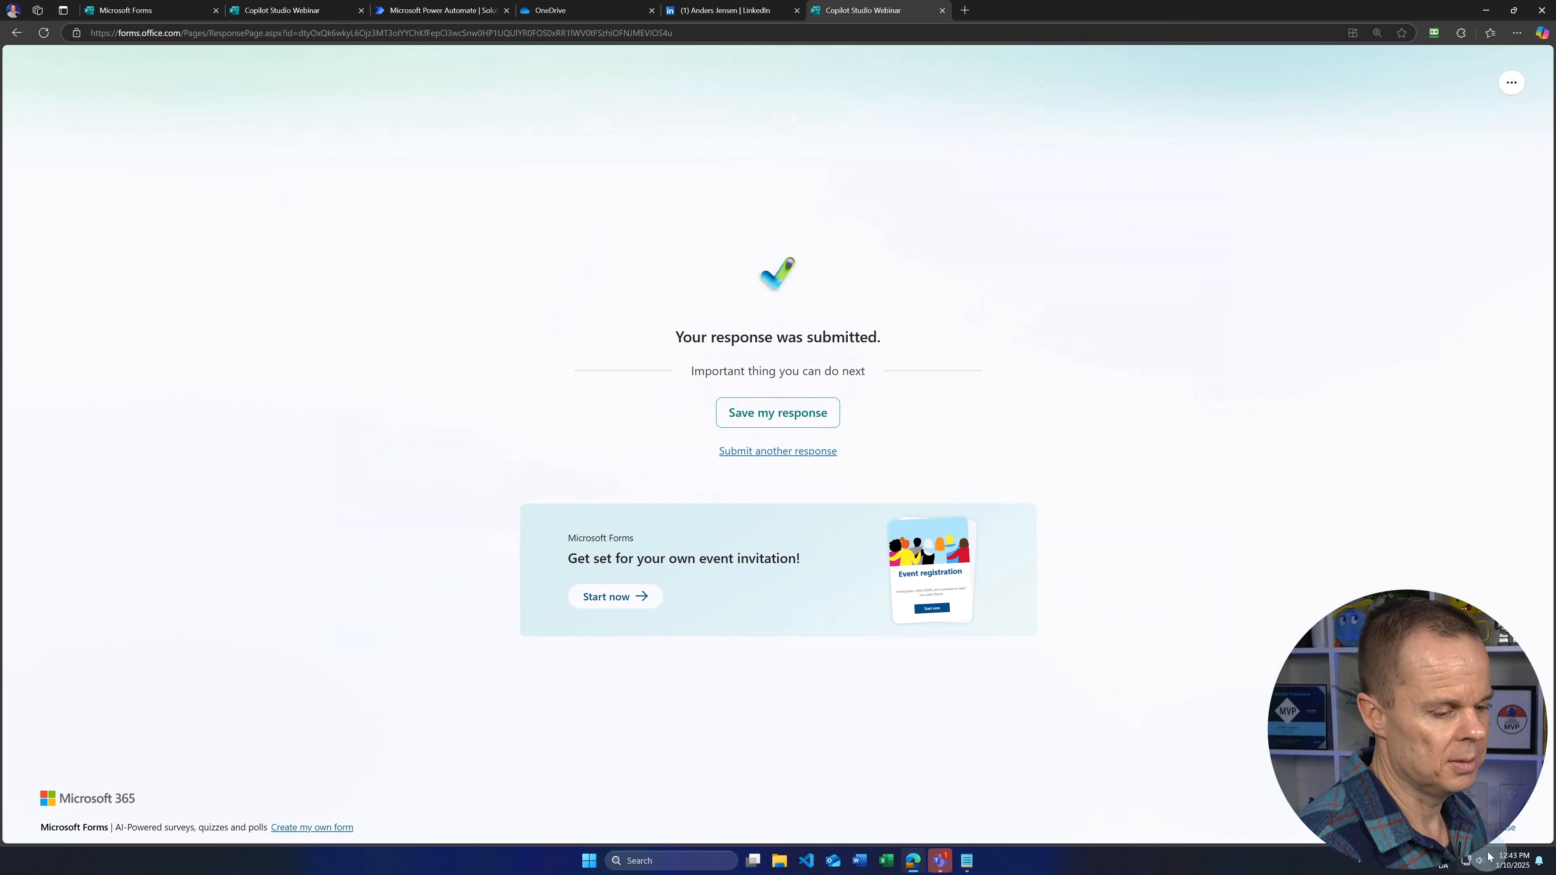
# Step: In Teams Activity, approve both Approve webinar participant requests, confirm Approved status, and return to the browser
pyautogui.click(942, 854)
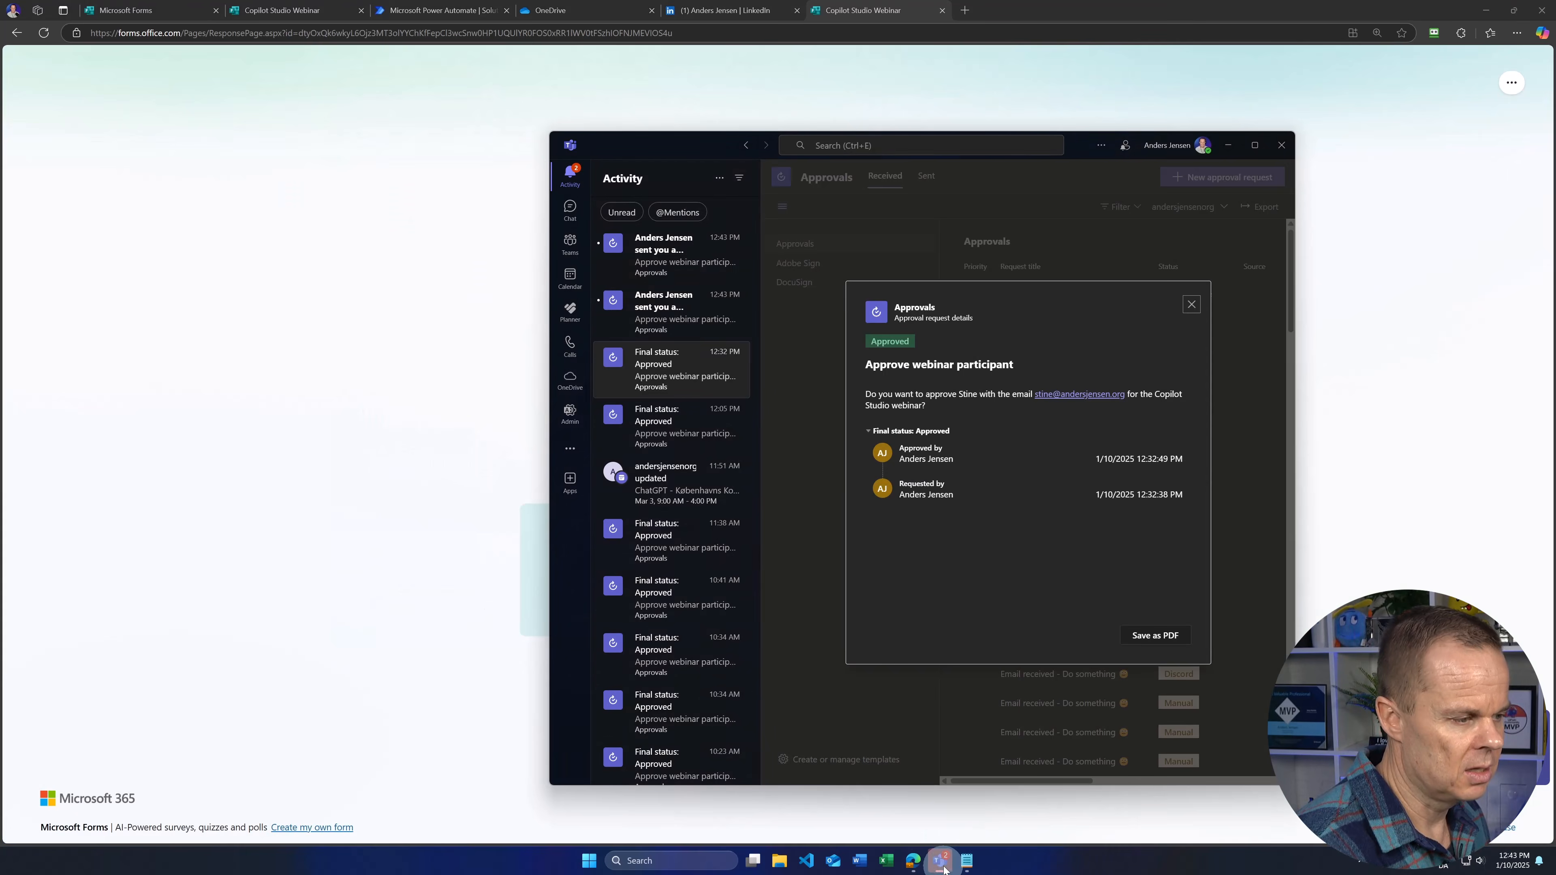
pyautogui.click(689, 320)
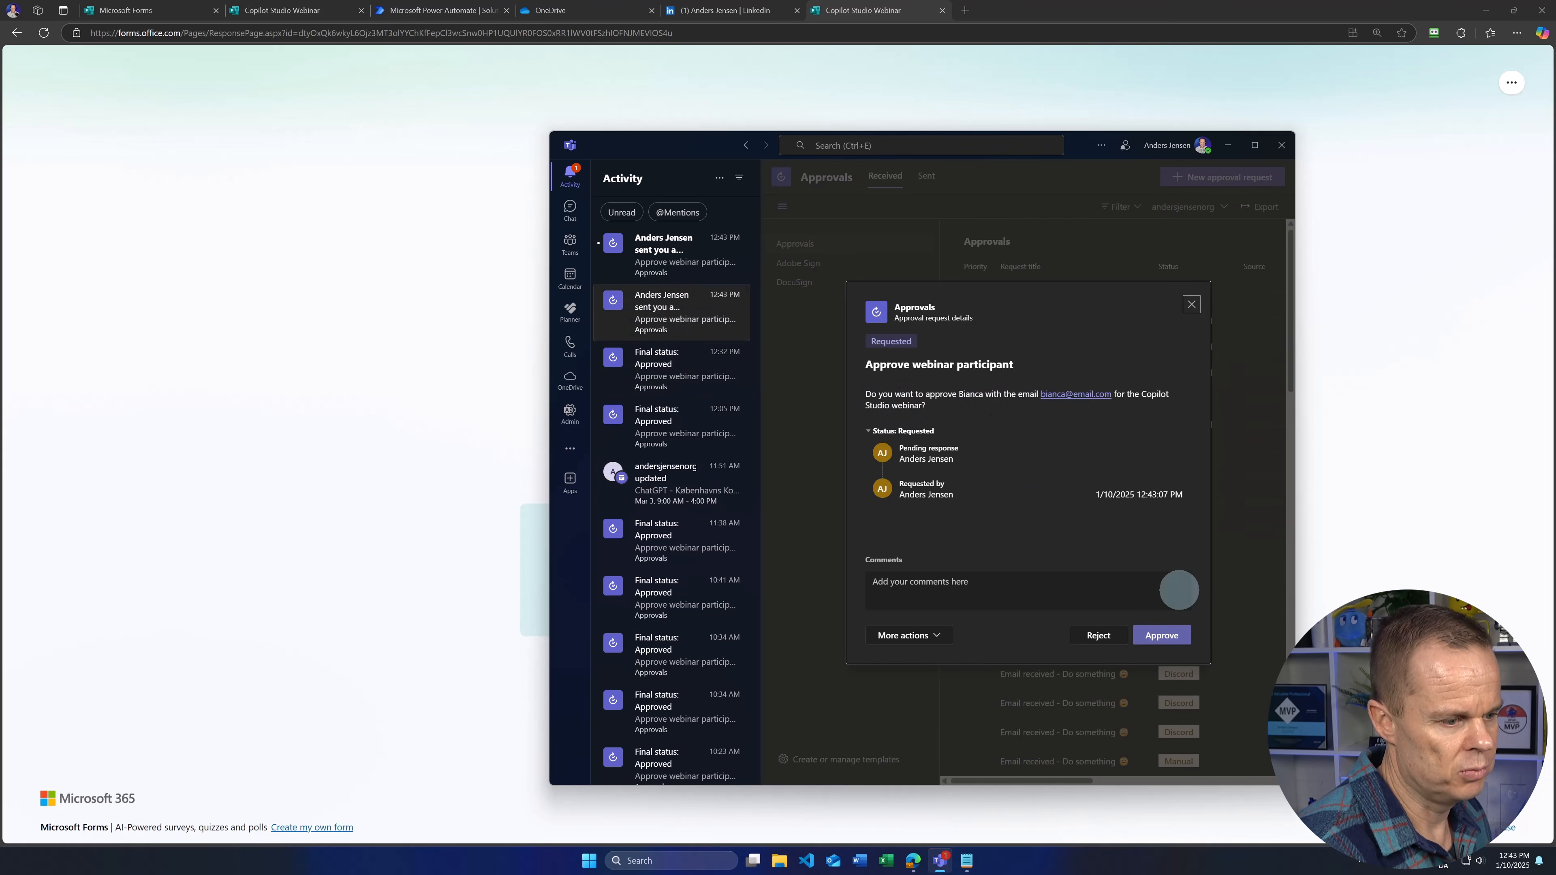
pyautogui.click(1164, 636)
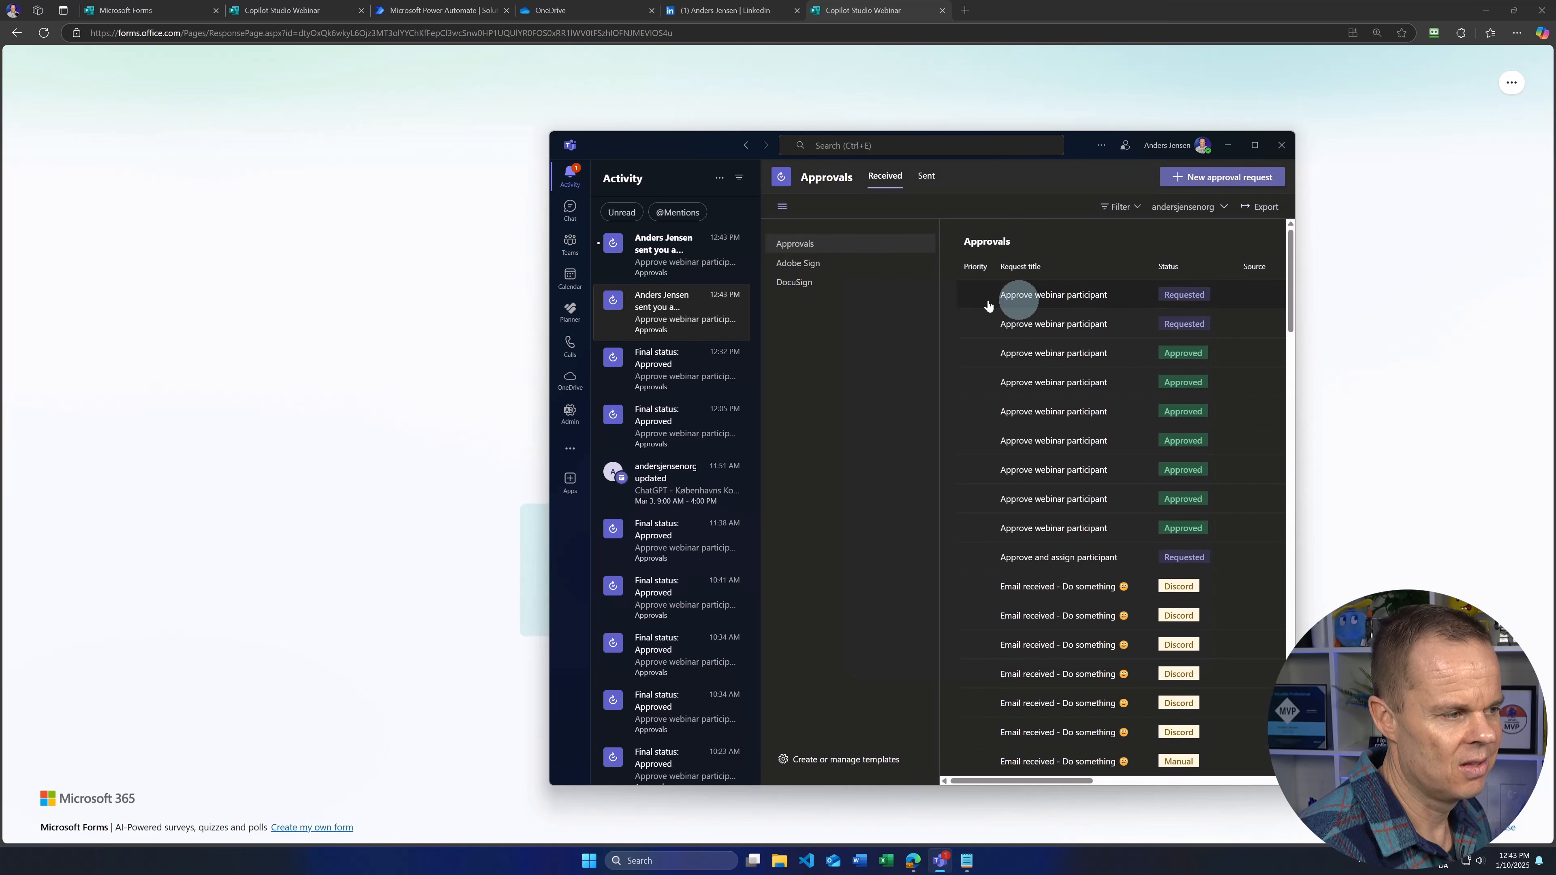
pyautogui.click(668, 300)
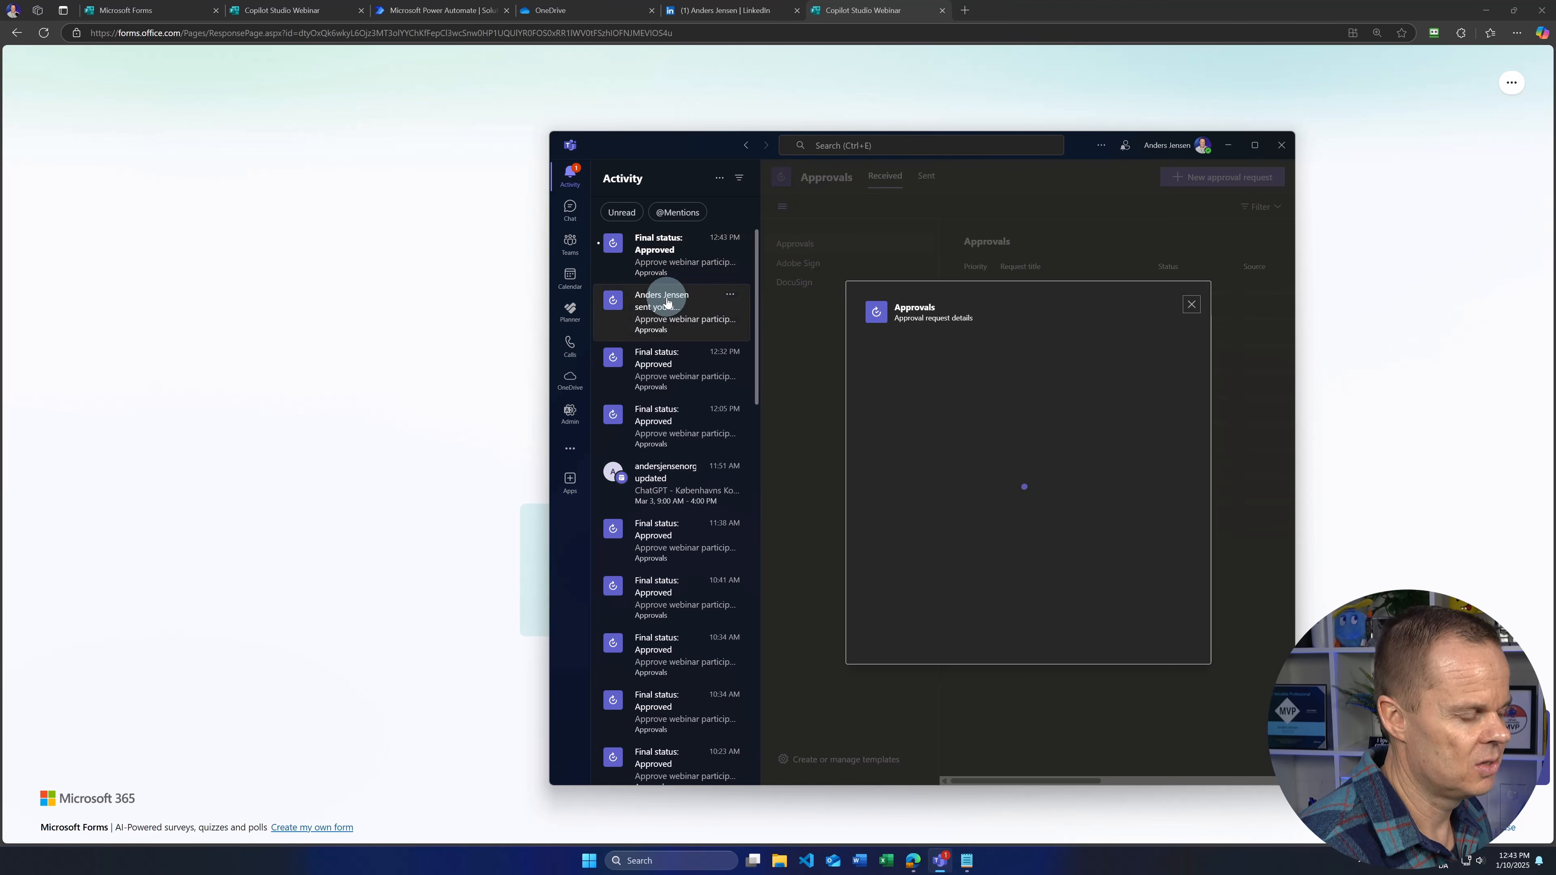
pyautogui.click(1167, 643)
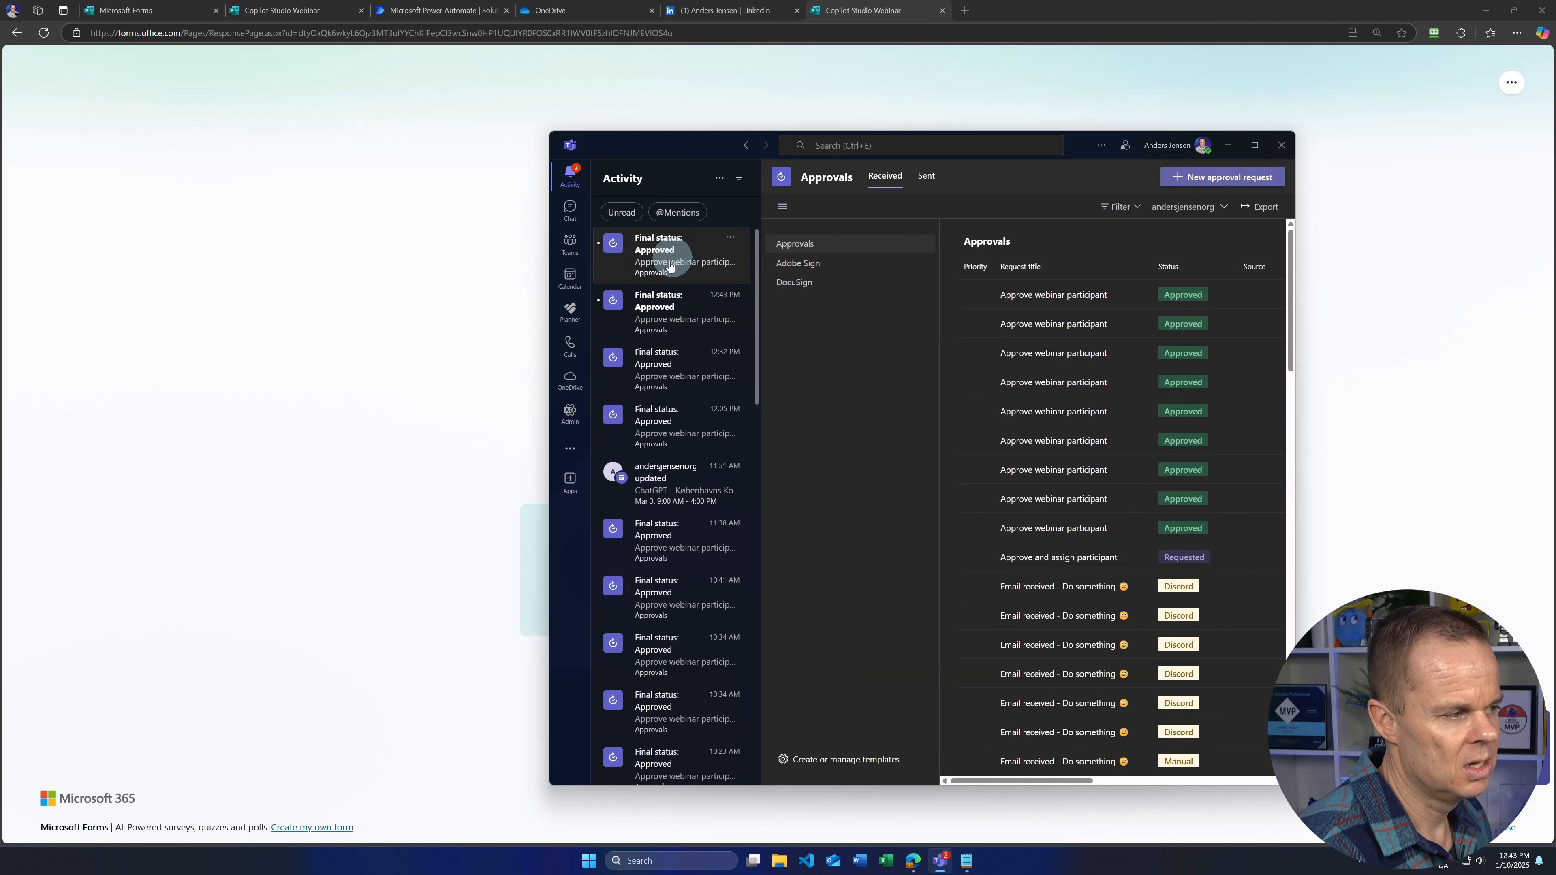
pyautogui.click(650, 307)
pyautogui.click(670, 251)
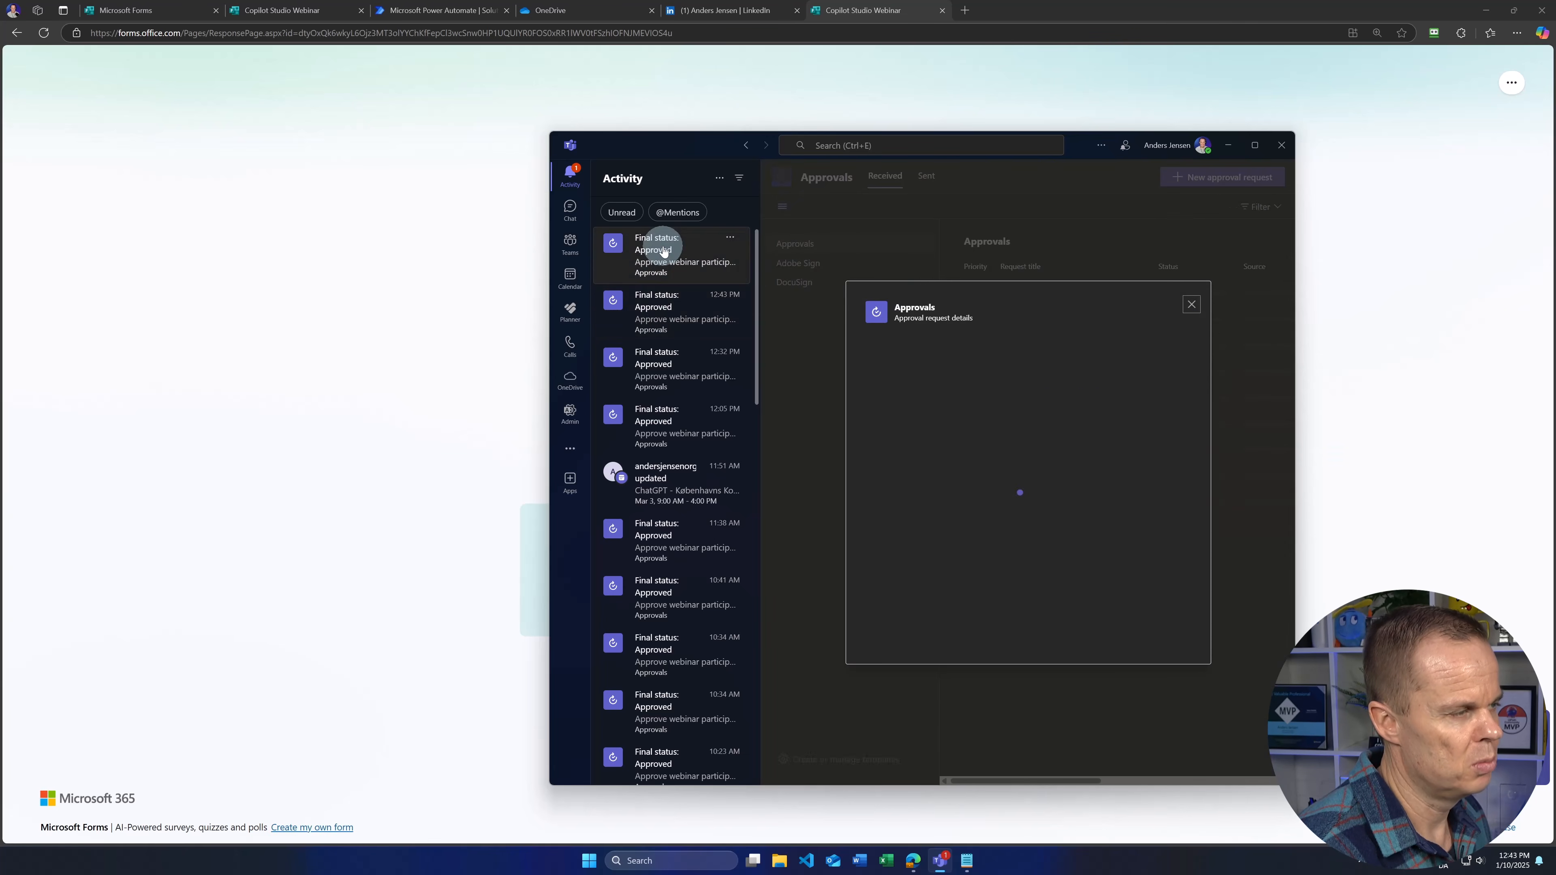
pyautogui.click(625, 82)
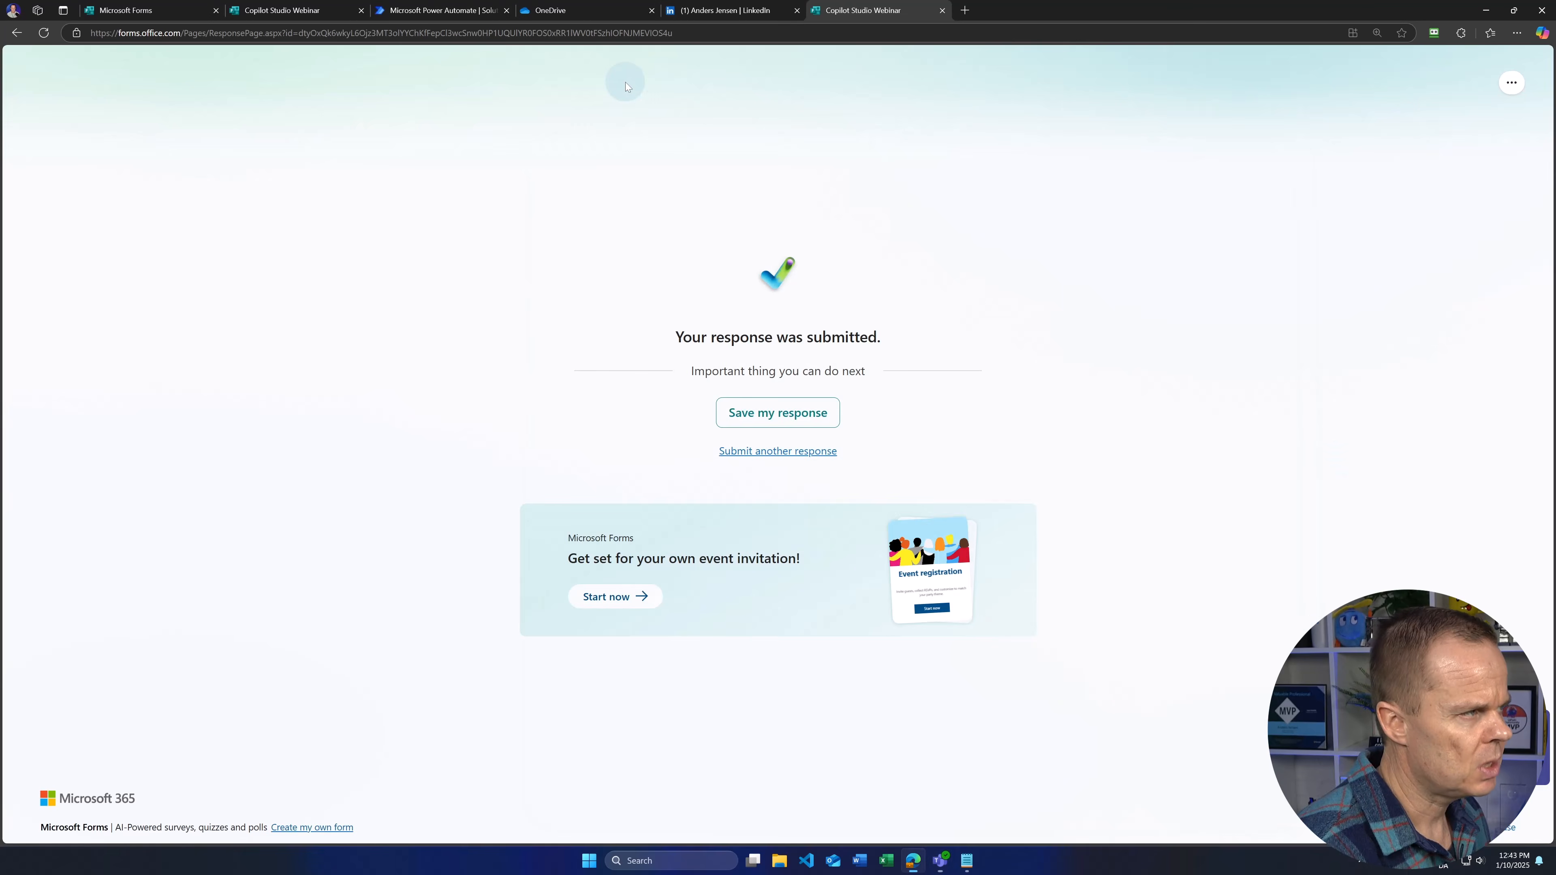
# Step: Check the Copilot Studio Webinar Dispatcher's runs, then view Webinar Performer's two succeeded 12:43 PM runs
pyautogui.click(404, 11)
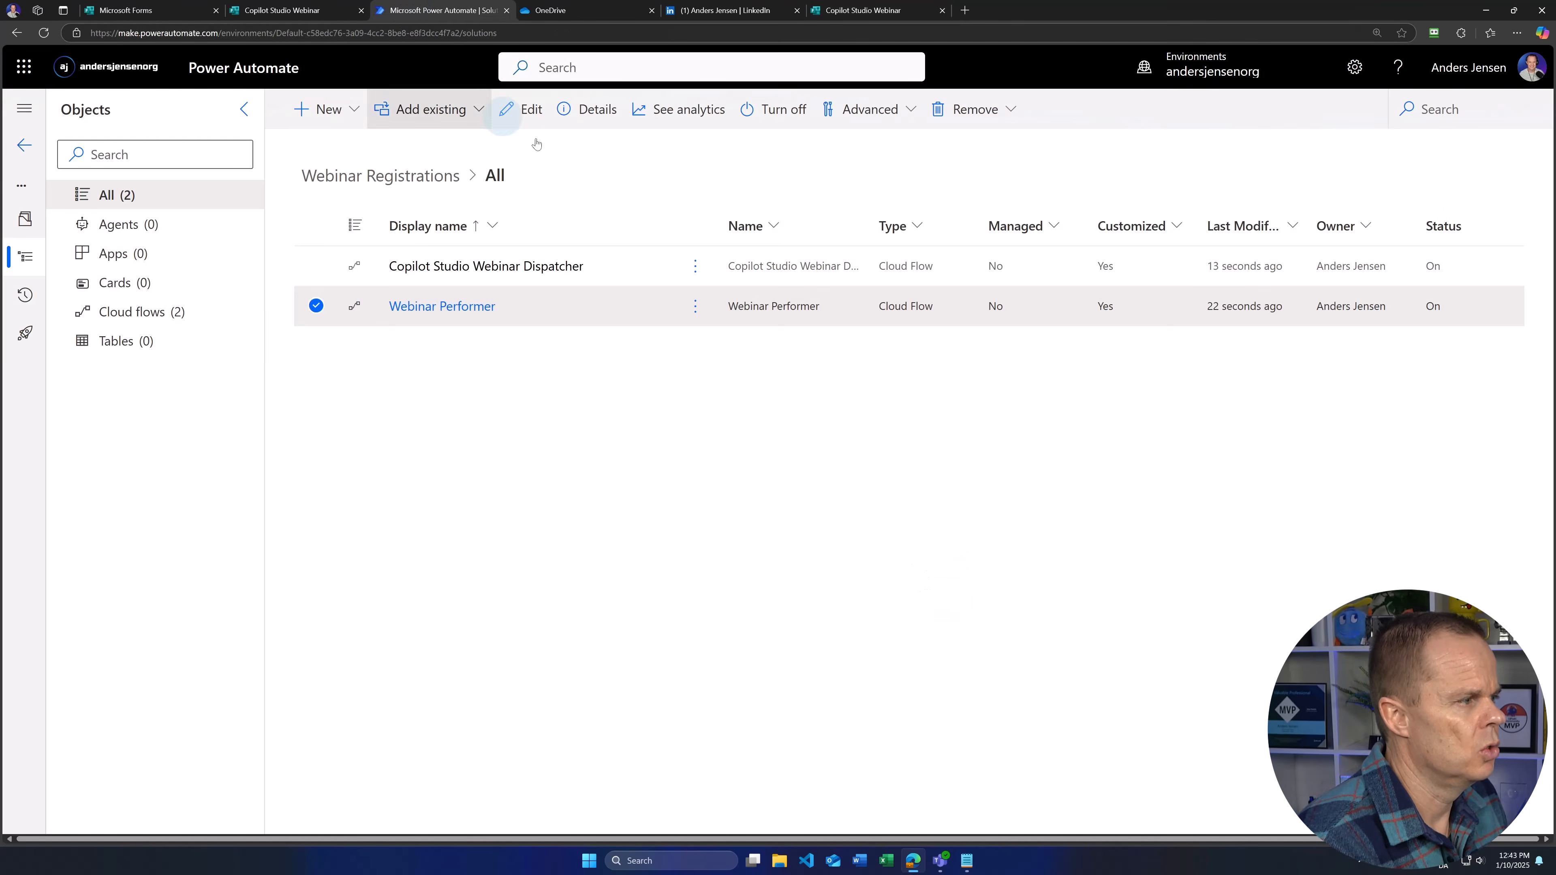
pyautogui.click(314, 306)
pyautogui.click(424, 267)
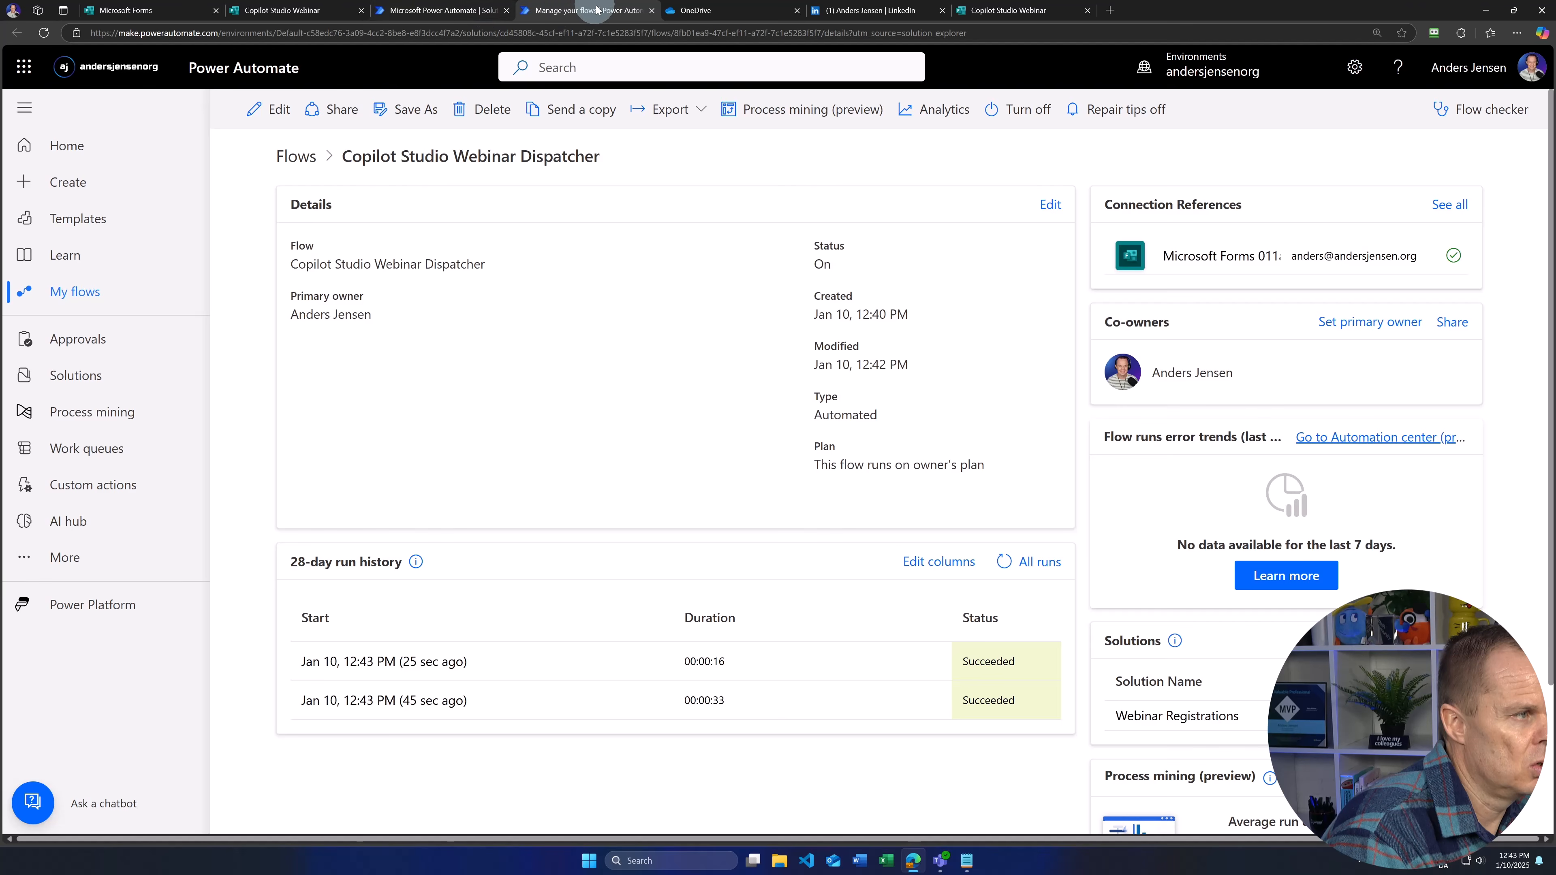
pyautogui.click(651, 10)
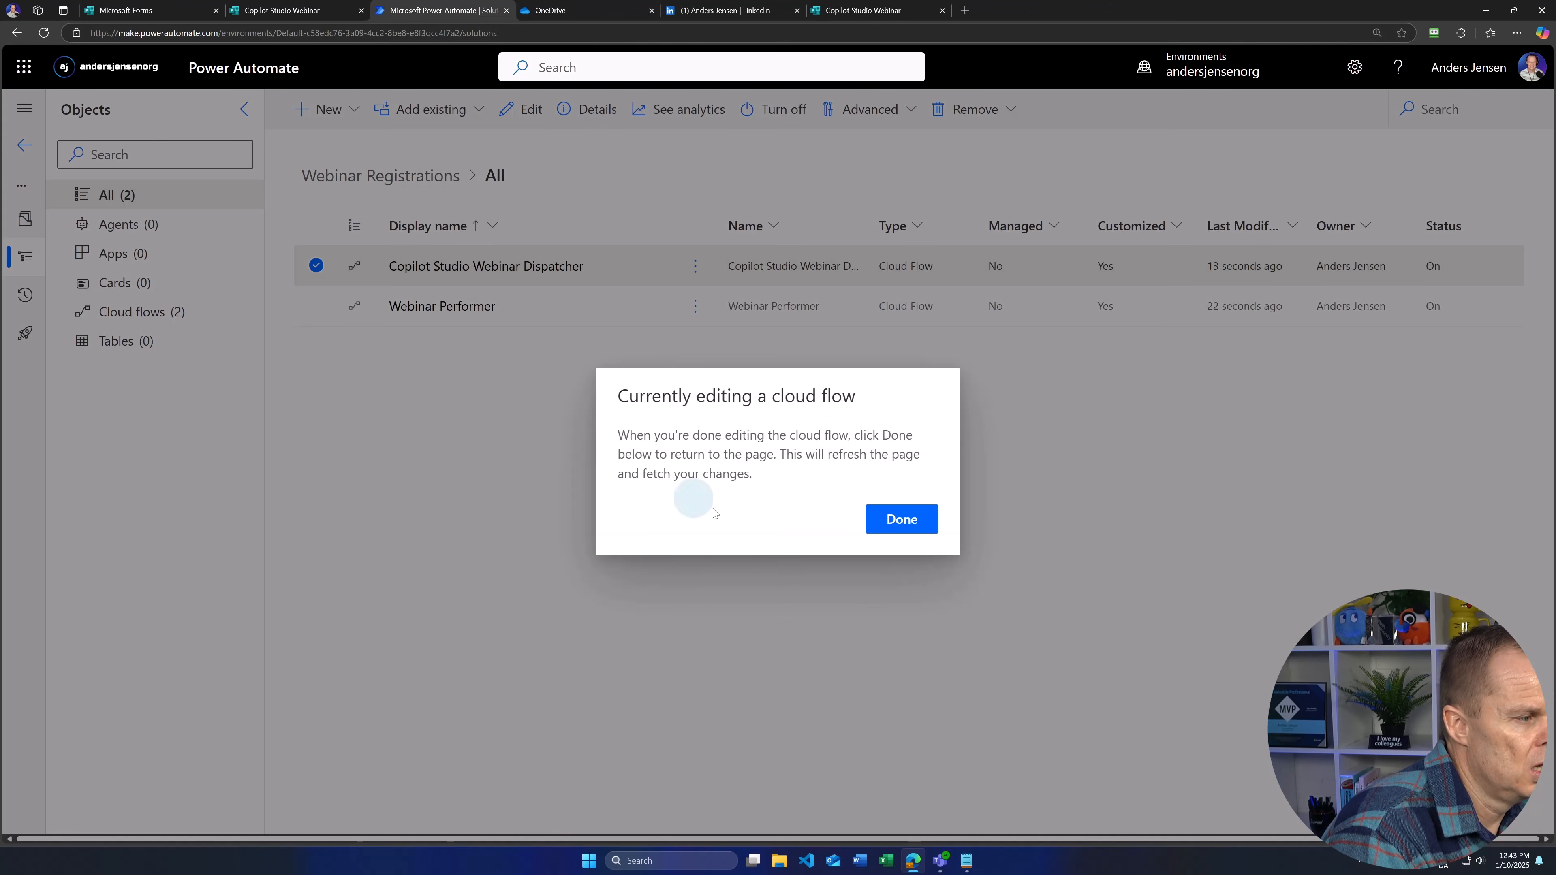
pyautogui.click(917, 536)
pyautogui.click(436, 306)
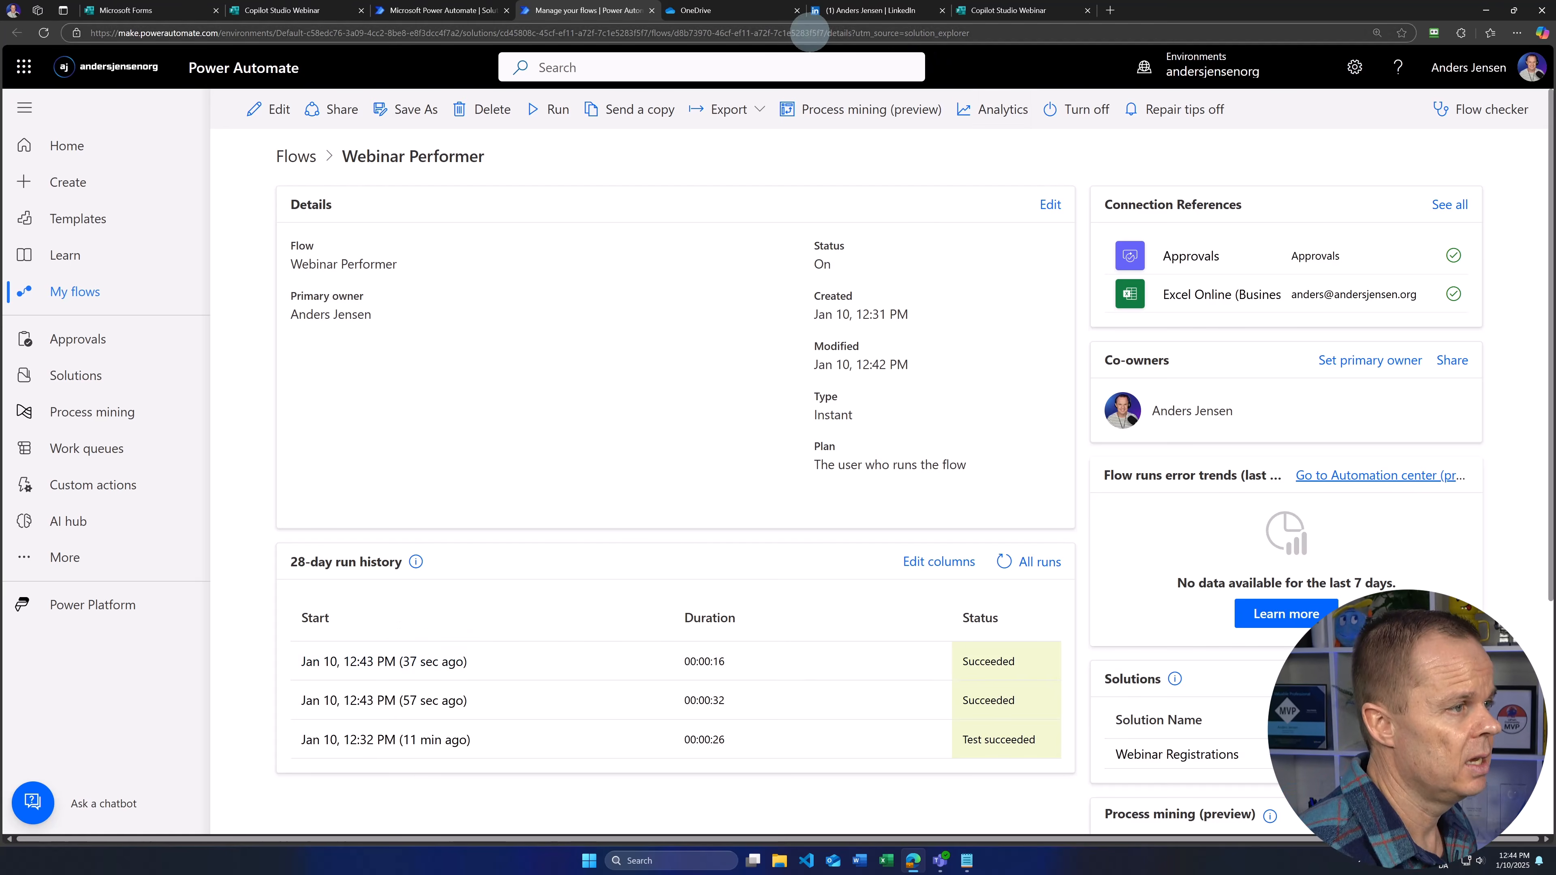
# Step: Open WebinarRegistrations.xlsx from OneDrive and AutoFit columns A–D to the two logged registrations
pyautogui.click(723, 12)
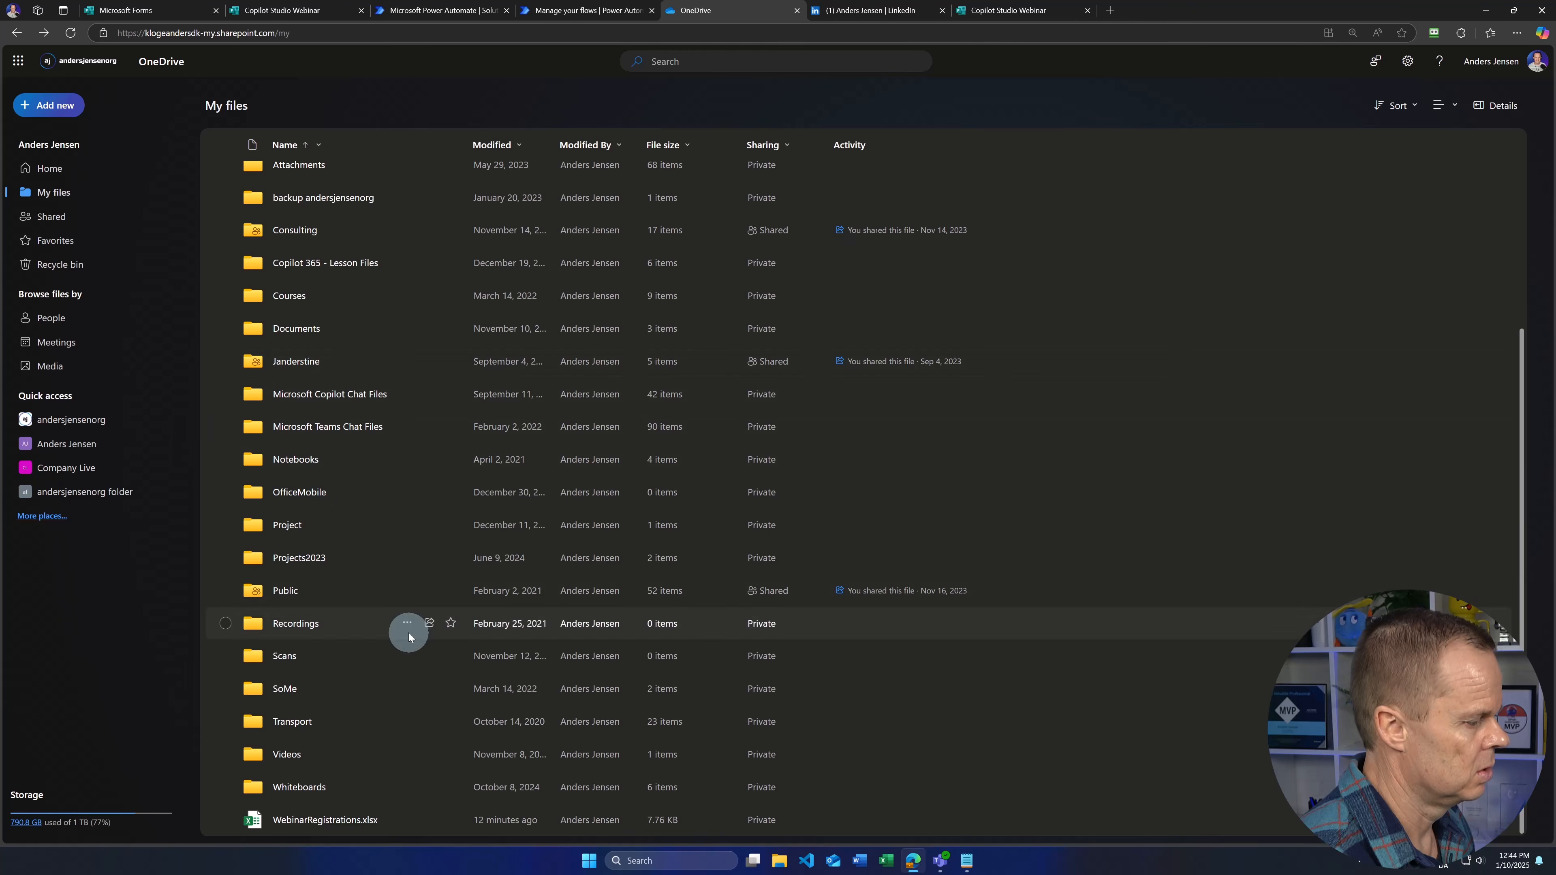
pyautogui.click(303, 821)
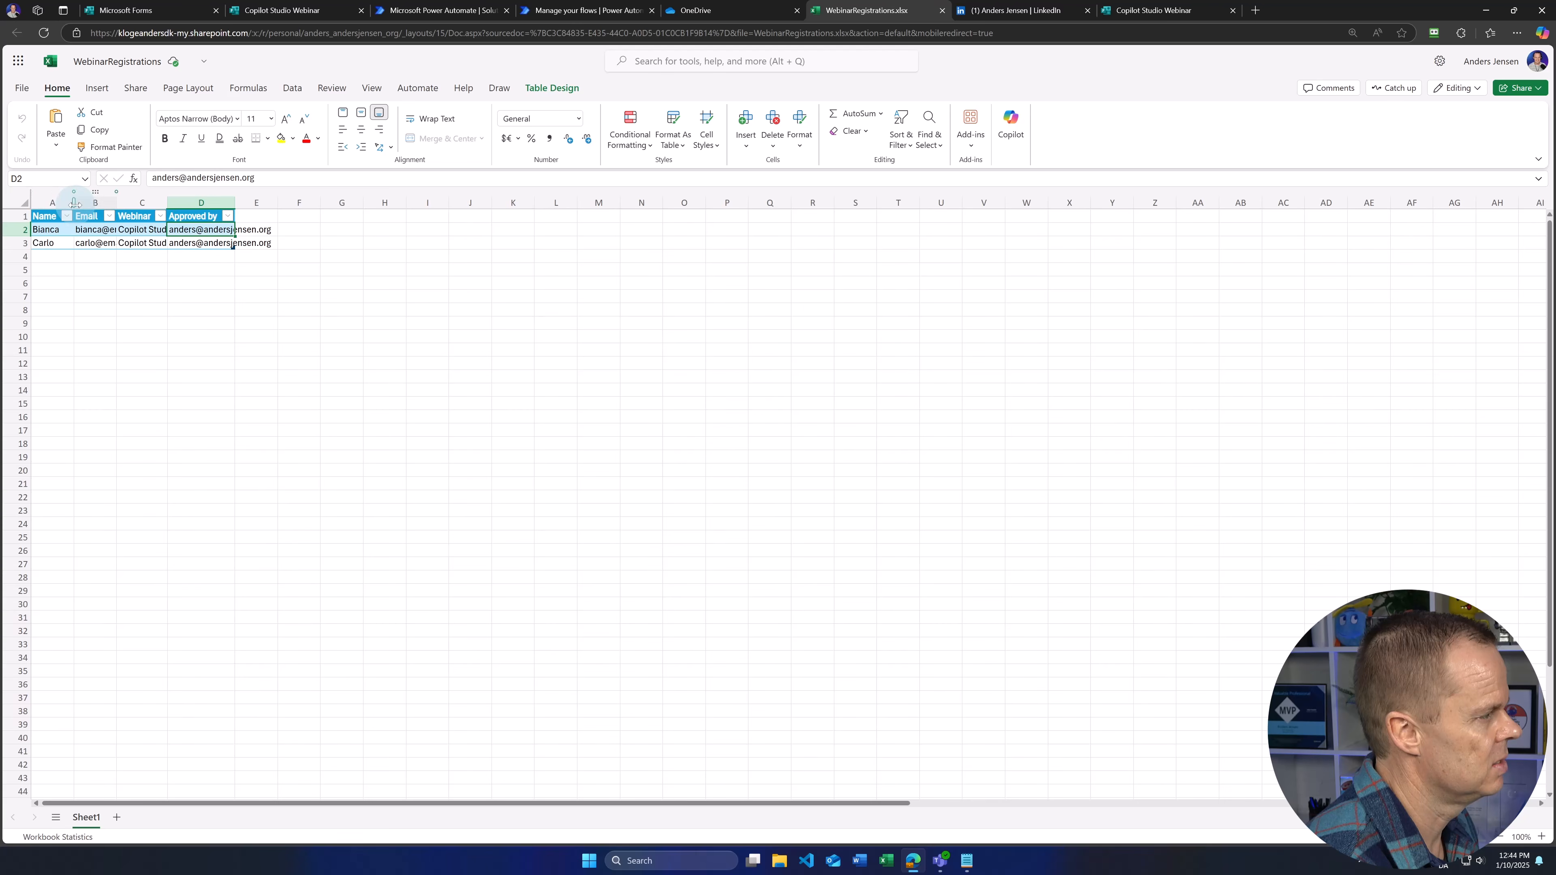
pyautogui.moveTo(74, 207); pyautogui.dragTo(72, 207)
pyautogui.doubleClick(115, 209)
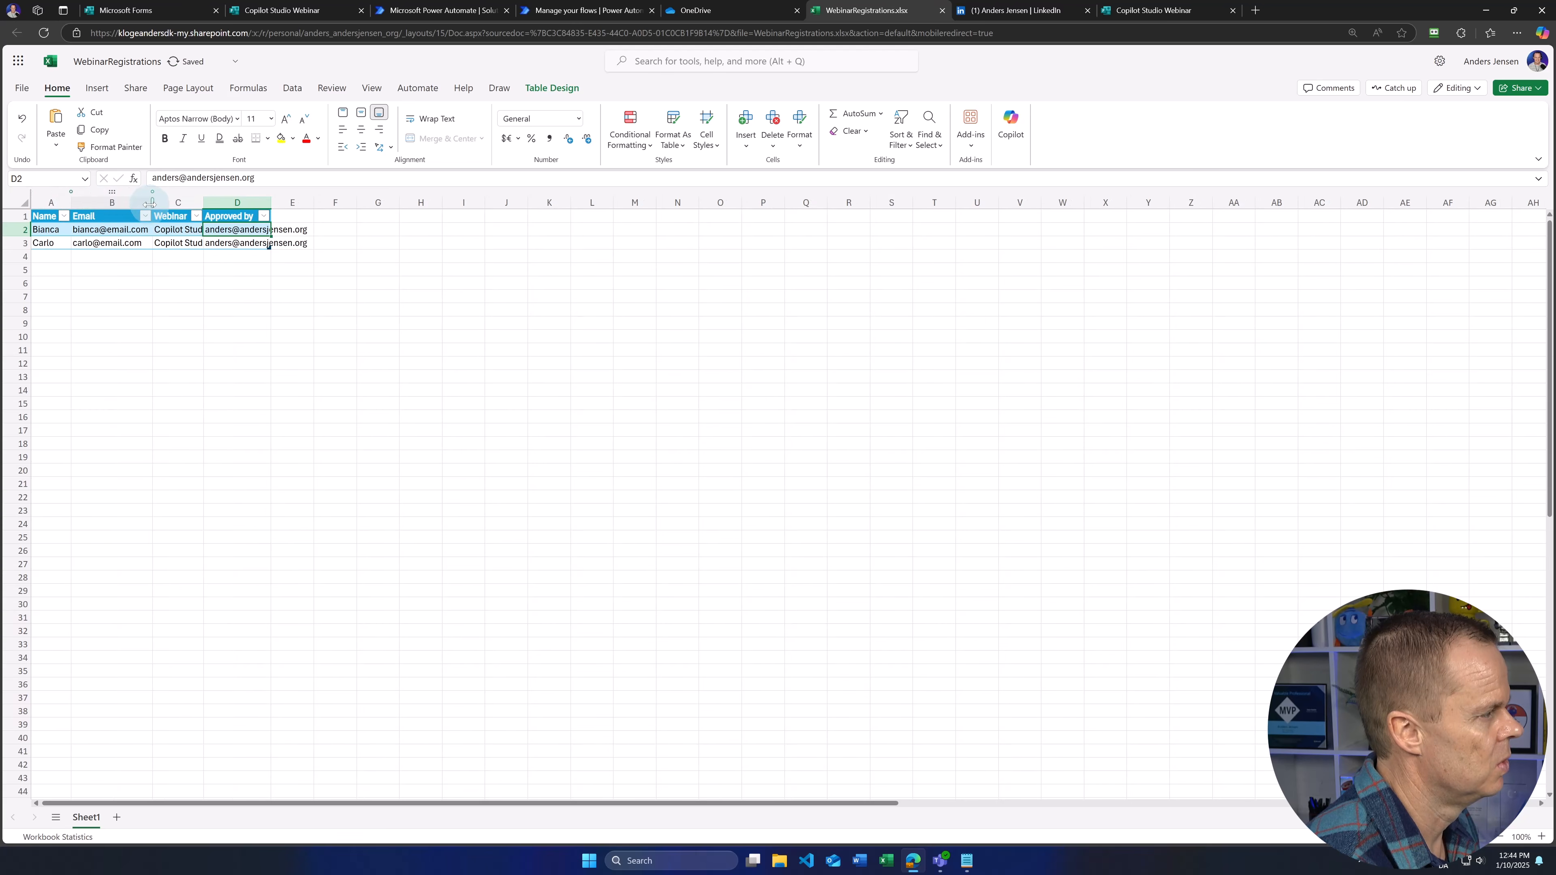
pyautogui.doubleClick(205, 208)
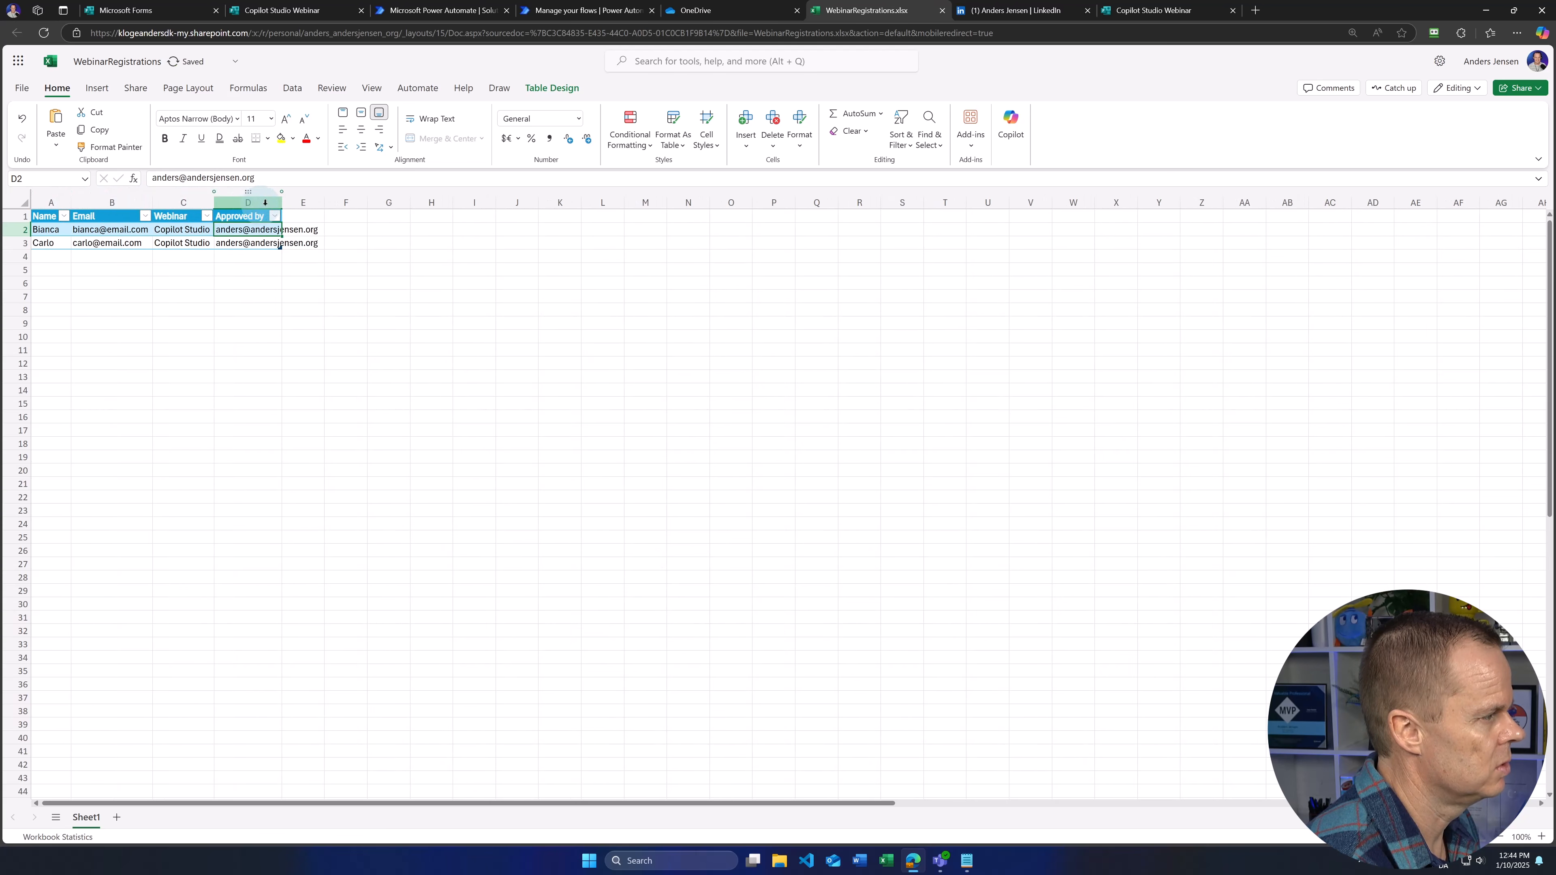
pyautogui.doubleClick(282, 204)
pyautogui.click(284, 293)
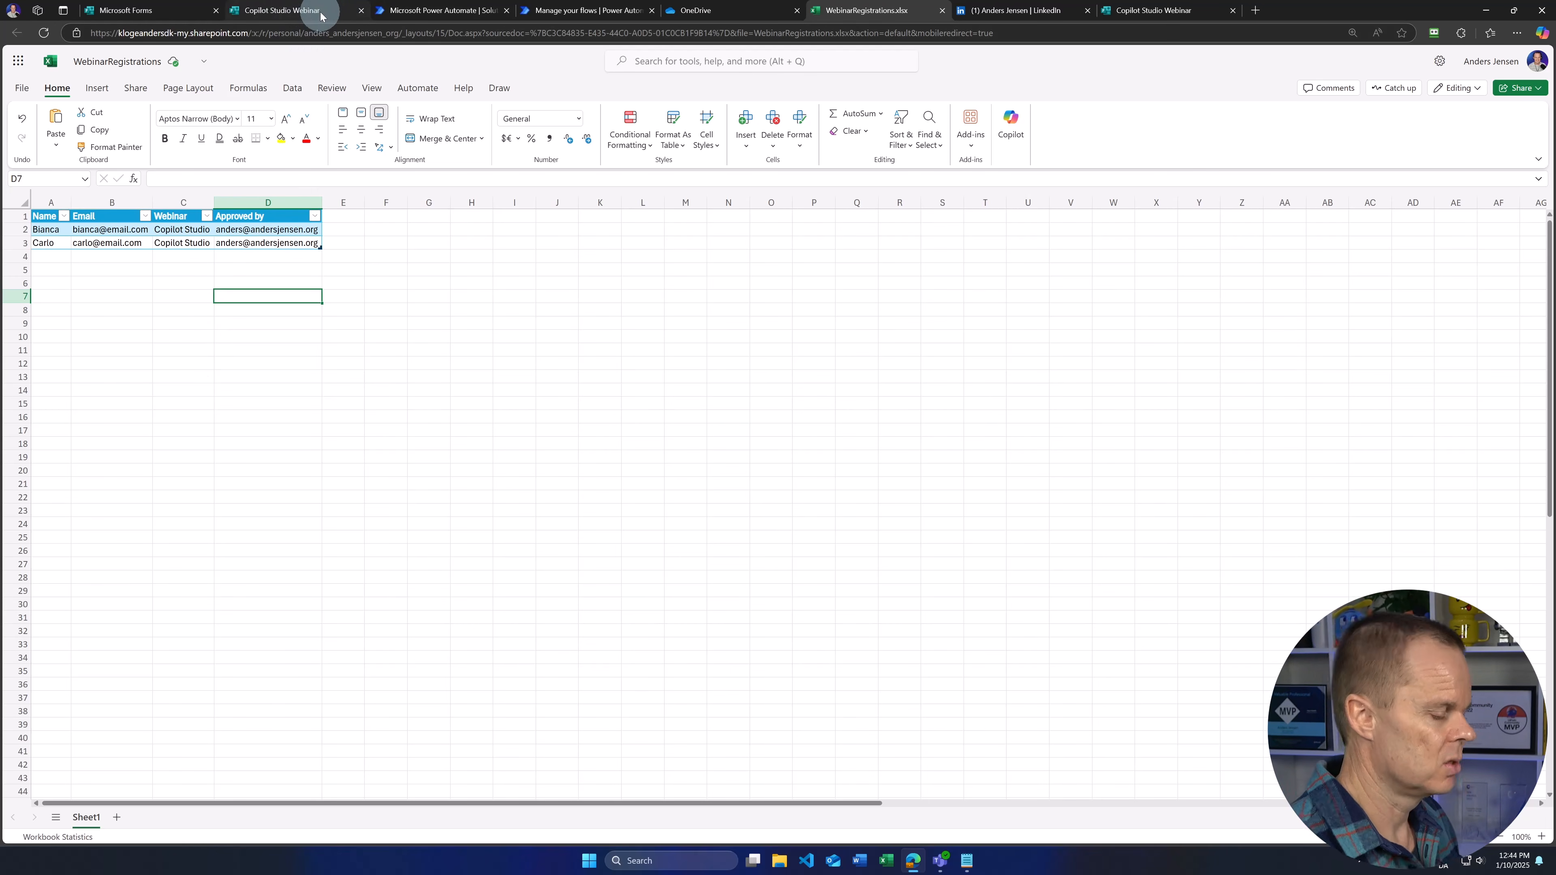
pyautogui.moveTo(321, 15)
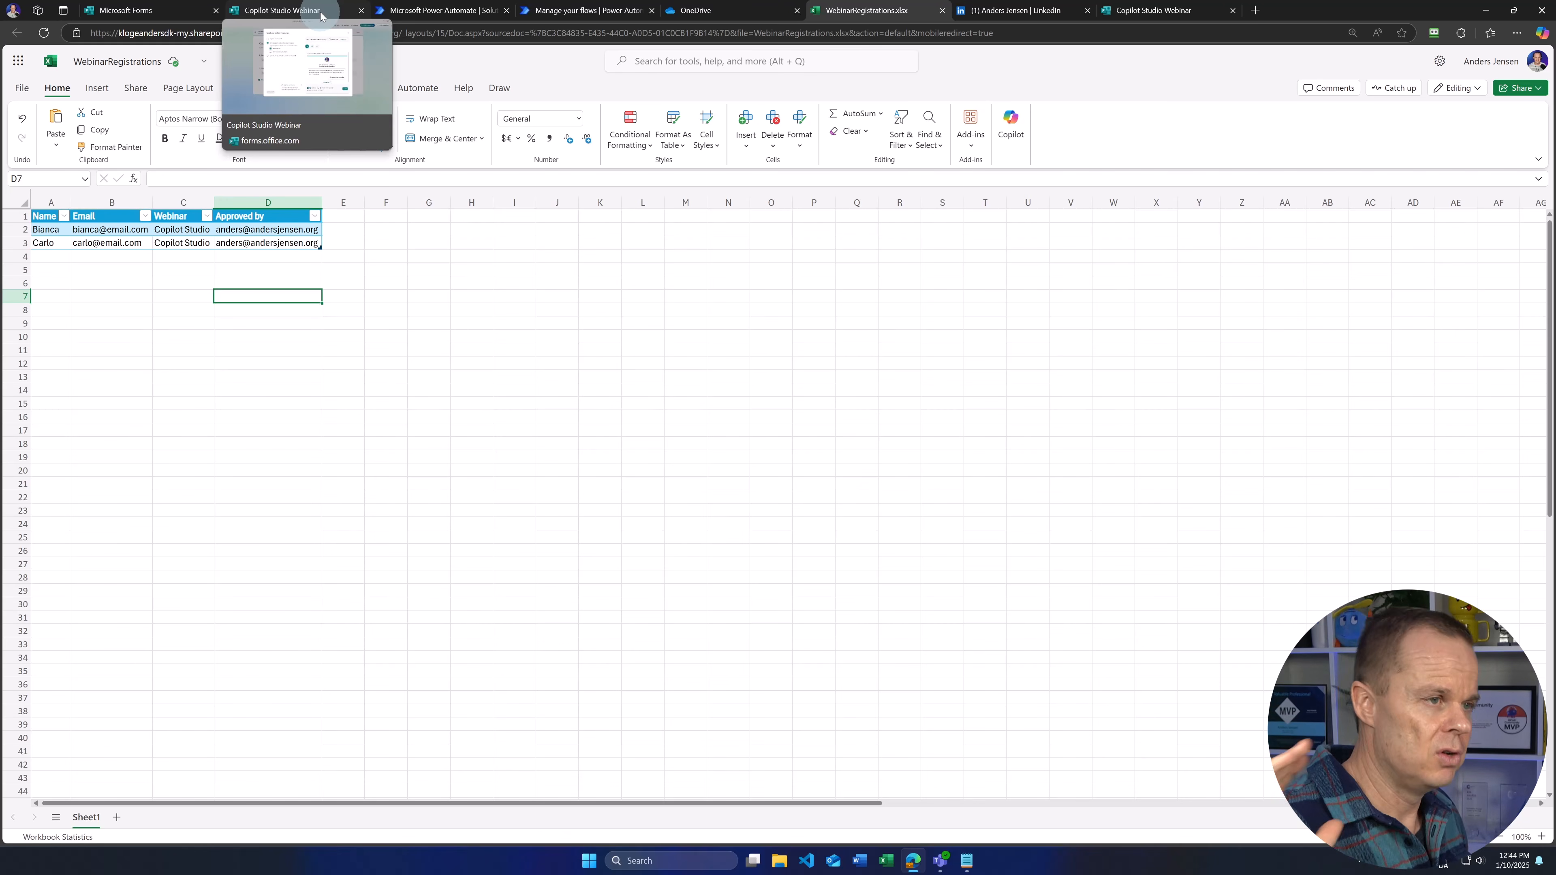
# Step: Close the submitted and Copilot Studio Webinar form tabs and go to the Forms home page
pyautogui.click(1167, 11)
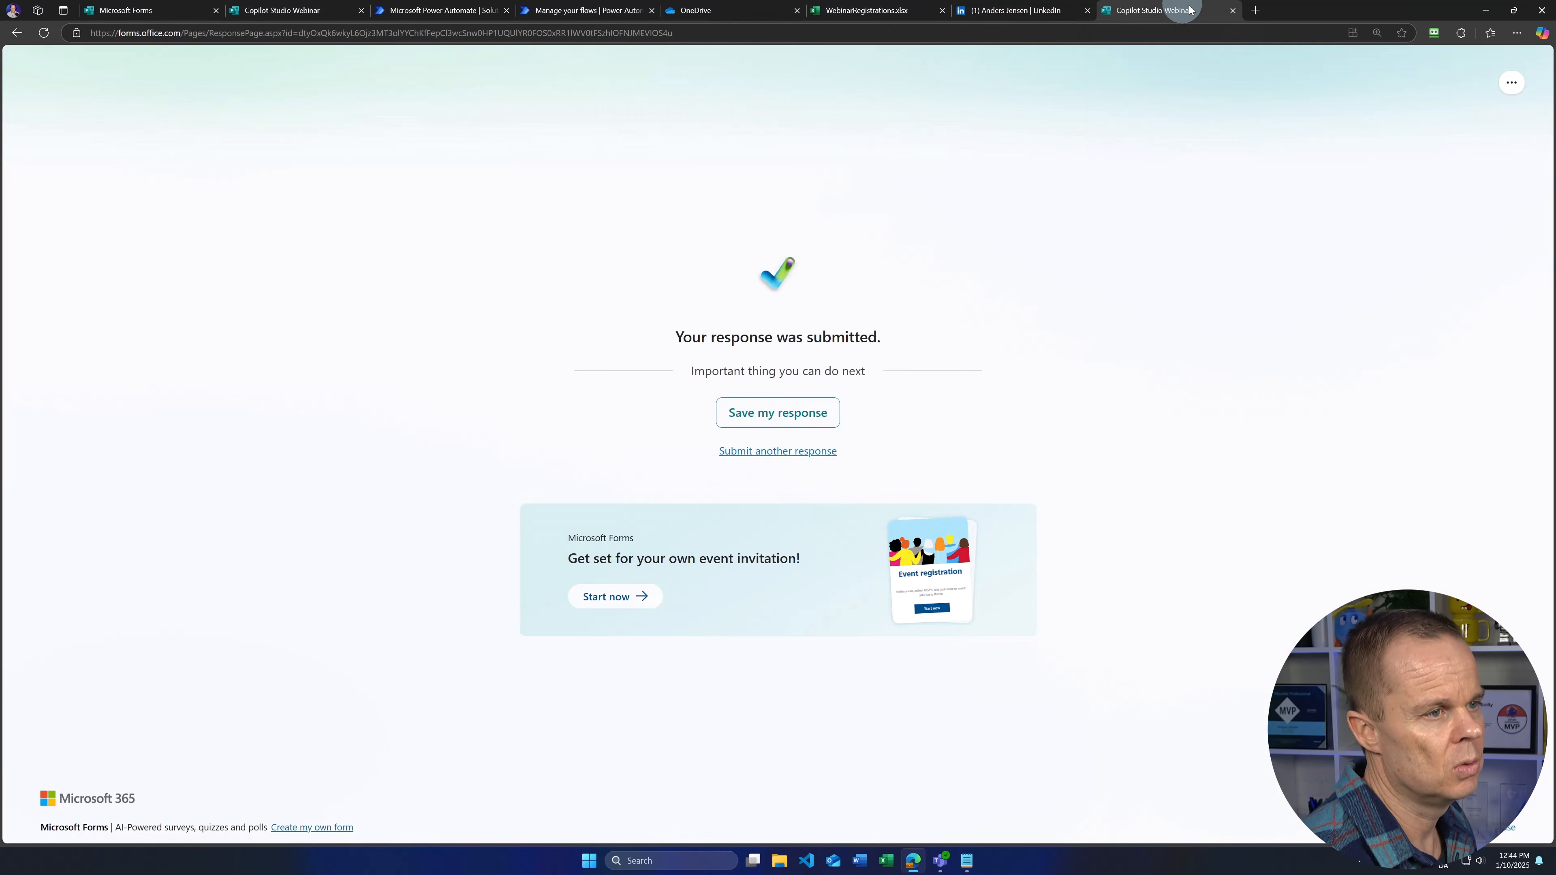
pyautogui.click(1232, 11)
pyautogui.click(278, 12)
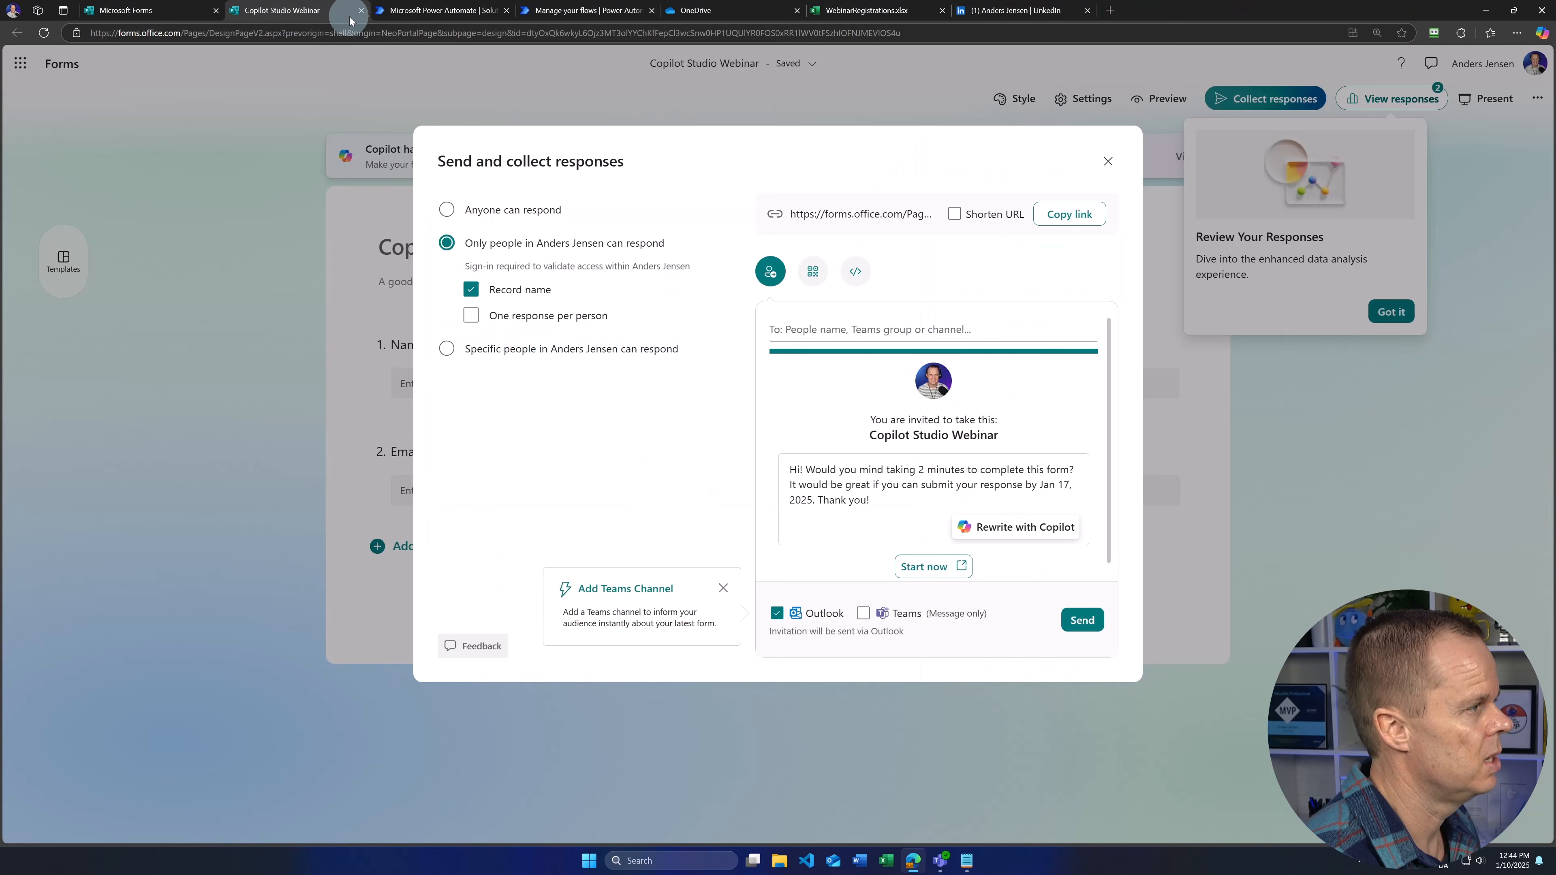
pyautogui.click(360, 11)
pyautogui.click(141, 10)
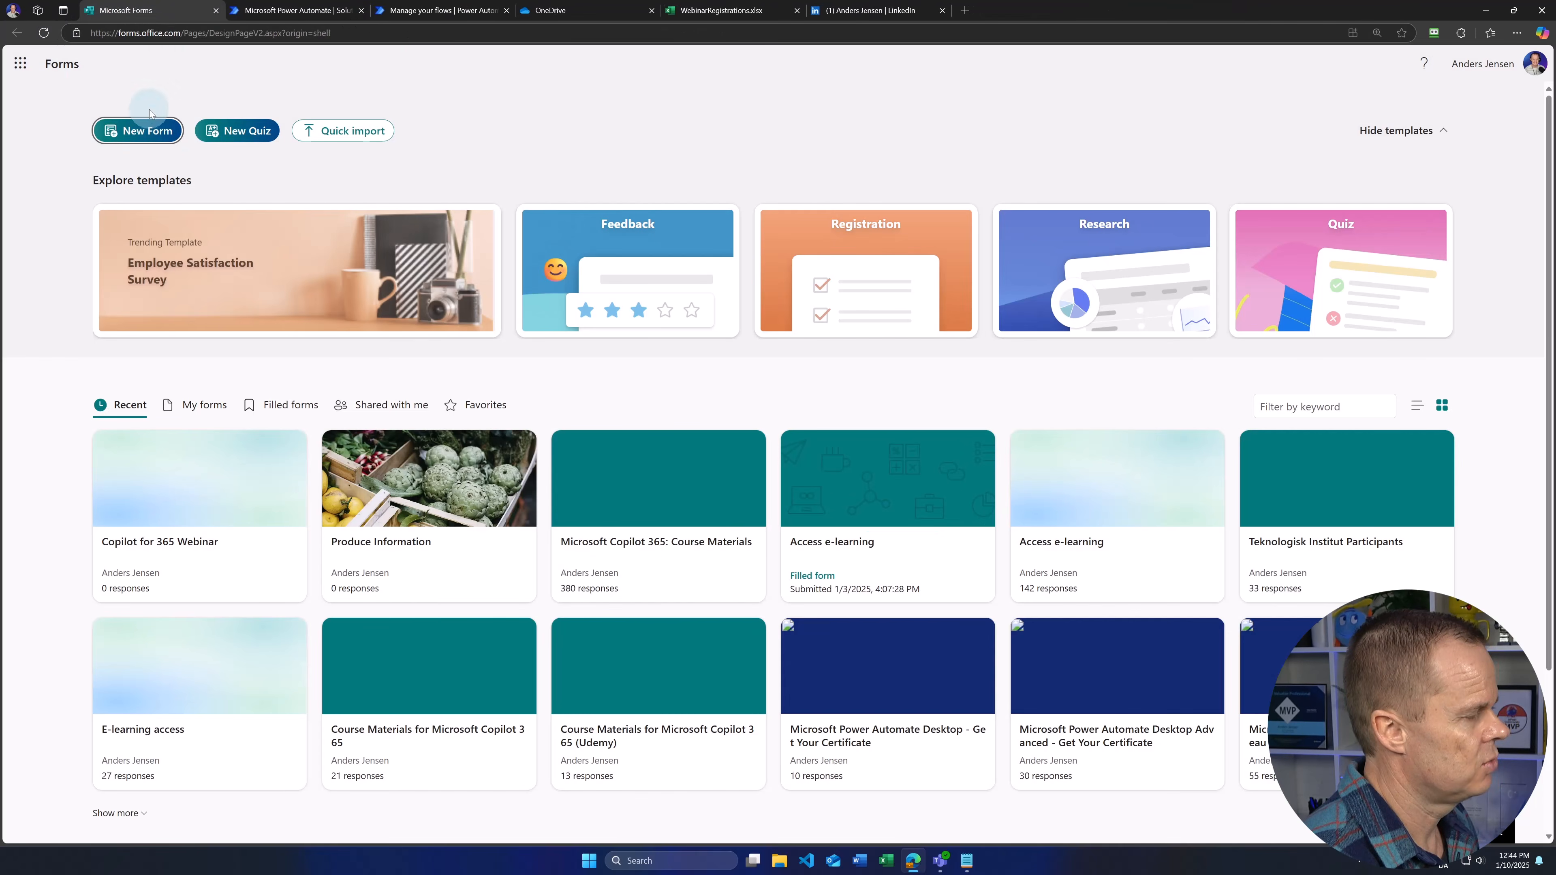
# Step: Create a new blank form titled OpenAI Advanced Webinar with a Name text question
pyautogui.click(148, 131)
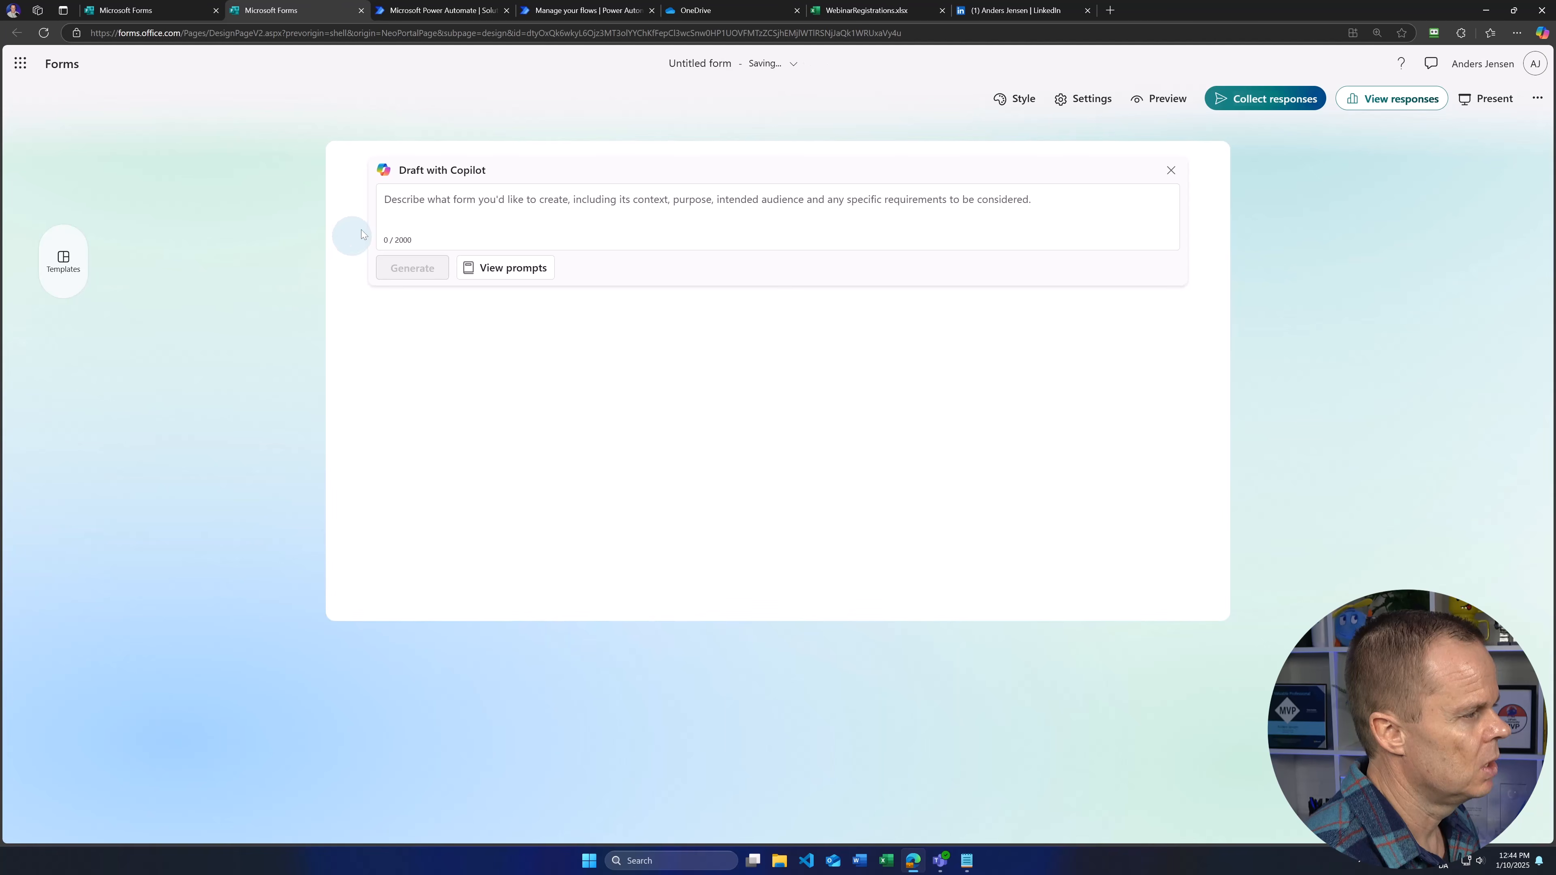
pyautogui.click(1170, 169)
pyautogui.click(539, 201)
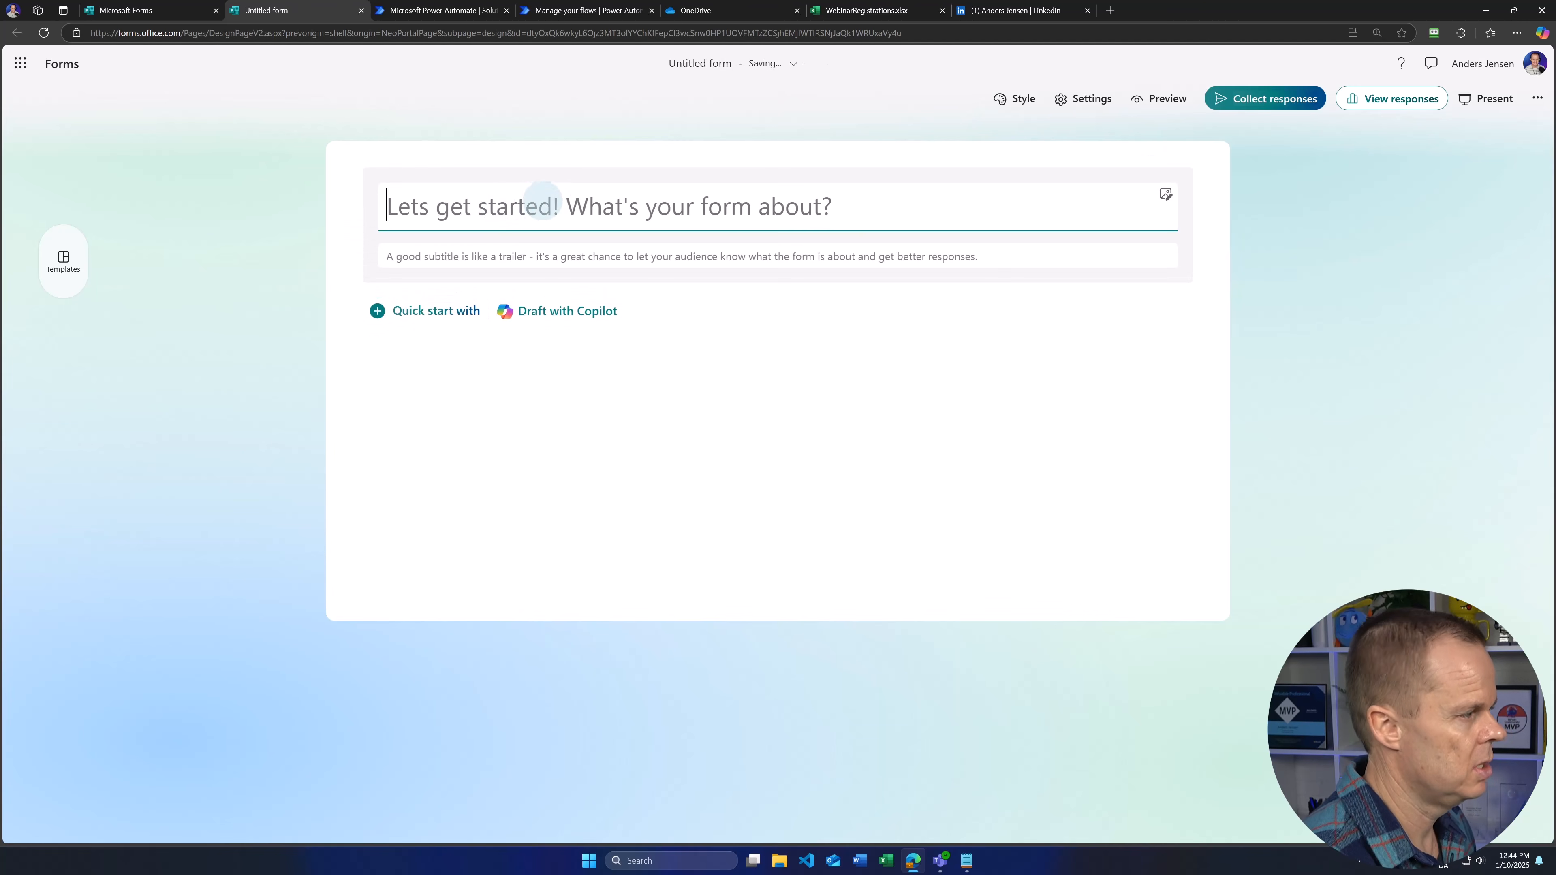
pyautogui.write('OpenAI Advanced Webinar')
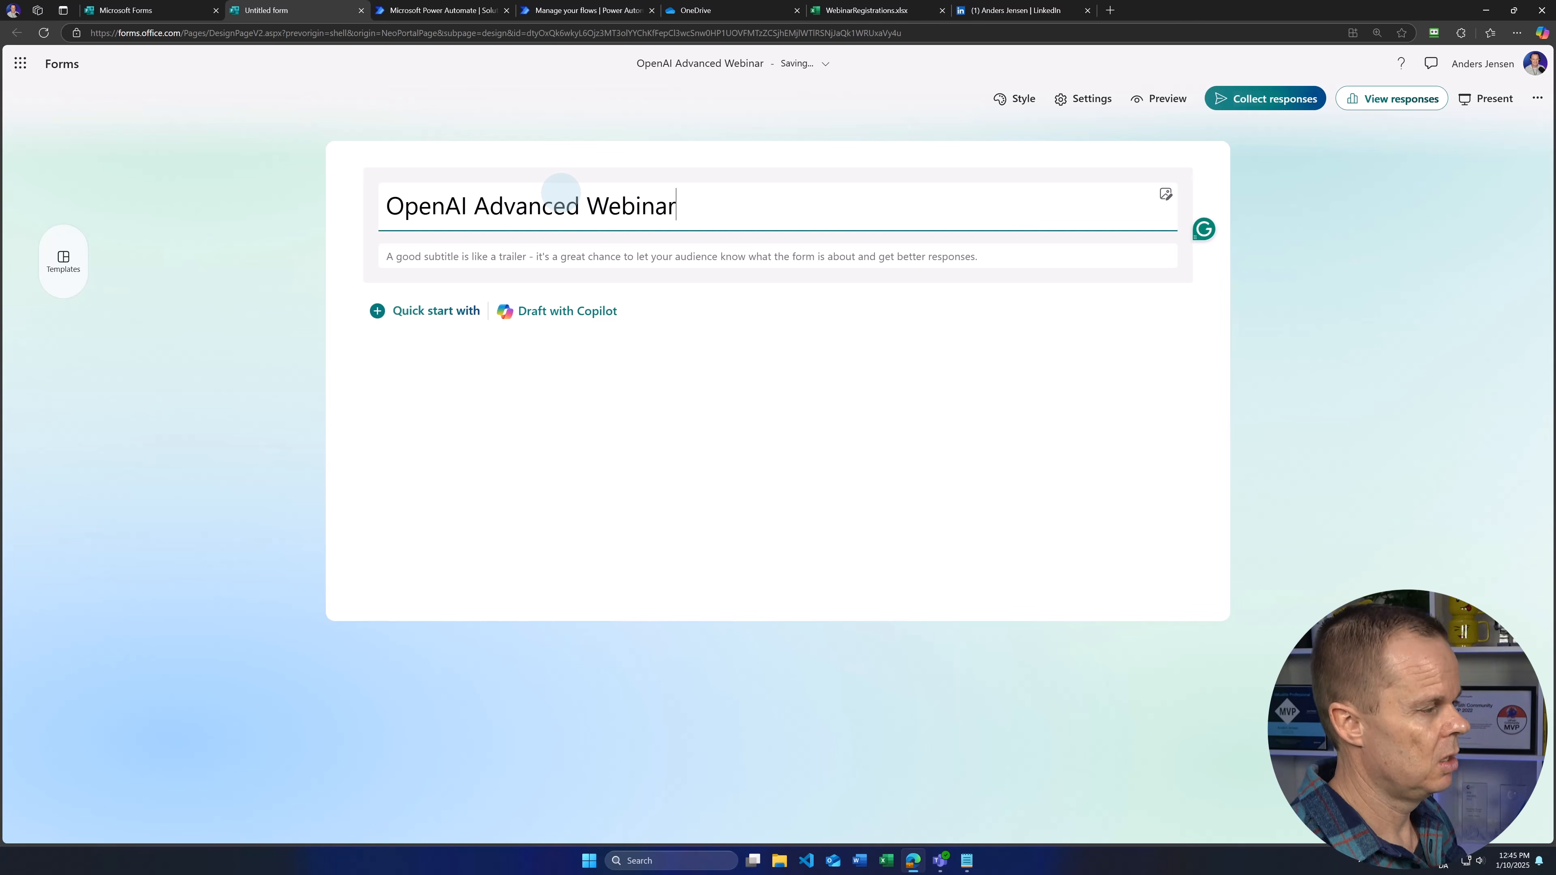
pyautogui.click(435, 311)
pyautogui.click(719, 361)
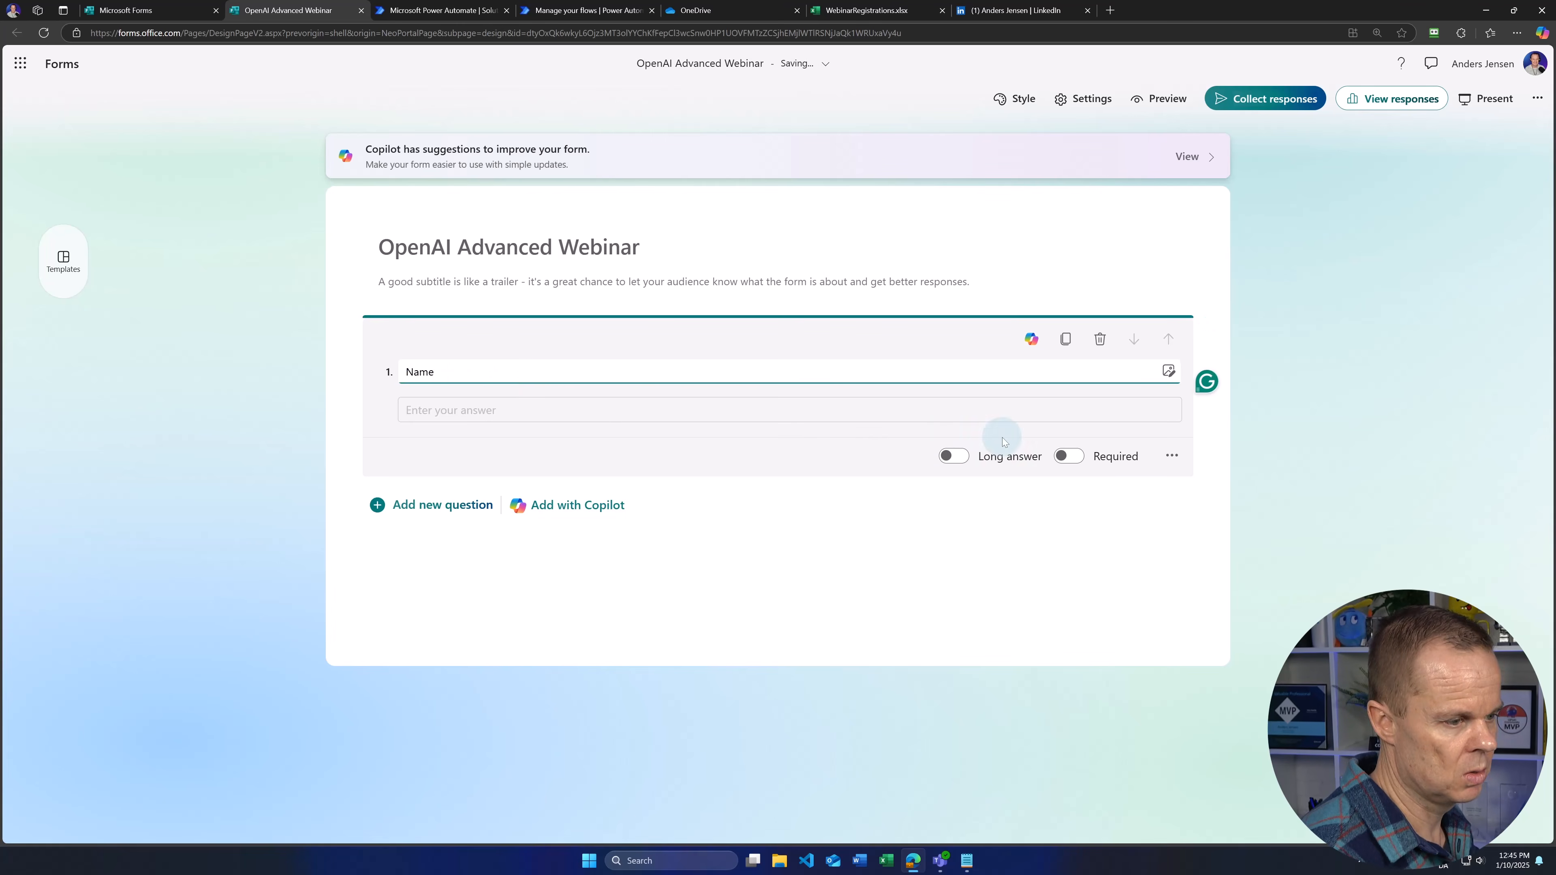
# Step: Make Name required and add a required Email text question
pyautogui.click(1069, 456)
pyautogui.click(425, 506)
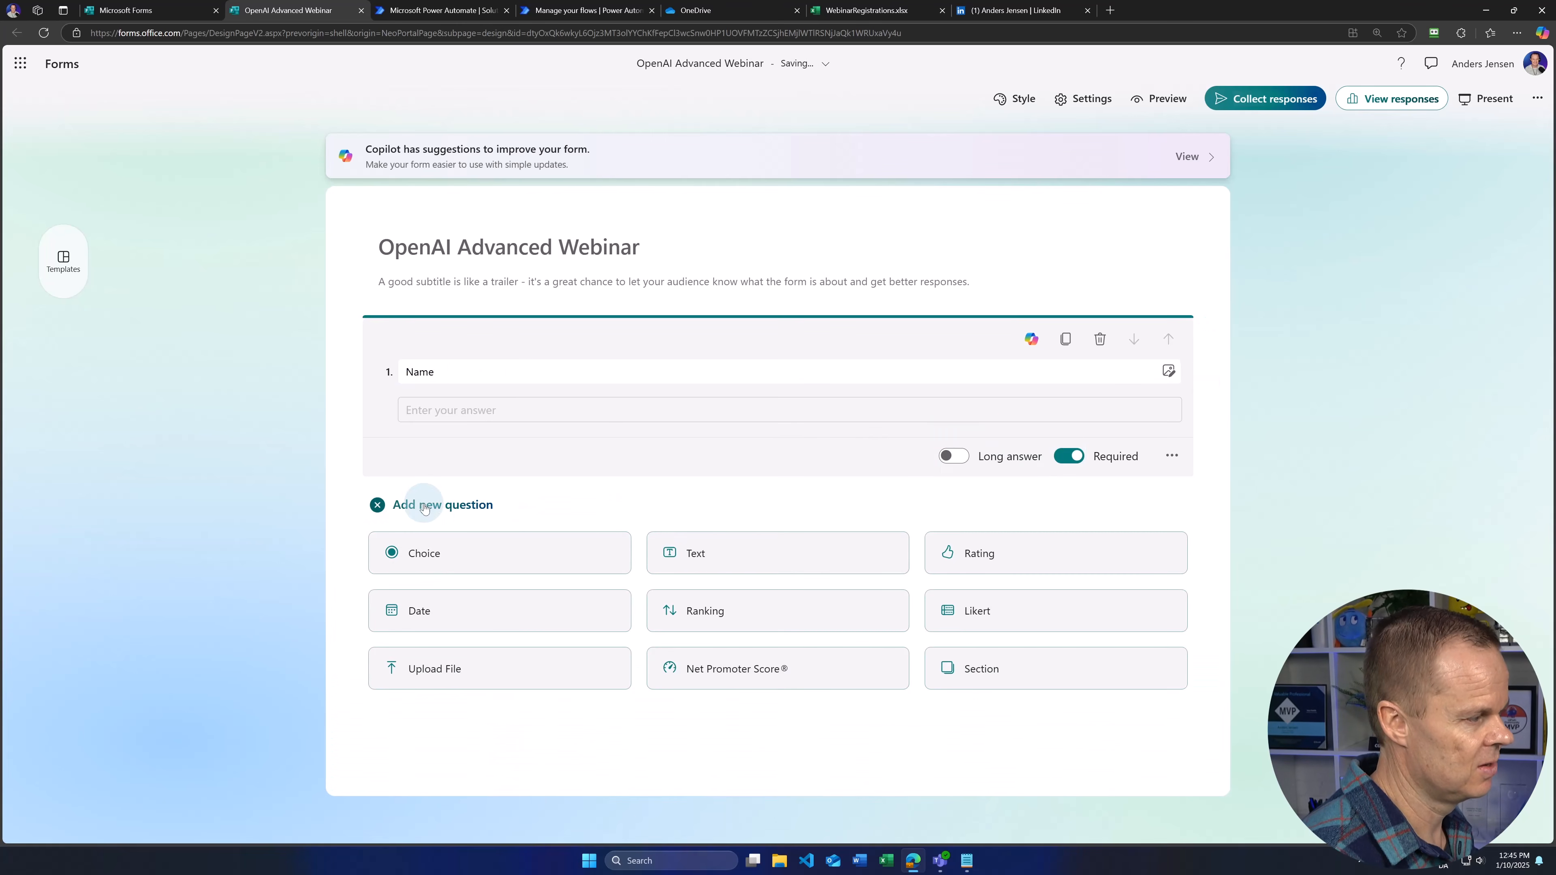
pyautogui.click(657, 548)
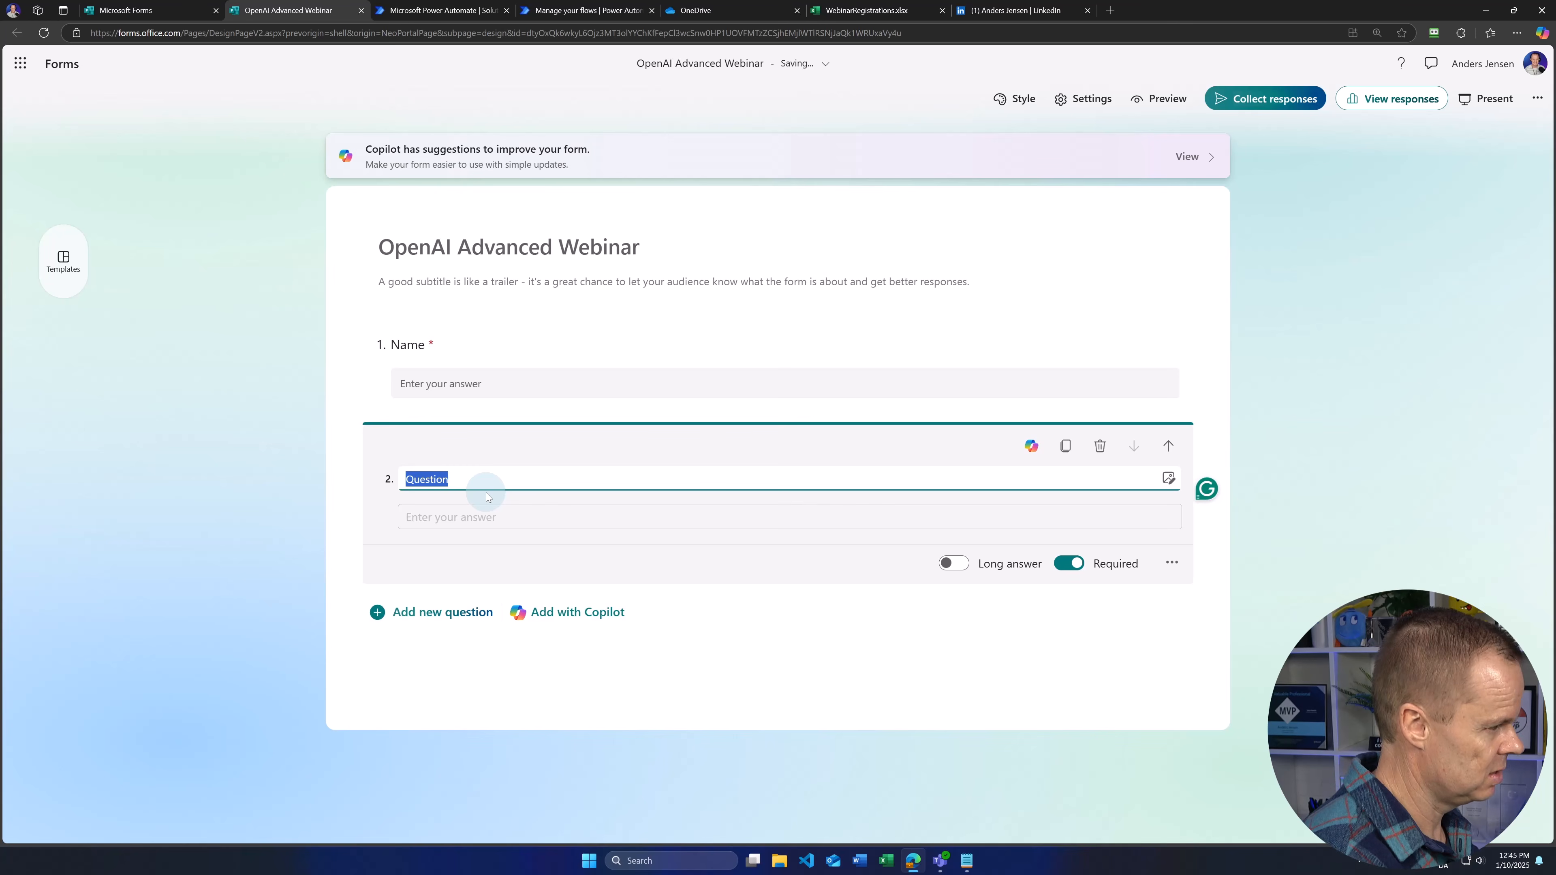
pyautogui.write('Email')
pyautogui.click(670, 707)
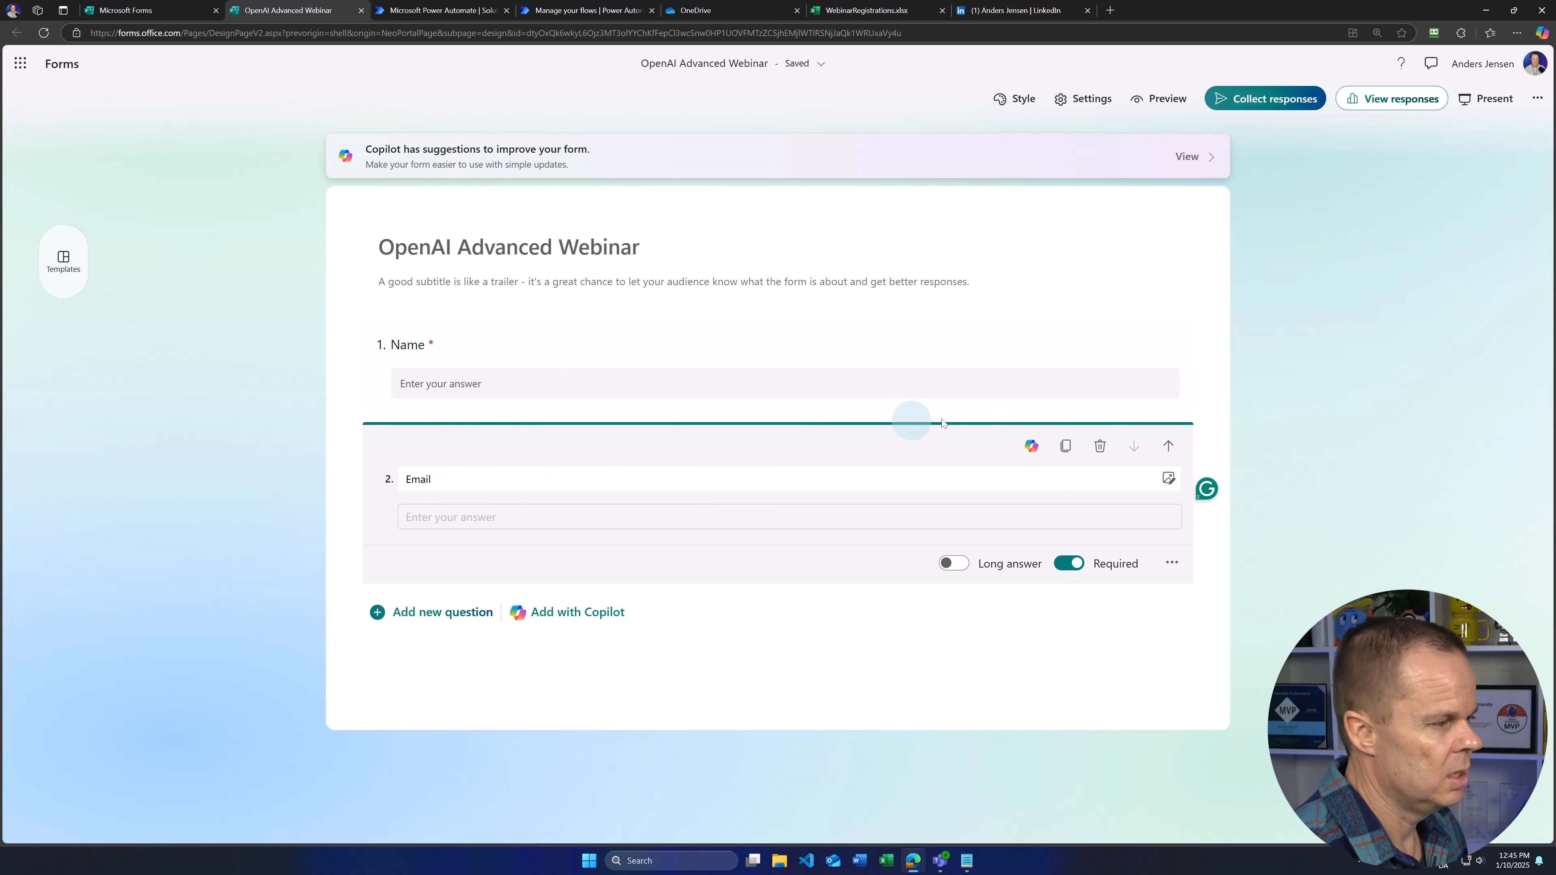
# Step: Copy the form's Collect responses link and open the live form in a new tab
pyautogui.click(1285, 98)
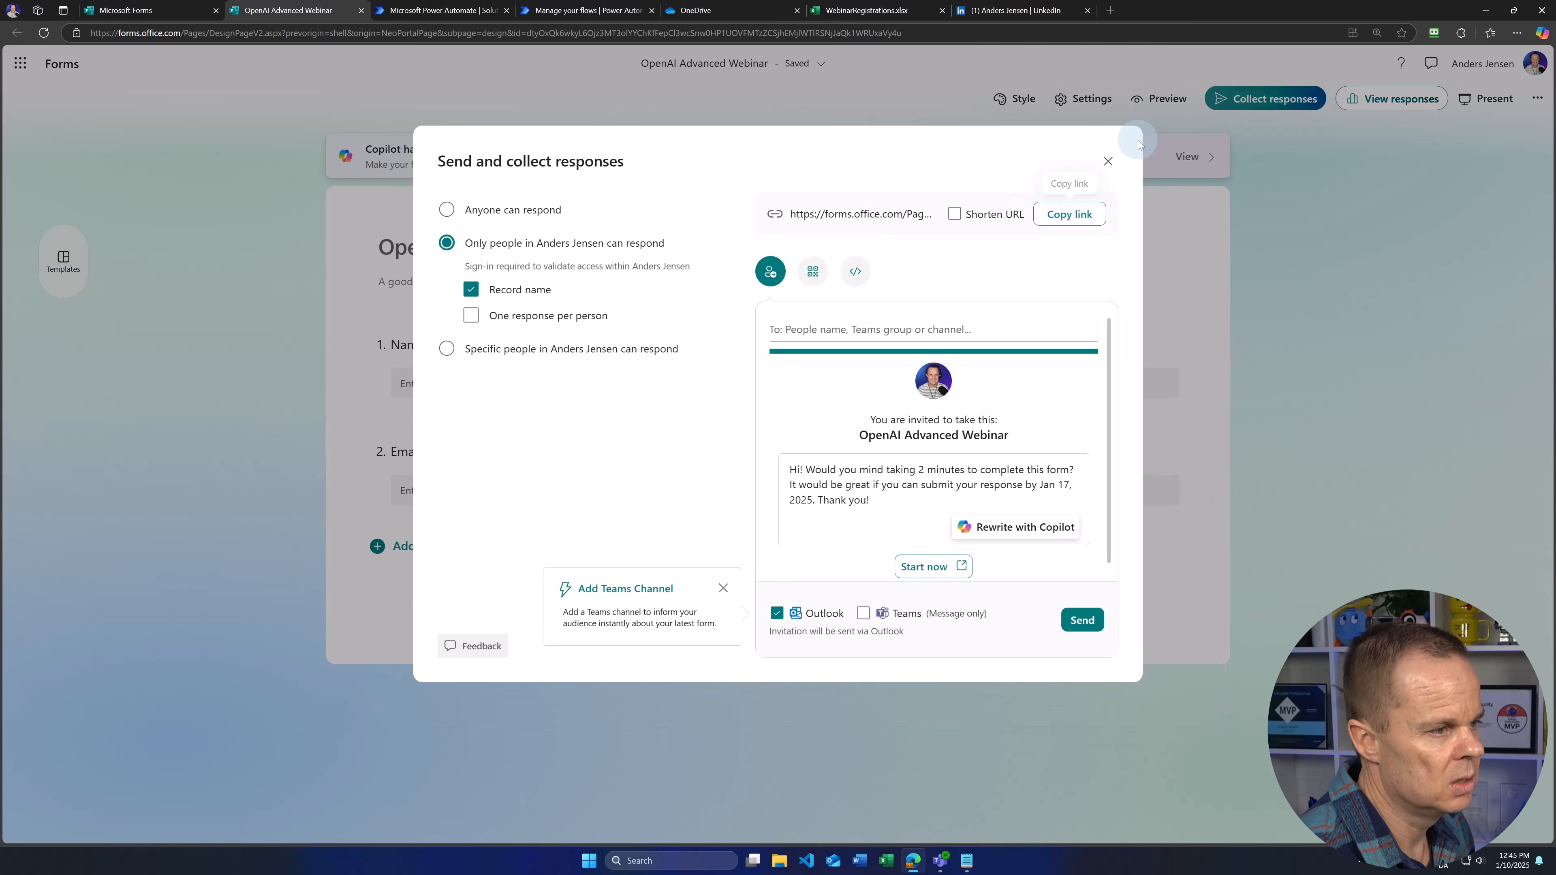
pyautogui.click(1095, 219)
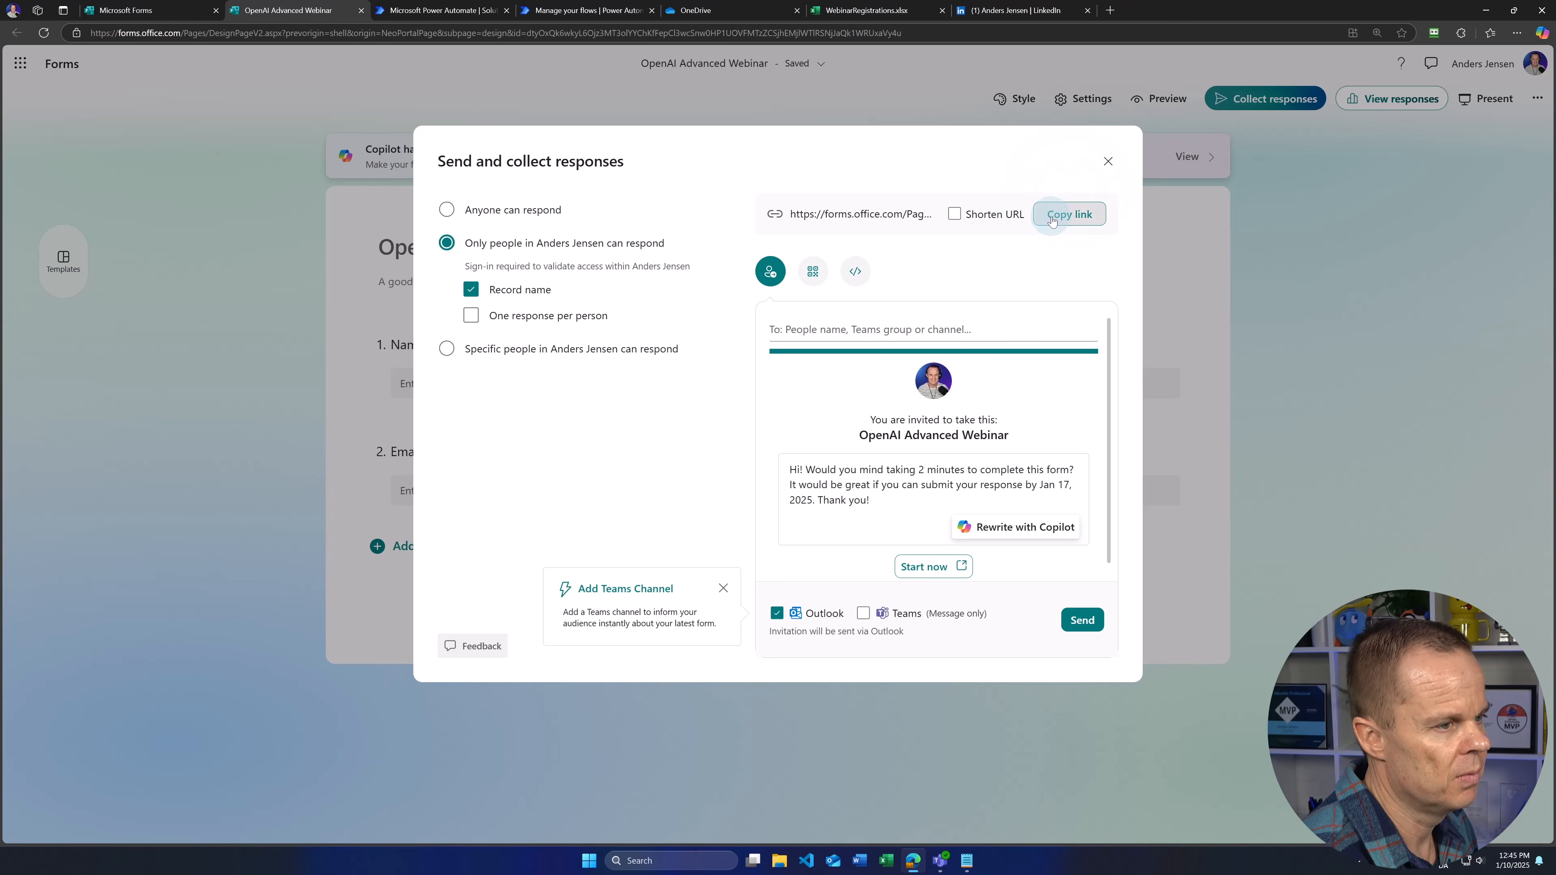
pyautogui.click(1114, 8)
pyautogui.hotkey('ctrl', 'v')
pyautogui.press('Return')
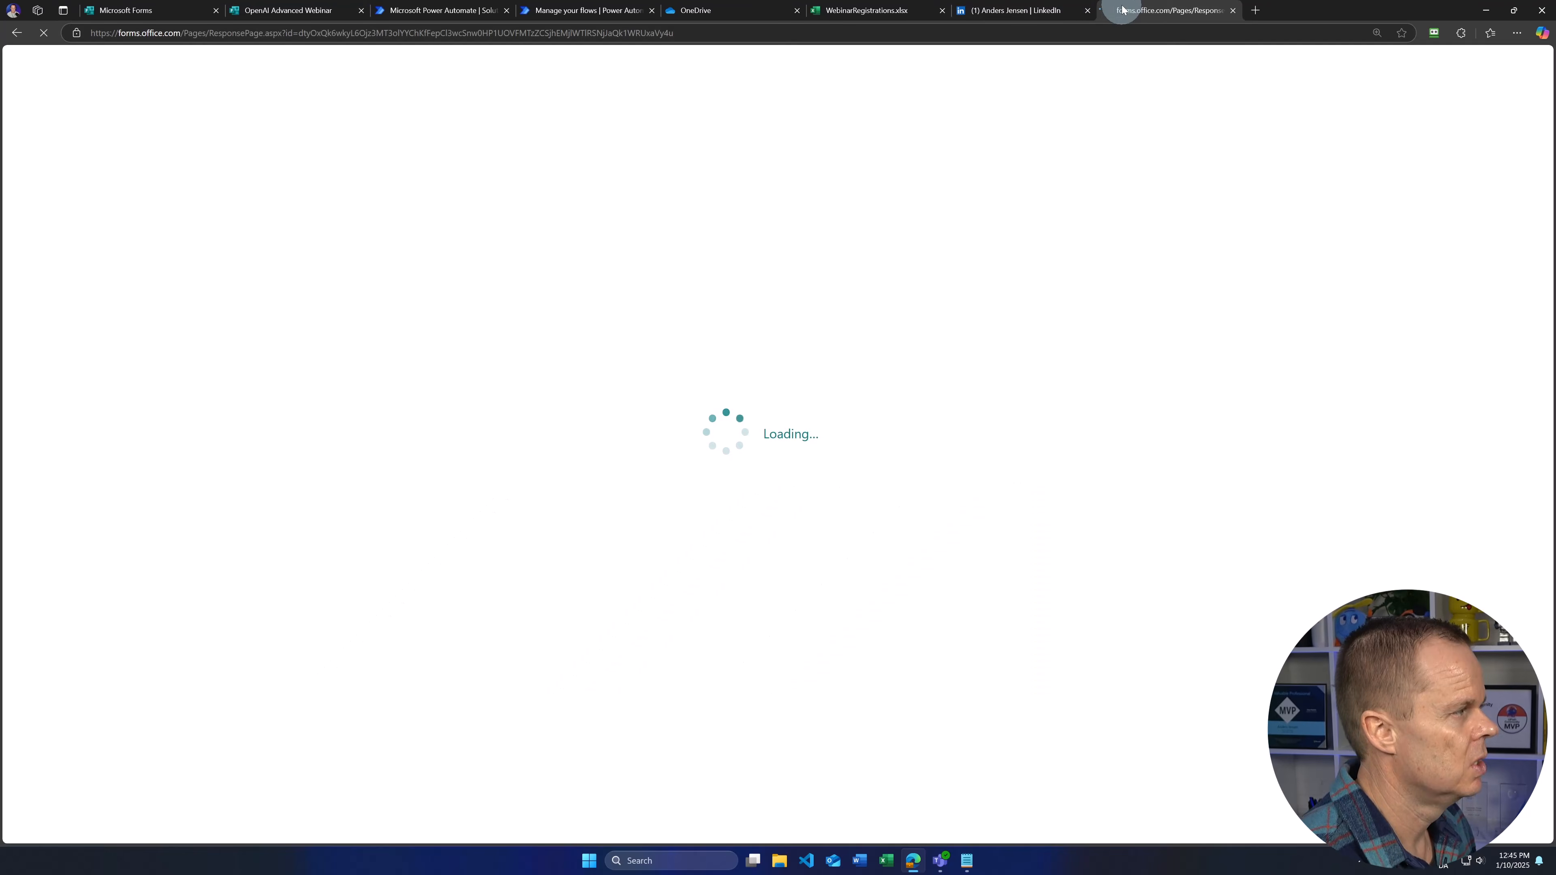
pyautogui.click(496, 186)
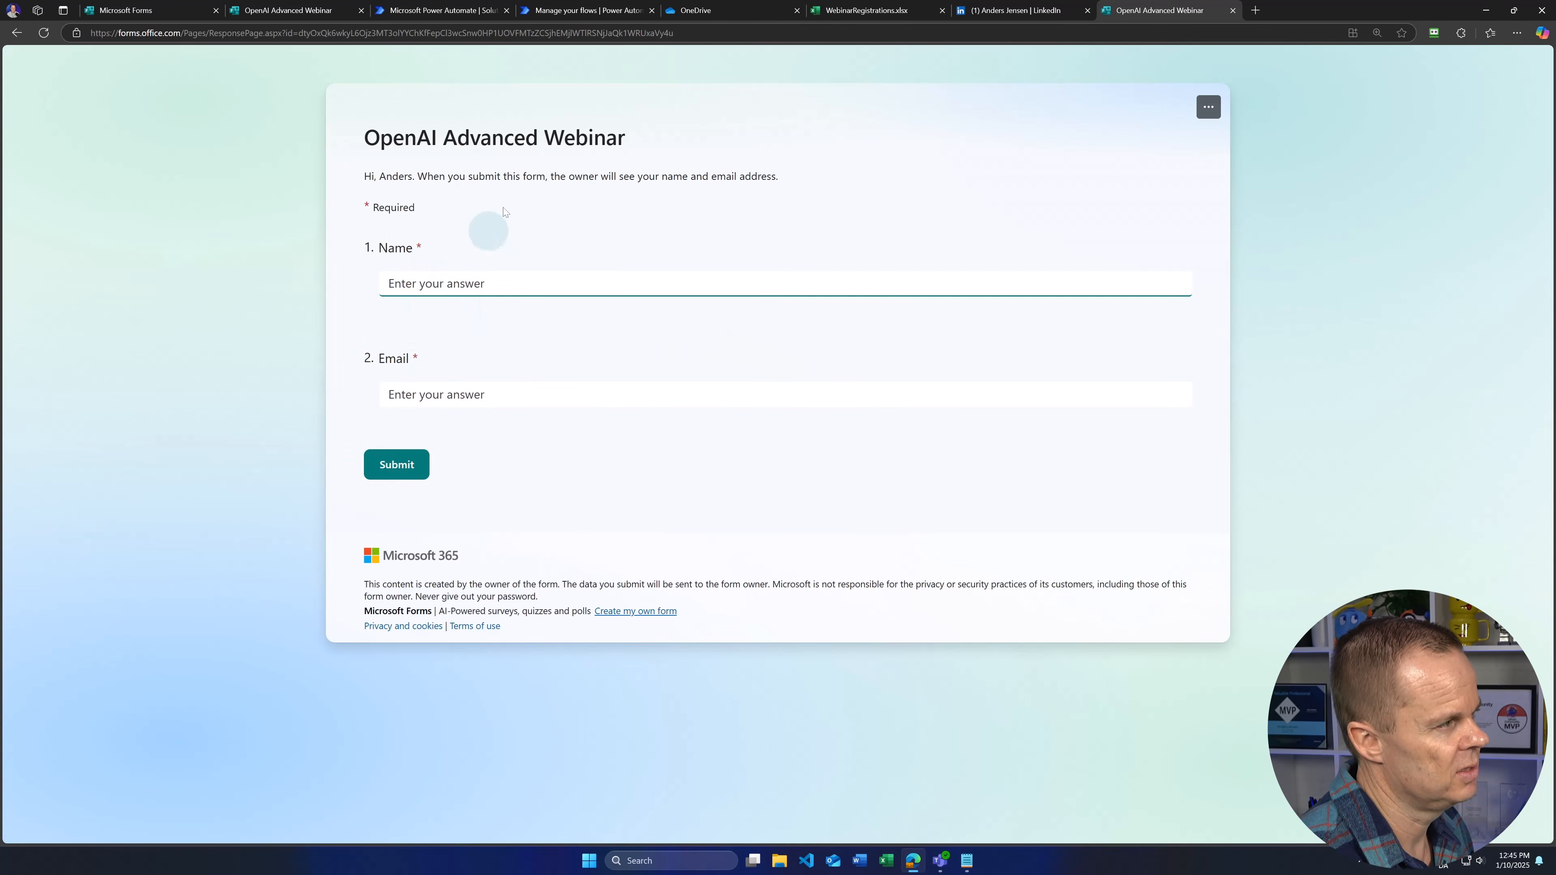
pyautogui.click(571, 14)
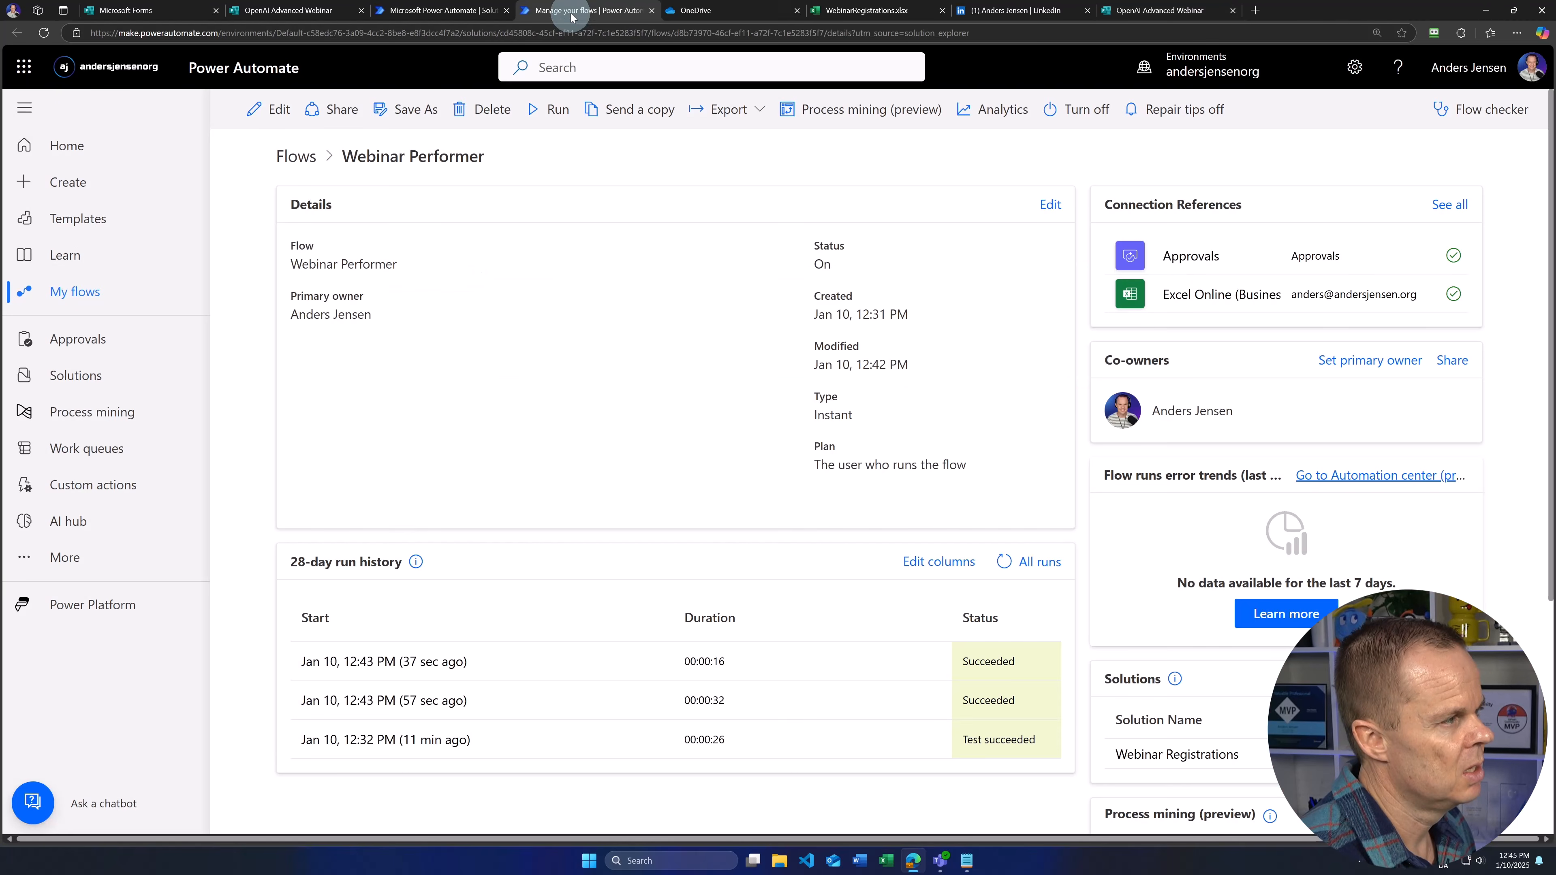
# Step: Return to the Webinar Registrations solution and clear the Webinar Performer selection
pyautogui.click(651, 11)
pyautogui.click(441, 11)
pyautogui.click(902, 519)
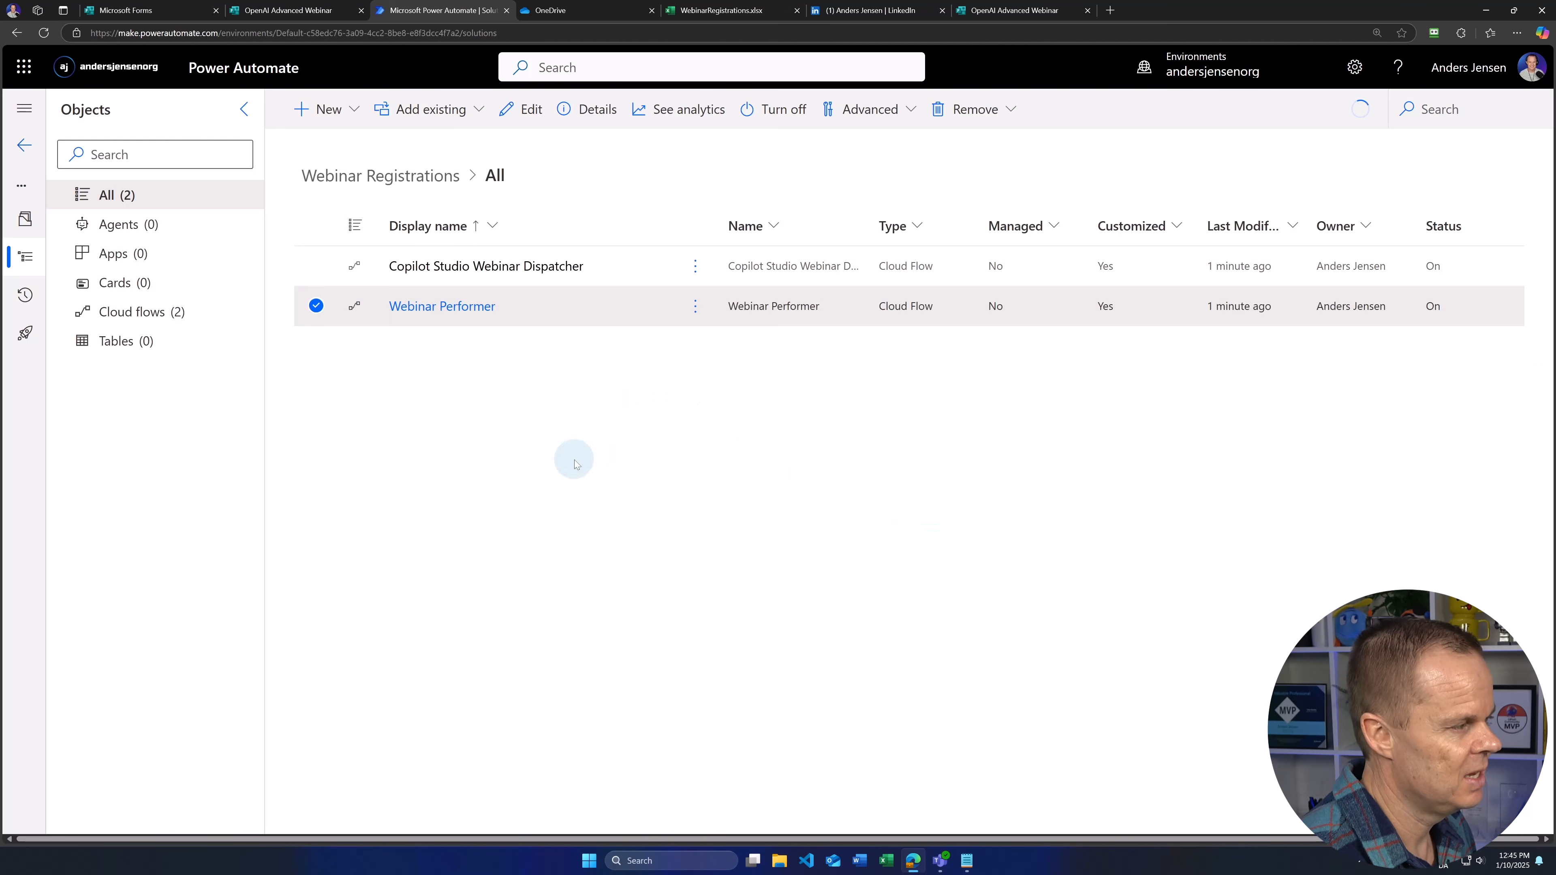
pyautogui.click(315, 314)
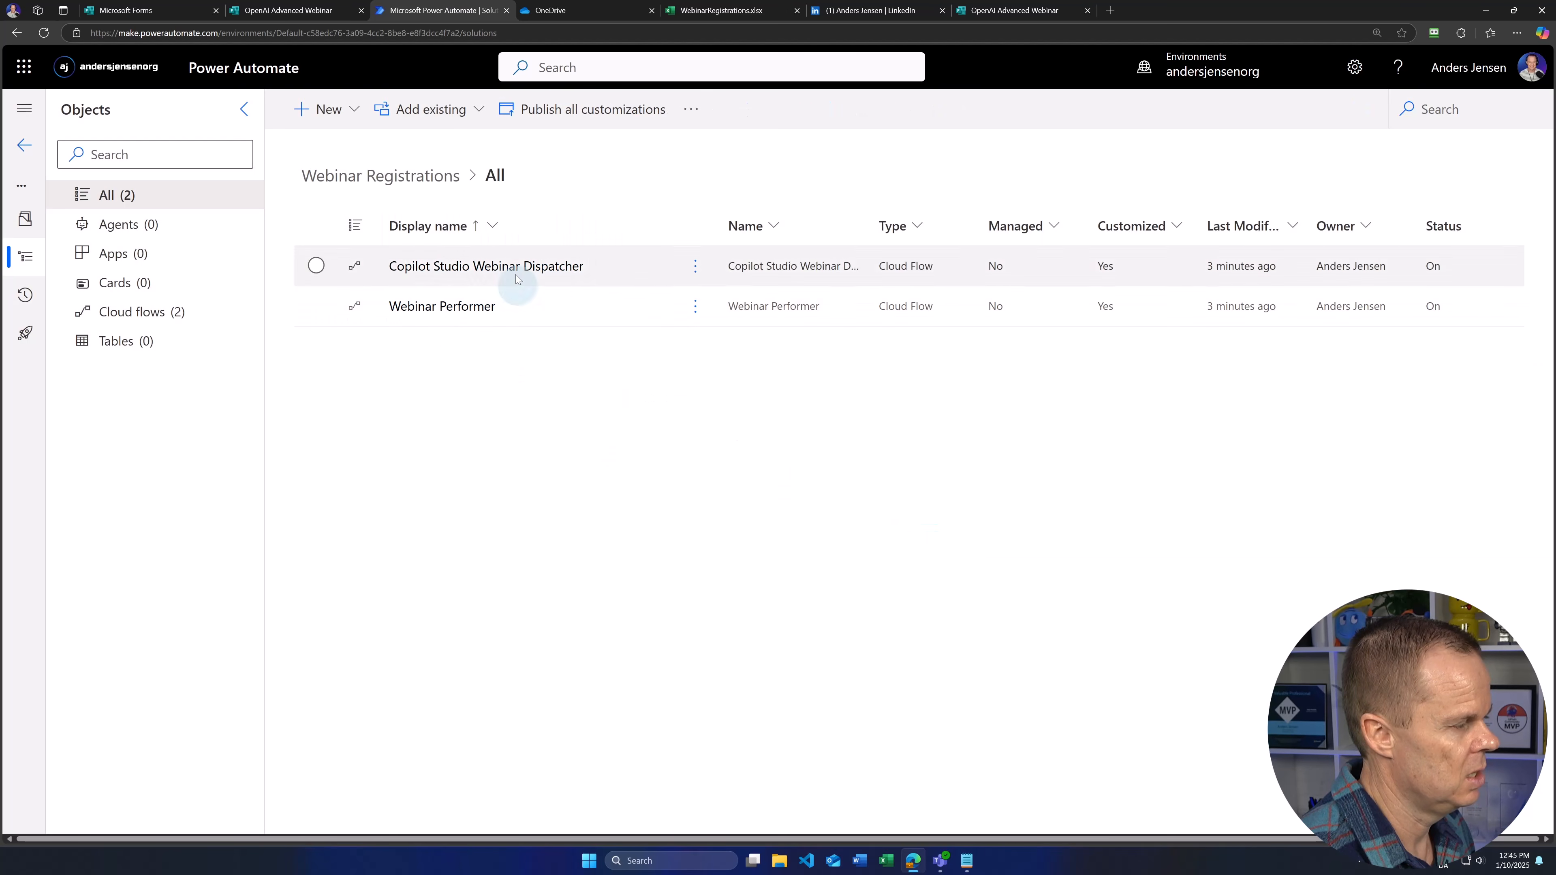
# Step: Create automated cloud flow OpenAI Advanced Webinar Dispatcher triggered by 'When a new response is submitted'
pyautogui.click(333, 120)
pyautogui.moveTo(349, 212)
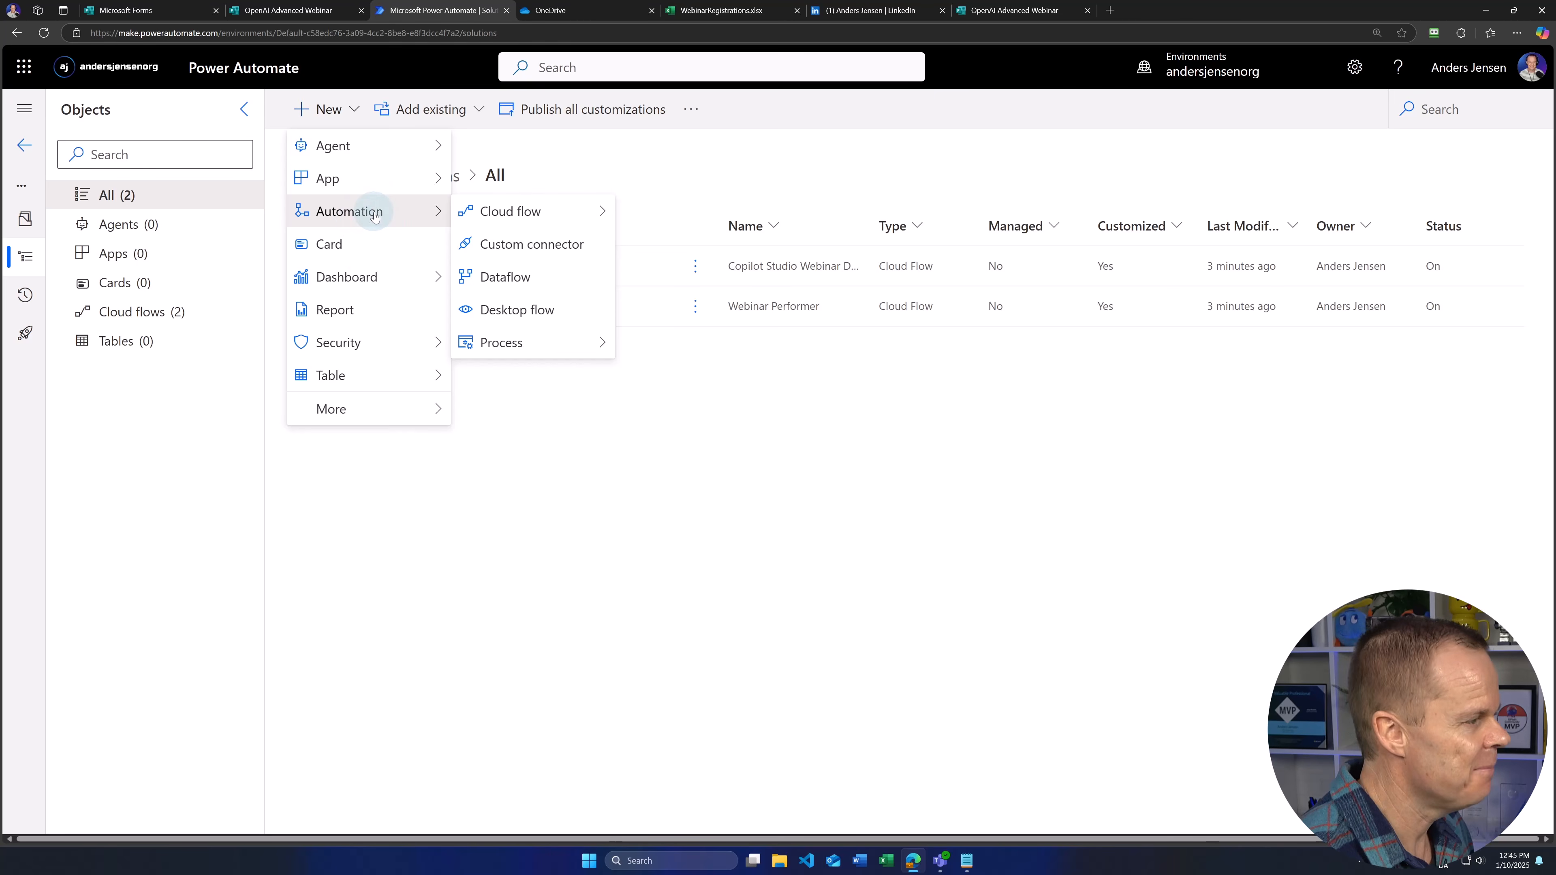
pyautogui.moveTo(515, 211)
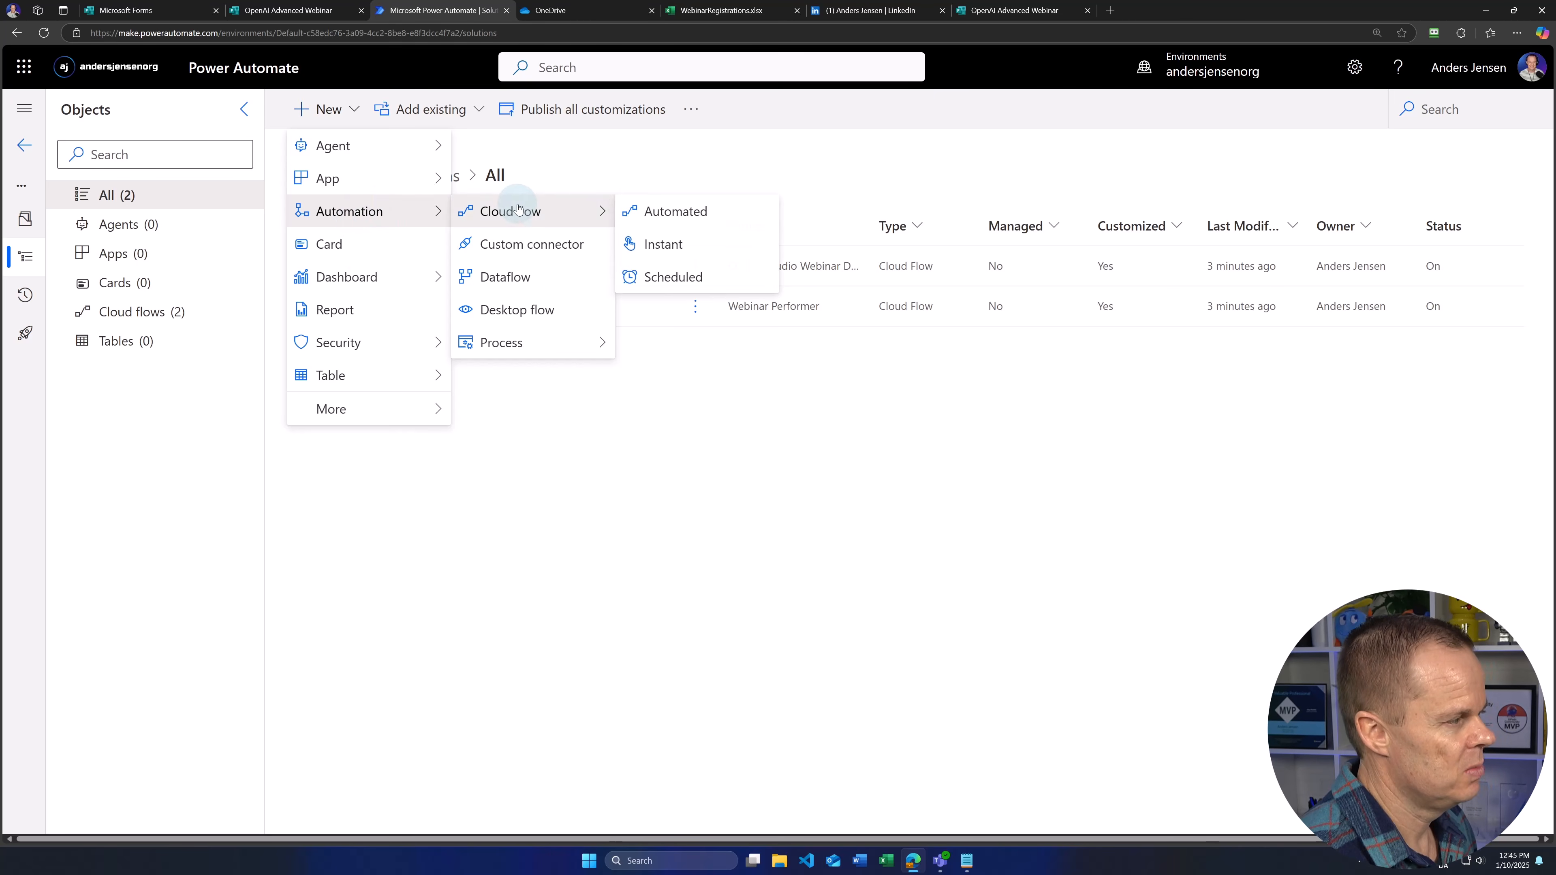
pyautogui.click(680, 216)
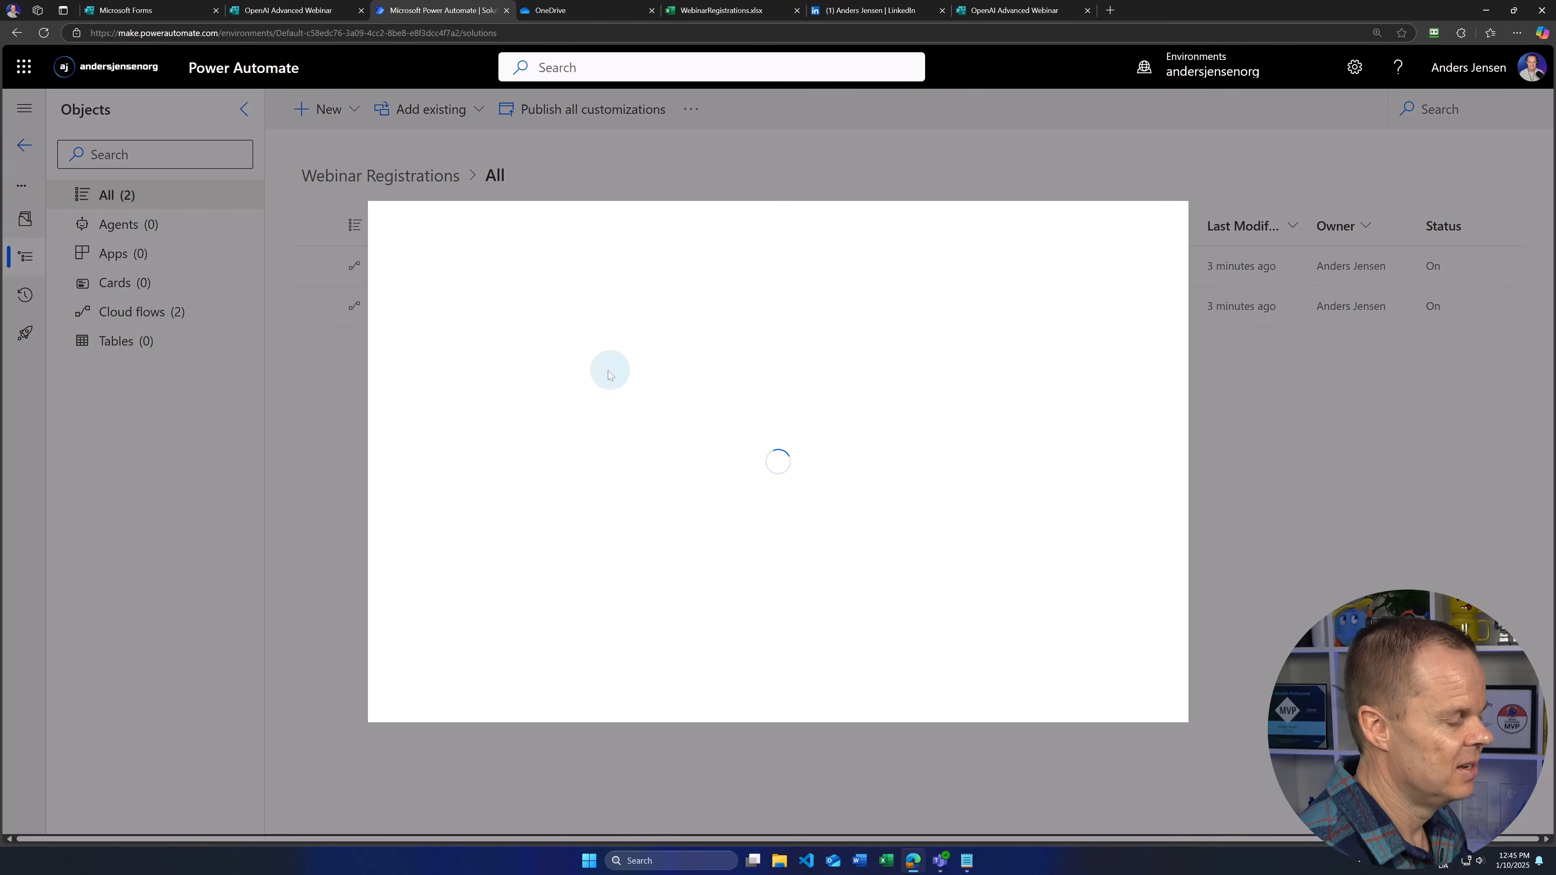
pyautogui.click(852, 297)
pyautogui.write('POpe')
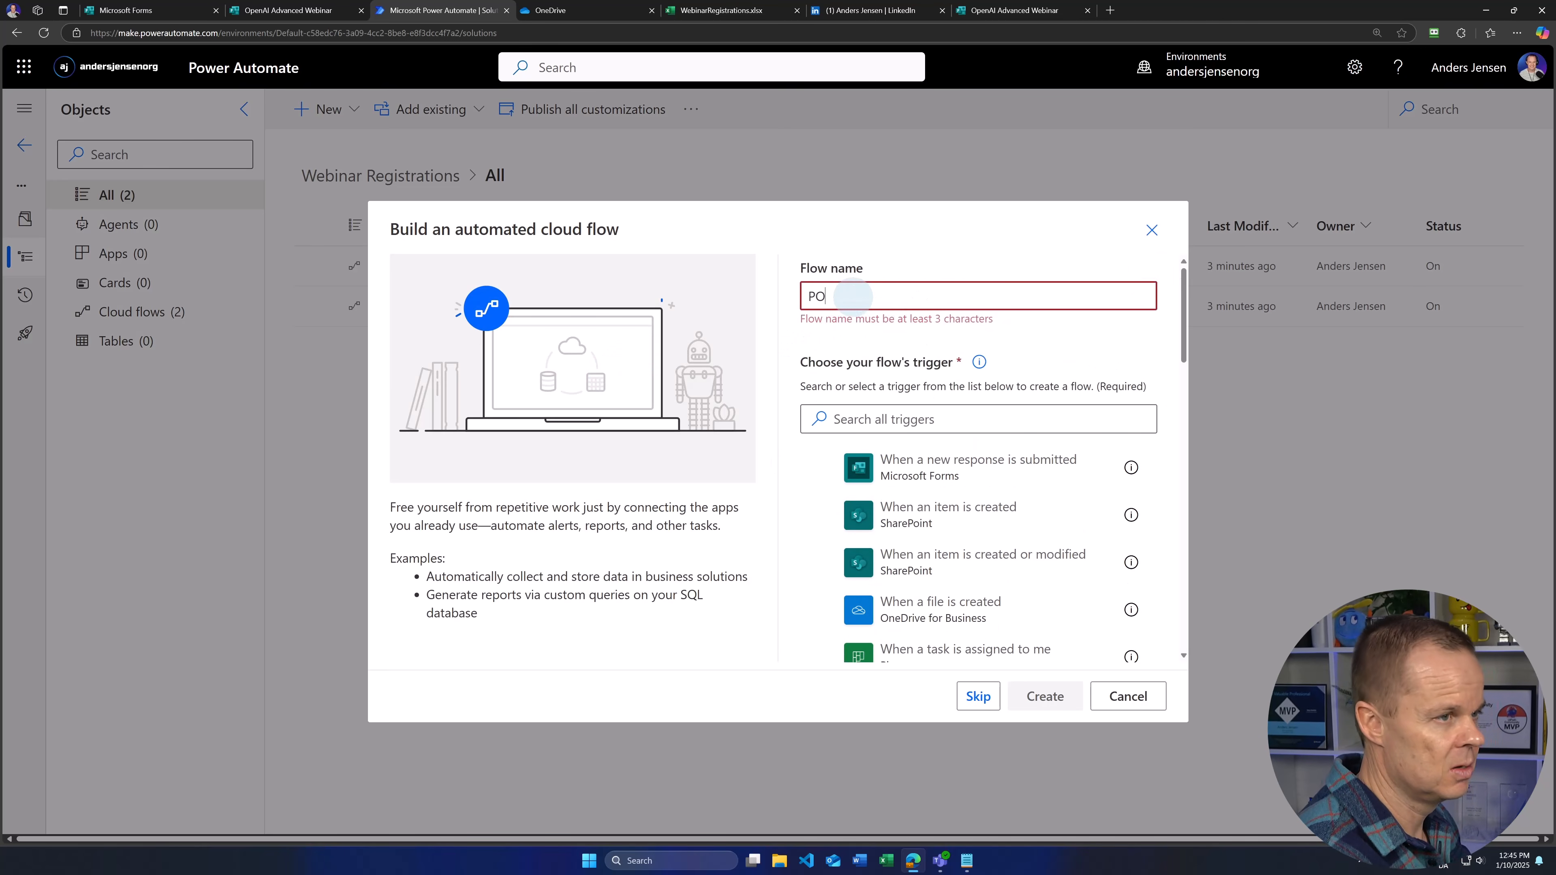
pyautogui.press('BackSpace')
pyautogui.press('BackSpace')
pyautogui.press('BackSpace')
pyautogui.press('BackSpace')
pyautogui.write('OpenAI Advanced Webinar Dispatche')
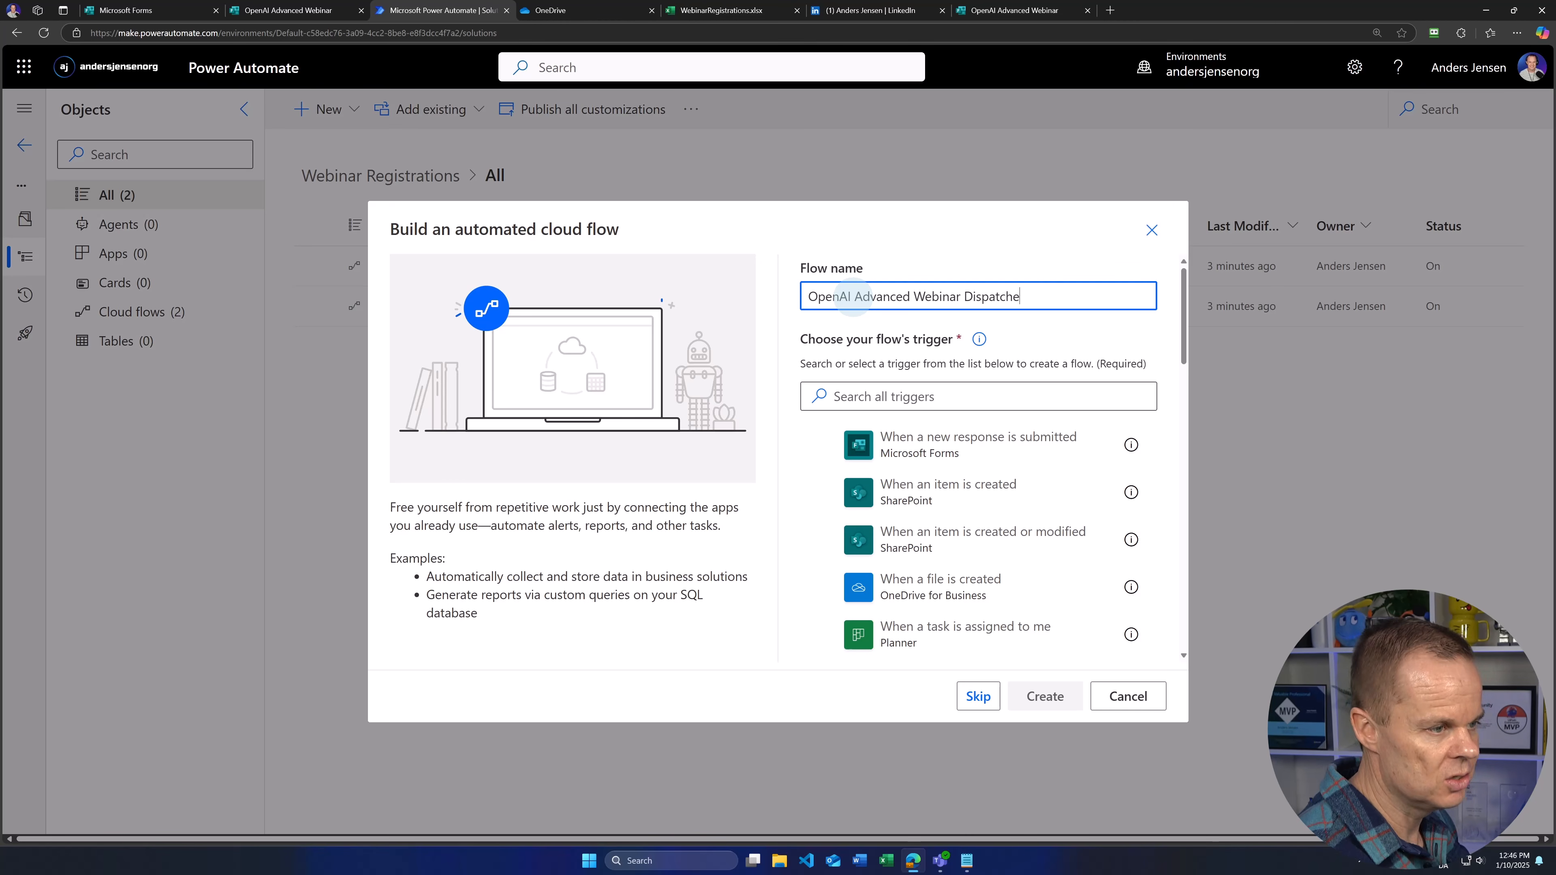
pyautogui.click(959, 424)
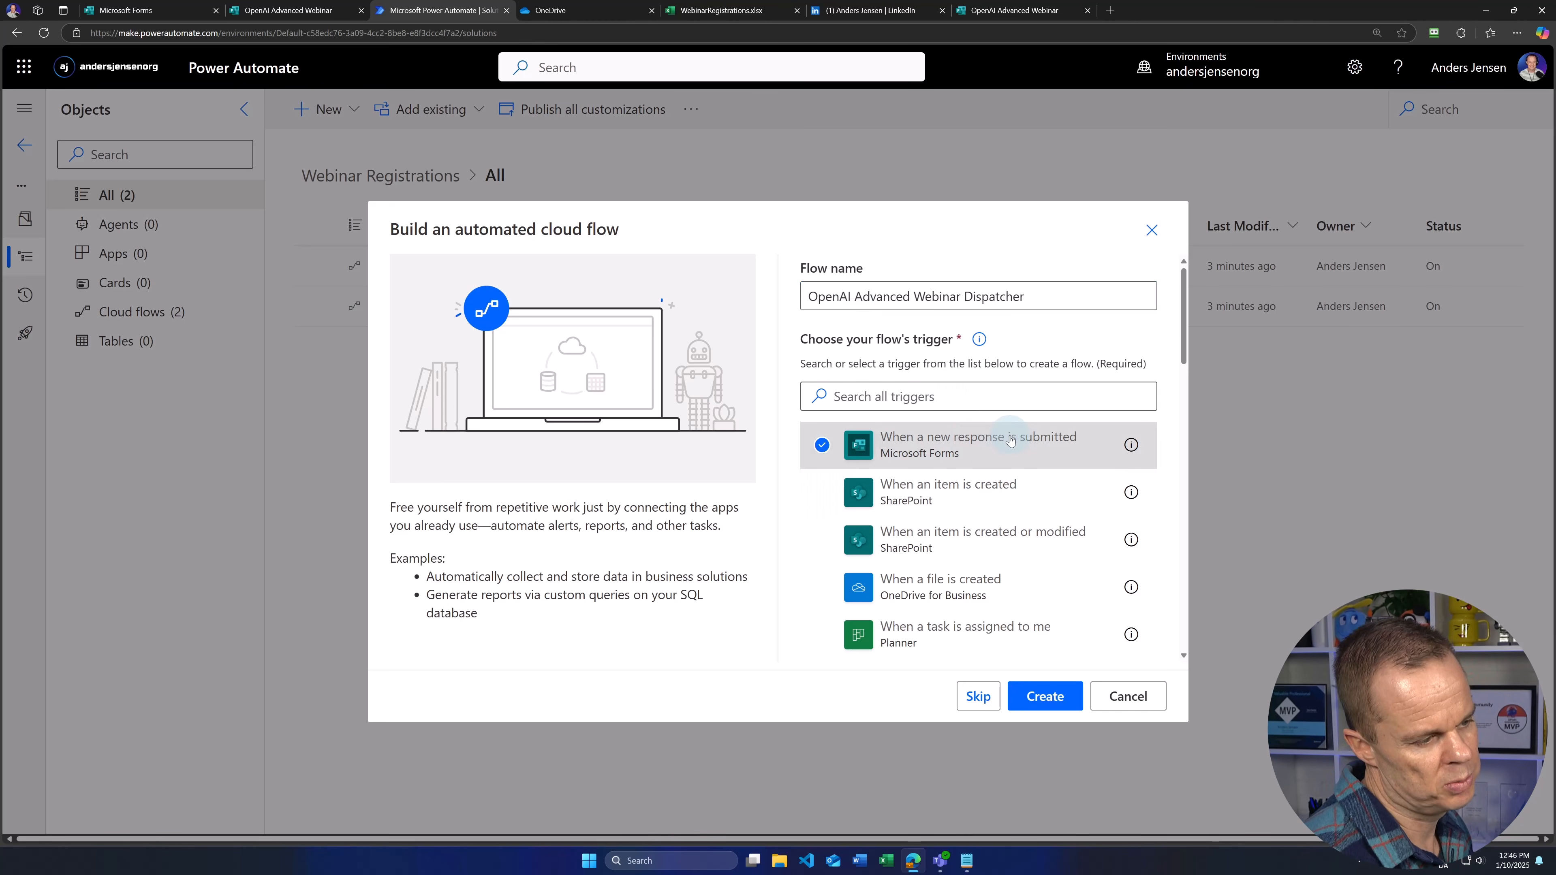
pyautogui.click(1041, 695)
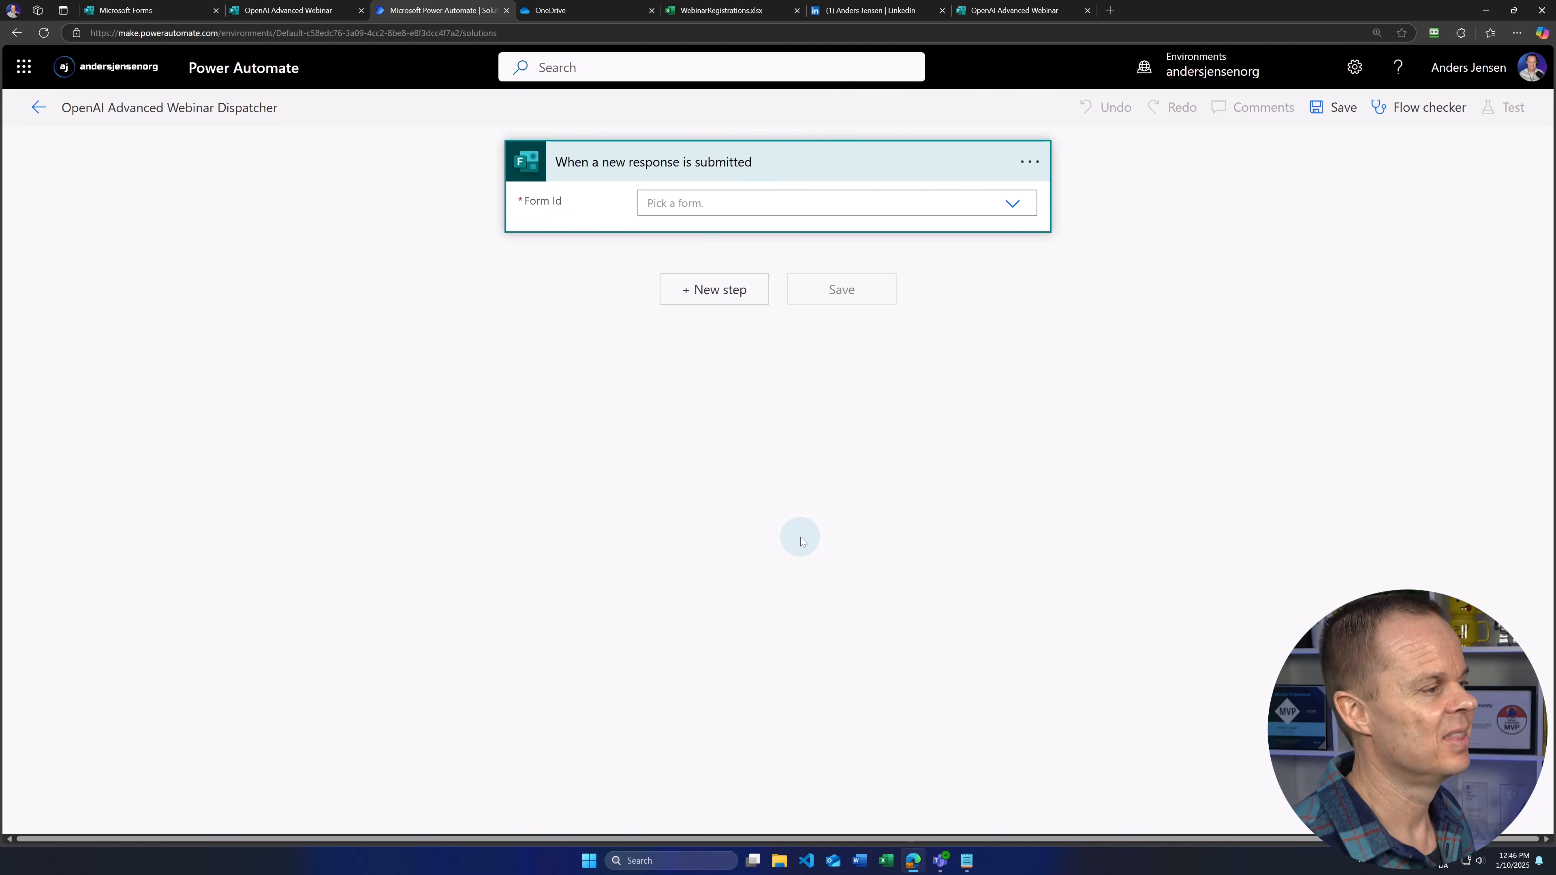
# Step: Set the trigger's form to OpenAI Advanced Webinar
pyautogui.click(733, 203)
pyautogui.click(1012, 205)
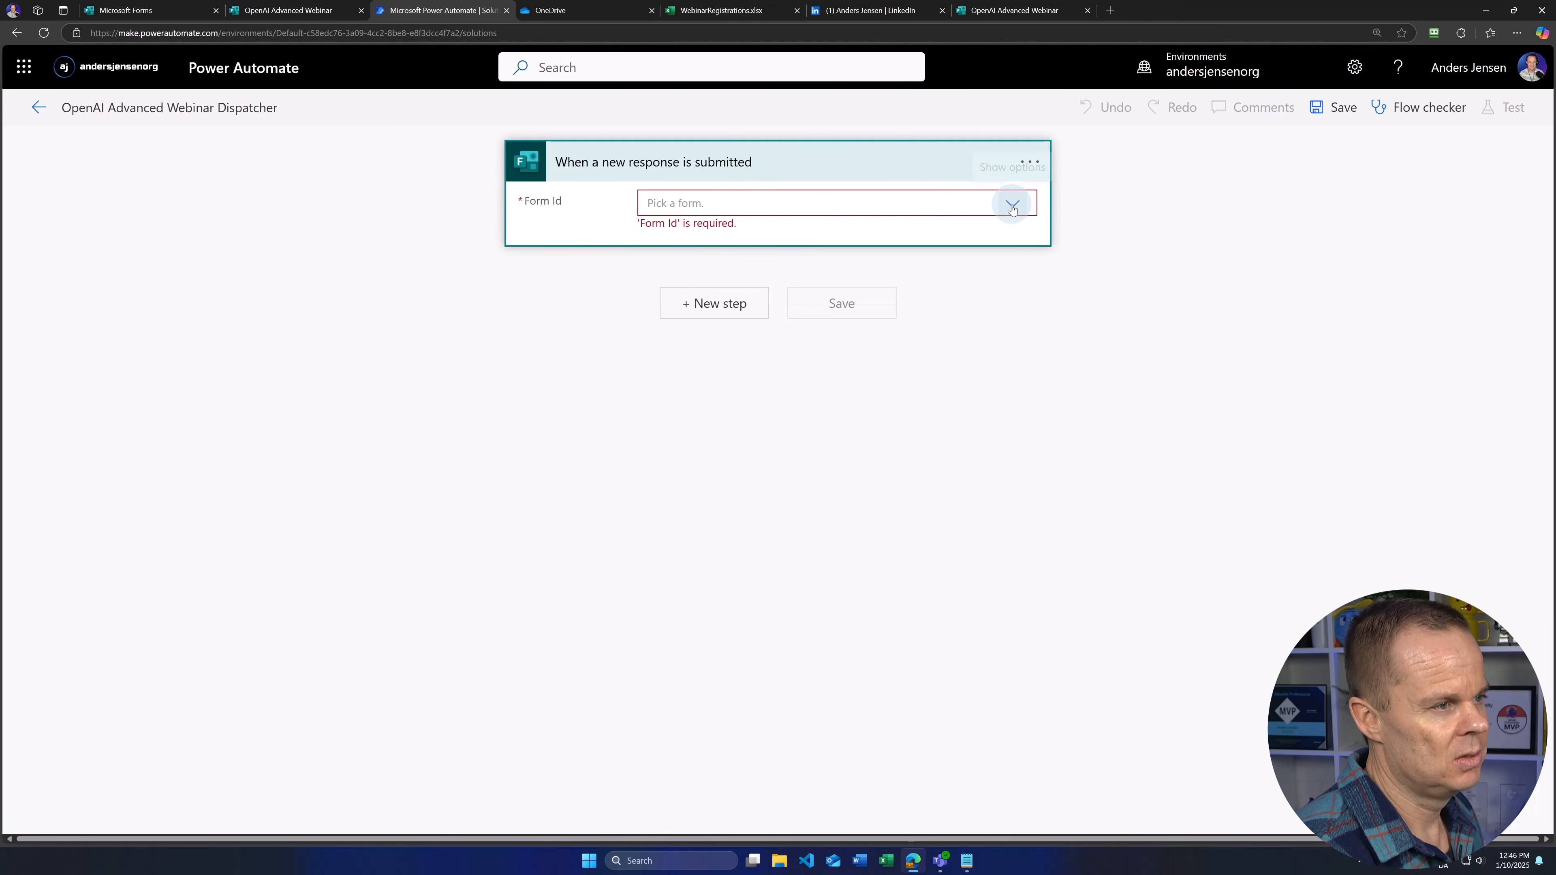
pyautogui.click(1012, 205)
pyautogui.scroll(-15, 854, 340)
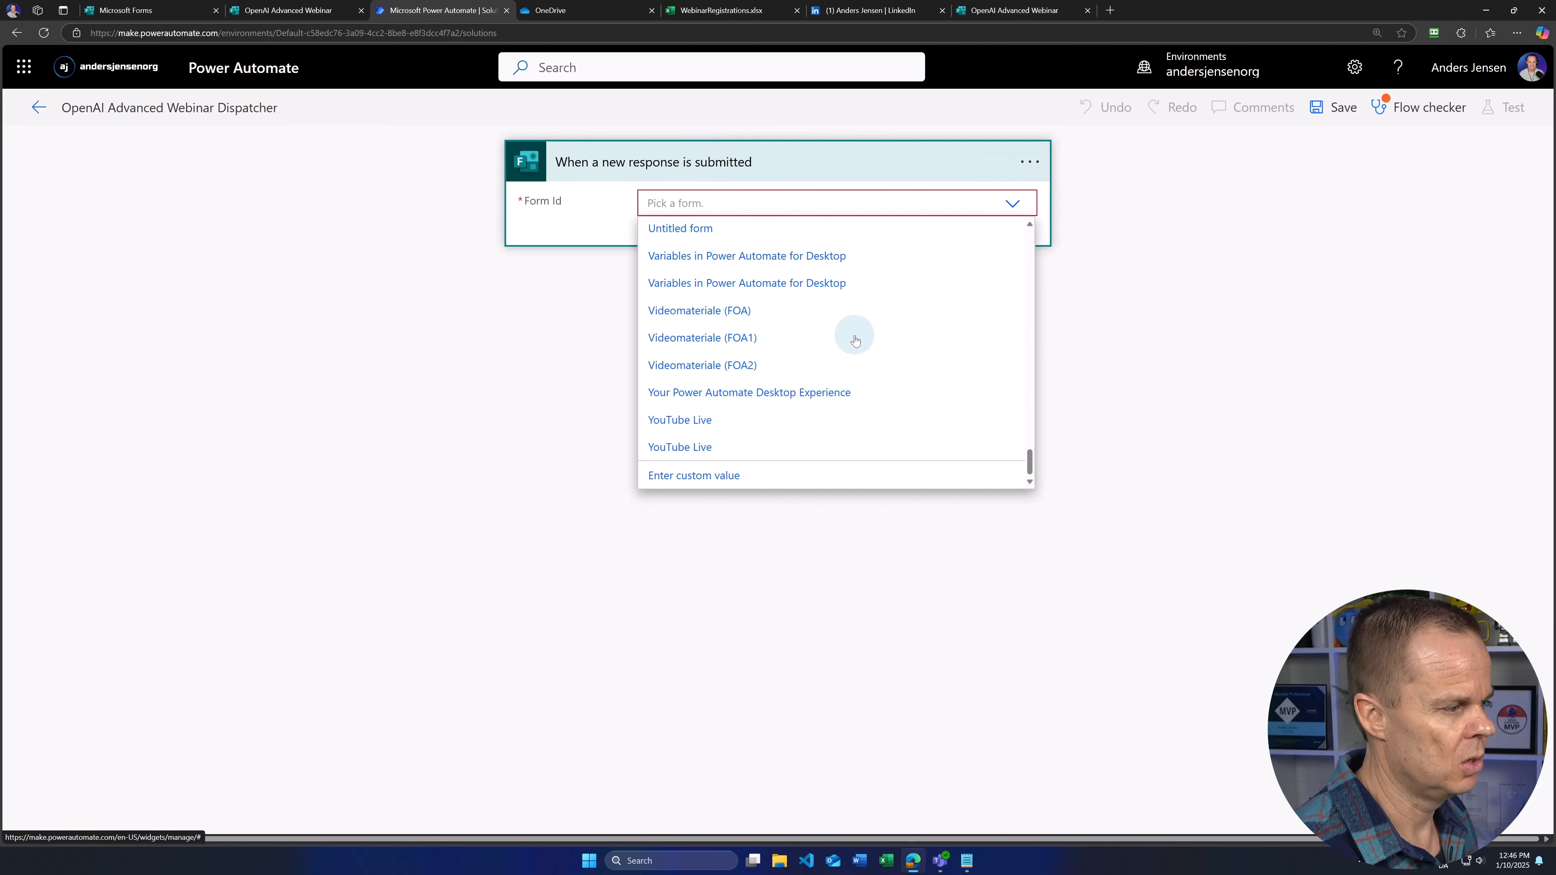
pyautogui.scroll(10, 854, 340)
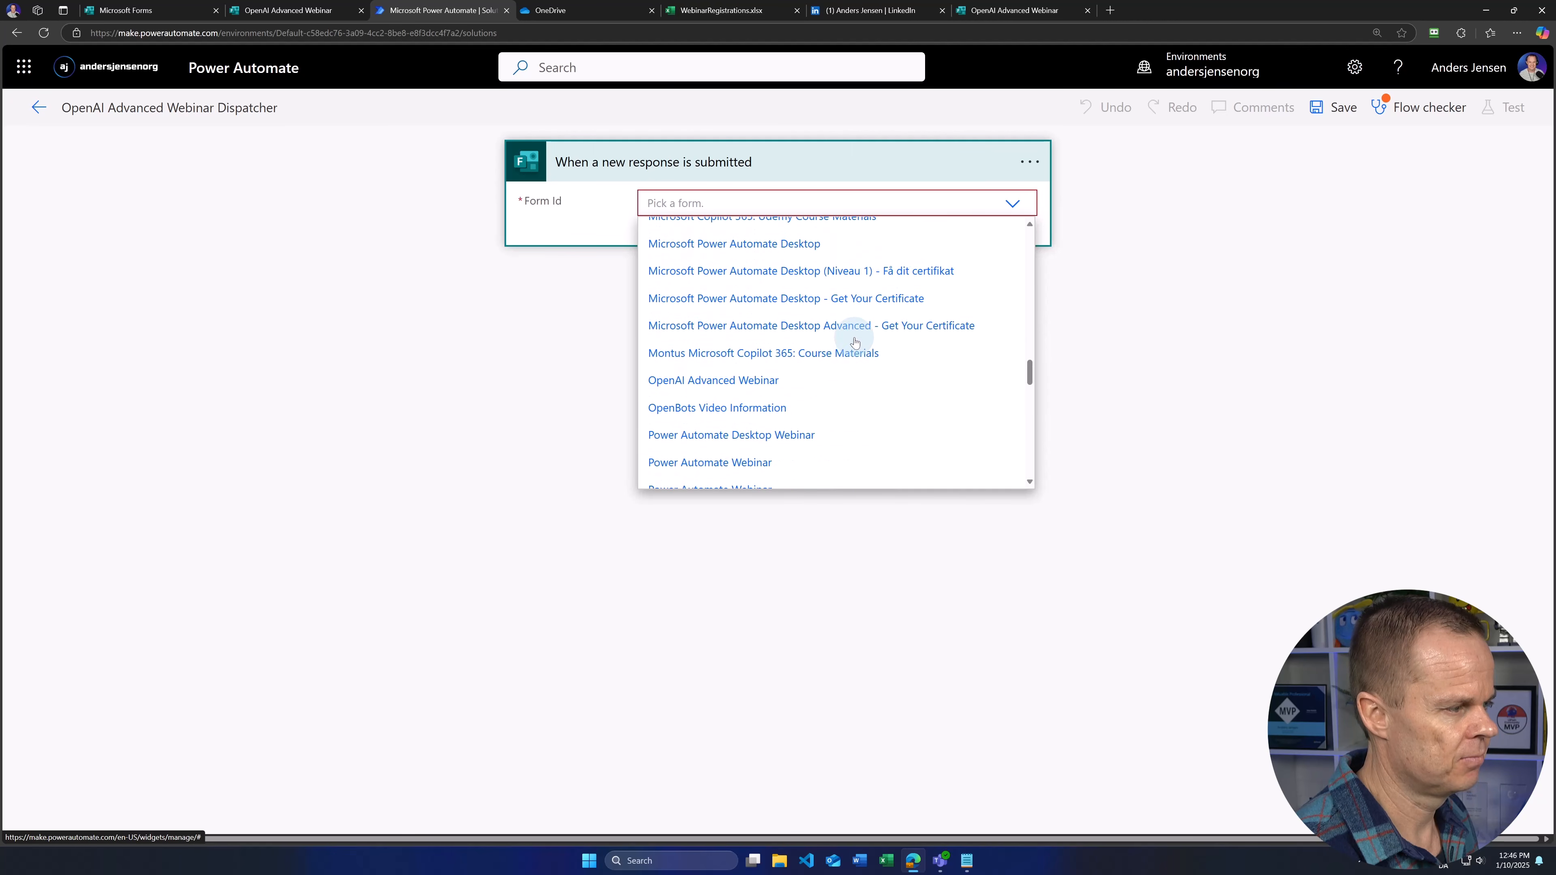
pyautogui.click(723, 380)
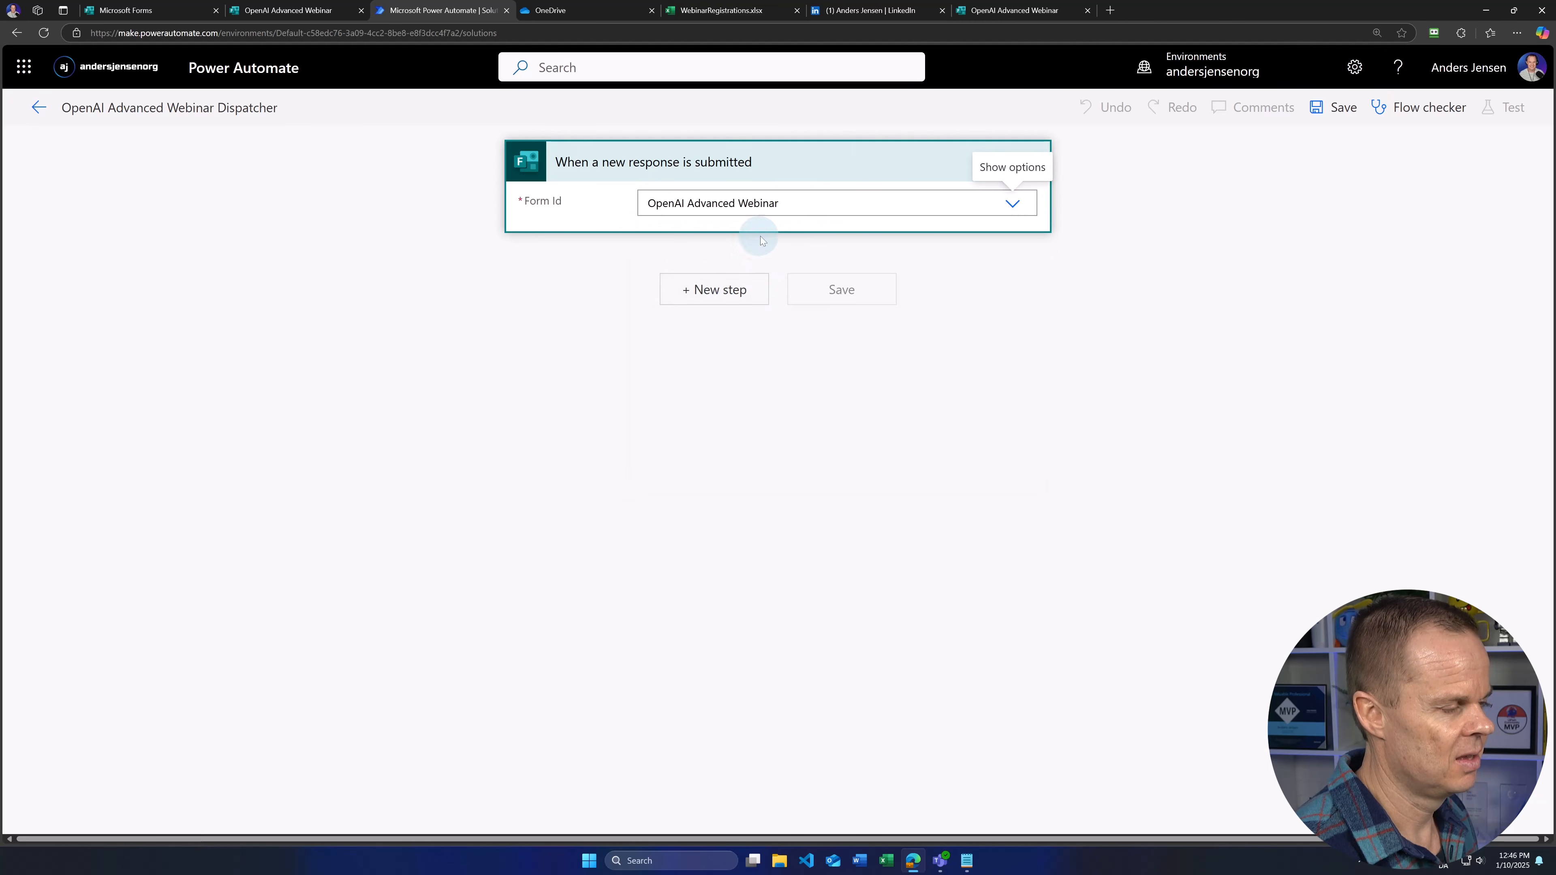
# Step: Add Get response details for OpenAI Advanced Webinar using the trigger's Response Id, then save
pyautogui.click(719, 288)
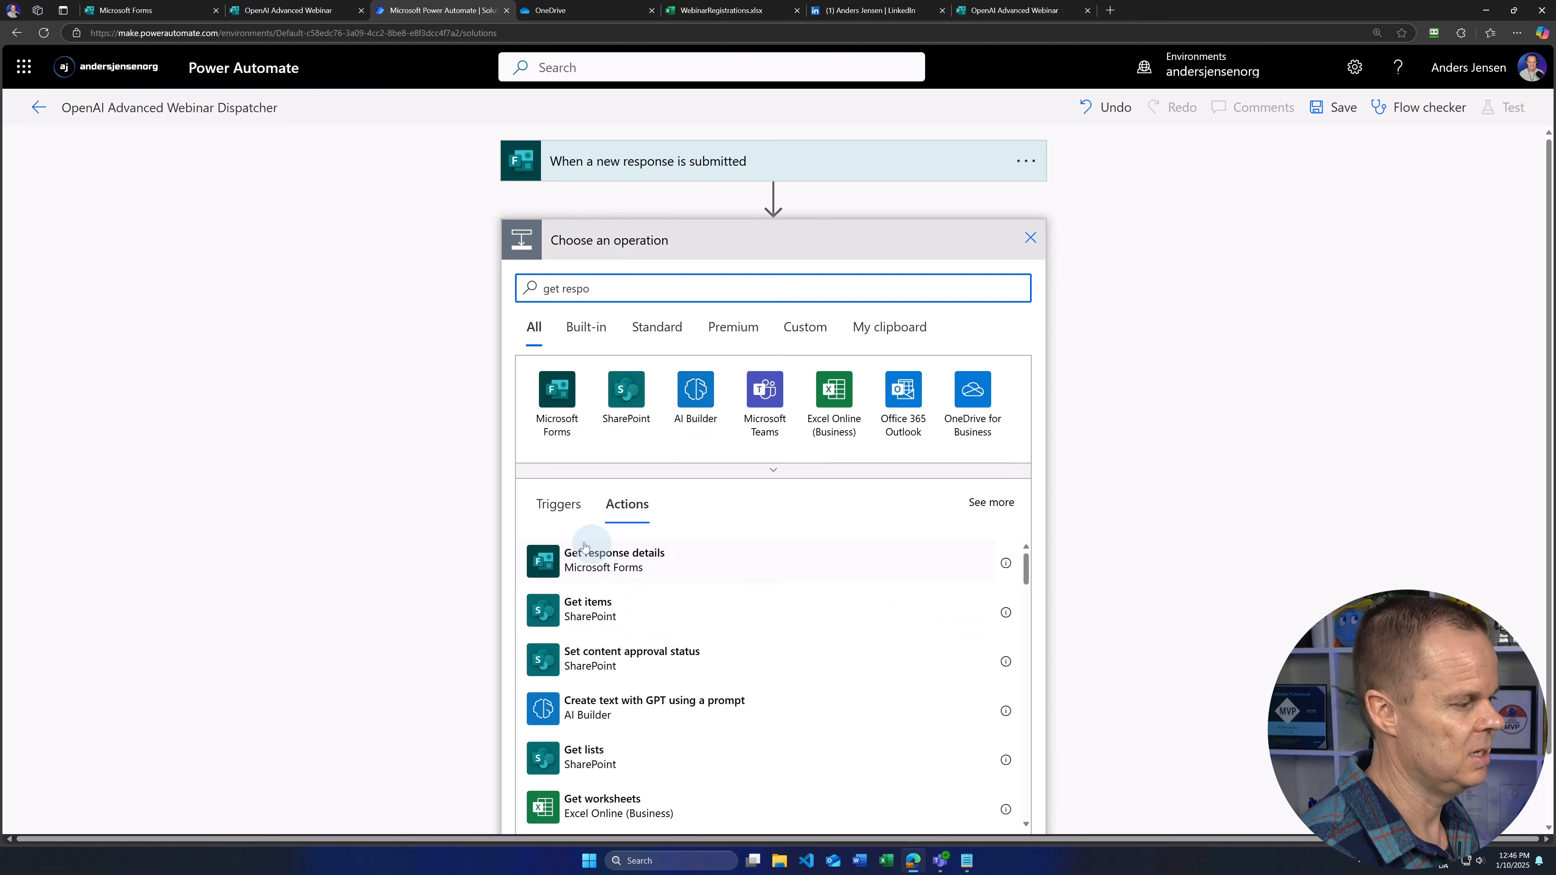
pyautogui.click(593, 558)
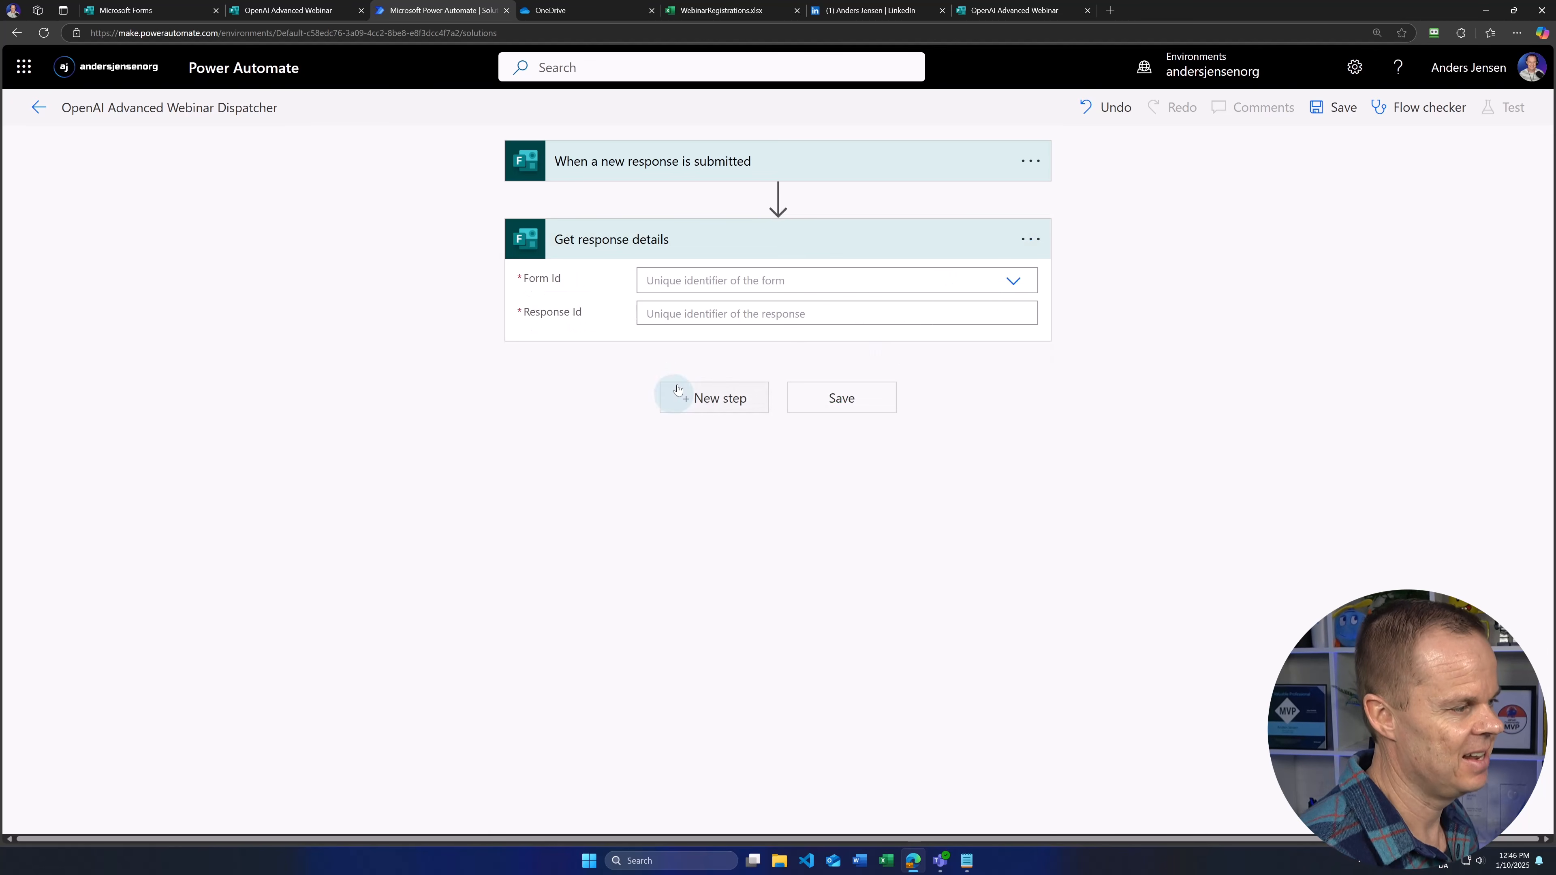
pyautogui.click(1013, 284)
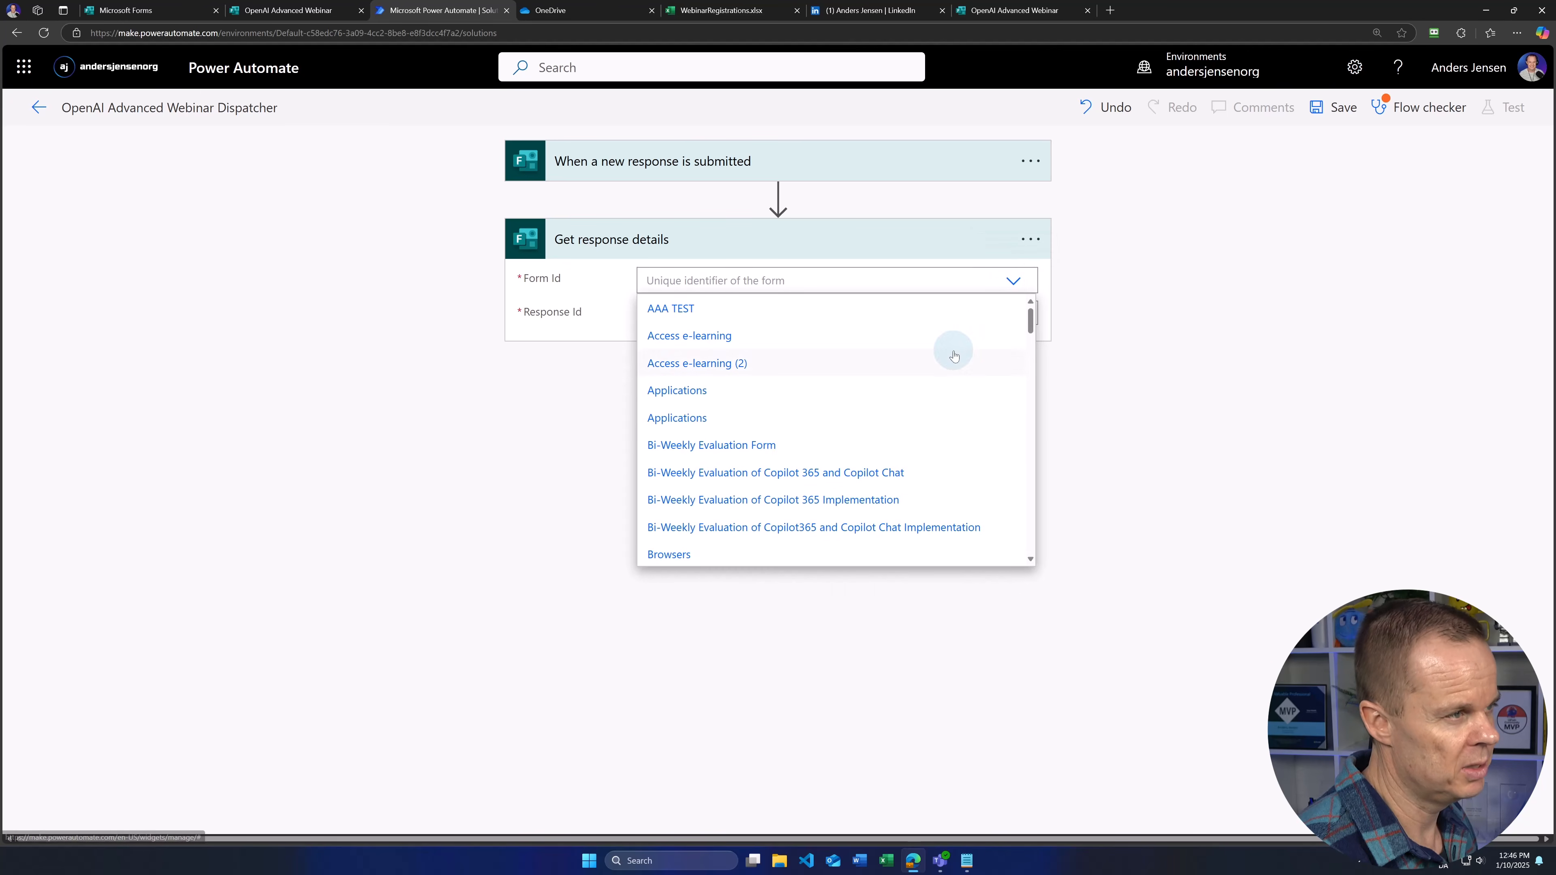
pyautogui.scroll(-15, 896, 442)
pyautogui.scroll(3, 896, 445)
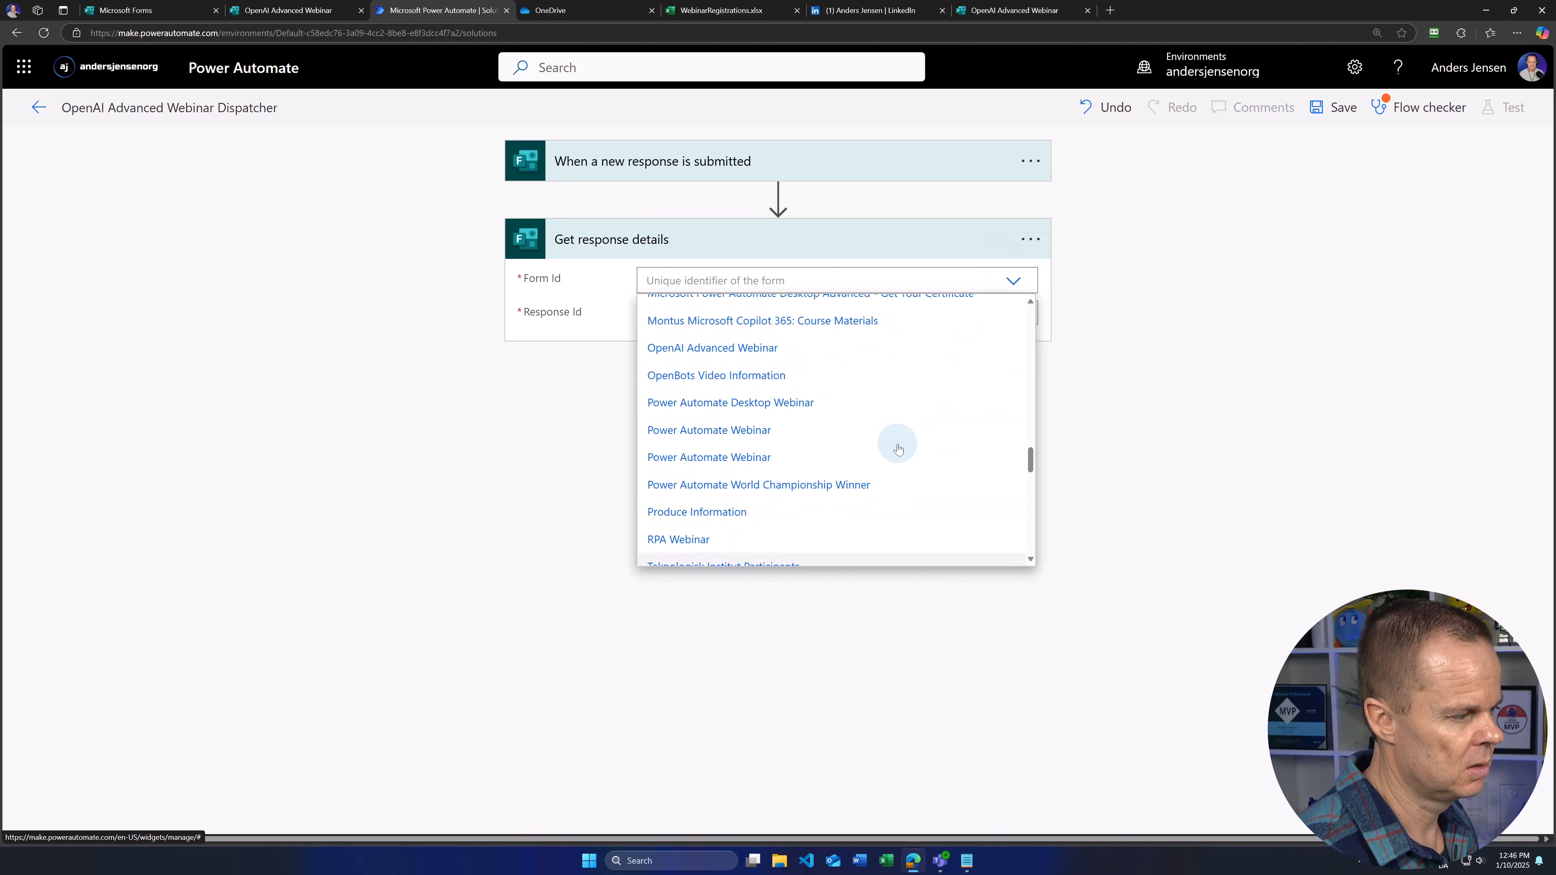
pyautogui.scroll(1, 741, 422)
pyautogui.scroll(1, 741, 421)
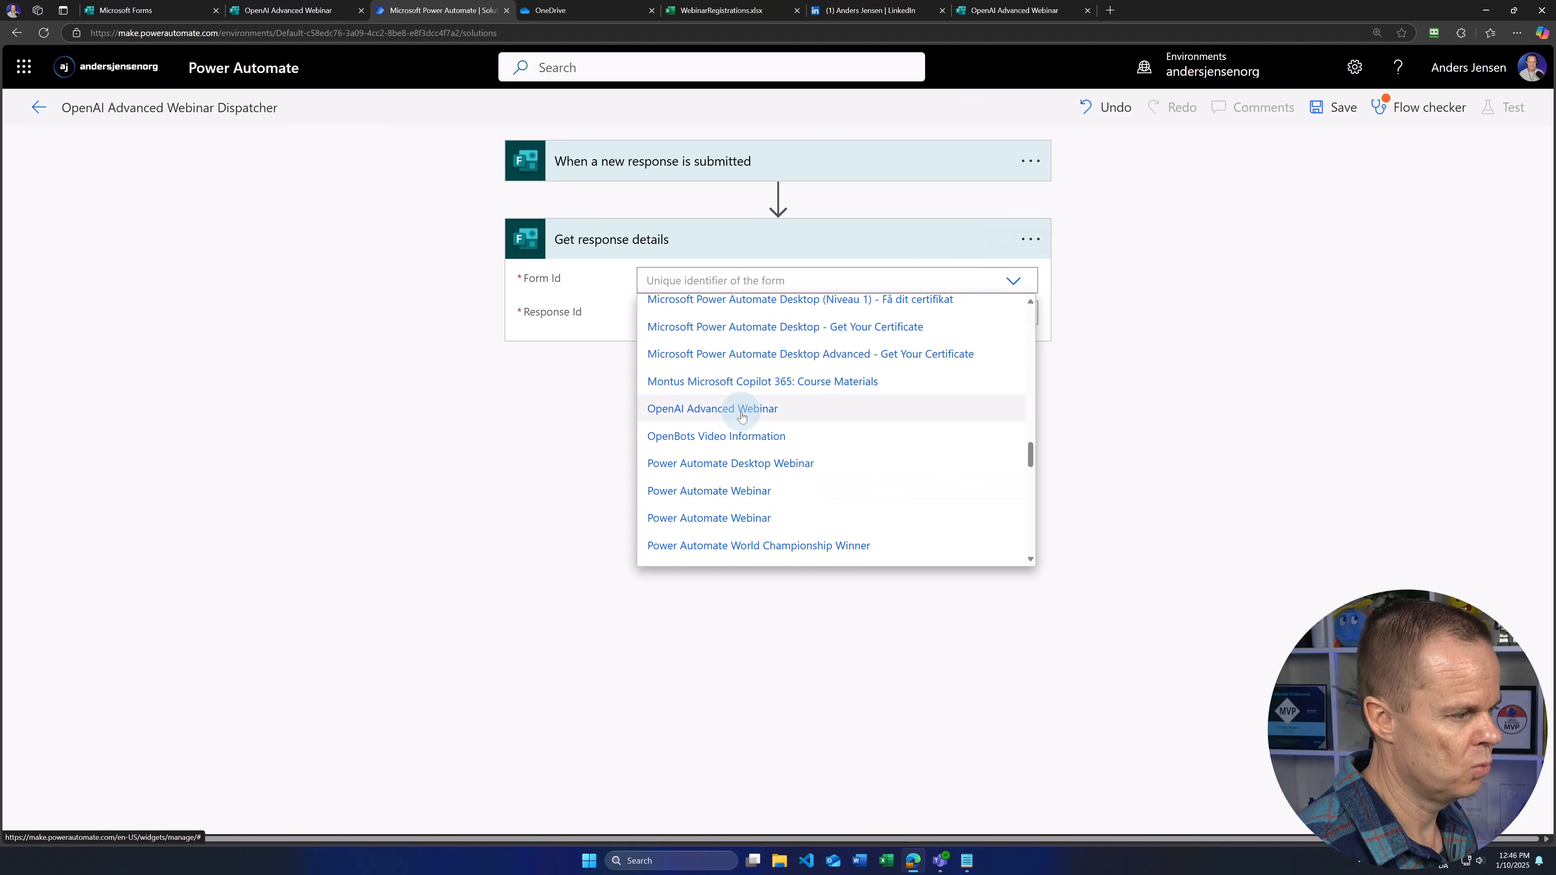
pyautogui.click(740, 408)
pyautogui.click(744, 313)
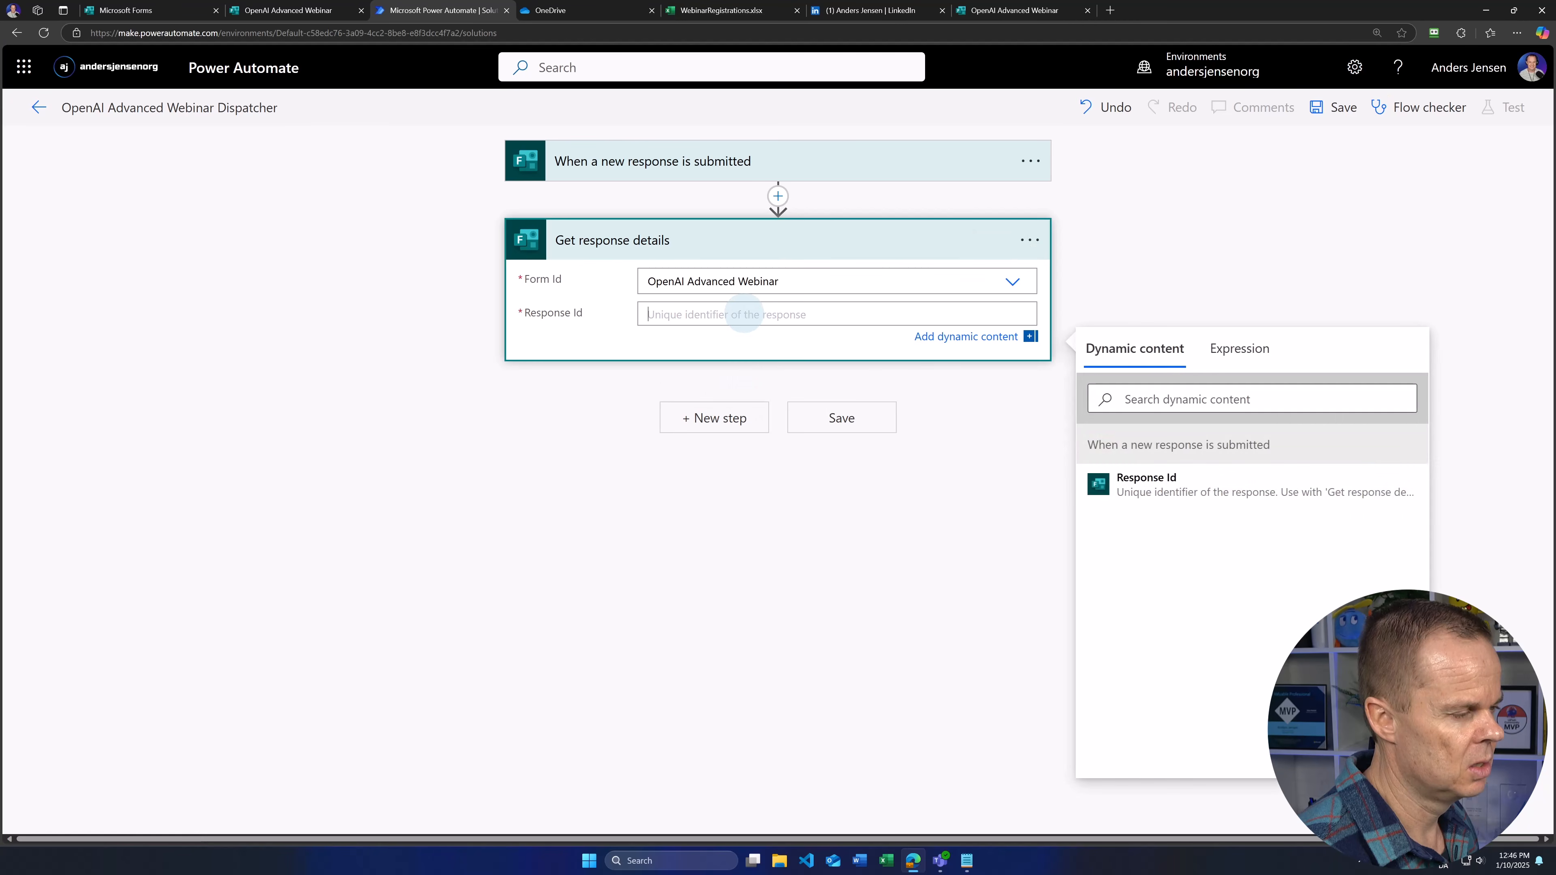
pyautogui.click(1182, 488)
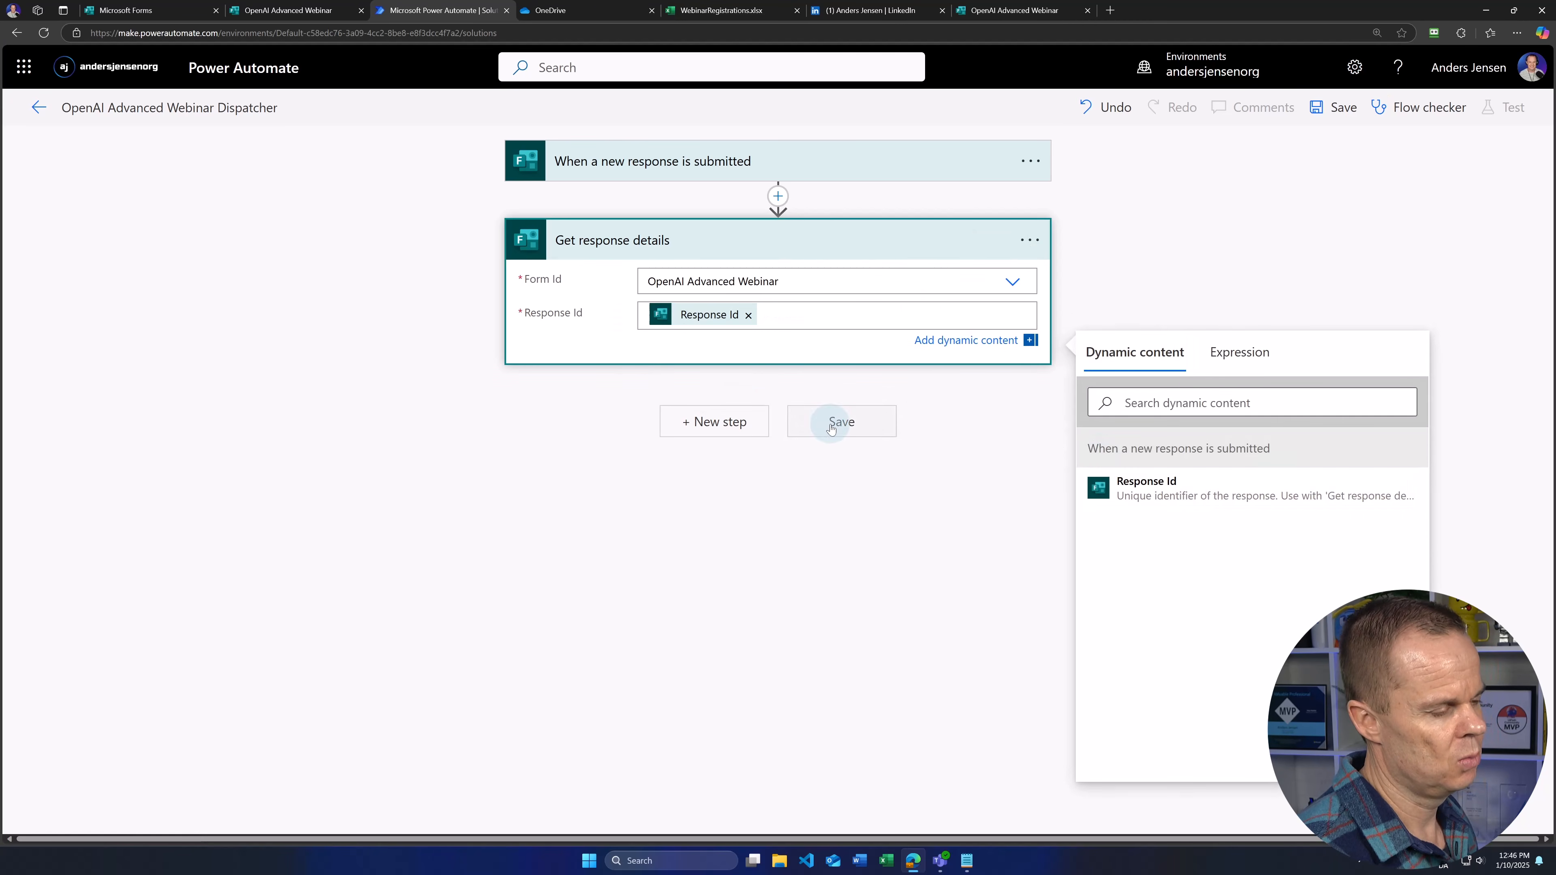
pyautogui.click(1331, 110)
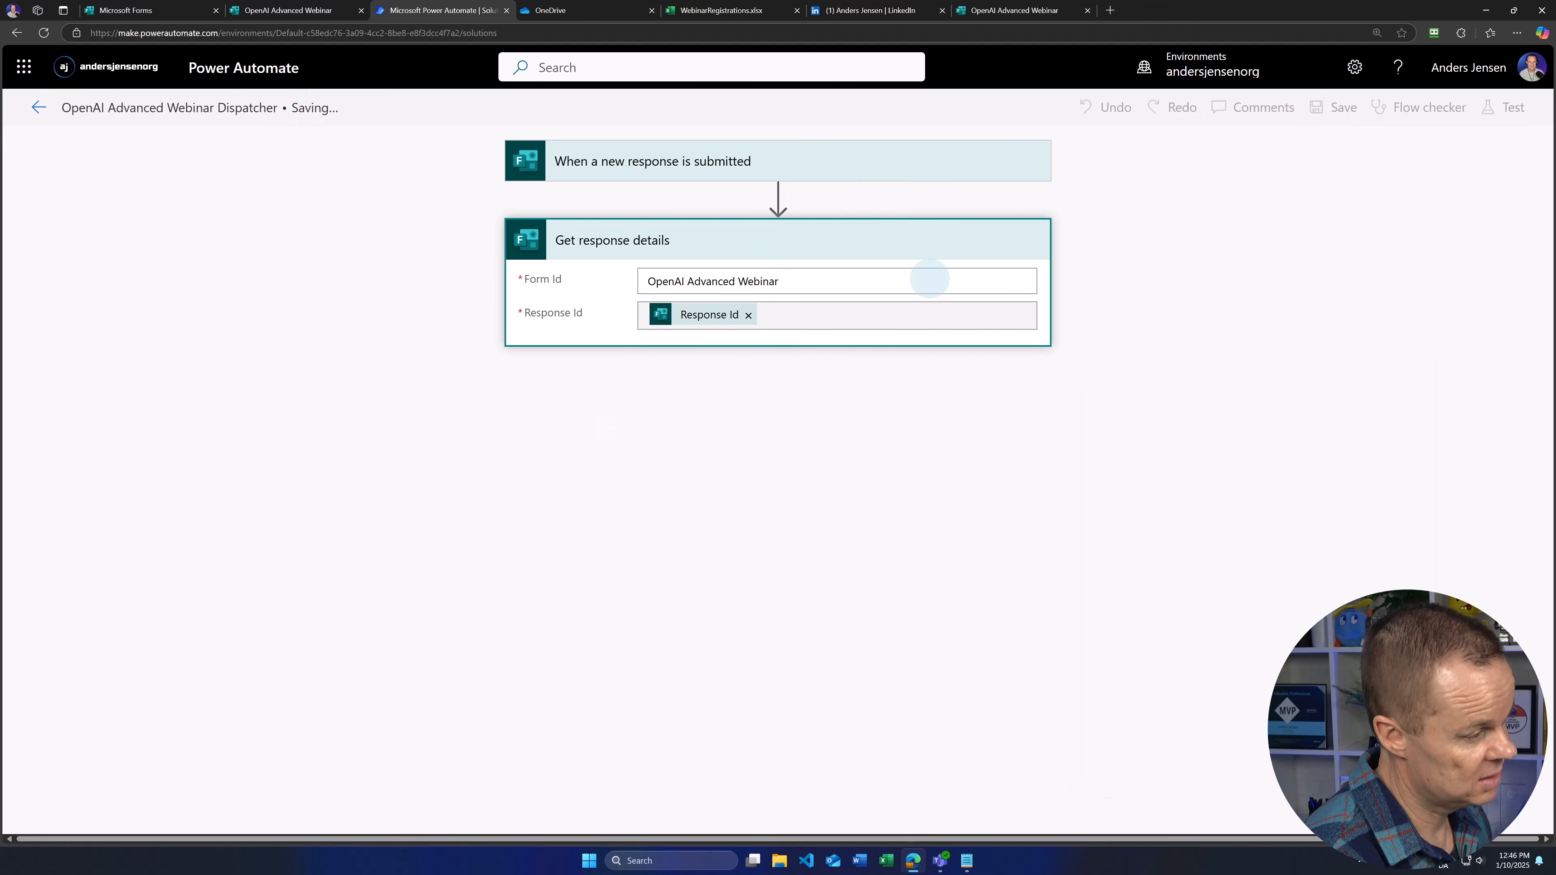
pyautogui.click(41, 115)
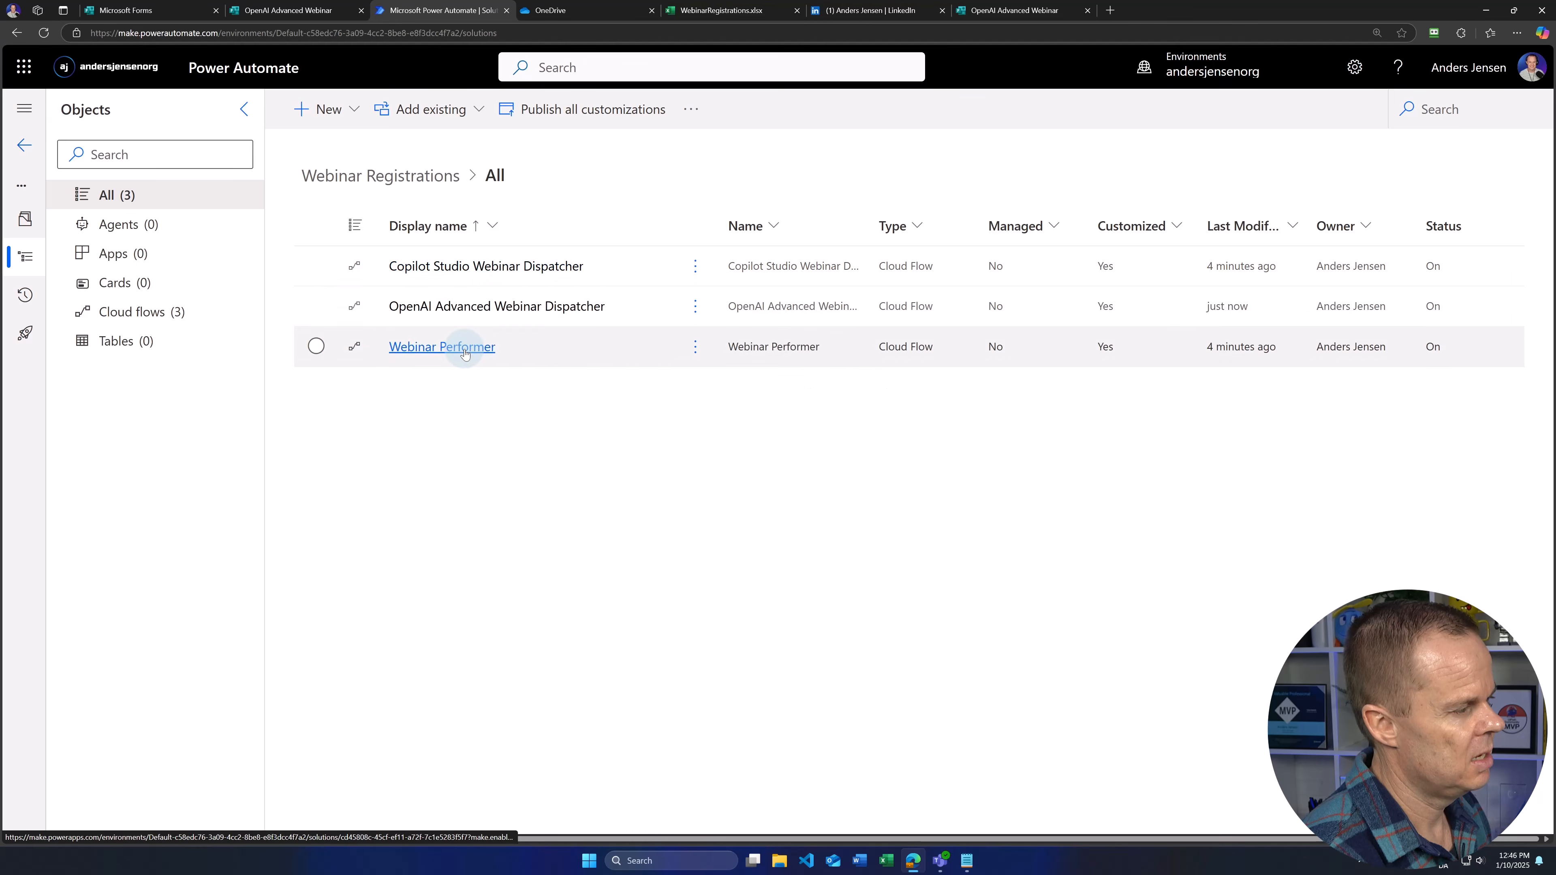
# Step: Reopen the OpenAI Advanced Webinar Dispatcher for editing and search 'run a' for a step after Get response details
pyautogui.click(484, 307)
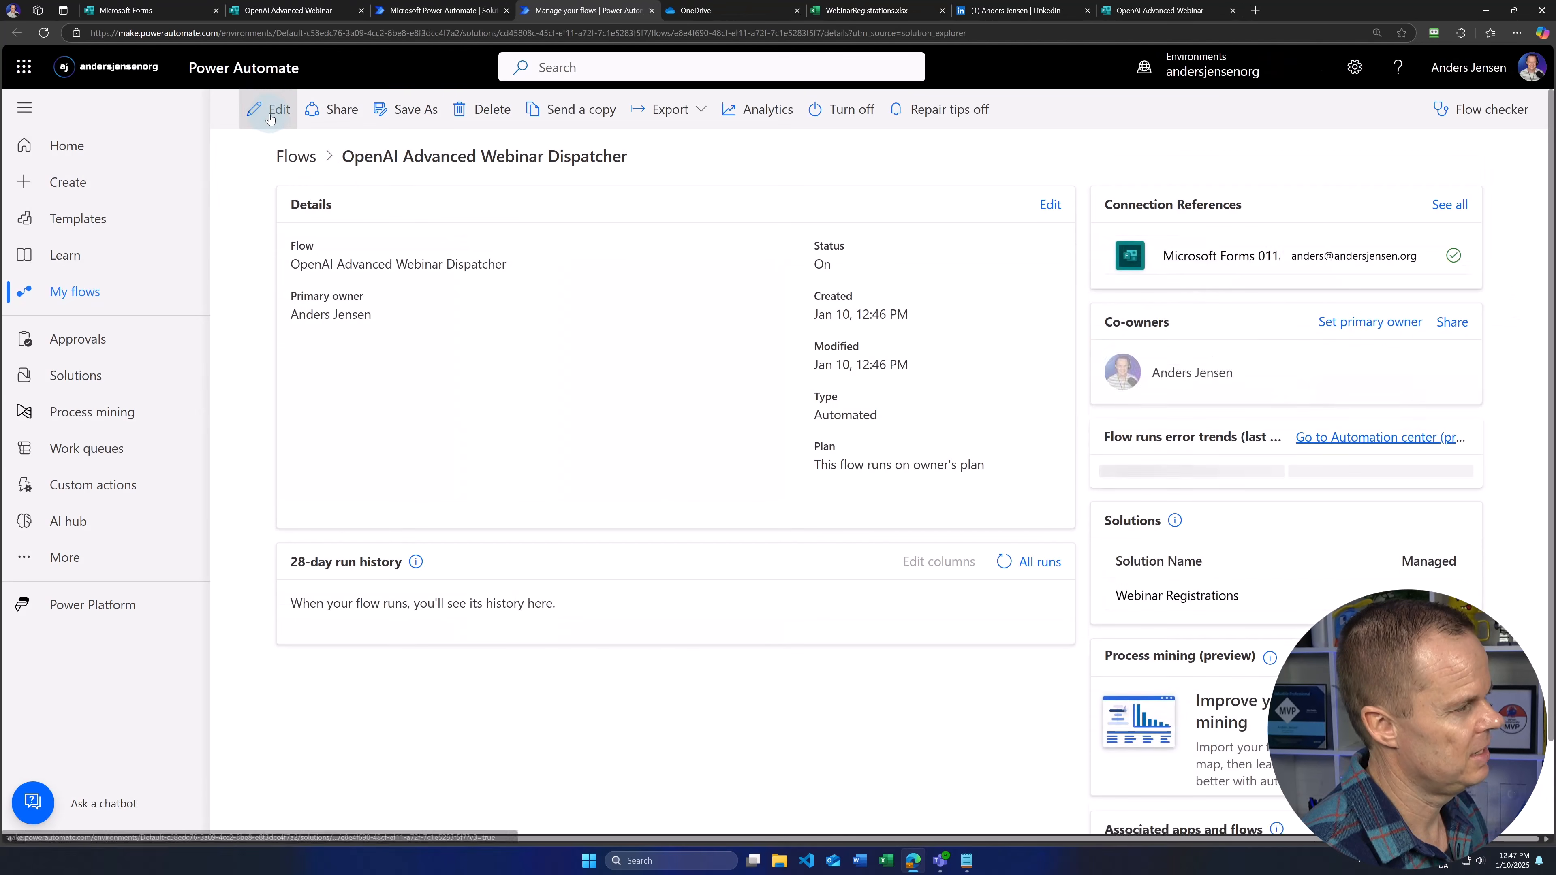
pyautogui.click(269, 115)
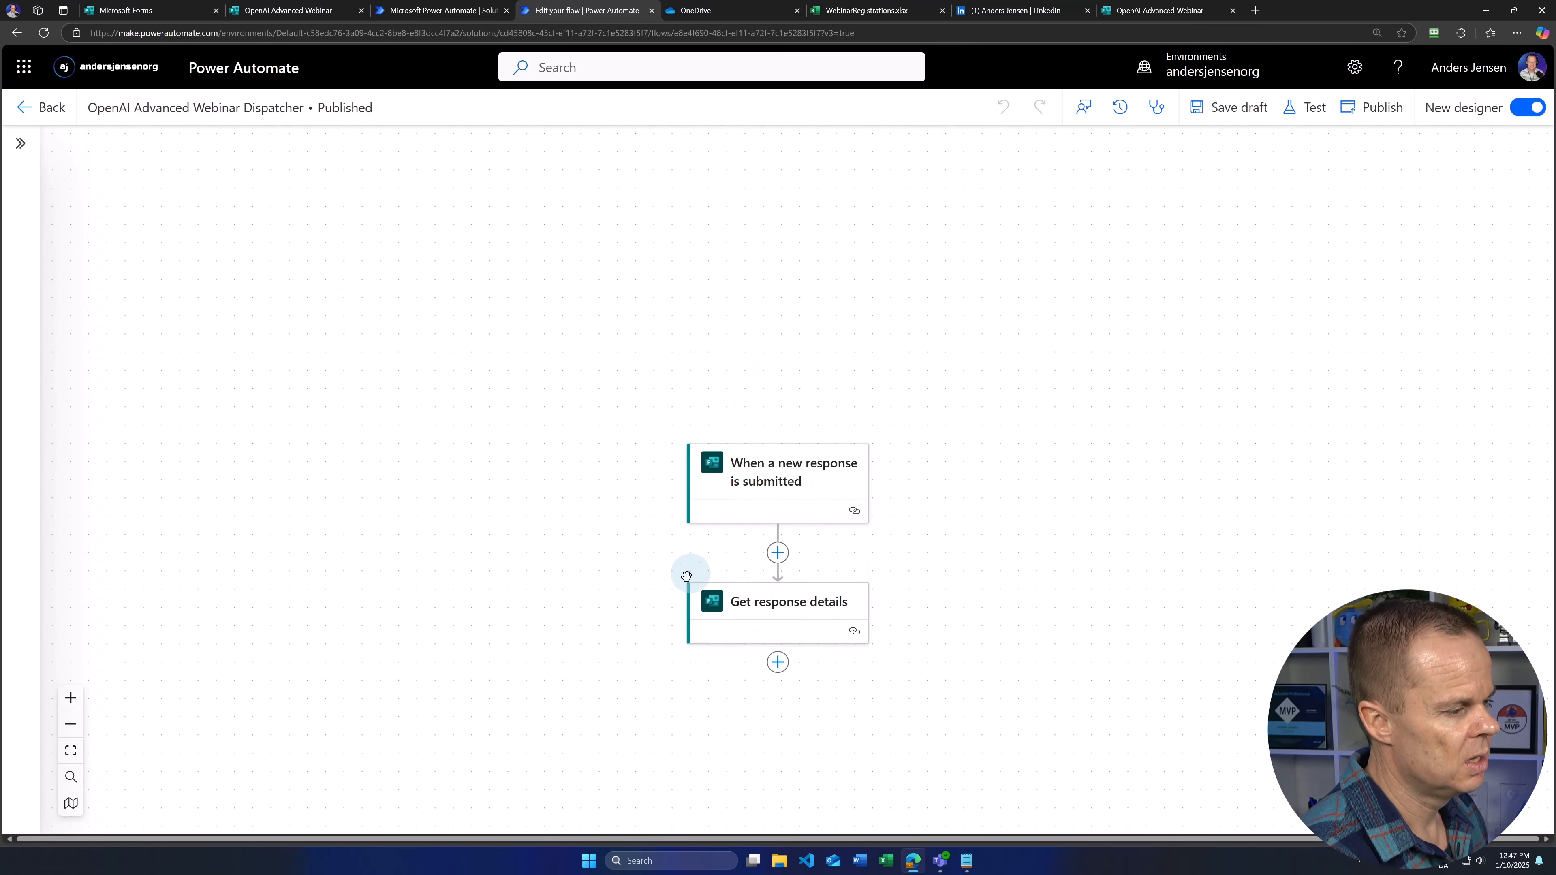
pyautogui.scroll(-3, 686, 576)
pyautogui.click(766, 455)
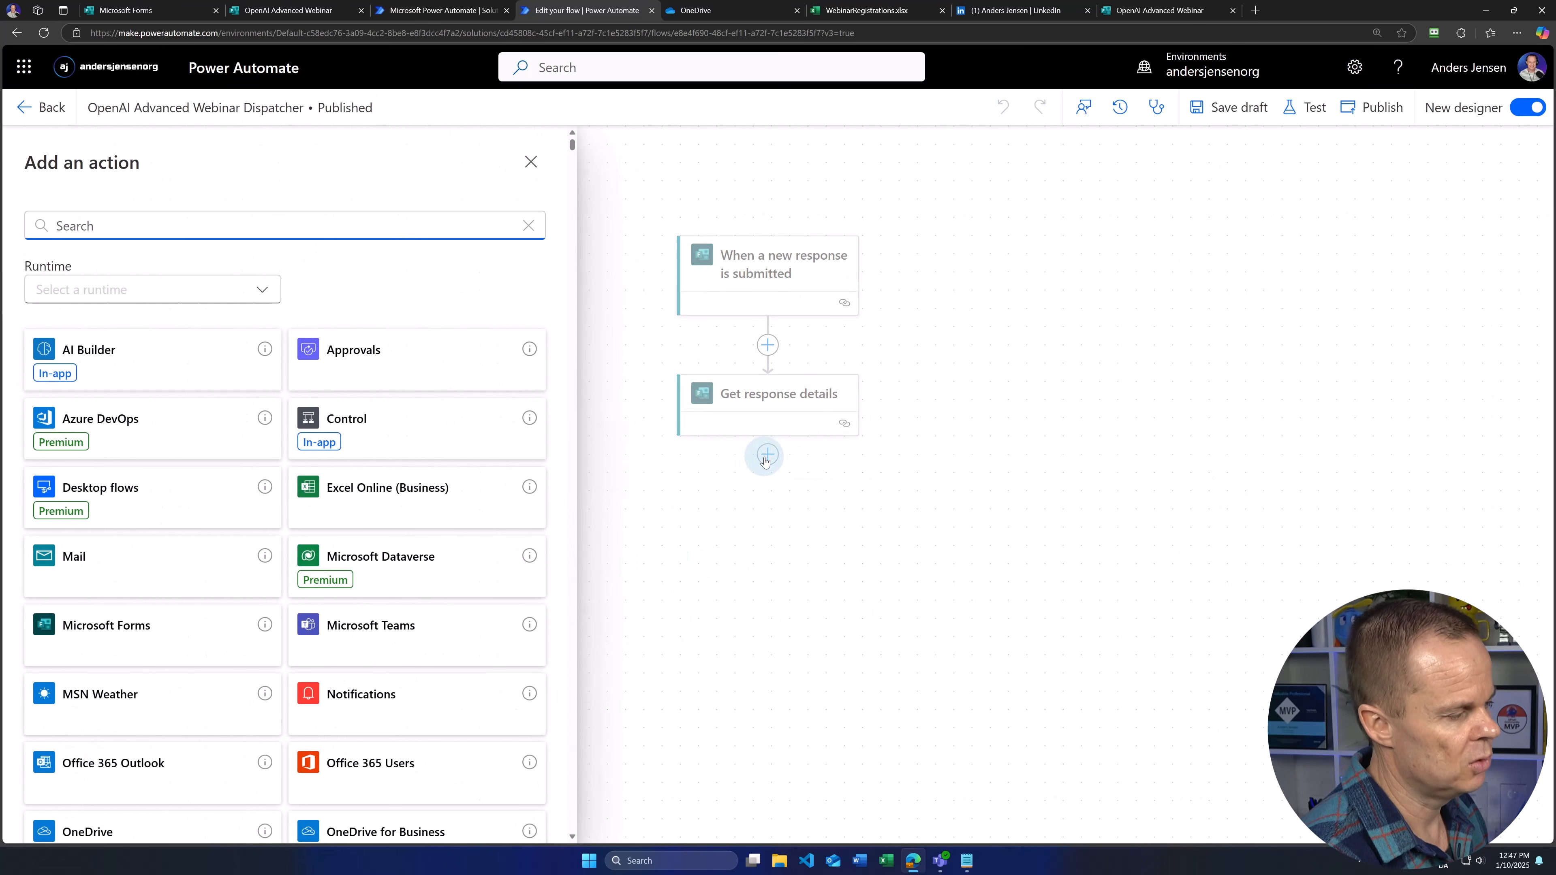
pyautogui.write('run ')
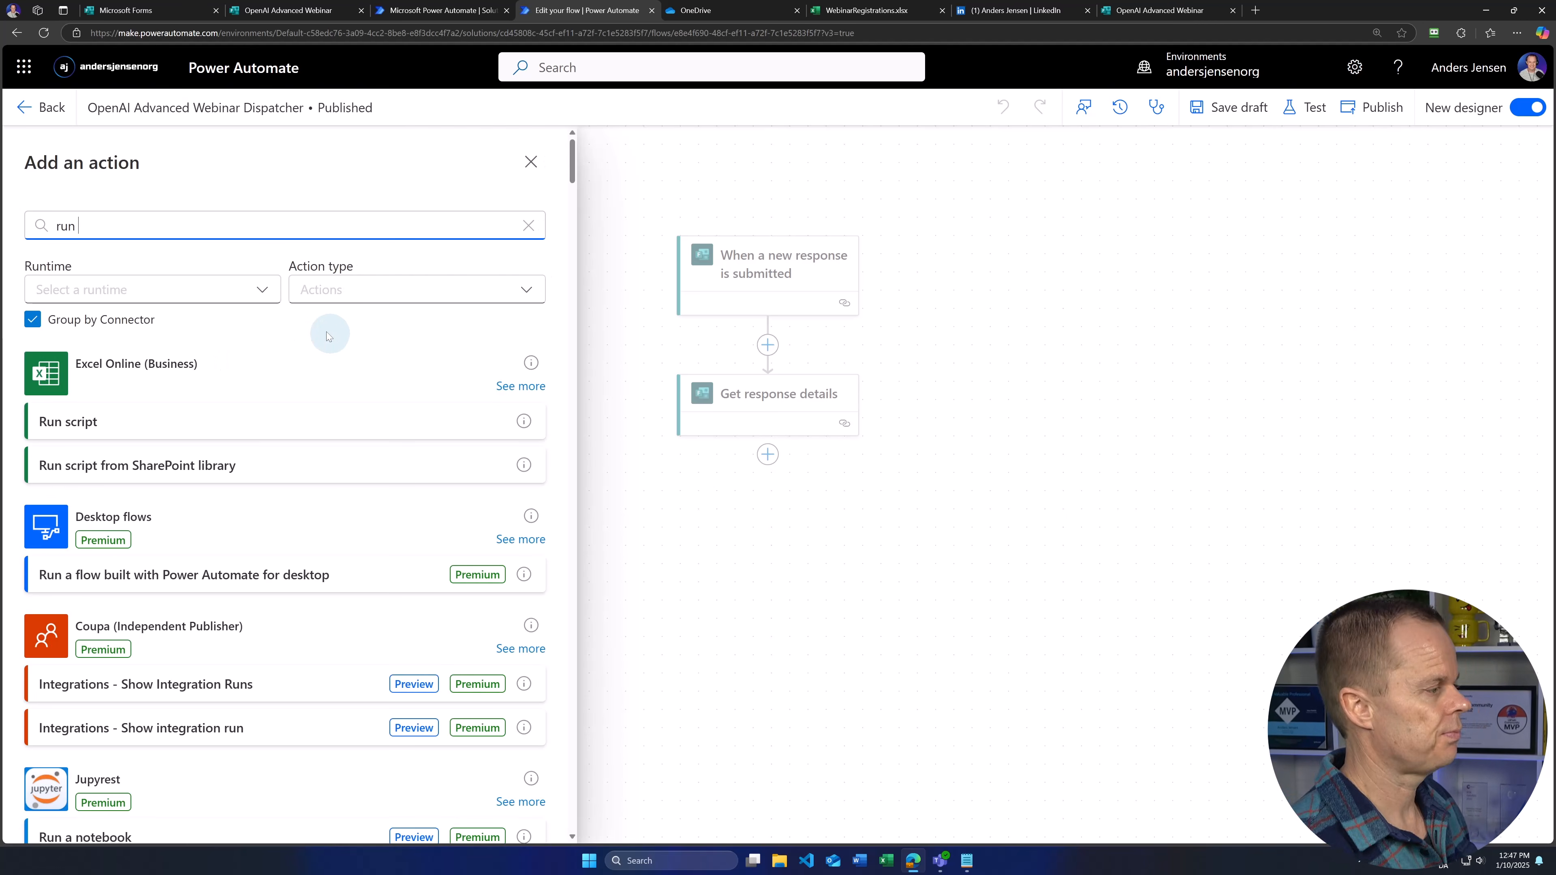
pyautogui.write('a child')
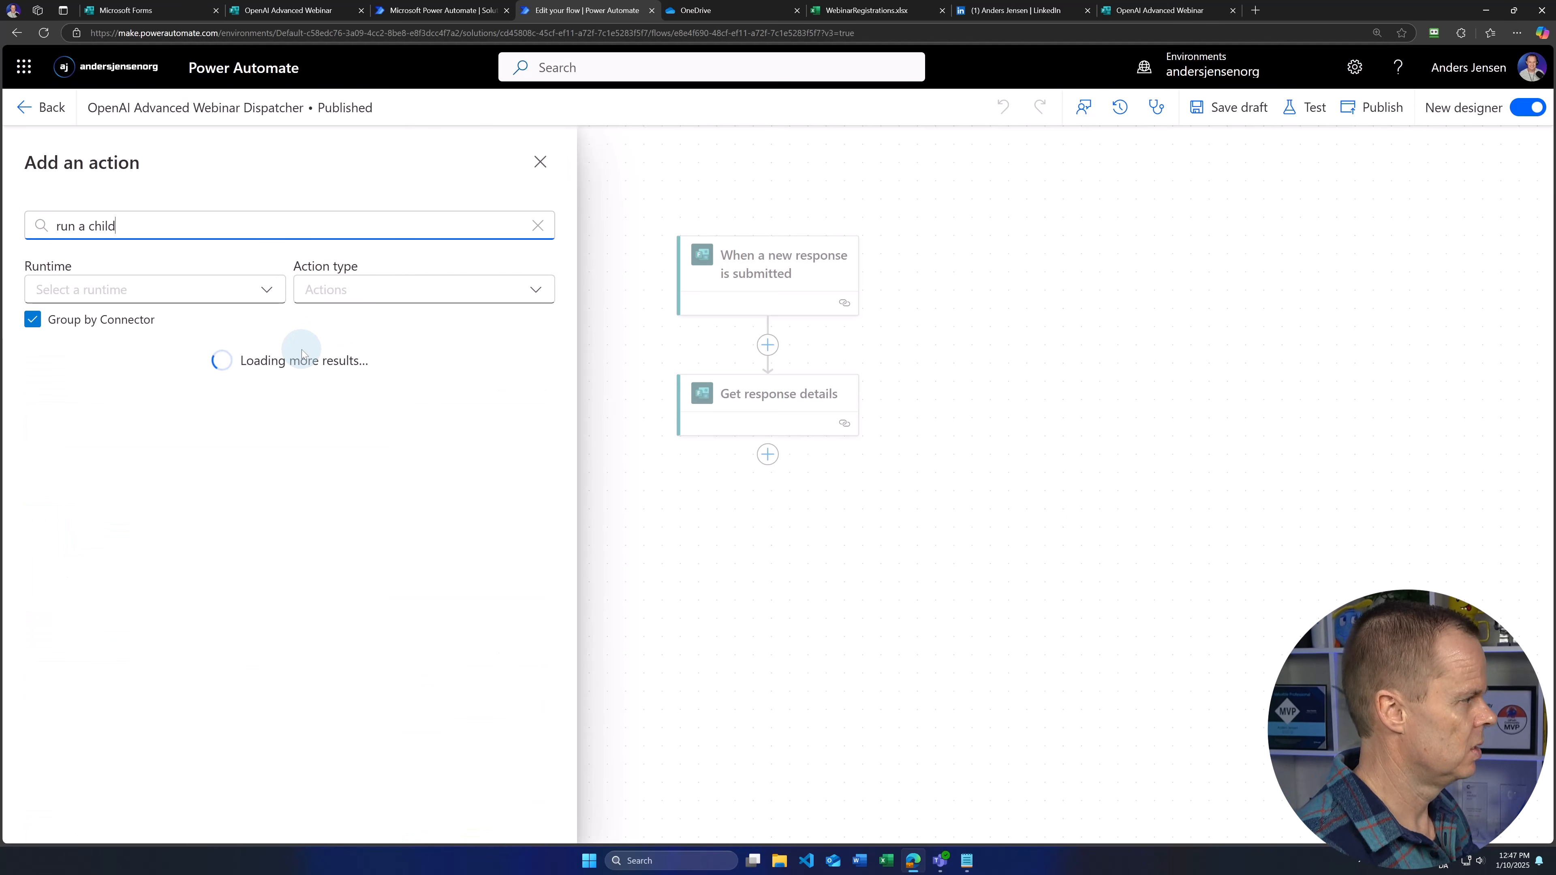
# Step: Add Run a Child Flow calling Webinar Performer with the form's Name, Email, and Webinar 'OpenAI Advanced'
pyautogui.click(122, 685)
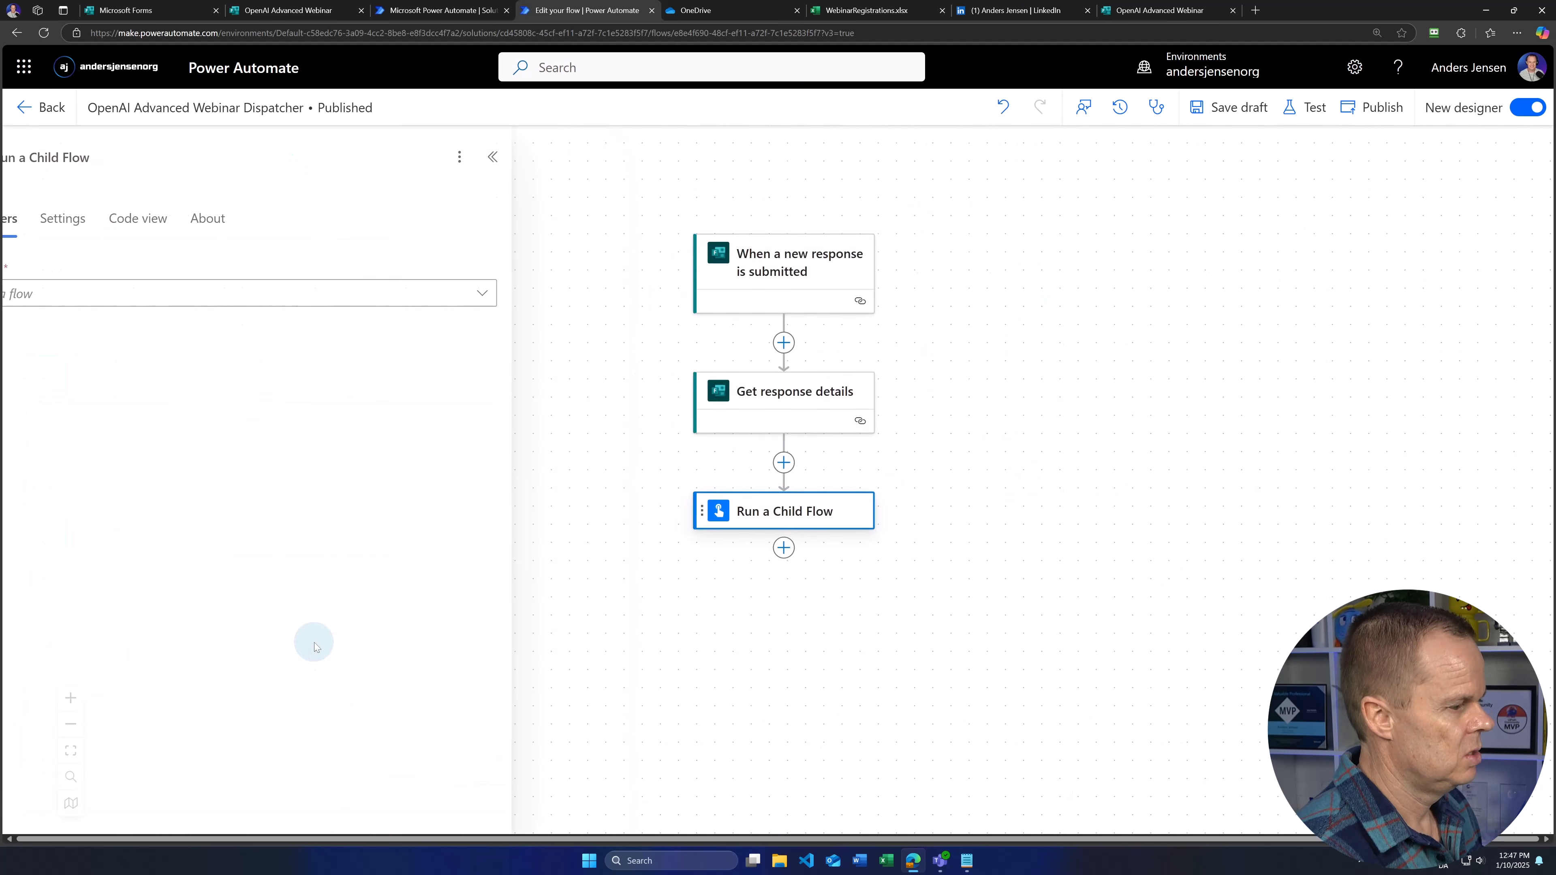
pyautogui.click(198, 302)
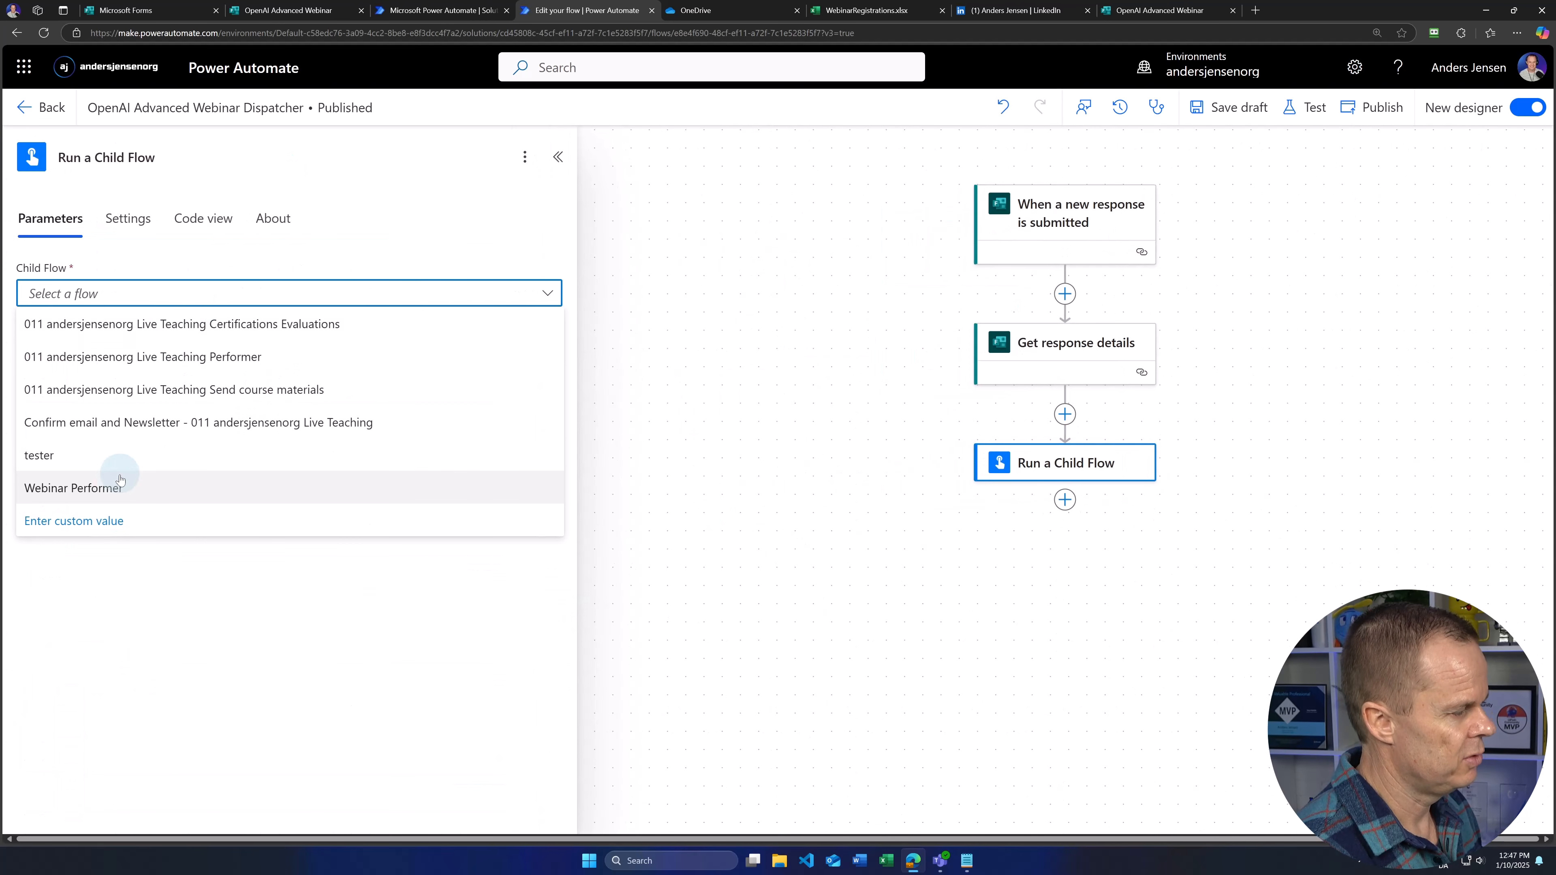
pyautogui.click(115, 487)
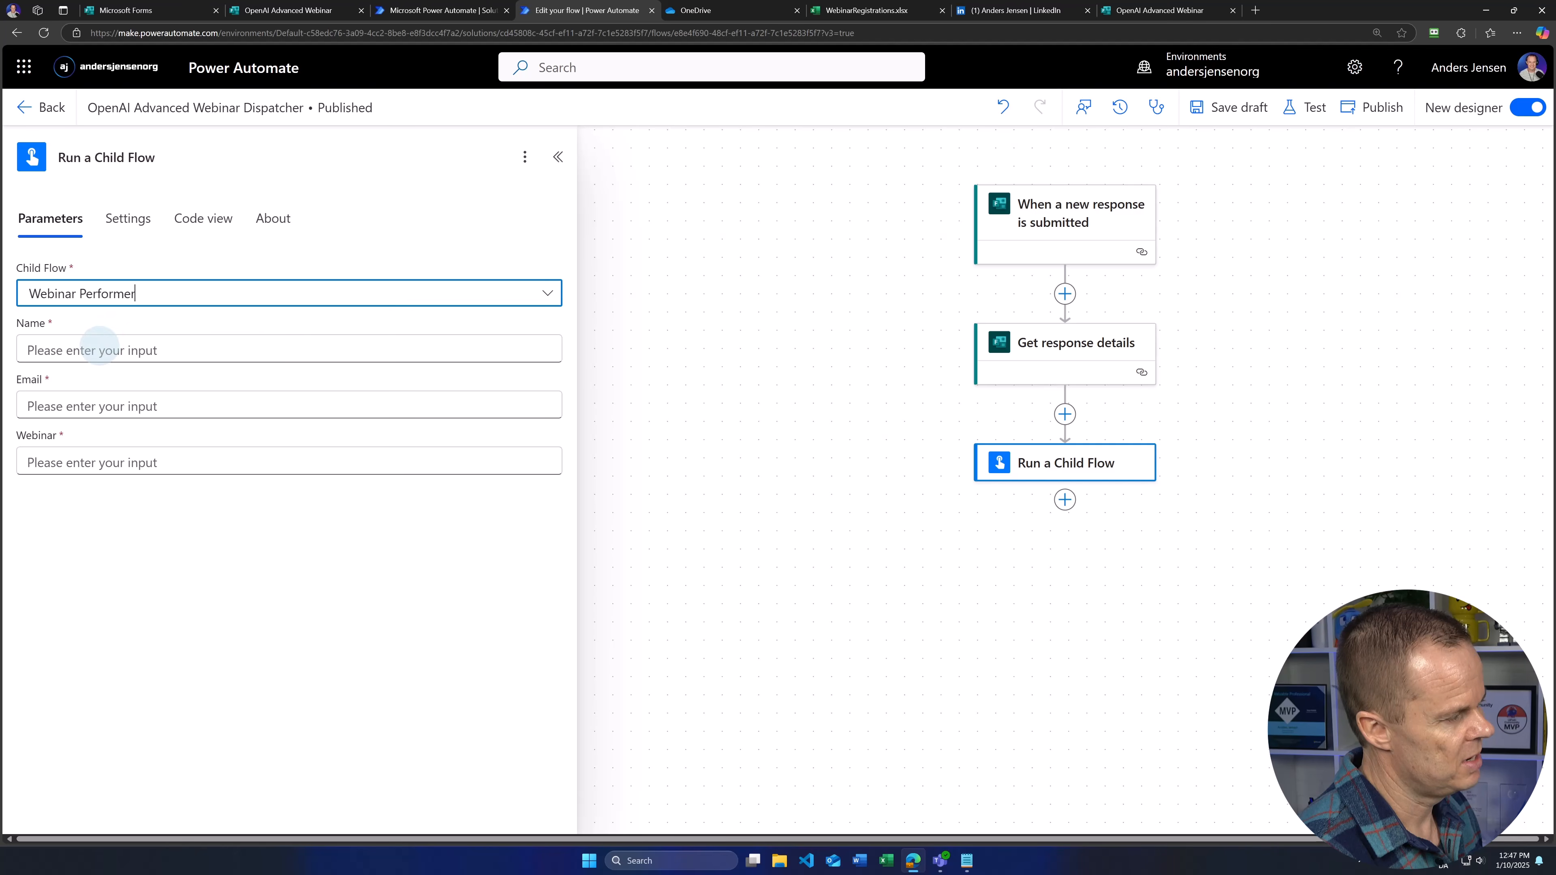
pyautogui.click(404, 354)
pyautogui.click(563, 335)
pyautogui.scroll(-1, 678, 634)
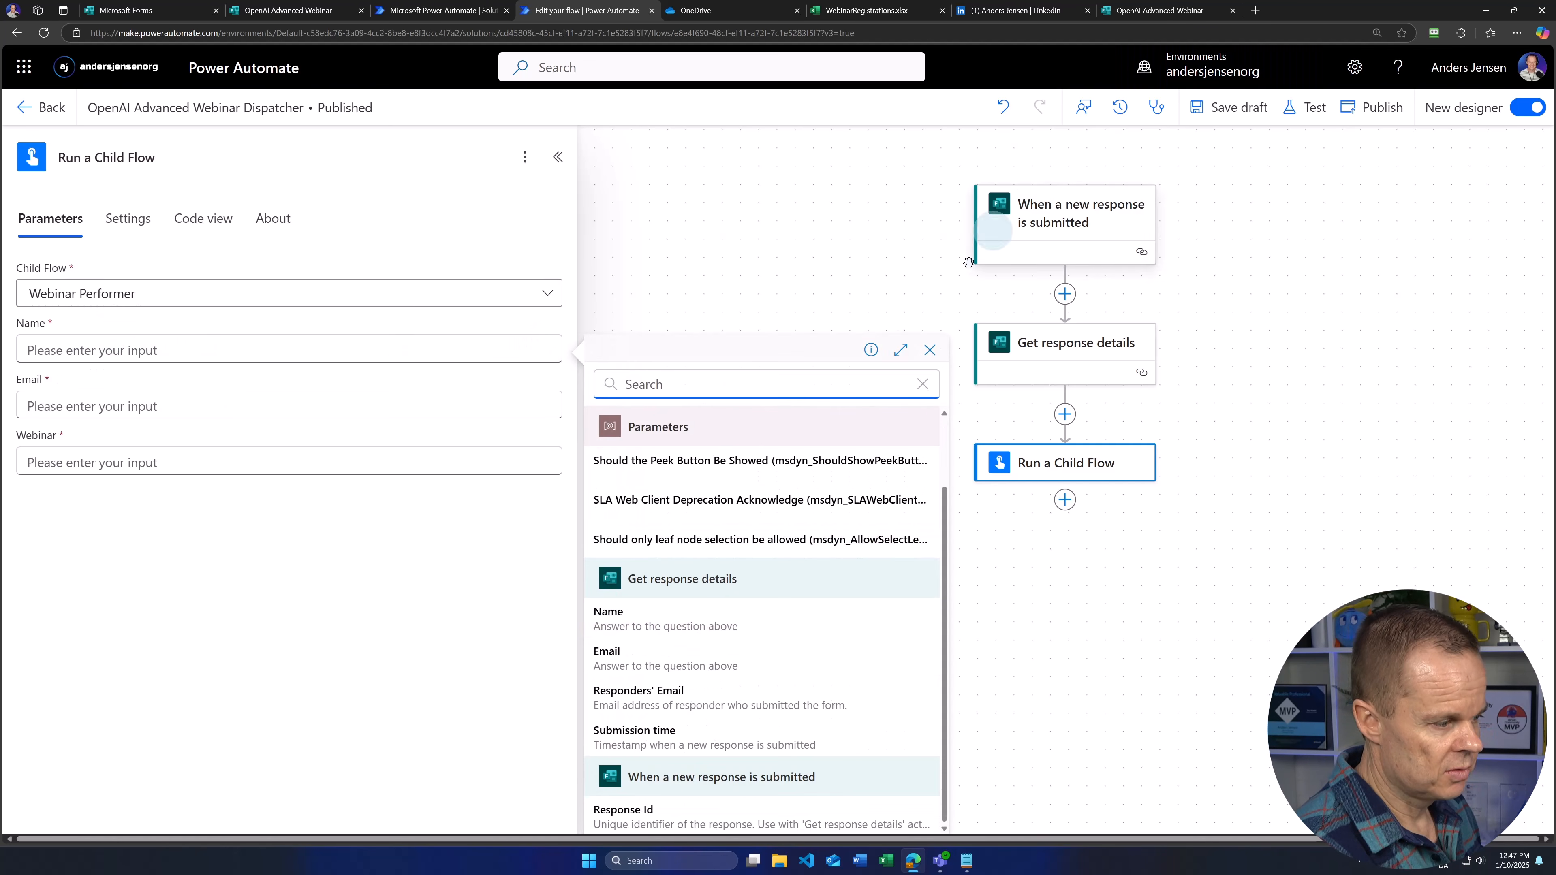
pyautogui.click(674, 624)
pyautogui.click(156, 404)
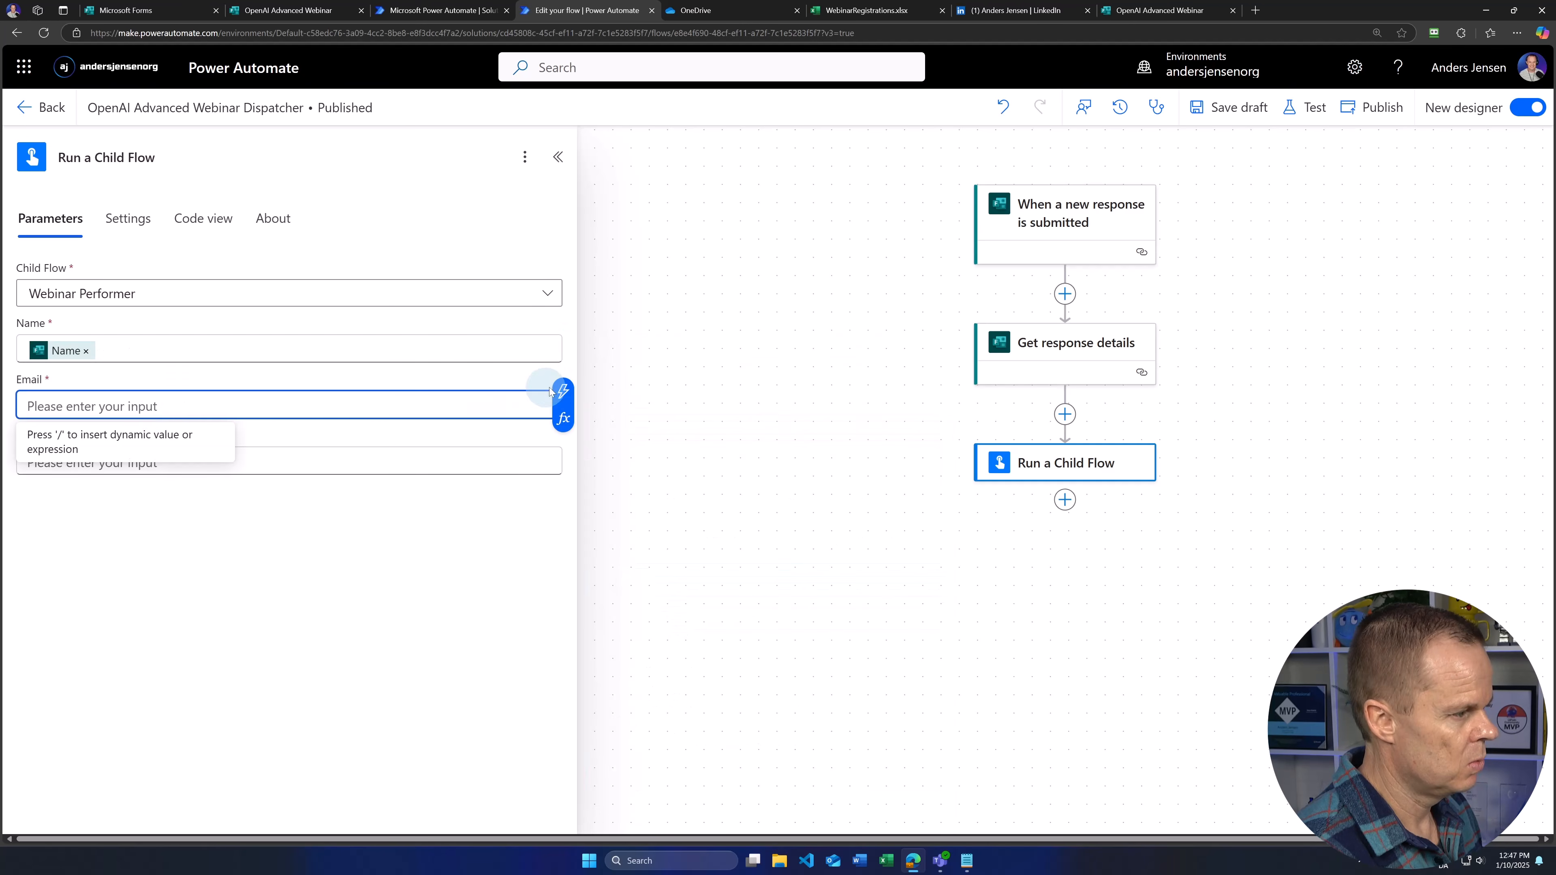
pyautogui.click(563, 392)
pyautogui.click(691, 744)
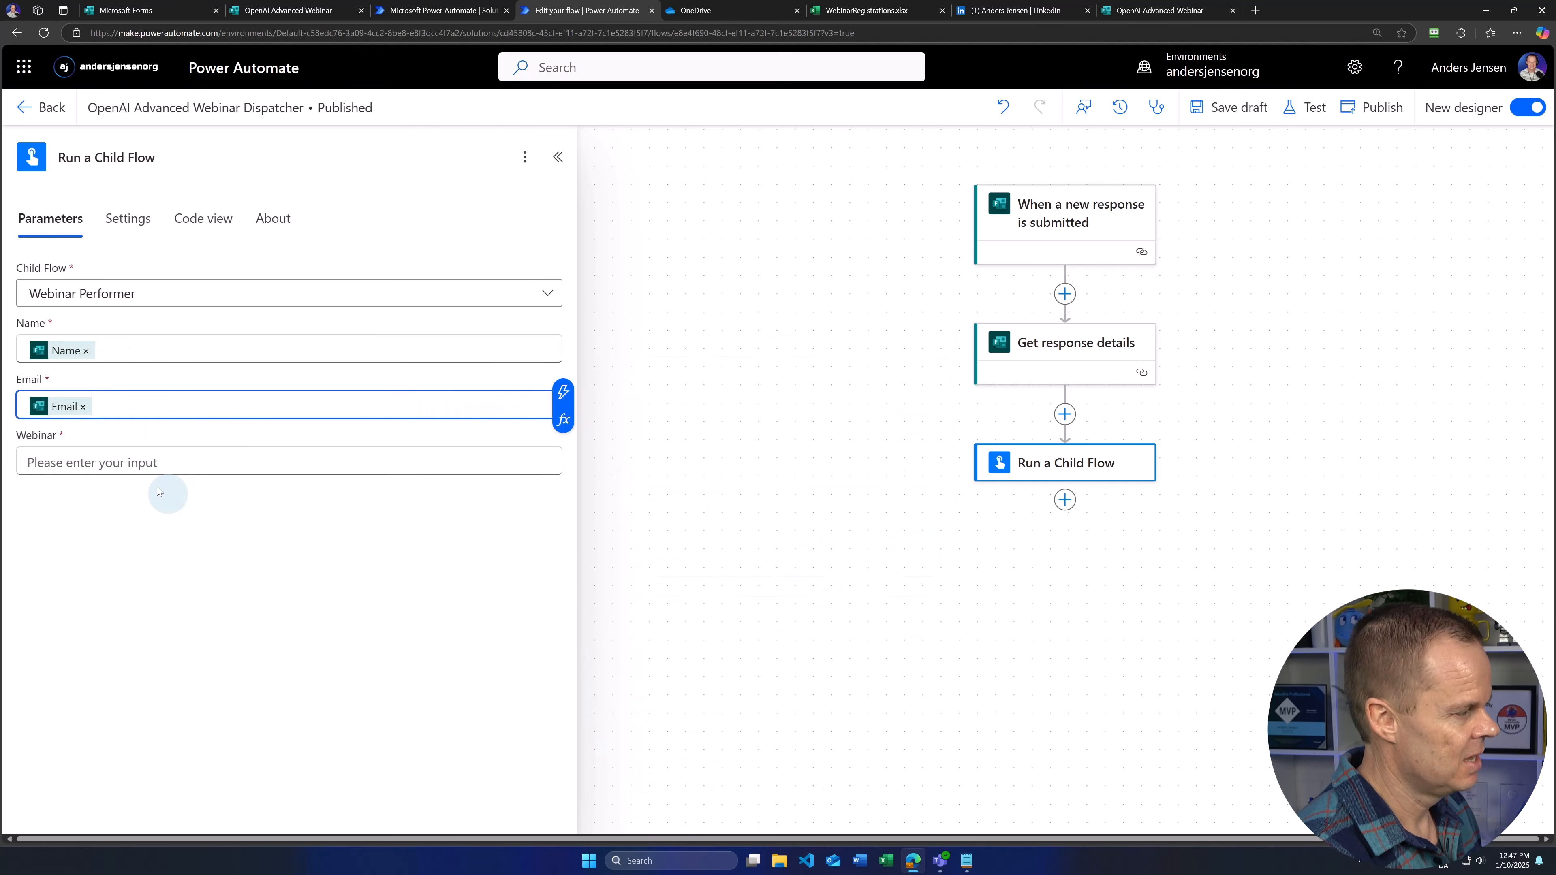
pyautogui.click(141, 463)
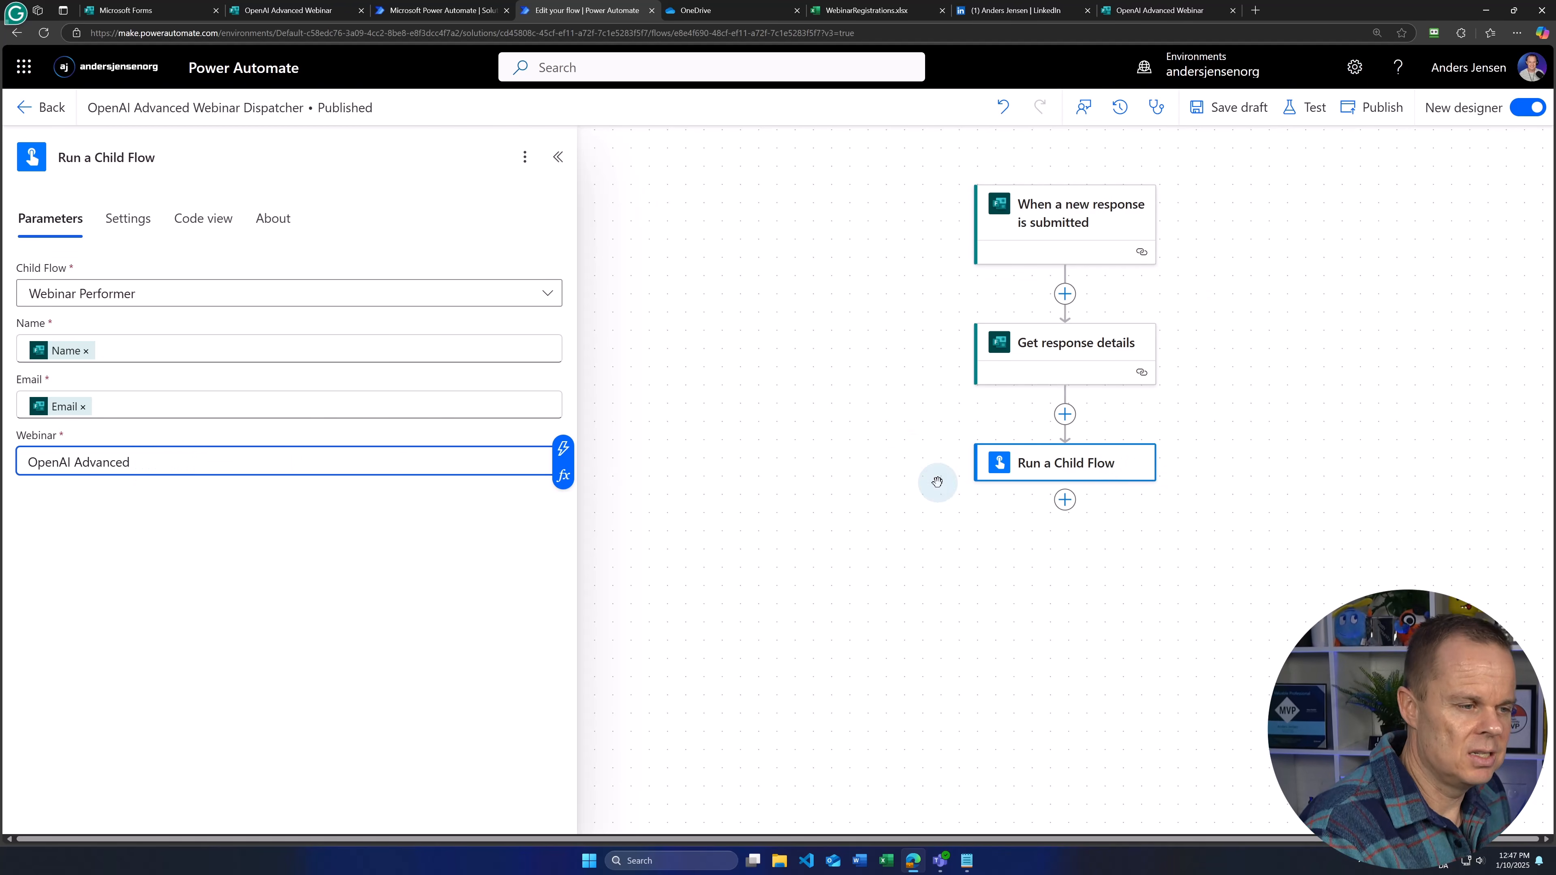
# Step: Publish the dispatcher flow, close the editor, and return to the OpenAI Advanced Webinar form
pyautogui.click(1371, 105)
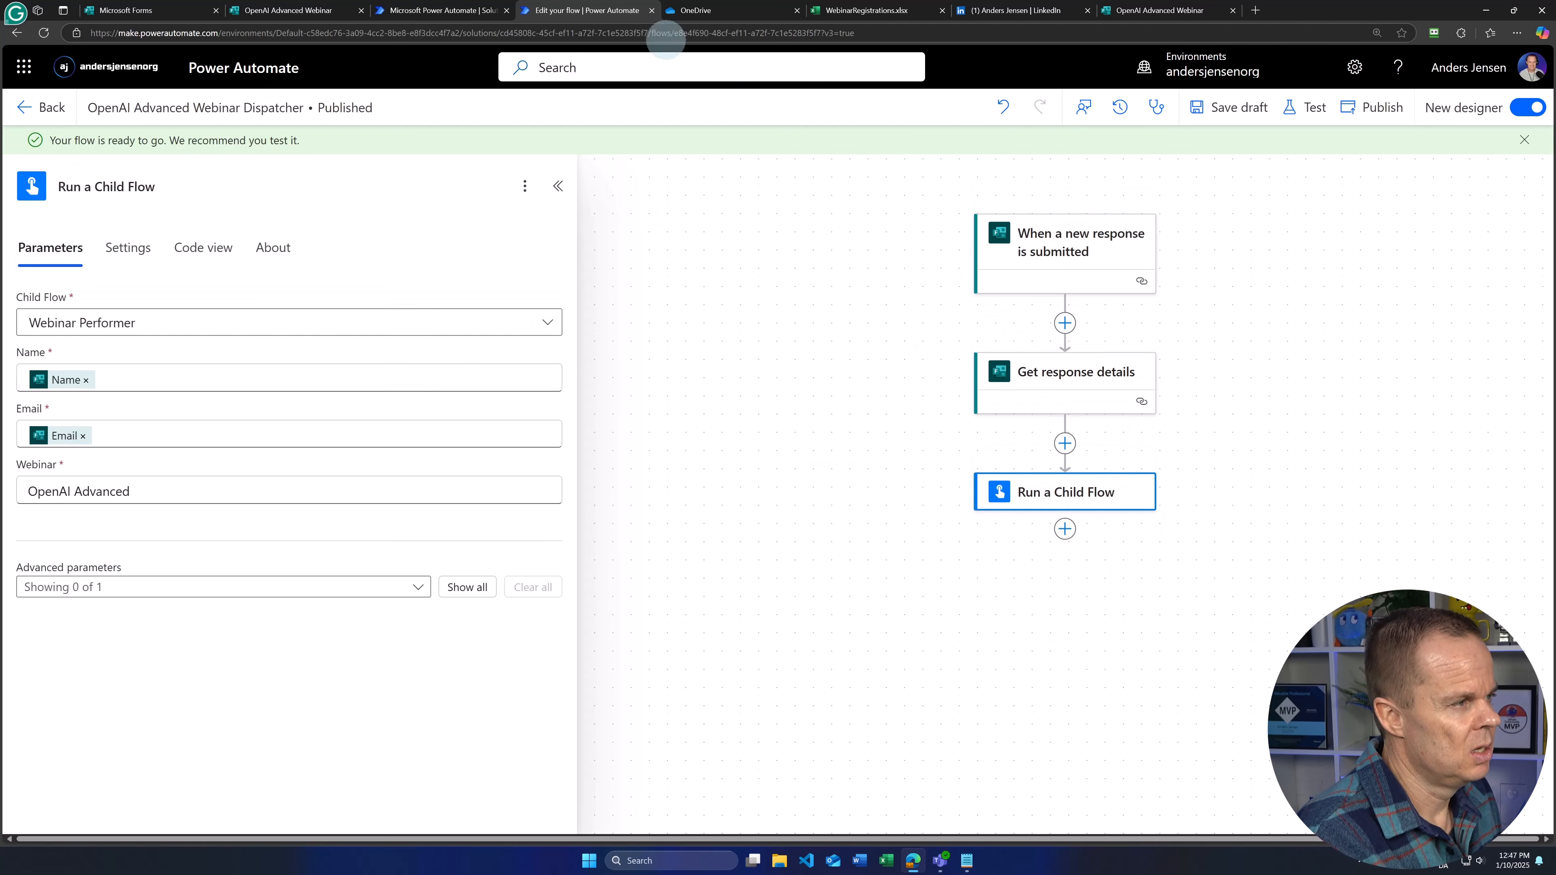
pyautogui.click(652, 11)
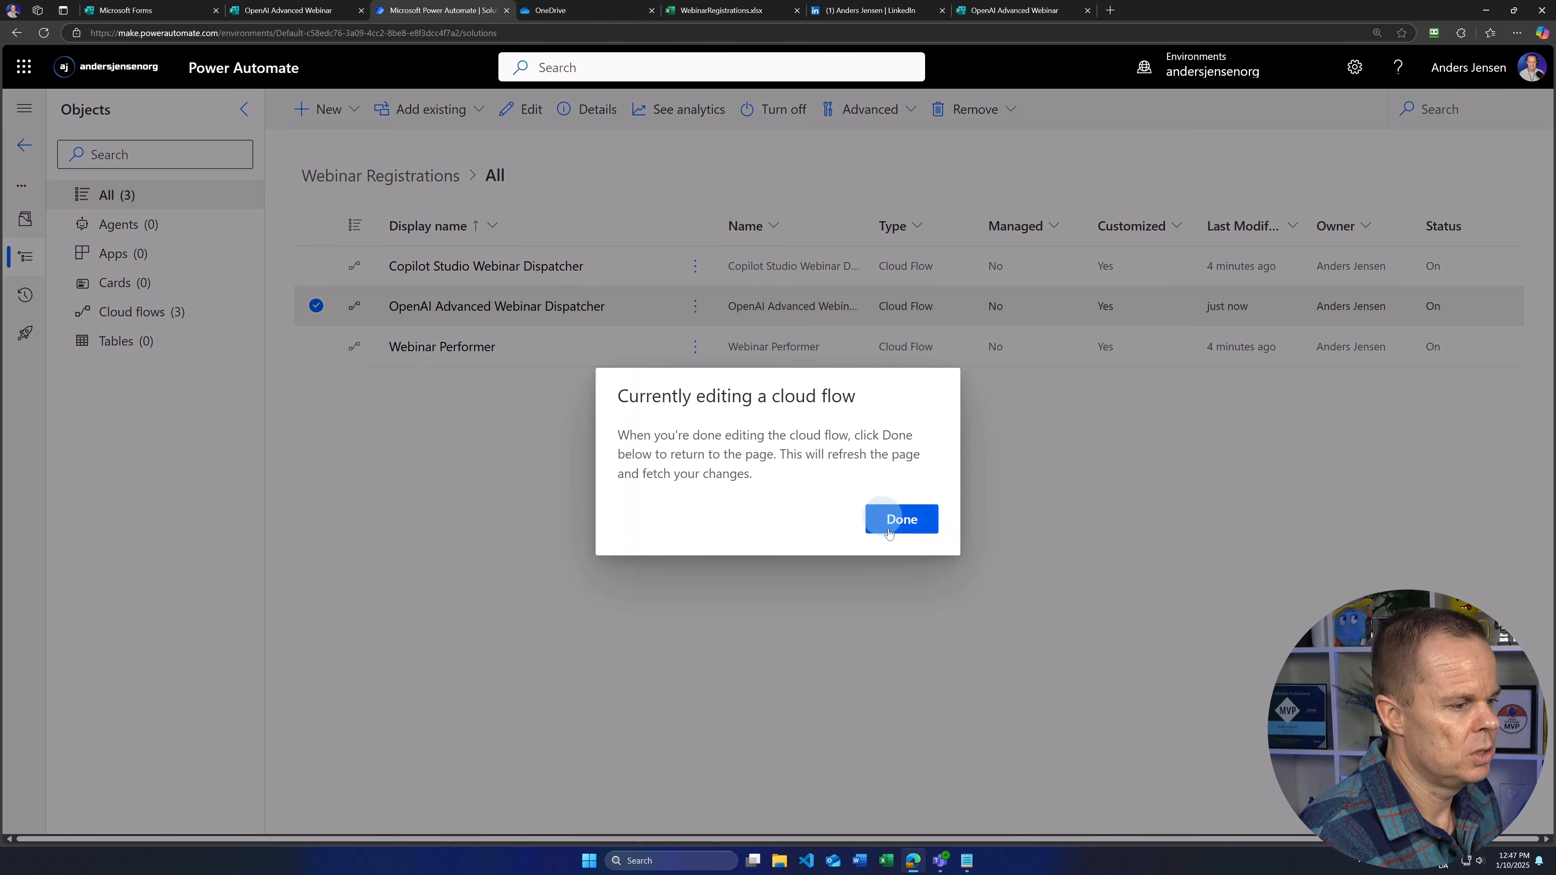
pyautogui.click(894, 508)
pyautogui.click(1032, 12)
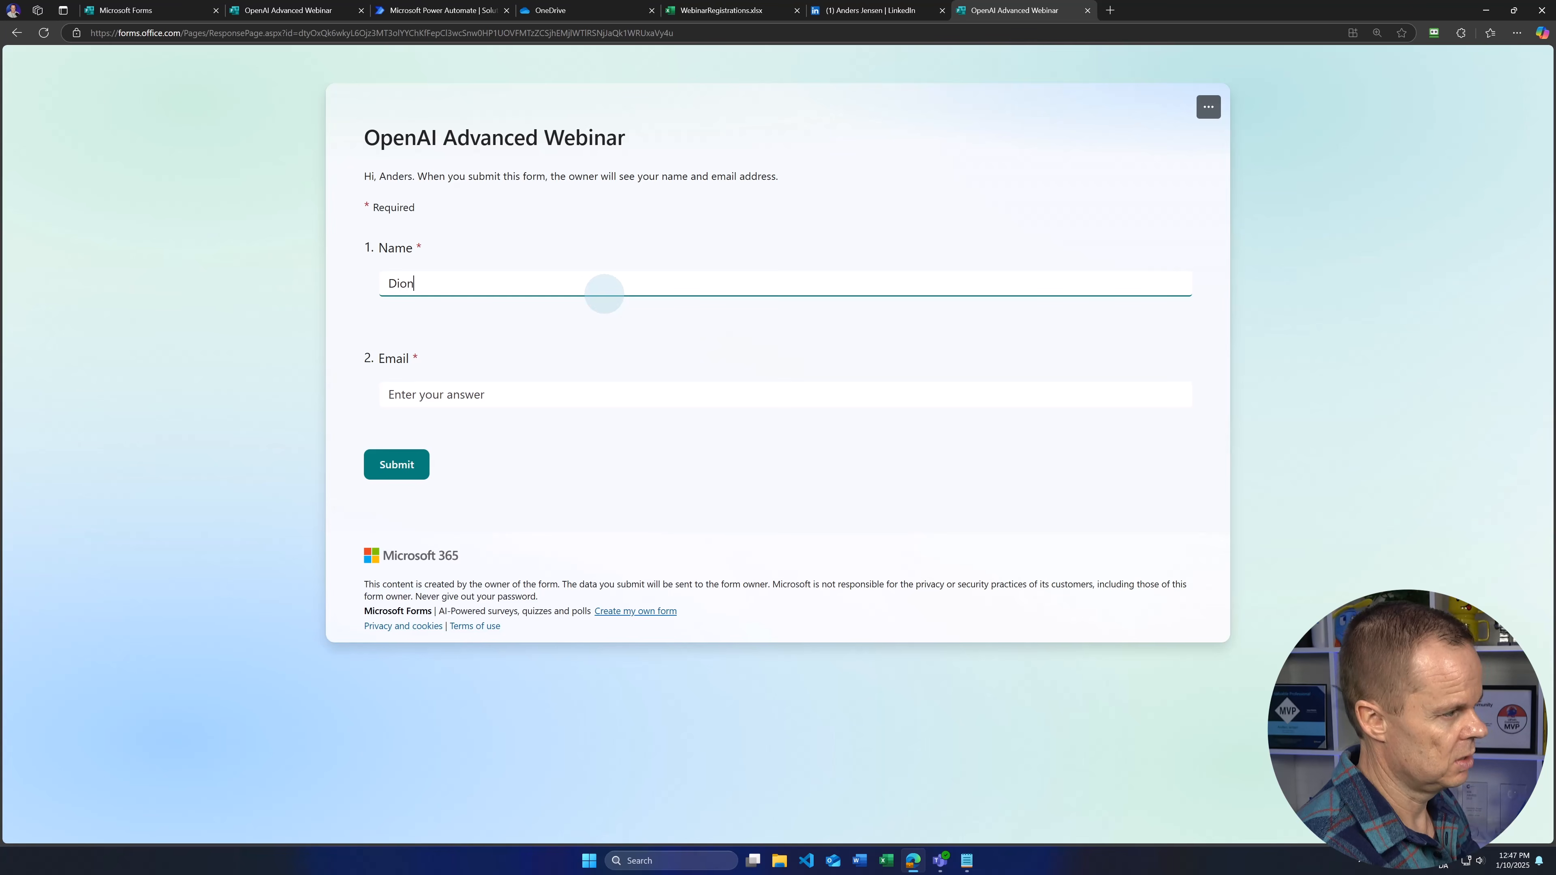
# Step: Submit a test name and email on the OpenAI Advanced Webinar form, approve it in Teams, and view WebinarRegistrations.xlsx
pyautogui.press('Tab')
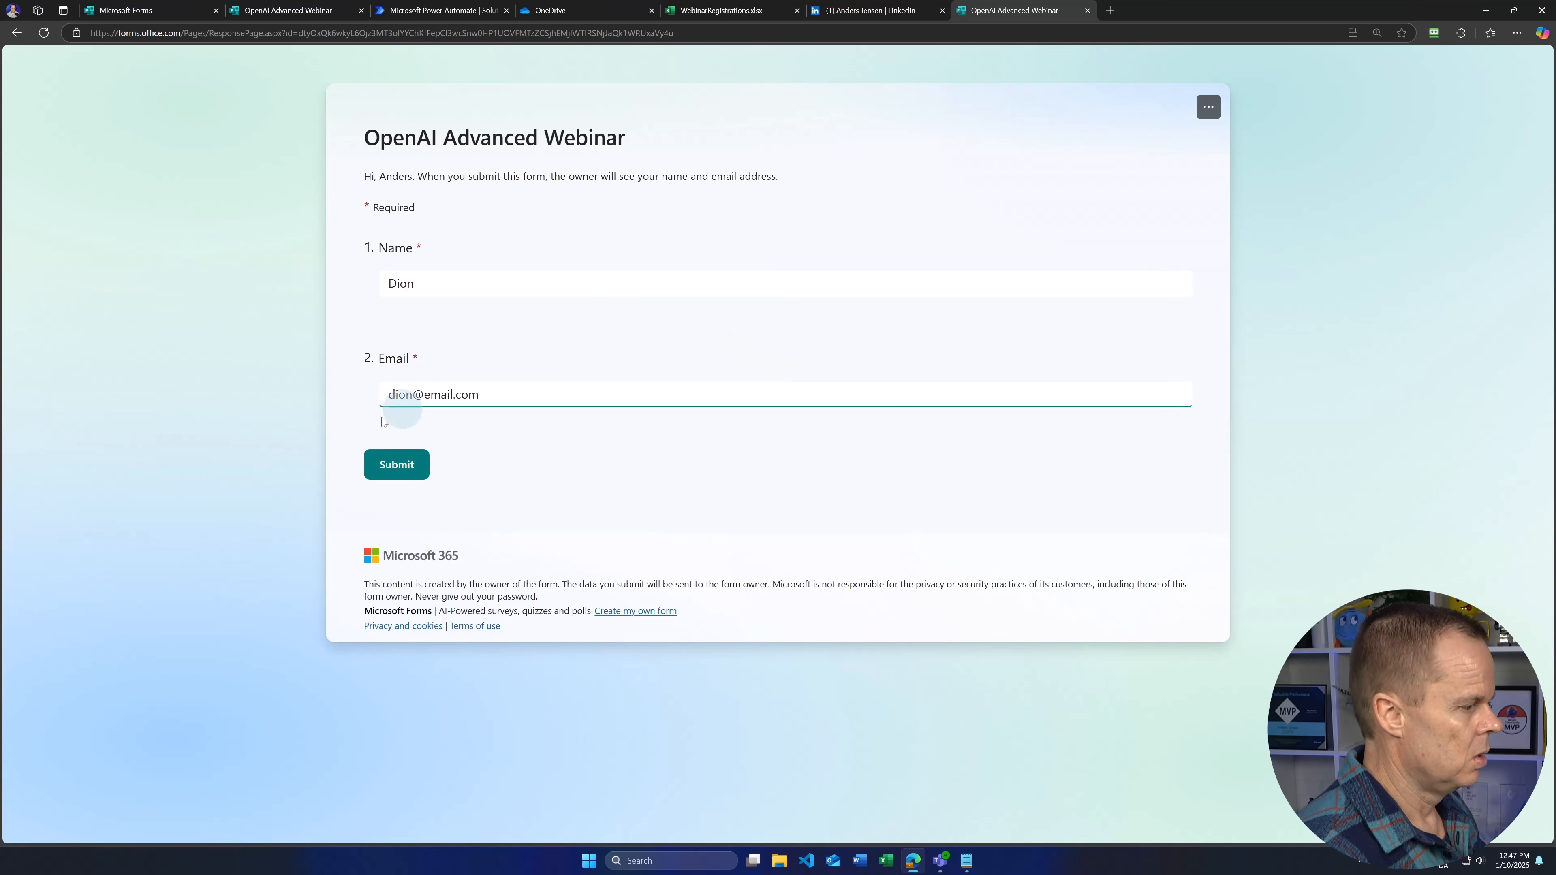
pyautogui.click(396, 464)
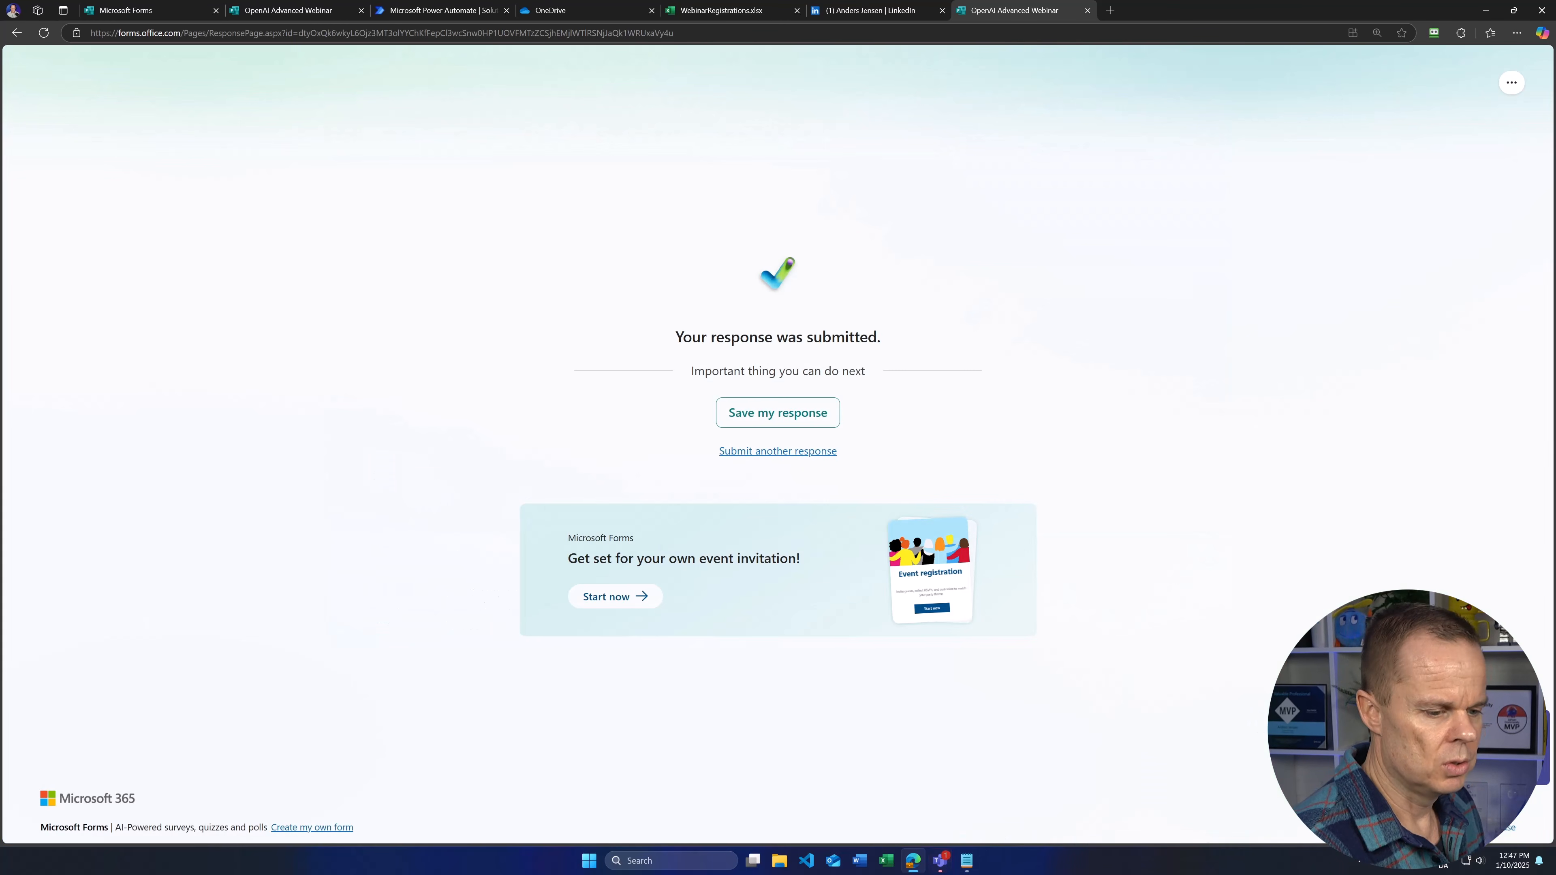
pyautogui.click(939, 860)
pyautogui.click(1081, 636)
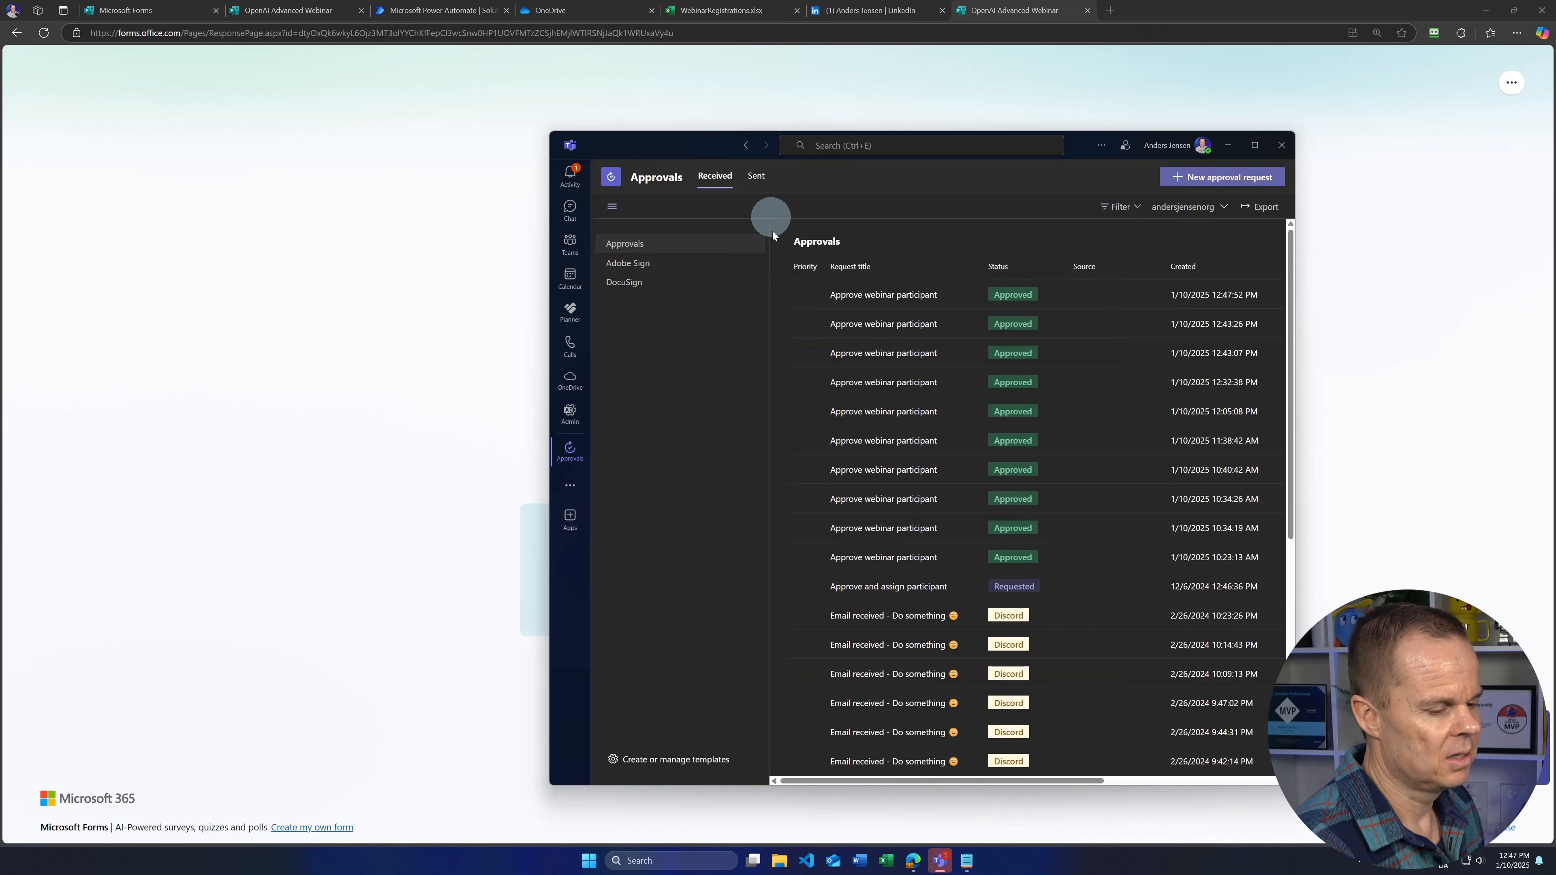
pyautogui.click(572, 184)
pyautogui.click(659, 258)
pyautogui.click(737, 10)
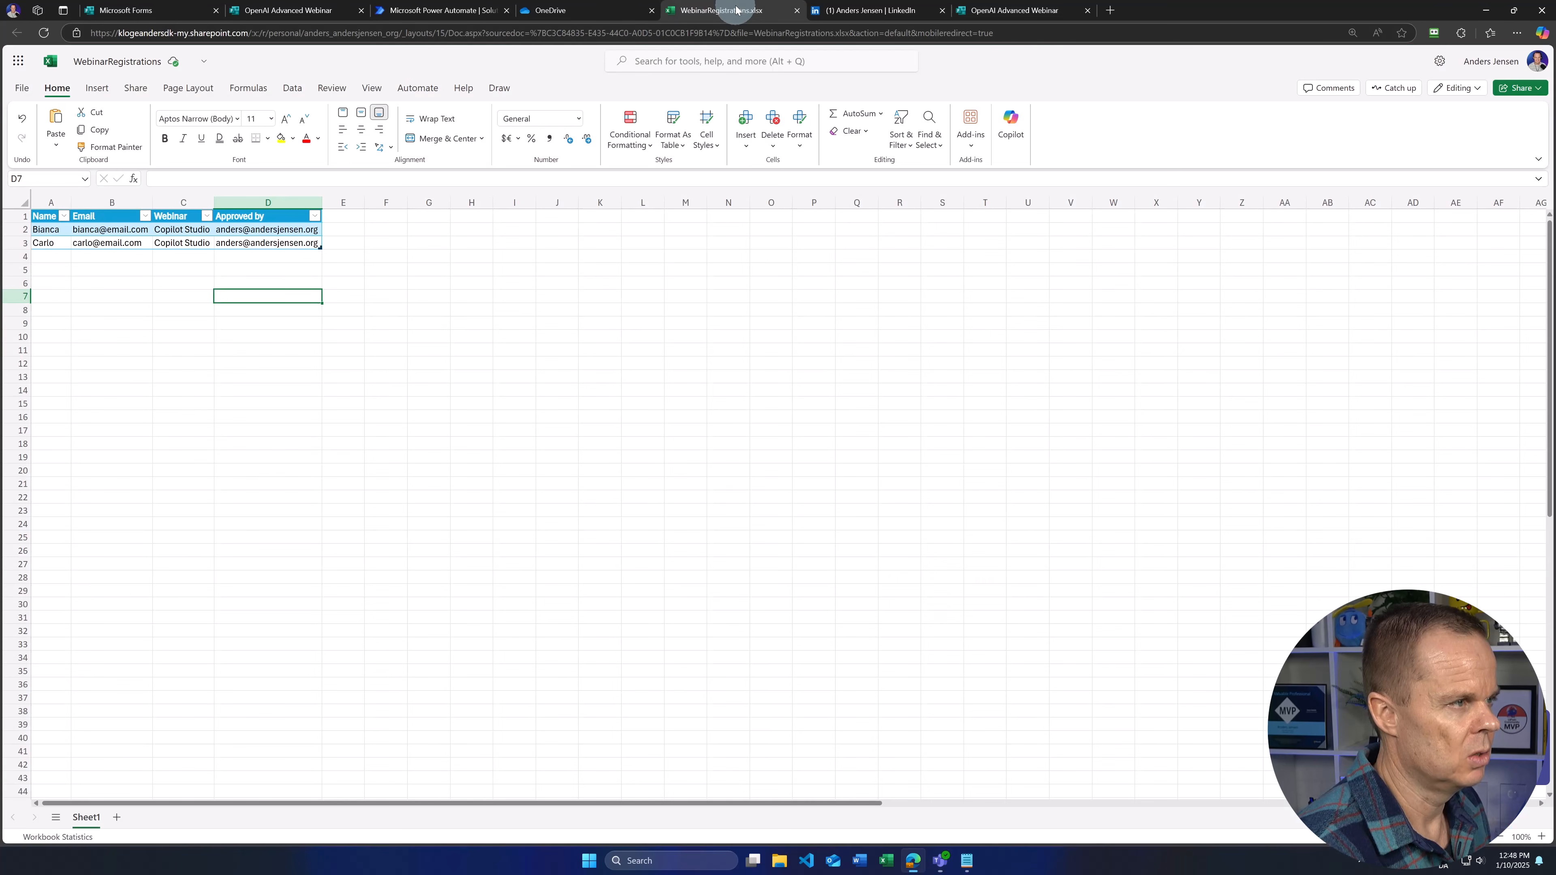